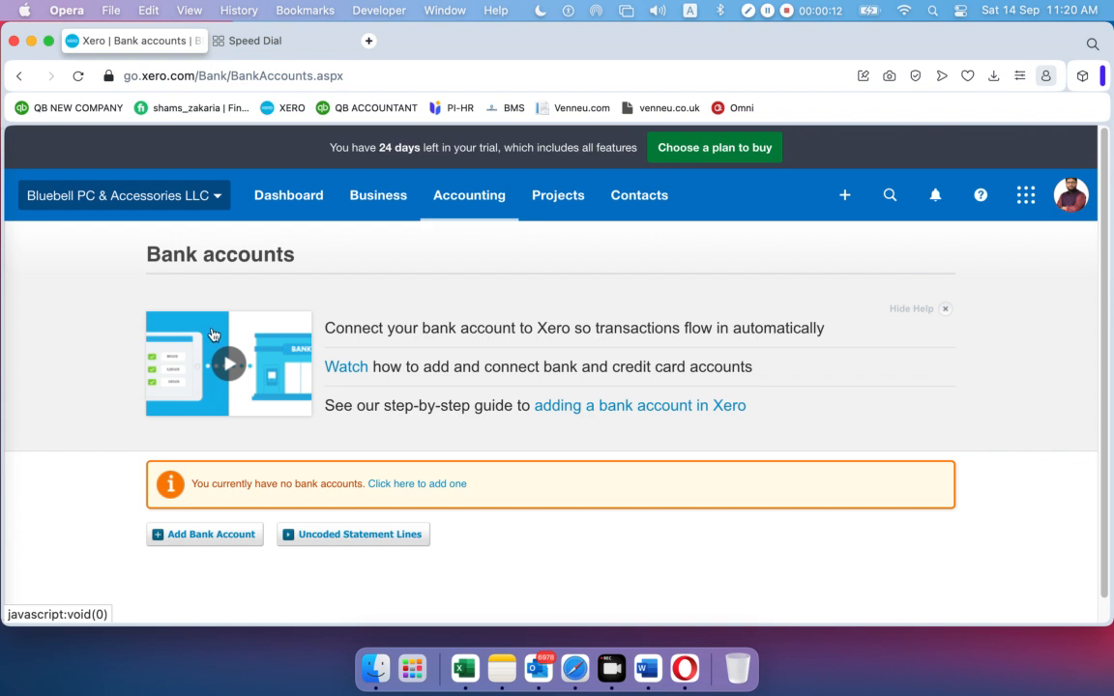
Hide the Bank accounts help panel so only the no-bank-accounts notice remains
scroll(193, 360, "down", 1)
scroll(203, 366, "up", 1)
left_click(945, 313)
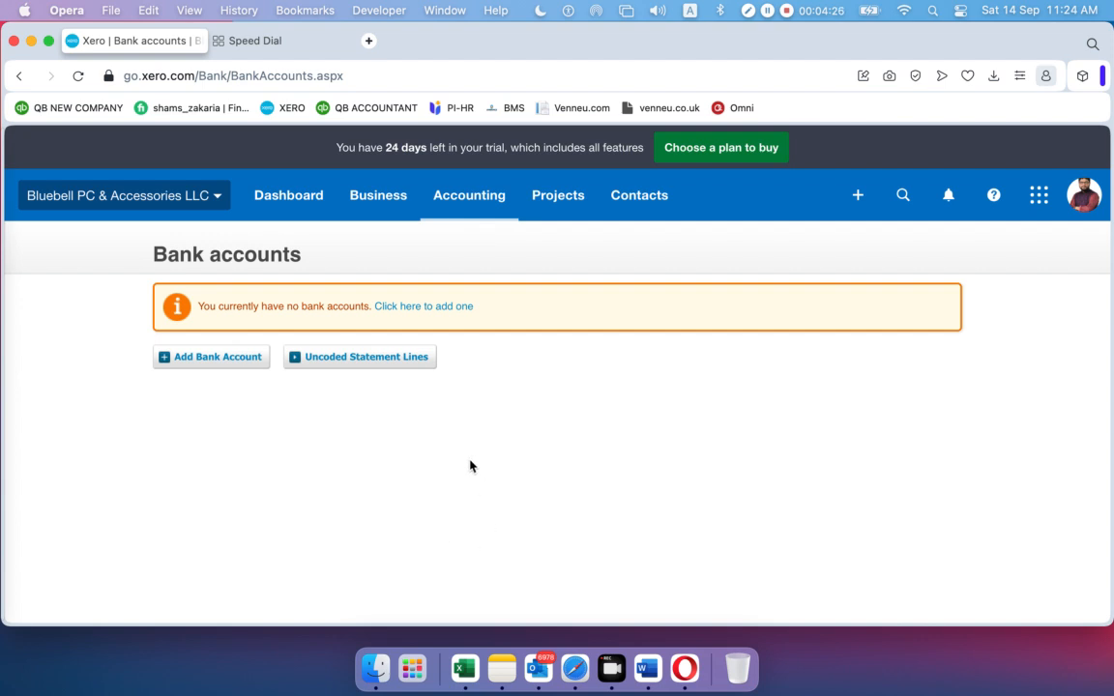
Go to Accounting > Chart of accounts, which lists The City Bank as a Current Asset
left_click(483, 198)
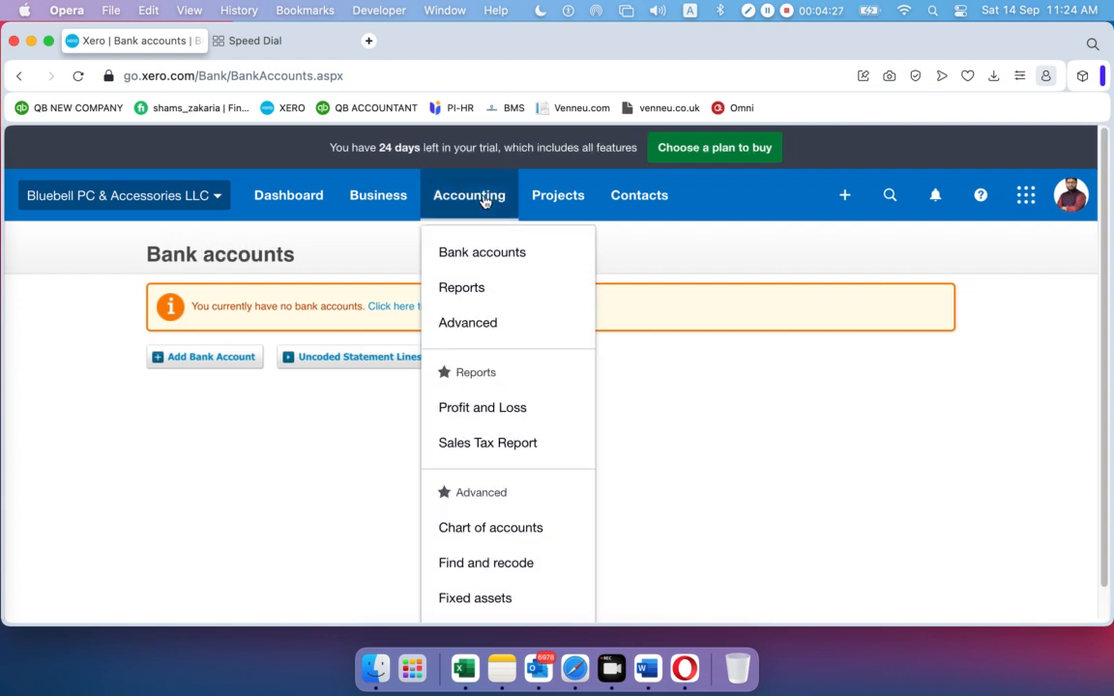
left_click(503, 257)
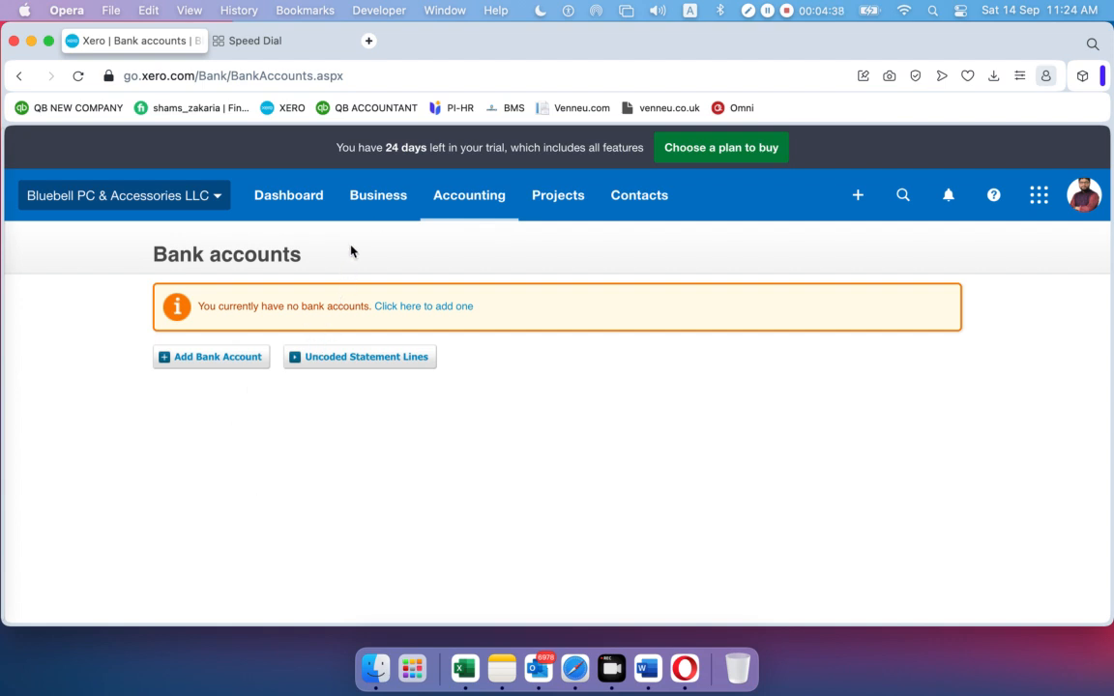
left_click(485, 197)
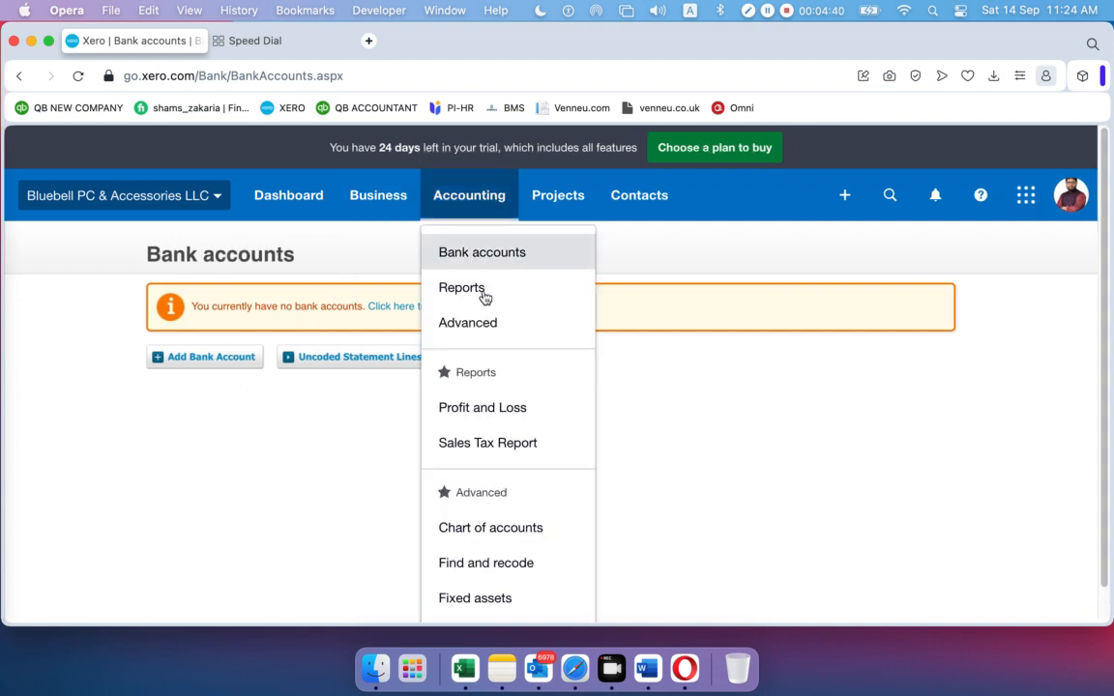
left_click(476, 533)
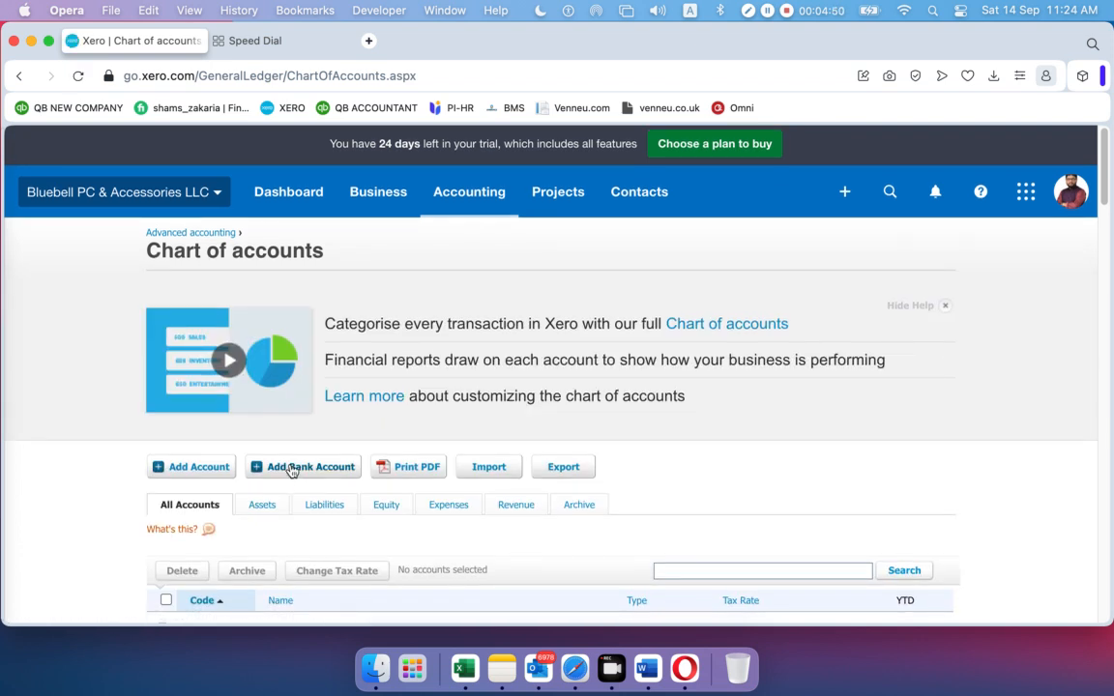
Return to Accounting > Bank accounts, then minimise Opera to show the desktop
left_click(460, 199)
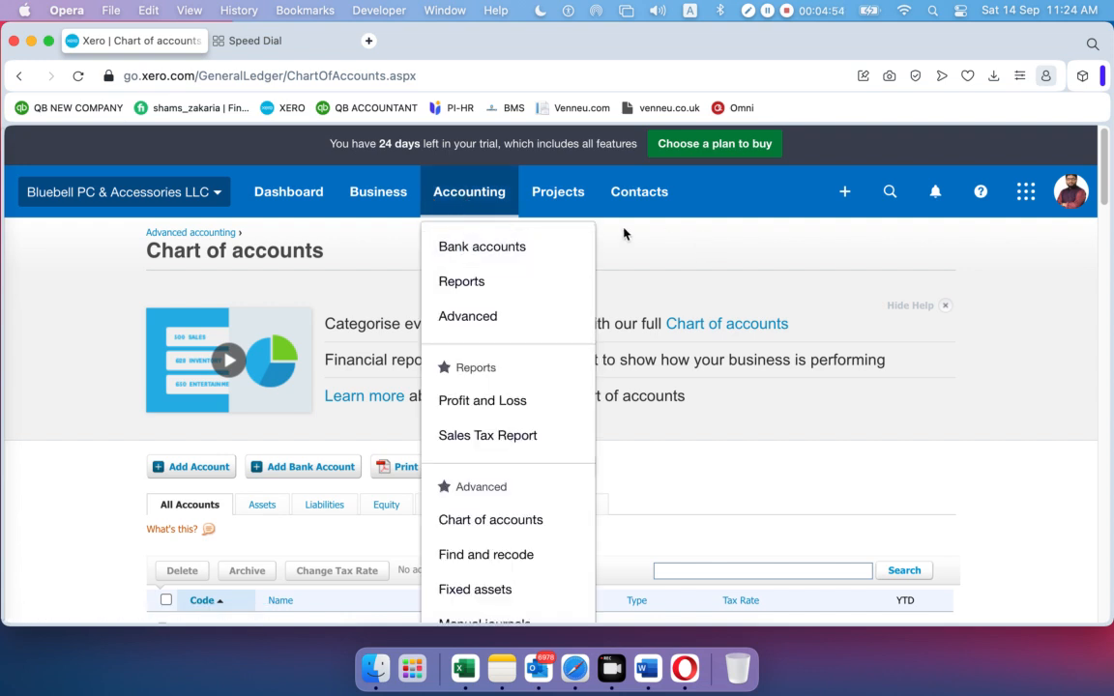
left_click(504, 248)
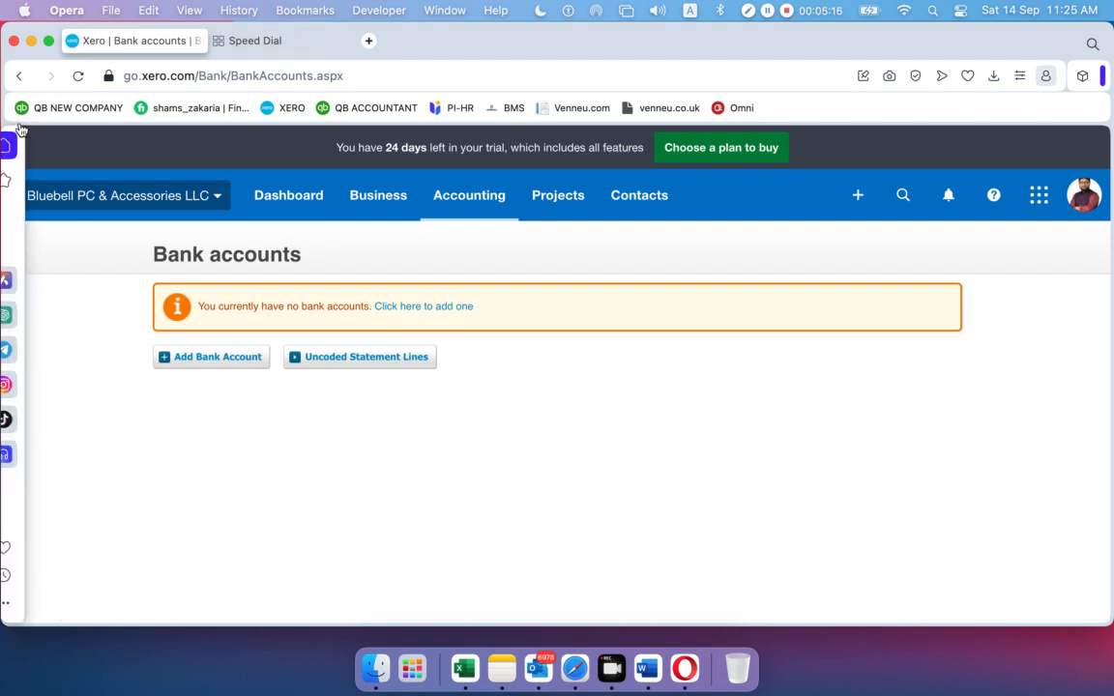
left_click(31, 41)
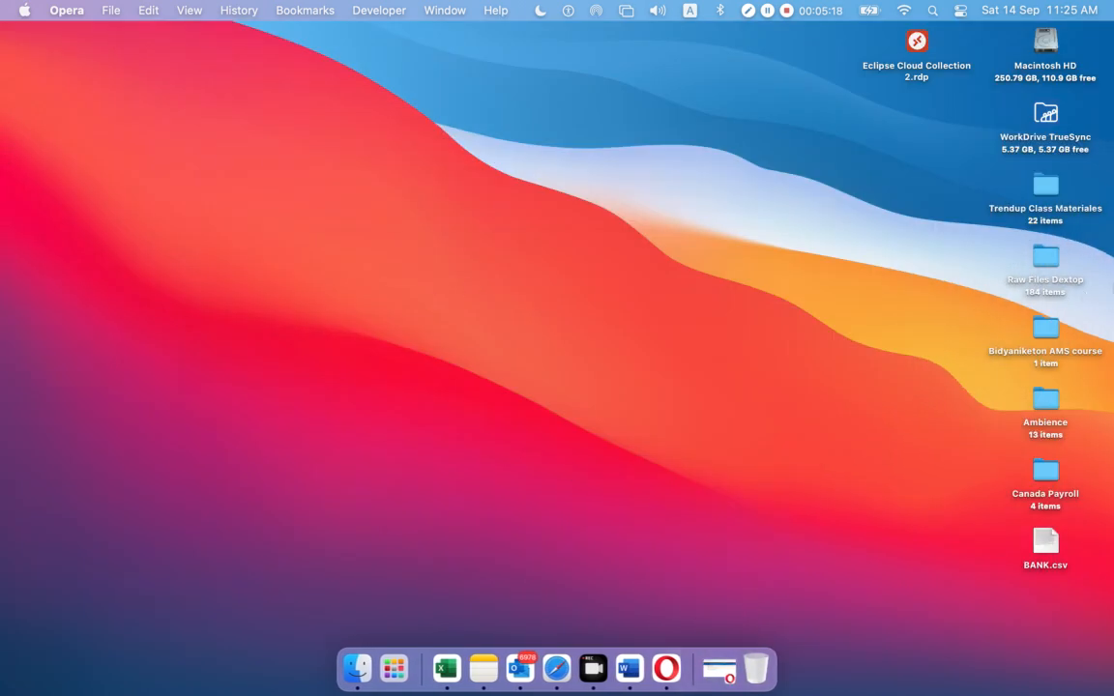
Open the Metro Bank Statement February PDF from Trendup Class Materiales > Class 12 Xero-04
double_click(1049, 189)
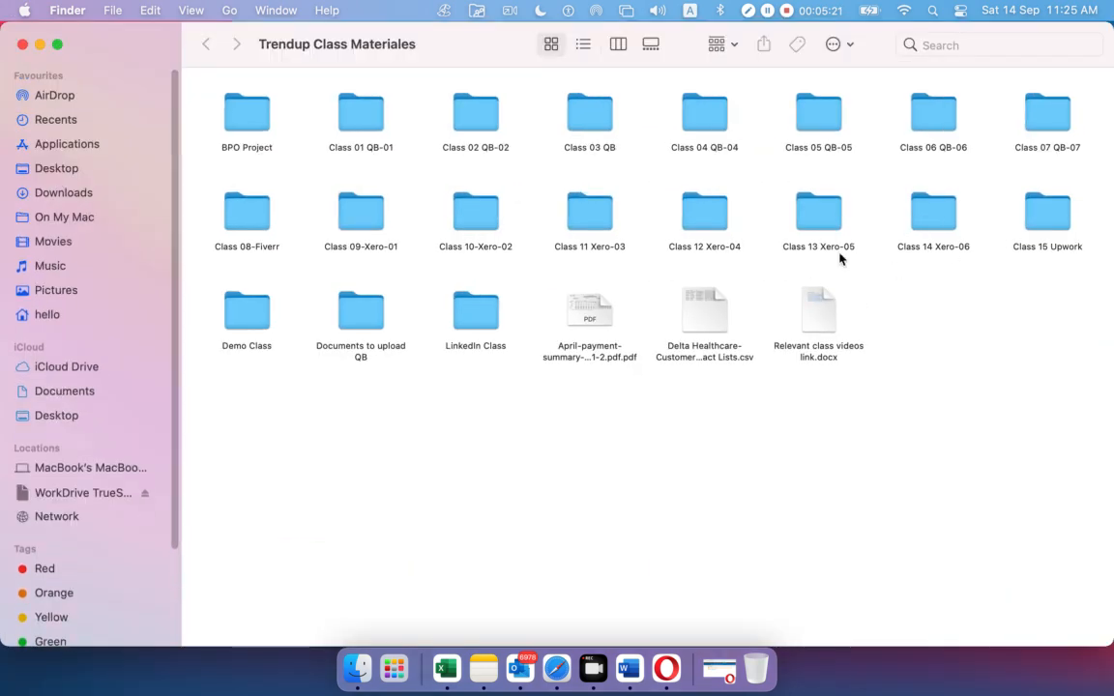
double_click(715, 219)
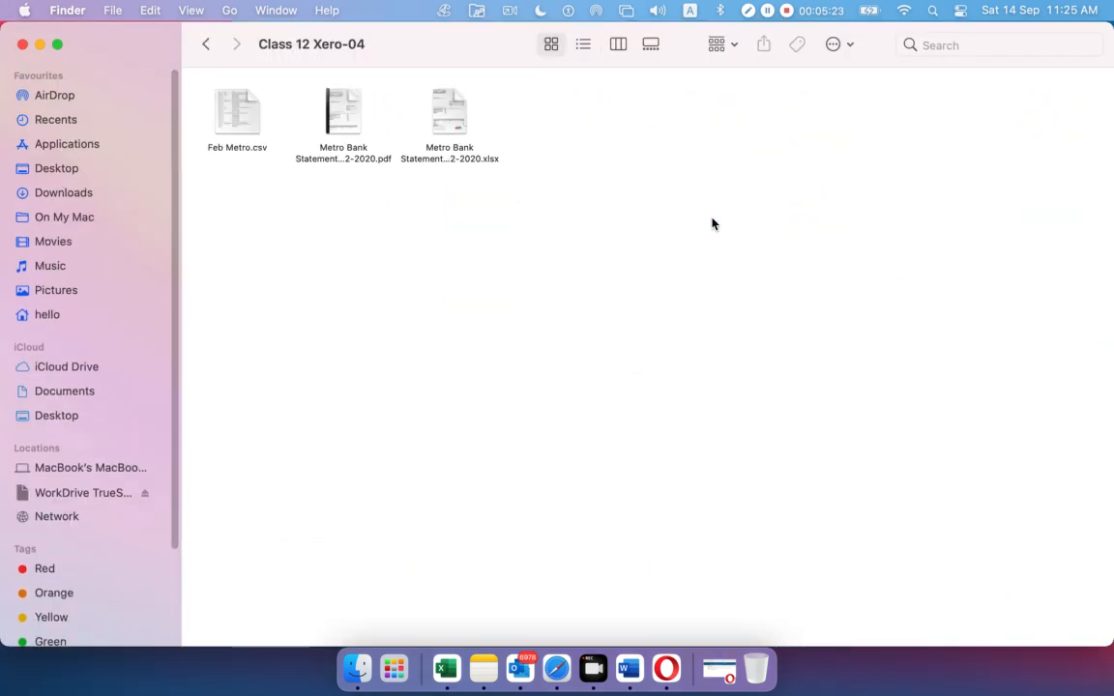
left_click(450, 107)
double_click(340, 111)
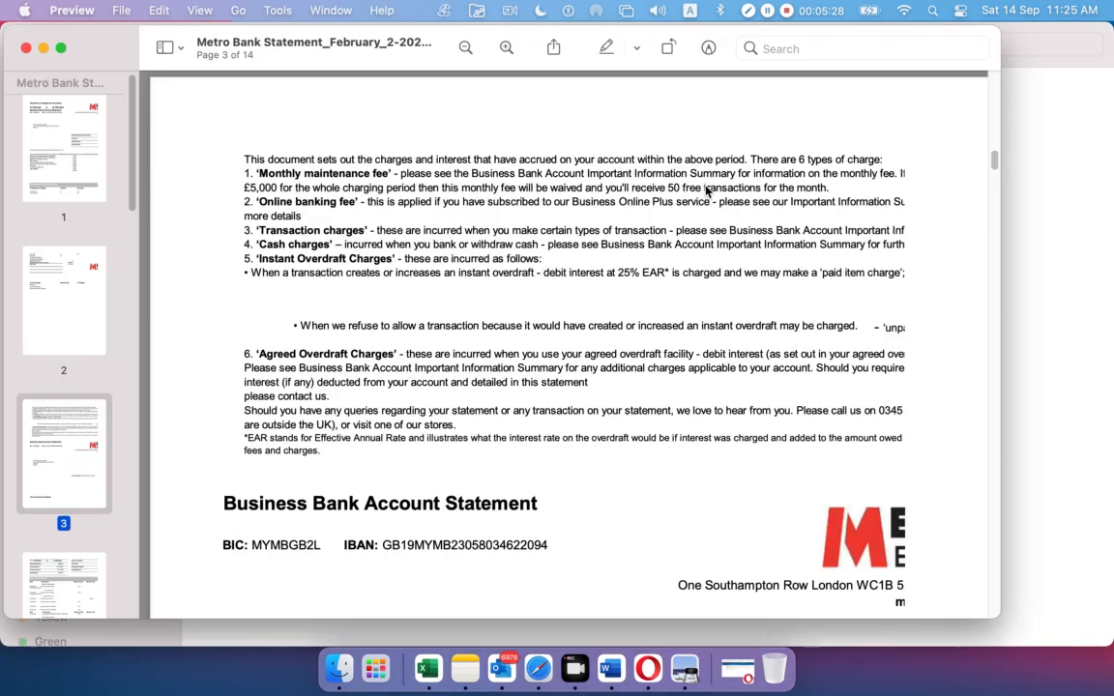
Highlight the statement period starting 01 FEB 2020 on the statement's first page
scroll(685, 313, "down", 5)
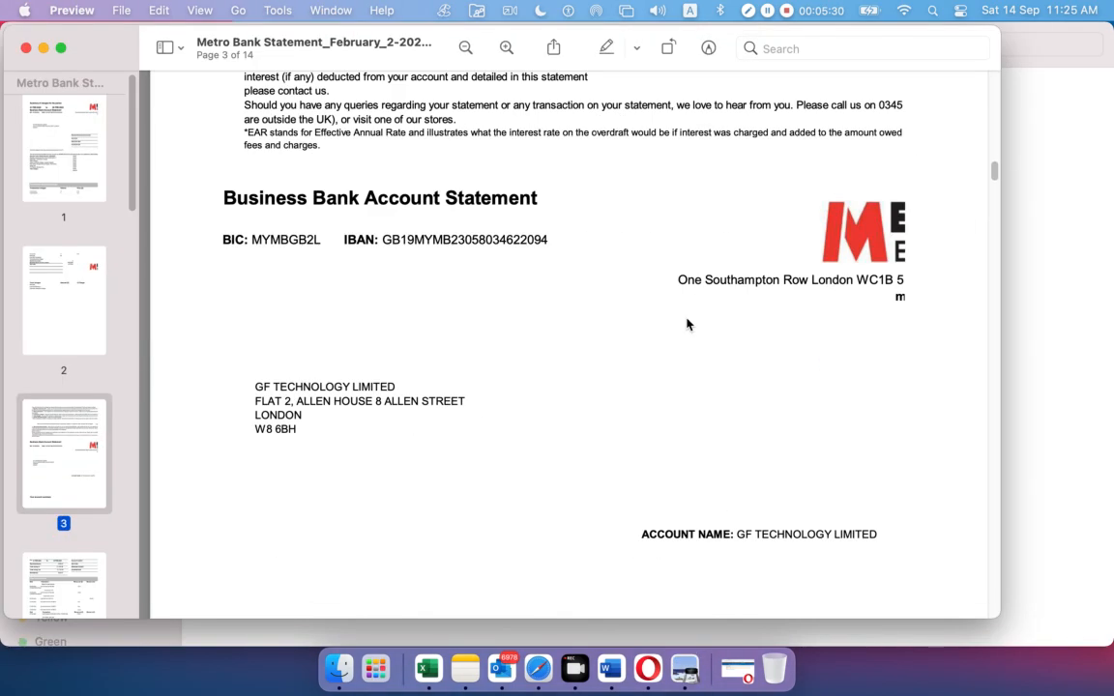
scroll(686, 430, "up", 6)
scroll(638, 345, "up", 8)
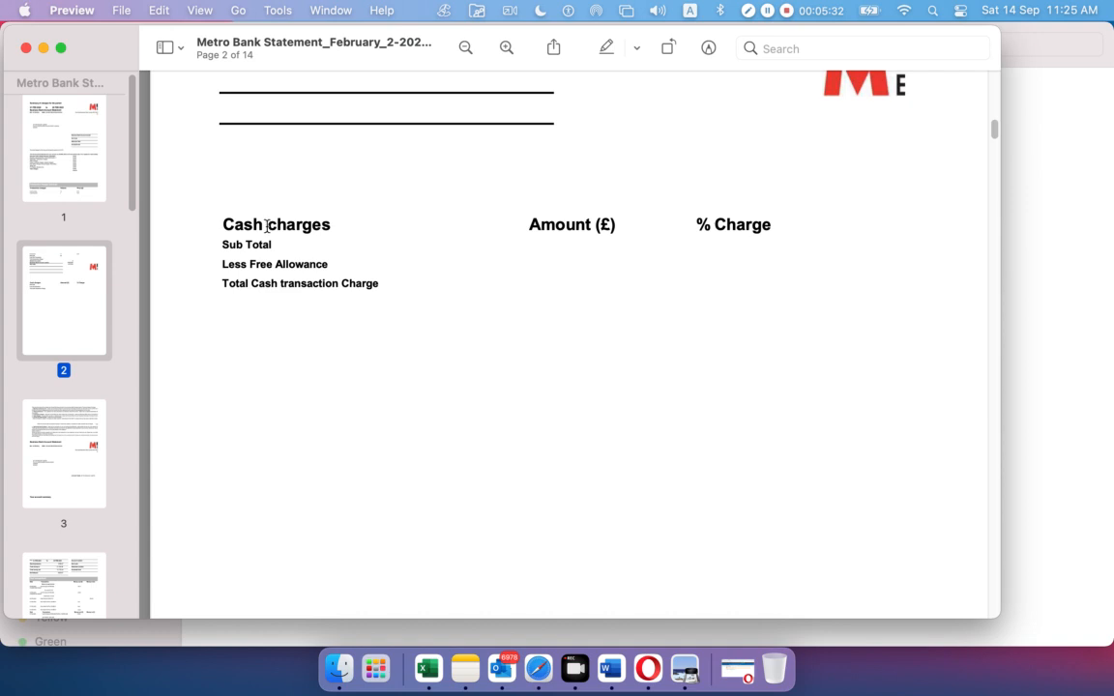
left_click(76, 152)
scroll(642, 287, "up", 1)
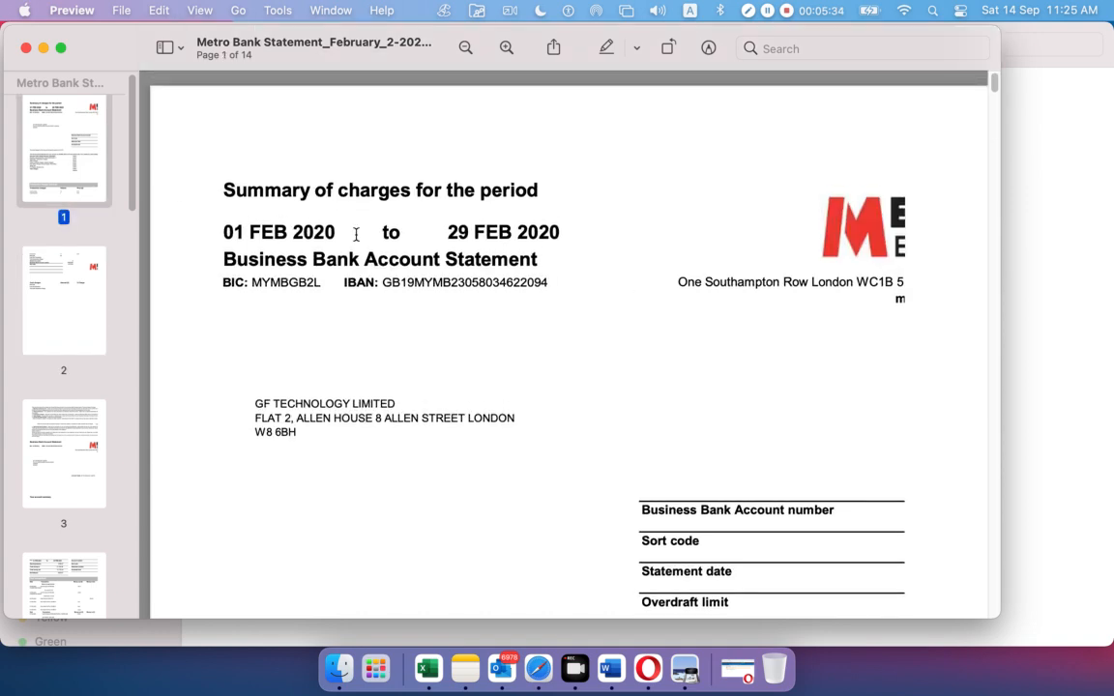
left_click_drag(225, 233, 335, 232)
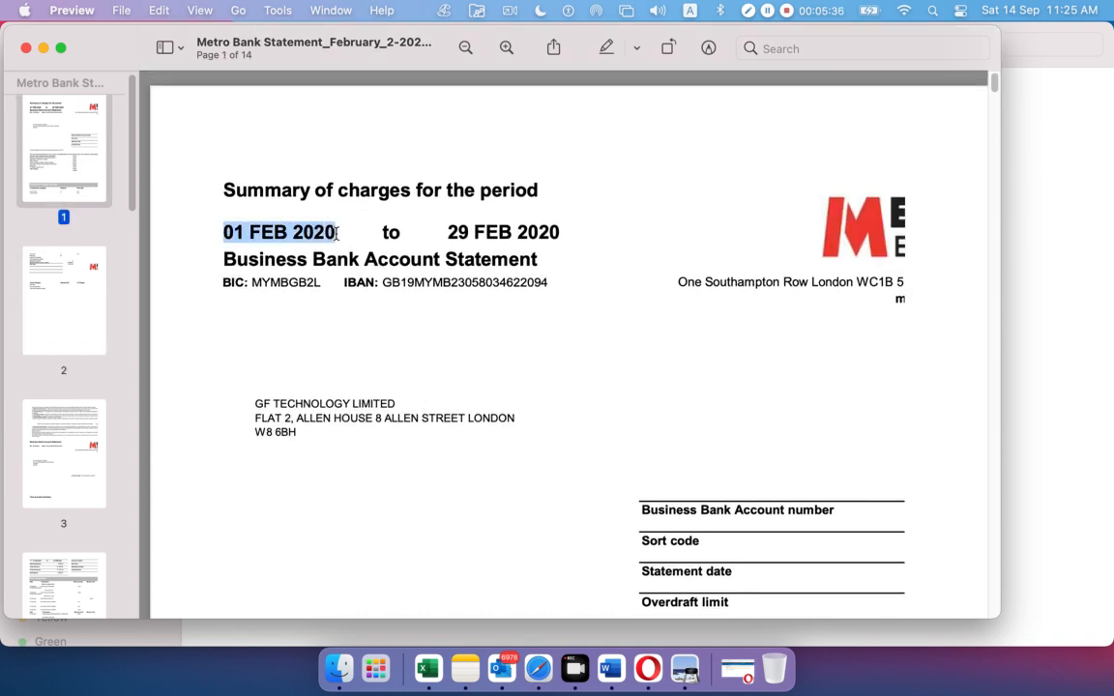
left_click_drag(453, 233, 561, 233)
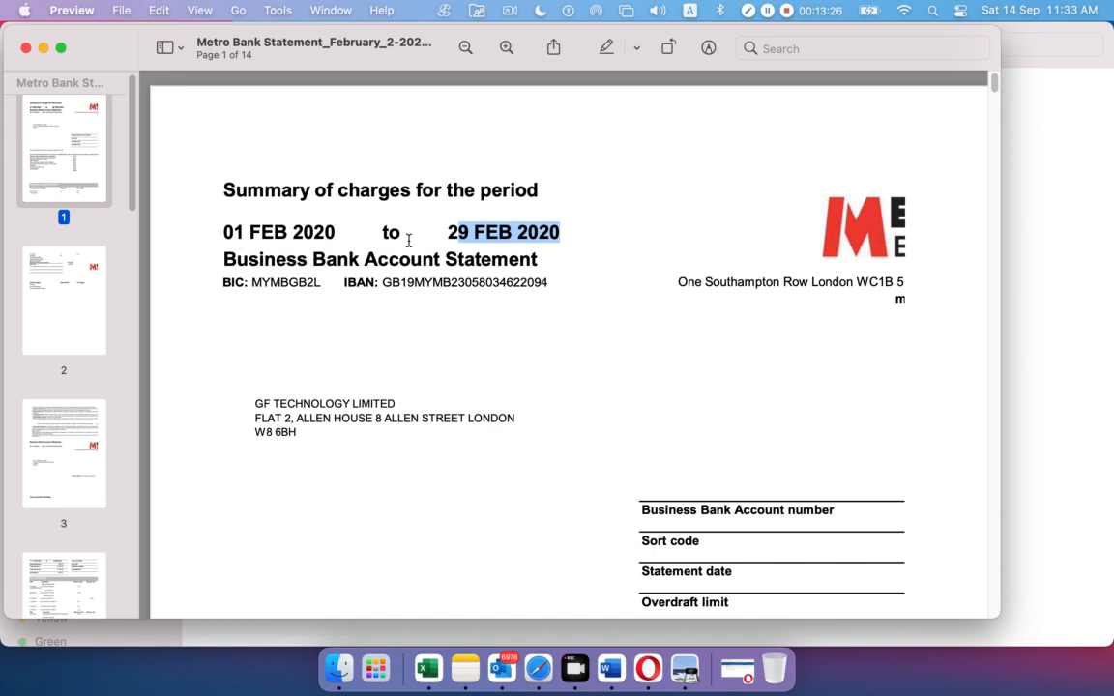
left_click(331, 280)
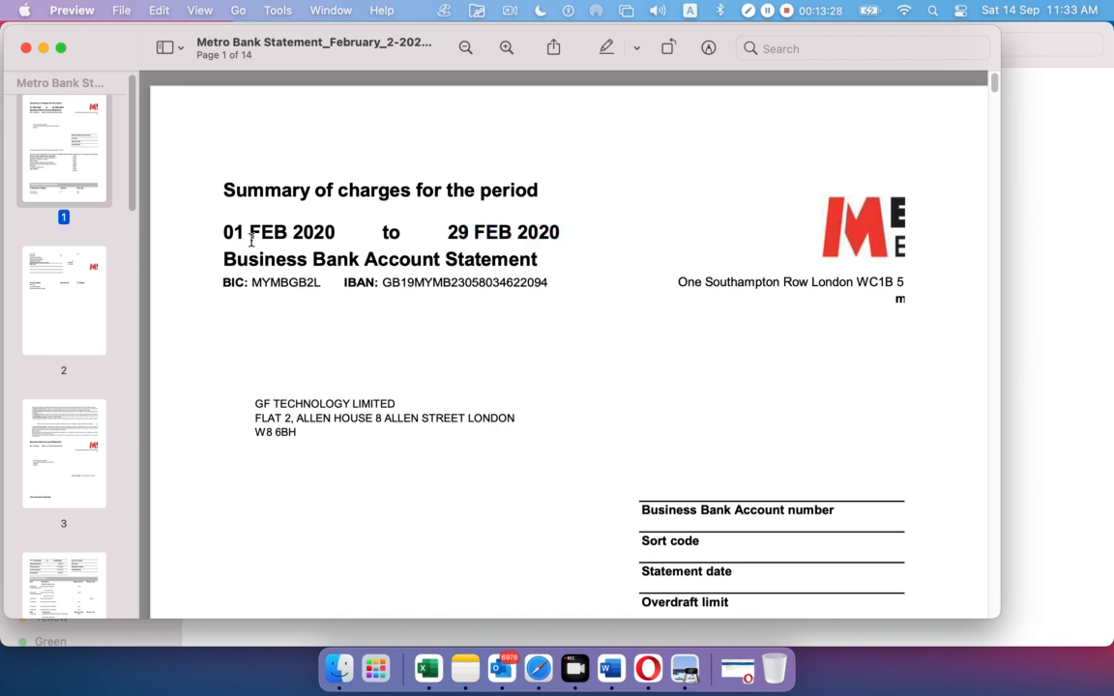
left_click_drag(207, 211, 565, 225)
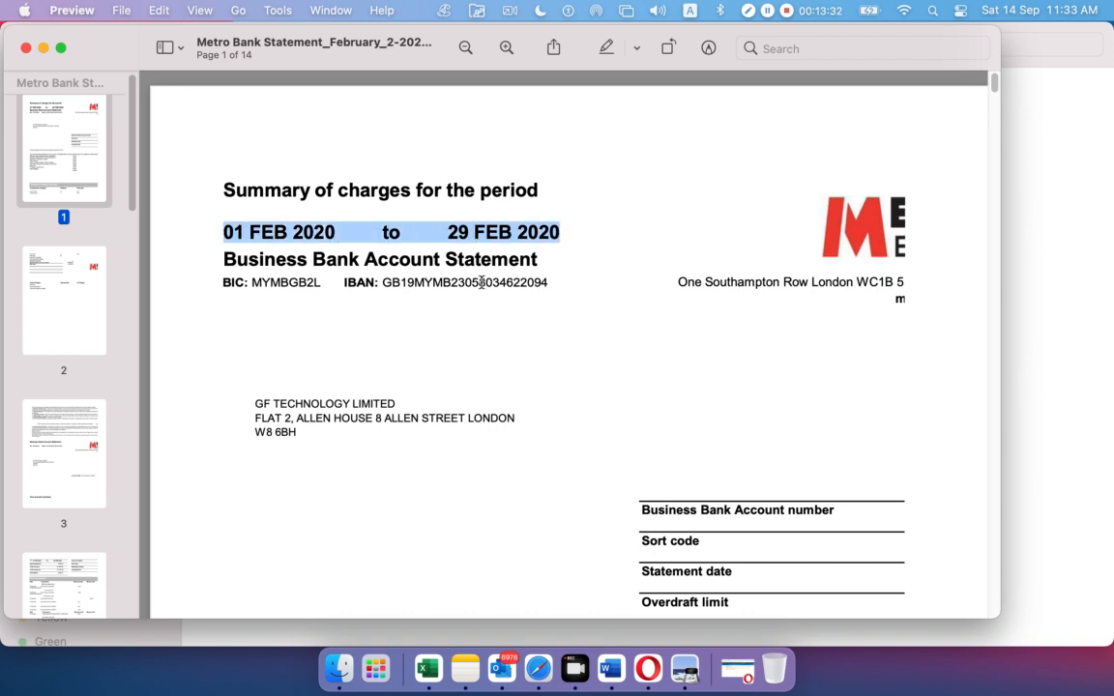
Scroll down to page 4's 'Your account summary' showing the £399.47 opening balance
scroll(431, 327, "down", 8)
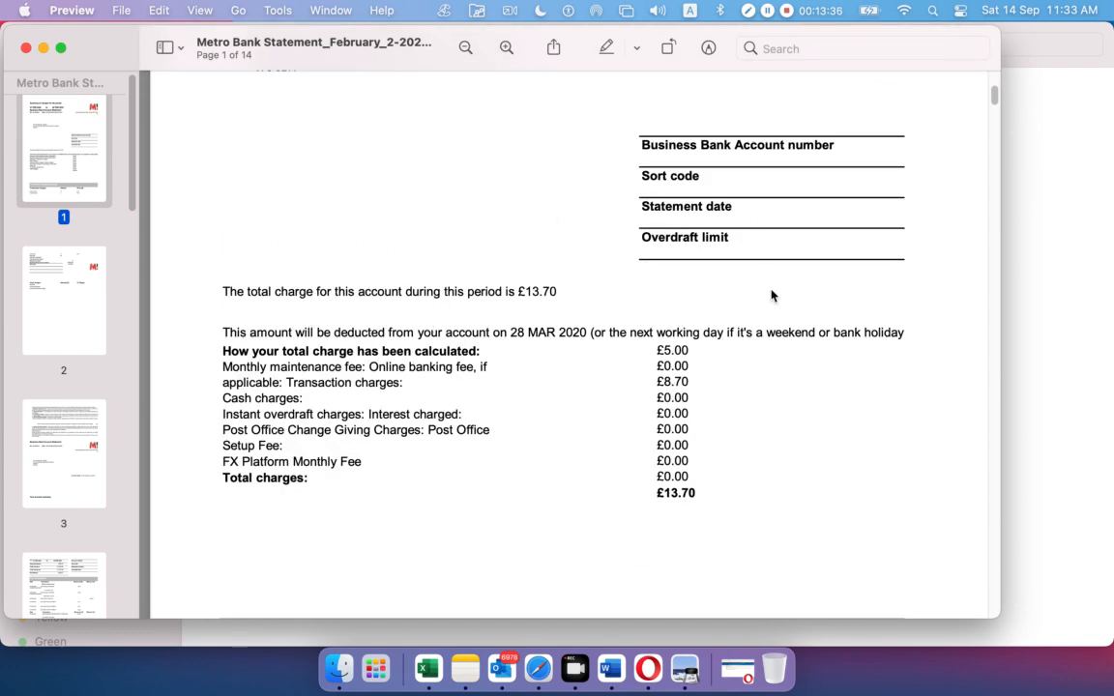
scroll(511, 407, "down", 1)
scroll(511, 407, "down", 9)
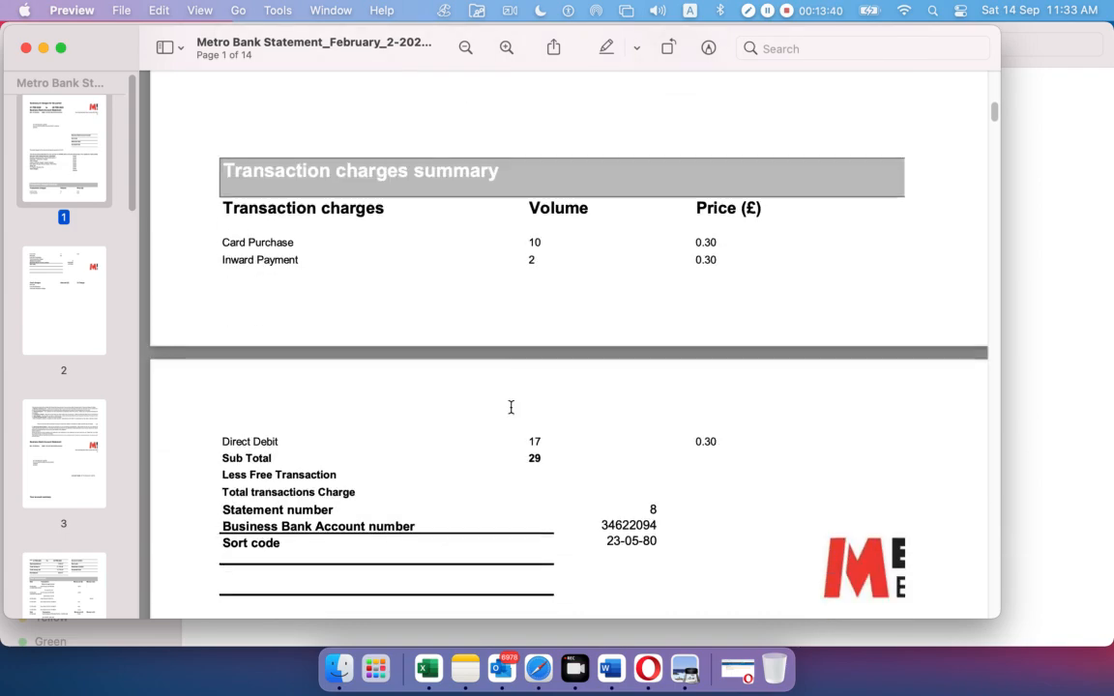
scroll(513, 411, "down", 9)
scroll(512, 412, "down", 15)
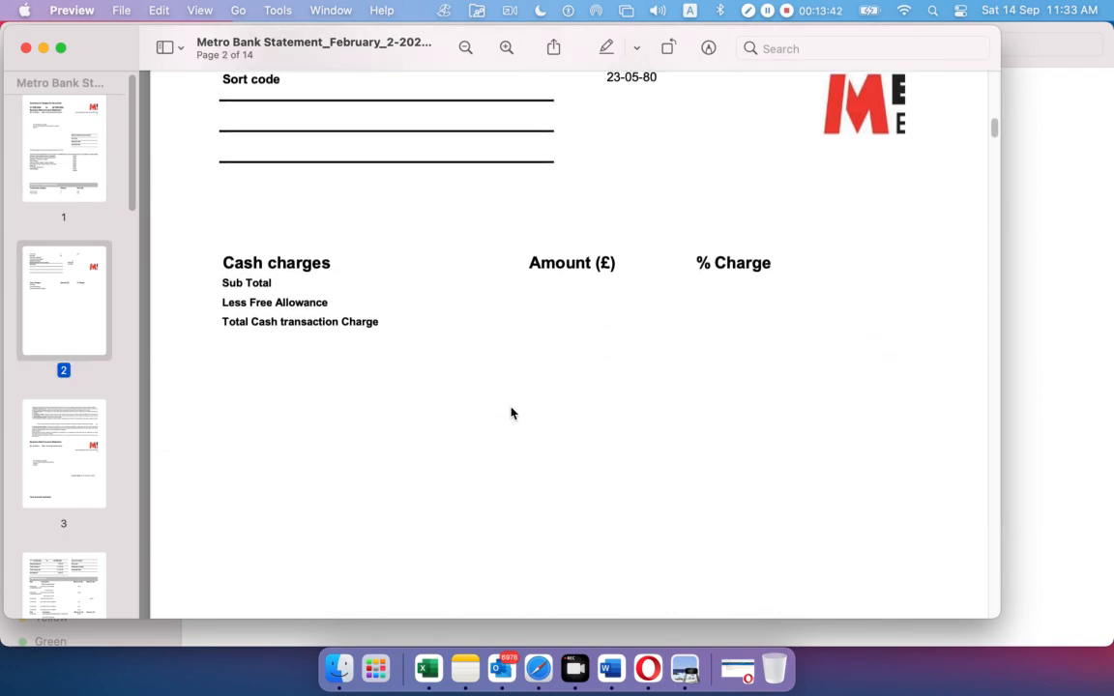
scroll(510, 409, "down", 15)
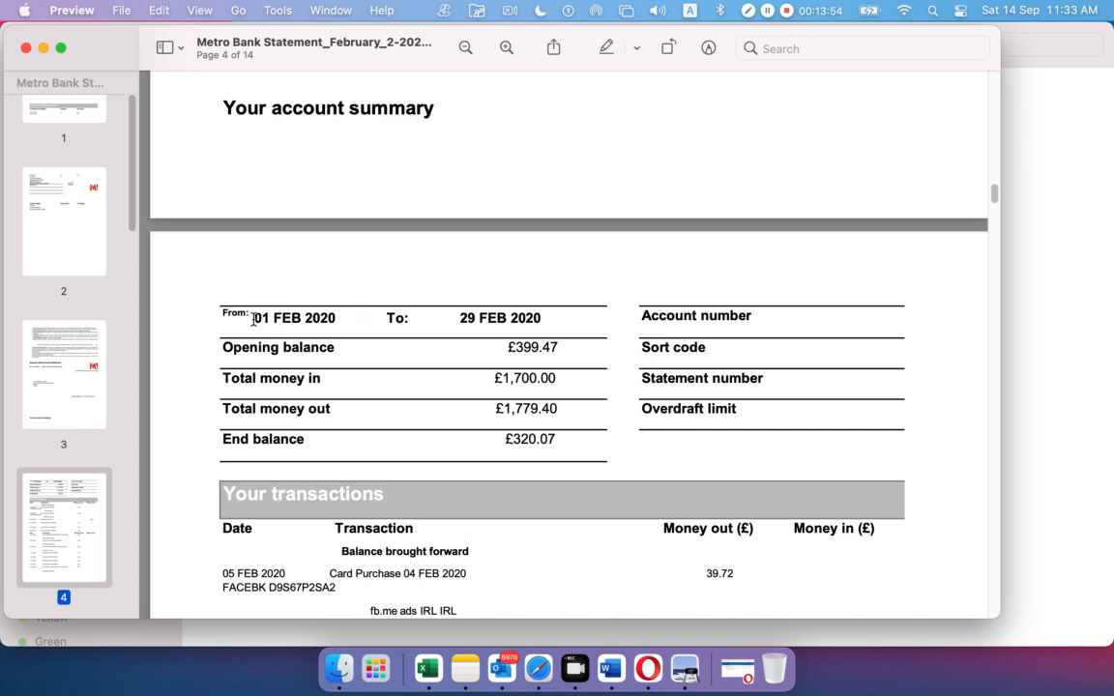
Highlight the summary's opening balance £399.47, money in £1,700.00 and money out £1,779.40
left_click_drag(254, 319, 550, 317)
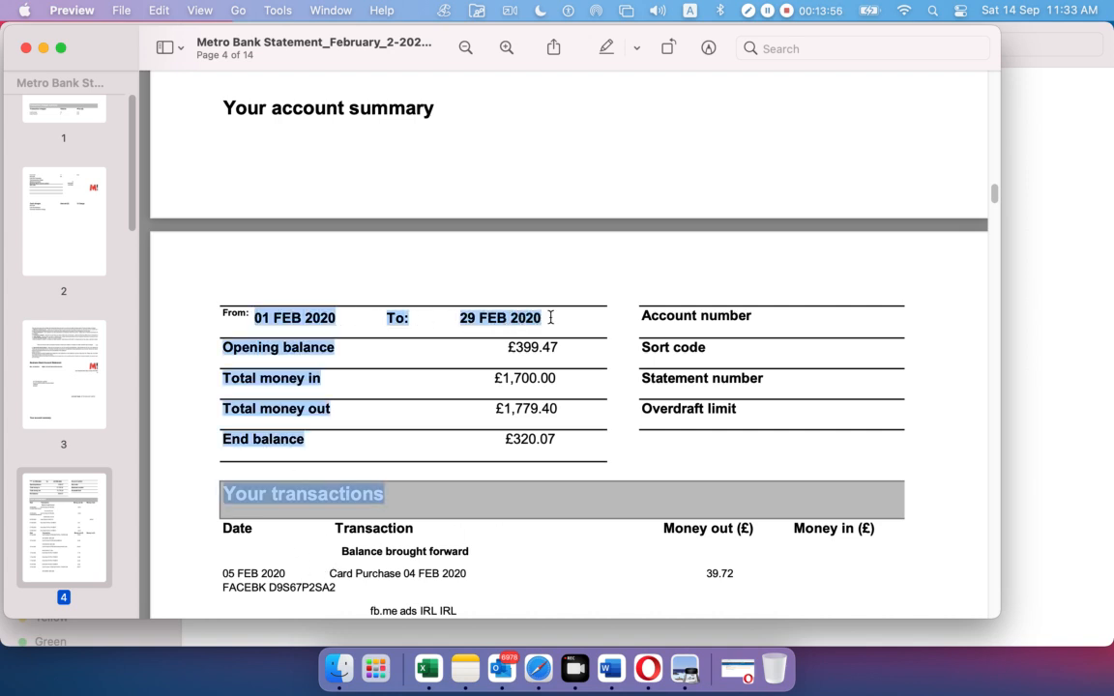
left_click(348, 332)
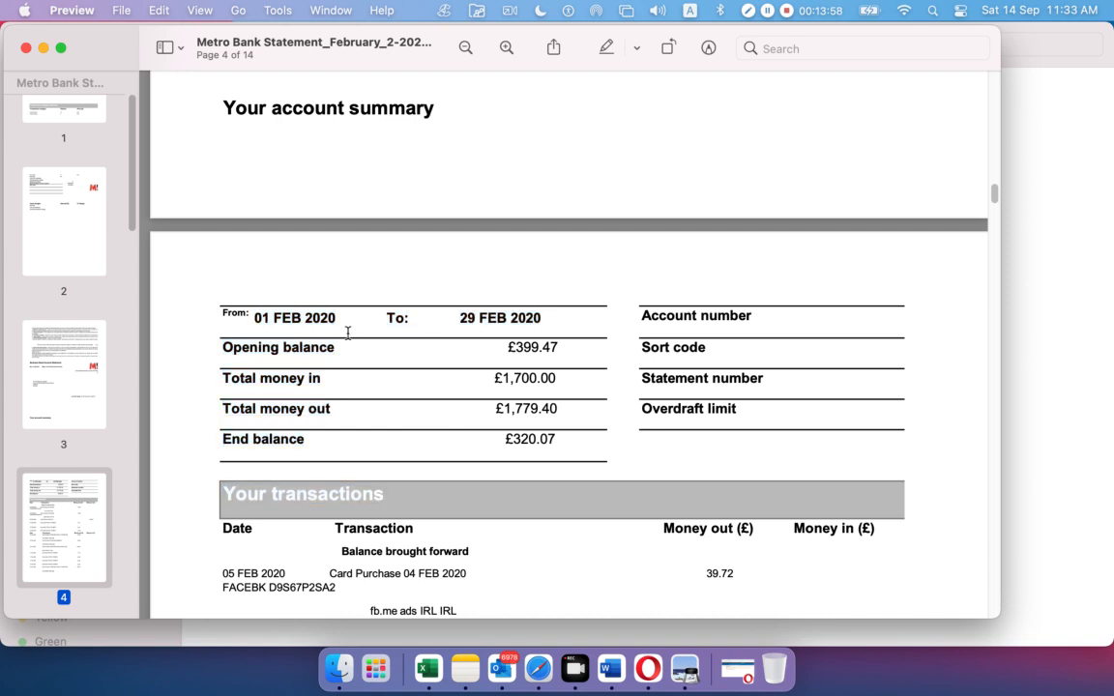
left_click_drag(236, 318, 286, 322)
left_click(290, 367)
left_click_drag(224, 347, 566, 347)
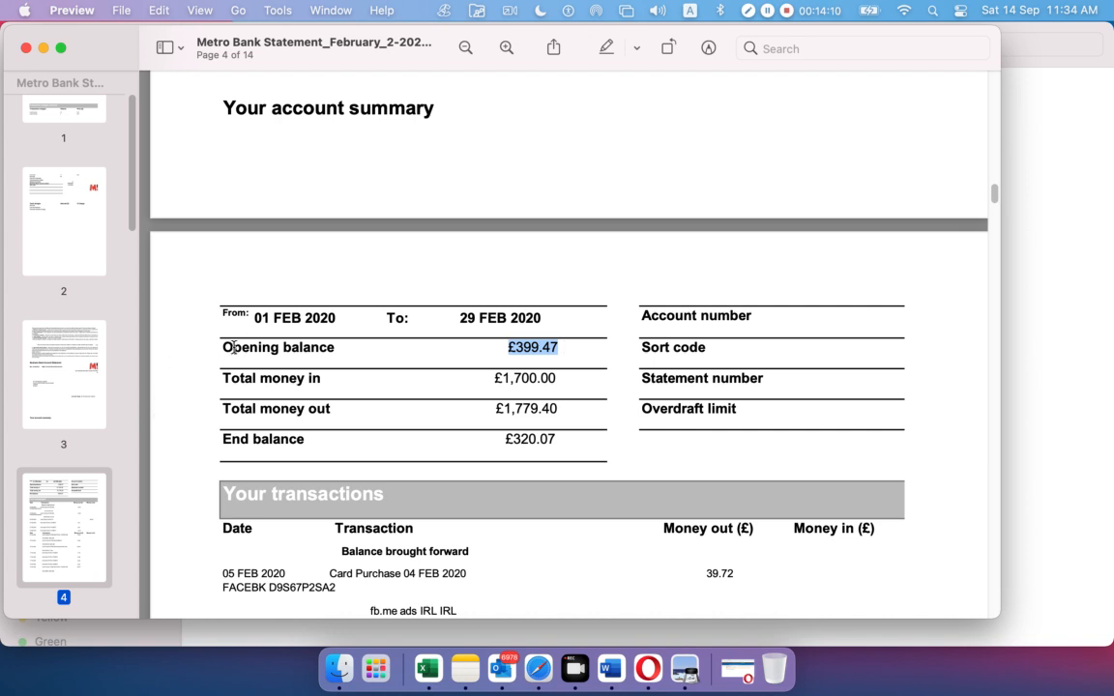
left_click_drag(502, 378, 559, 379)
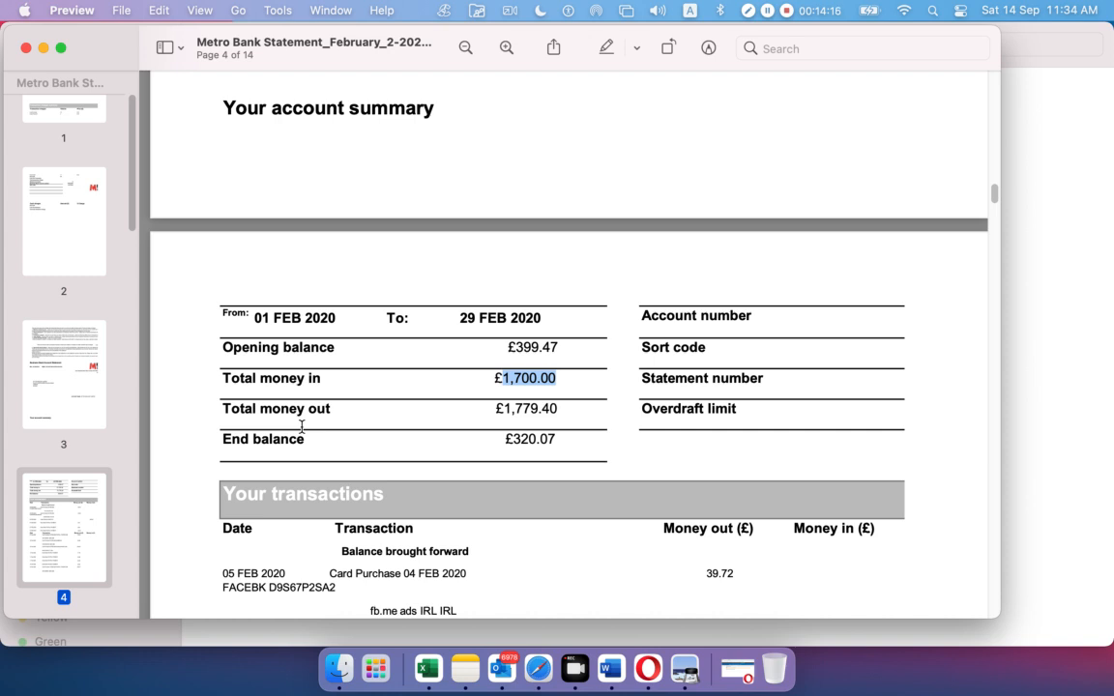
left_click_drag(229, 407, 239, 407)
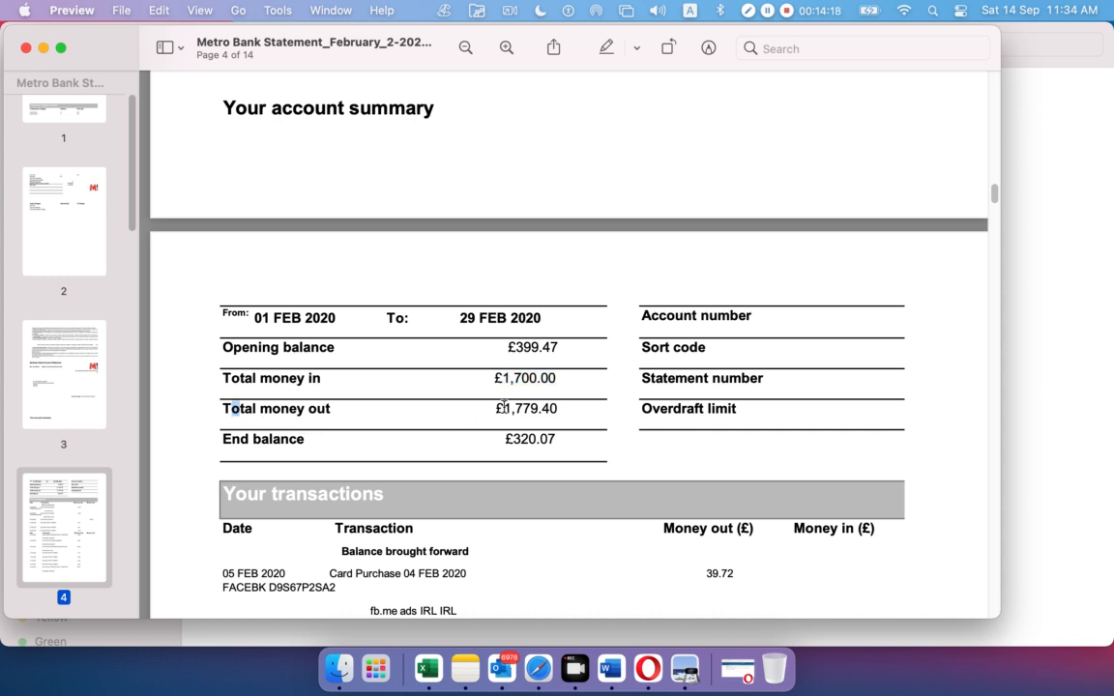
left_click_drag(503, 407, 557, 406)
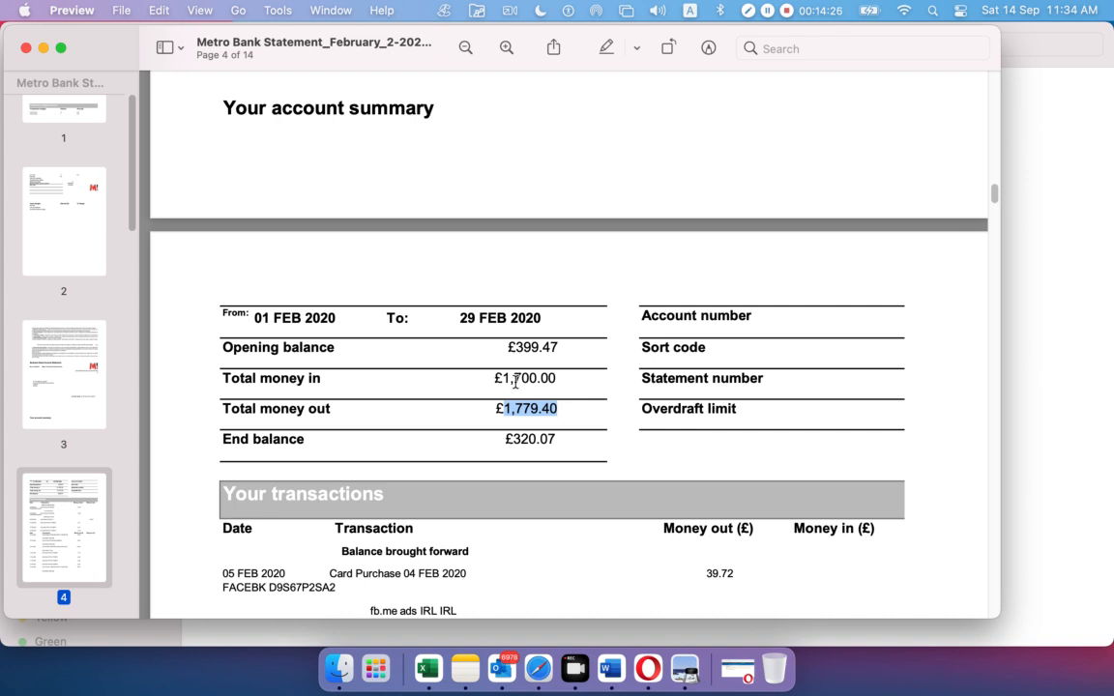
Re-highlight the opening balance, money in and the £320.07 end balance figures
left_click_drag(502, 378, 498, 410)
left_click_drag(511, 441, 571, 438)
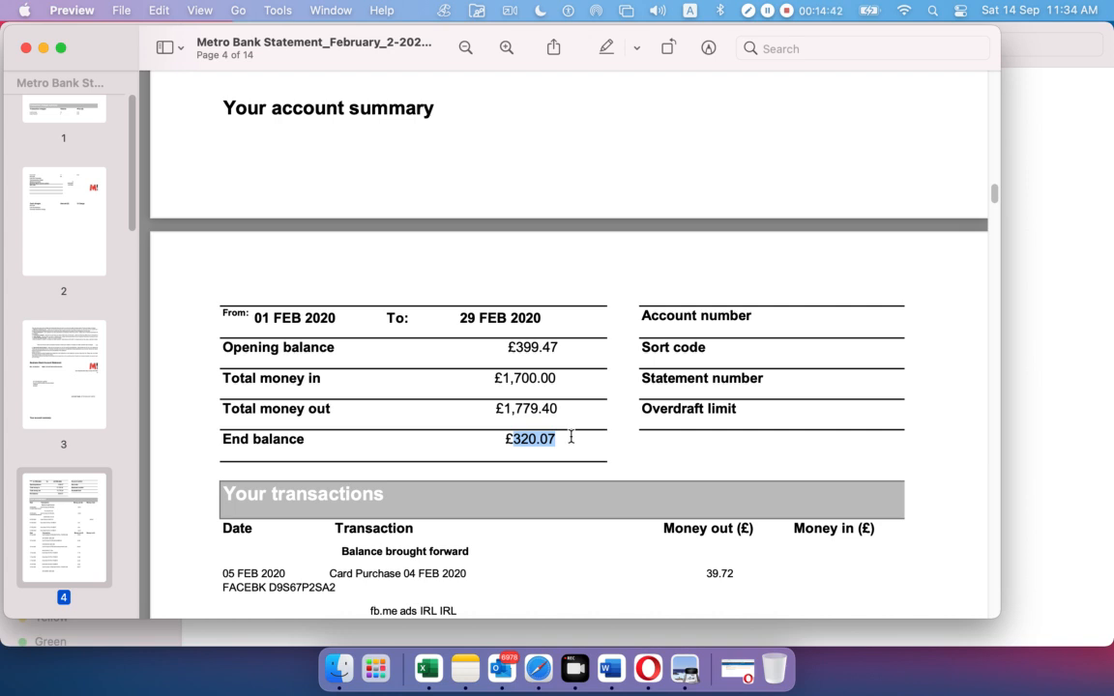
left_click_drag(504, 346, 559, 346)
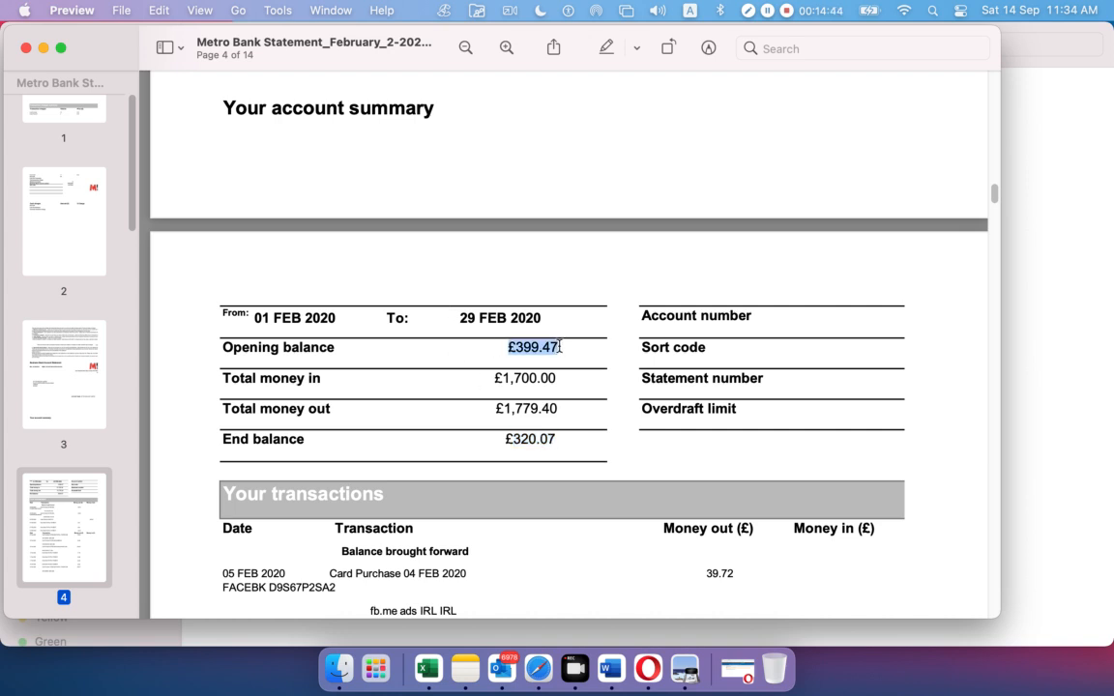
left_click_drag(499, 438, 574, 443)
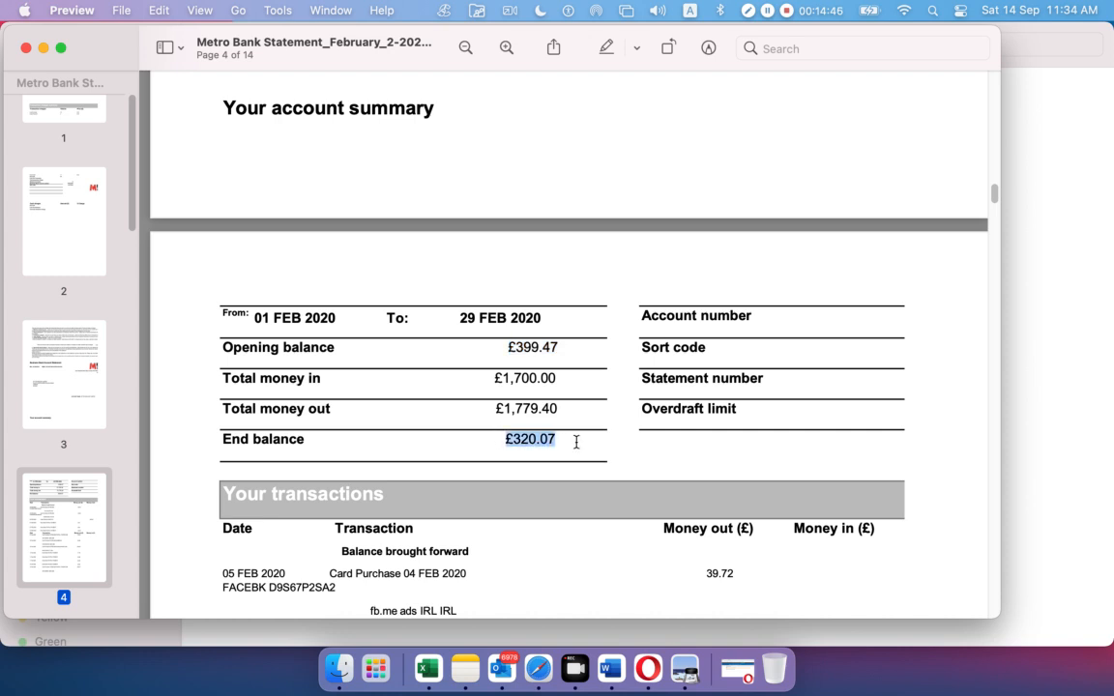
left_click_drag(492, 378, 560, 379)
left_click(587, 423)
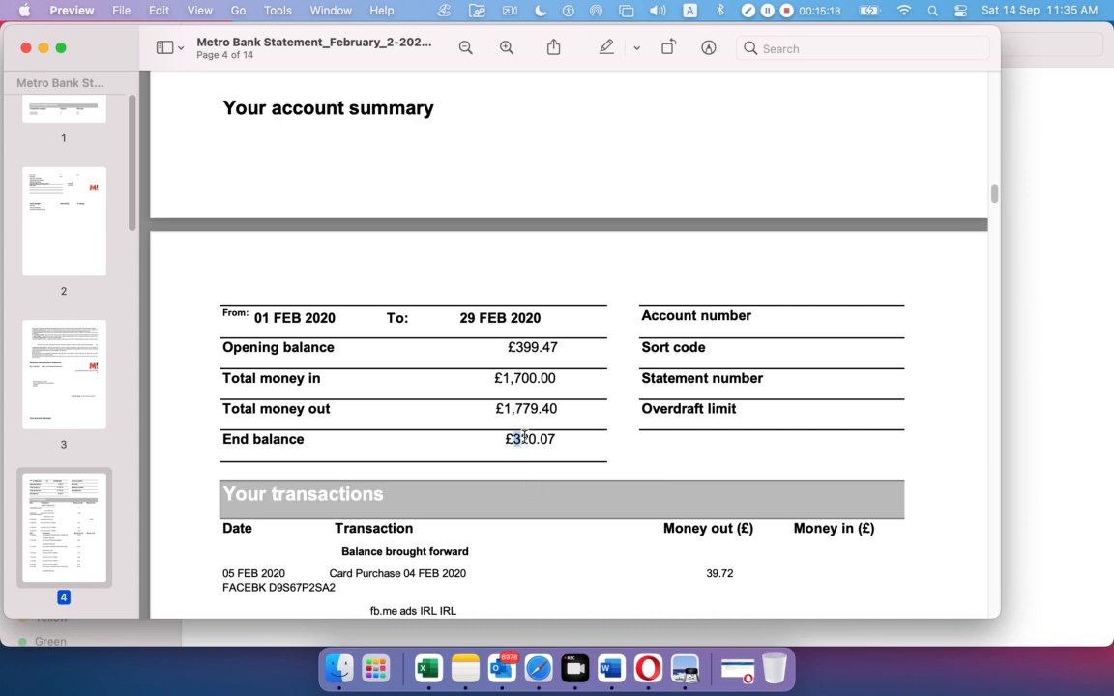
left_click_drag(512, 438, 560, 436)
left_click(564, 439)
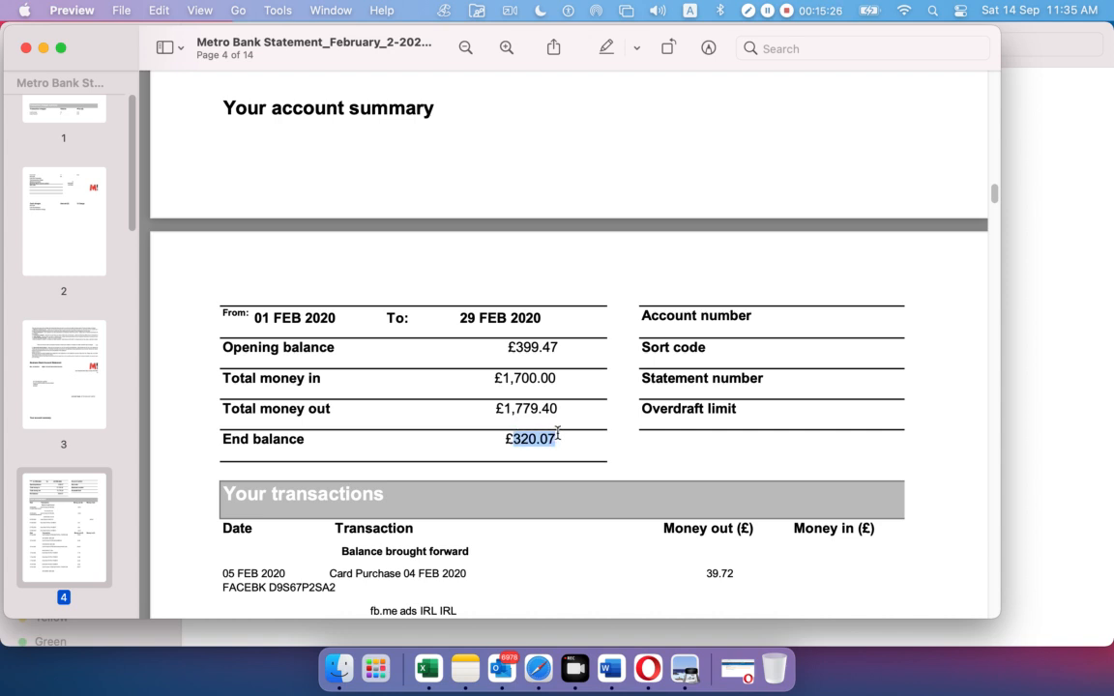
left_click(559, 436)
left_click_drag(512, 438, 558, 439)
Scroll to page 5 and highlight the Closing Balance of 320.07
scroll(555, 435, "down", 3)
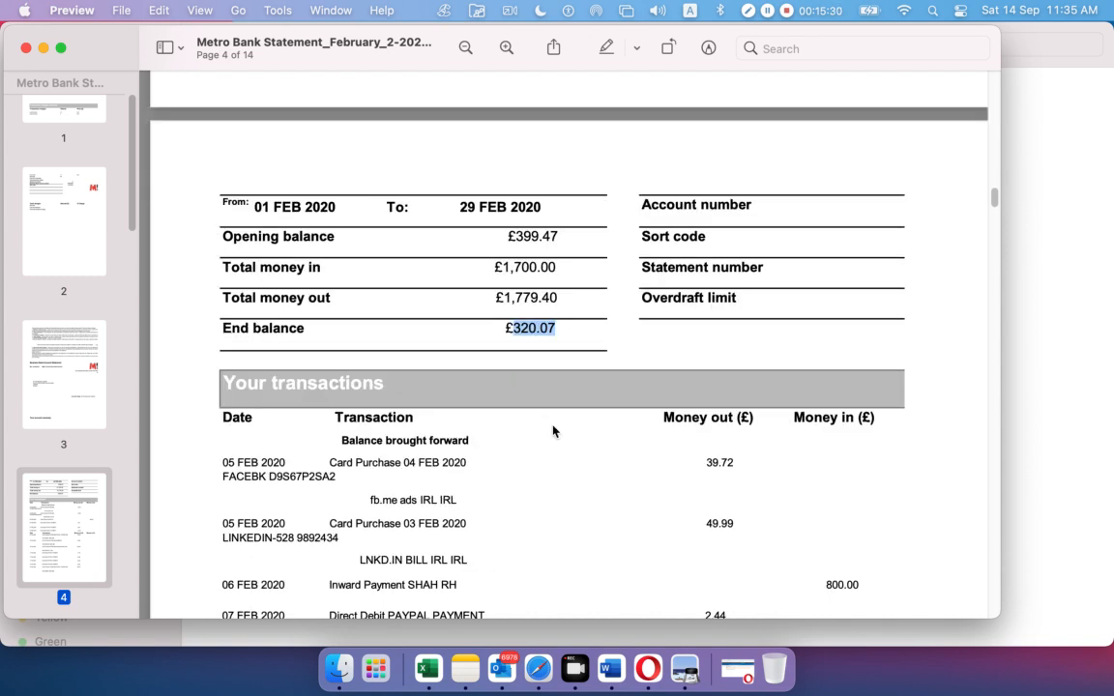
scroll(547, 415, "down", 1)
scroll(546, 416, "down", 2)
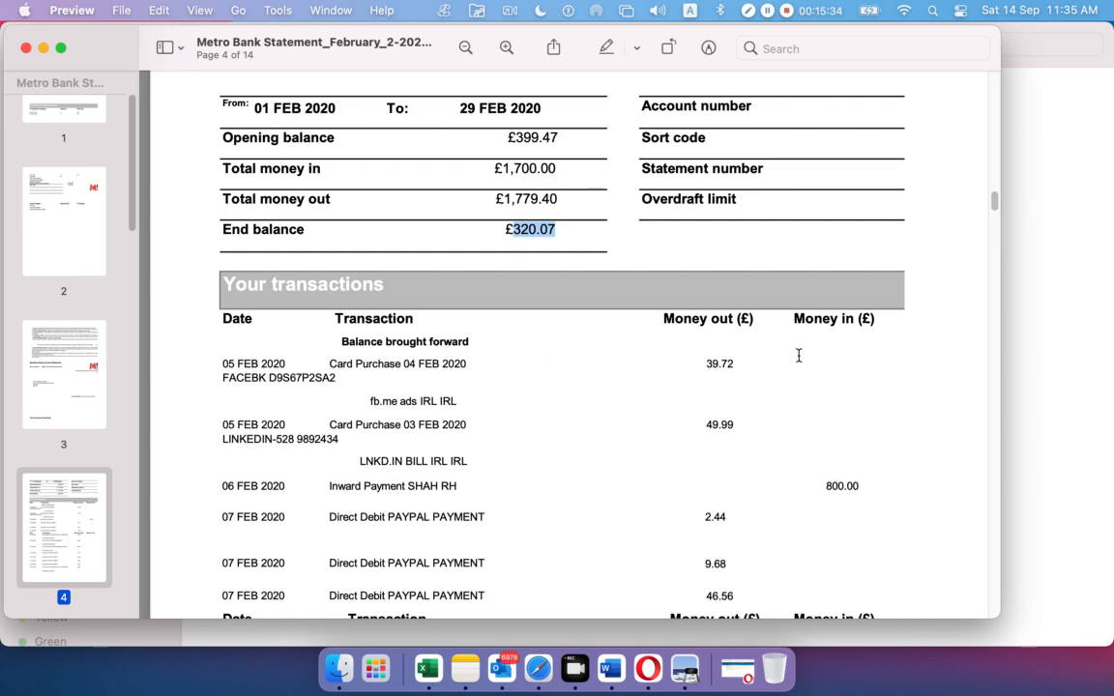
scroll(795, 367, "down", 4)
scroll(449, 402, "down", 12)
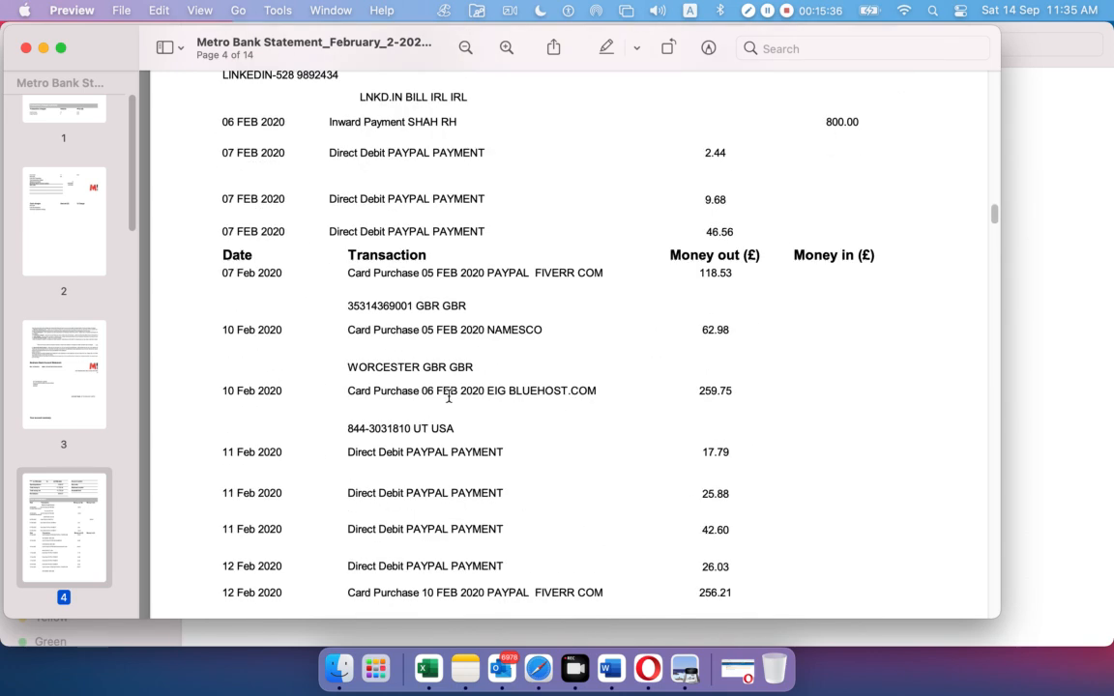
scroll(447, 394, "down", 12)
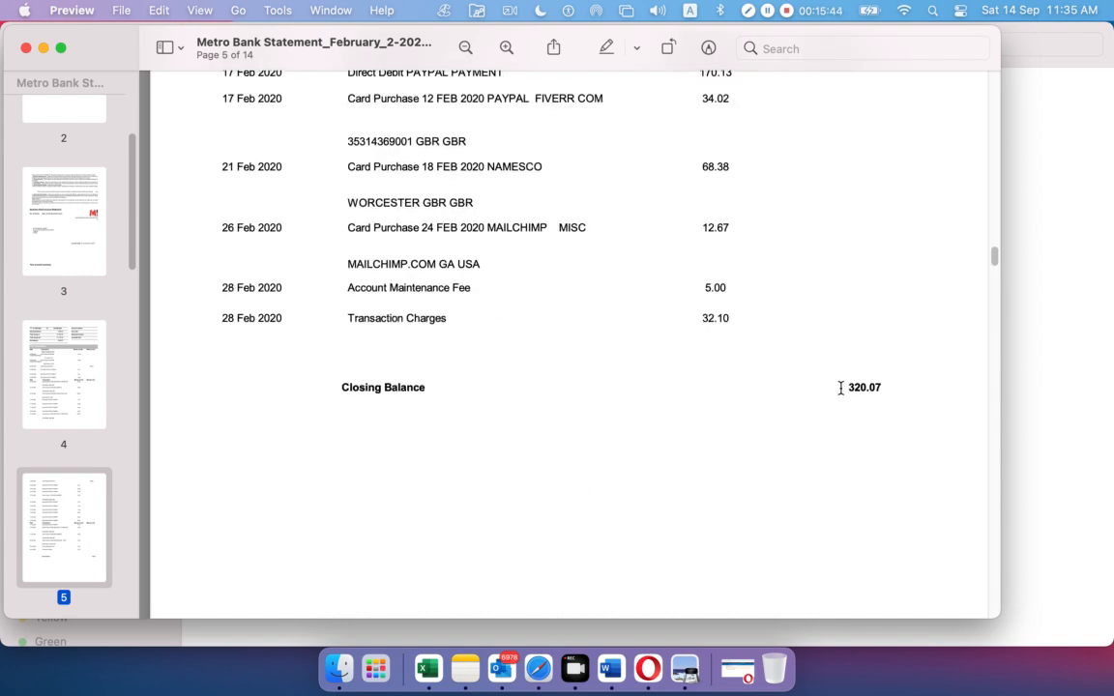
left_click_drag(841, 386, 889, 386)
Scroll back up to page 1 of the Metro Bank statement
scroll(717, 378, "down", 1)
scroll(717, 377, "up", 5)
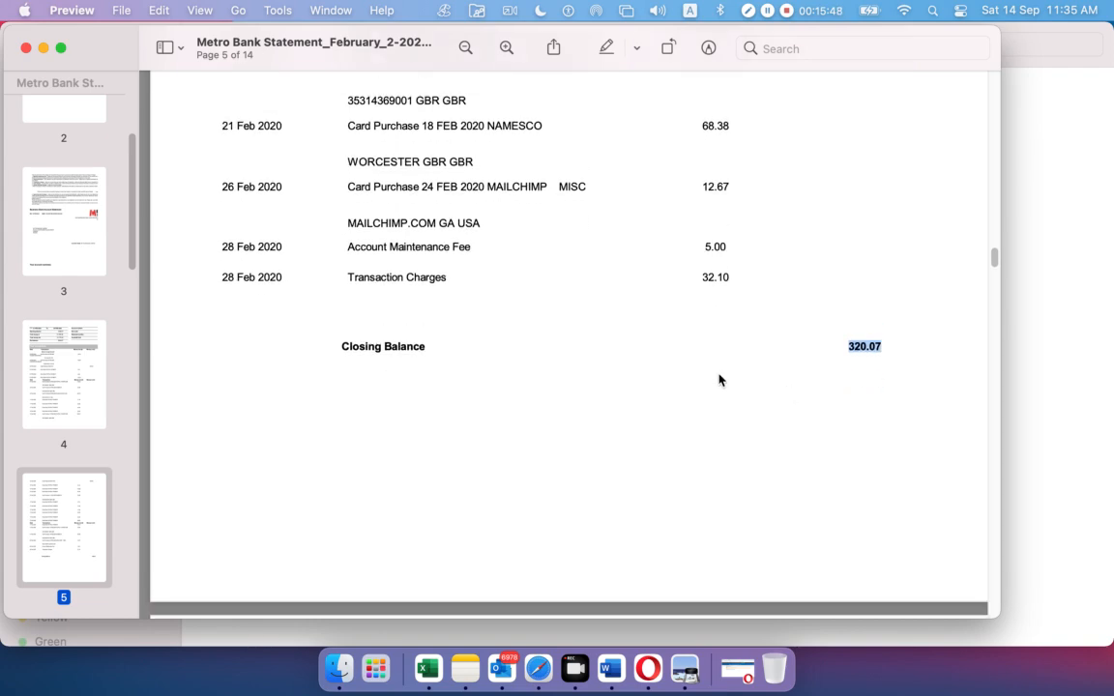
scroll(718, 374, "up", 20)
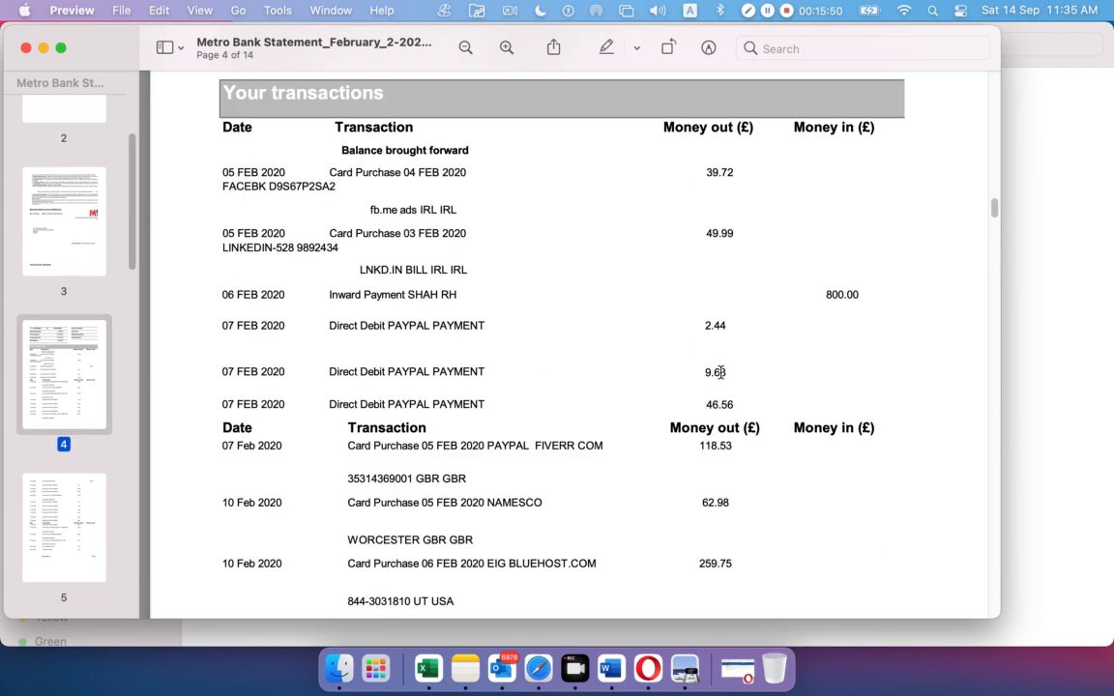
scroll(716, 368, "up", 20)
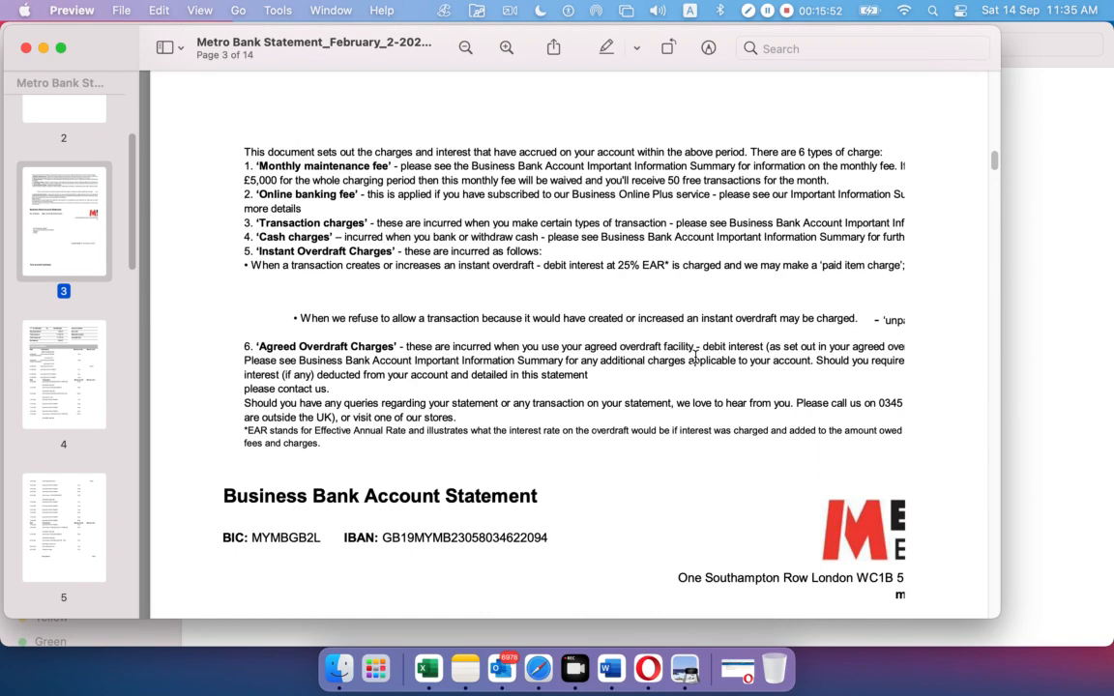
scroll(692, 362, "up", 20)
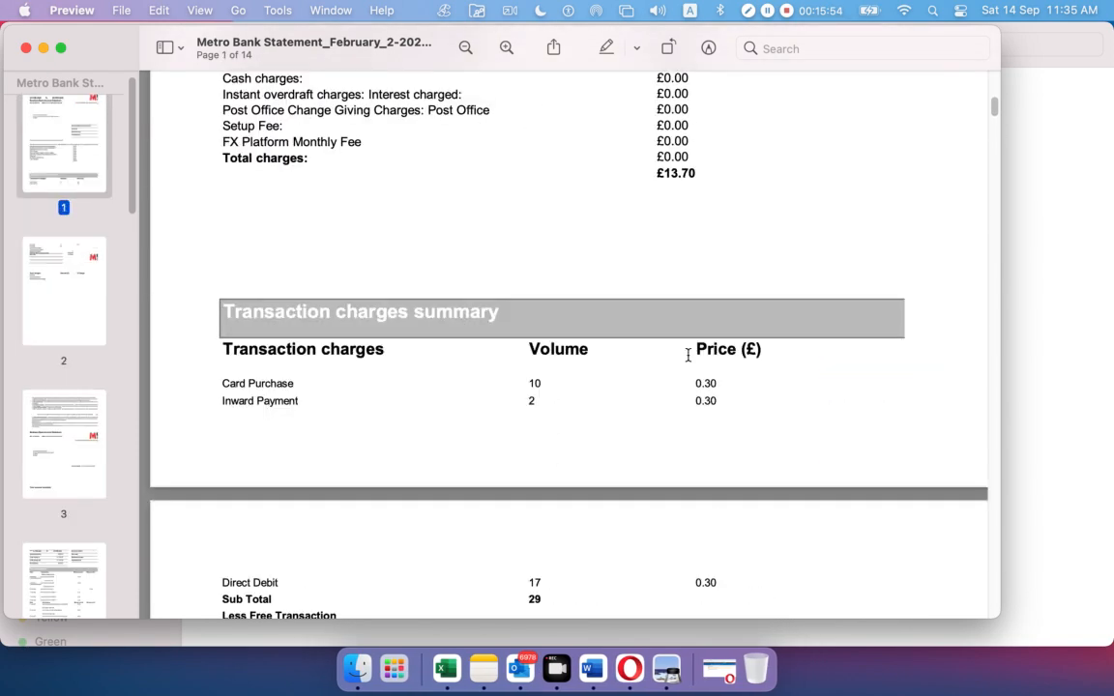
Minimise Preview, switch to Opera, and reach Xero's Bank accounts page via the Accounting menu
left_click(43, 47)
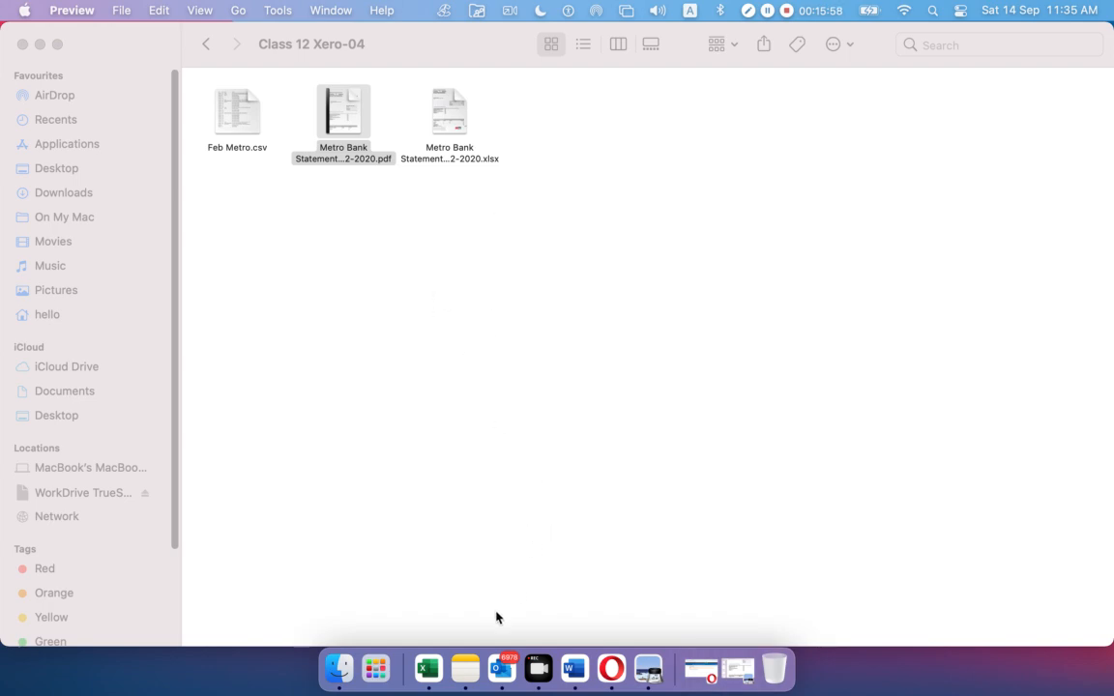
left_click(603, 659)
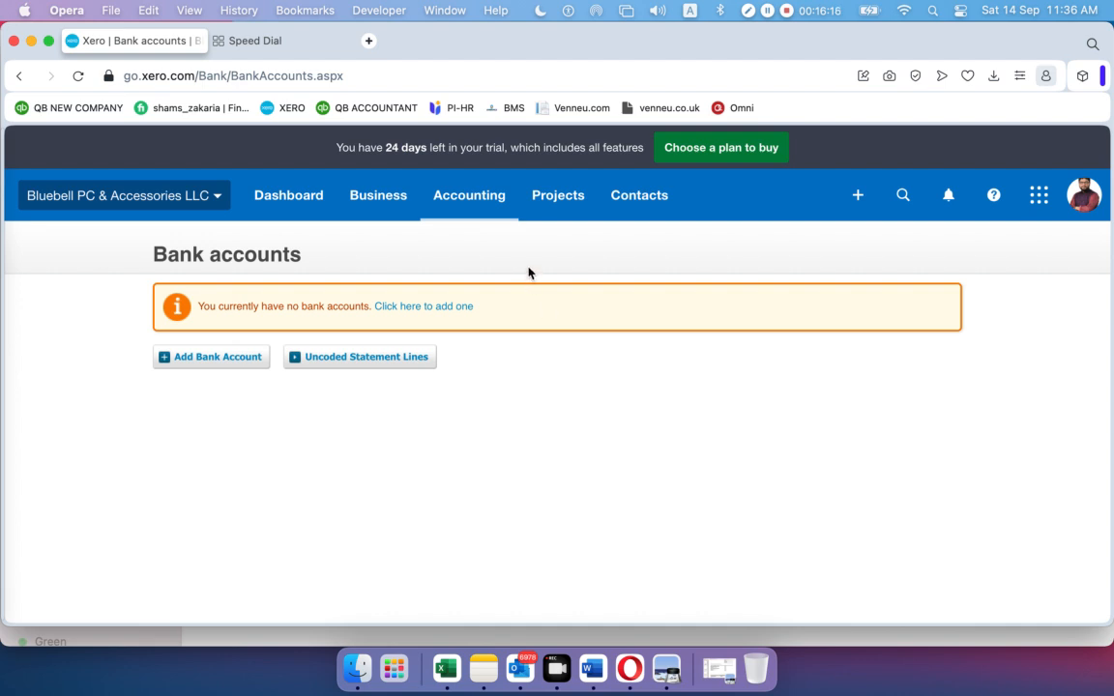
left_click(457, 197)
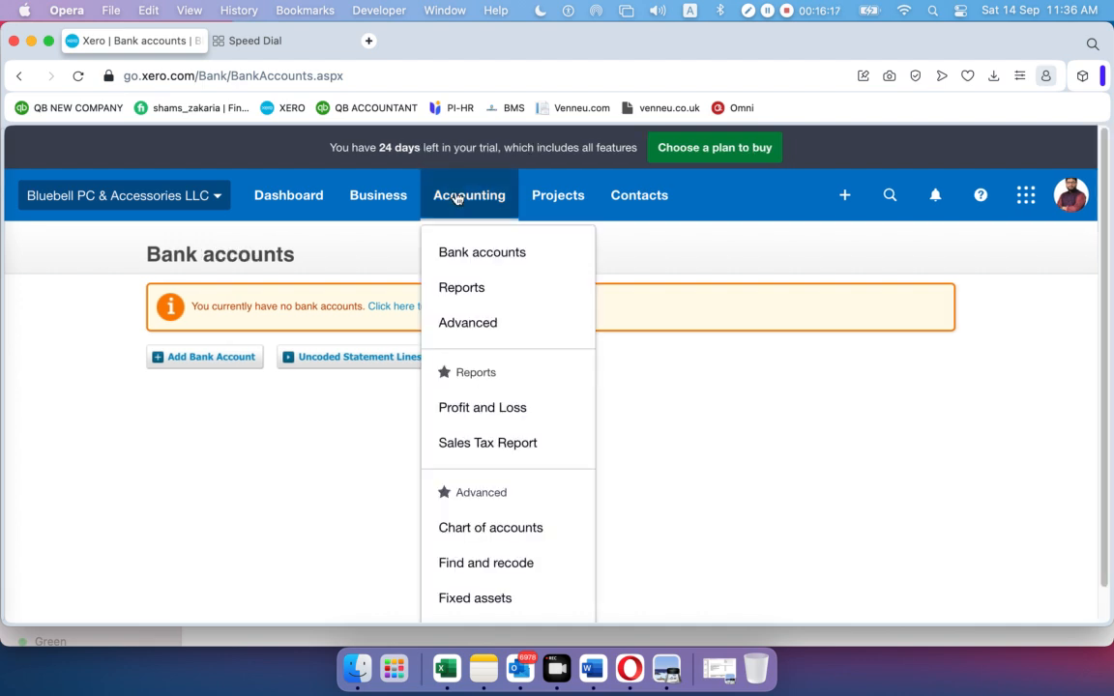
left_click(462, 252)
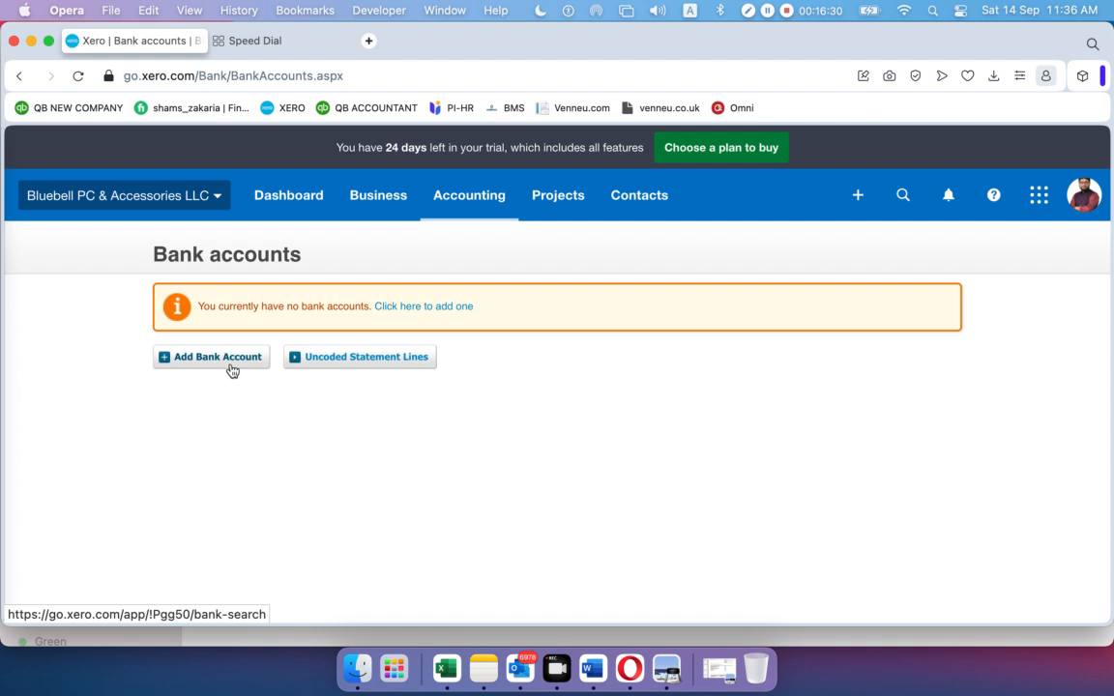
left_click(479, 206)
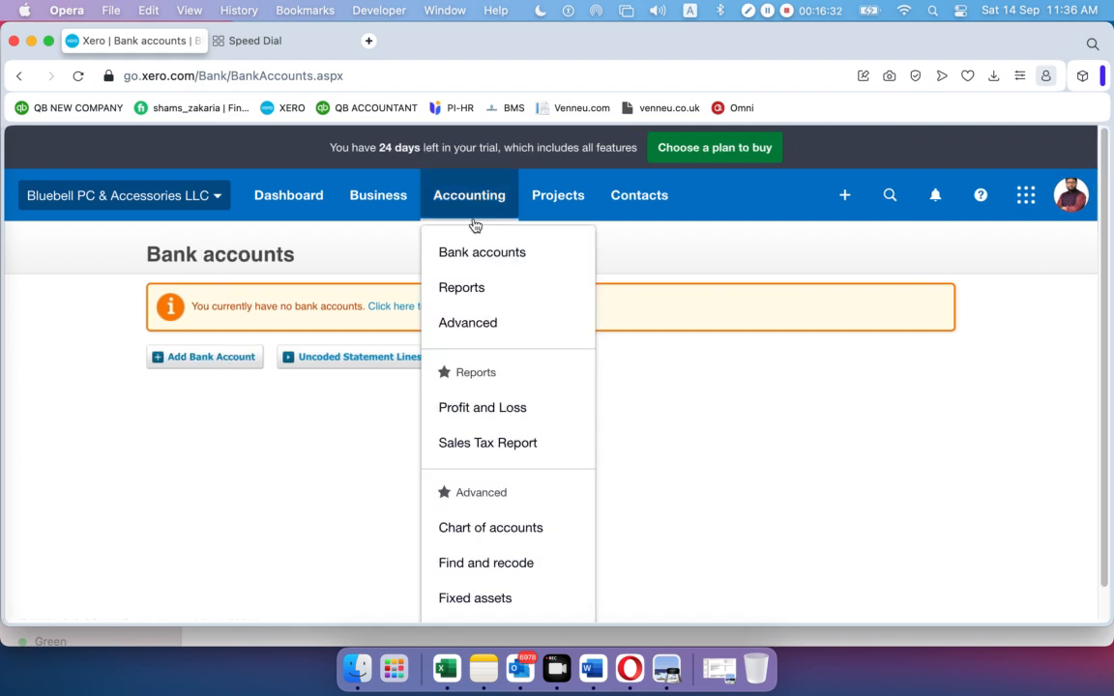
left_click(478, 529)
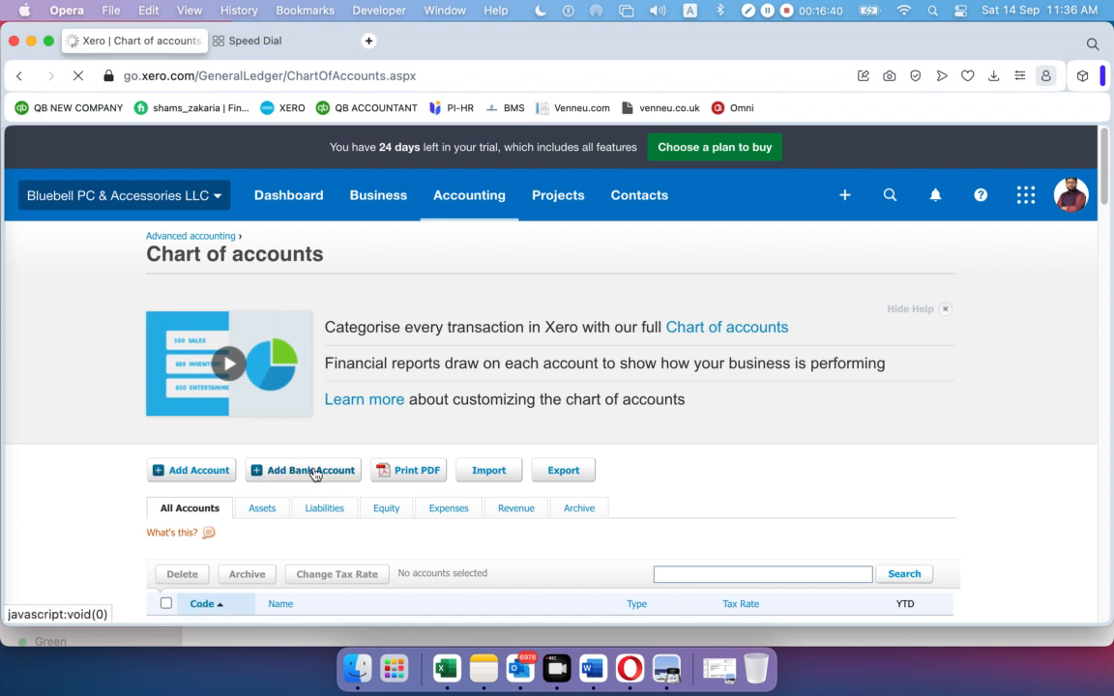
left_click(466, 199)
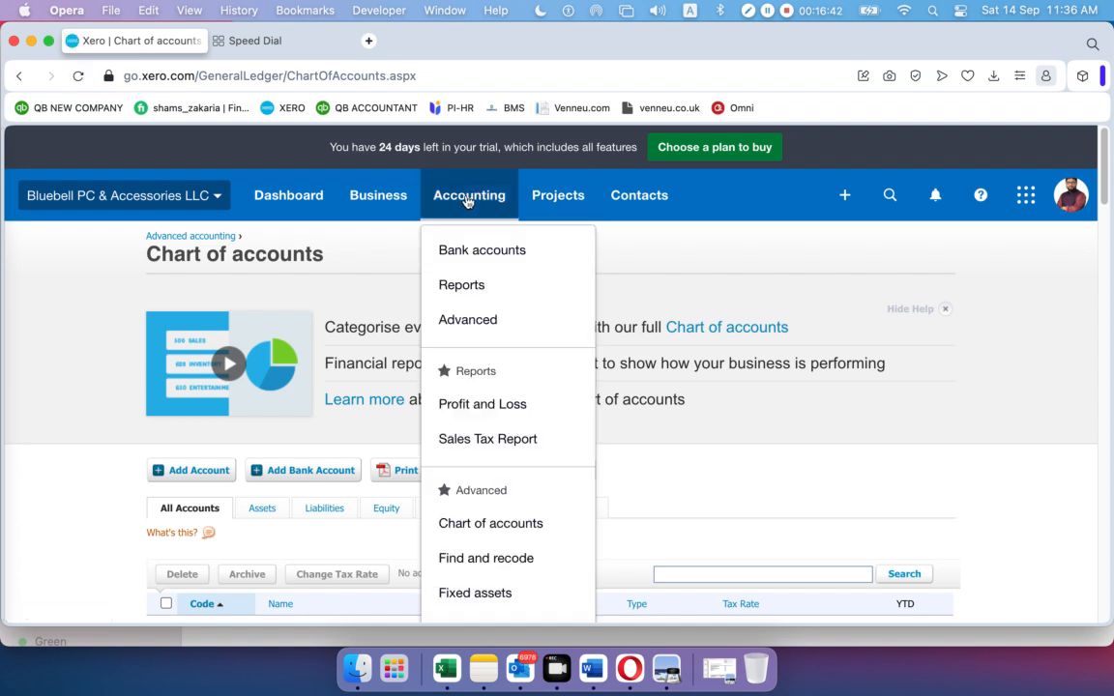
left_click(465, 255)
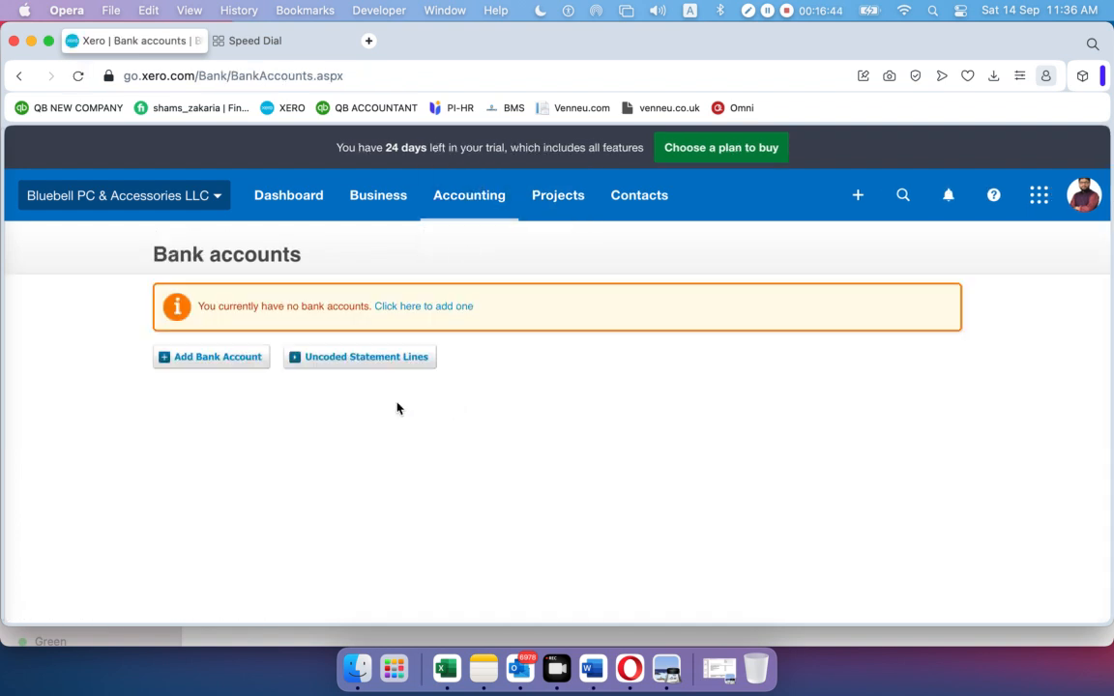
Choose Add Bank Account > Add without bank feed and continue to the blank account form
left_click(207, 360)
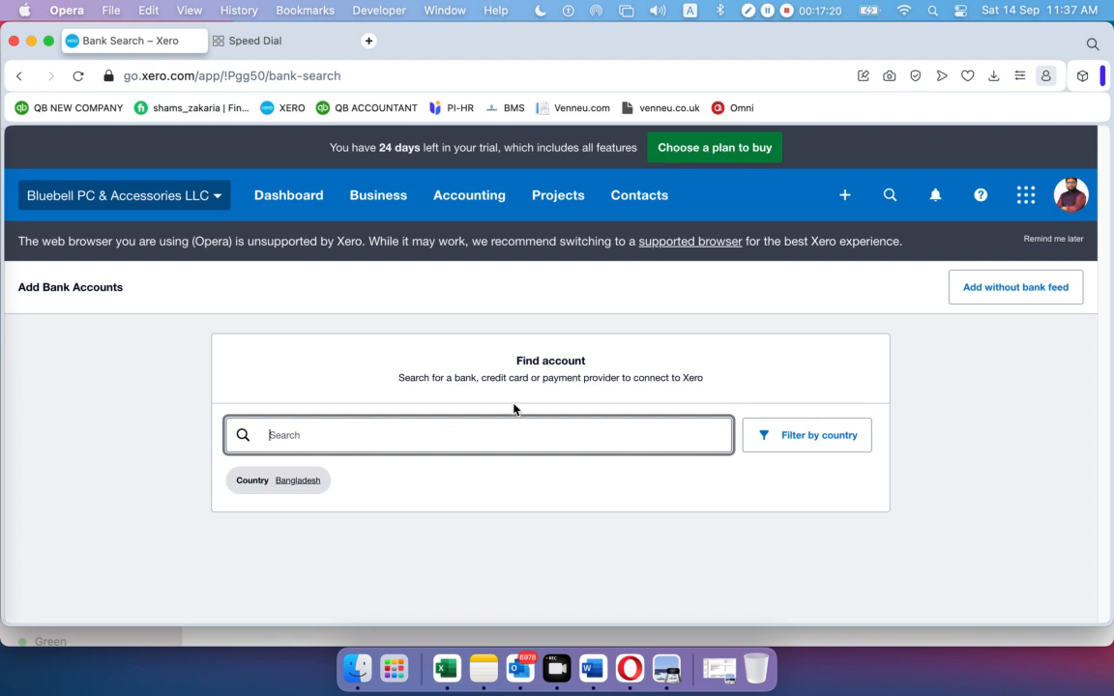
left_click(1003, 292)
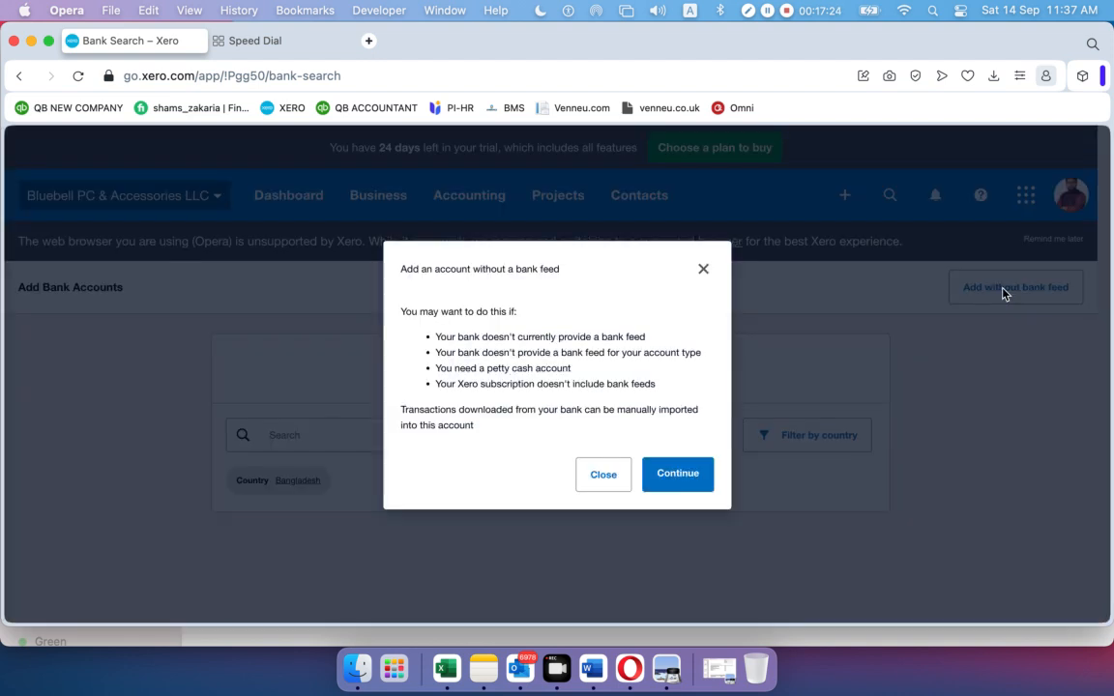
left_click(684, 474)
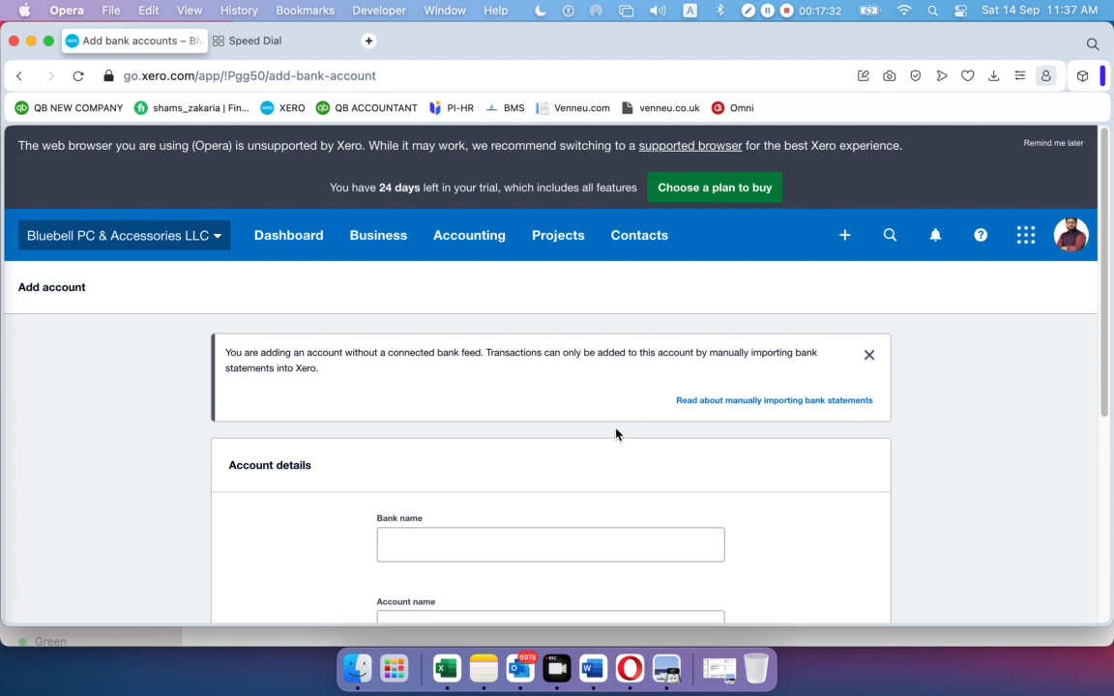
Enter 'Metro Bank' as the bank name after checking the statement in Preview
scroll(581, 383, "down", 5)
left_click(465, 198)
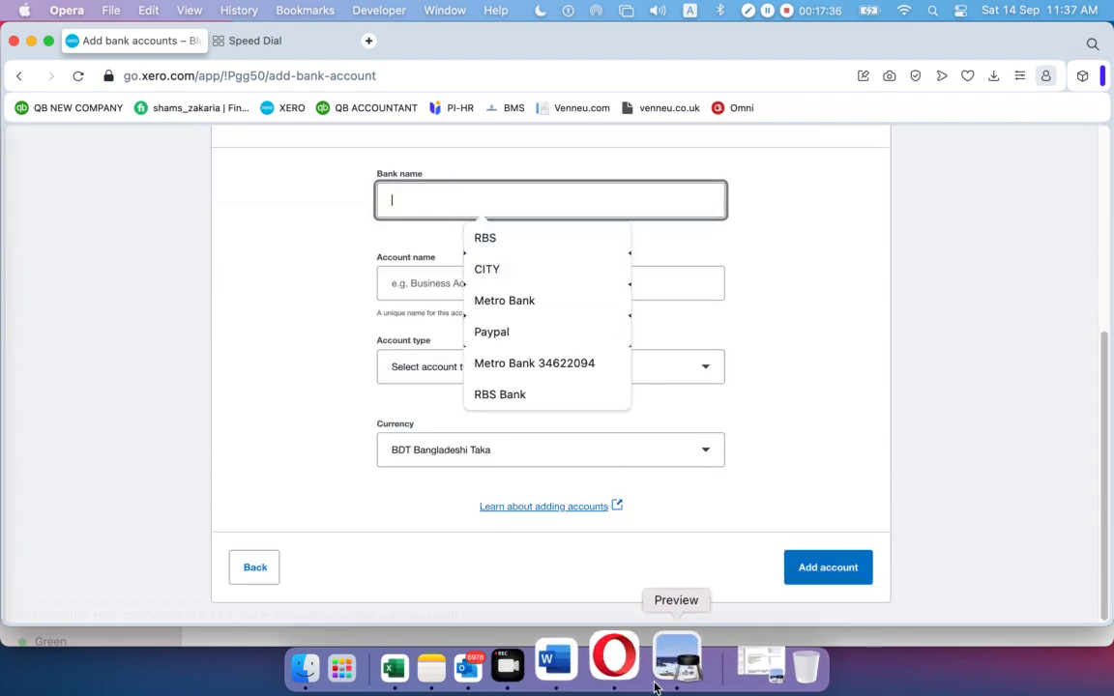
left_click(666, 646)
scroll(713, 380, "up", 10)
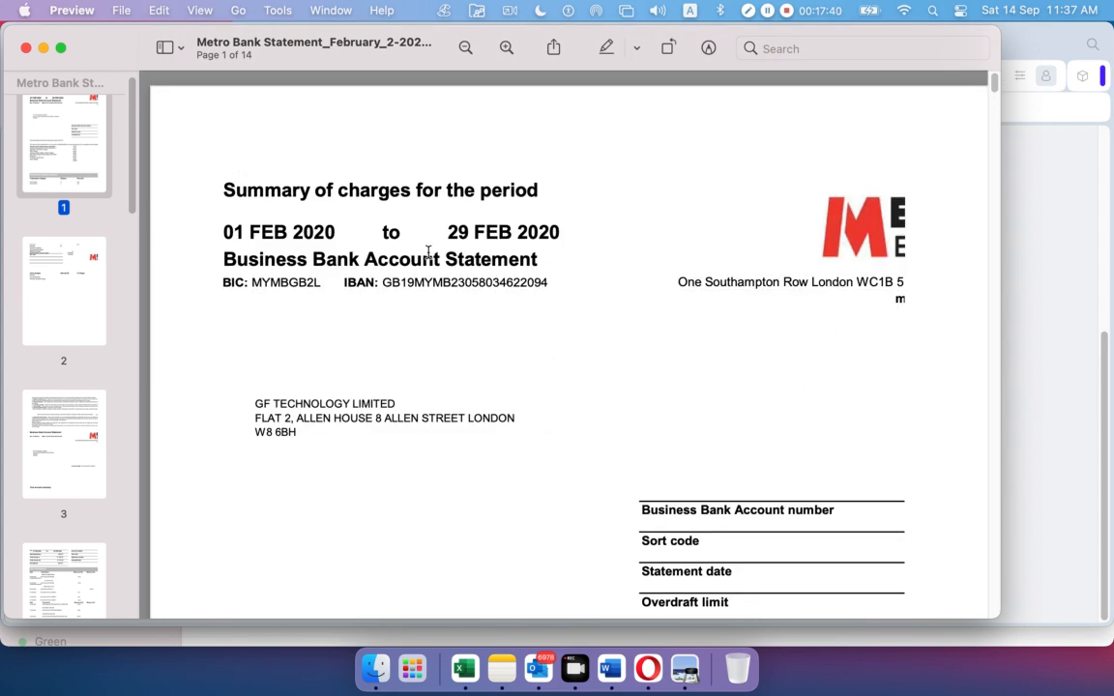
left_click(43, 48)
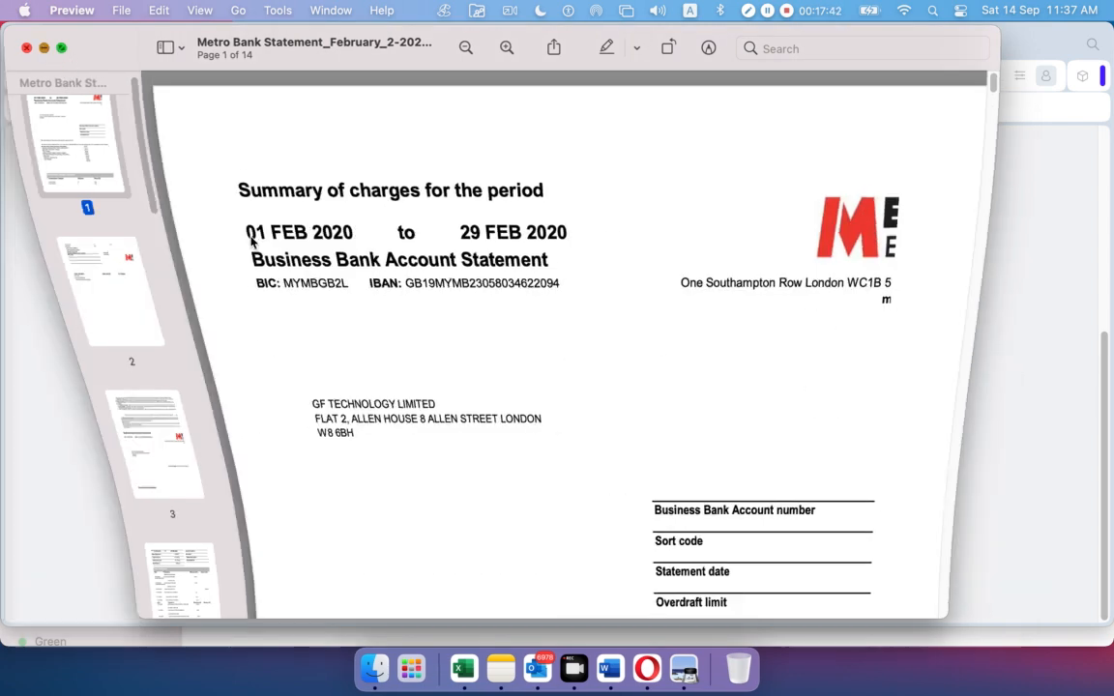
left_click(410, 206)
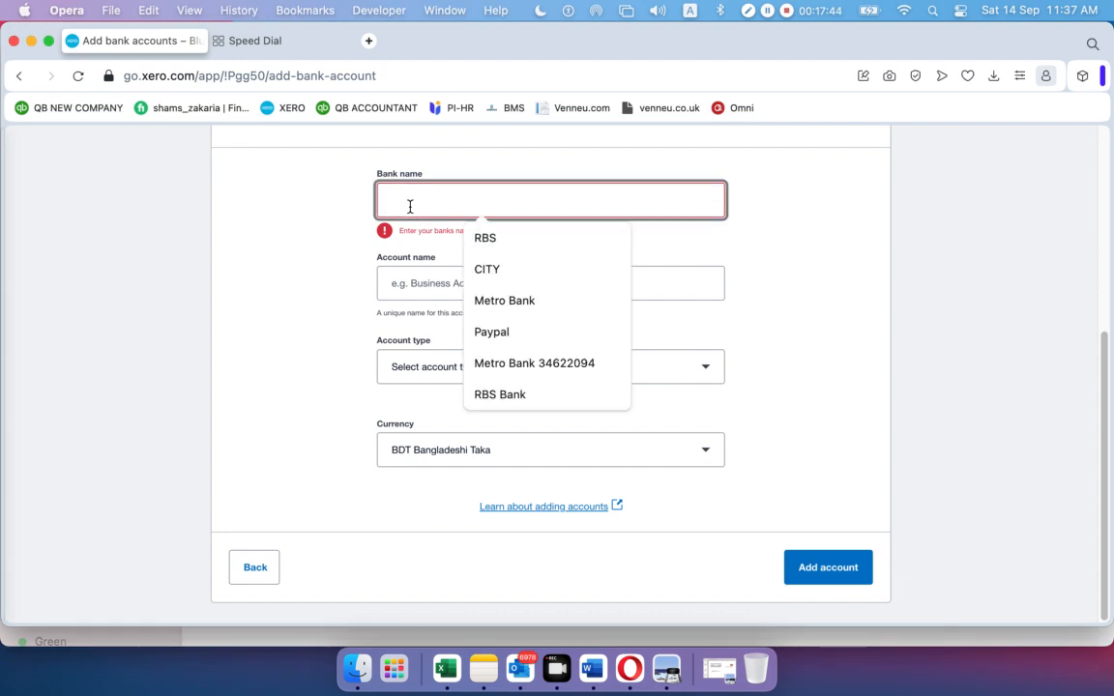
type("Metro Bank")
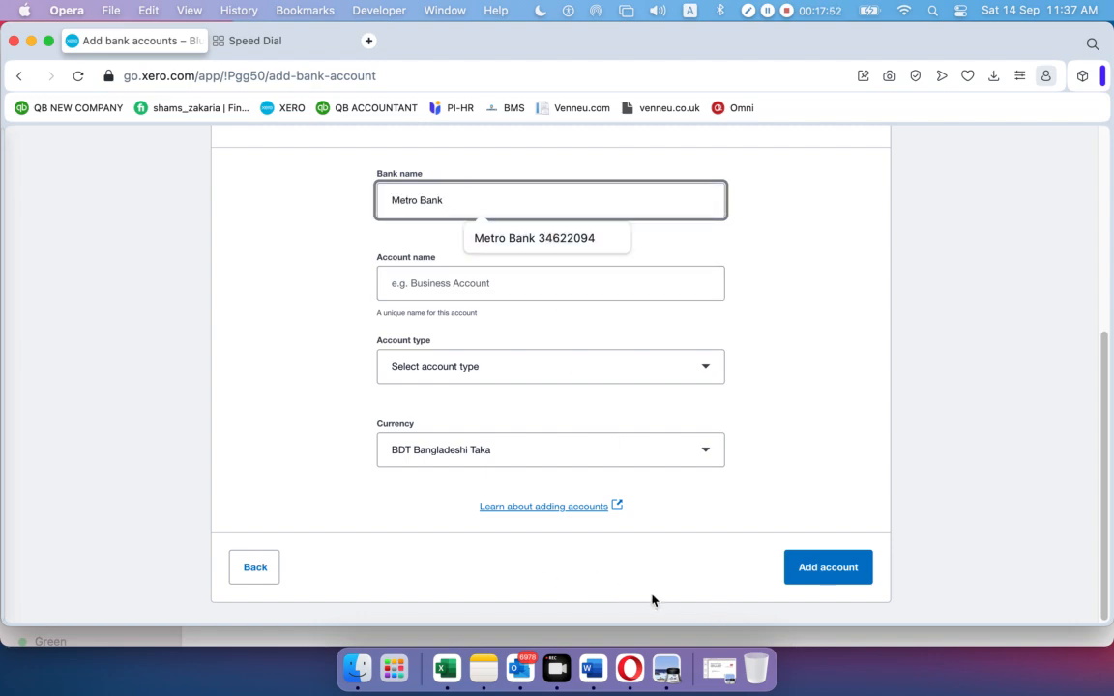
Fill the bank and account names from saved suggestions and set the account type to Other
left_click(719, 667)
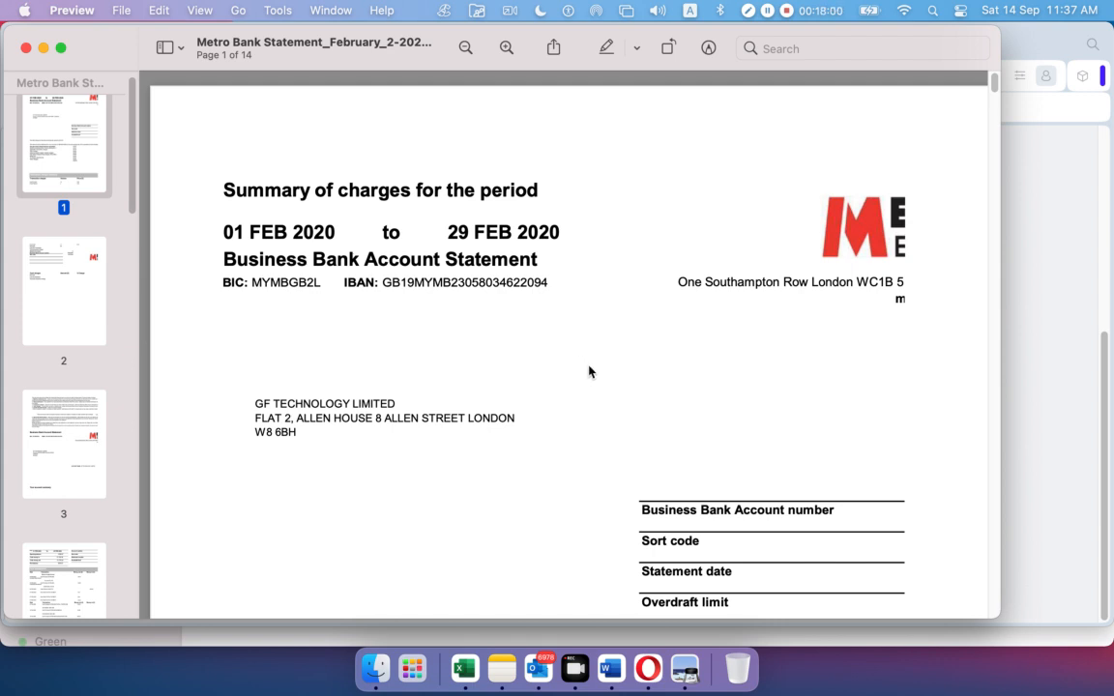
scroll(584, 370, "down", 5)
scroll(579, 367, "down", 3)
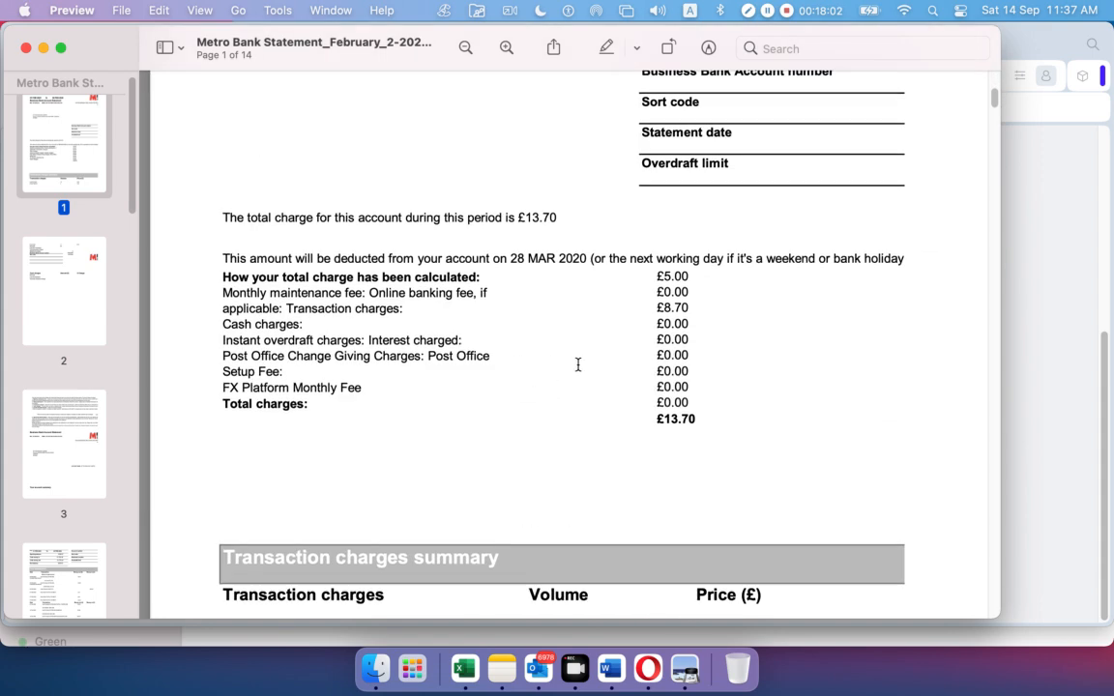
scroll(578, 365, "down", 5)
scroll(576, 365, "down", 4)
scroll(575, 365, "up", 3)
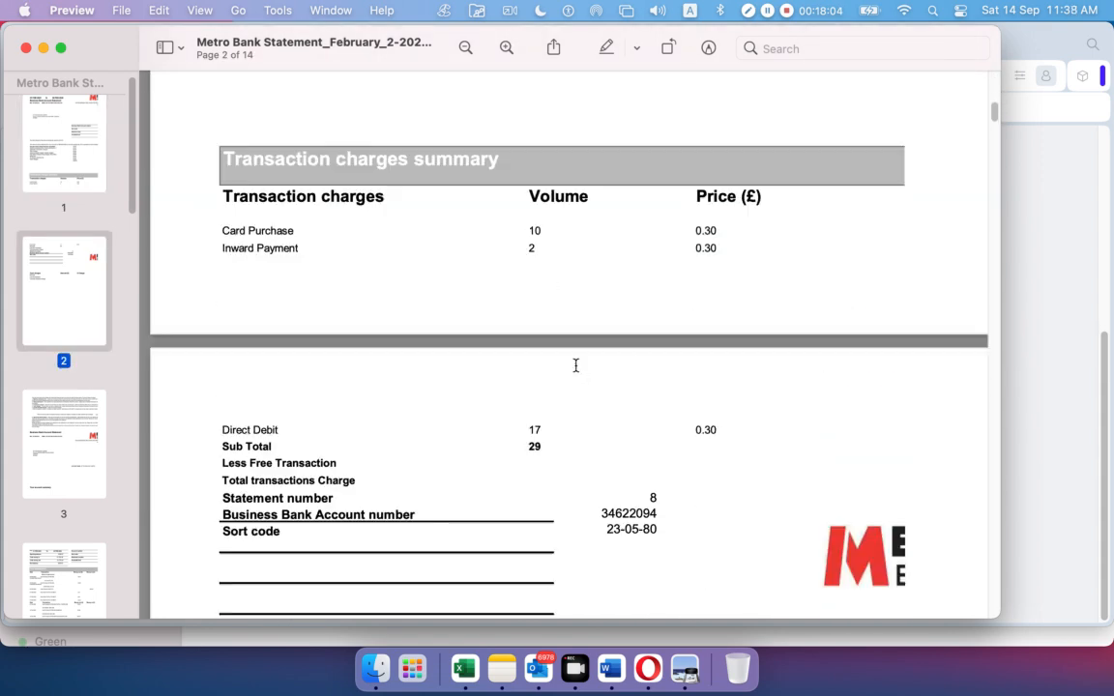
scroll(576, 367, "up", 12)
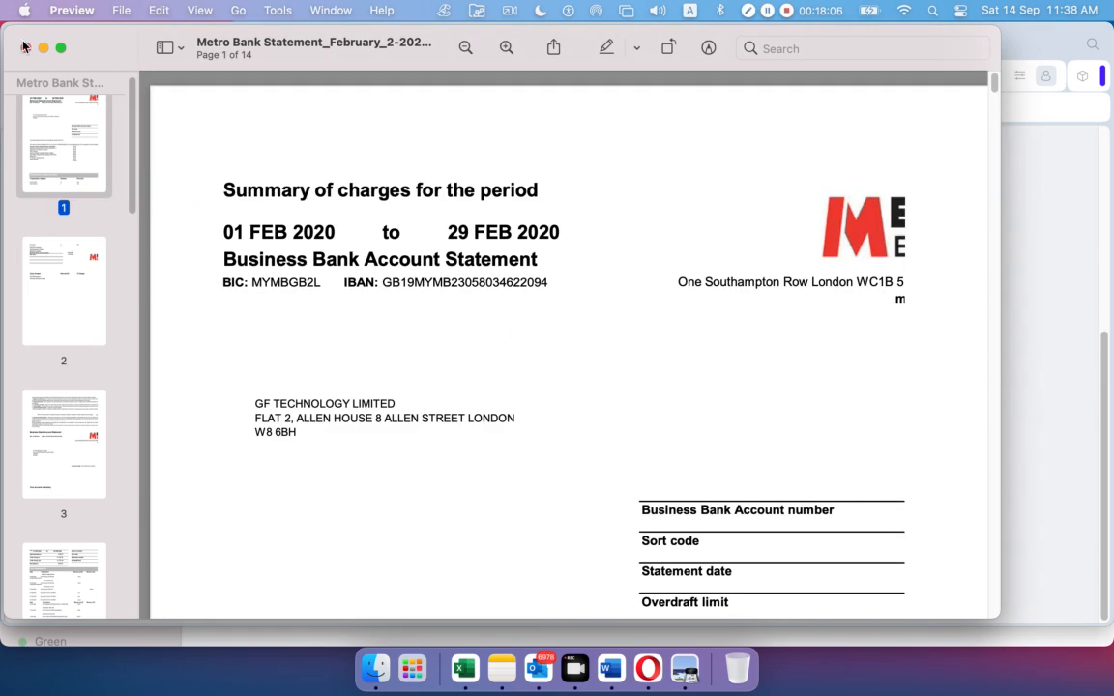
left_click(24, 48)
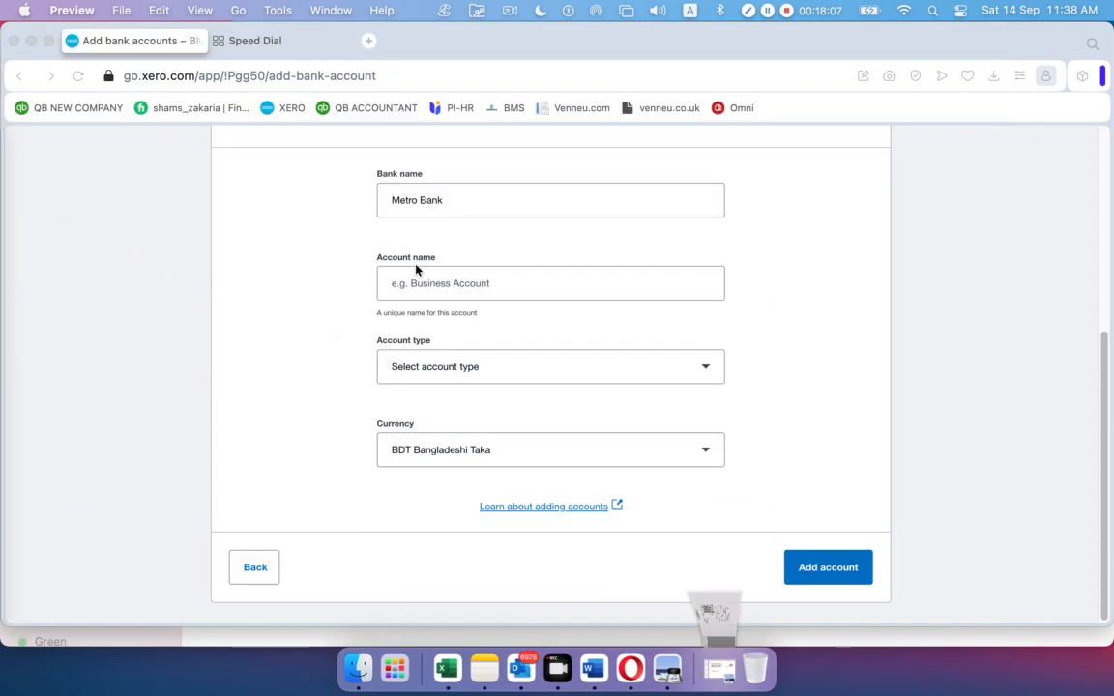
left_click(469, 200)
left_click(512, 239)
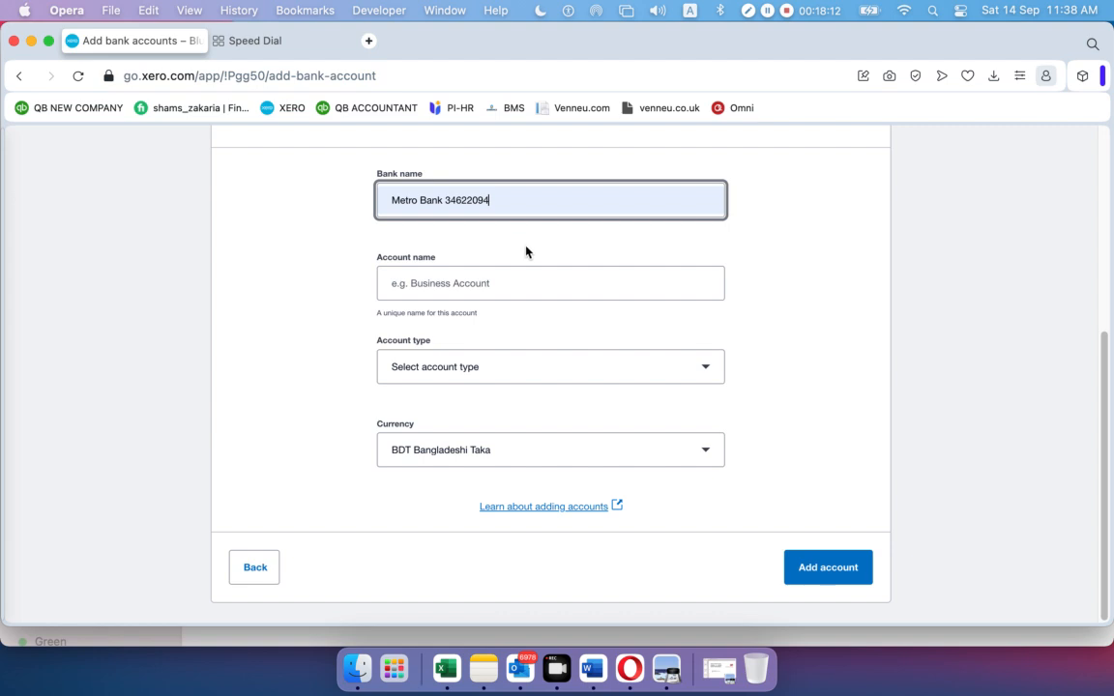
left_click(516, 279)
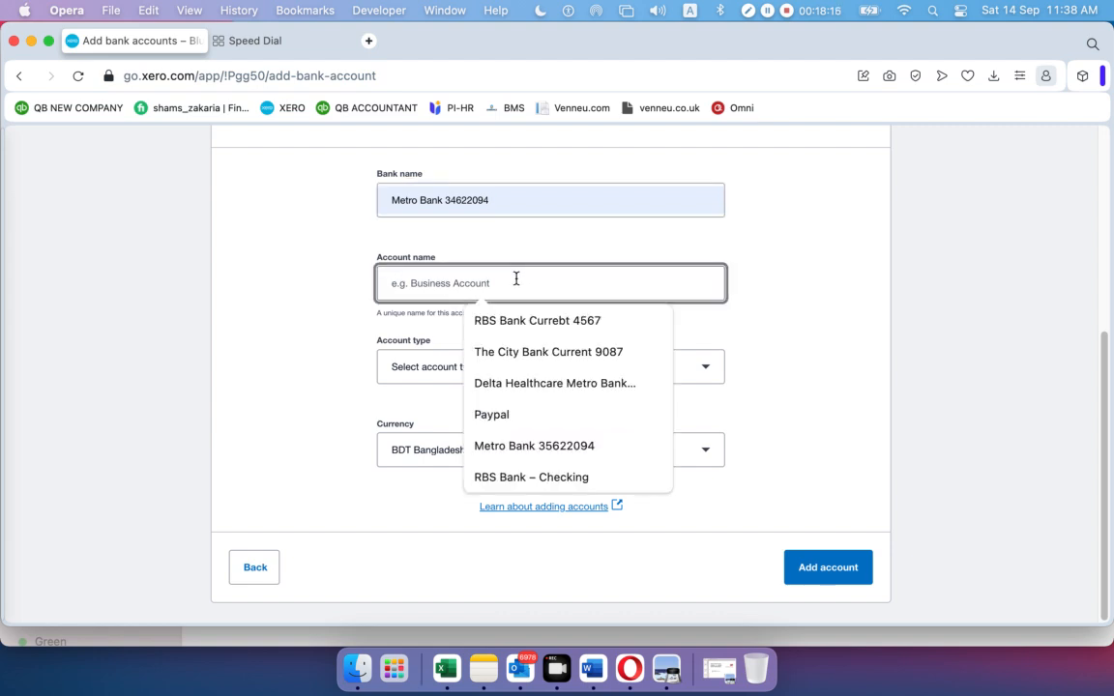
left_click(548, 445)
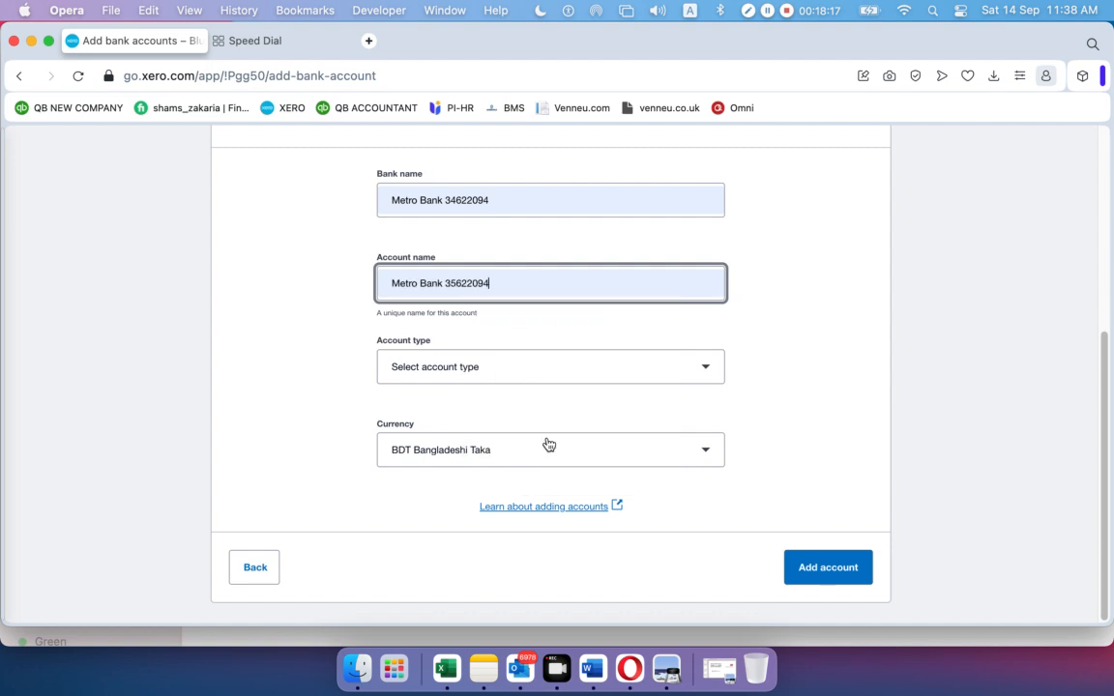
left_click(520, 377)
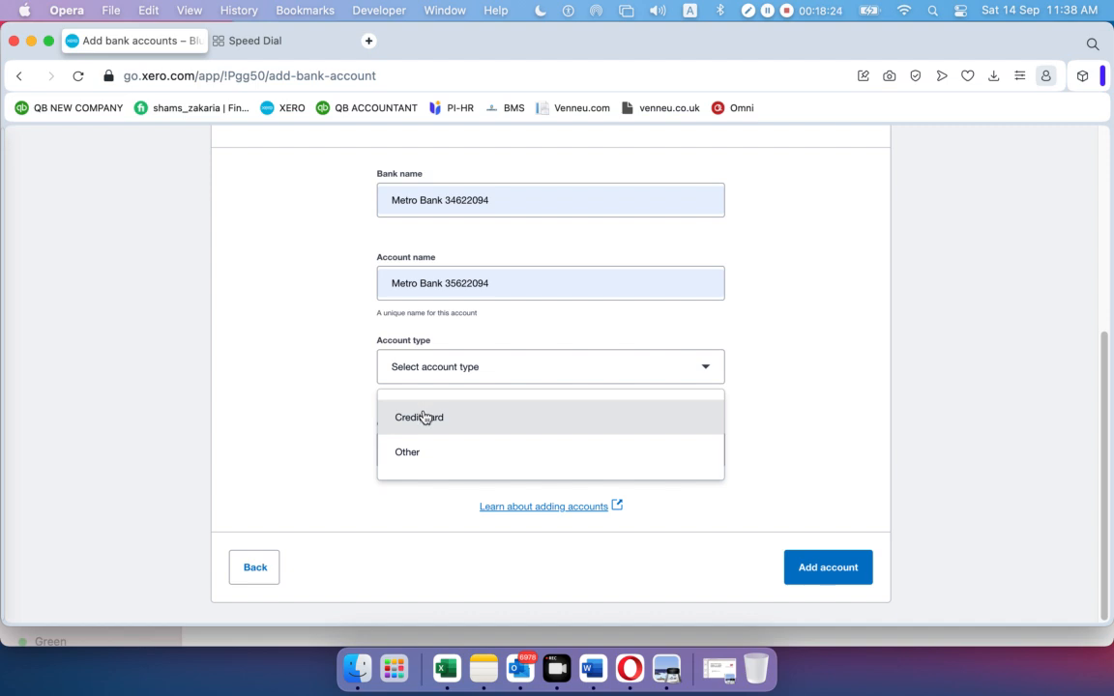
left_click(415, 461)
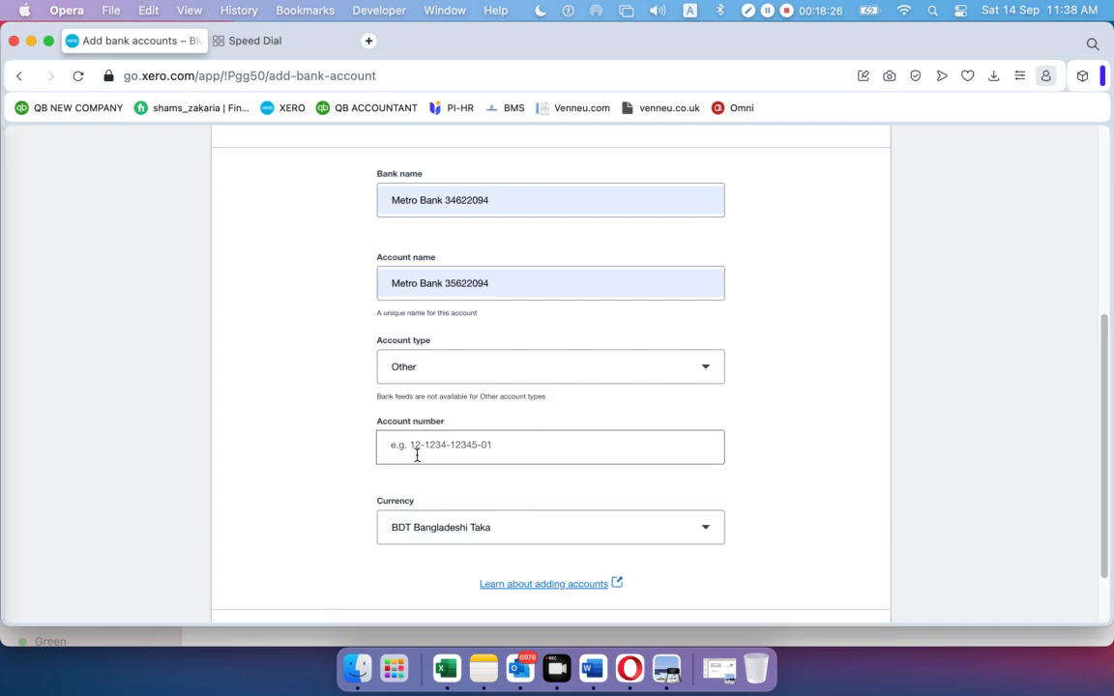
Set the account number to 101 and add the Metro Bank account
left_click(535, 442)
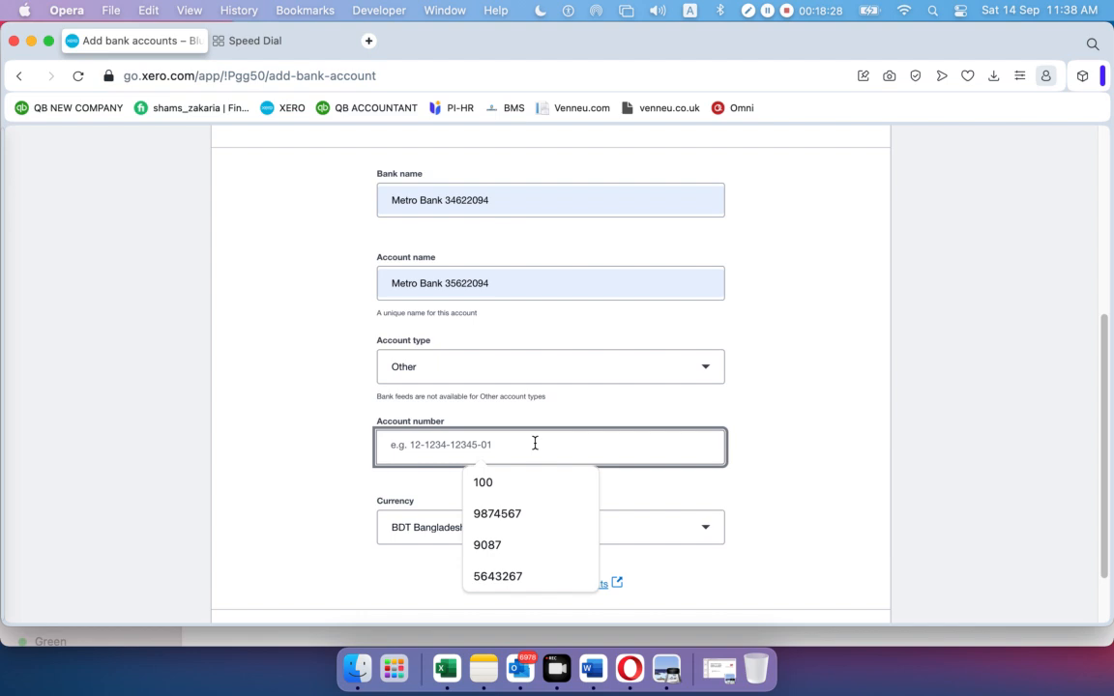
left_click(505, 283)
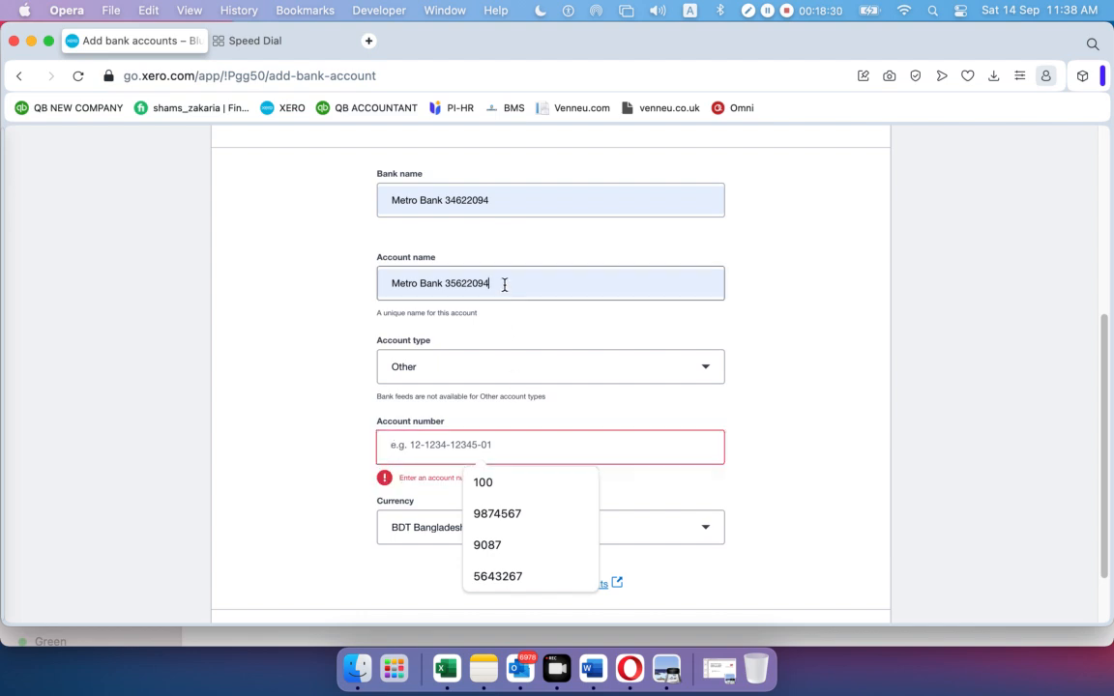
double_click(466, 286)
key("super+c")
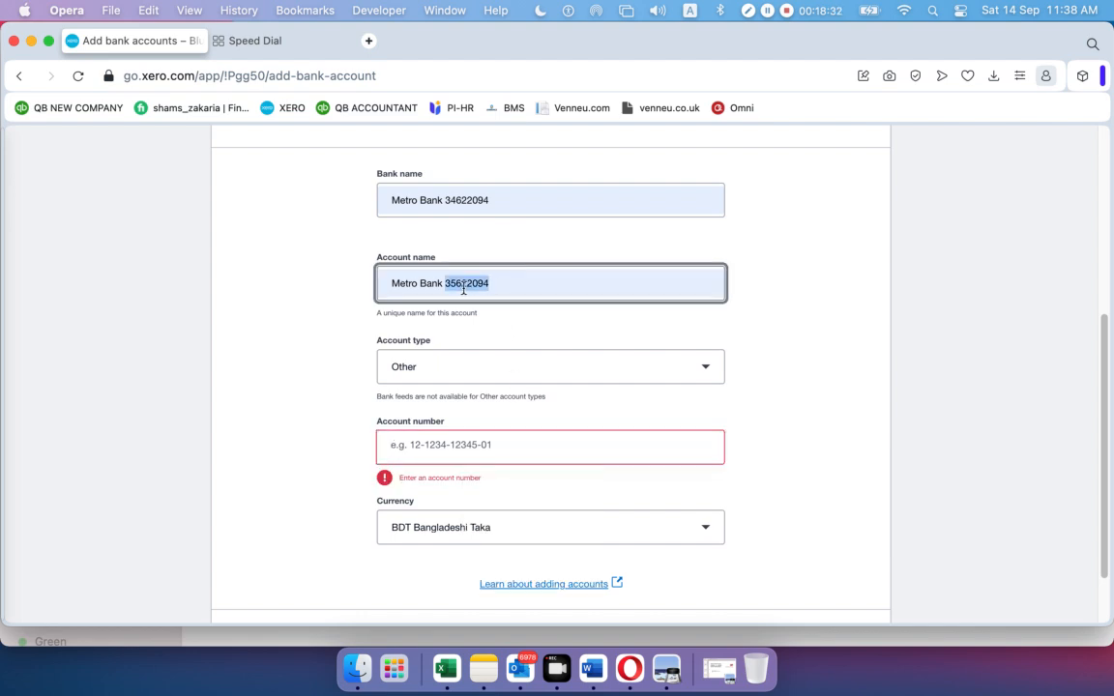
left_click(437, 445)
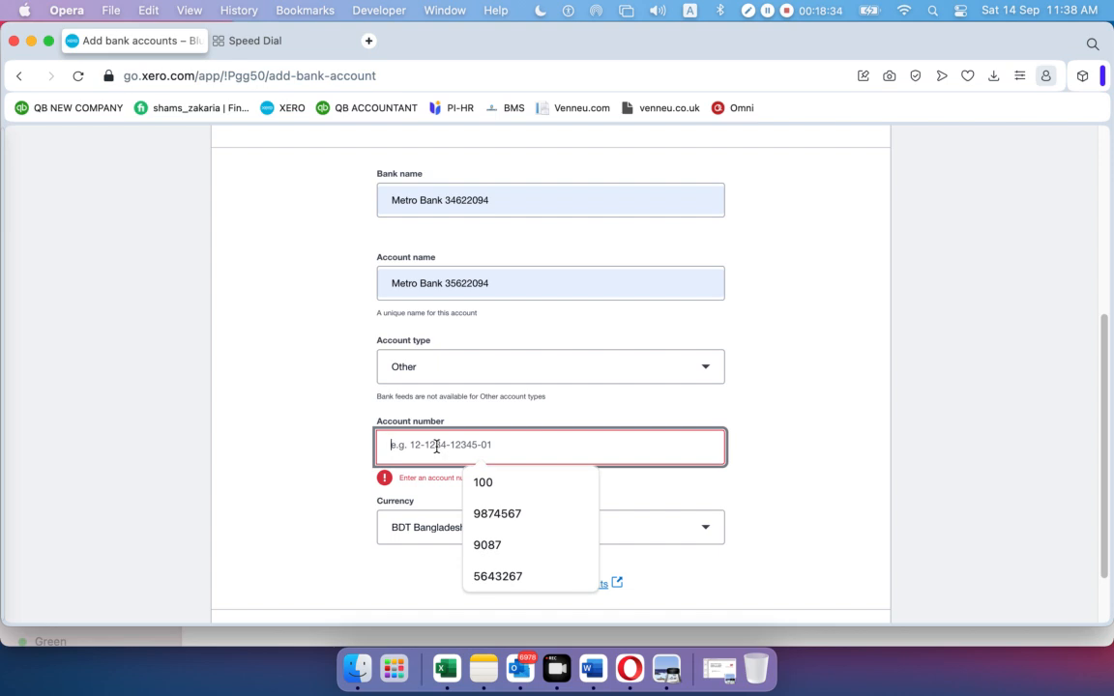
key("super+v")
left_click(783, 460)
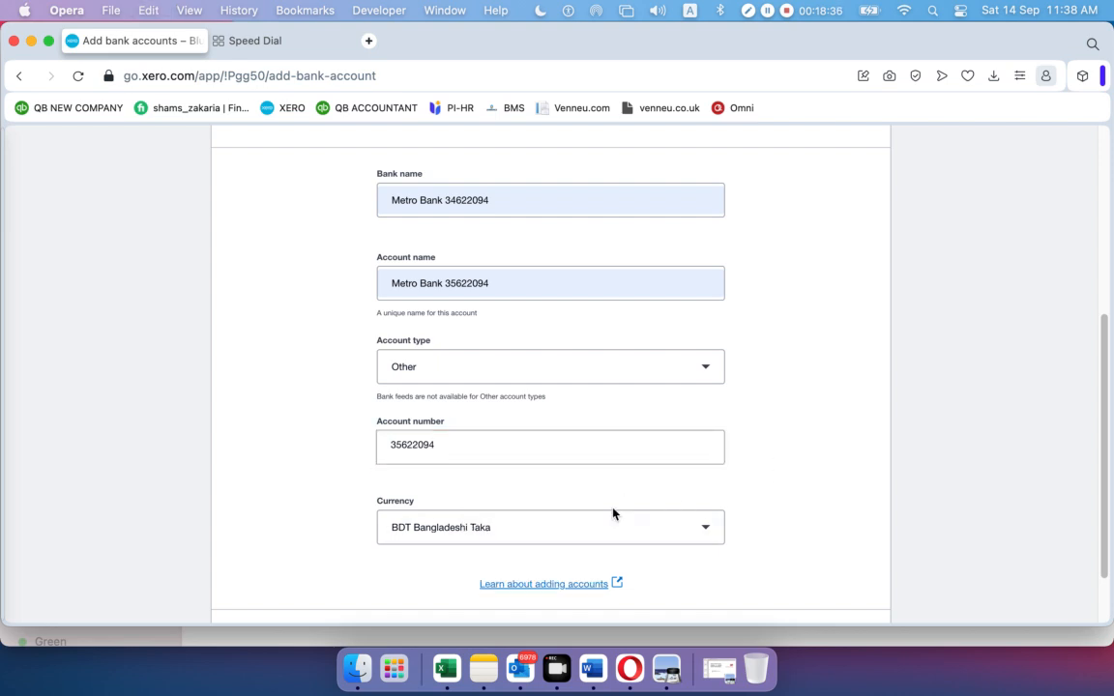
scroll(614, 503, "down", 2)
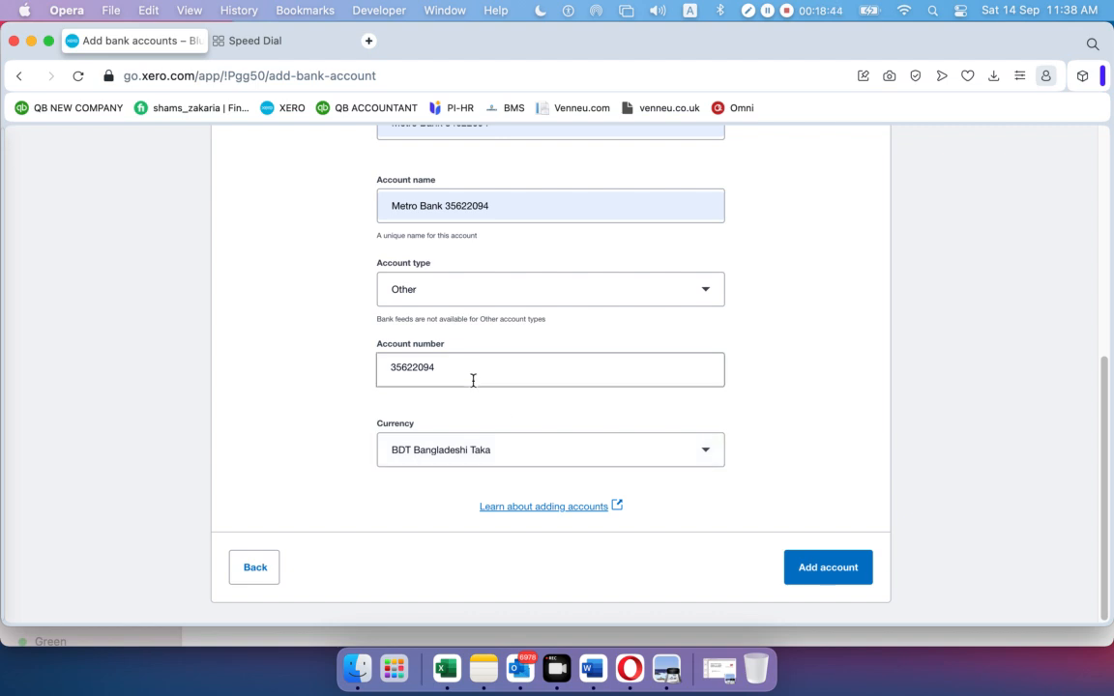
left_click_drag(443, 371, 350, 378)
key("BackSpace")
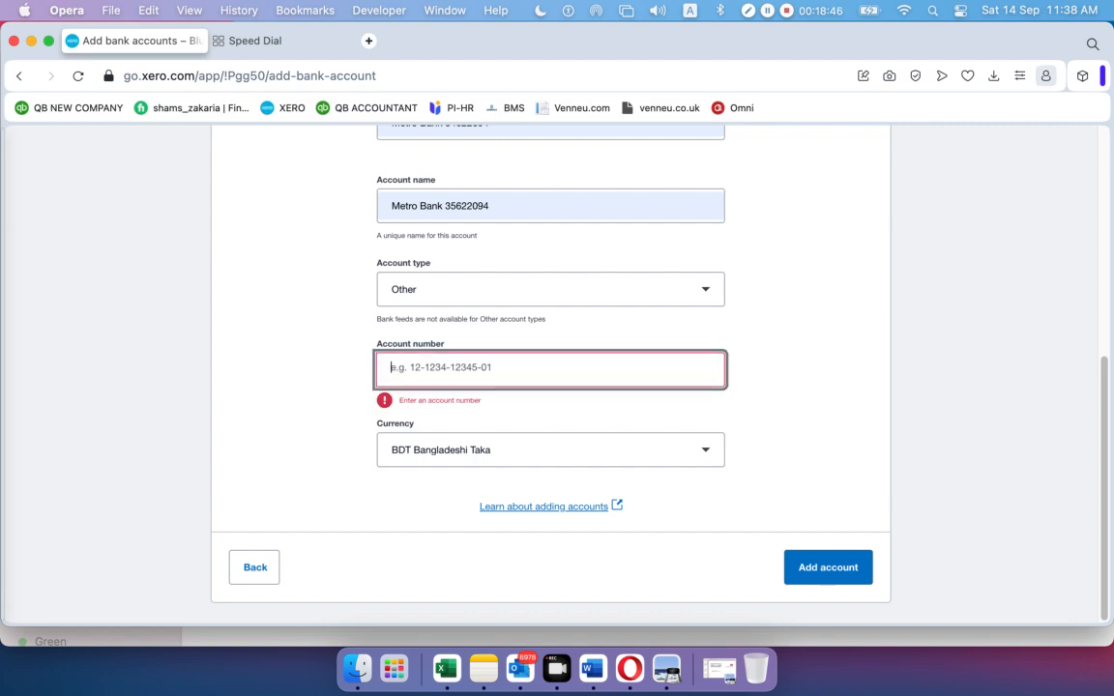
type("101")
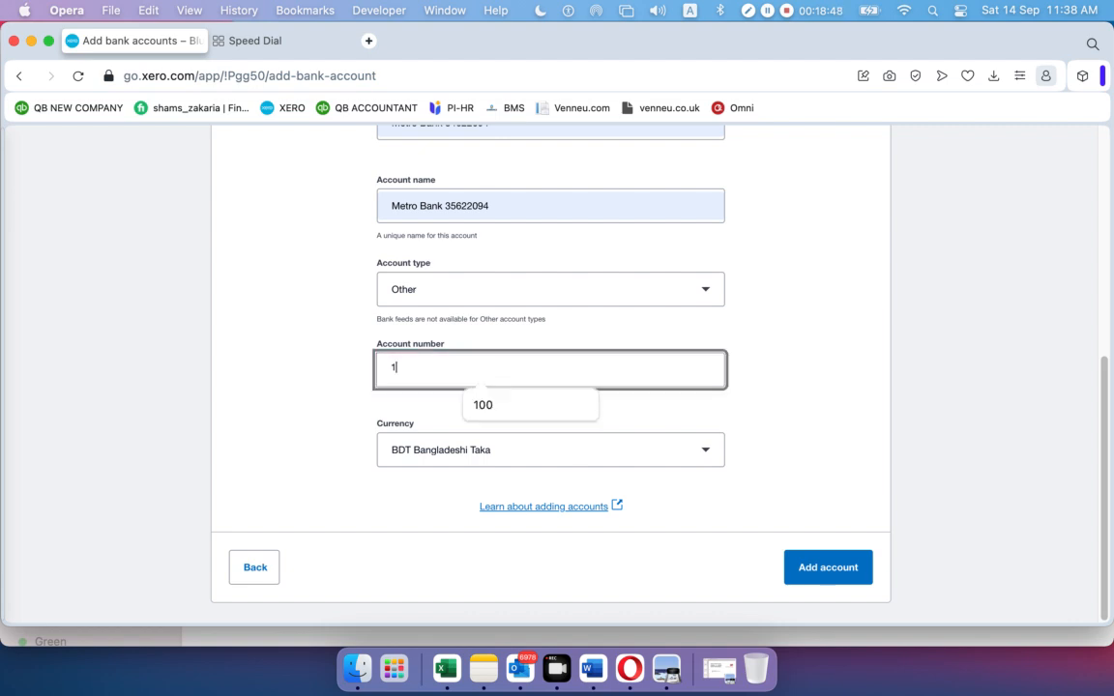
left_click(293, 457)
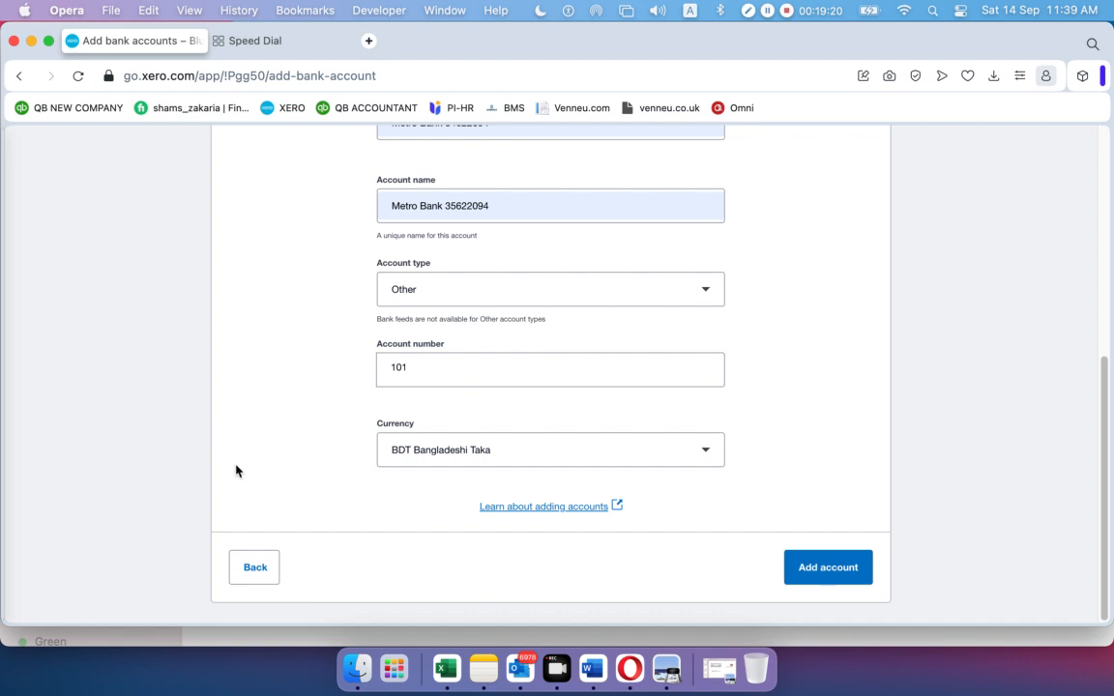
left_click(812, 569)
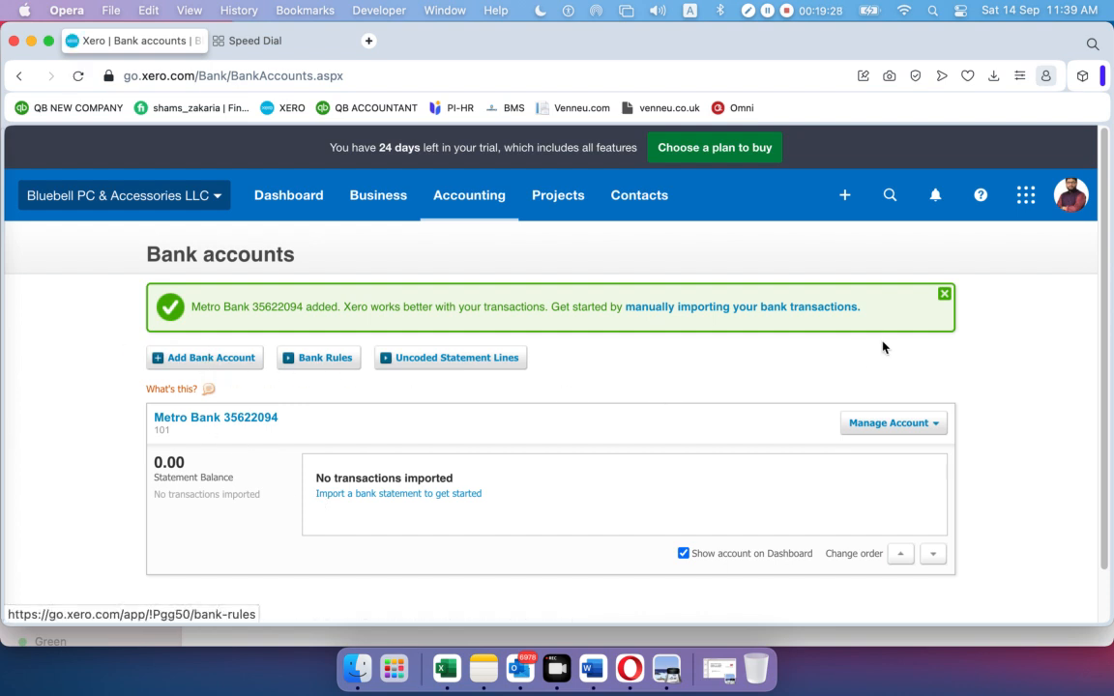
Dismiss the success banner and start another account via Add Bank Account > Add without bank feed
left_click(944, 295)
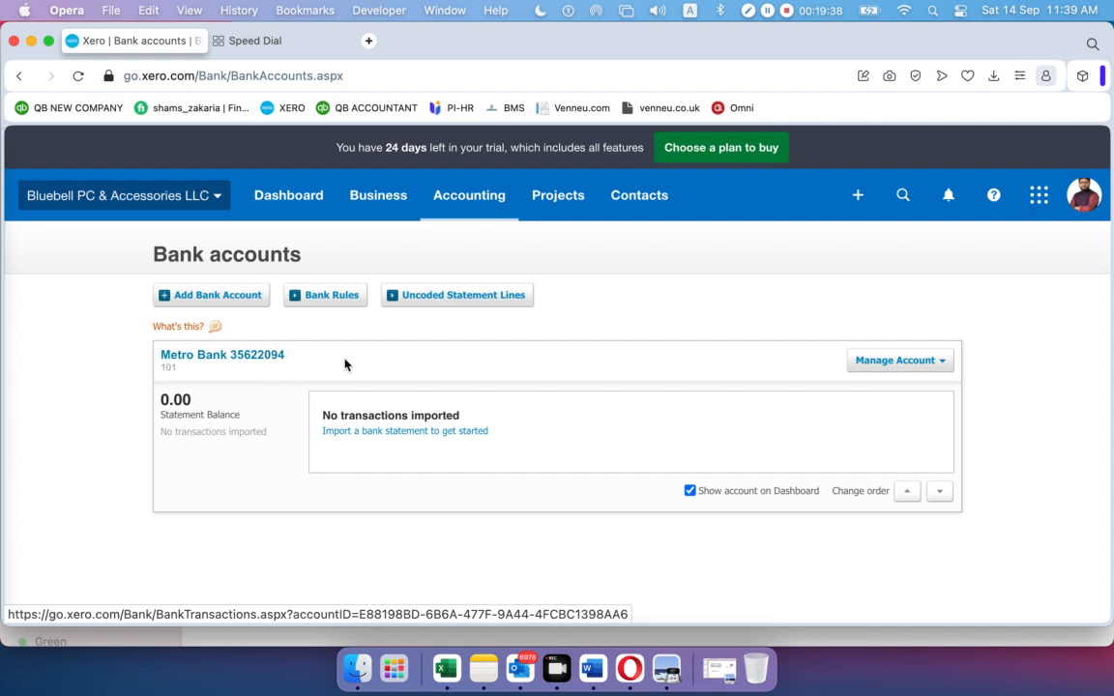
left_click(234, 297)
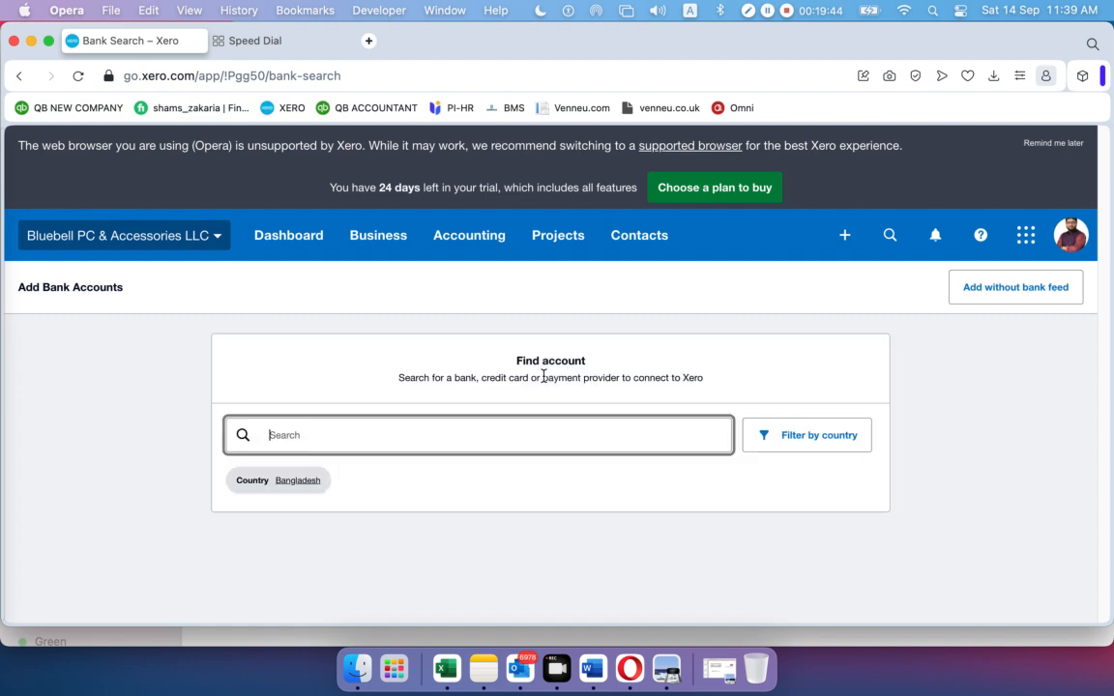
left_click(974, 295)
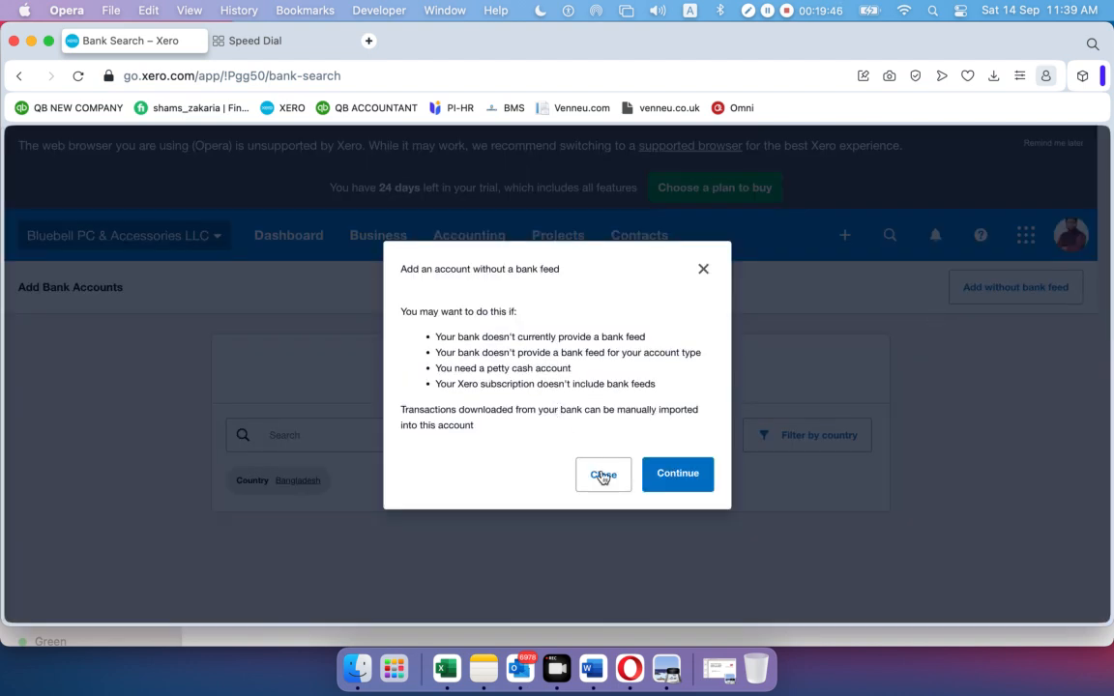
Add a bank account without a feed, with bank name HSBC and account name HSBC 6543
left_click(681, 478)
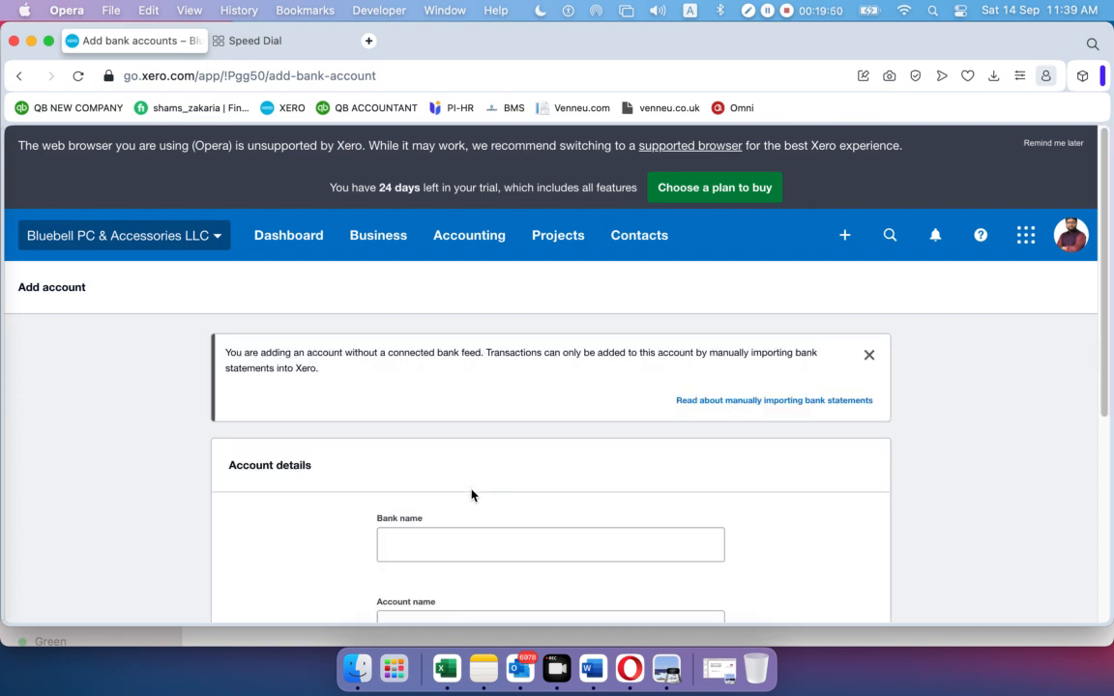
left_click(459, 542)
type("The")
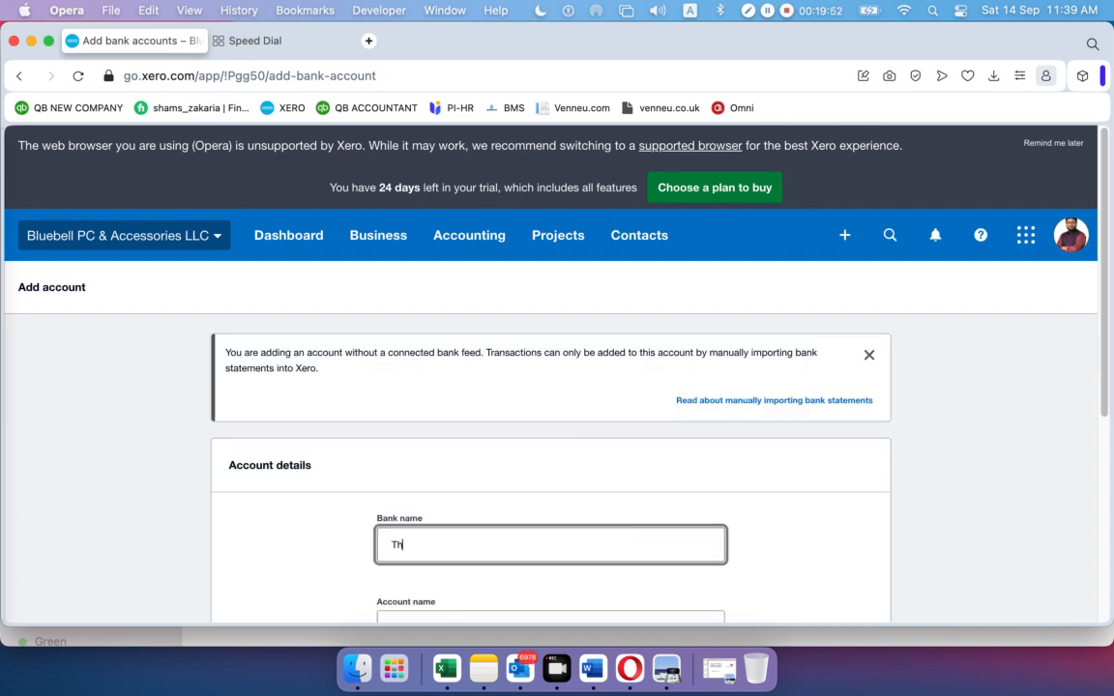
key("BackSpace")
key("BackSpace")
key("BackSpace")
type("HSBC")
scroll(462, 548, "down", 1)
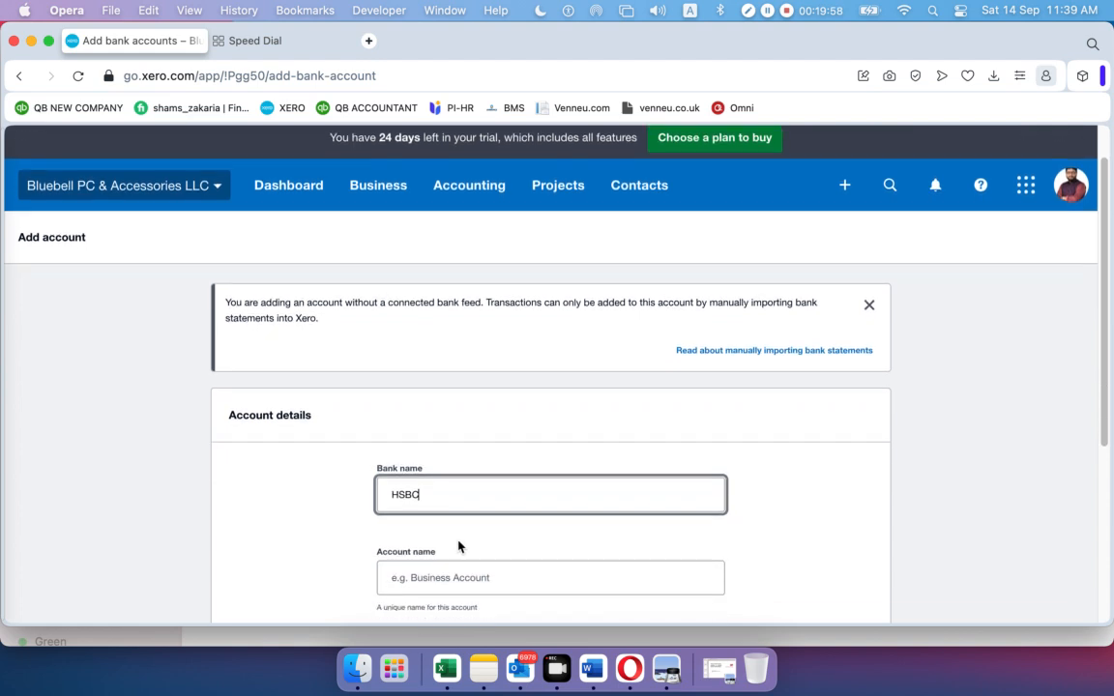
left_click_drag(447, 505, 301, 505)
key("super+c")
left_click(424, 579)
key("super+v")
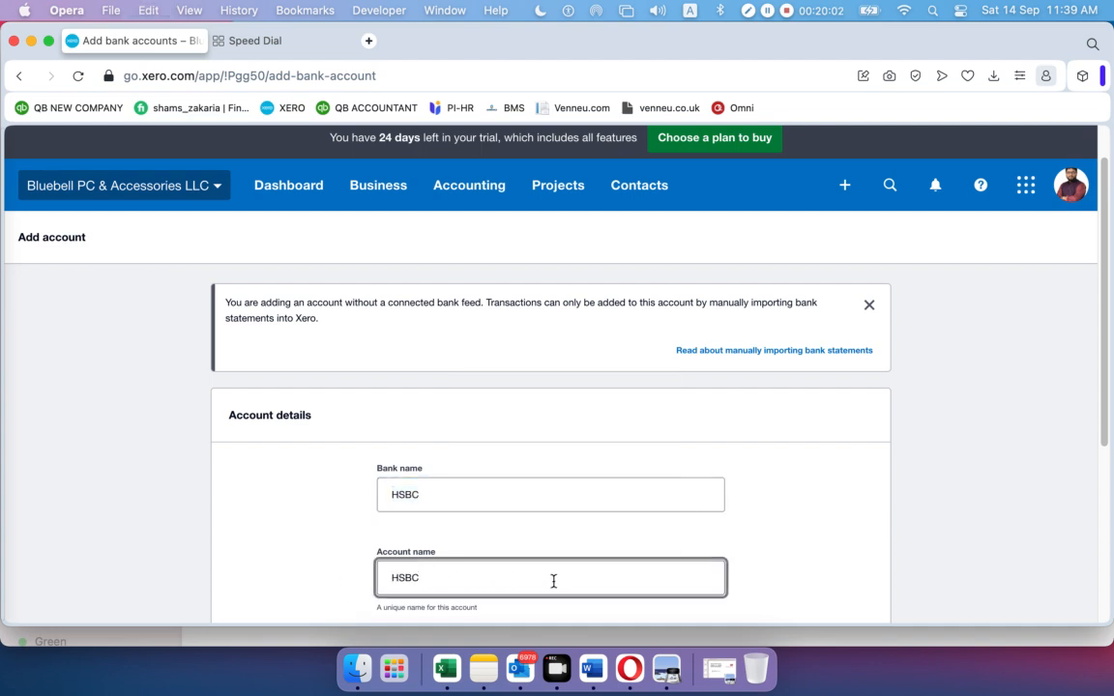
type("6543")
Set the account type to Other and account number 102, then save the HSBC account
scroll(586, 466, "down", 3)
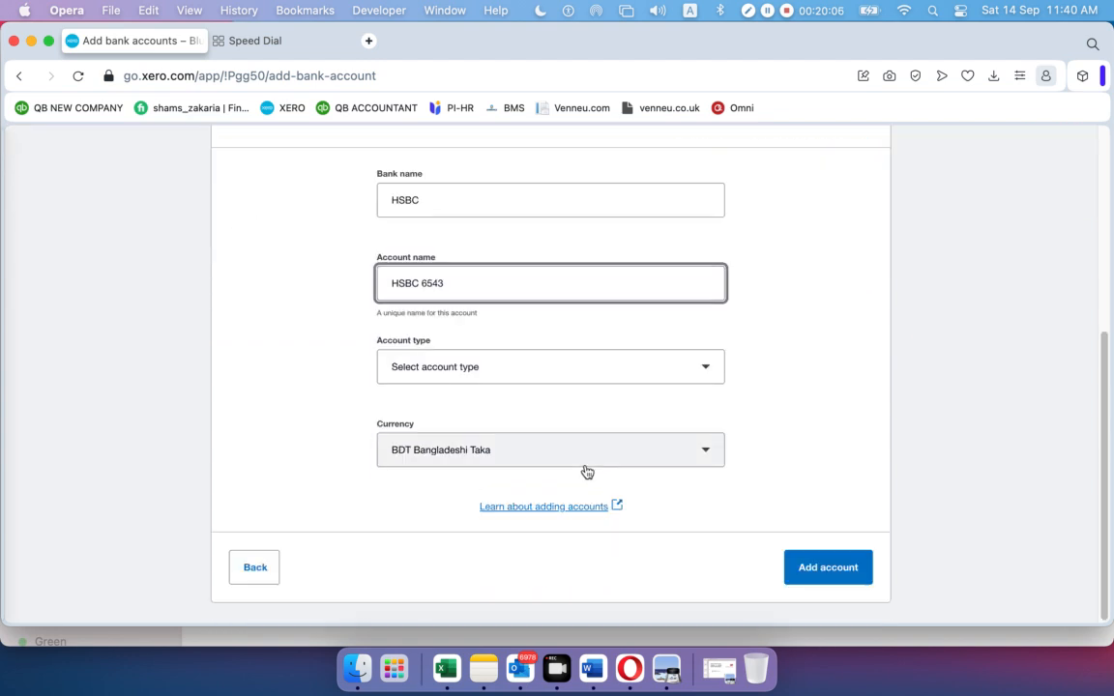
left_click(497, 377)
left_click(481, 453)
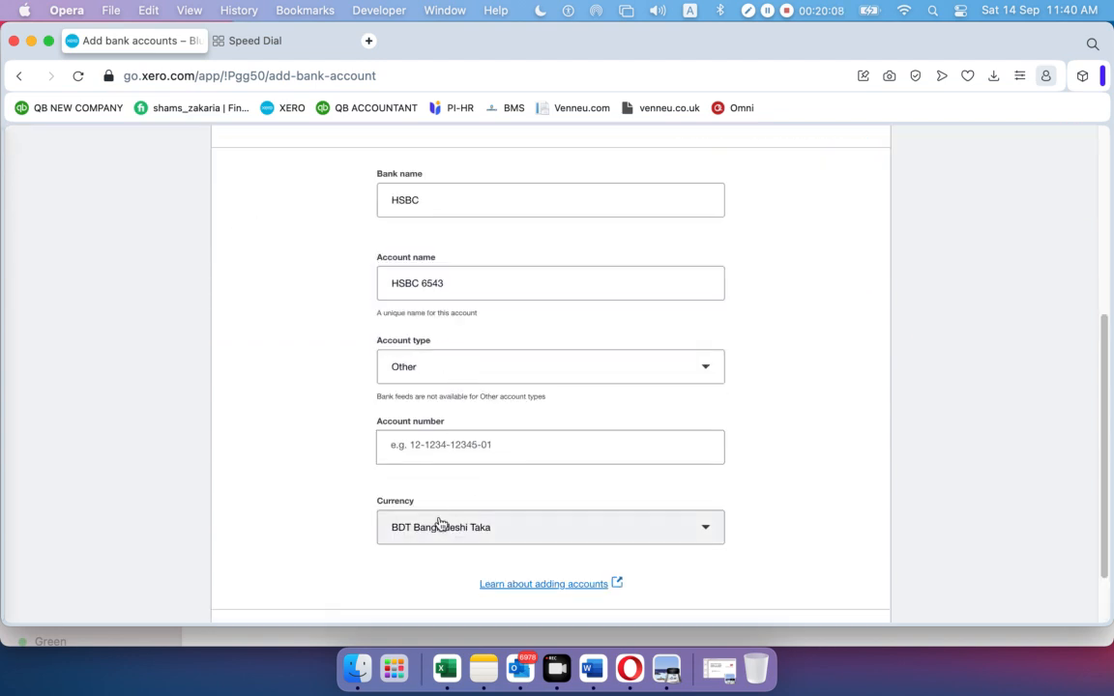
left_click(456, 441)
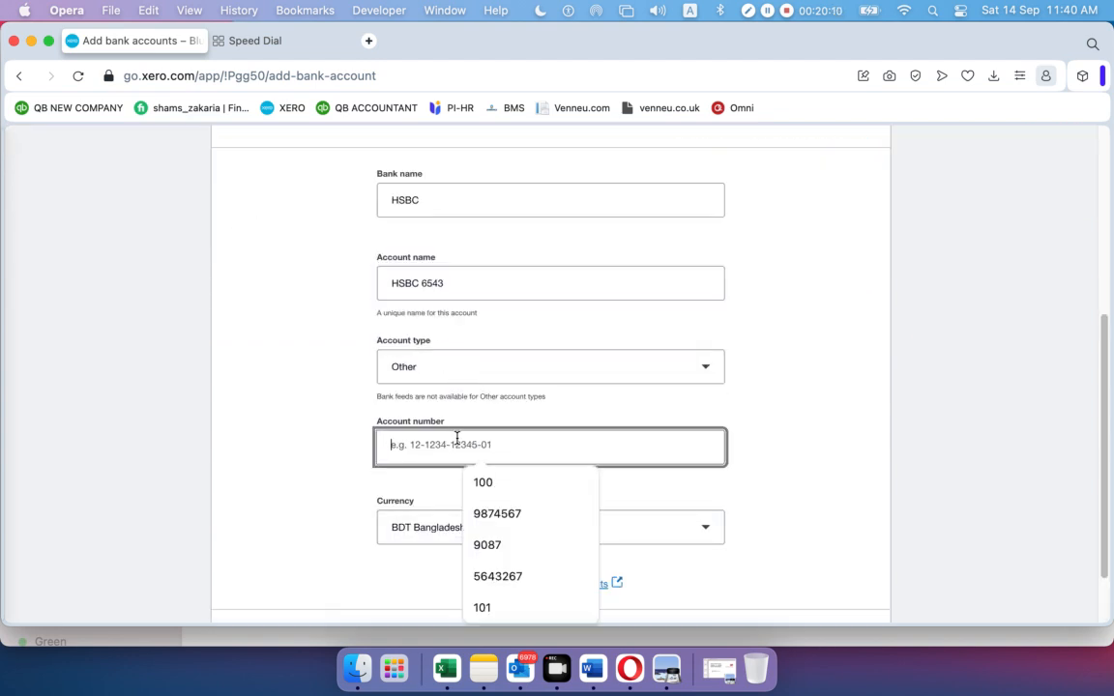
type("101")
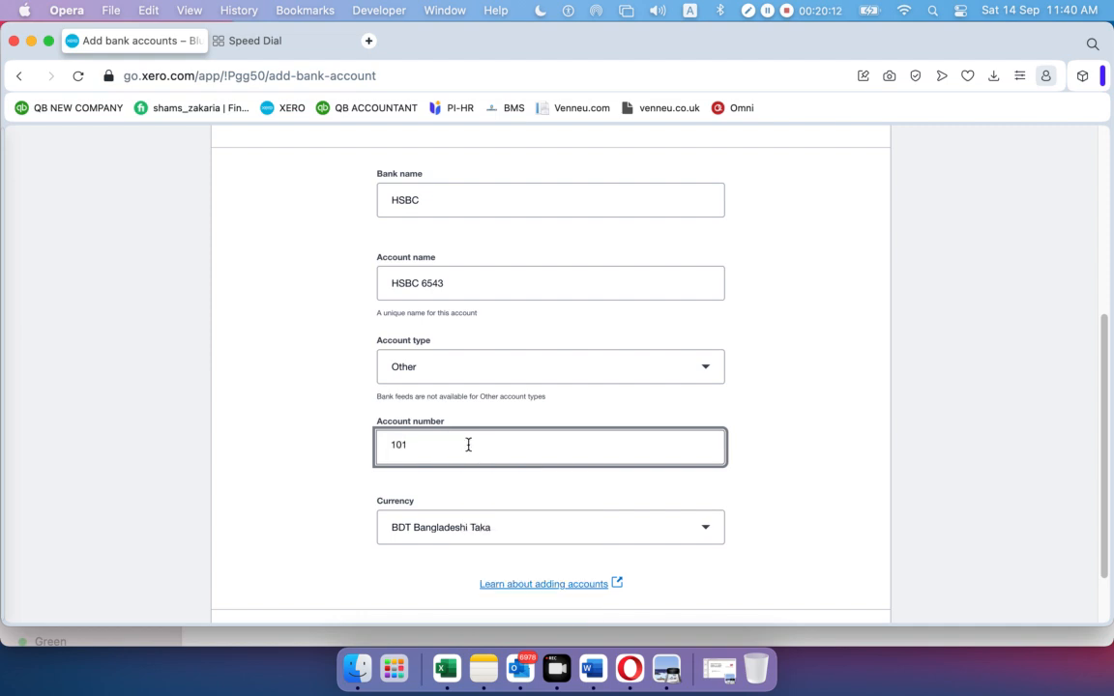
key("BackSpace")
type("2")
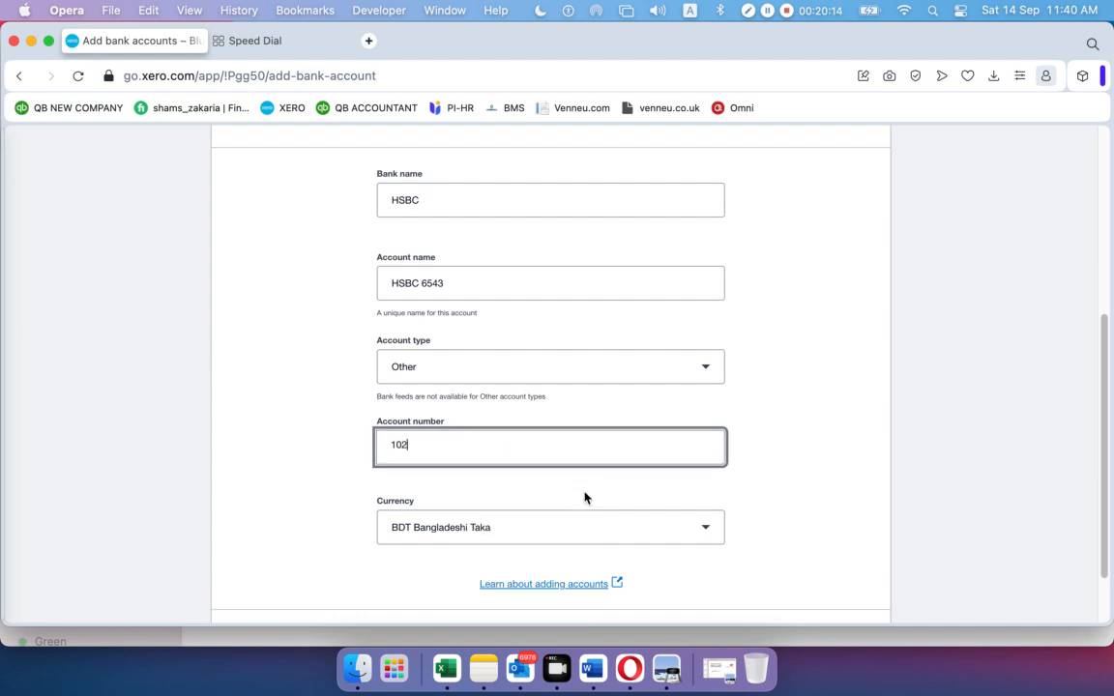
scroll(586, 491, "down", 2)
left_click(815, 562)
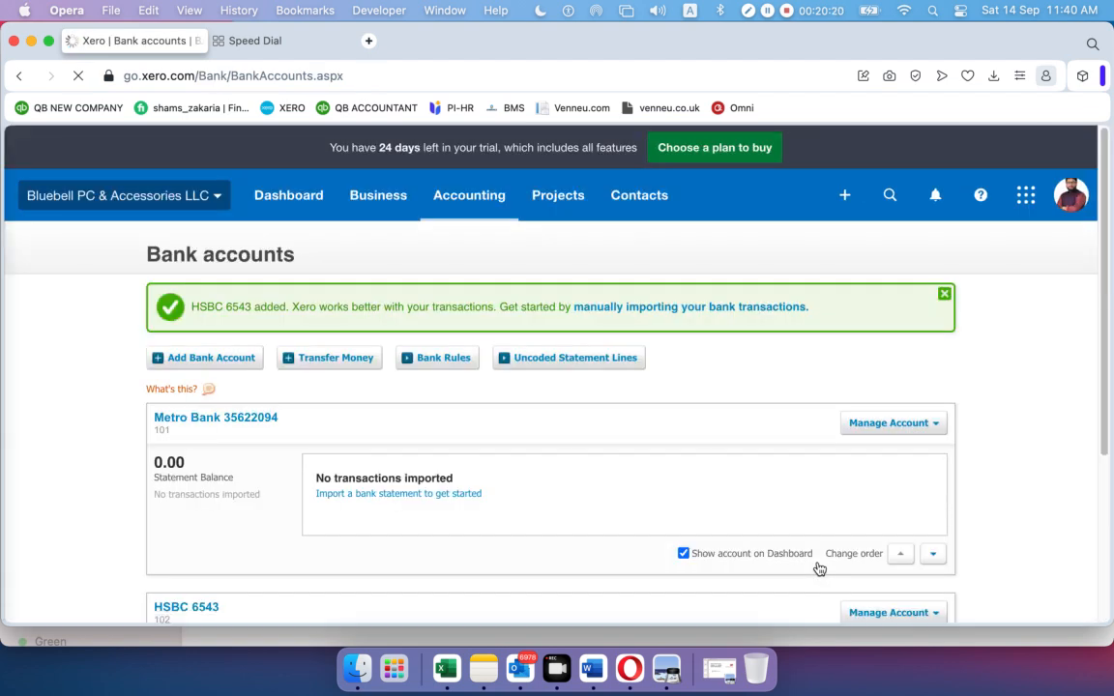
scroll(460, 405, "down", 5)
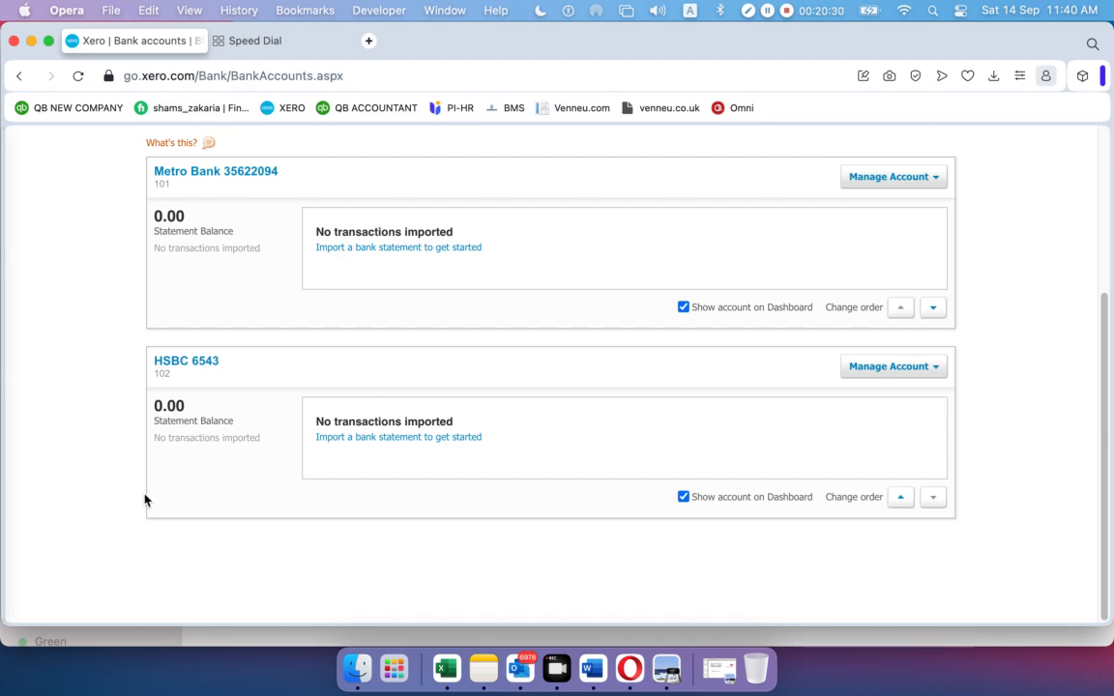
left_click(720, 665)
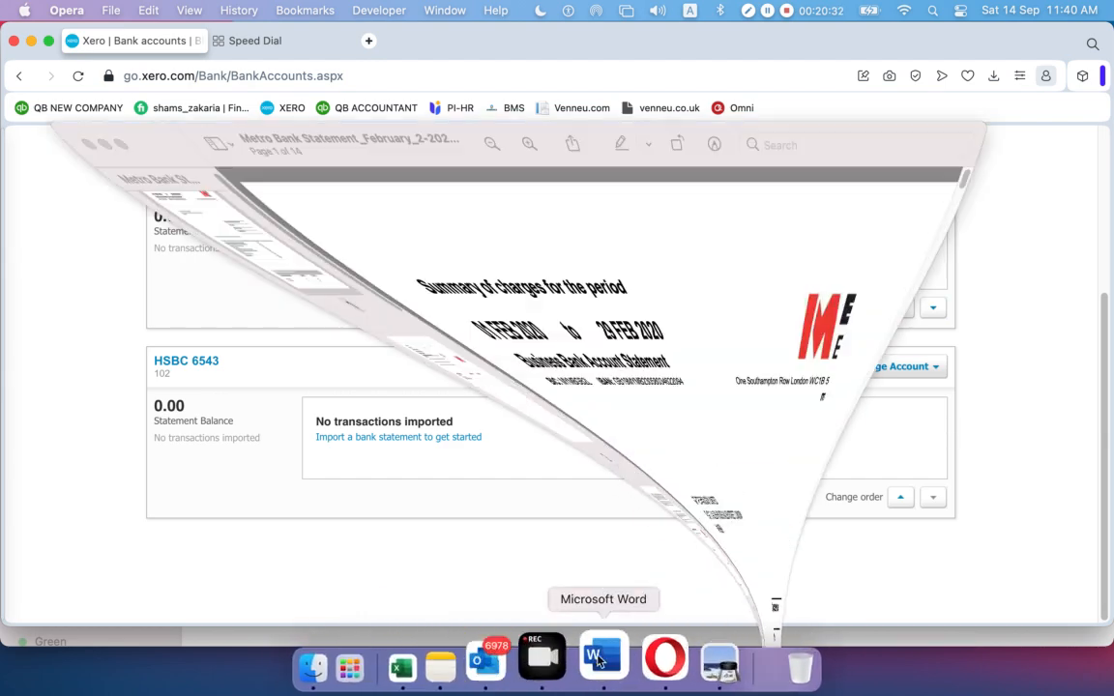
scroll(537, 420, "down", 10)
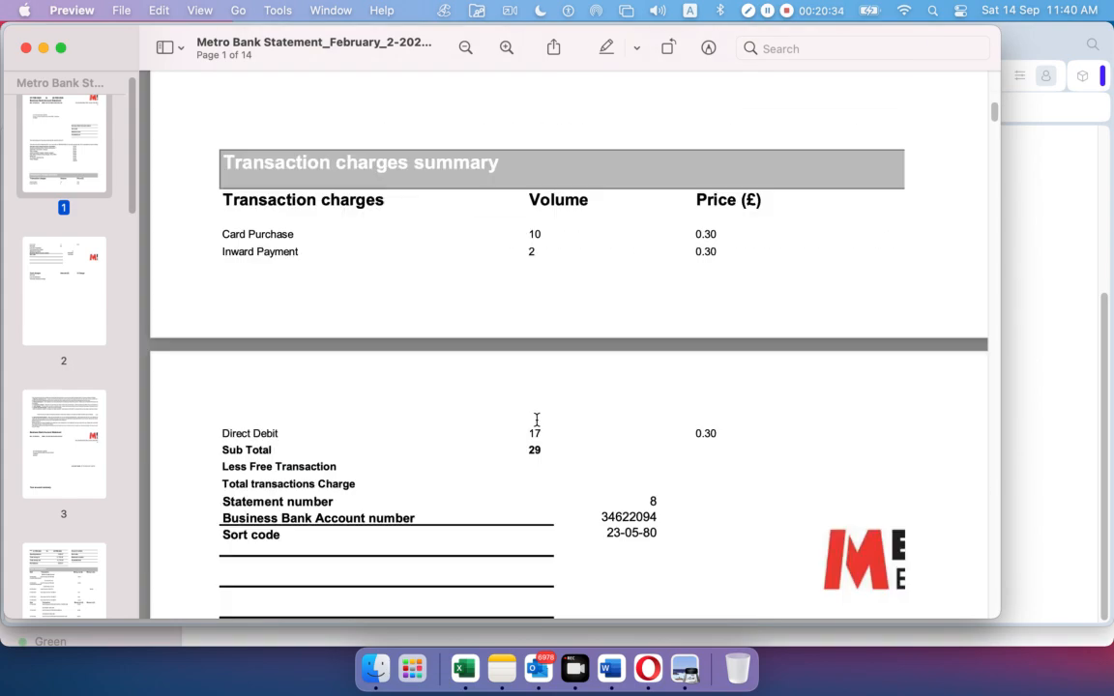
scroll(536, 420, "down", 15)
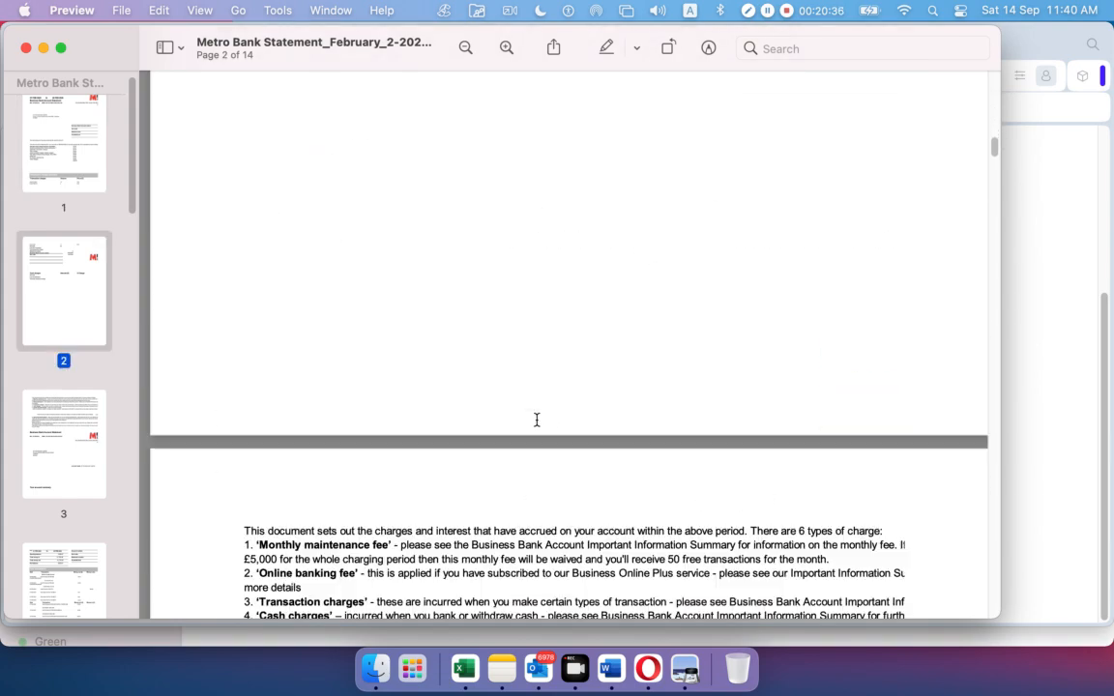
scroll(536, 420, "down", 15)
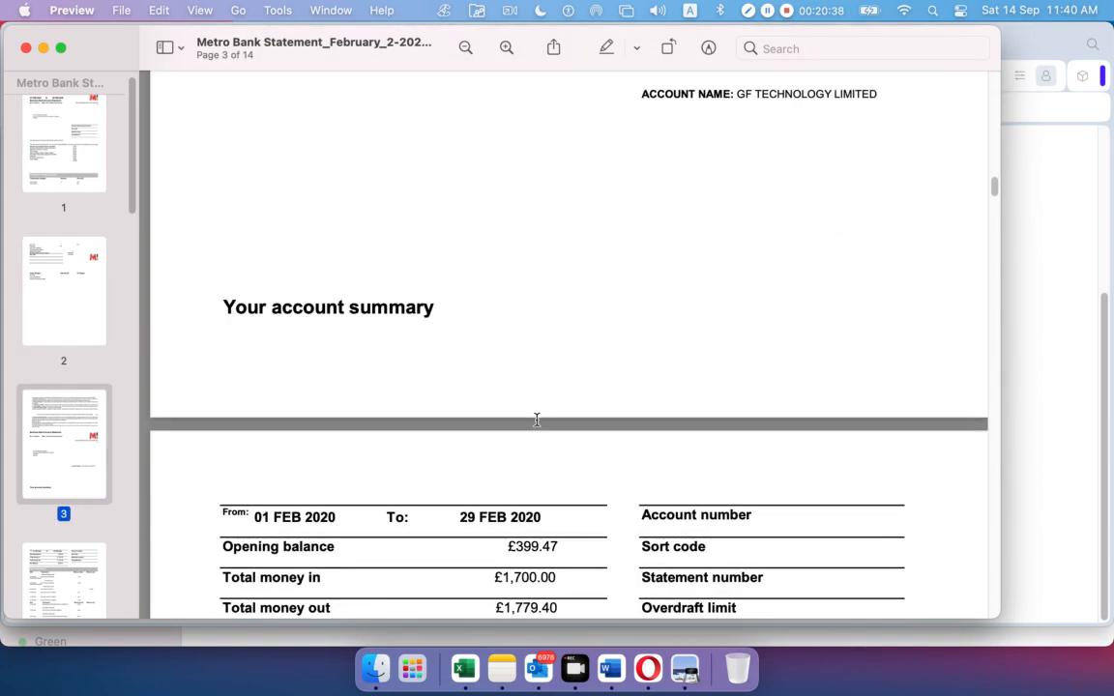
scroll(537, 419, "down", 5)
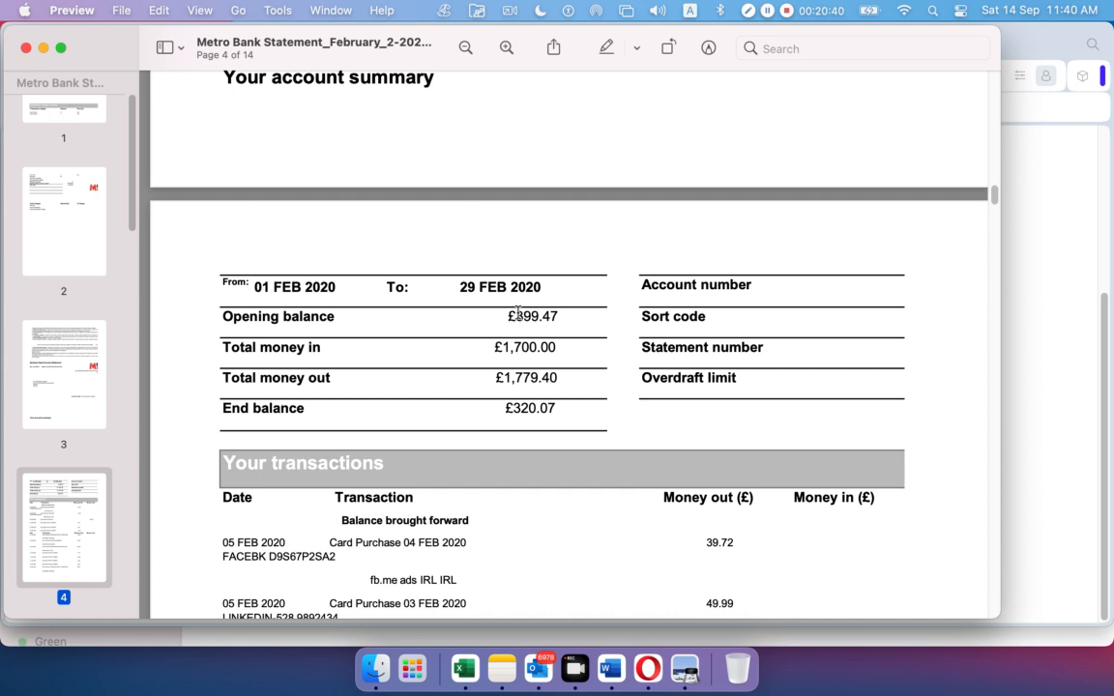
left_click_drag(518, 312, 560, 314)
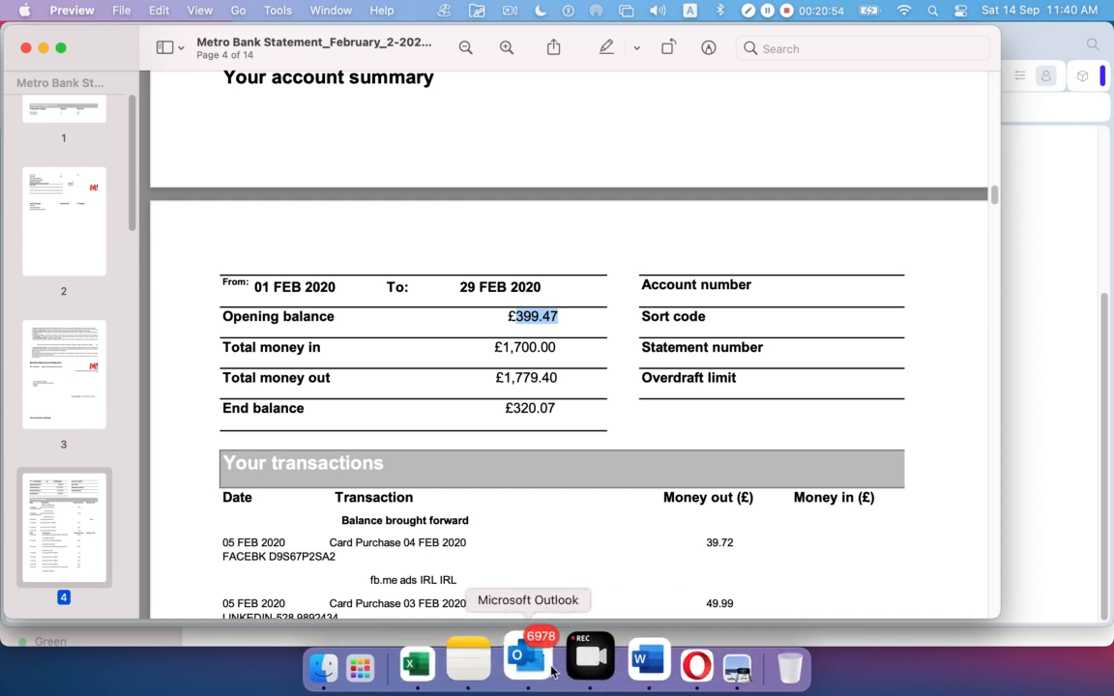
left_click(646, 667)
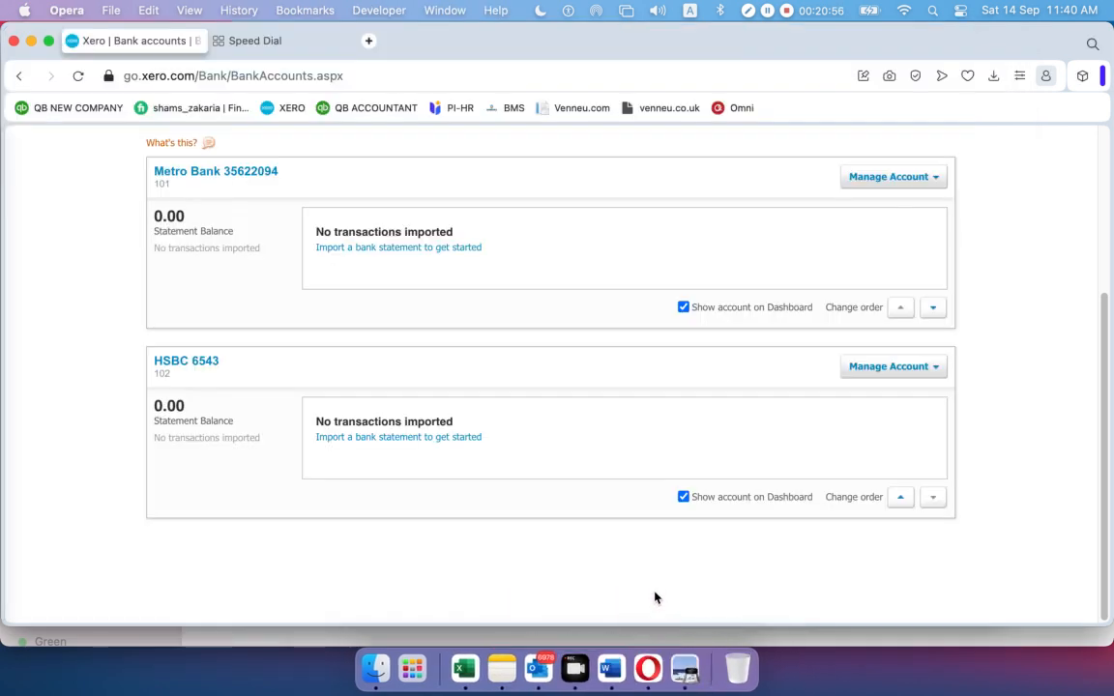
Return to the top of Bank accounts and open the + new-record menu
scroll(653, 491, "up", 5)
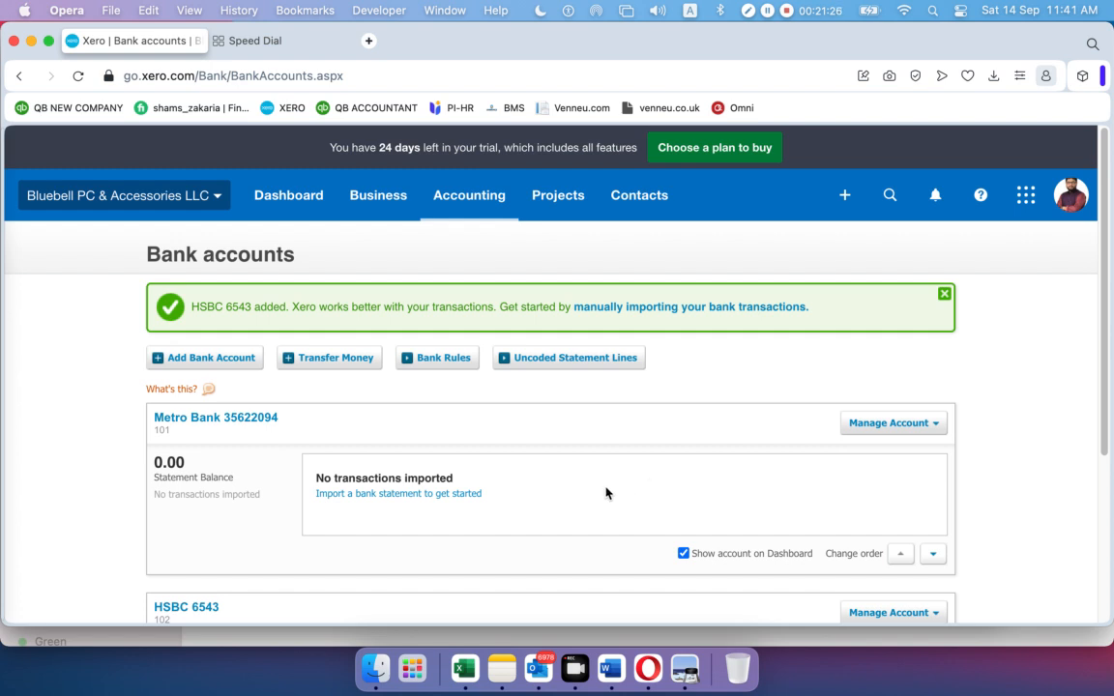
left_click(845, 198)
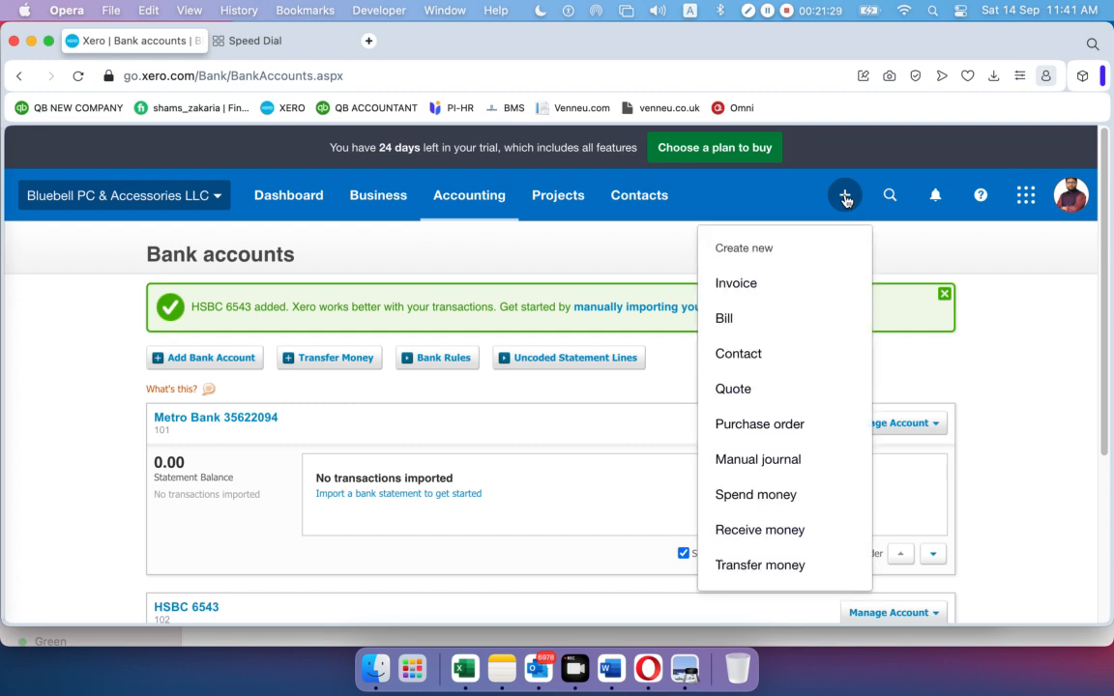
left_click(753, 535)
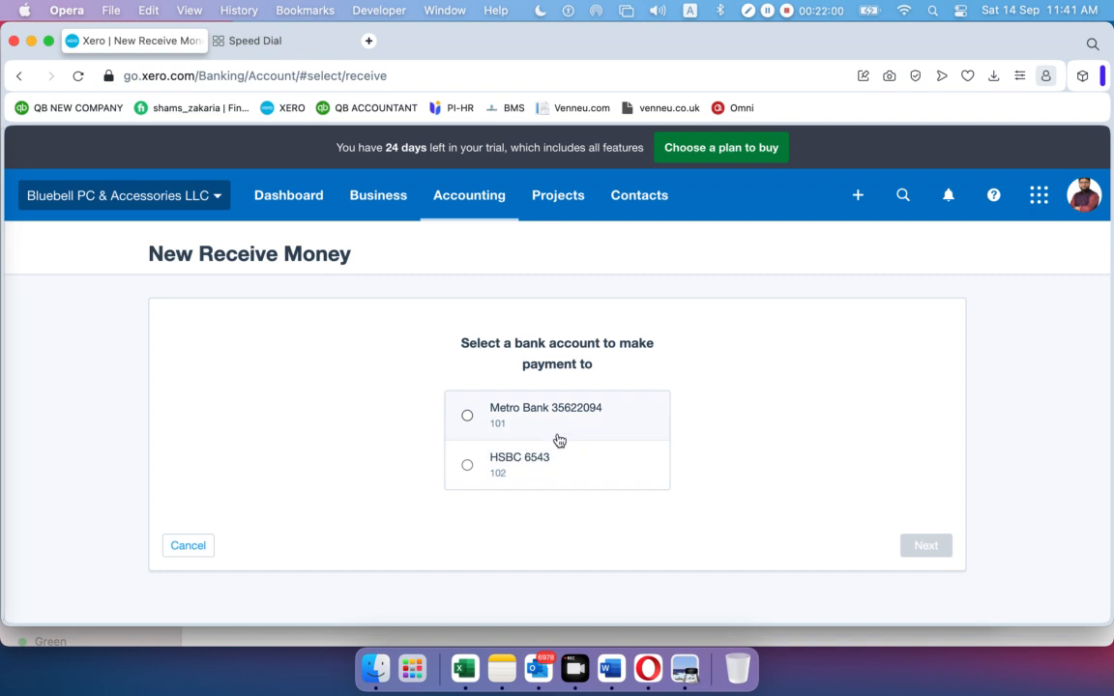
left_click(467, 416)
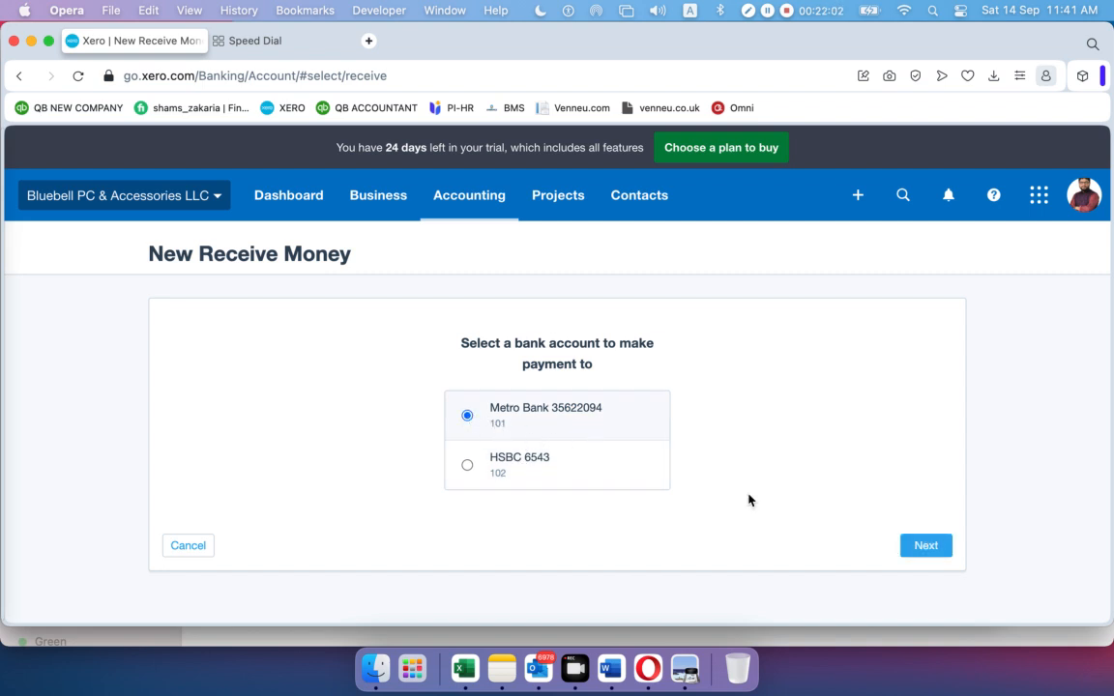
left_click(924, 547)
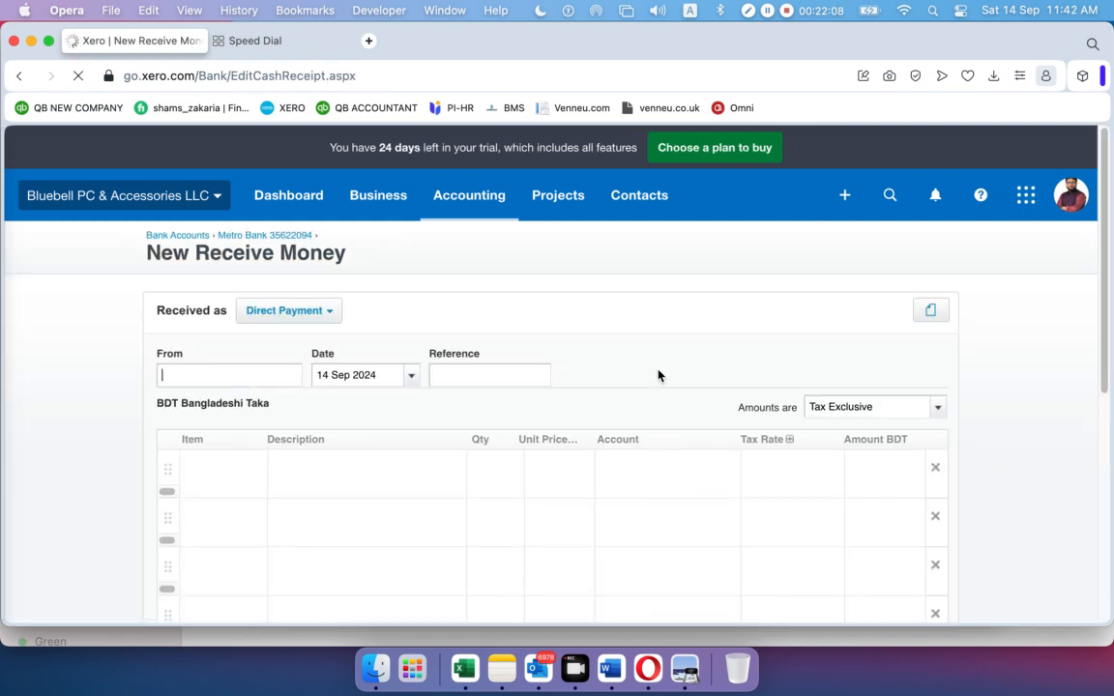
scroll(658, 386, "down", 5)
scroll(655, 371, "up", 5)
Go to the All contacts list and start a new contact
left_click(653, 205)
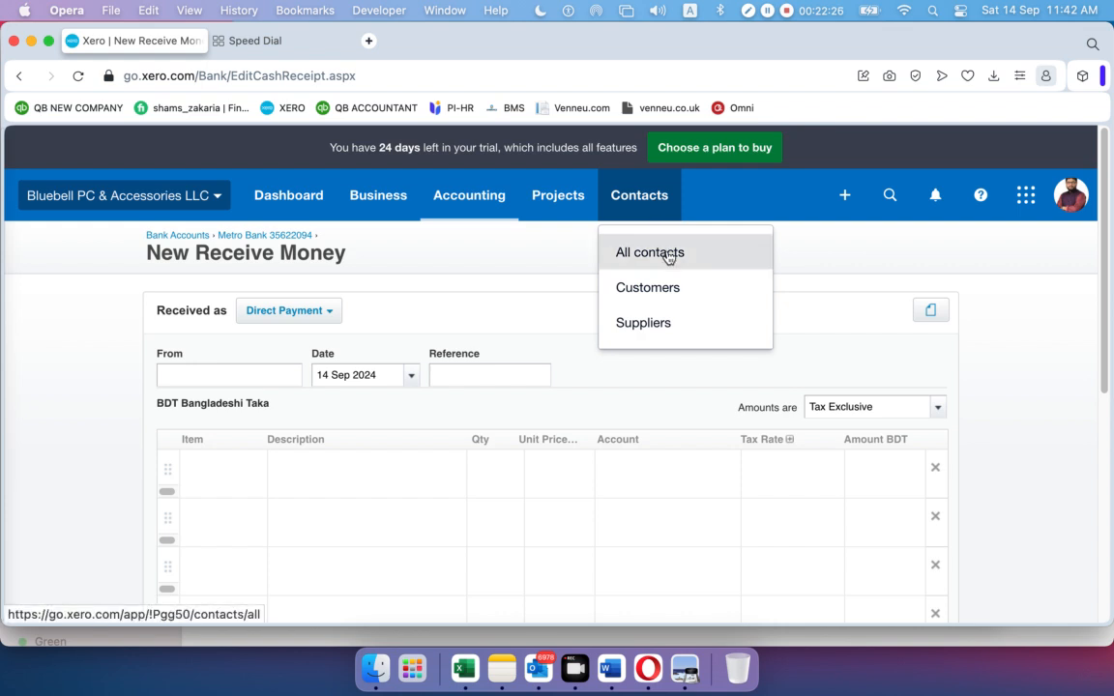
left_click(657, 253)
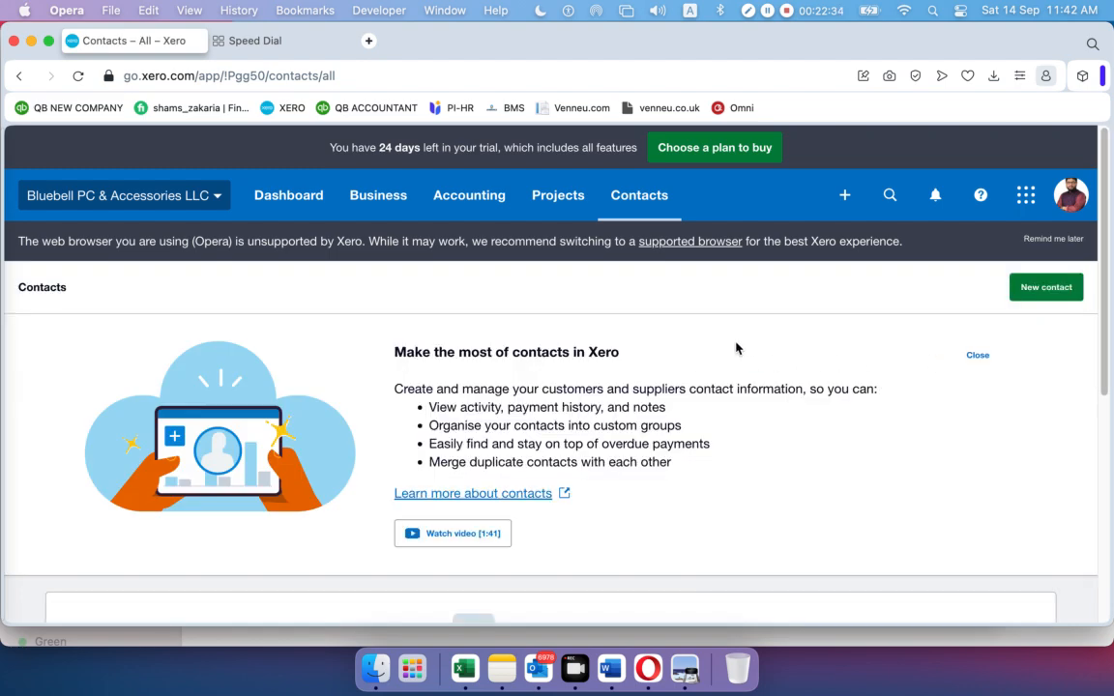
scroll(735, 348, "down", 5)
scroll(736, 348, "up", 5)
scroll(667, 389, "down", 5)
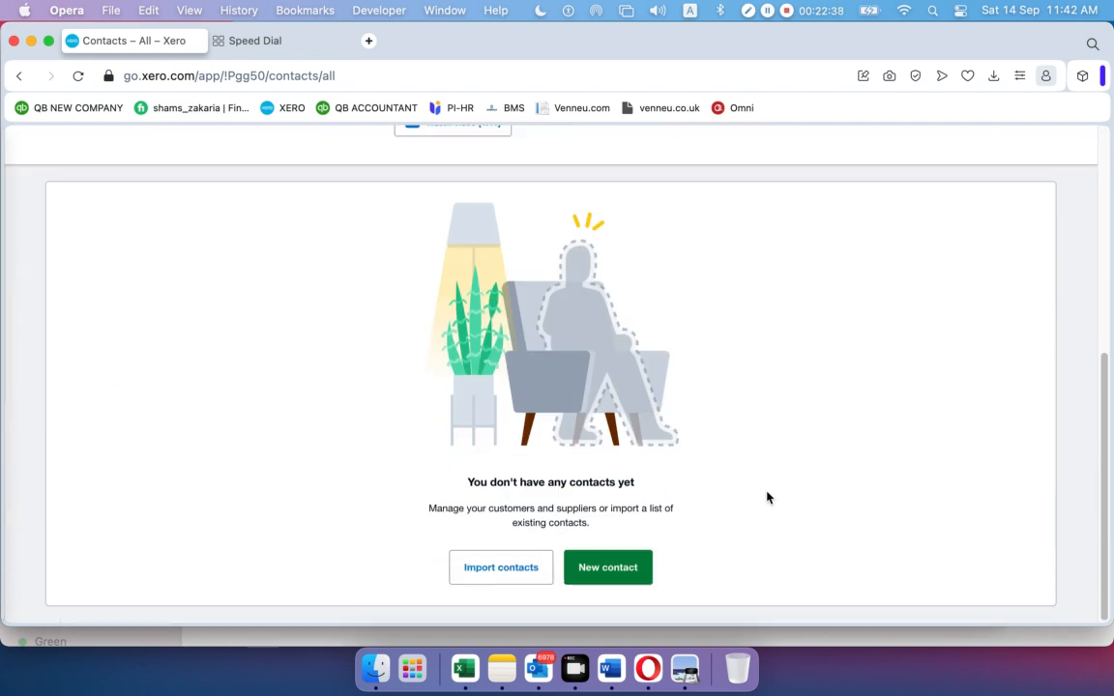
left_click(621, 570)
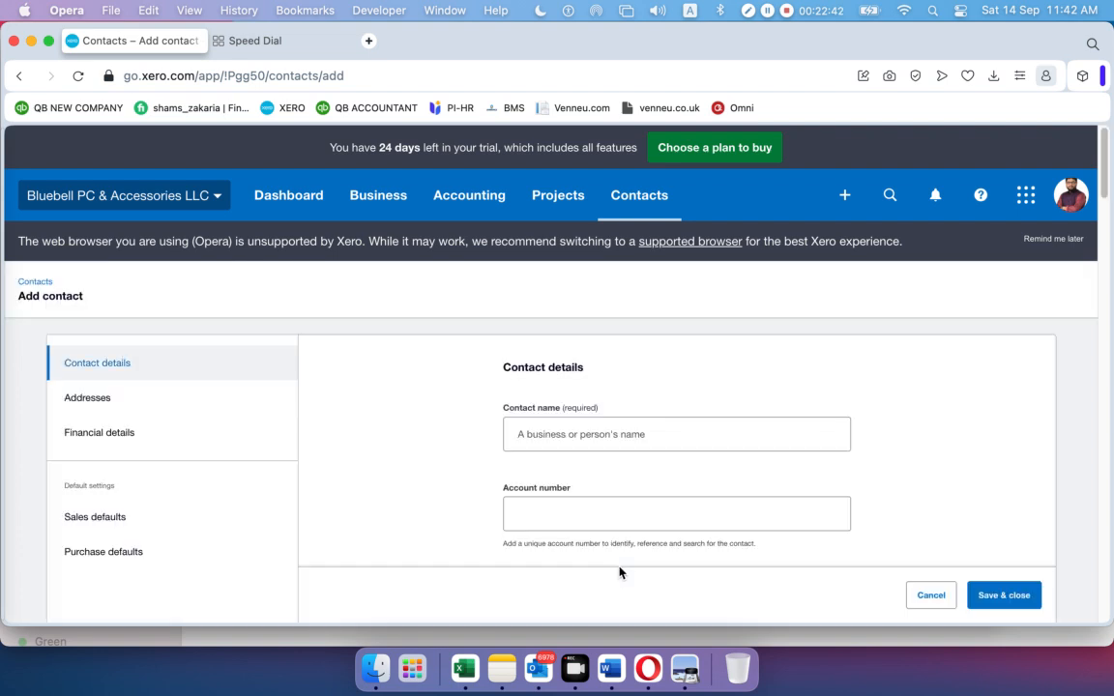
Enter contact name 'Opening Balance' and account number 103, then save and close
left_click(612, 435)
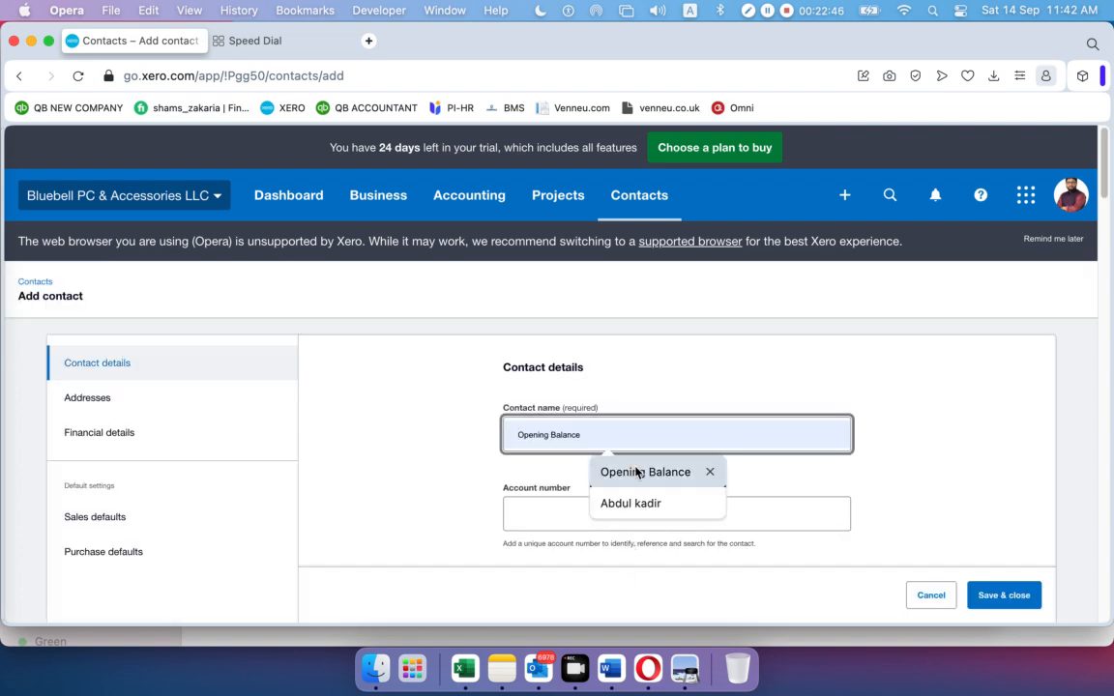
left_click(640, 472)
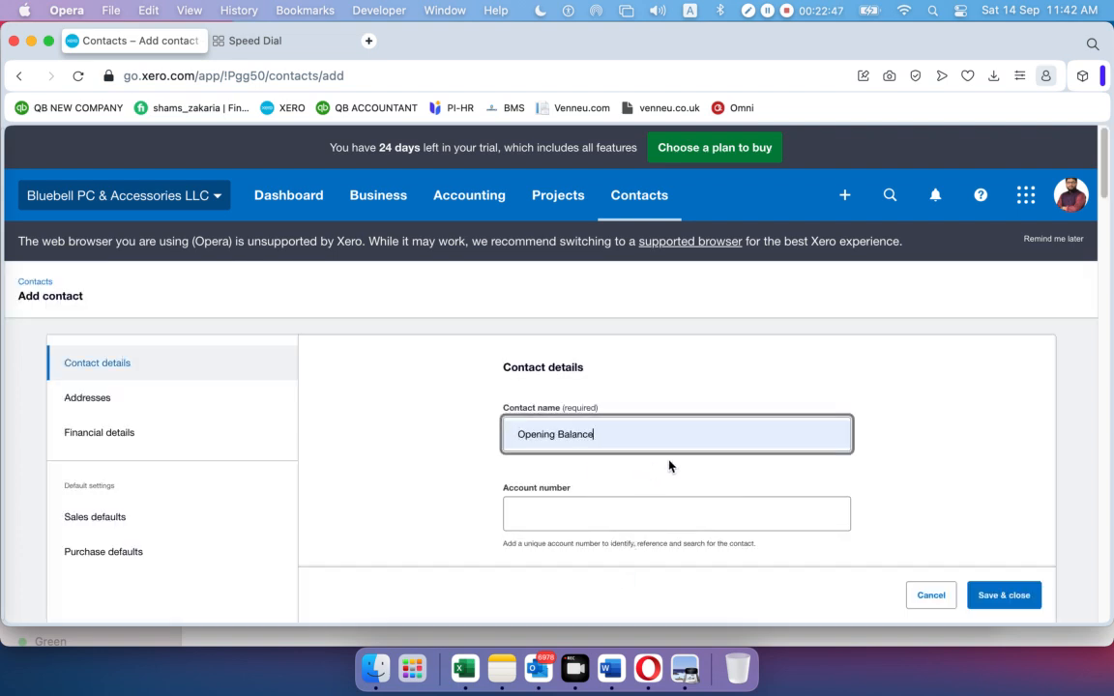
left_click(627, 510)
type("103")
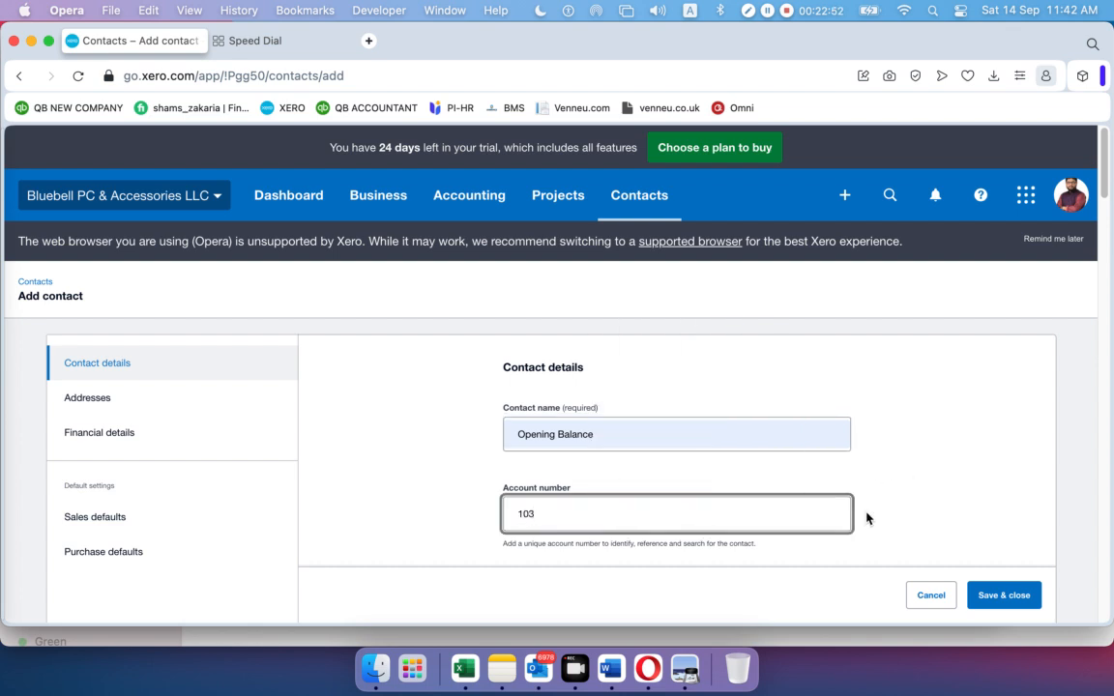
left_click(927, 506)
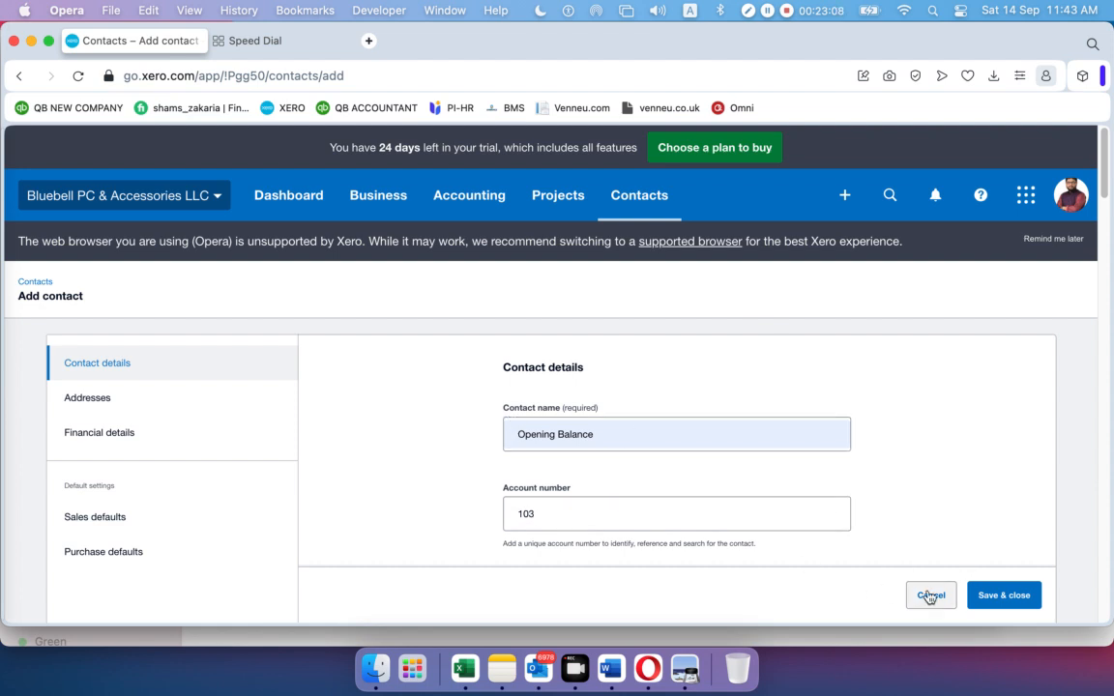
left_click(998, 594)
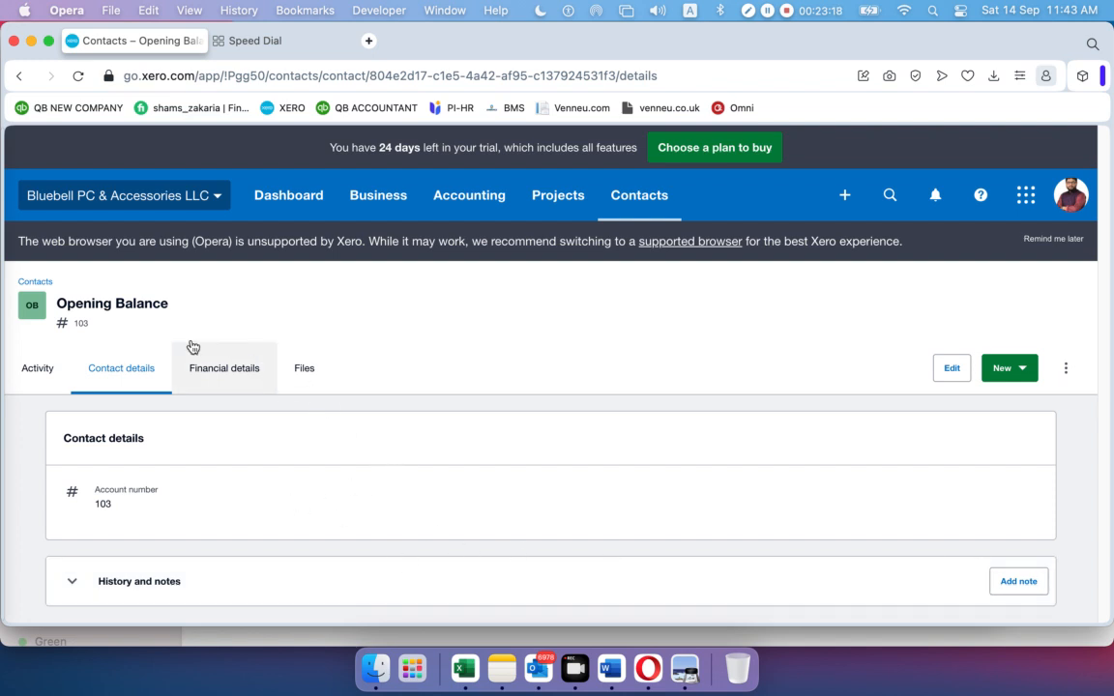
Check All contacts shows Opening Balance, dismiss the intro panel, then go to Accounting > Bank accounts
left_click(644, 199)
left_click(651, 252)
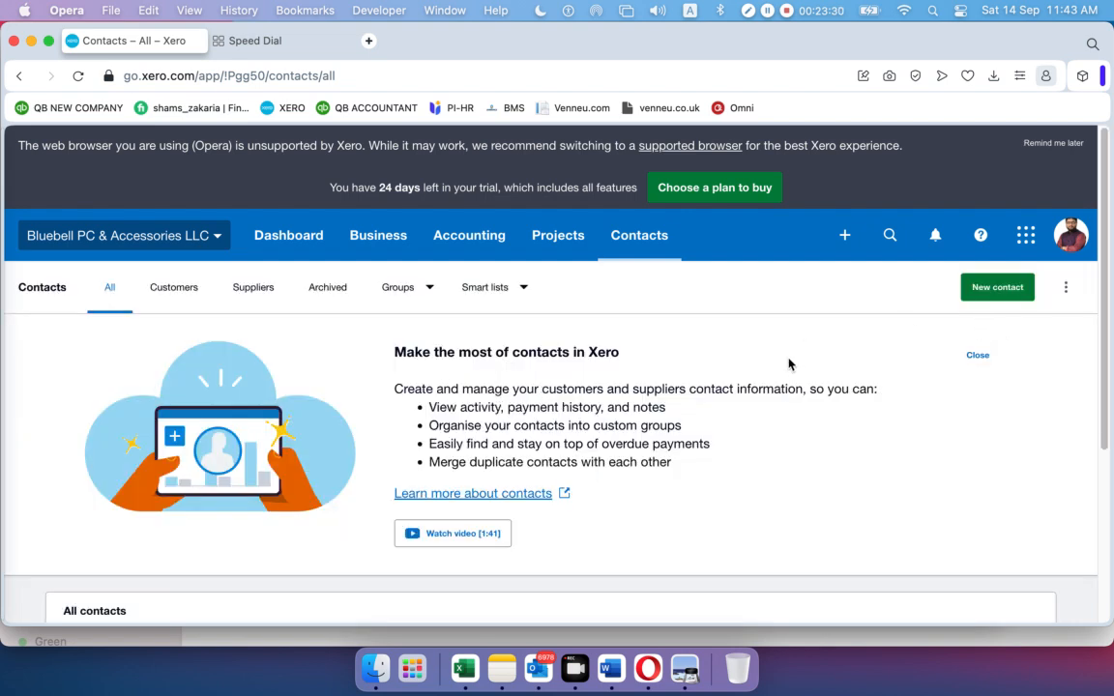
left_click(977, 355)
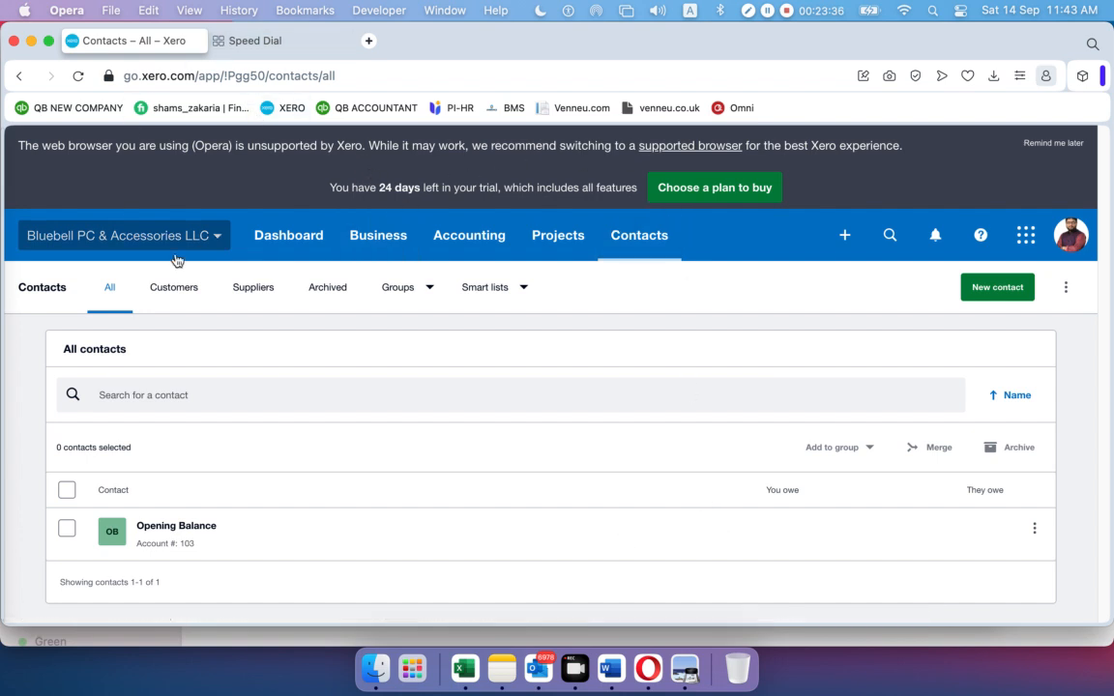
left_click(472, 240)
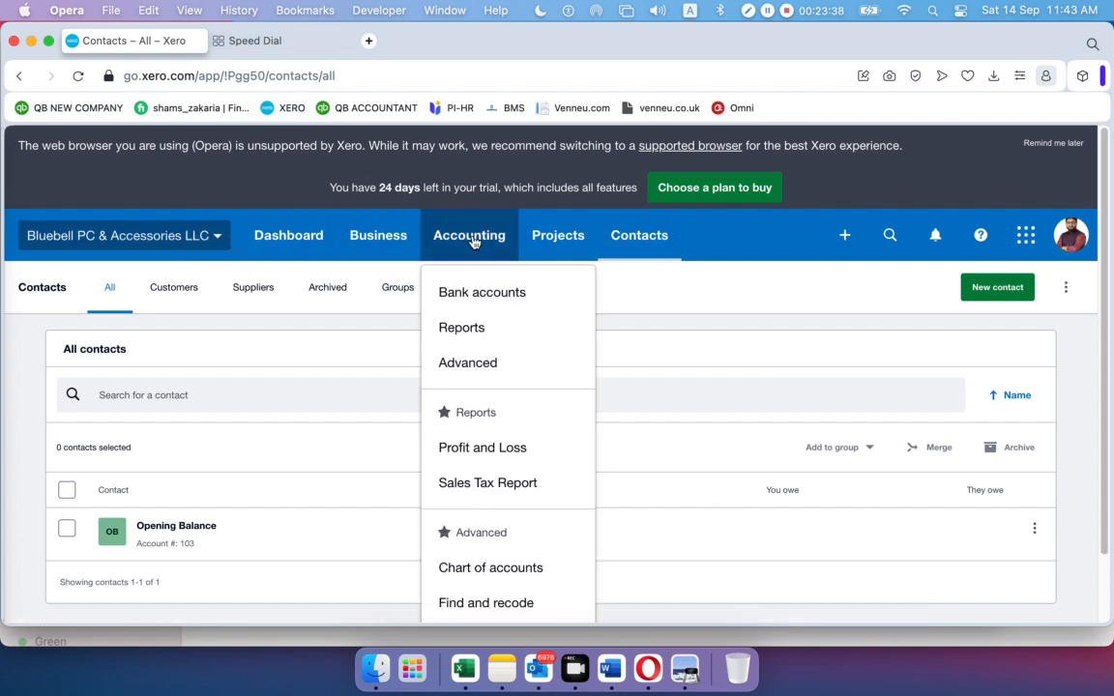
left_click(474, 294)
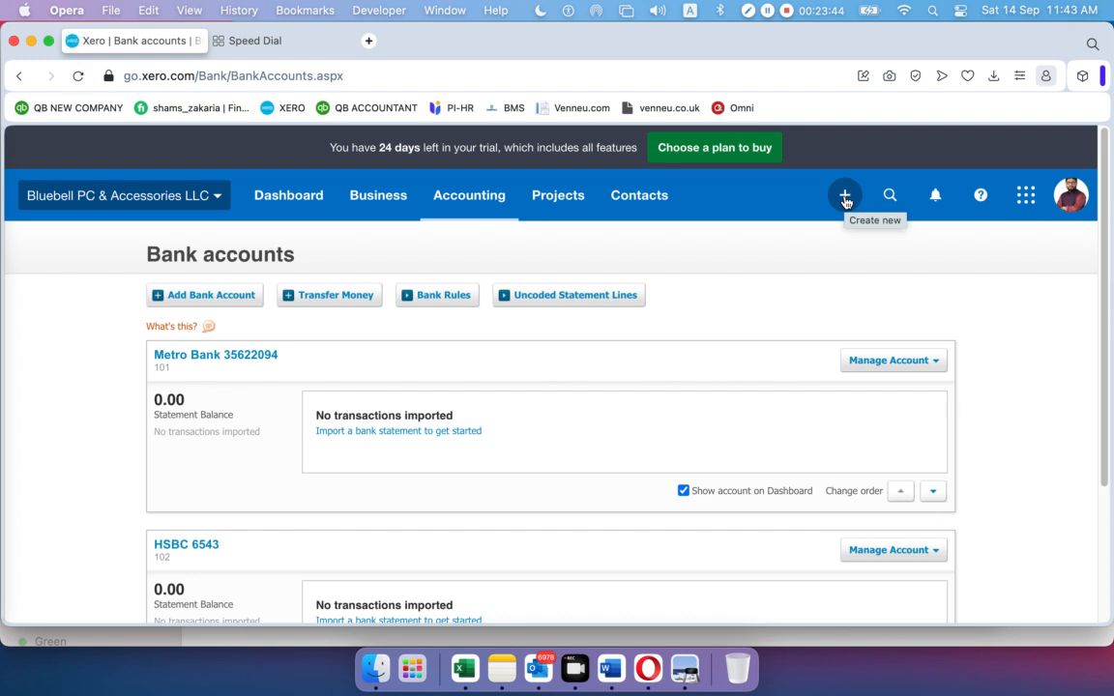
Start a Metro Bank receive-money entry received from the Opening Balance contact
left_click(844, 199)
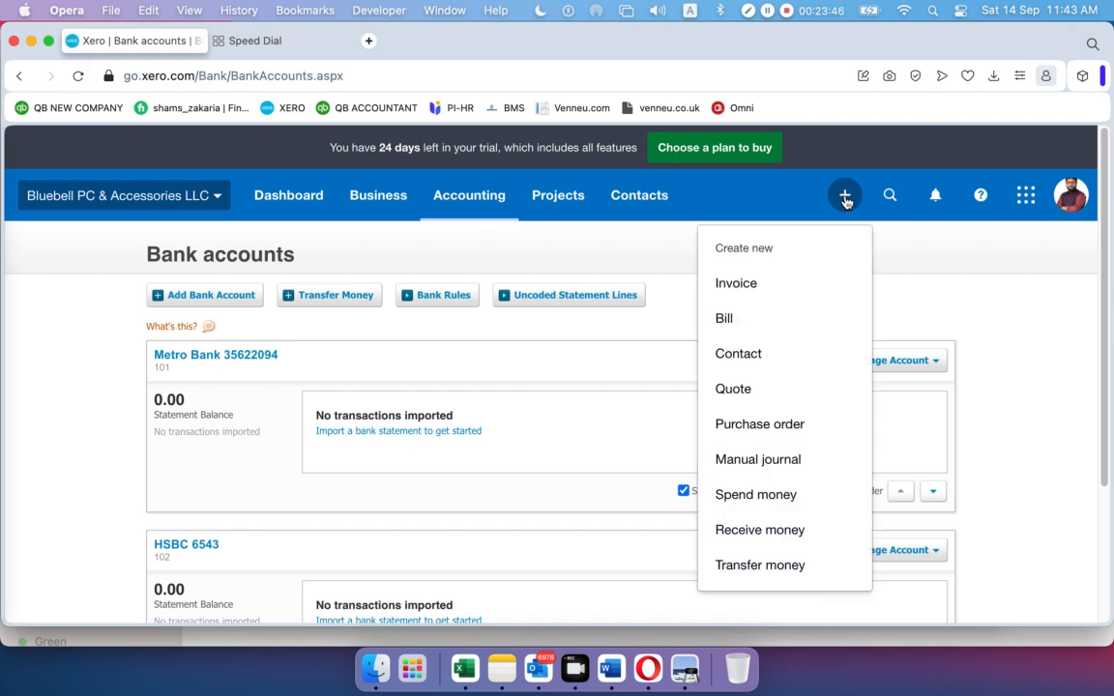
left_click(781, 530)
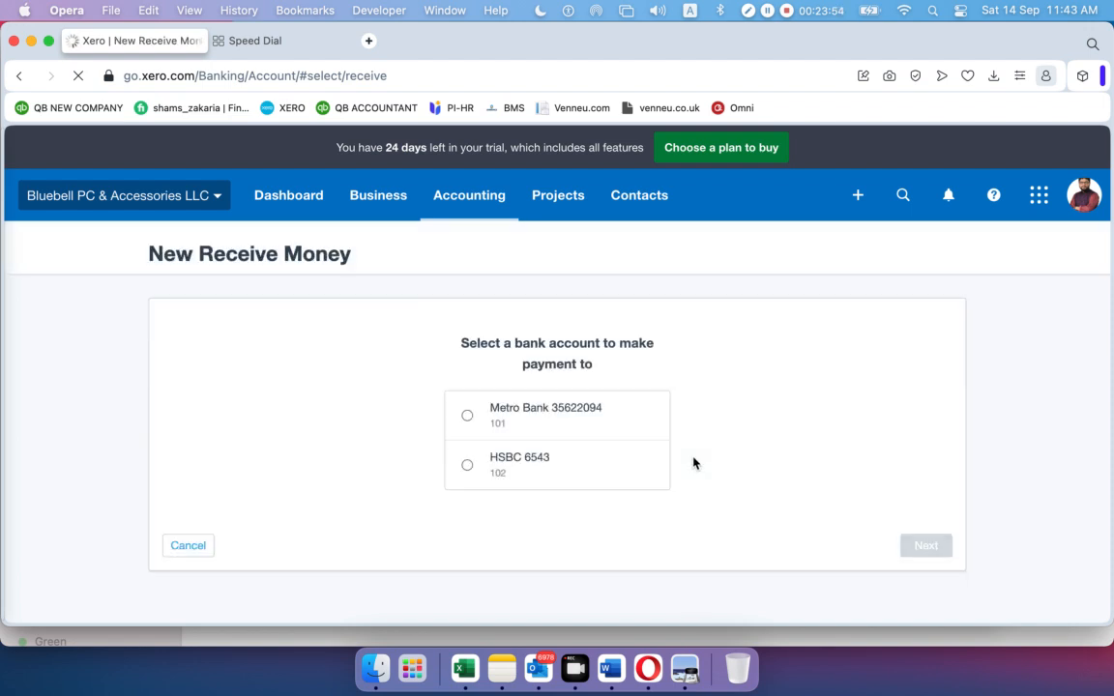
left_click(468, 417)
left_click(924, 547)
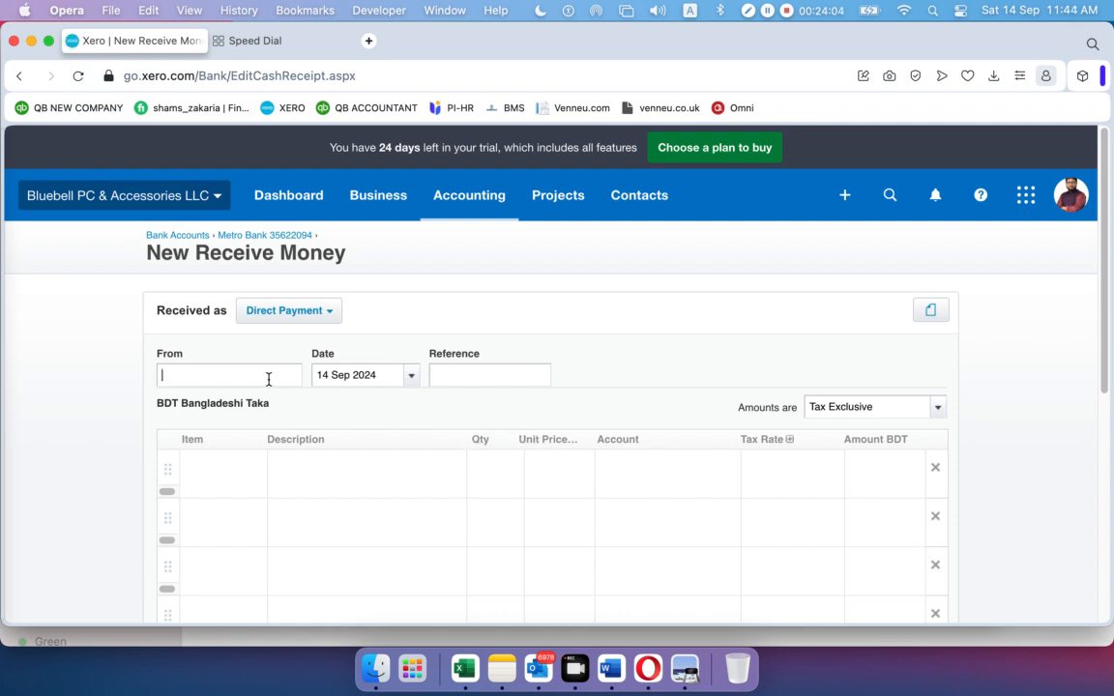
type("o")
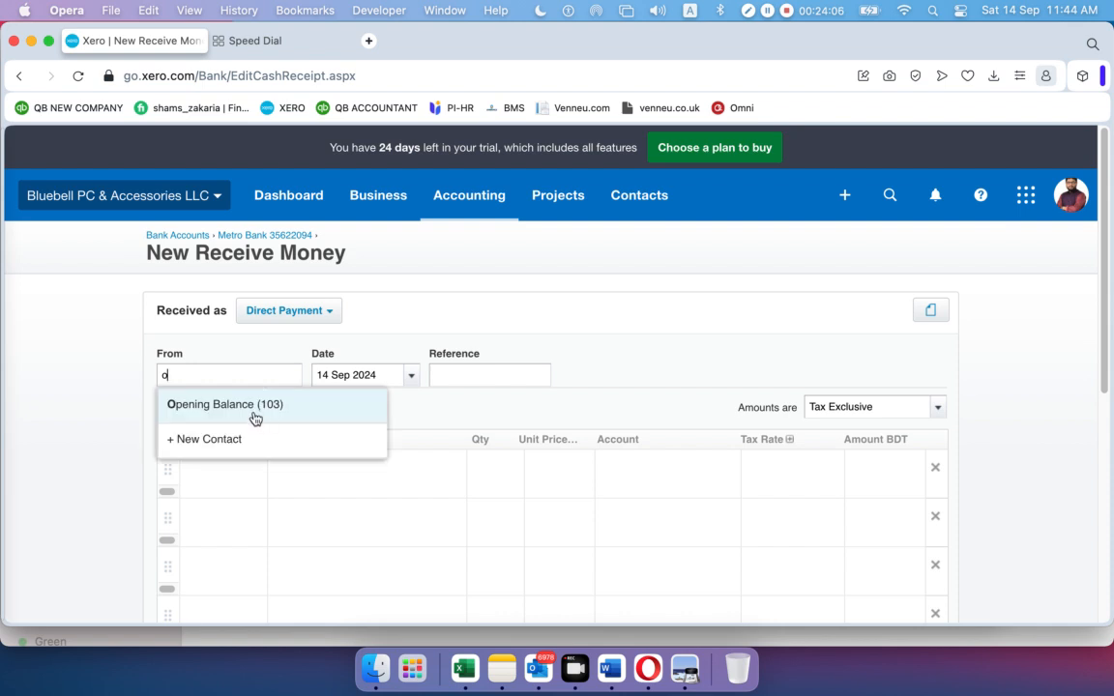
left_click(253, 403)
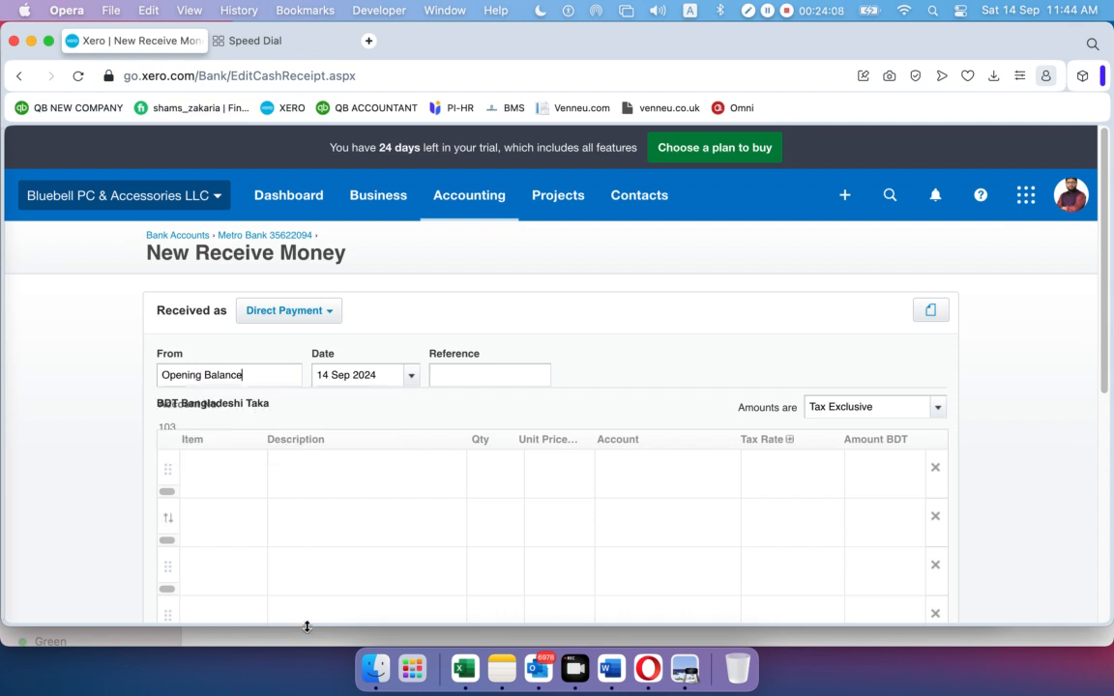
Set the transaction date to 1 Feb 2020
left_click(409, 377)
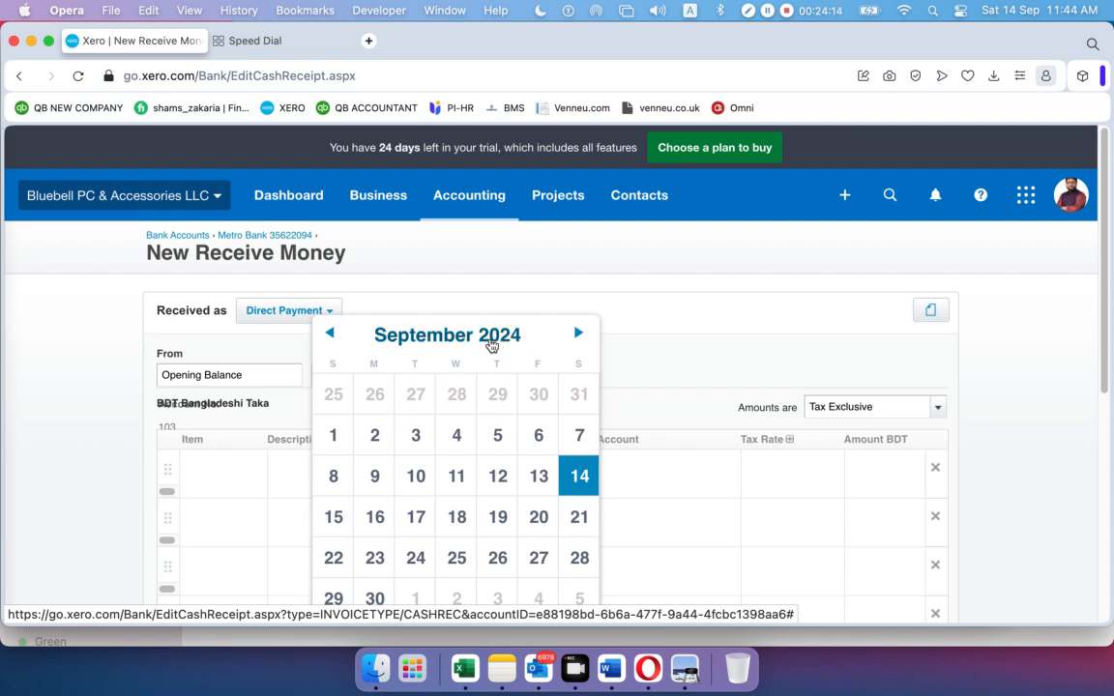
left_click(489, 341)
left_click(488, 389)
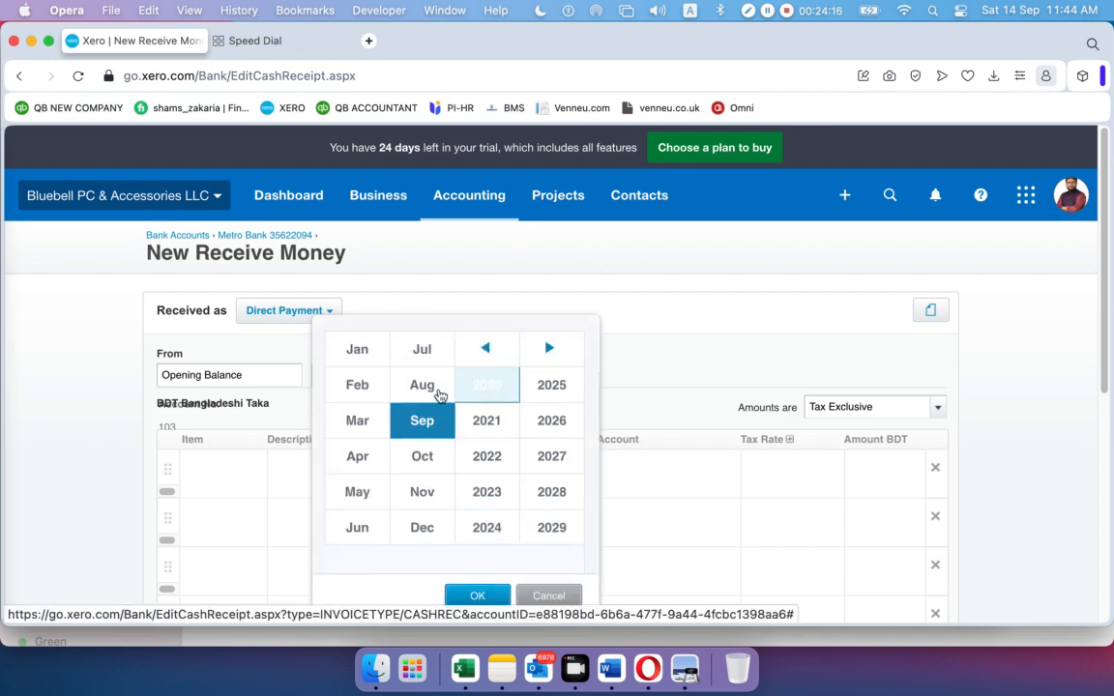
left_click(357, 387)
left_click(472, 594)
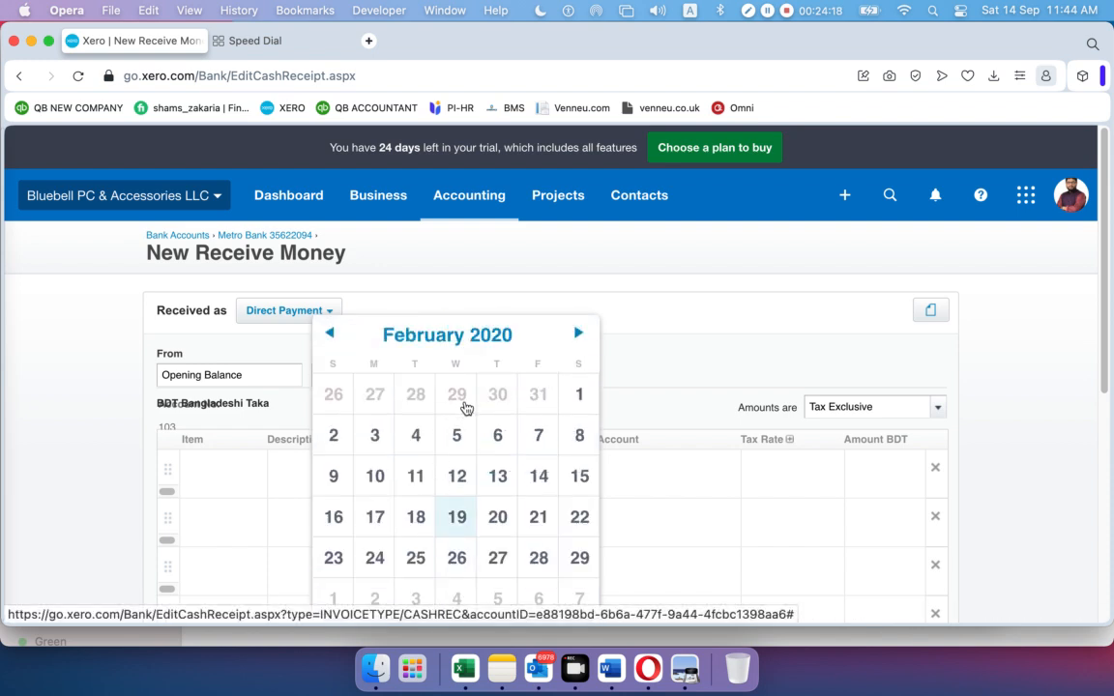
left_click(577, 393)
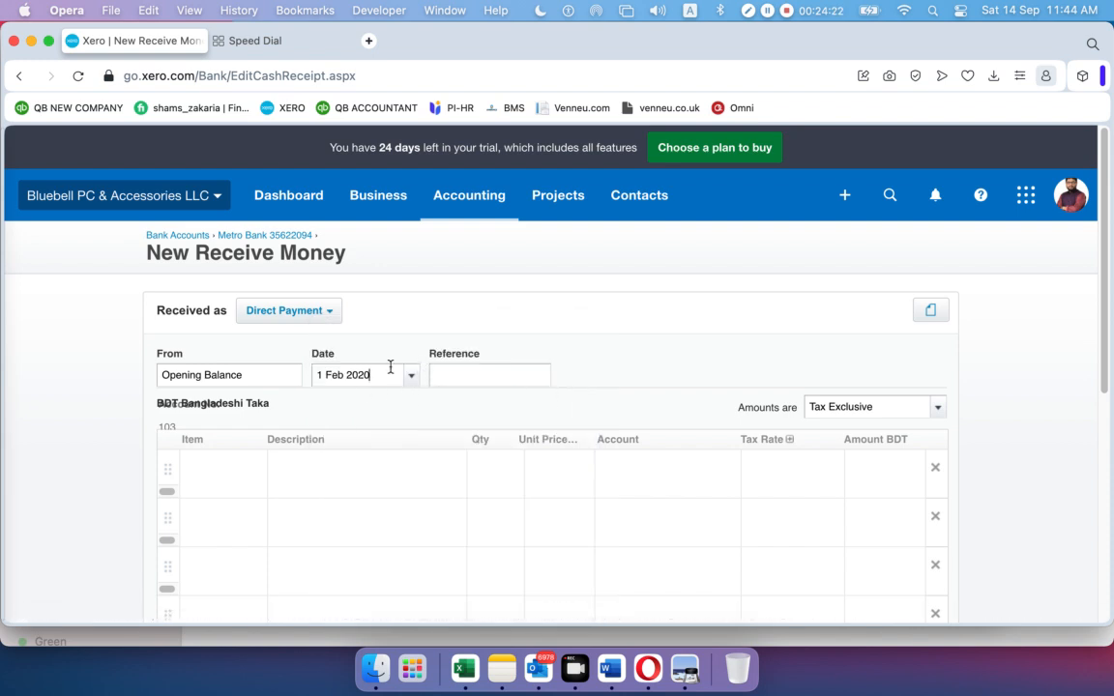
Add a line 'Opening Balance', quantity 1, unit price 500, coded to 200 - Sales
scroll(369, 367, "down", 1)
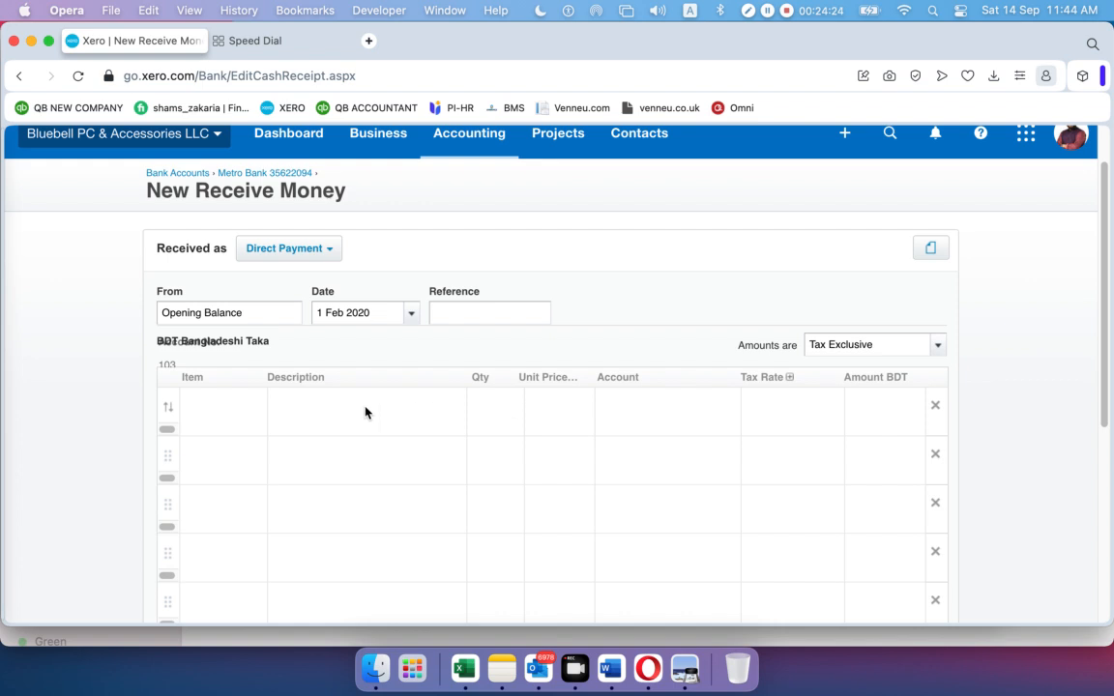
left_click(369, 408)
type("Ope")
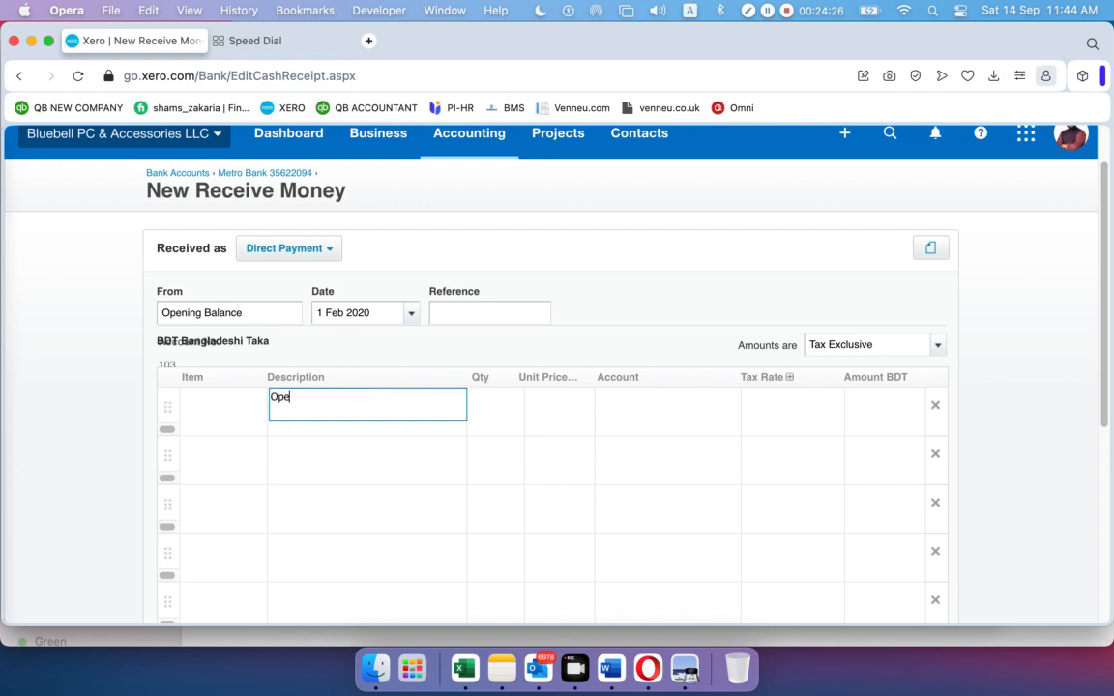
type("ning Balance")
left_click(507, 414)
left_click(502, 402)
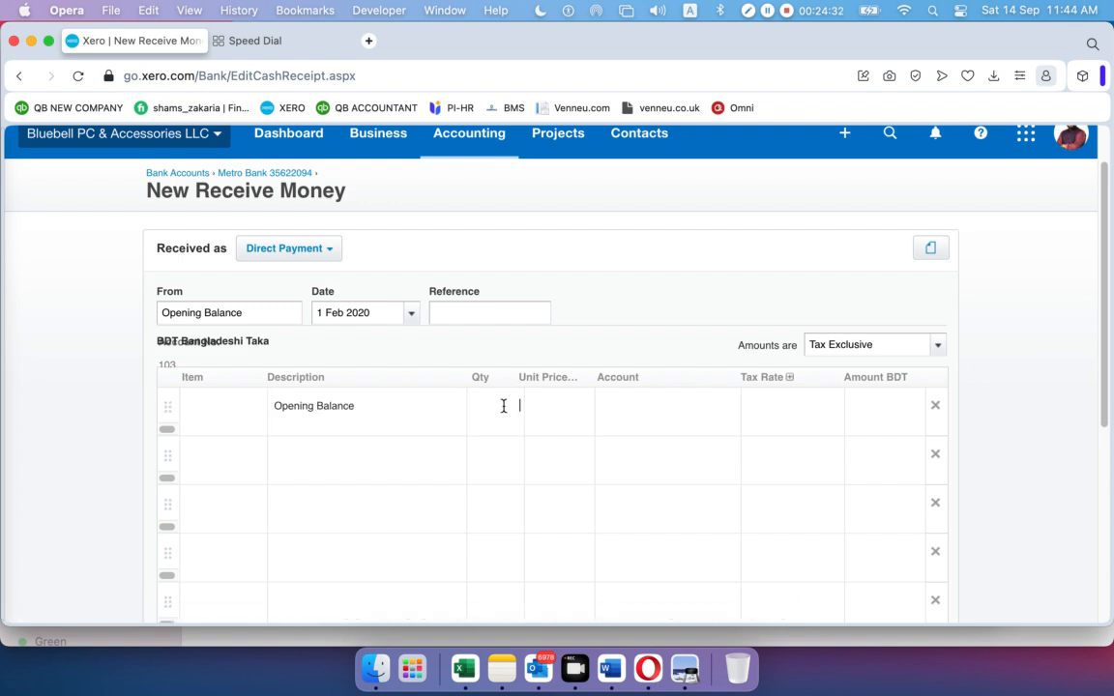
type("1")
left_click(571, 414)
type("500")
left_click(656, 419)
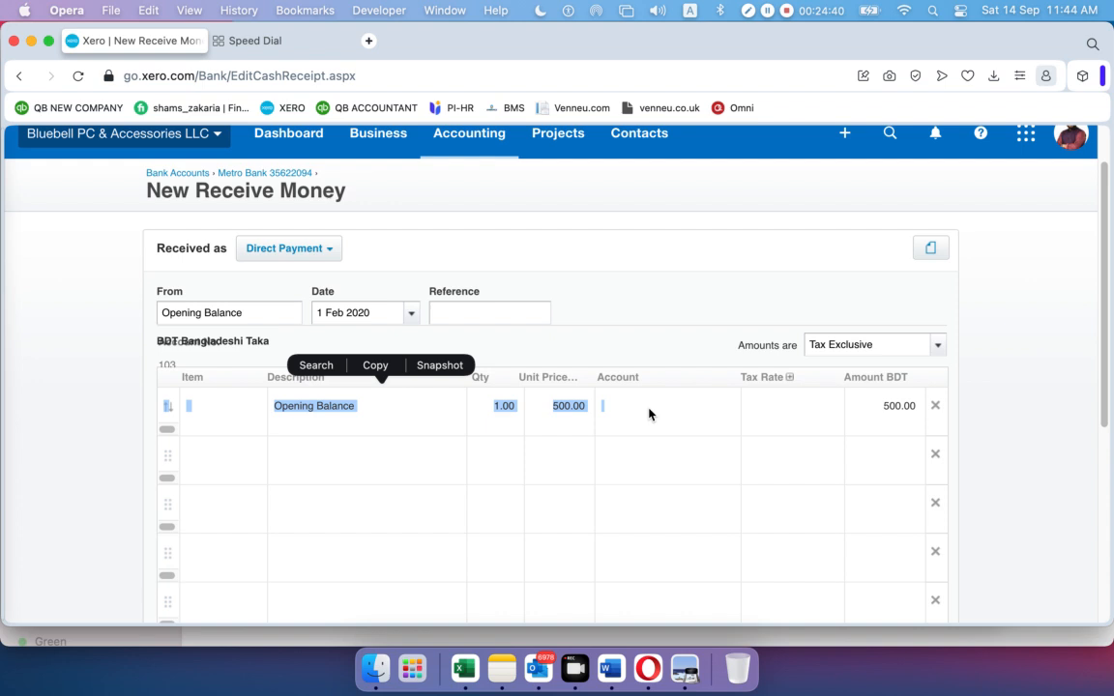
left_click(634, 413)
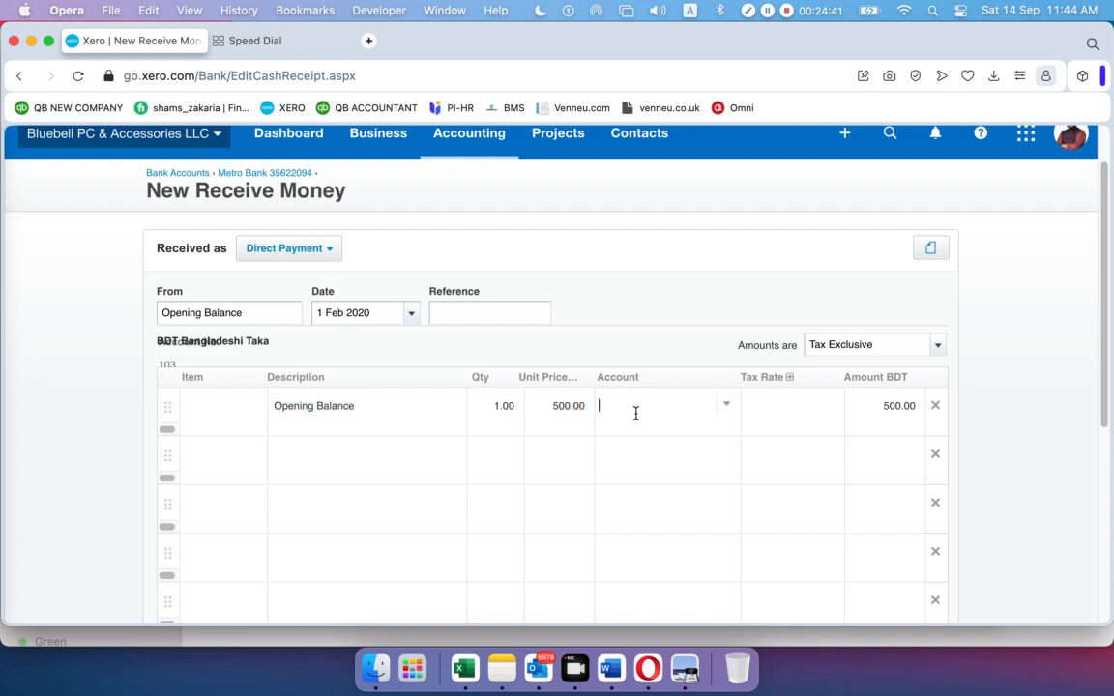
left_click(727, 410)
left_click(662, 221)
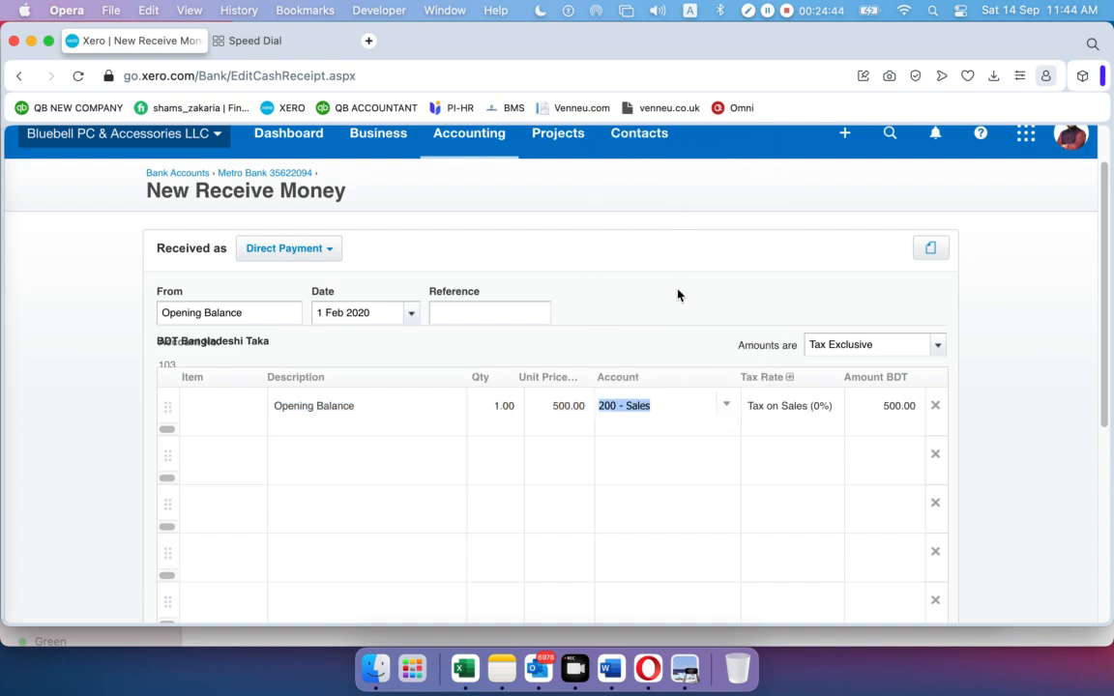
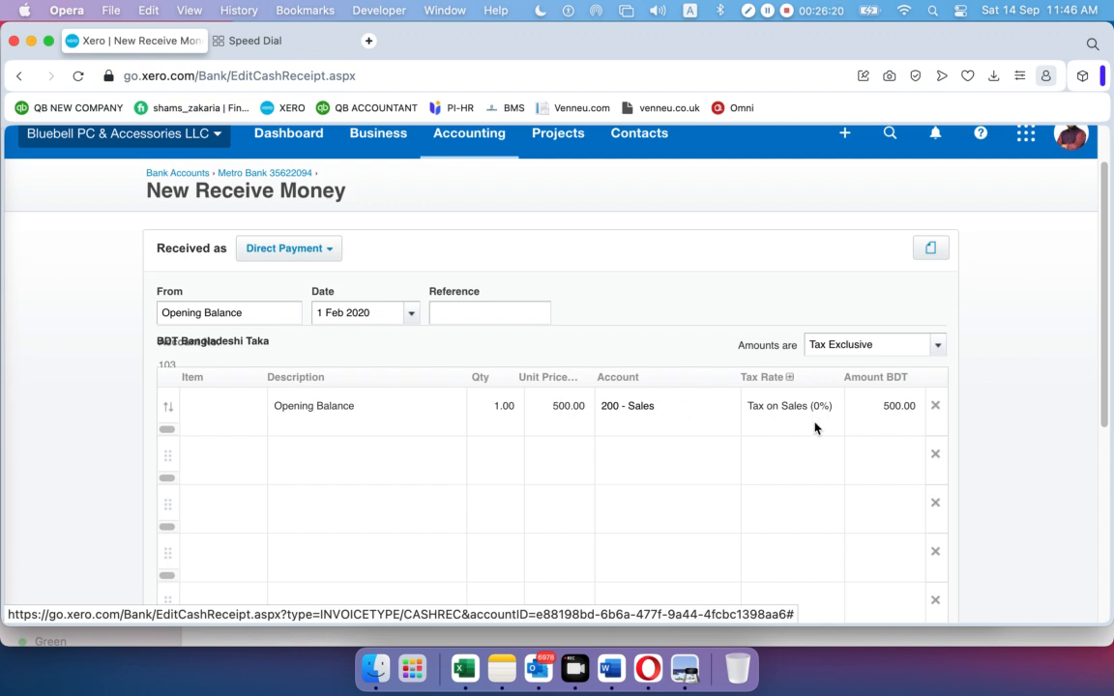
Save the 500.00 Opening Balance receipt and bring the February statement up in Preview
scroll(770, 410, "down", 5)
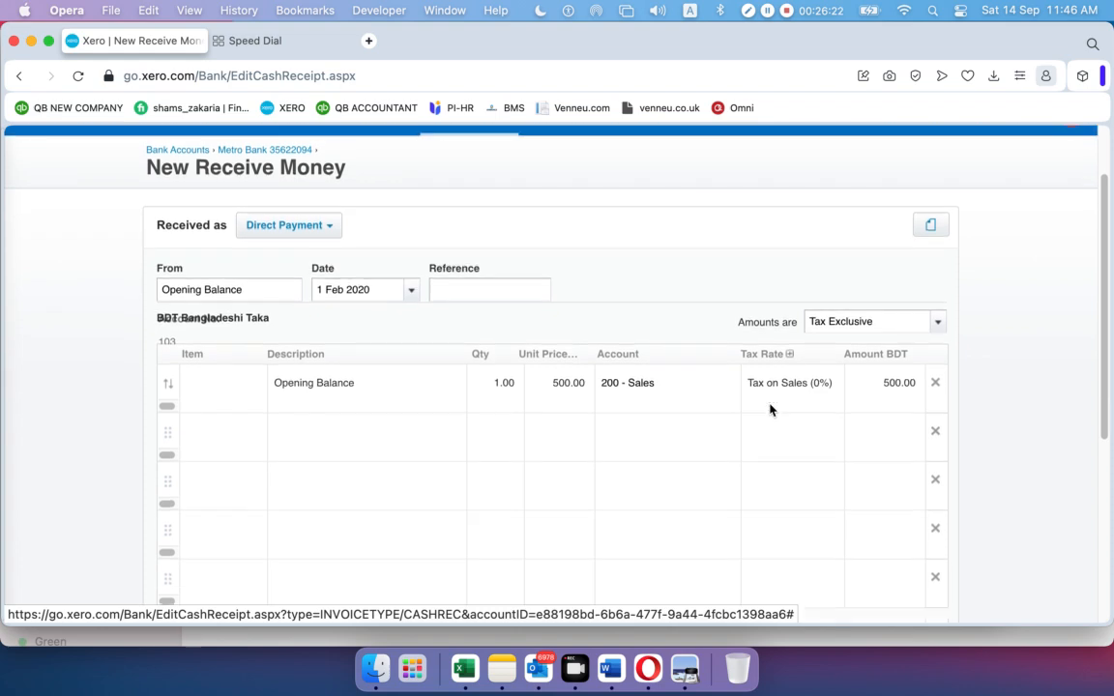
scroll(770, 410, "up", 5)
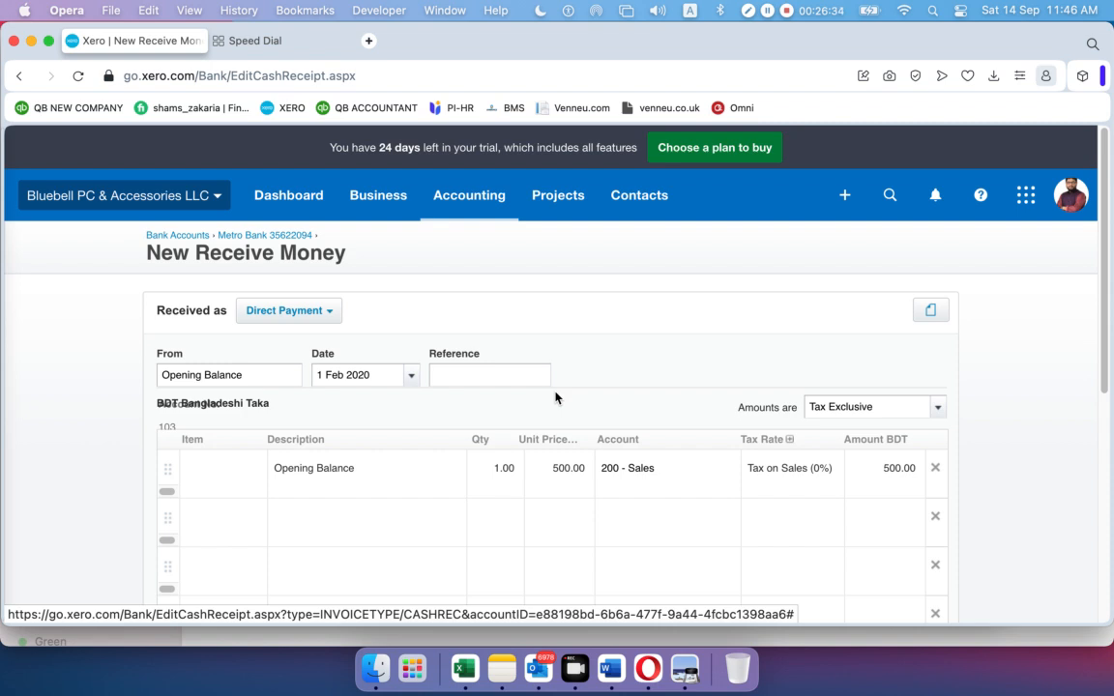
scroll(556, 397, "down", 5)
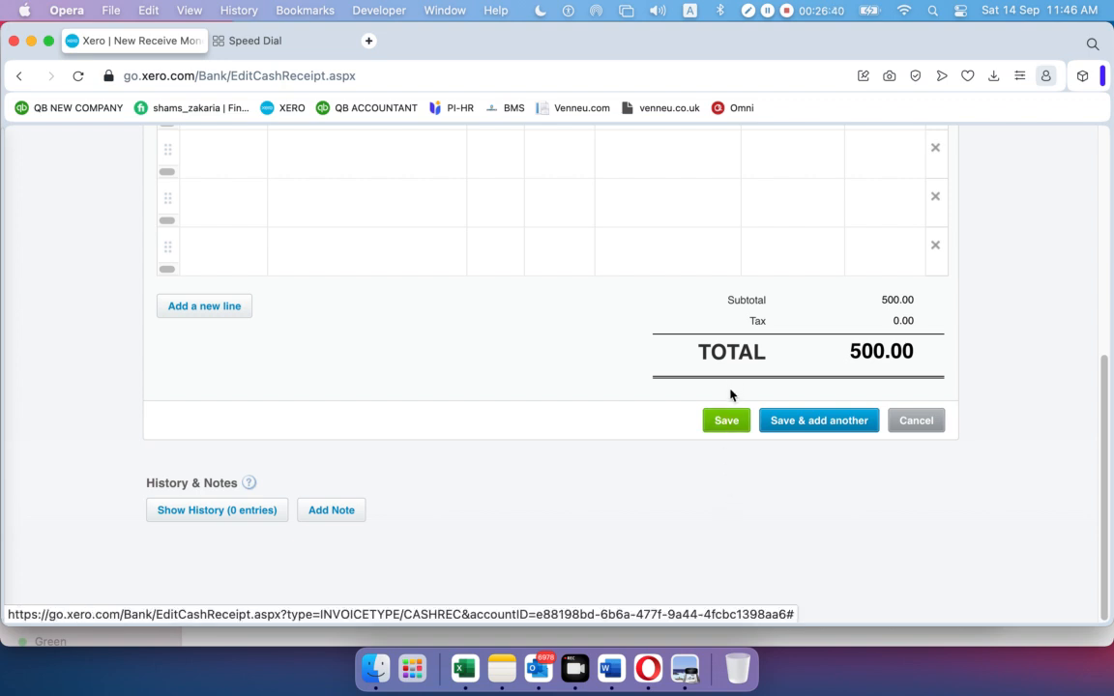
left_click(727, 424)
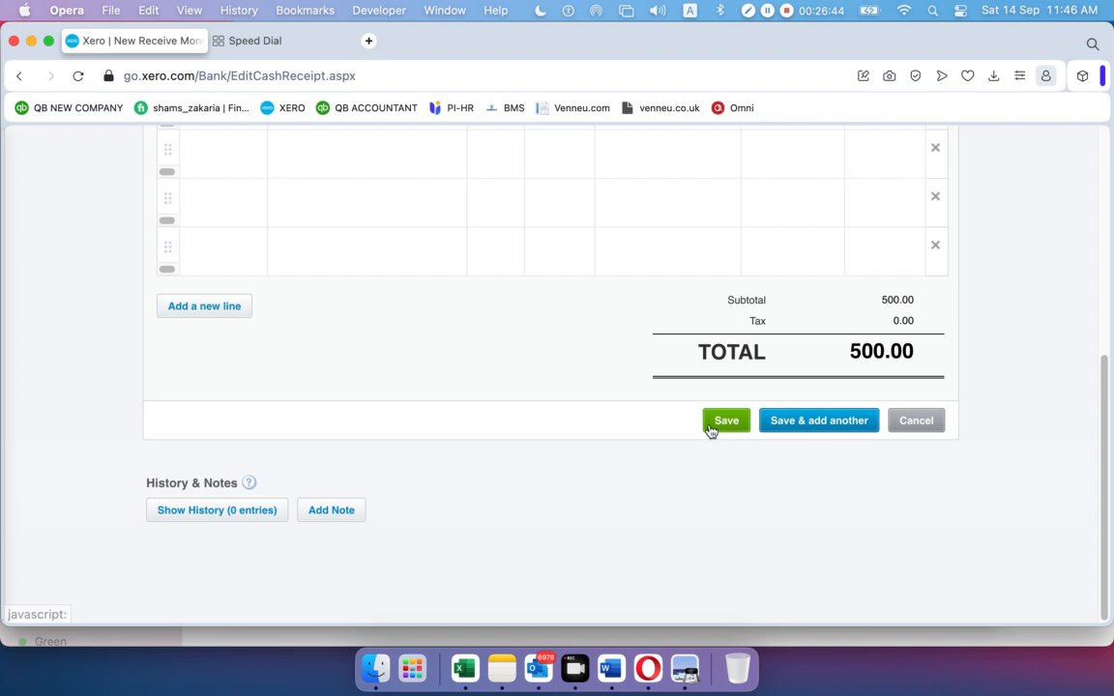
left_click(718, 422)
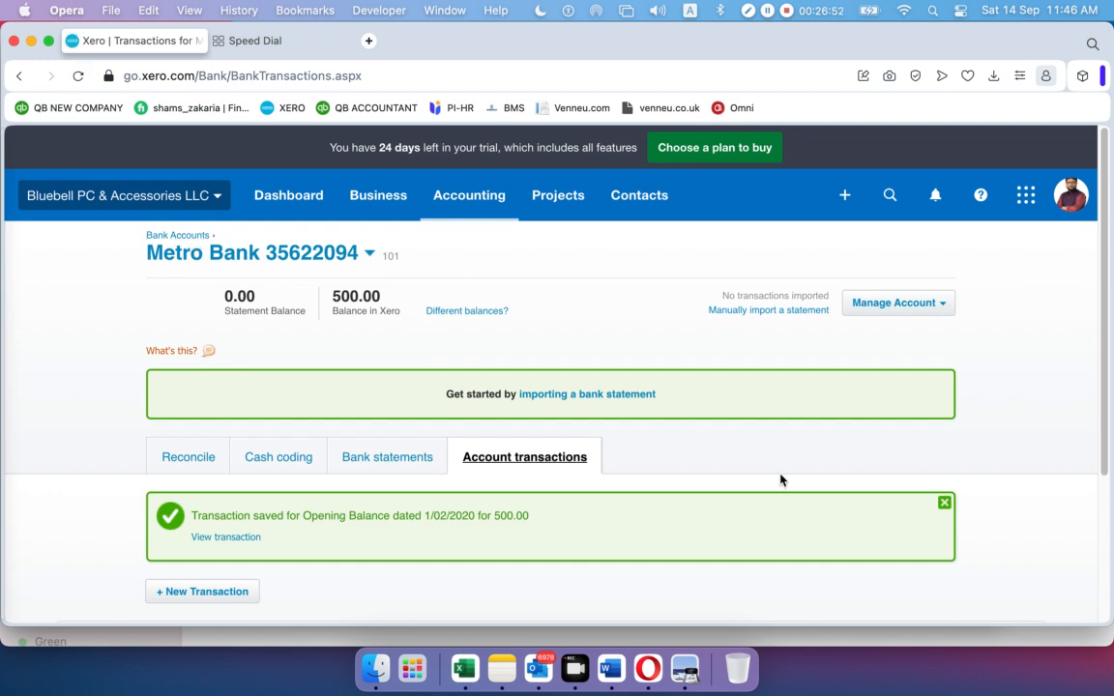
left_click(944, 503)
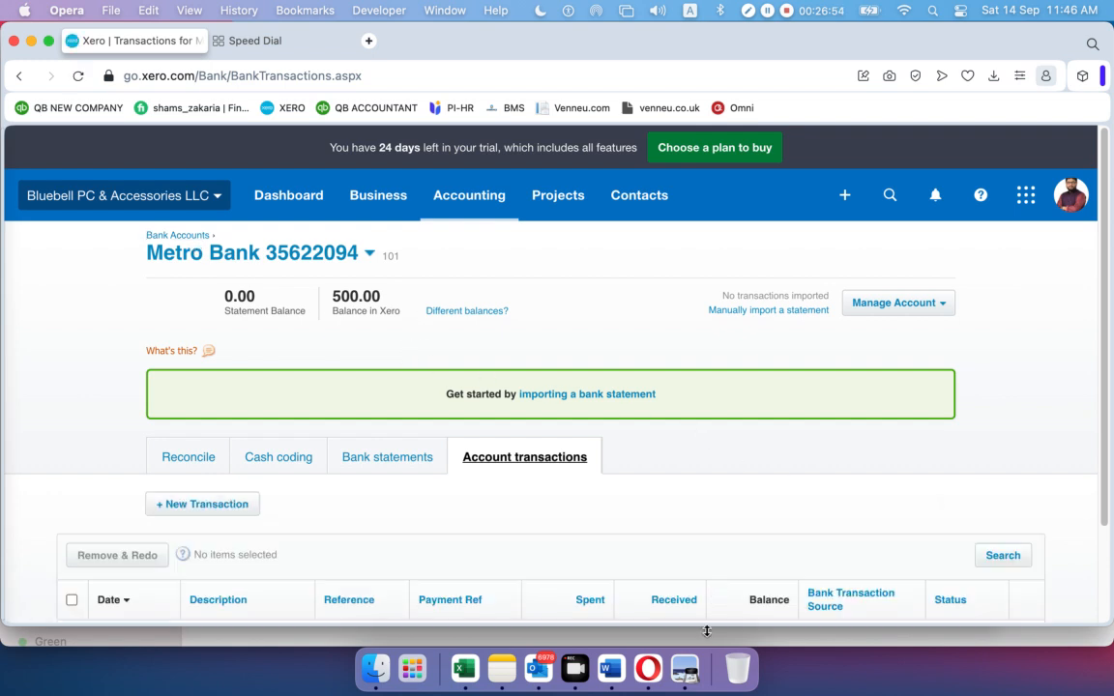
left_click(684, 667)
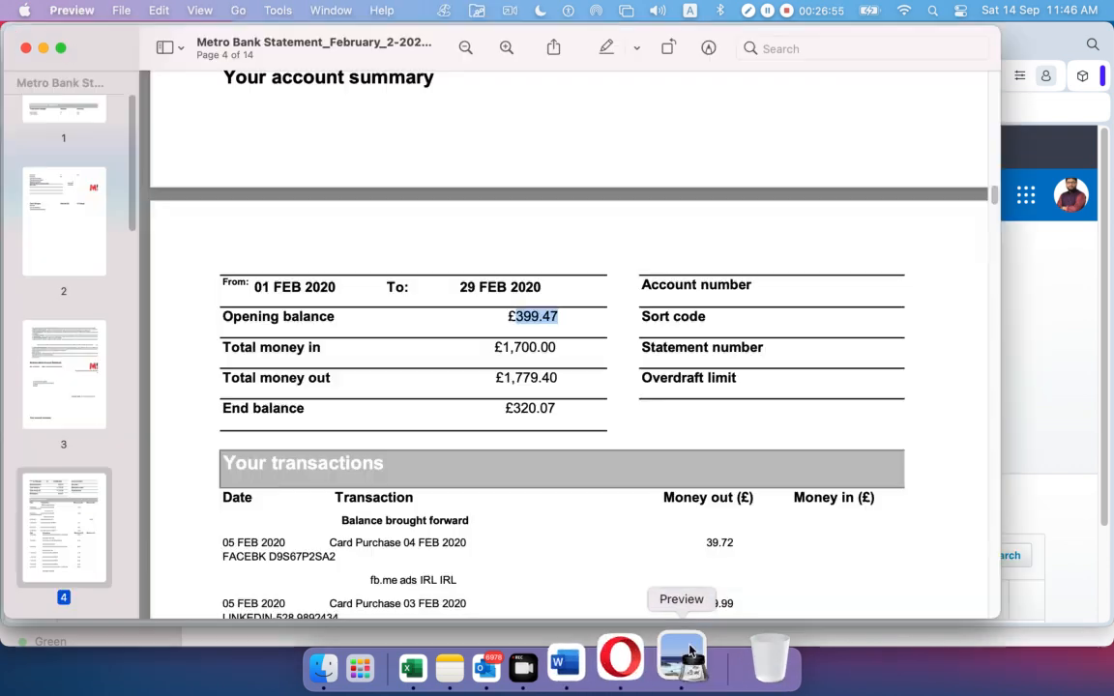
Select the statement's £399.47 opening balance, then minimise Preview back to Xero
left_click(516, 319)
left_click_drag(516, 320, 549, 328)
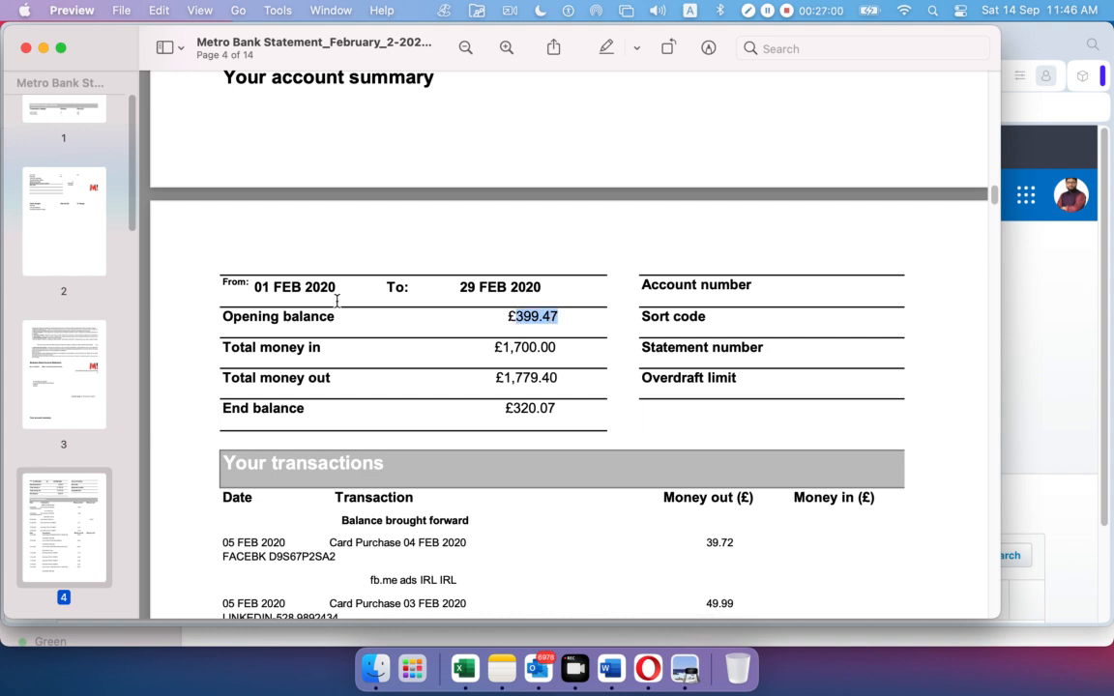
left_click(42, 49)
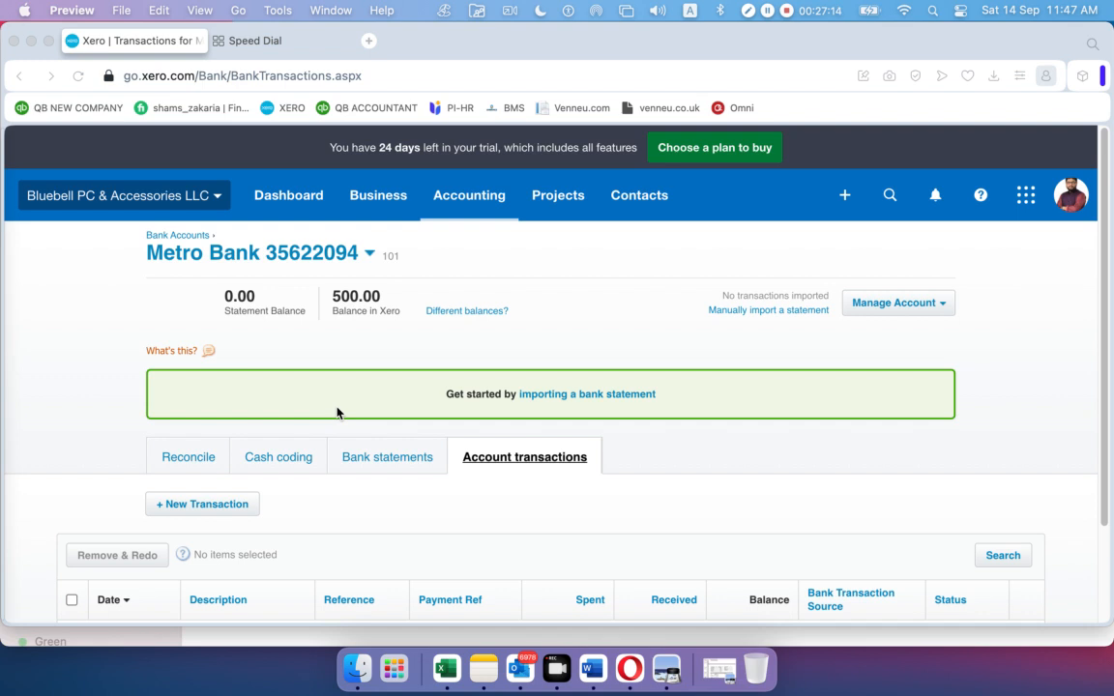
Return to the Bank Accounts list and recheck the statement PDF in Preview
left_click(195, 238)
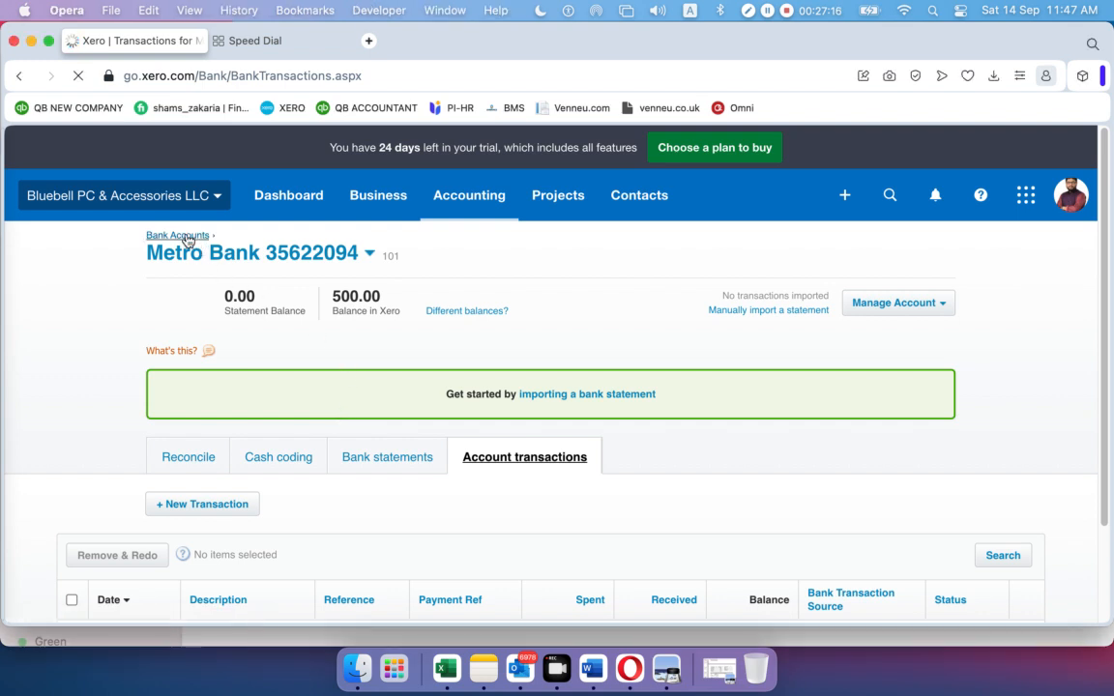
scroll(486, 393, "down", 1)
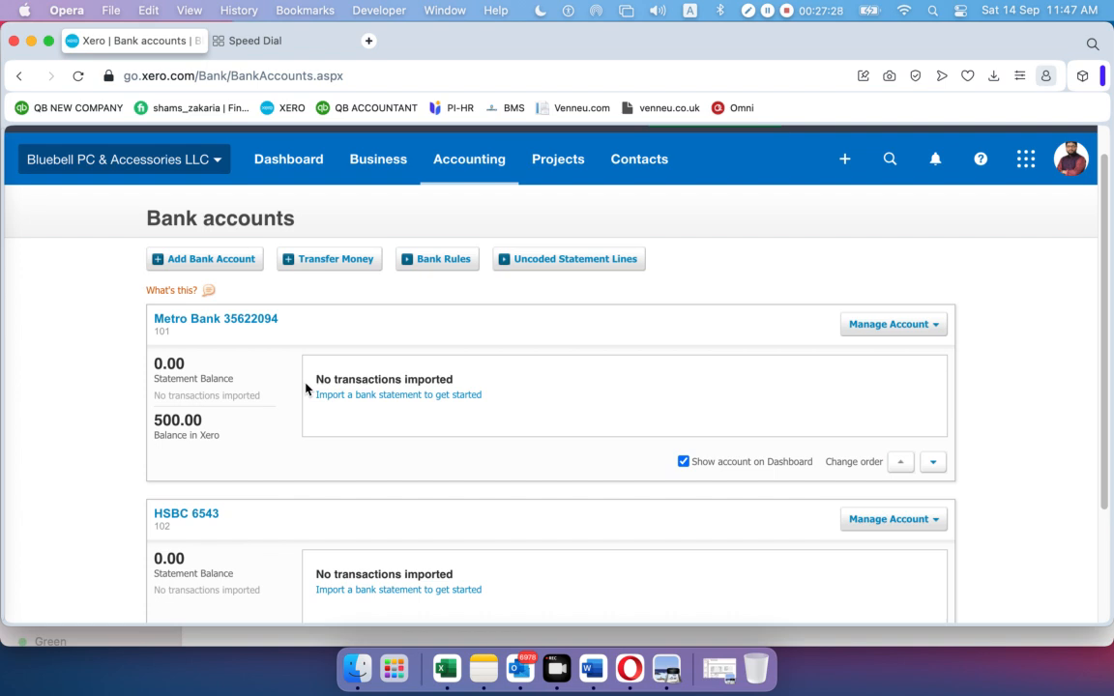
scroll(331, 454, "down", 2)
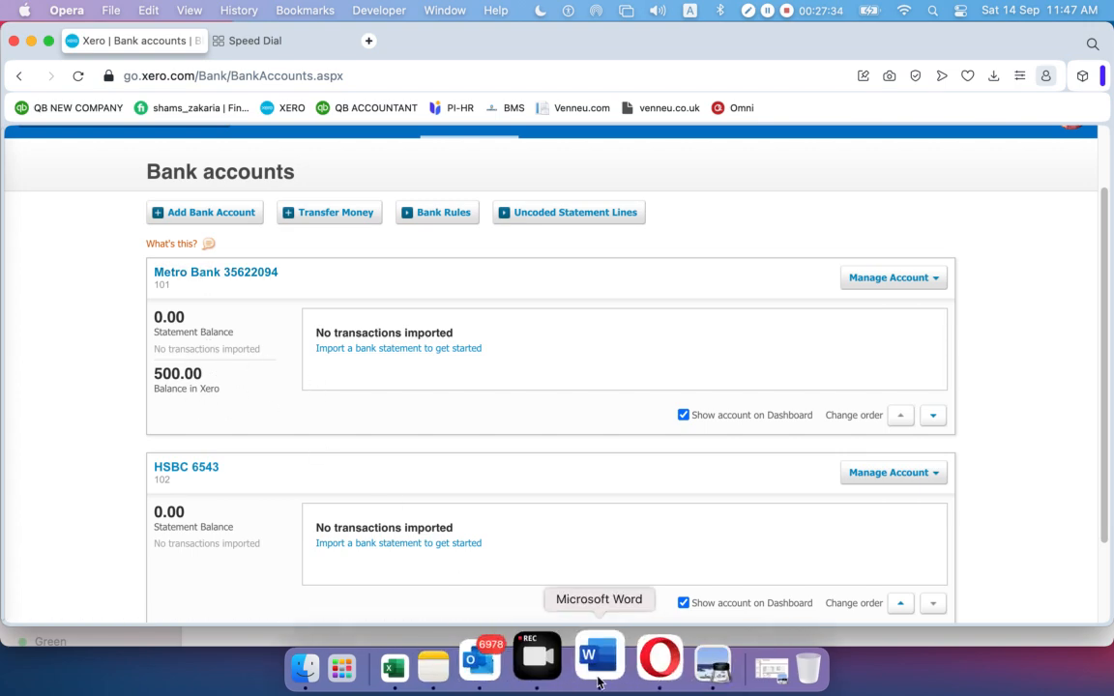
left_click(731, 669)
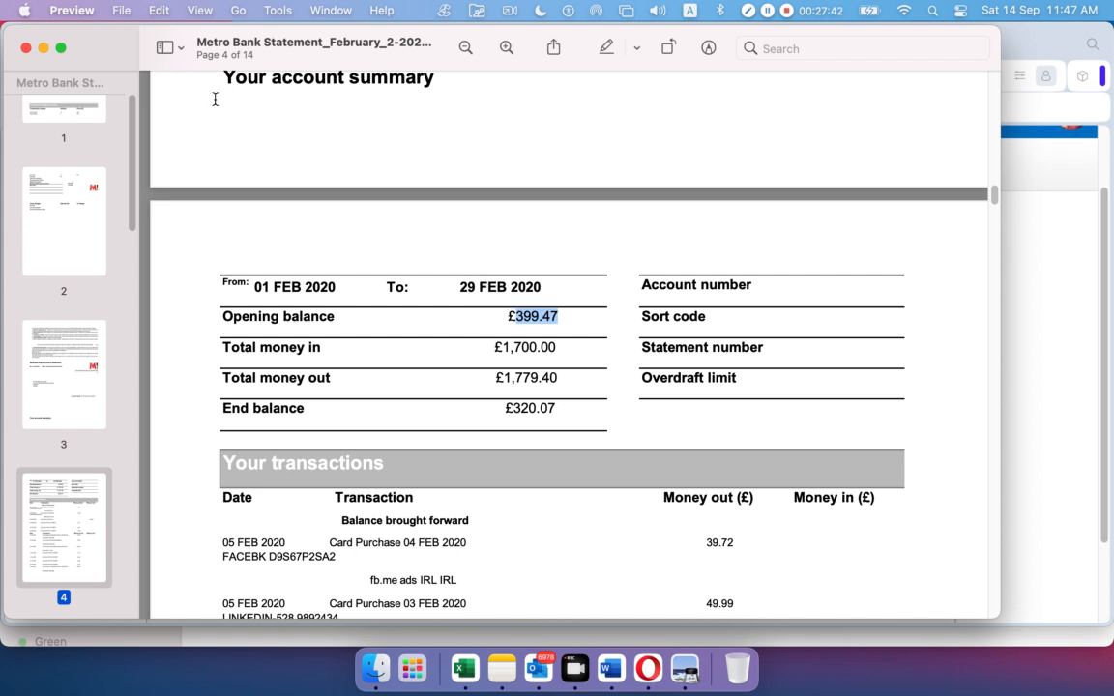
left_click(44, 48)
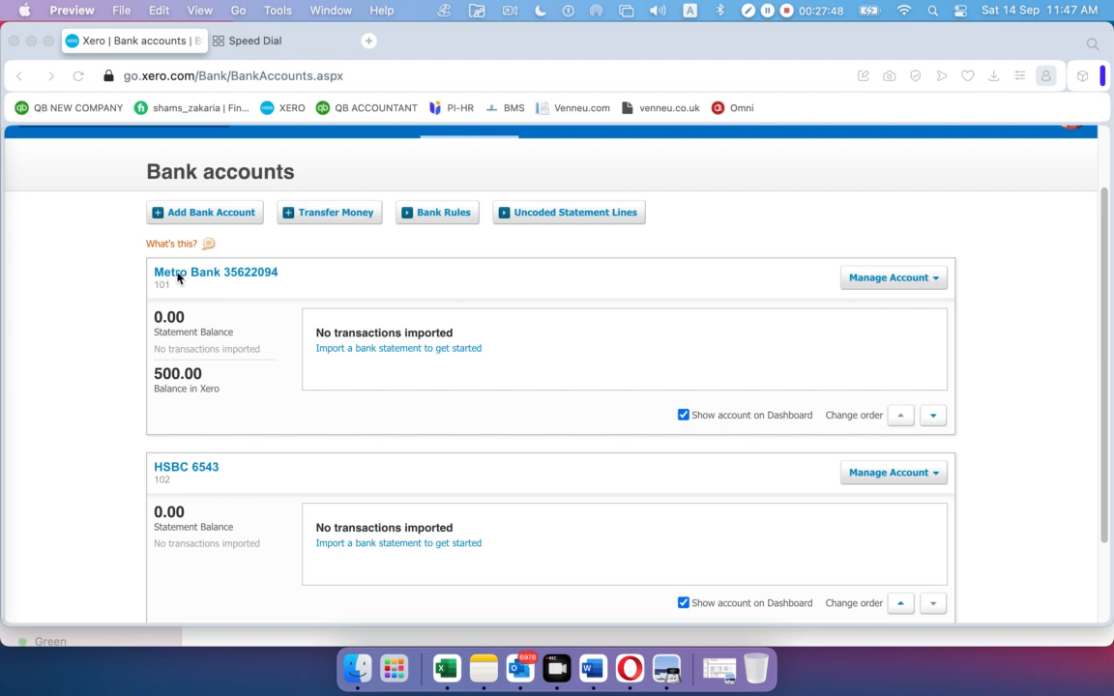
left_click(234, 277)
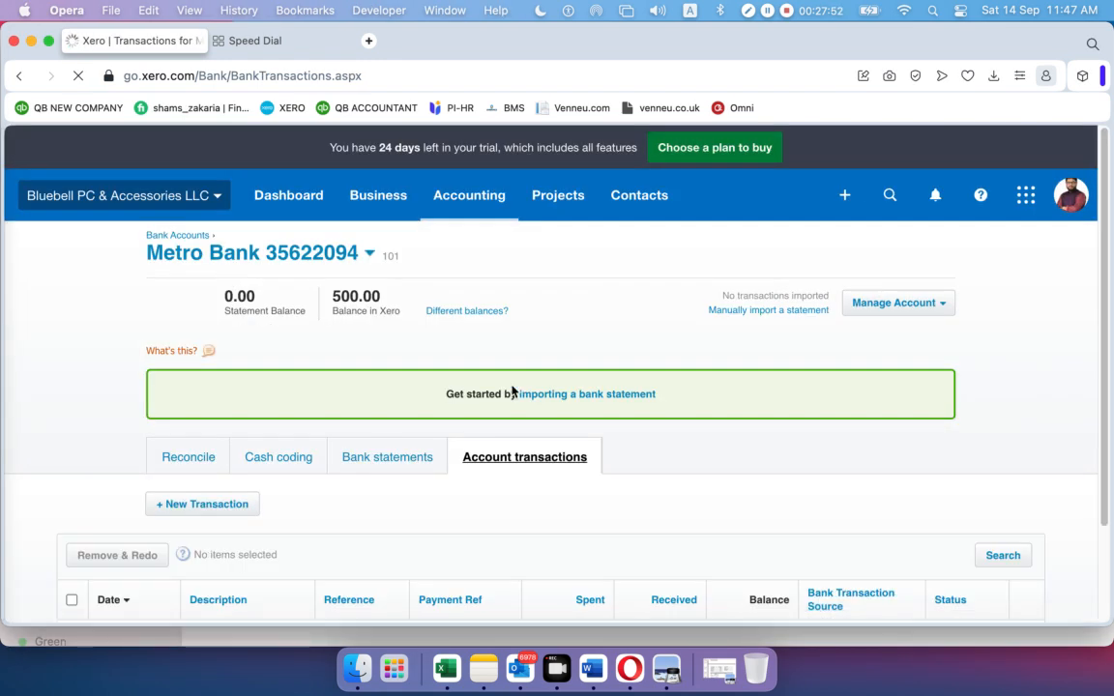
scroll(513, 387, "down", 3)
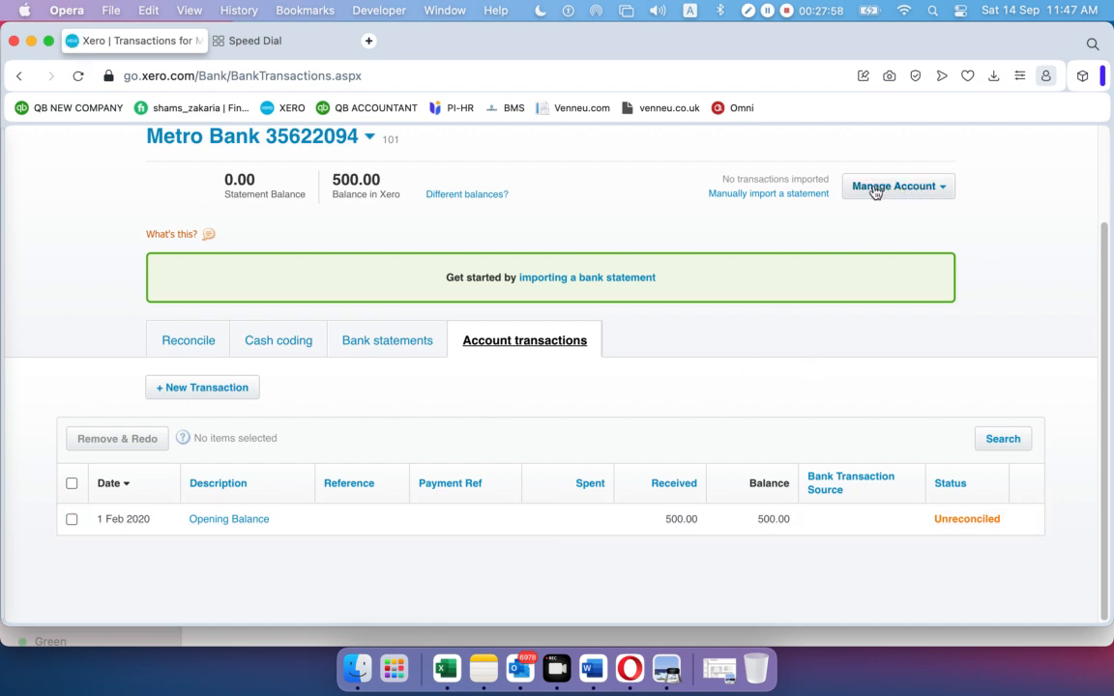
left_click(944, 189)
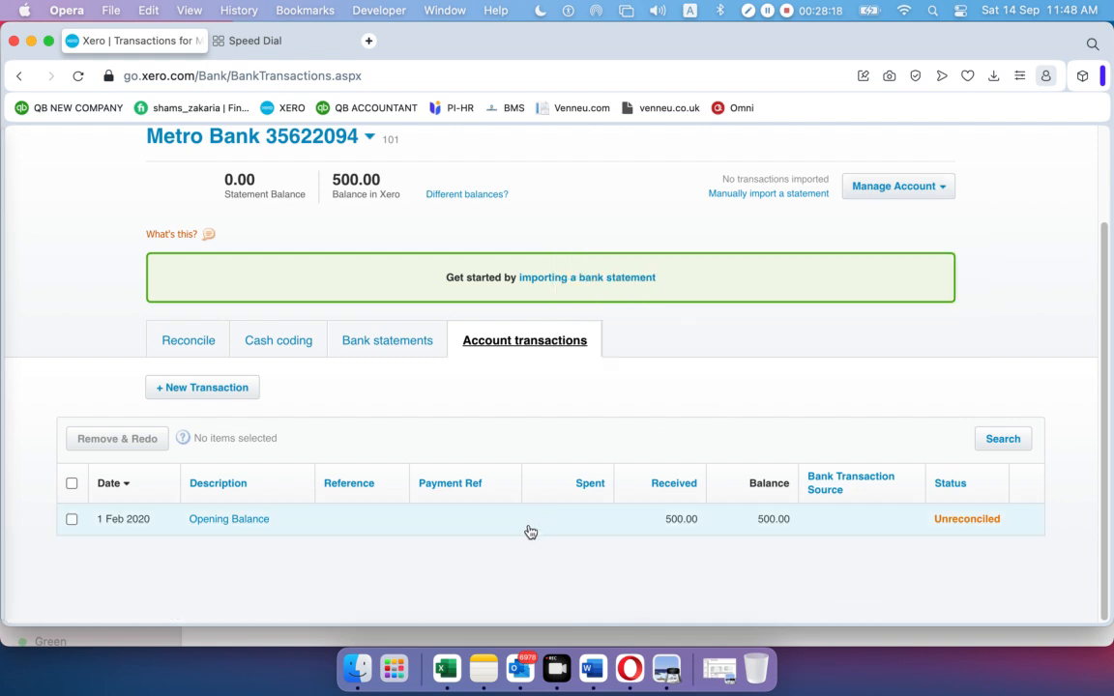
left_click(529, 532)
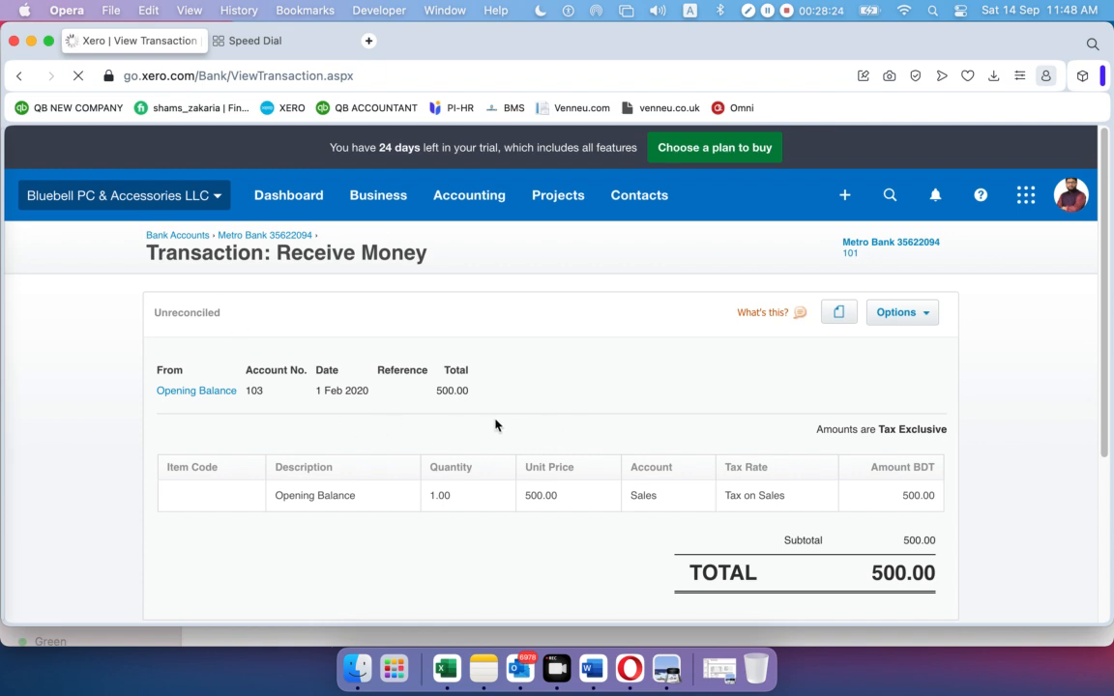
Return via Bank Accounts to Metro Bank's Opening Balance receipt and choose Edit Transaction
left_click(930, 318)
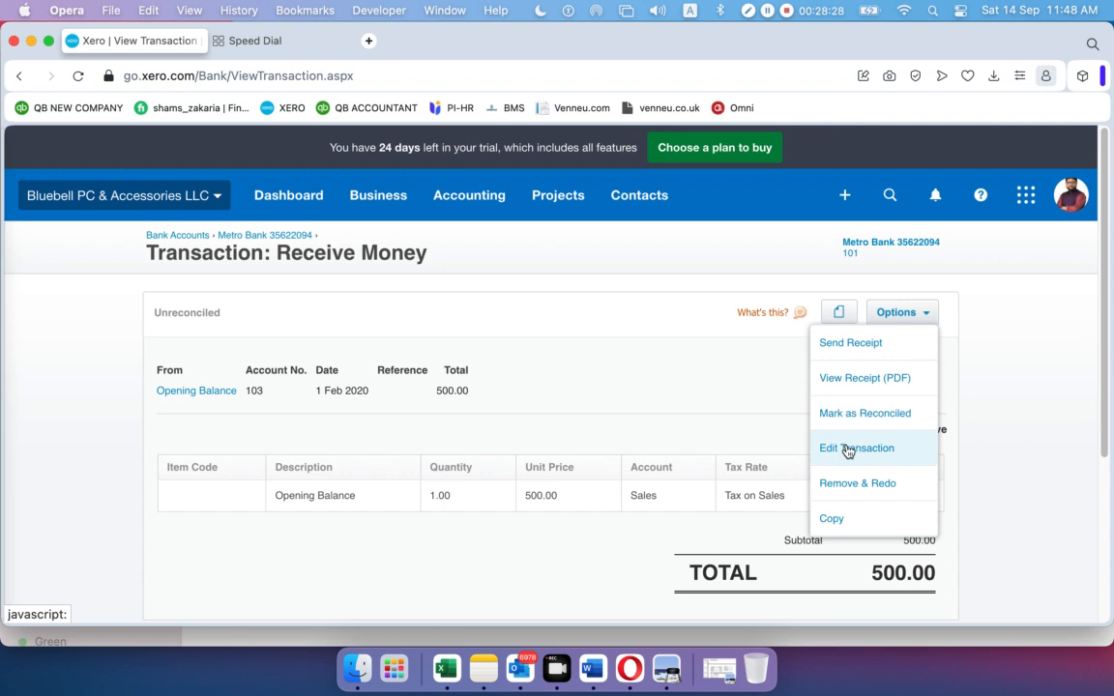
left_click(679, 355)
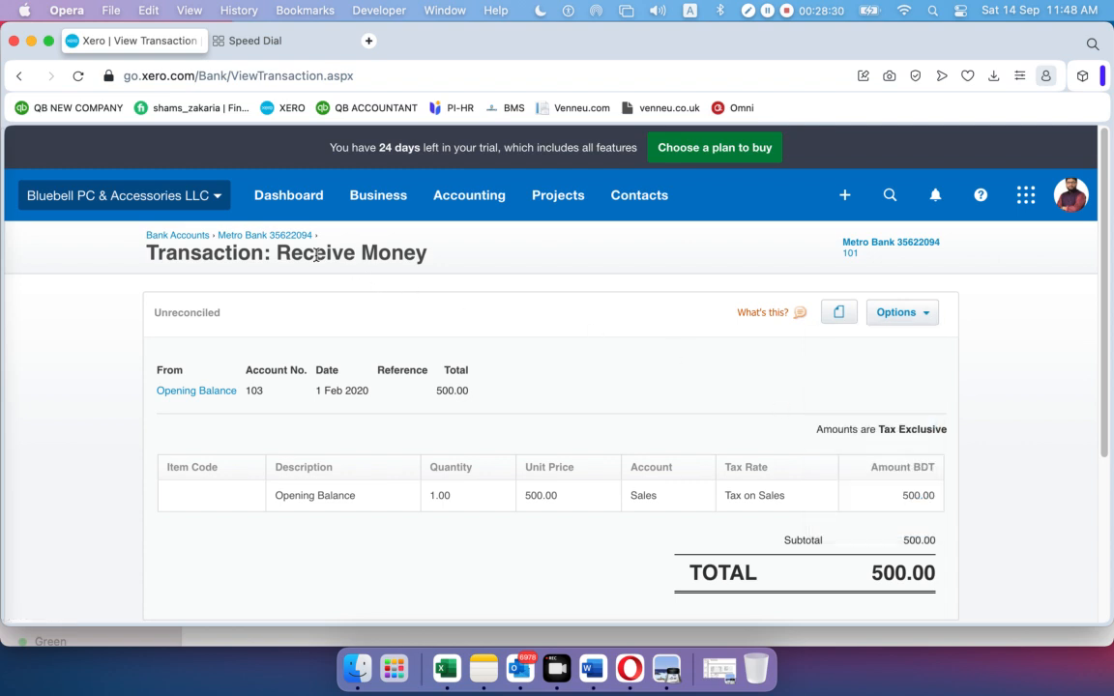
left_click(191, 243)
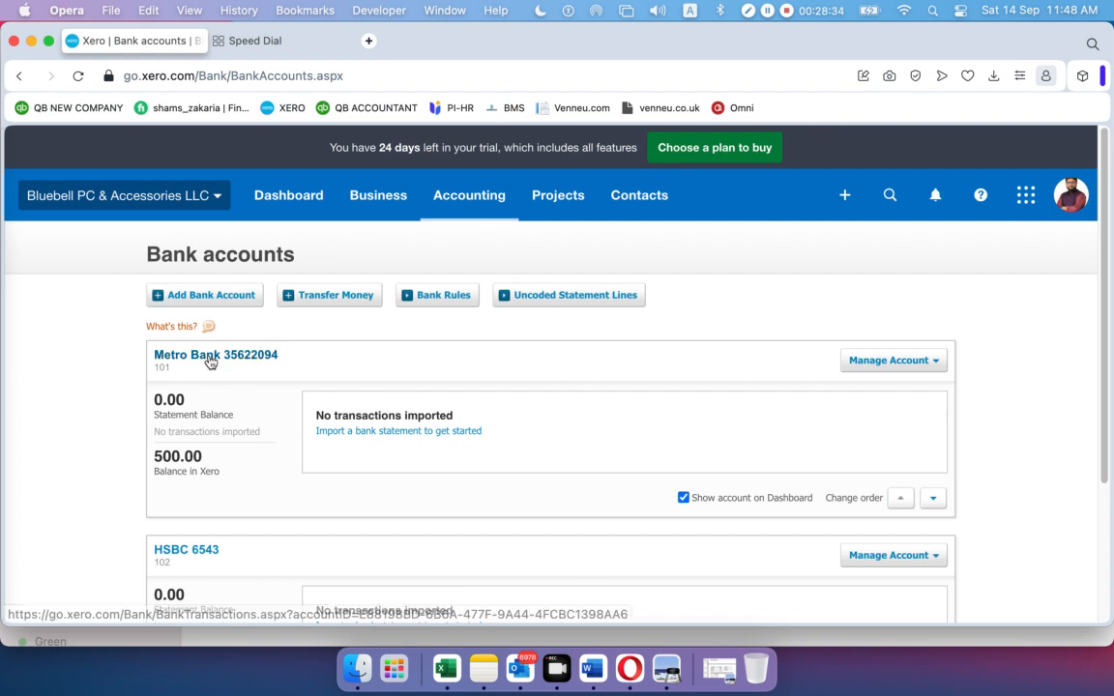
left_click(192, 360)
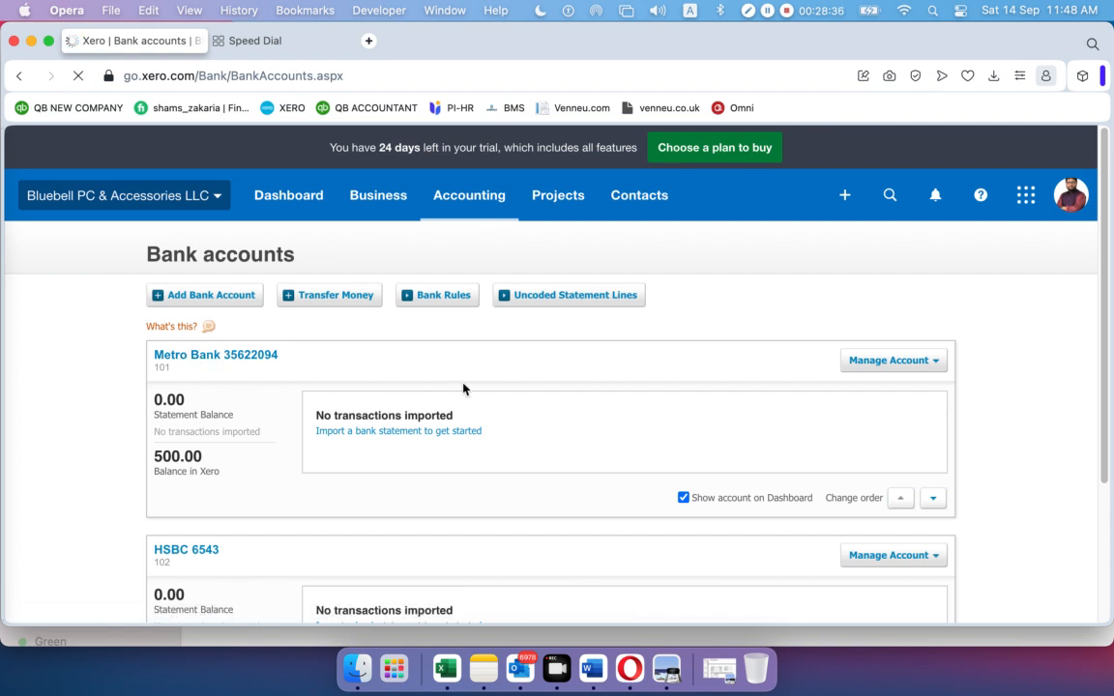
scroll(479, 392, "down", 3)
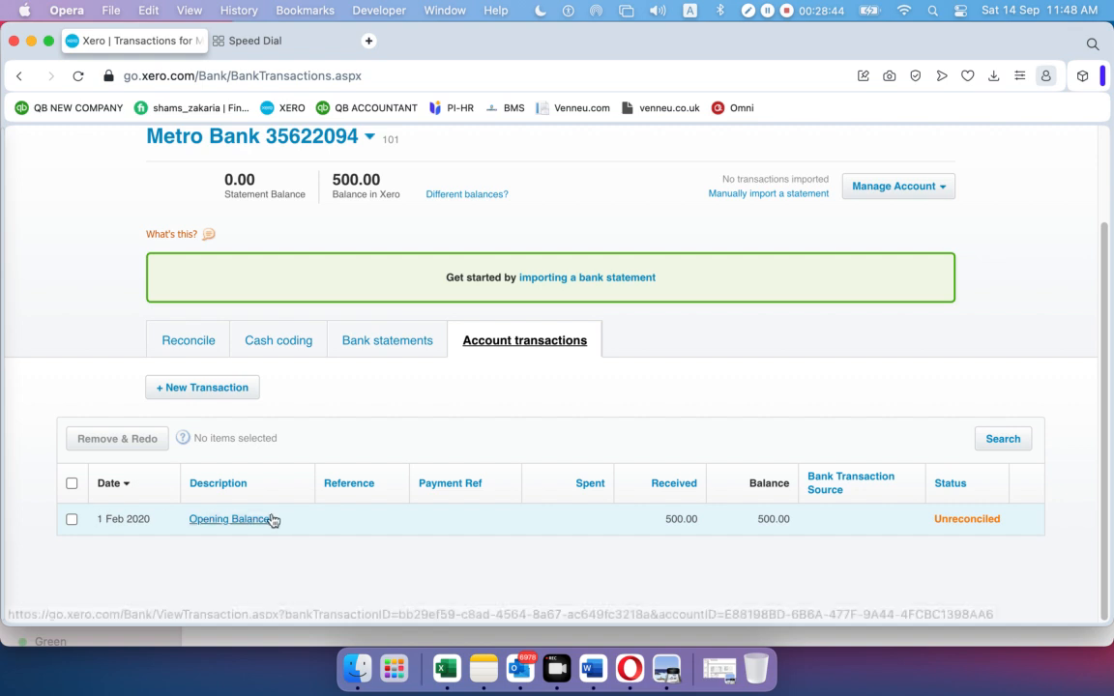
left_click(326, 521)
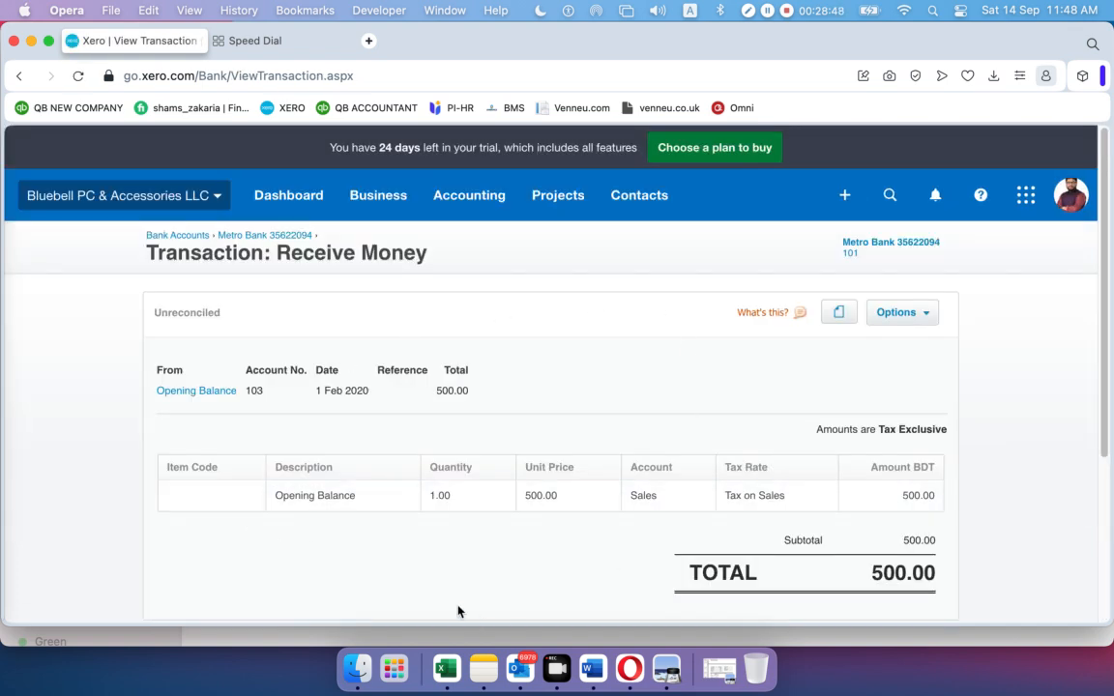
left_click(926, 318)
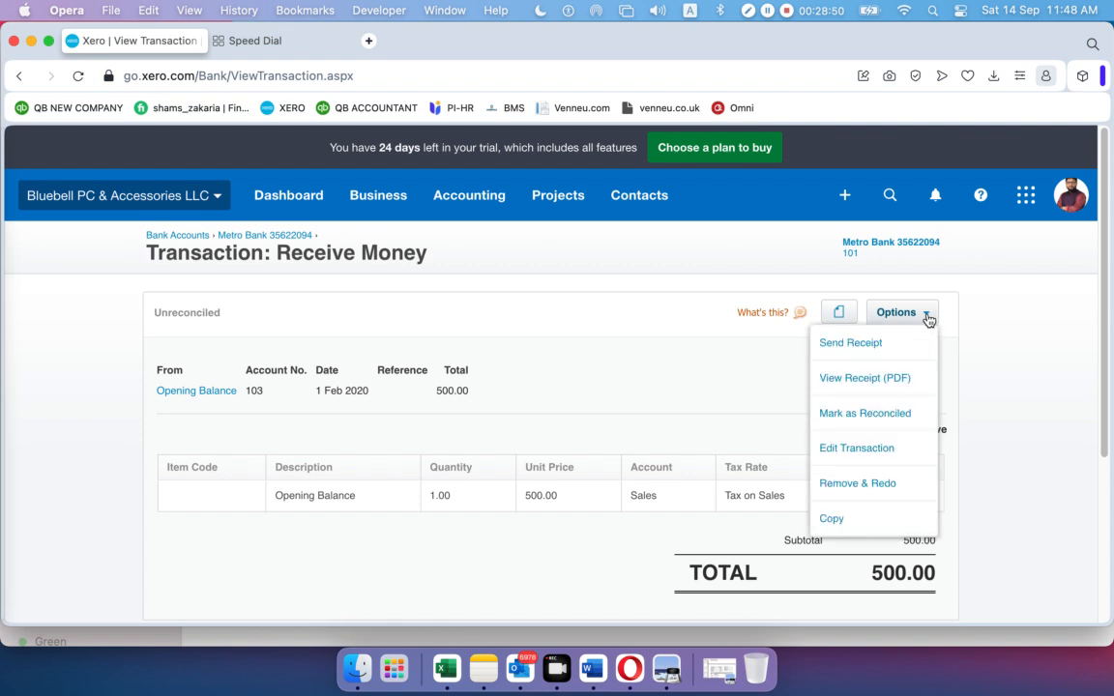
left_click(842, 451)
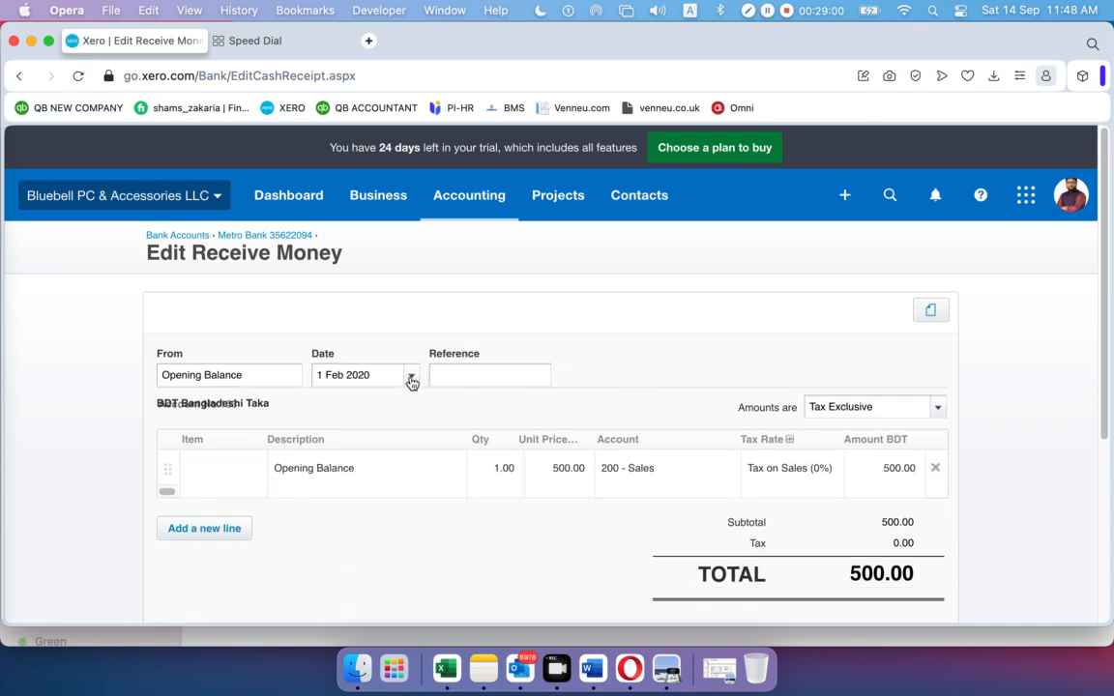
Change the Opening Balance unit price to 399.47 and update the receipt
left_click(570, 471)
type("399.47")
left_click(552, 577)
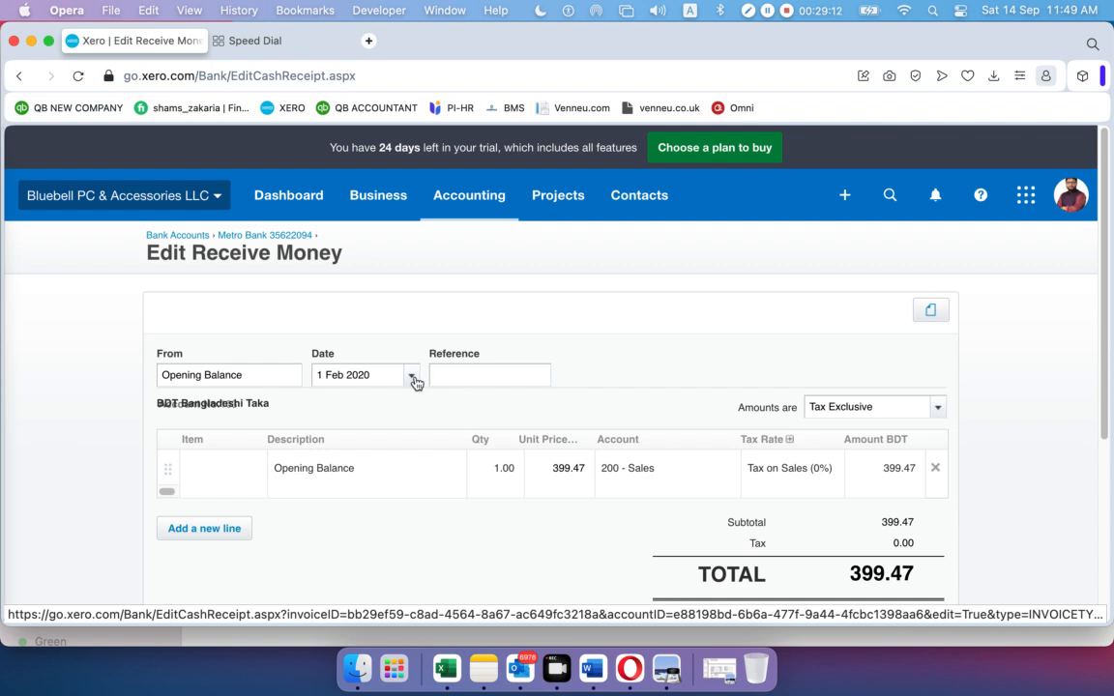
scroll(611, 405, "down", 5)
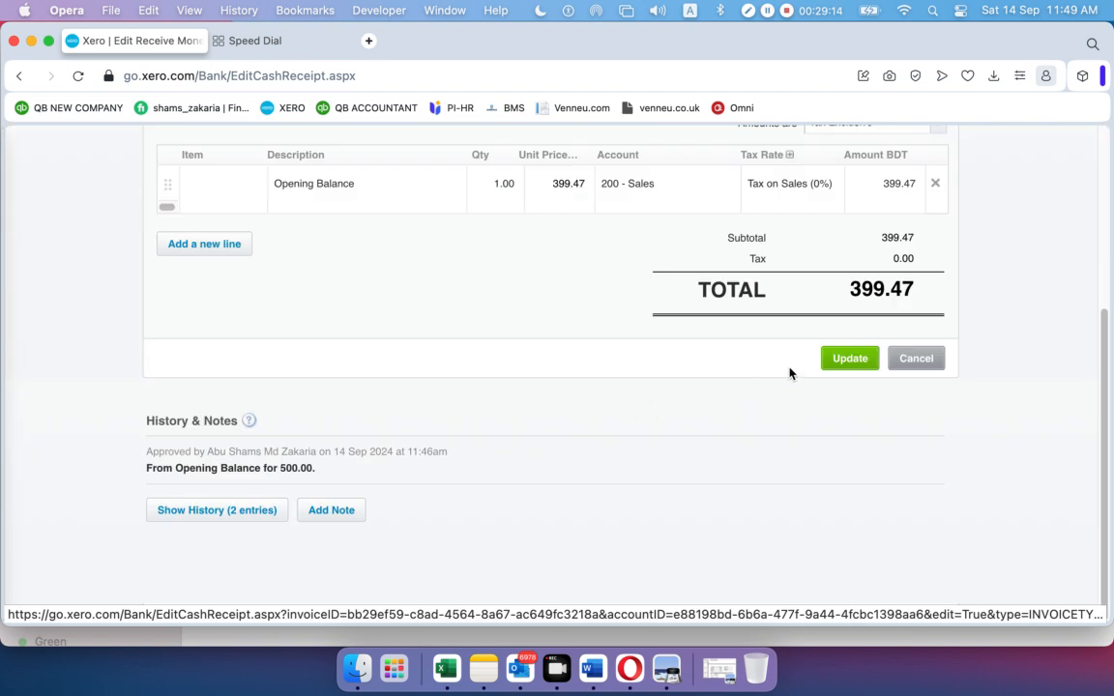
left_click(843, 363)
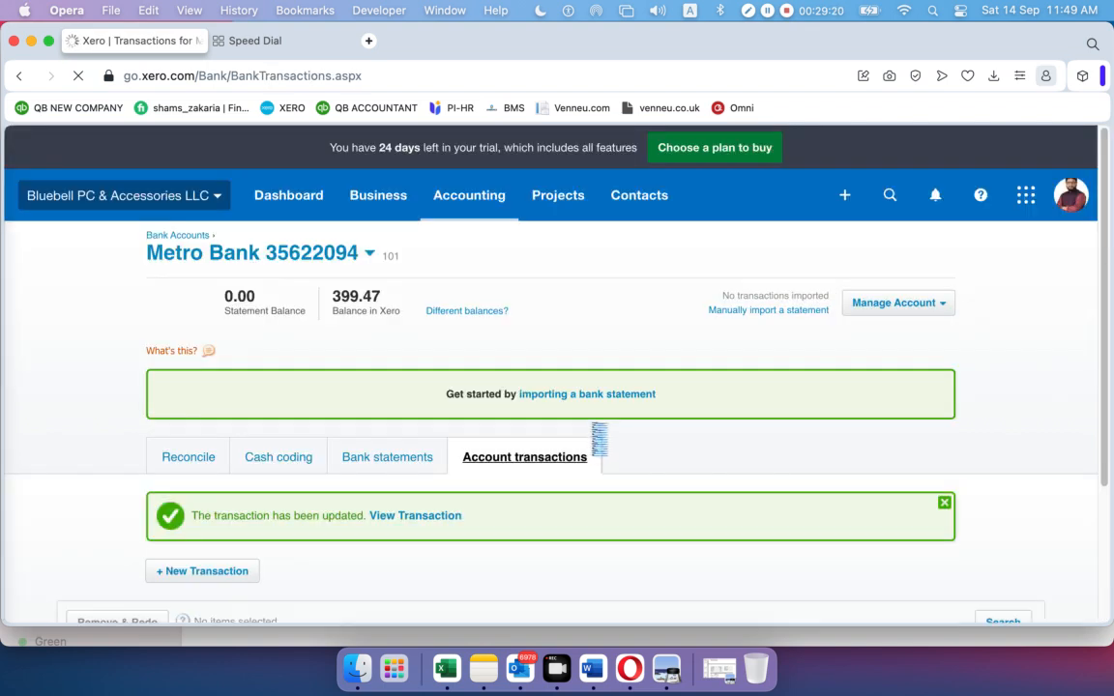
left_click(944, 503)
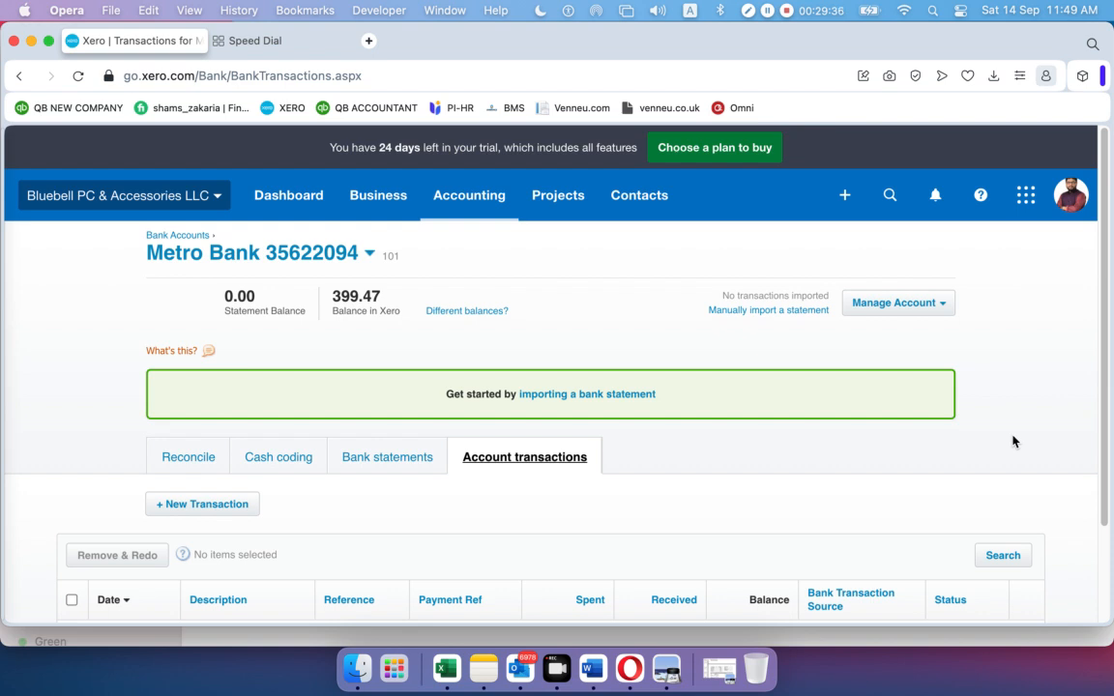
left_click(170, 236)
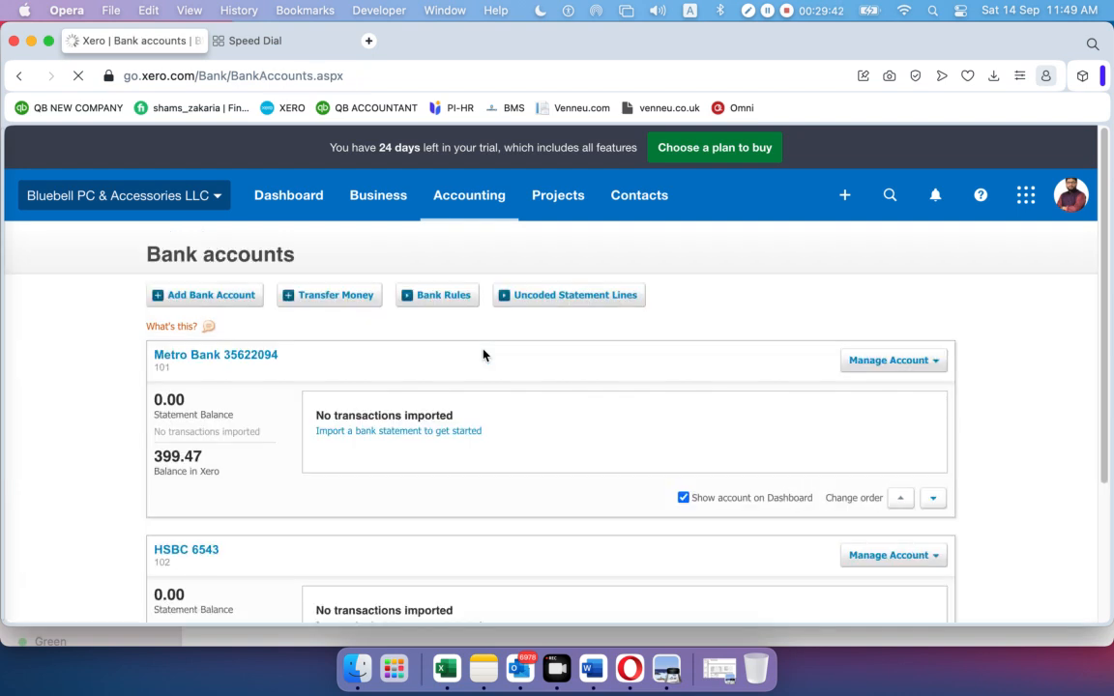
left_click(226, 356)
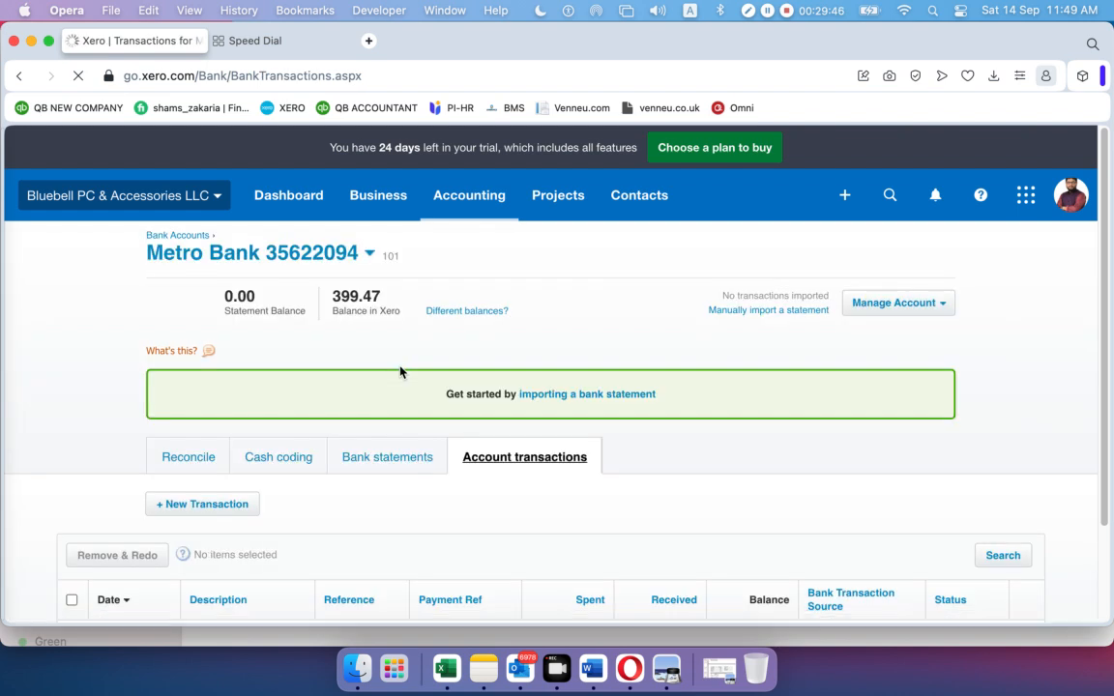
scroll(423, 356, "down", 2)
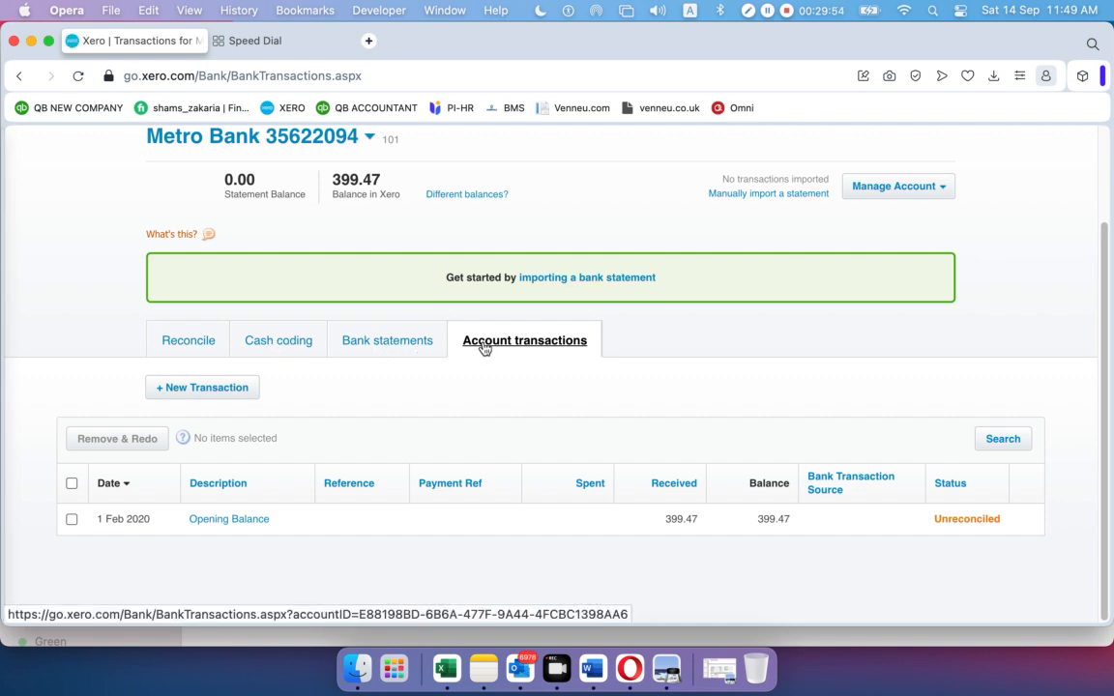
scroll(323, 311, "up", 1)
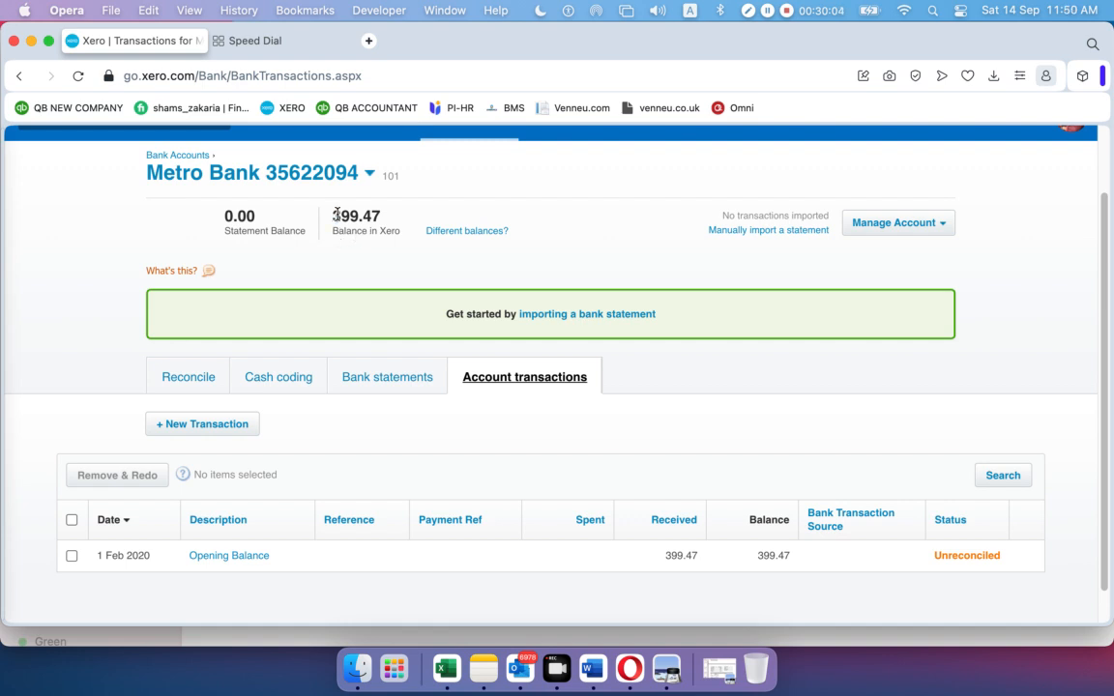
Check the 399.47 balance in the account header and on the opening balance row
left_click_drag(334, 221, 361, 221)
left_click(393, 220)
scroll(425, 450, "down", 1)
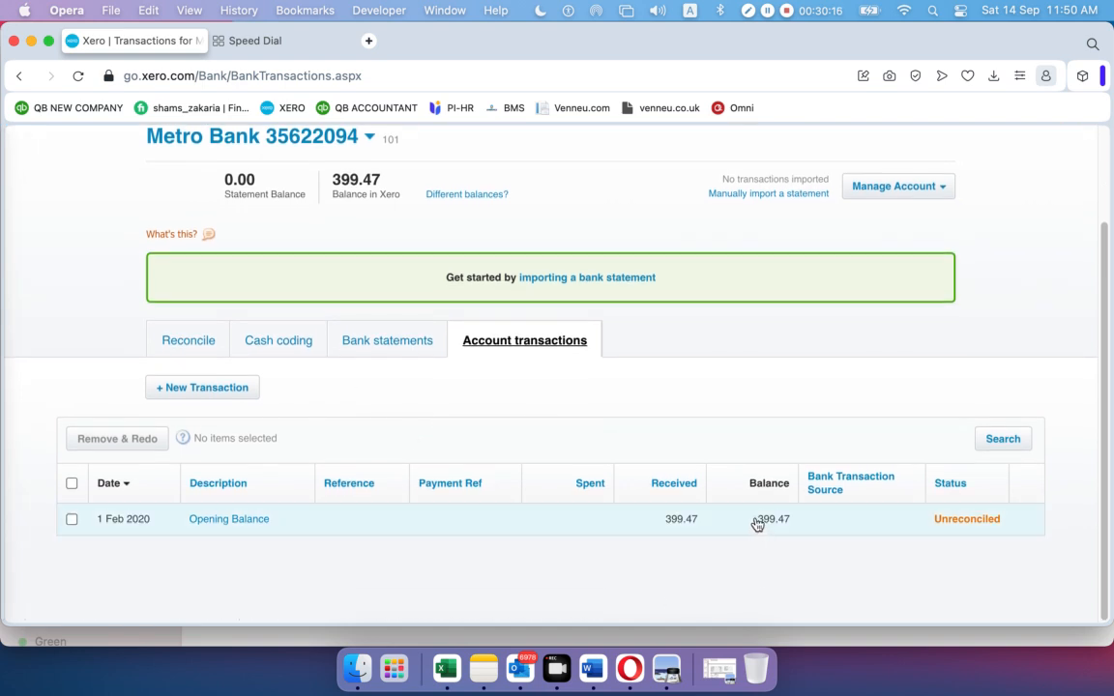
left_click_drag(758, 520, 798, 524)
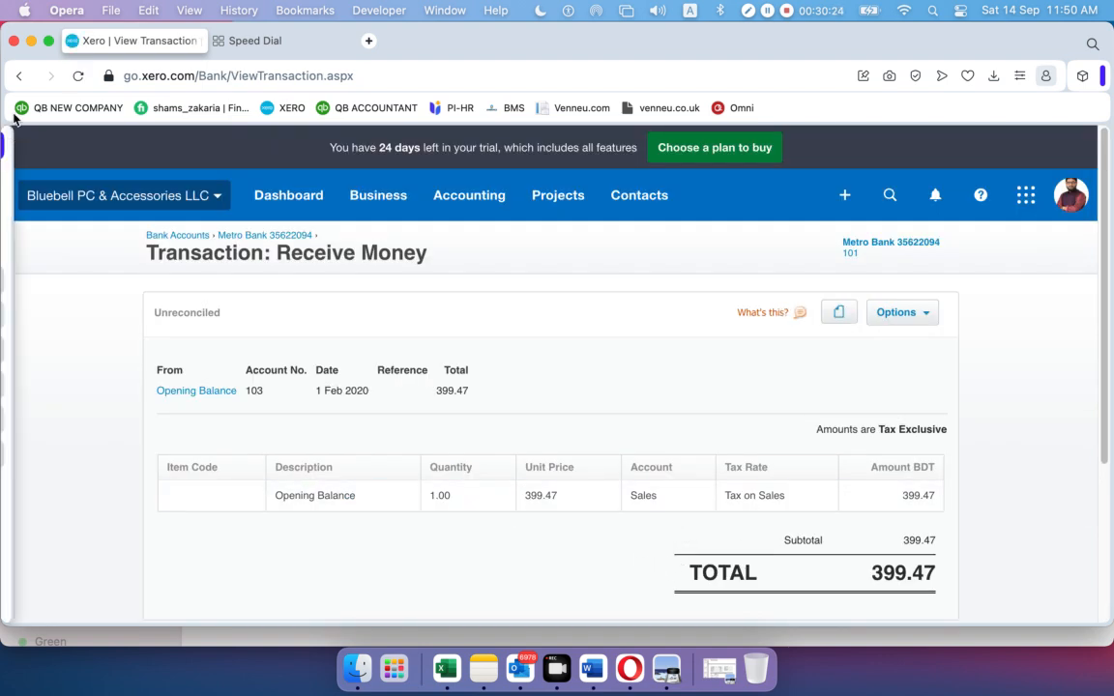
Go back to Metro Bank's transactions and view its Bank statements, which show no lines
left_click(21, 80)
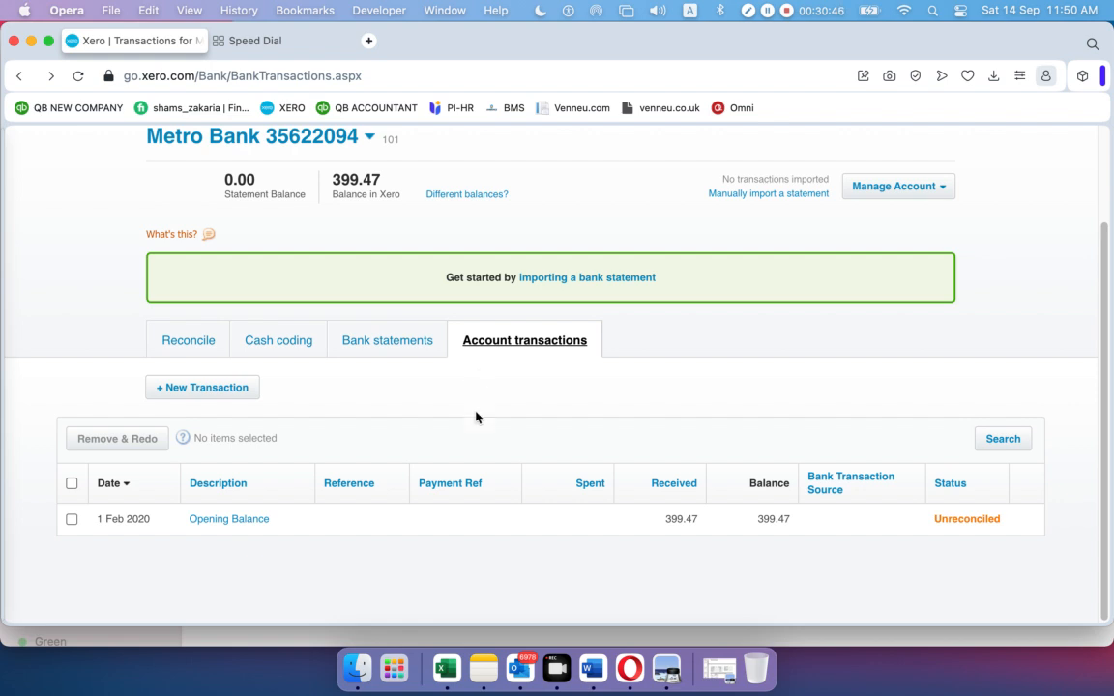
left_click(383, 346)
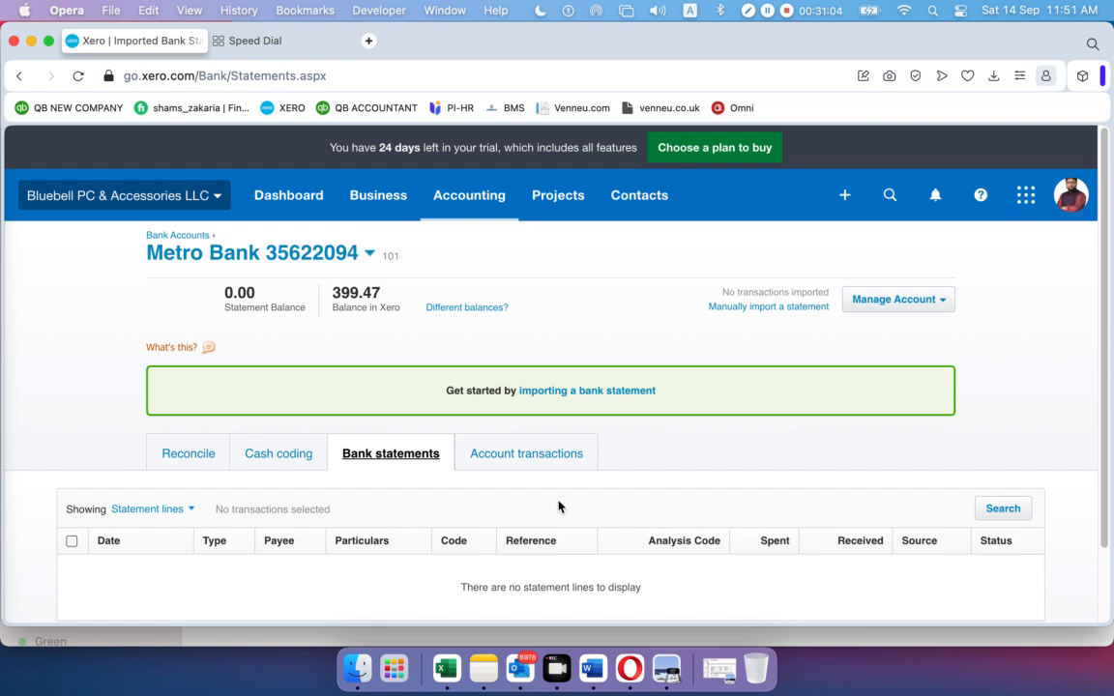
Compare Account transactions with the empty Bank statements, finishing on the 399.47 transaction list
scroll(522, 478, "down", 1)
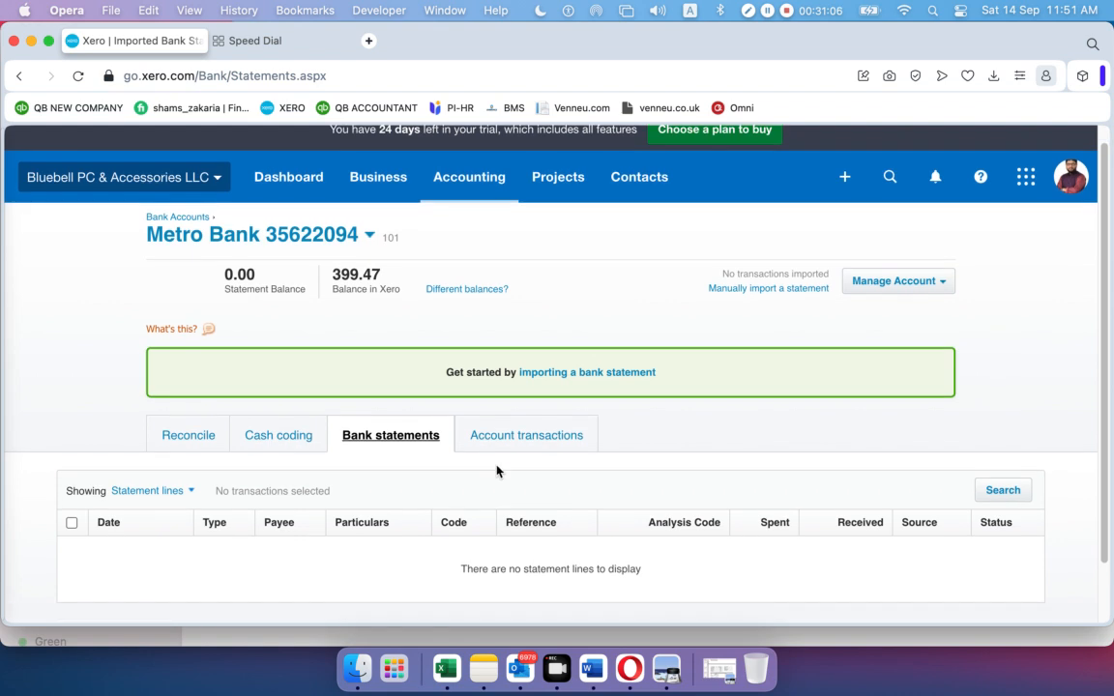
scroll(387, 437, "down", 3)
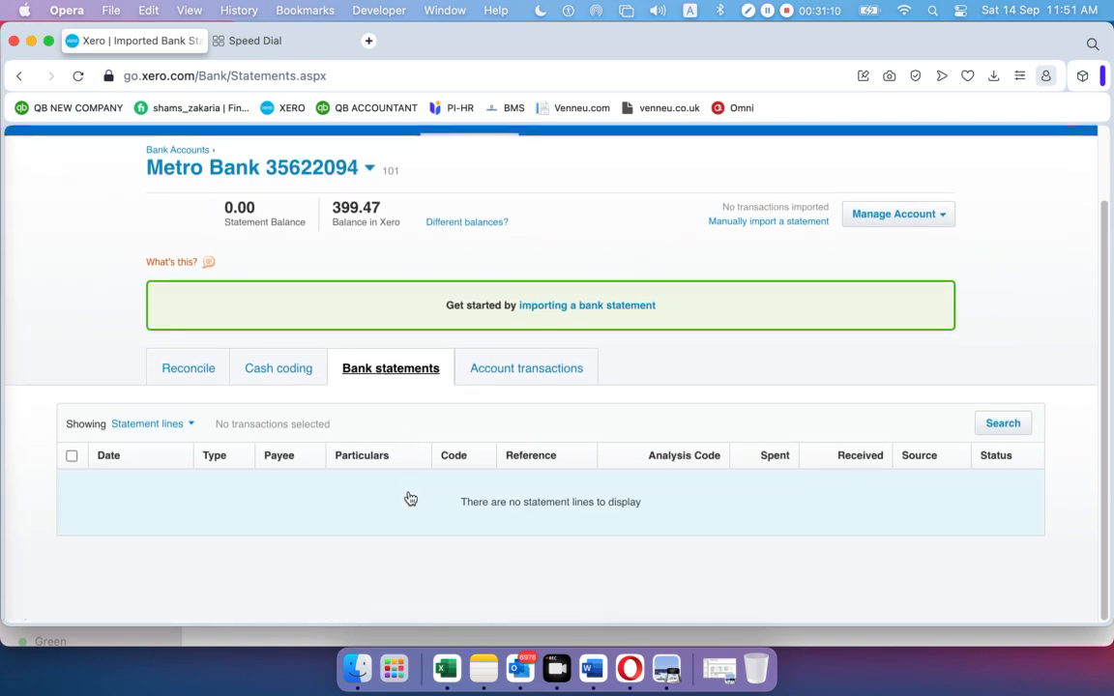
left_click(583, 380)
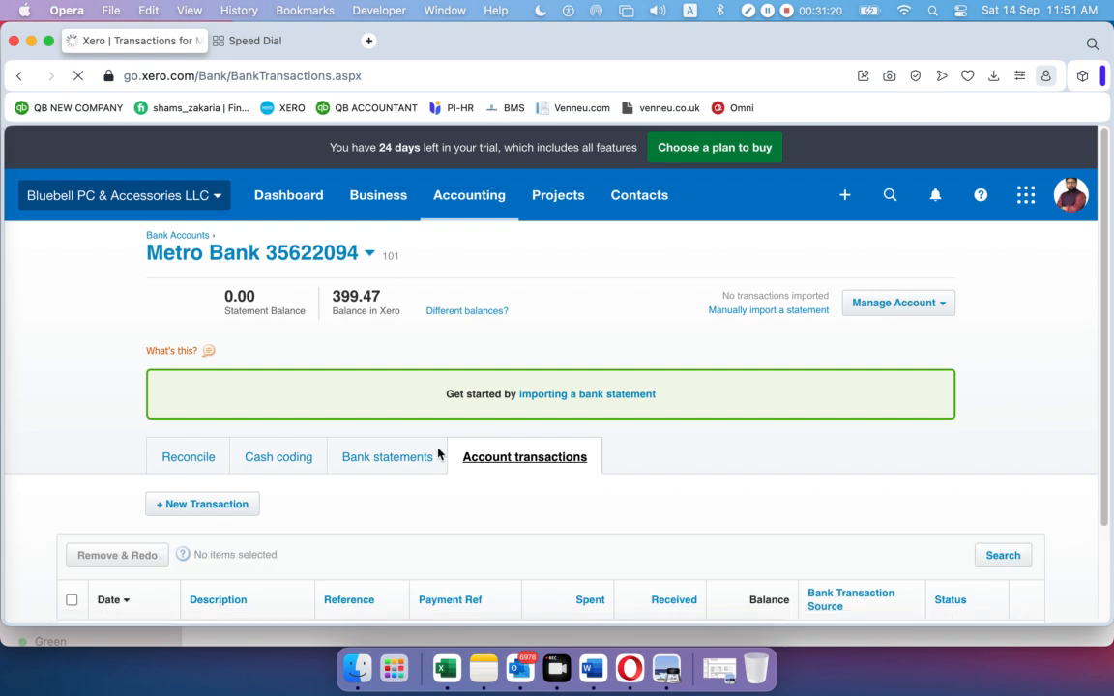
scroll(440, 453, "down", 1)
scroll(440, 454, "down", 3)
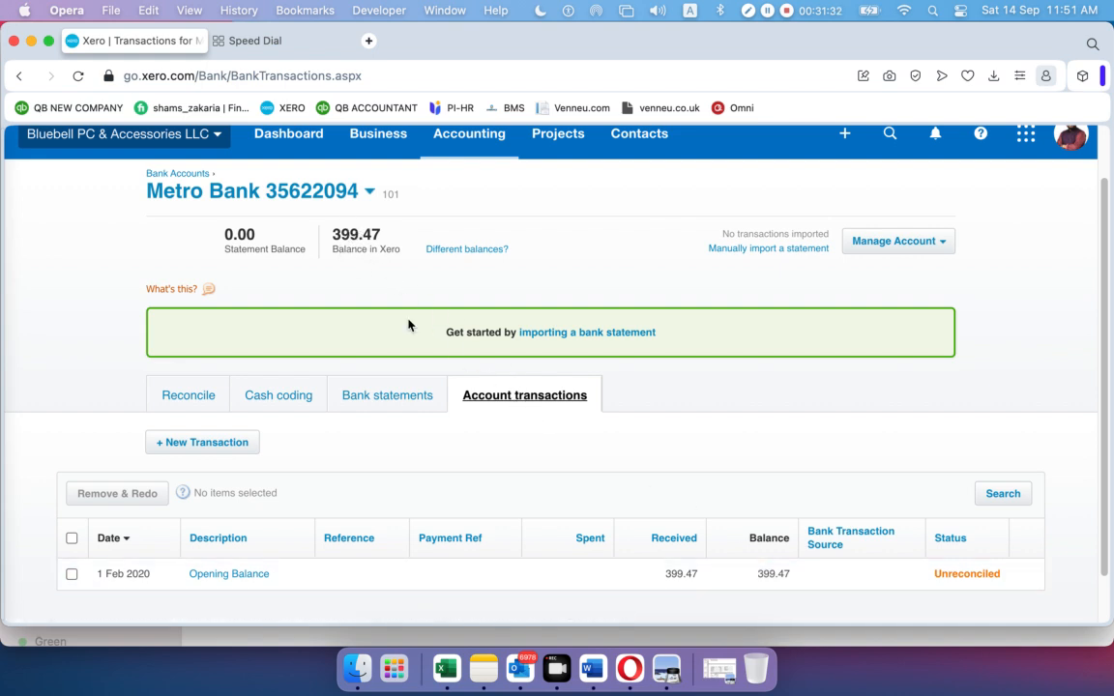
left_click(391, 404)
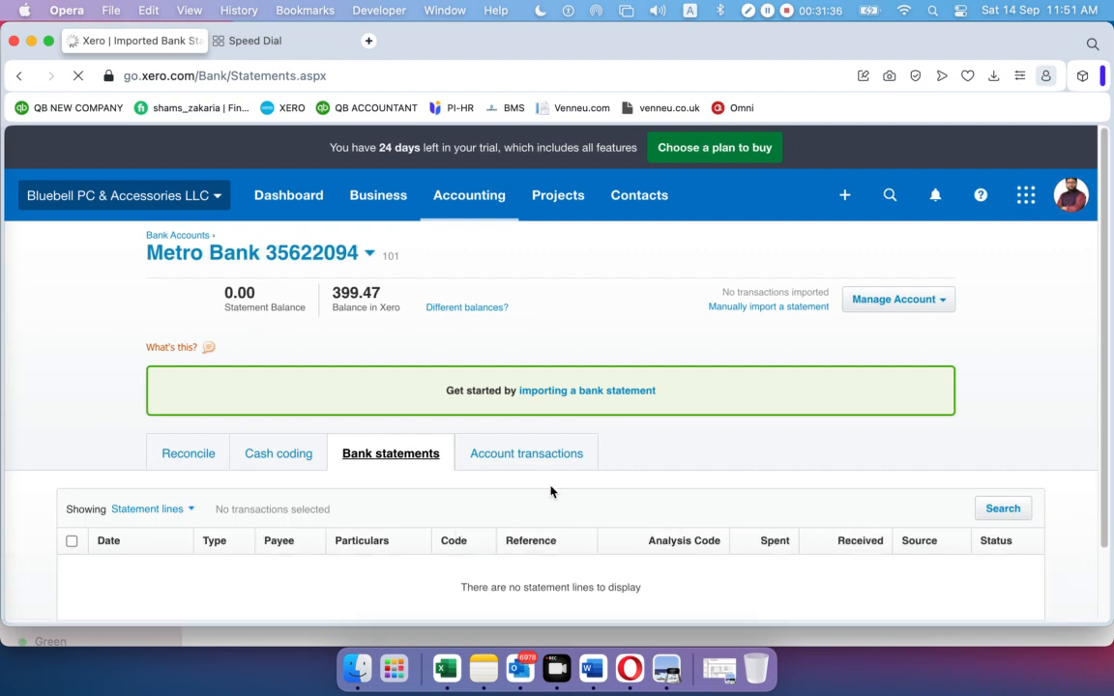
scroll(570, 531, "down", 2)
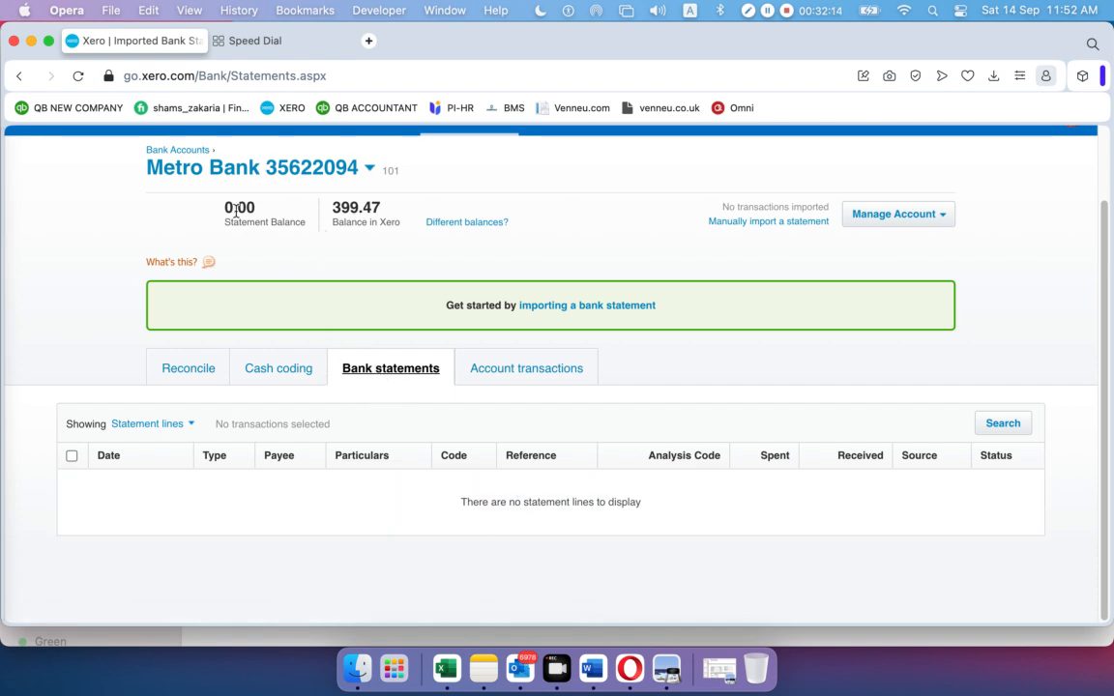
left_click(487, 377)
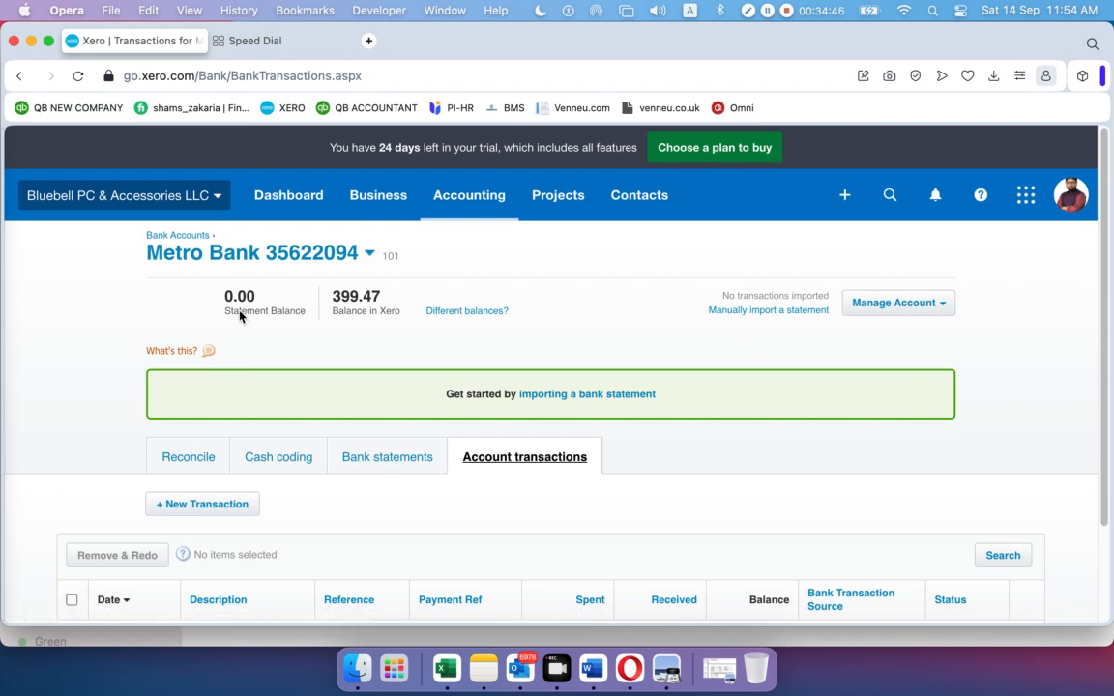
scroll(716, 503, "down", 1)
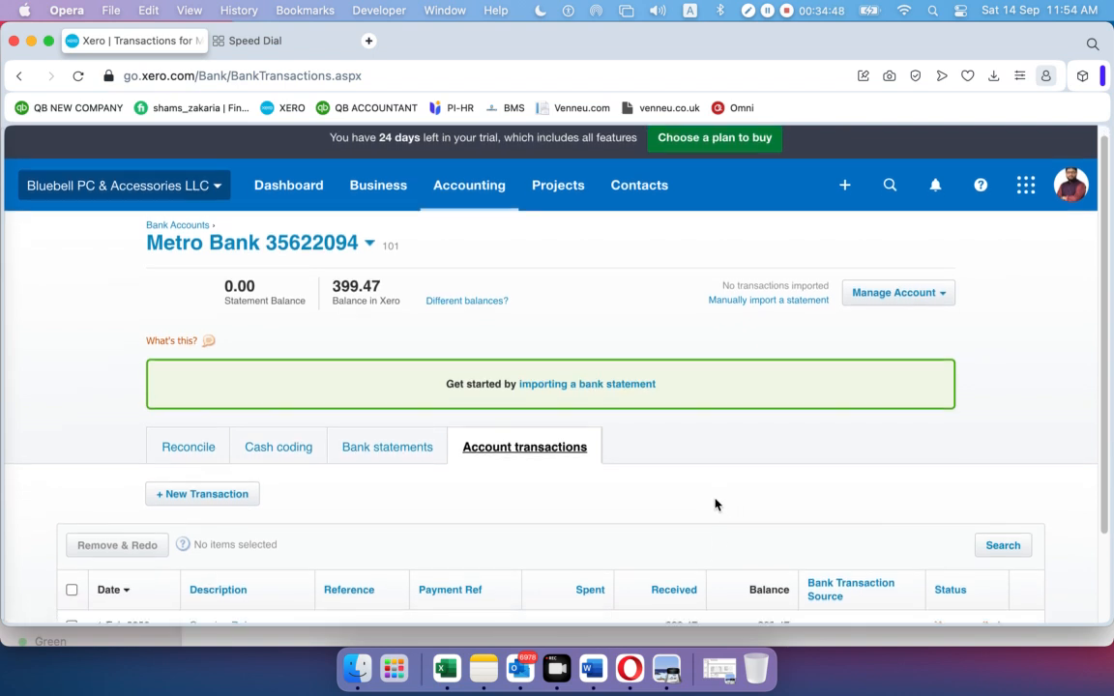
scroll(716, 504, "down", 3)
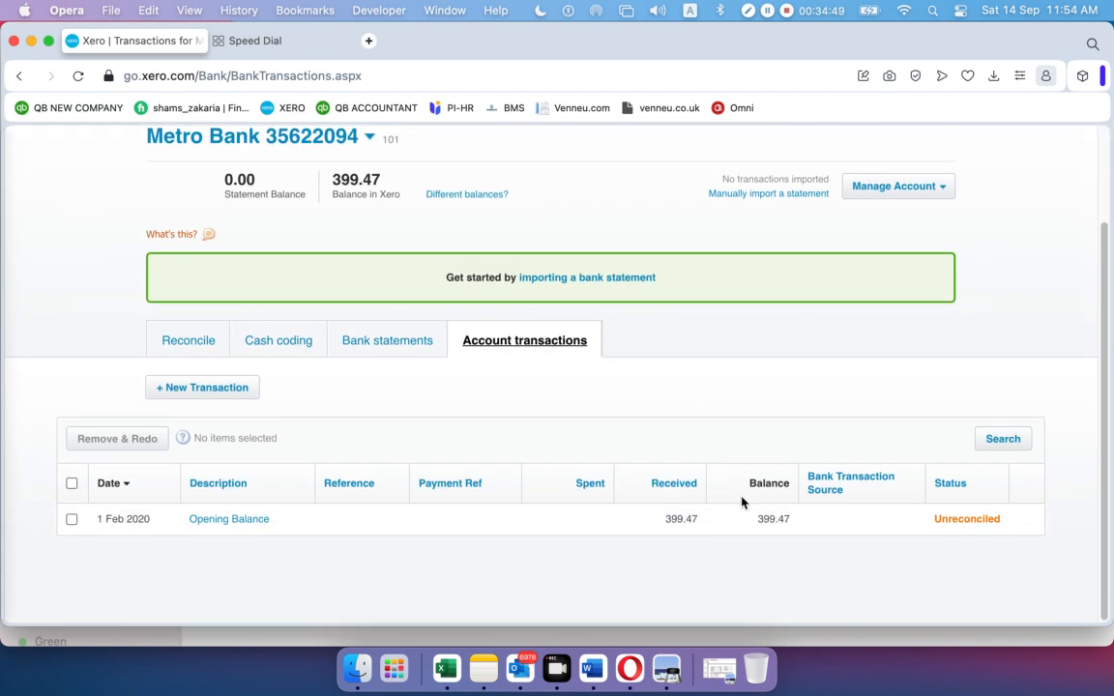
left_click(367, 345)
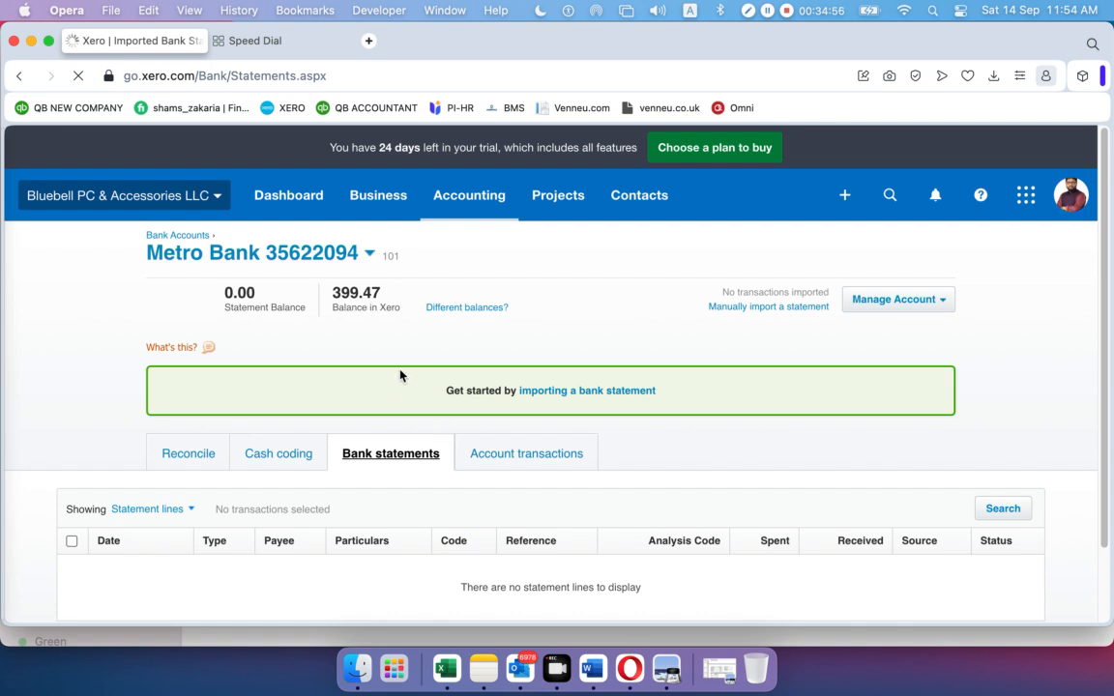
left_click(527, 462)
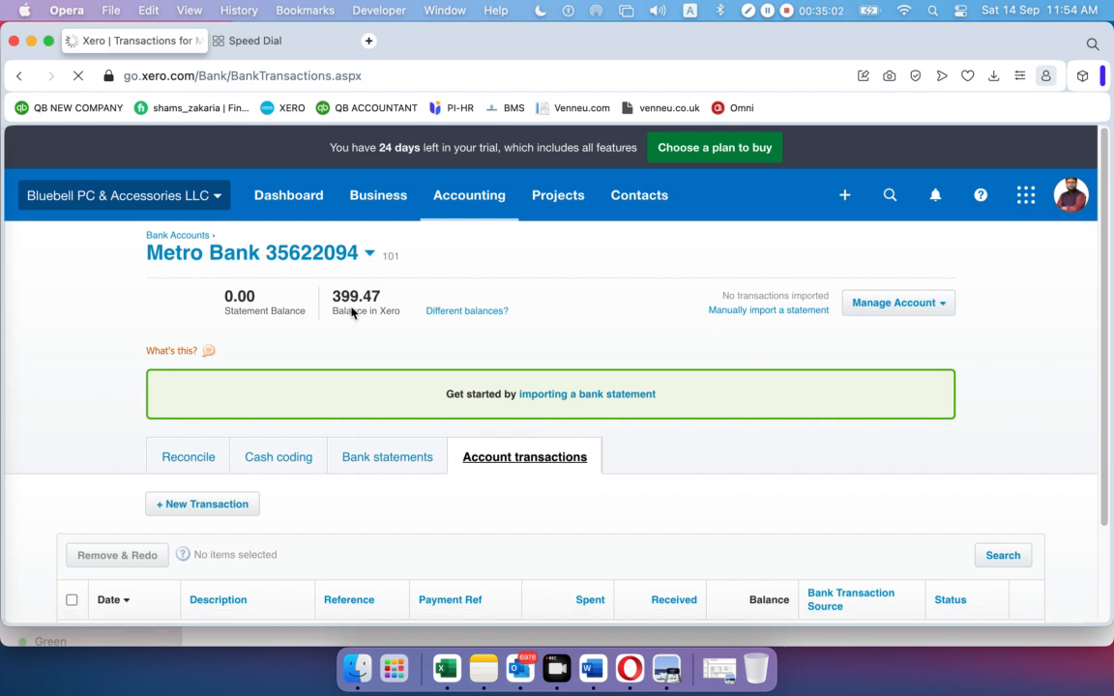
scroll(686, 534, "down", 3)
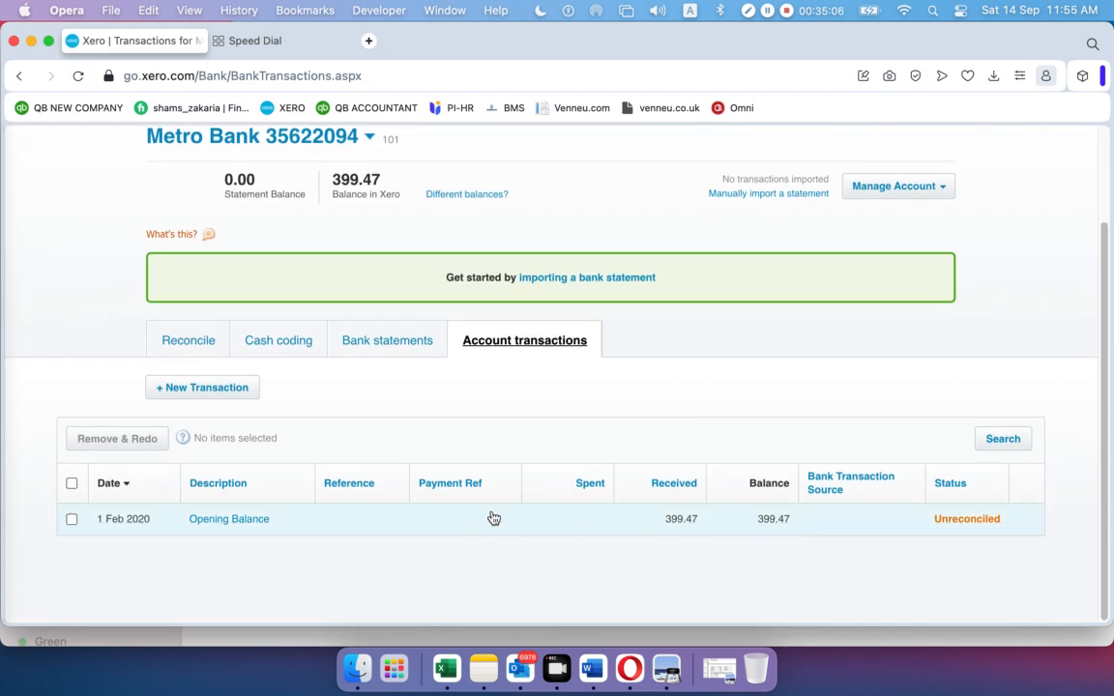
scroll(478, 527, "up", 3)
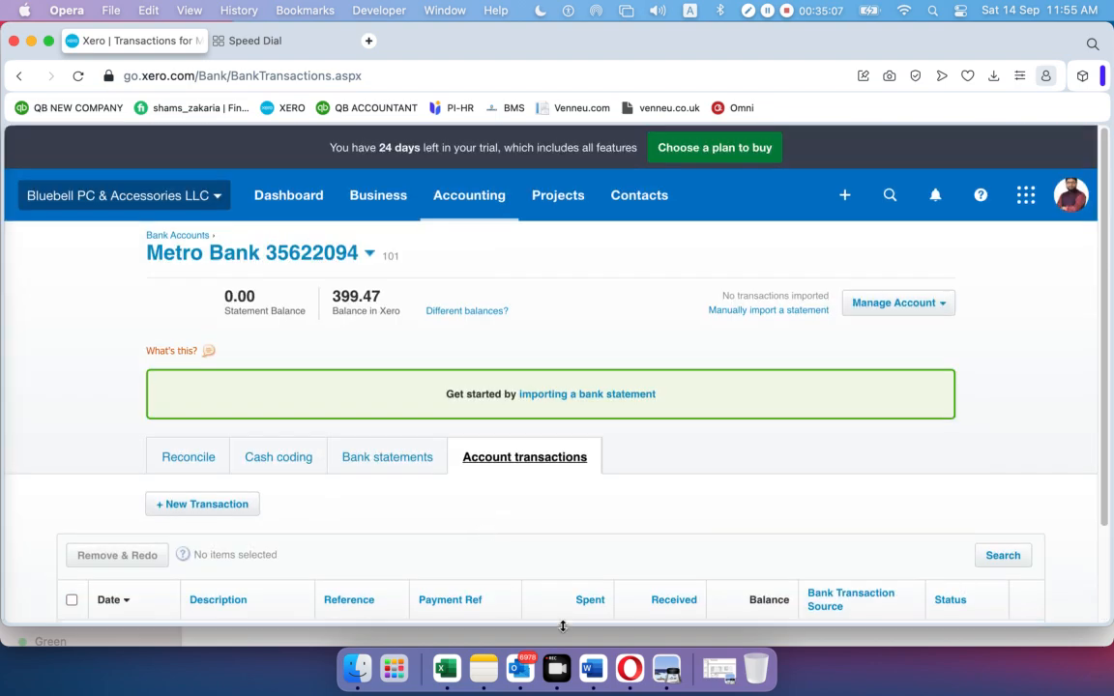
left_click(712, 660)
scroll(467, 507, "down", 5)
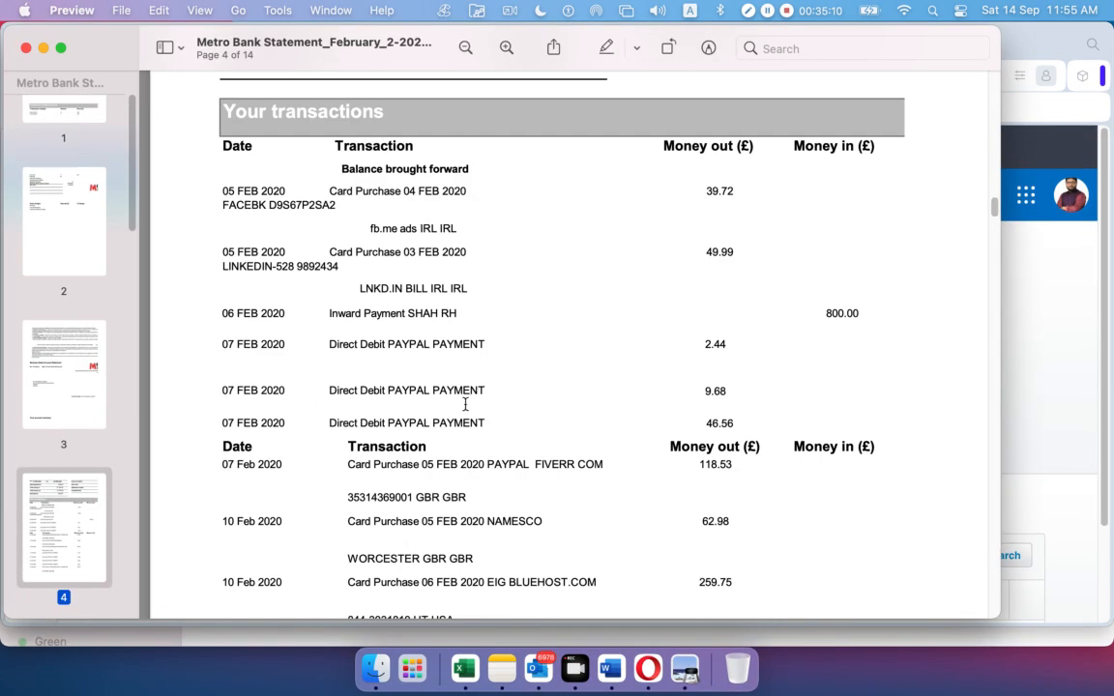
left_click_drag(221, 190, 774, 195)
left_click(659, 301)
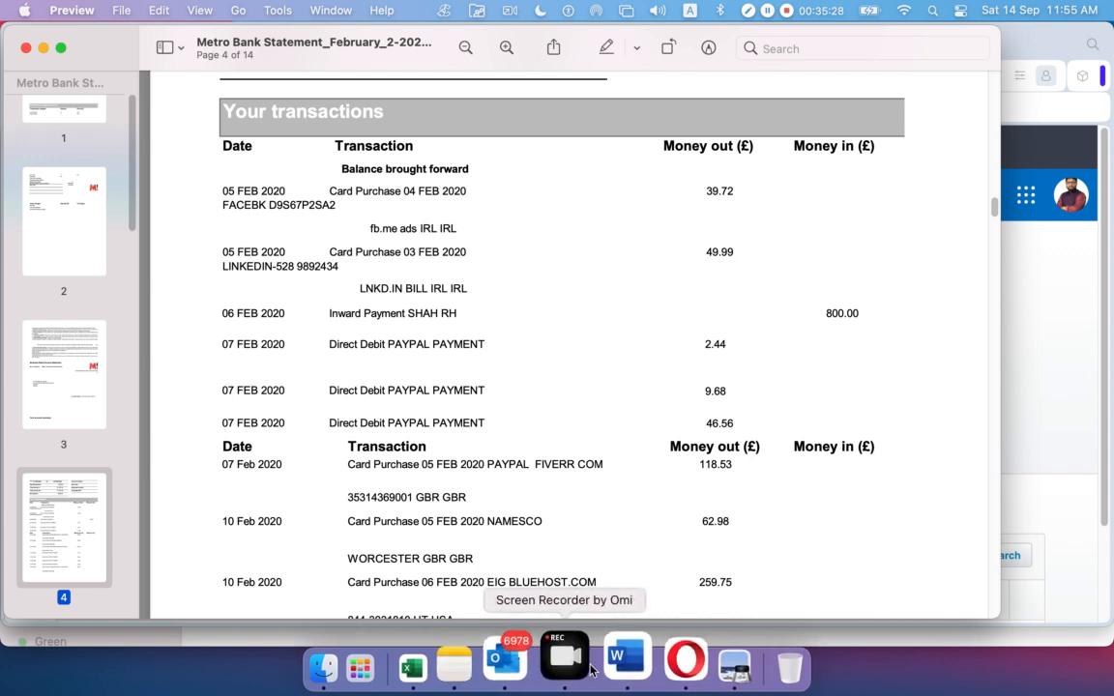
left_click(649, 661)
scroll(612, 421, "down", 3)
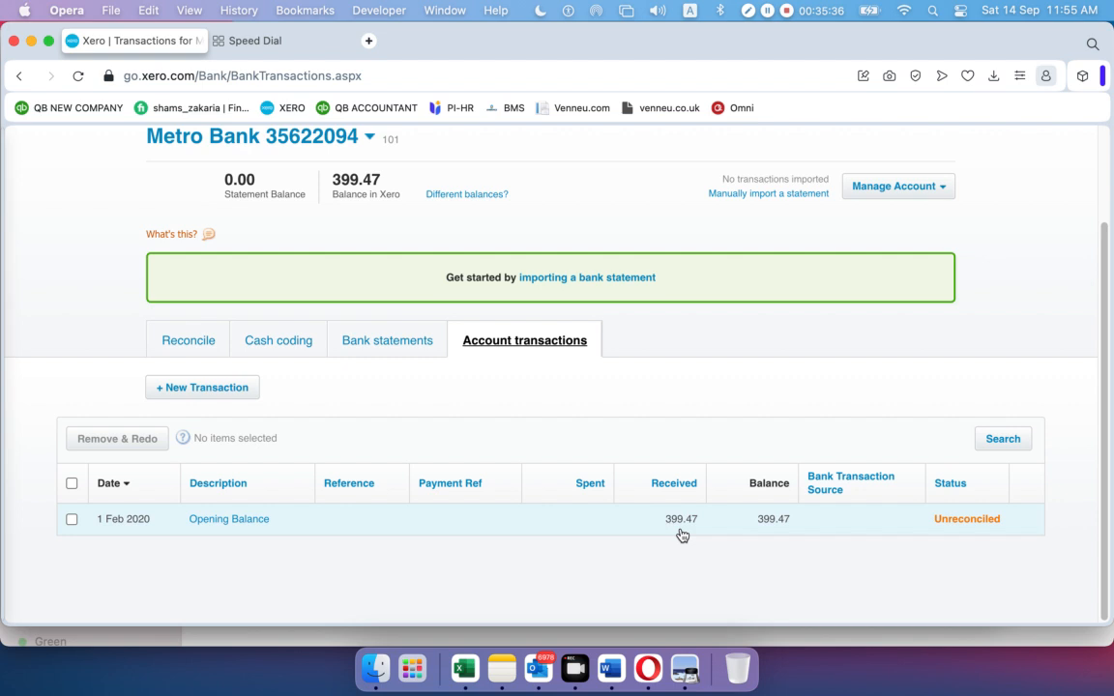
Mark the 399.47 Opening Balance transaction as reconciled, turning off the repeat warning
left_click(601, 523)
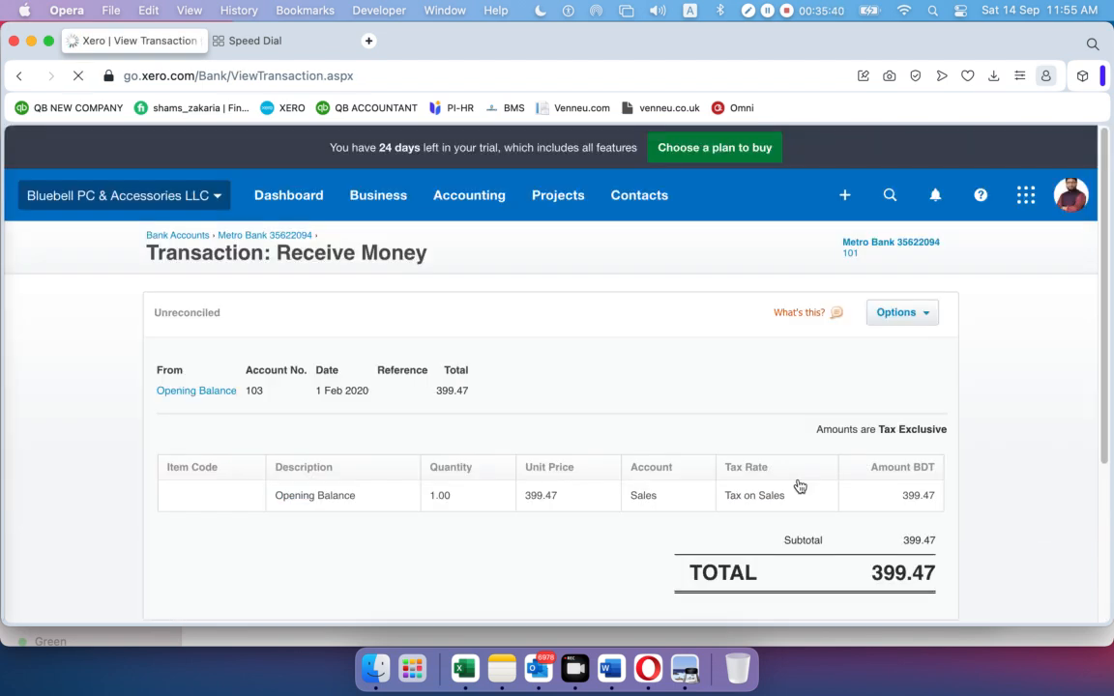
left_click(928, 314)
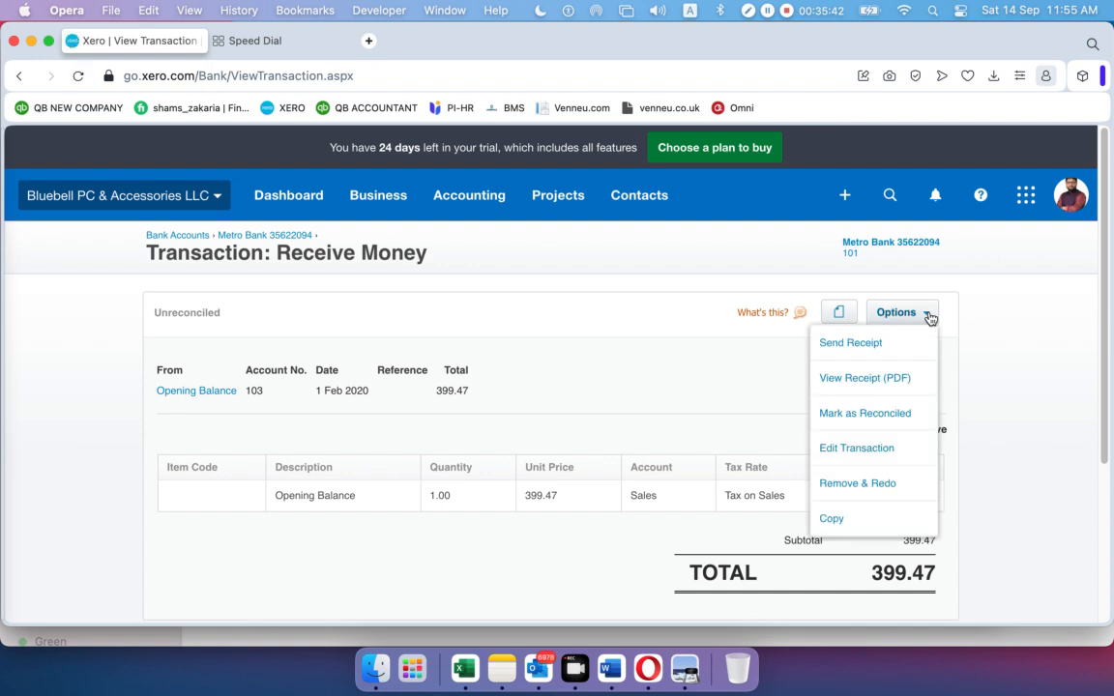
left_click(874, 418)
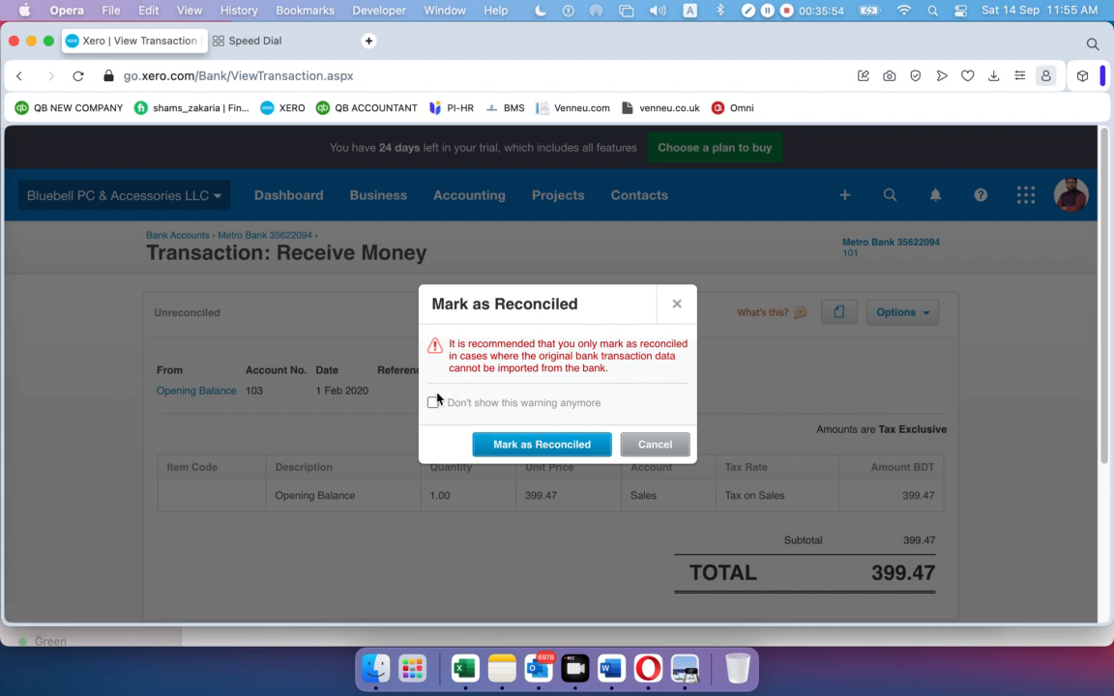
left_click(433, 403)
left_click(527, 446)
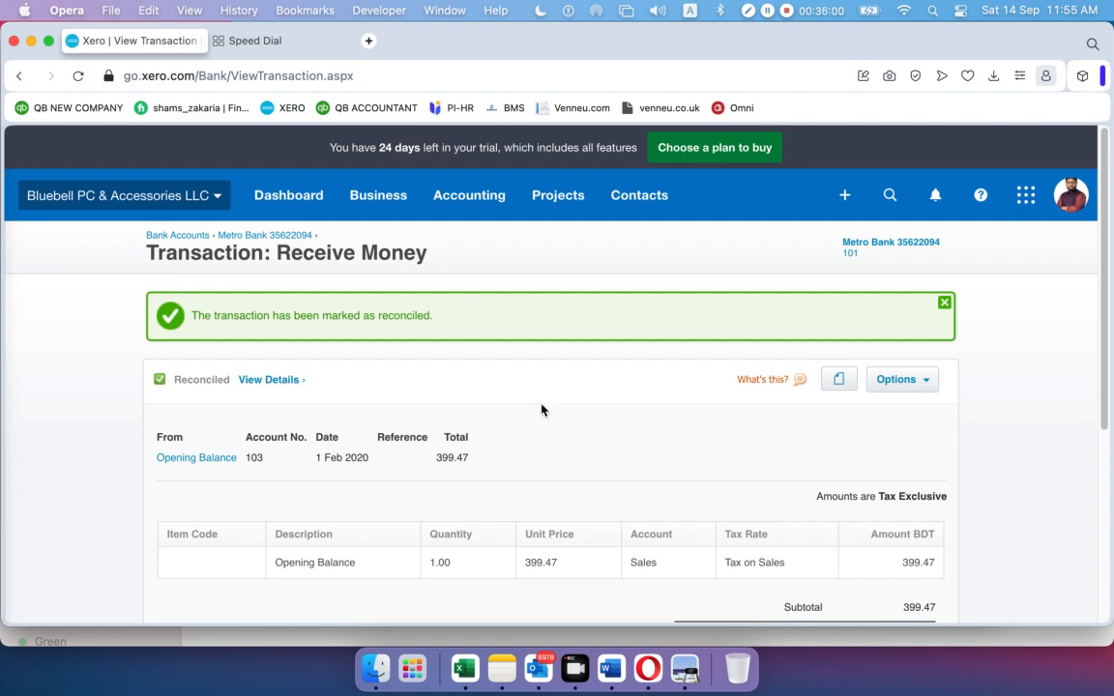
scroll(532, 388, "down", 5)
scroll(531, 388, "up", 5)
Return to Metro Bank and check its 399.47 statement balance
left_click(237, 237)
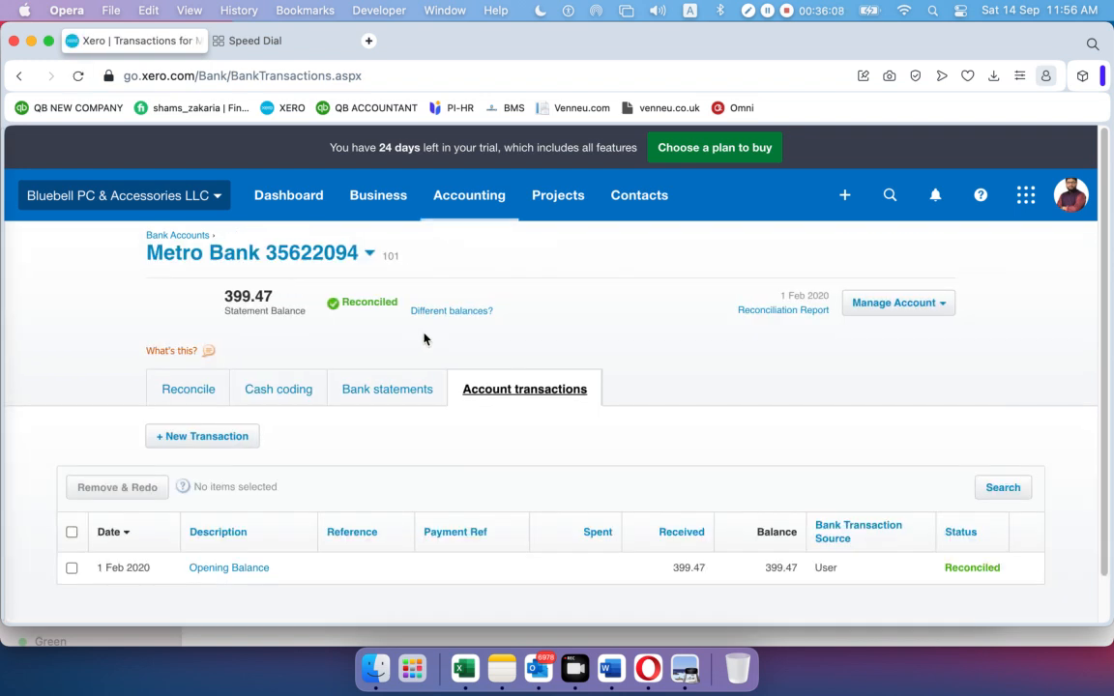
scroll(423, 334, "down", 1)
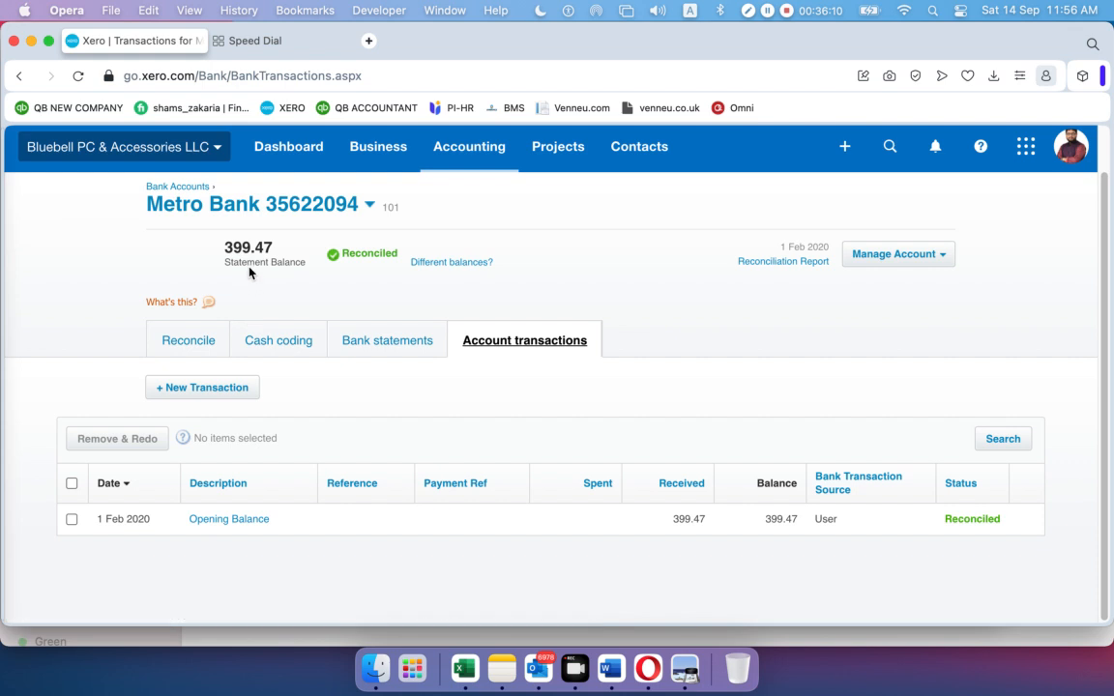
left_click_drag(226, 249, 265, 248)
left_click(287, 254)
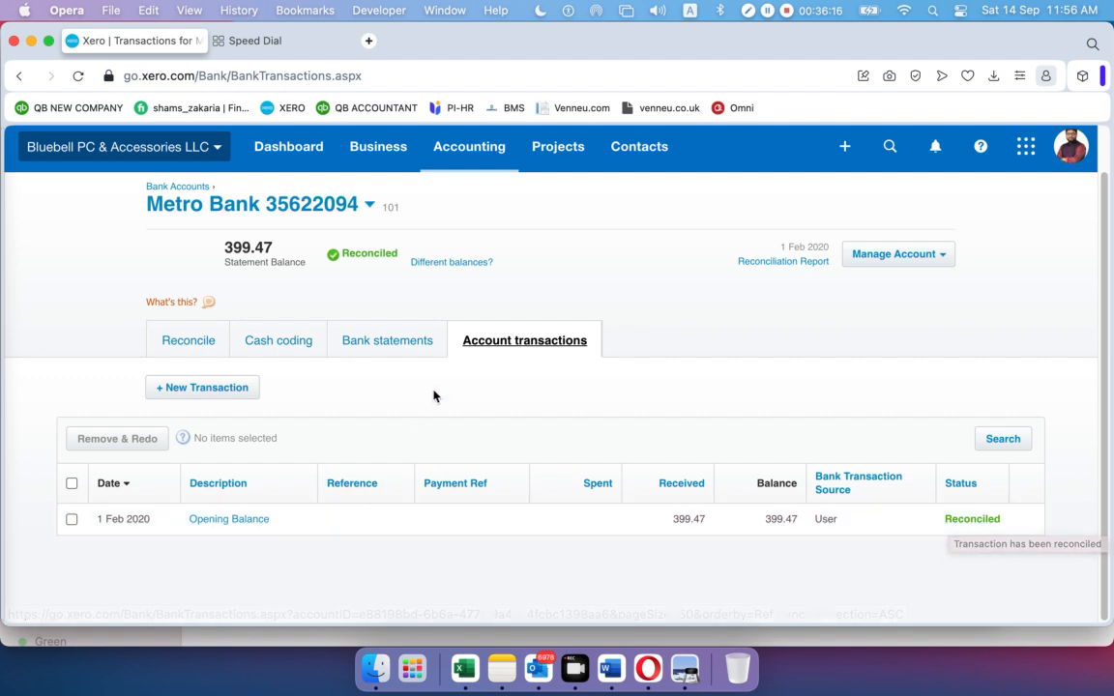
Review the Bank statements list showing the reconciled opening line, then open Manage Account
left_click(400, 344)
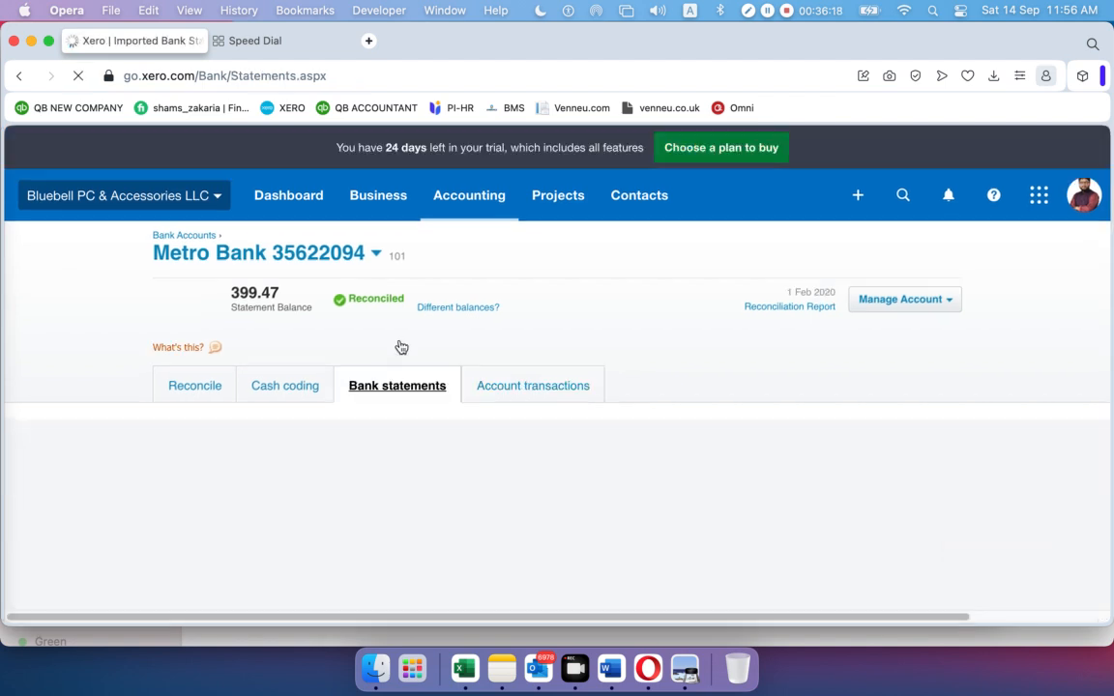
scroll(412, 360, "down", 1)
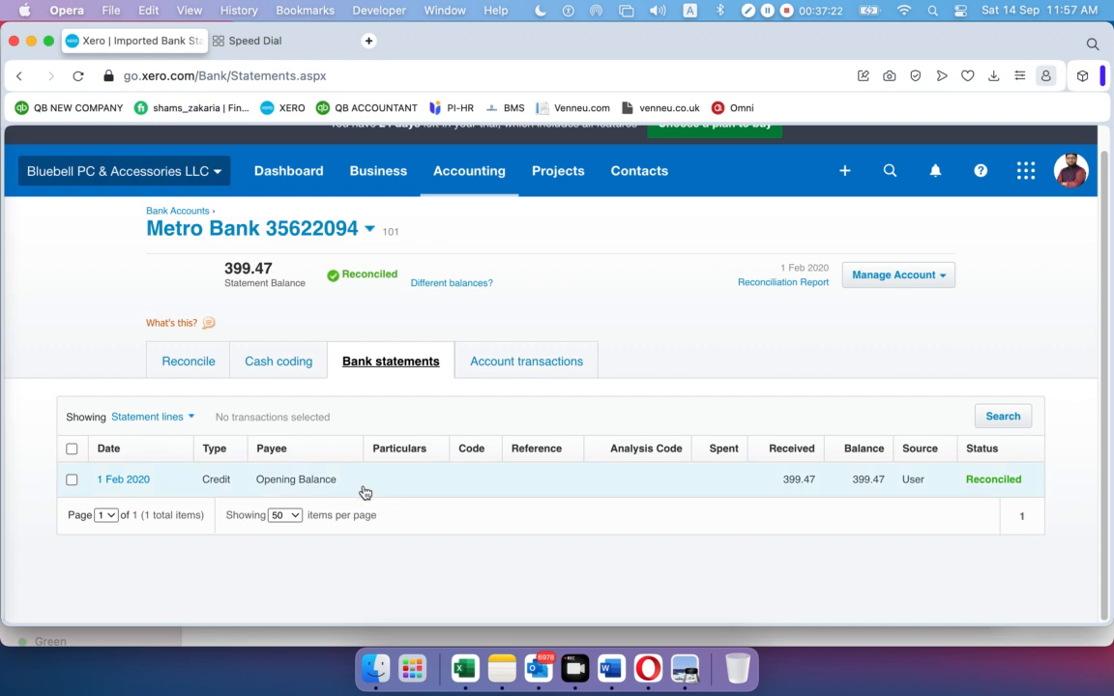
left_click(942, 280)
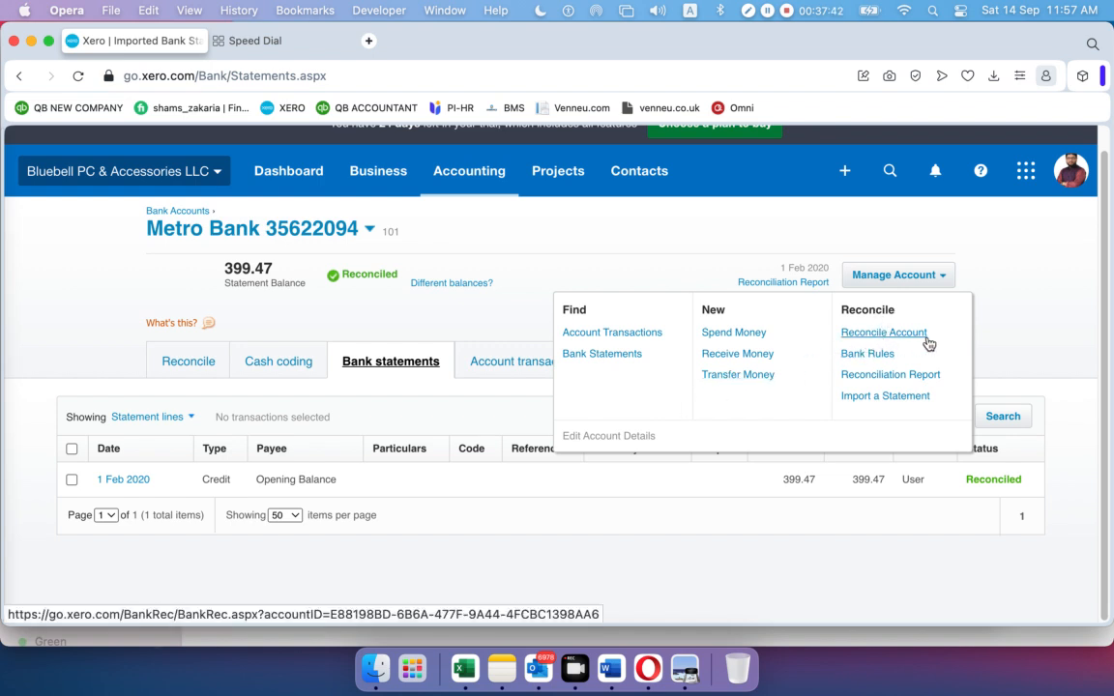
Open Metro Bank's Import a Statement page and download the Xero CSV template
left_click(878, 402)
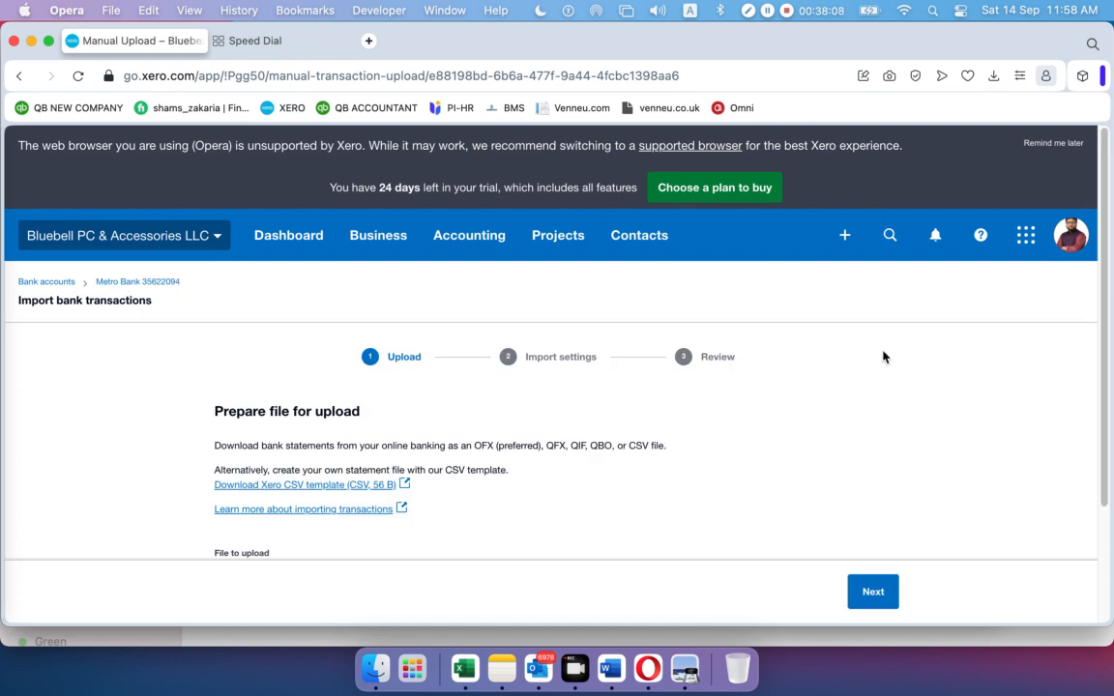
scroll(866, 338, "down", 2)
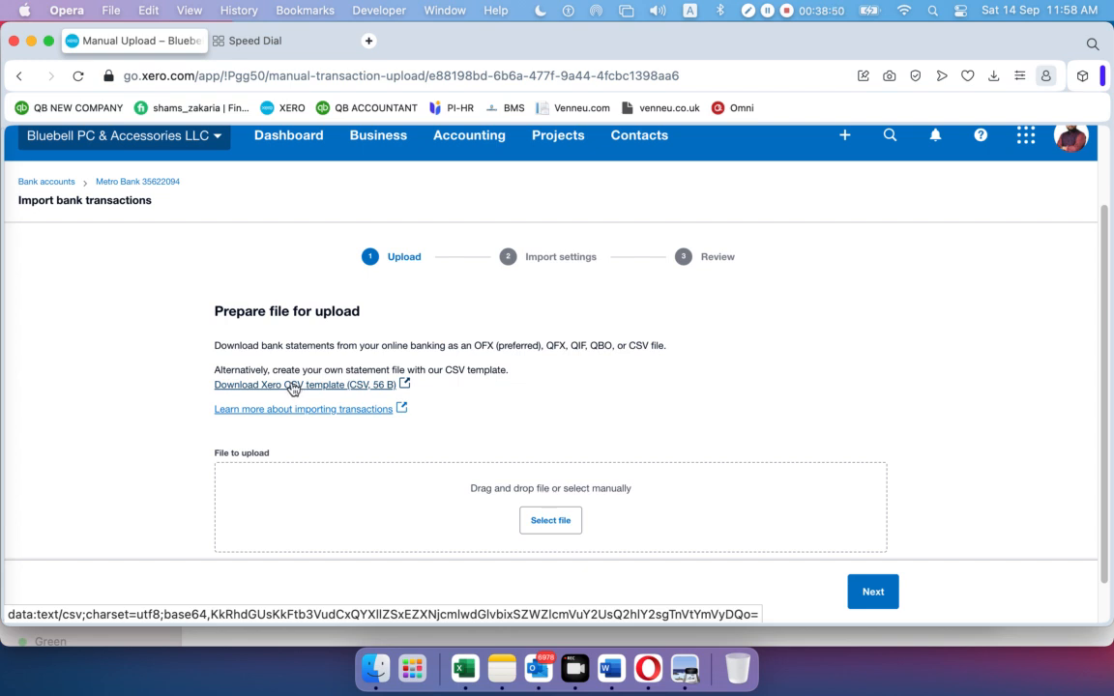
left_click(295, 385)
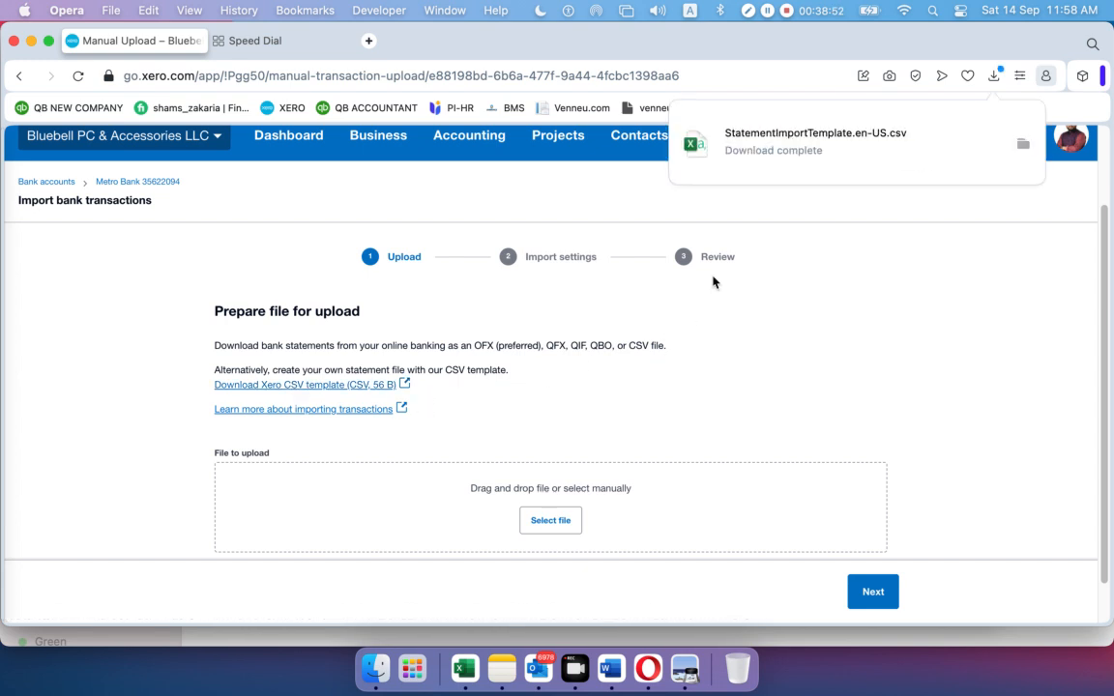
Reveal the downloaded StatementImportTemplate.en-US.csv in the Downloads folder from the browser's downloads list
left_click(781, 145)
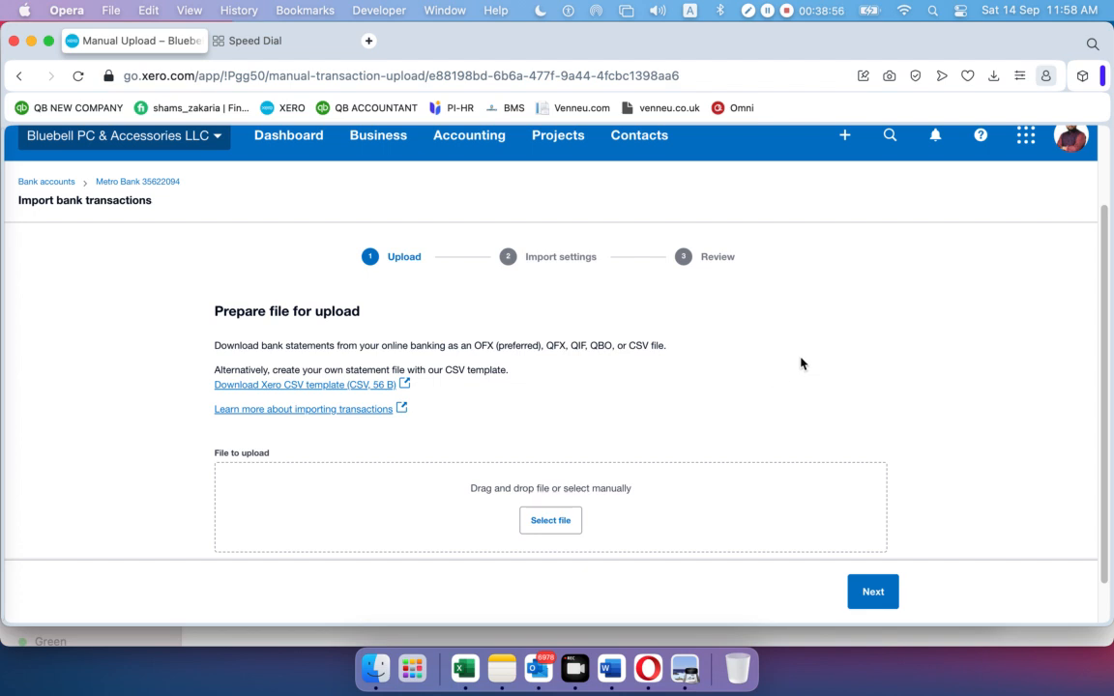
left_click(993, 75)
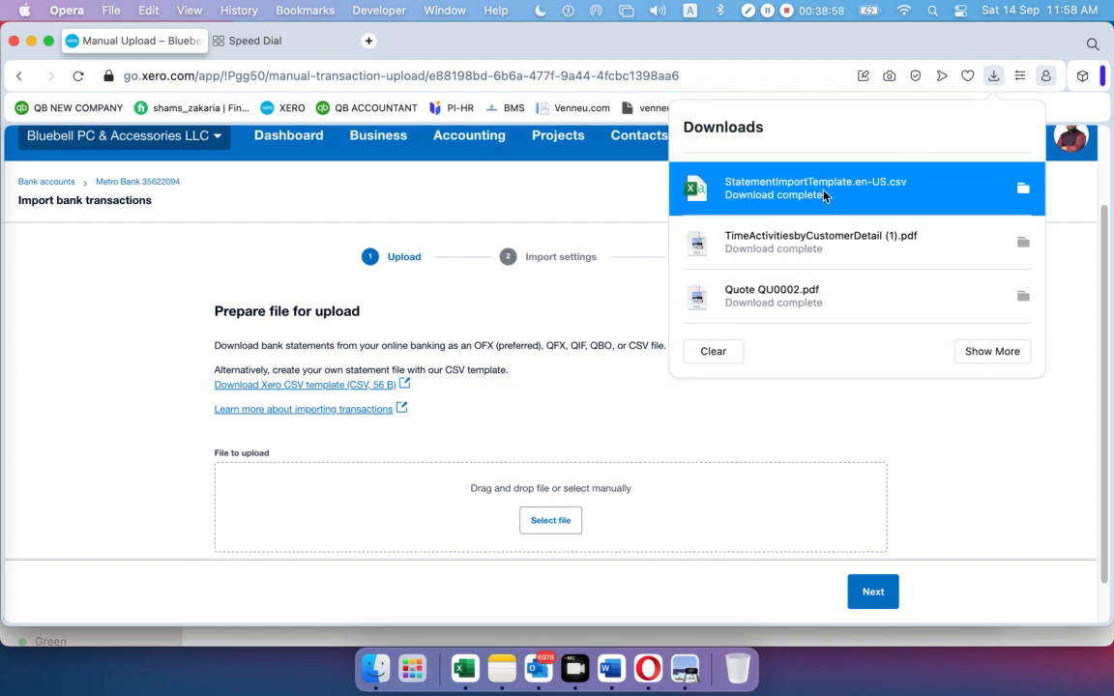
left_click(766, 188)
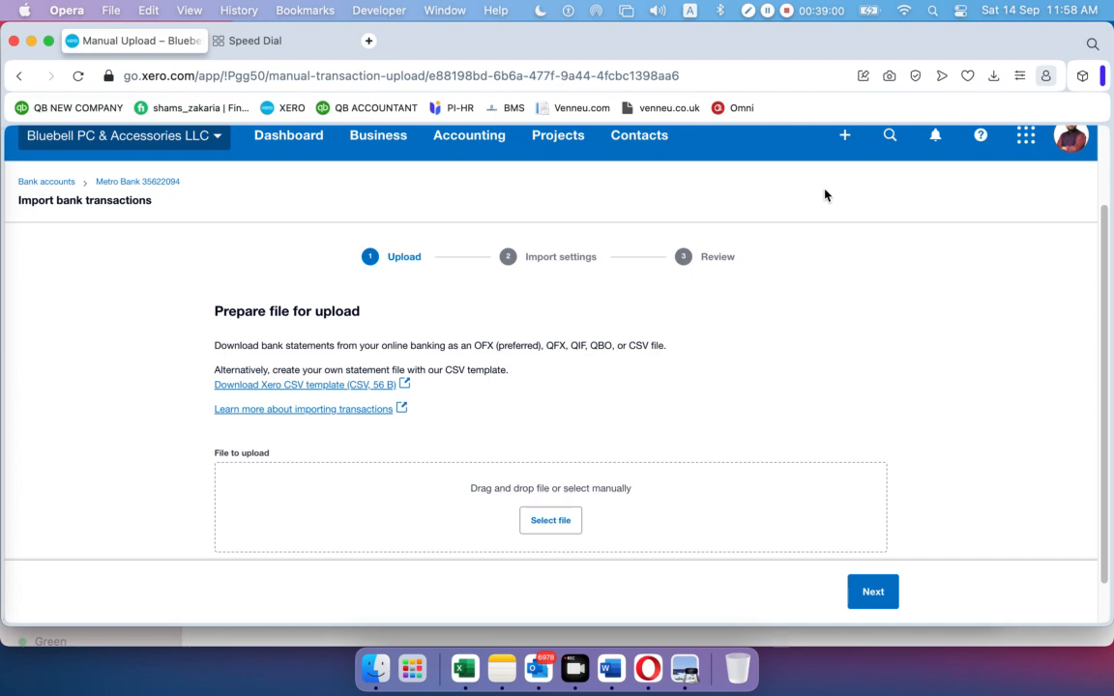
left_click(993, 76)
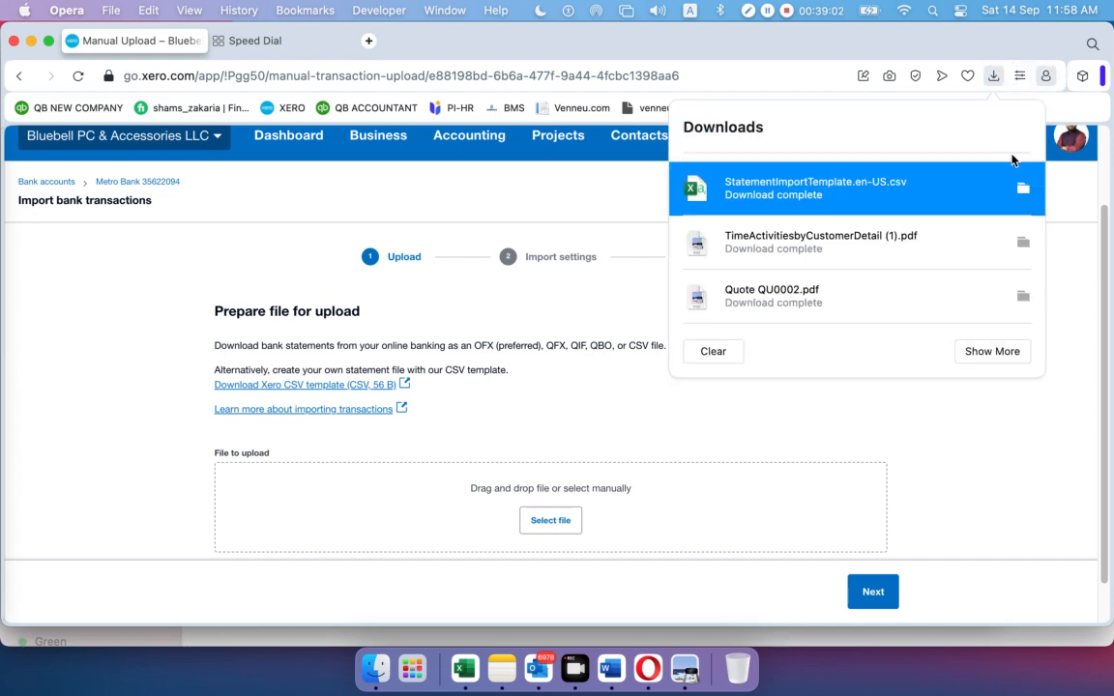
left_click(1022, 189)
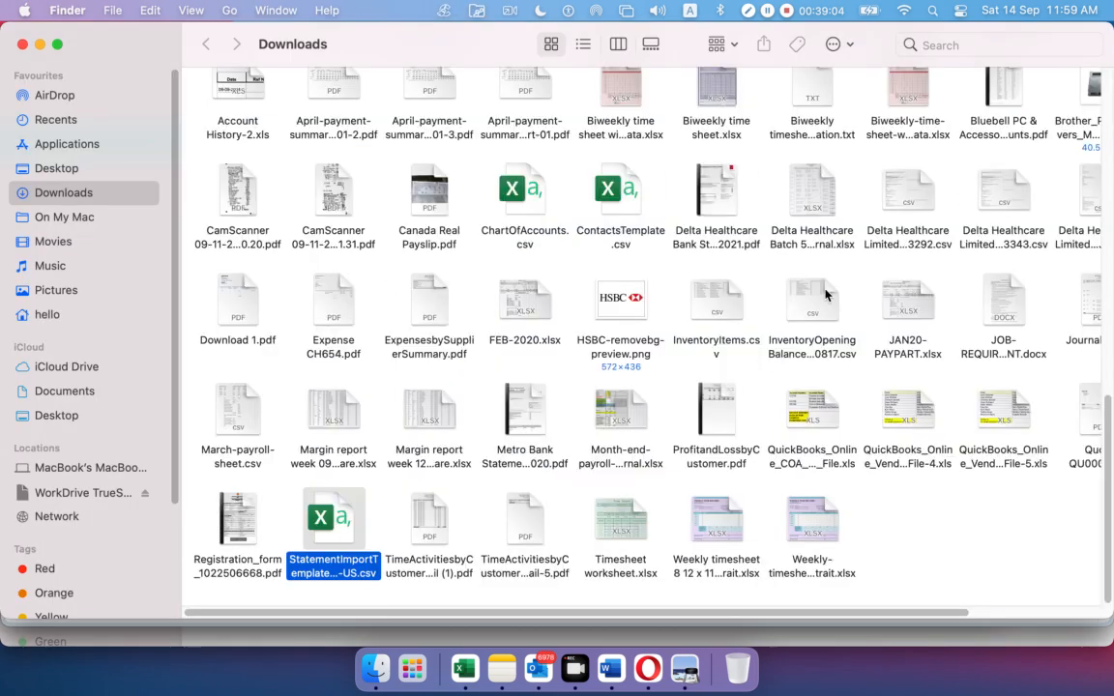
Open StatementImportTemplate.en-US.csv from Downloads in Excel
right_click(341, 525)
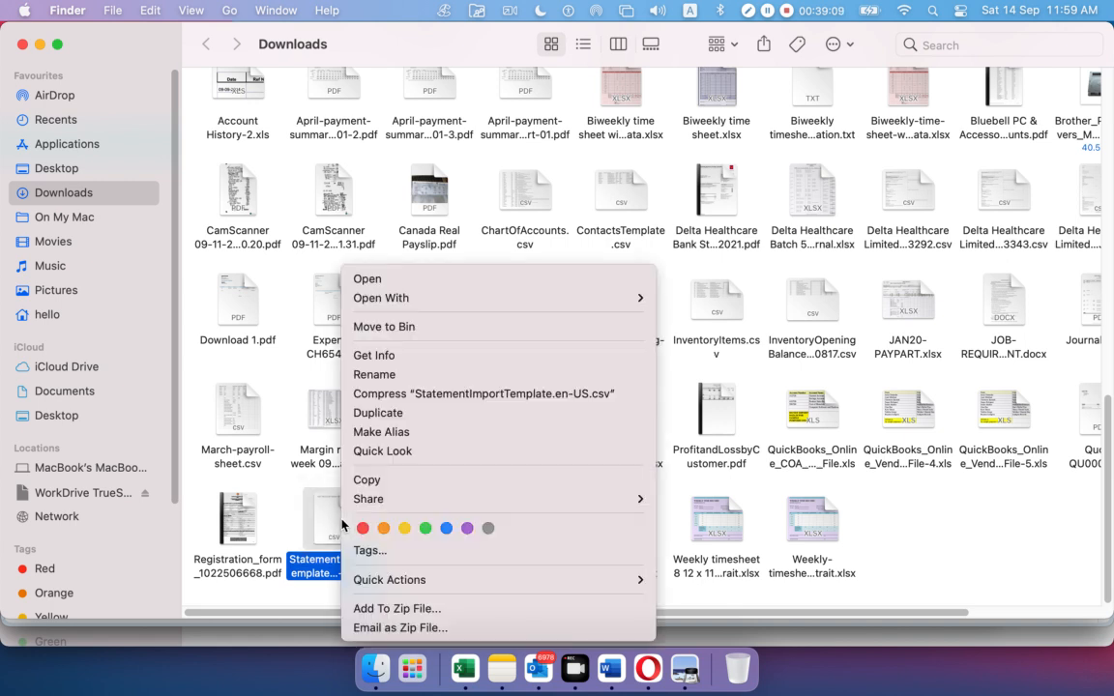
left_click(372, 280)
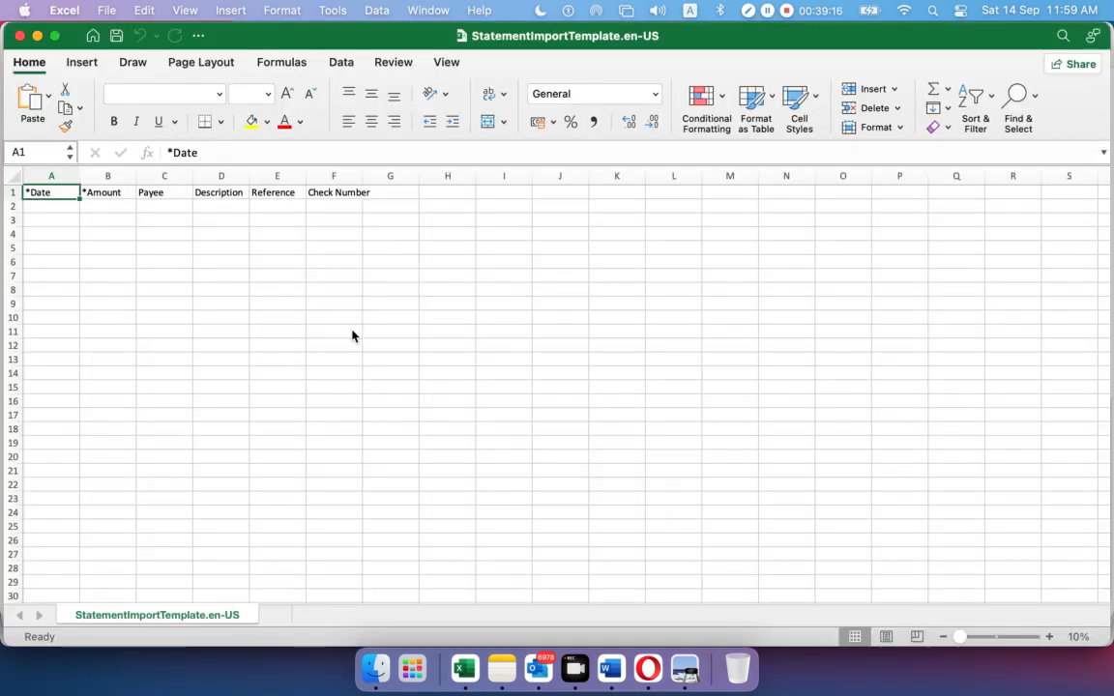
Check the template headings *Date, *Amount, Payee, Description, Reference, Check Number, then minimize Excel
left_click(194, 289)
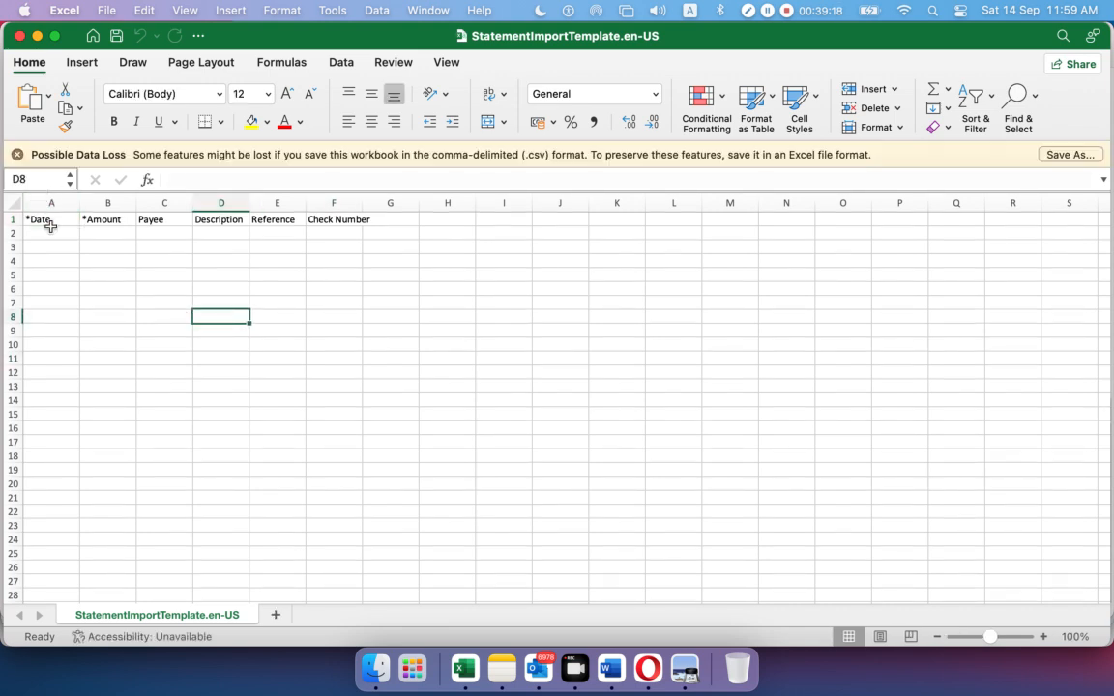
left_click(49, 233)
left_click(96, 219)
left_click(145, 219)
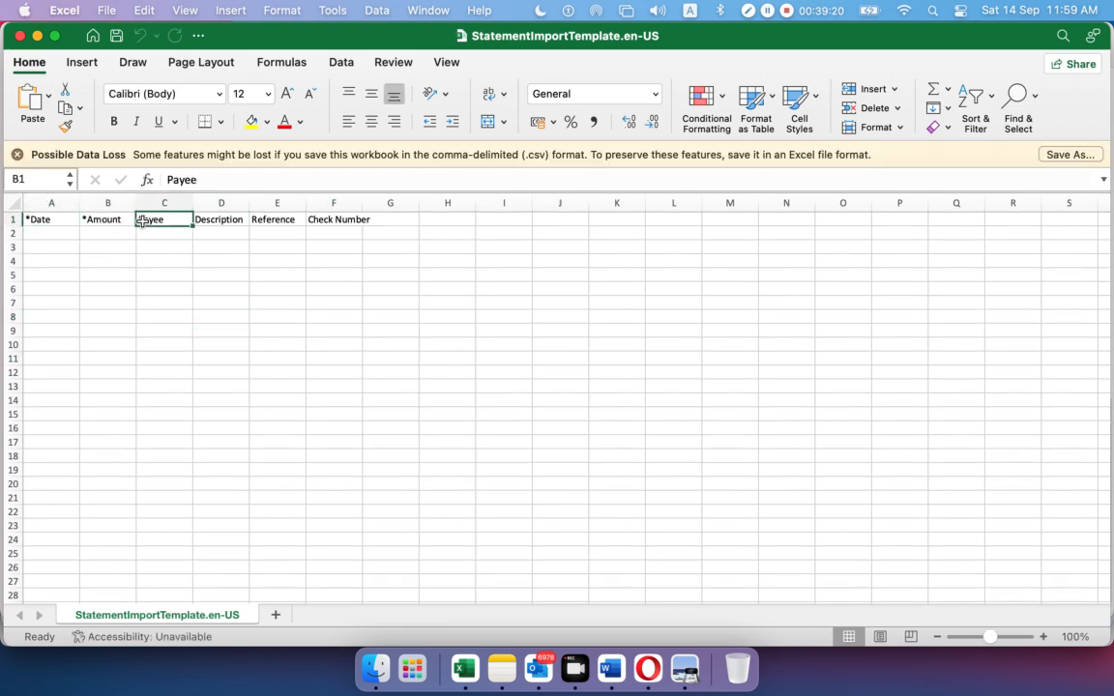
left_click(211, 219)
left_click(254, 219)
left_click(309, 219)
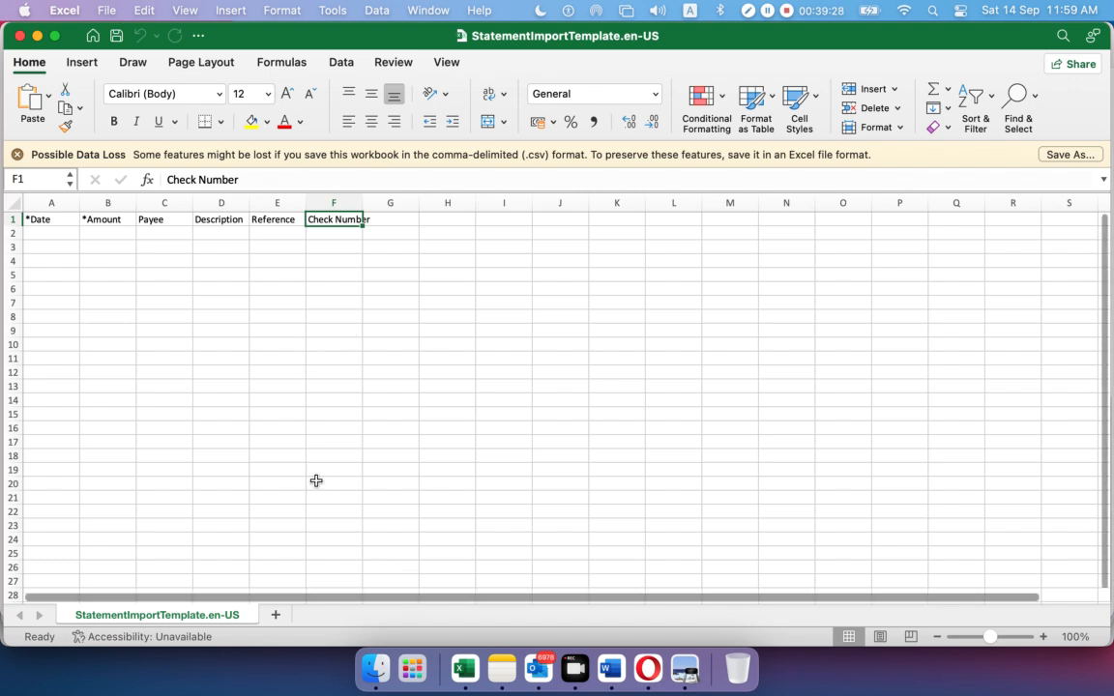
left_click(37, 37)
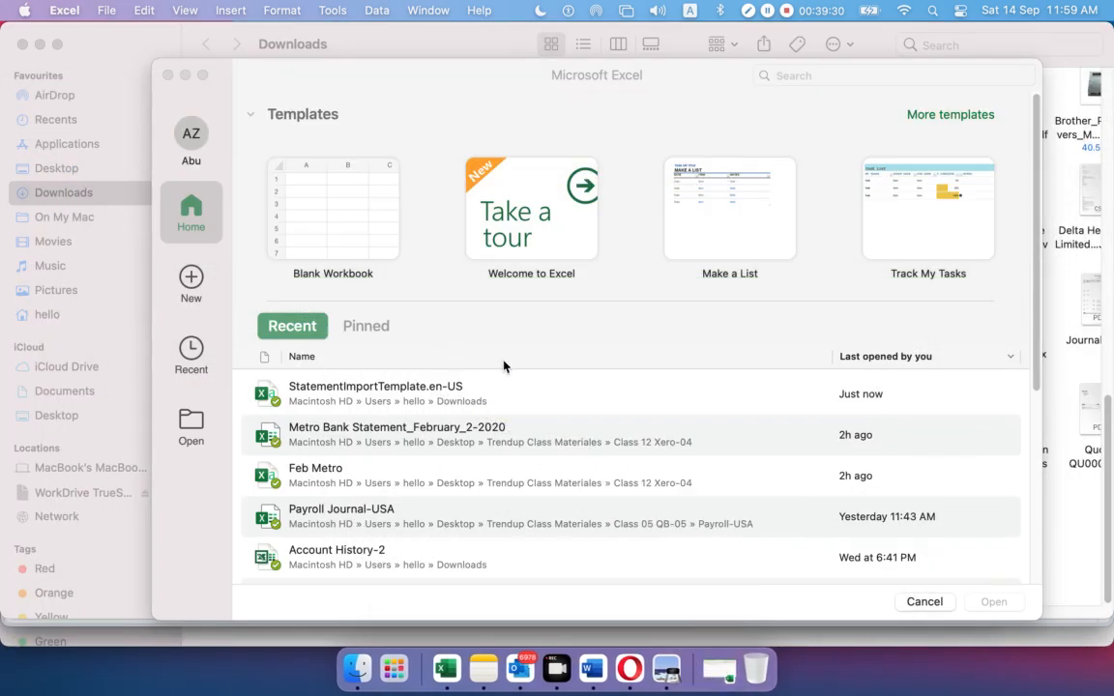
left_click(187, 75)
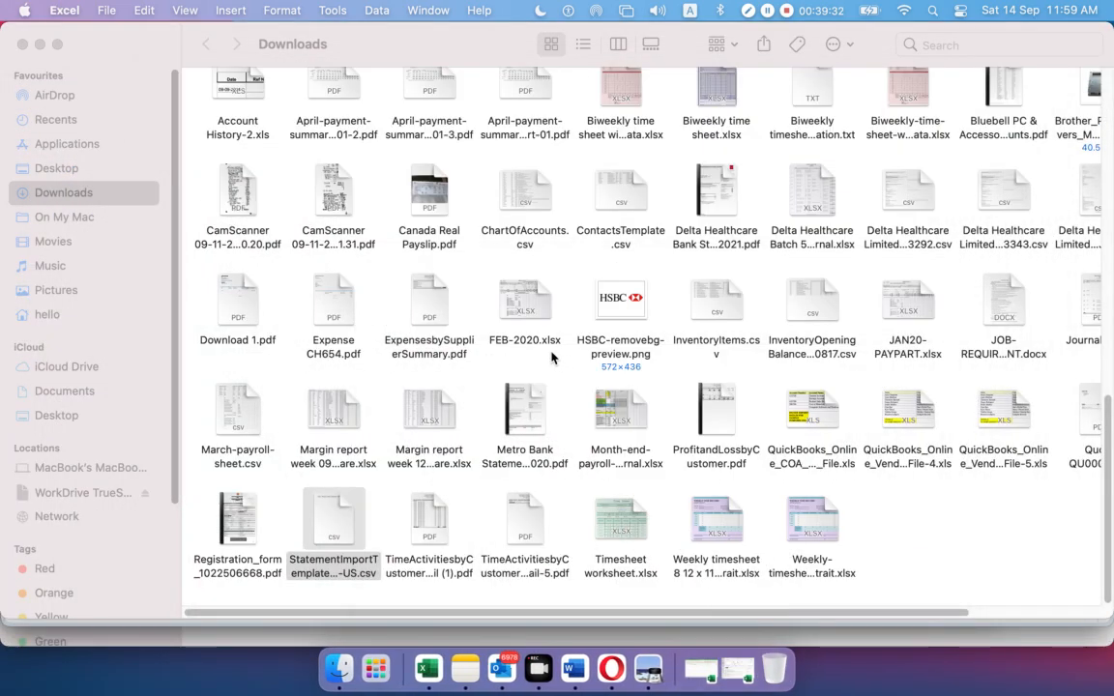
Close Downloads, minimize the browser, scroll through the Metro Bank statement PDF, then minimize Preview
left_click(23, 44)
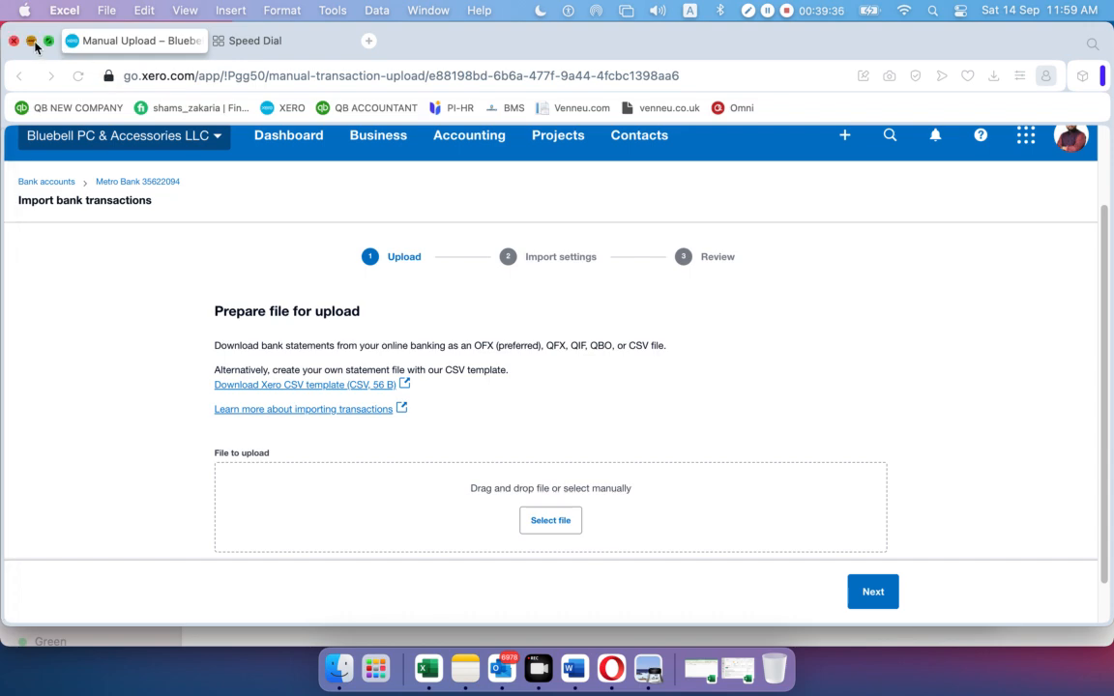
left_click(31, 40)
right_click(530, 289)
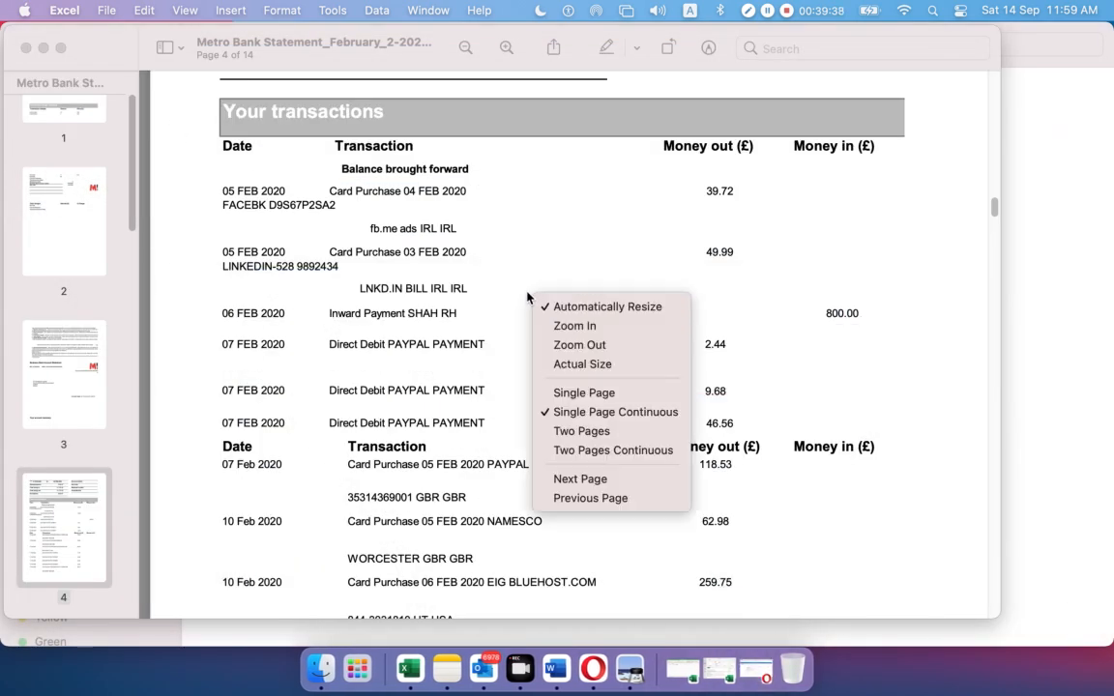
left_click(542, 235)
scroll(539, 238, "up", 10)
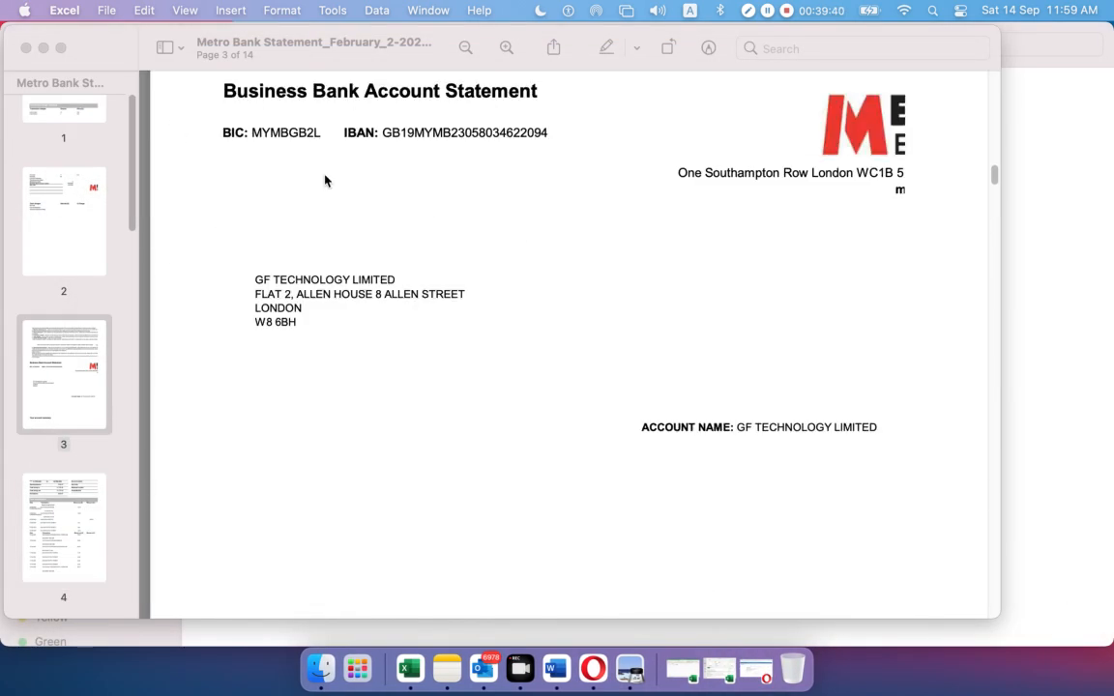
left_click(43, 48)
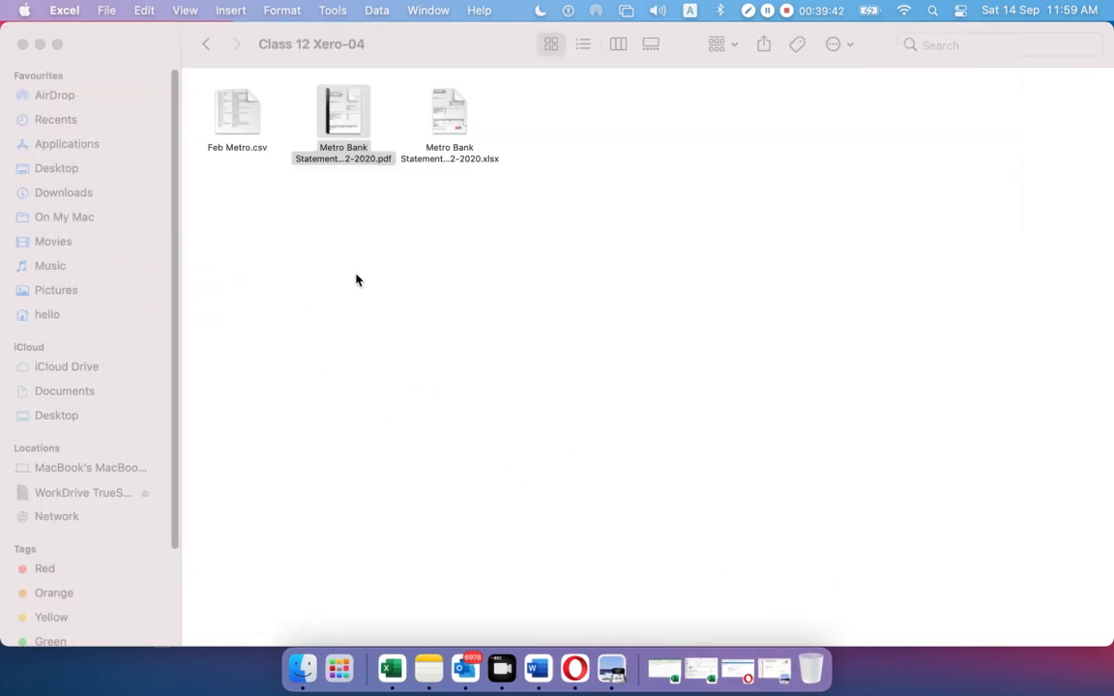
Open the Metro Bank Statement xlsx and scroll through its Table 1 sheet
double_click(448, 113)
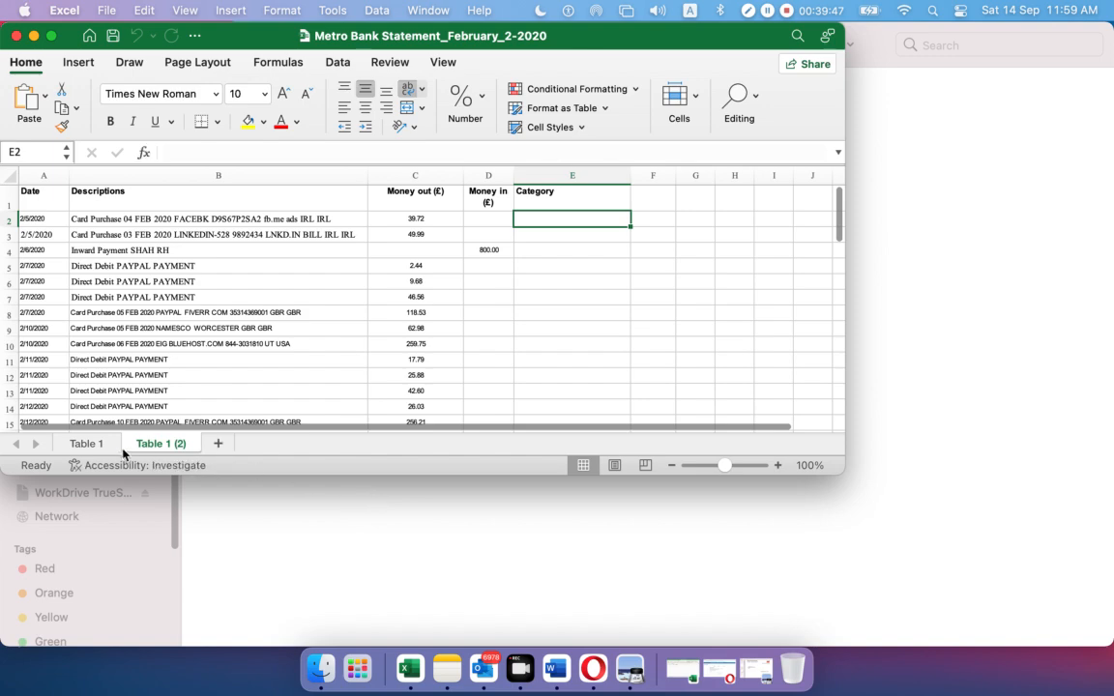
left_click(87, 444)
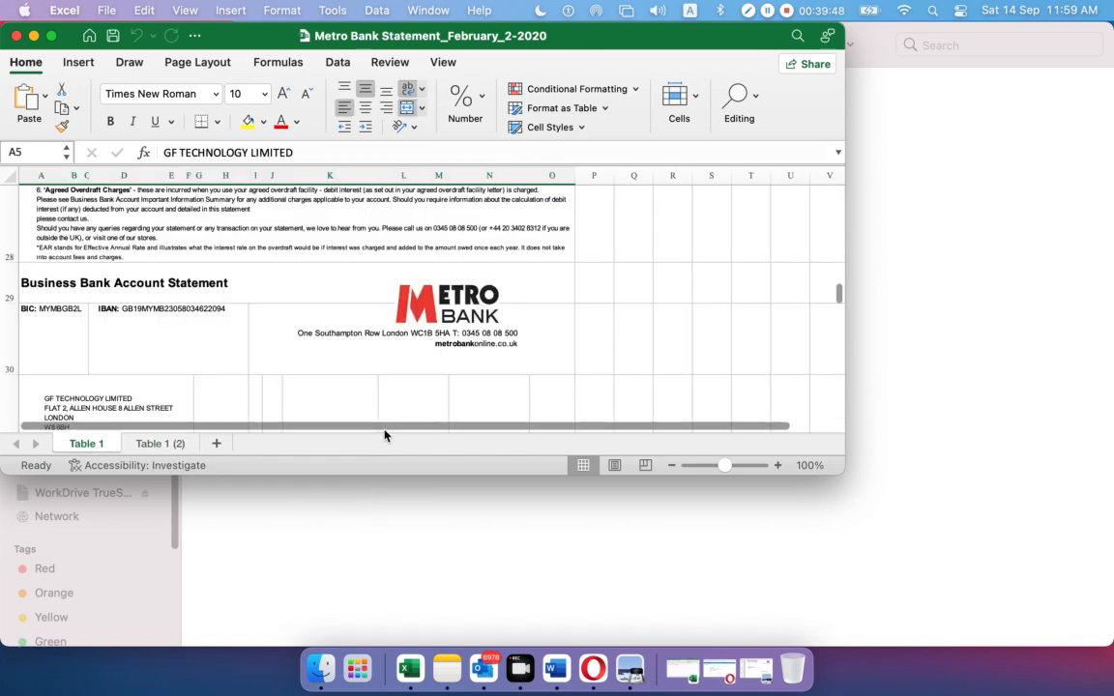
scroll(568, 287, "down", 5)
scroll(568, 287, "up", 5)
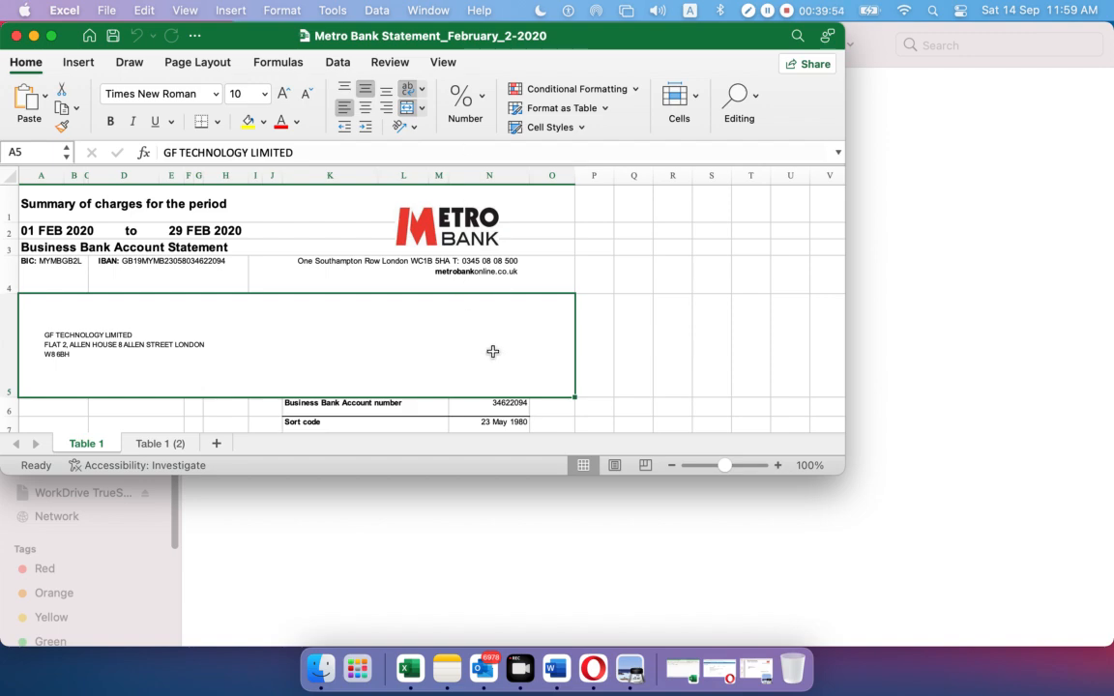
scroll(492, 350, "down", 10)
scroll(492, 352, "down", 10)
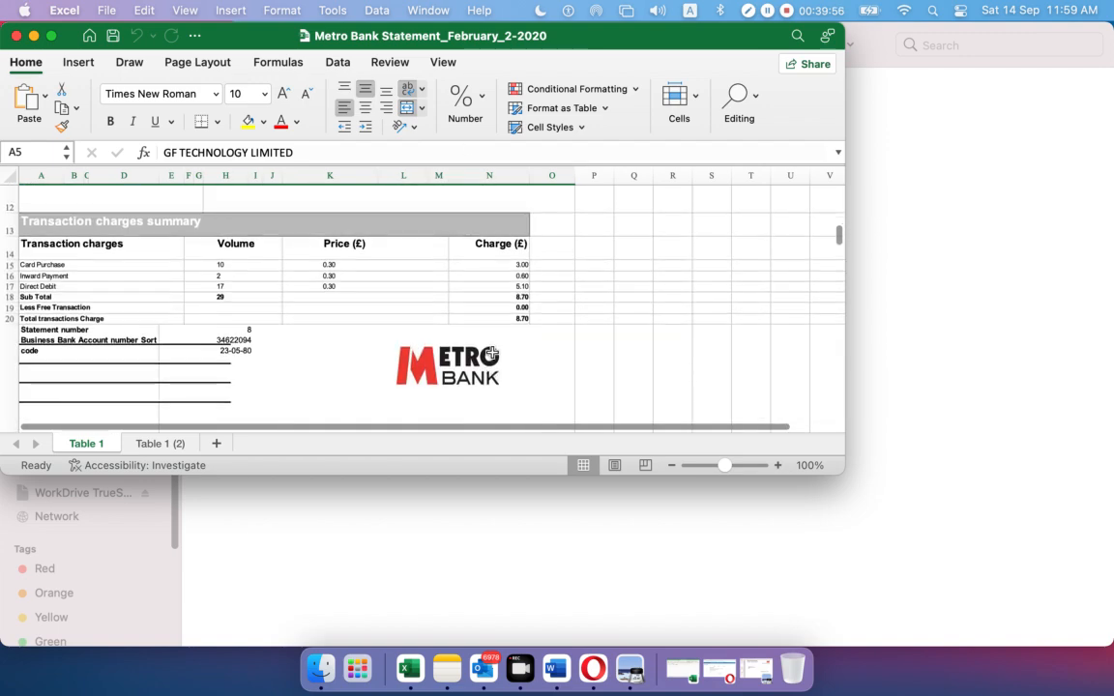
scroll(491, 353, "down", 2)
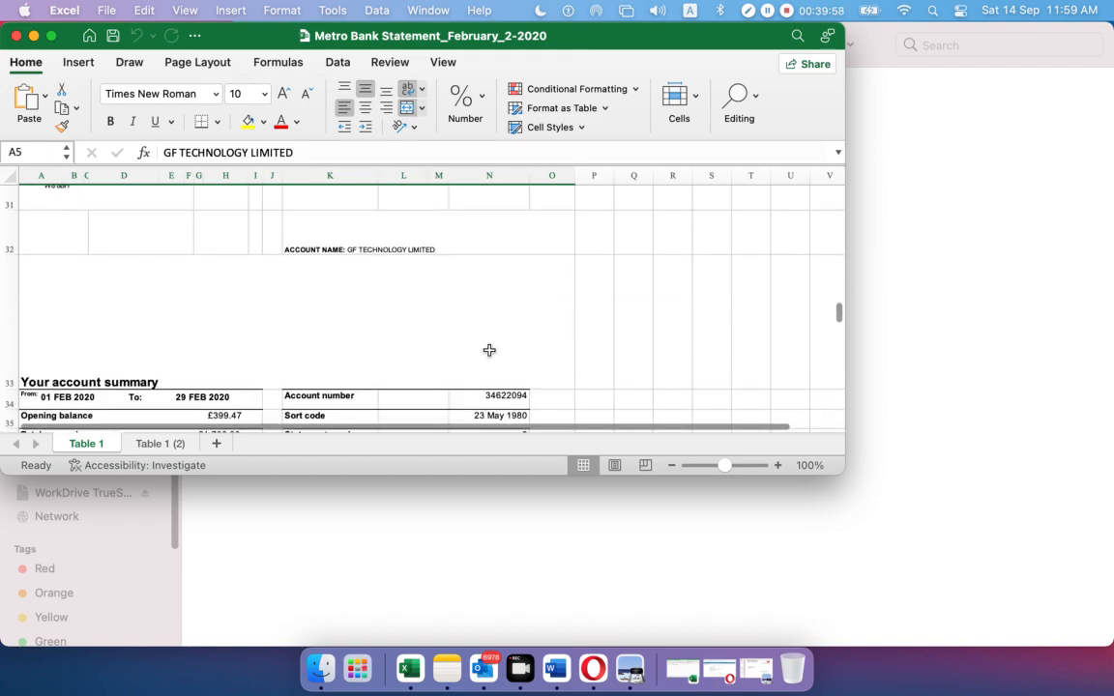
On Table 1 (2), select A2:A32 to confirm 31 transactions, then minimize the workbook
left_click(154, 442)
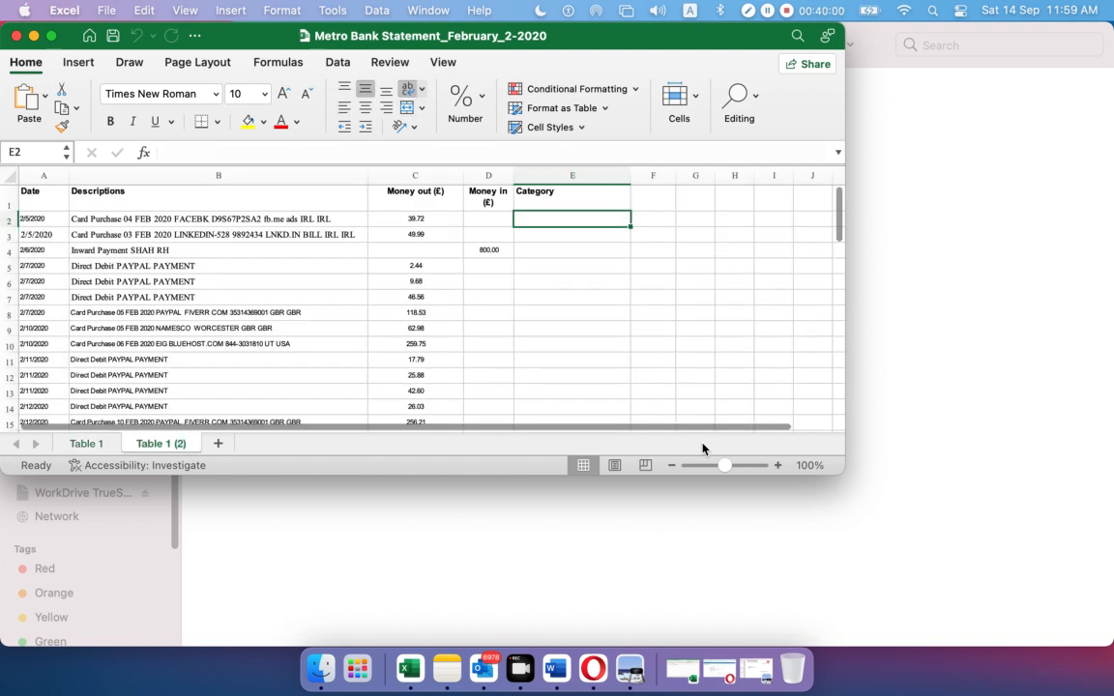
left_click_drag(844, 473, 1059, 660)
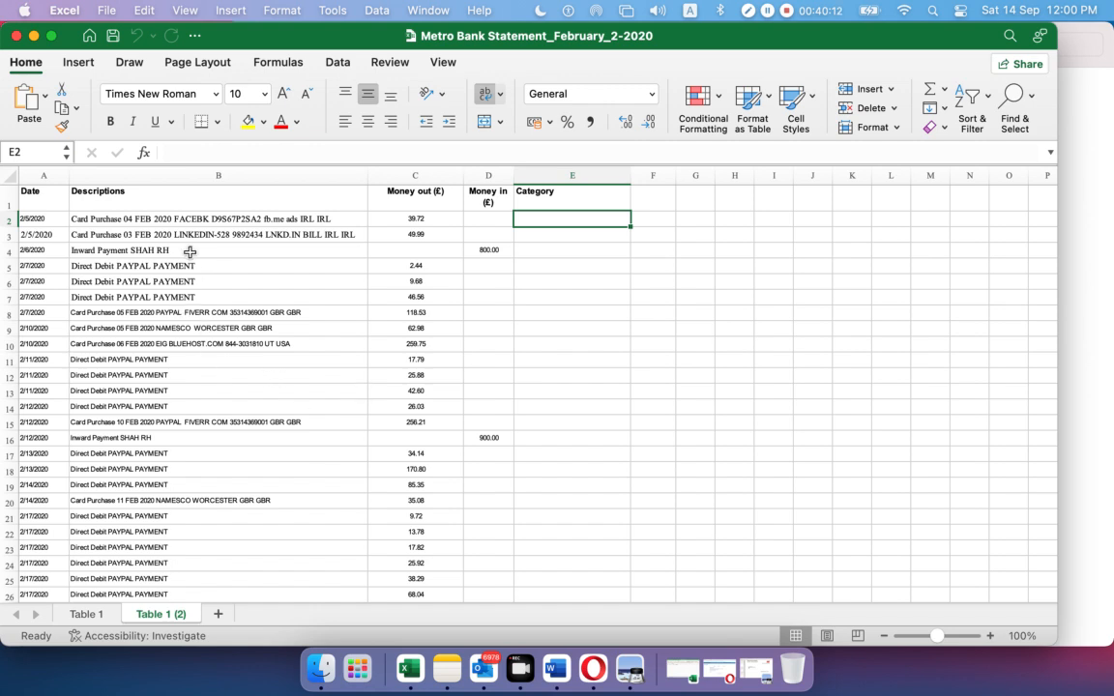
left_click(182, 221)
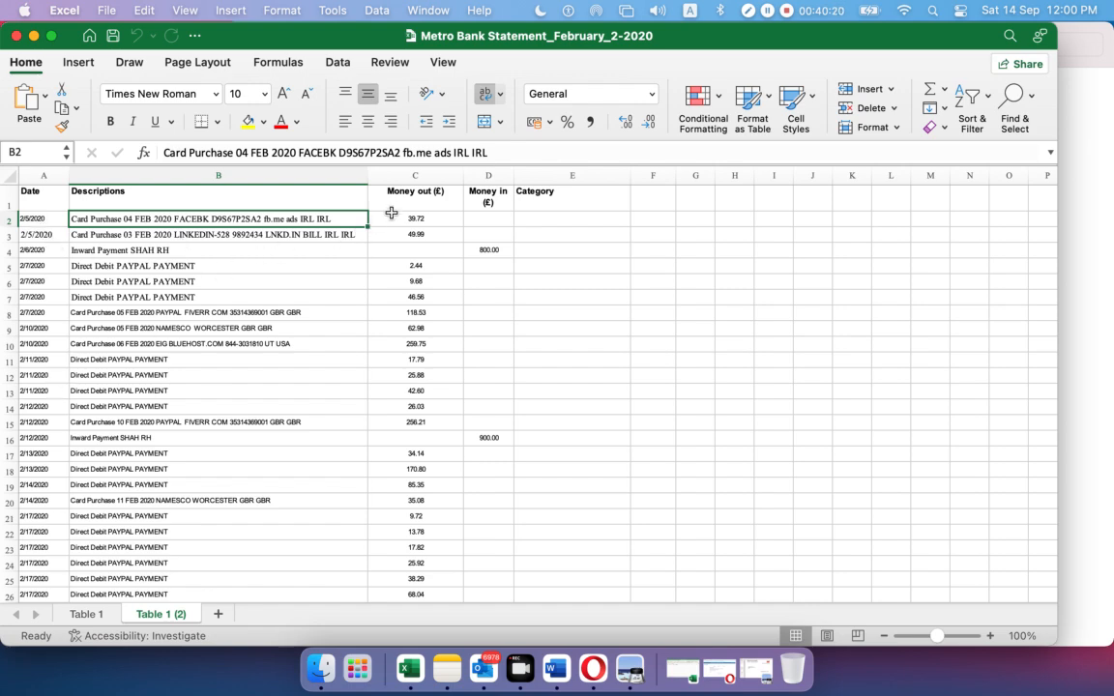
scroll(360, 366, "down", 5)
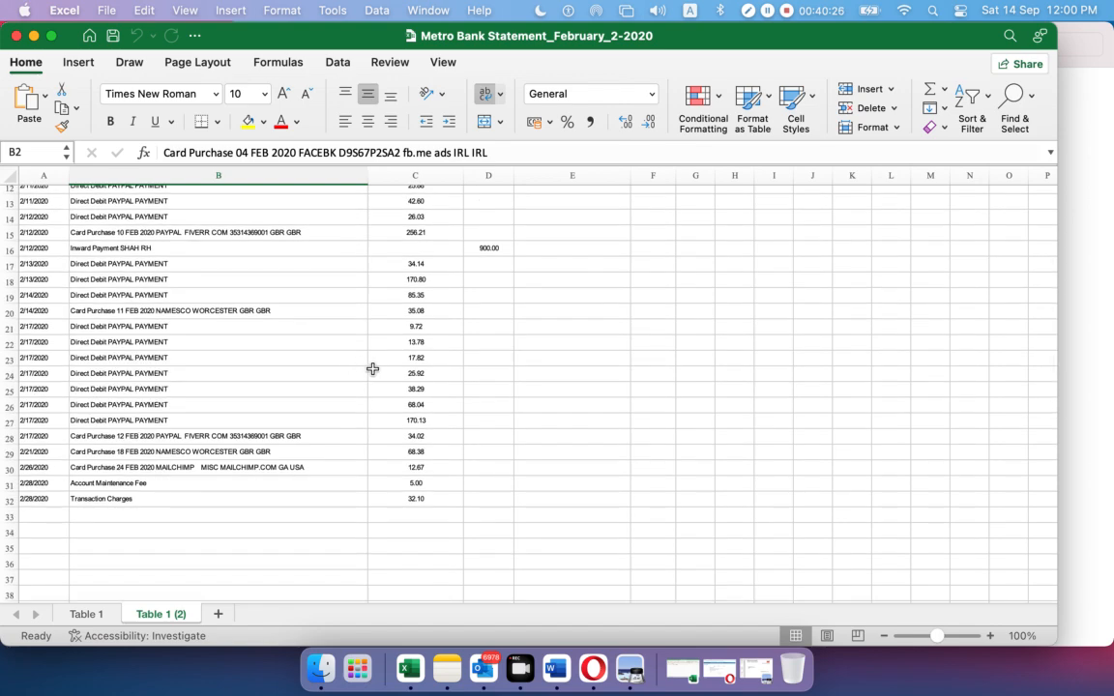
scroll(366, 364, "up", 5)
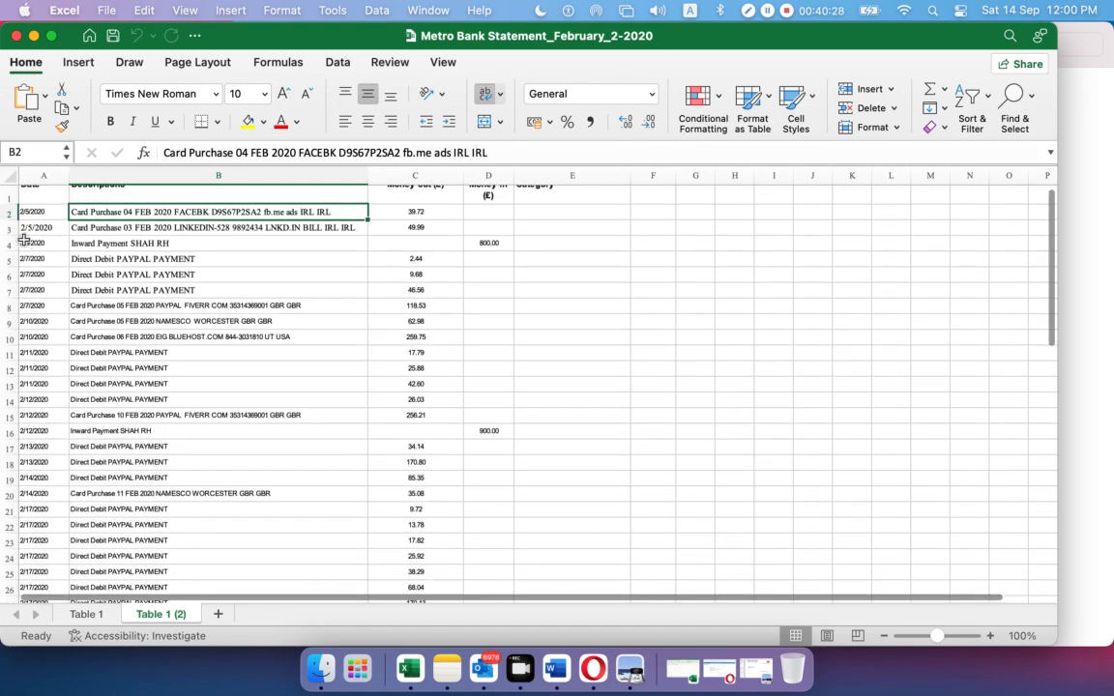
left_click_drag(44, 212, 34, 504)
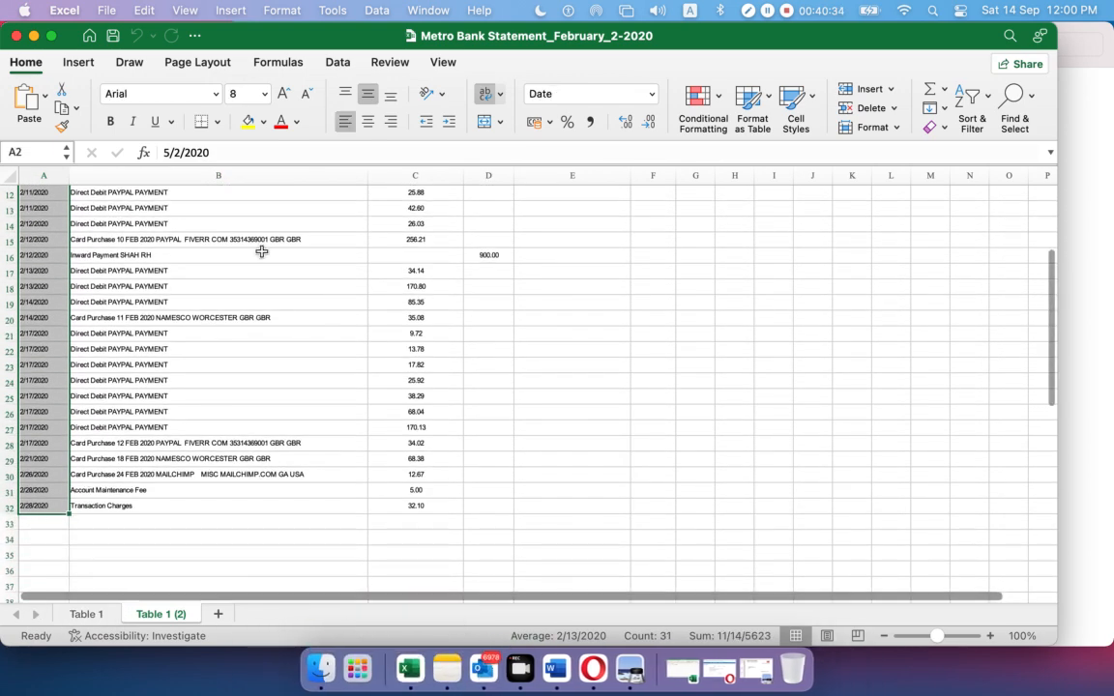
left_click(34, 35)
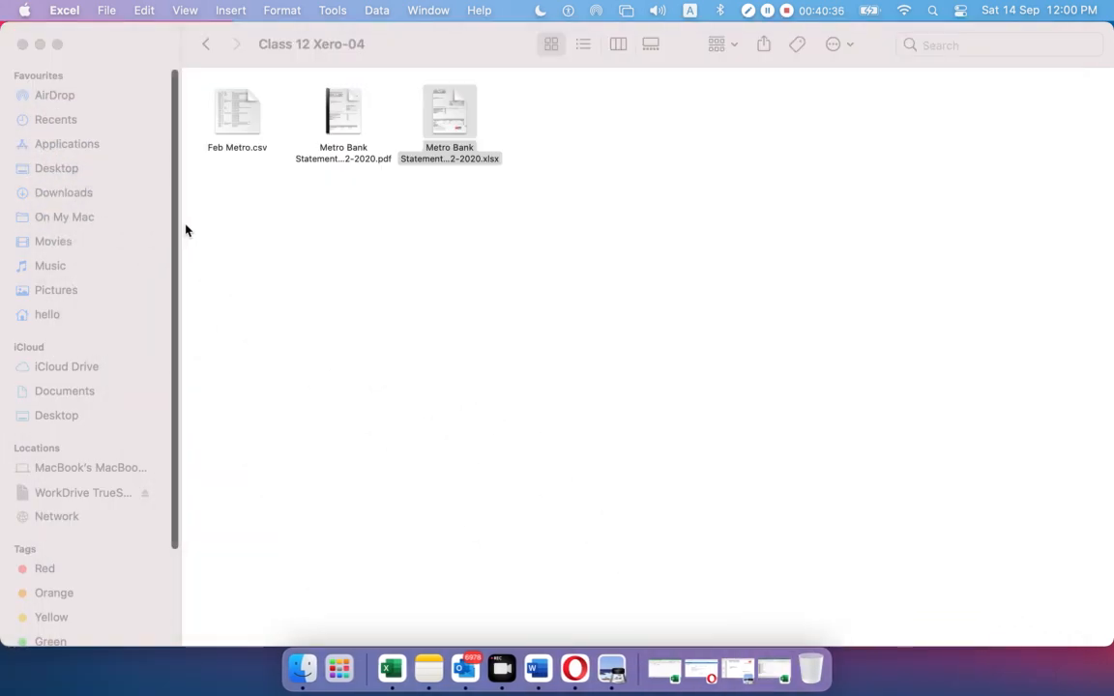
Bring back StatementImportTemplate.en-US, check its required *Date and *Amount headings, then minimize it
left_click(778, 667)
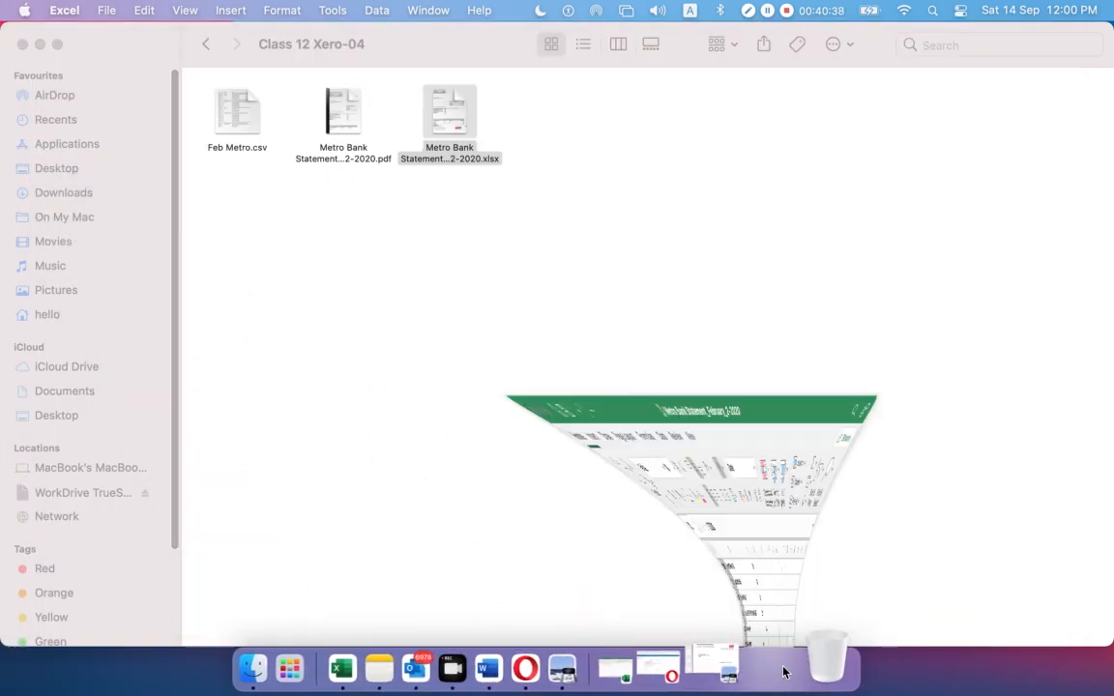
left_click(633, 667)
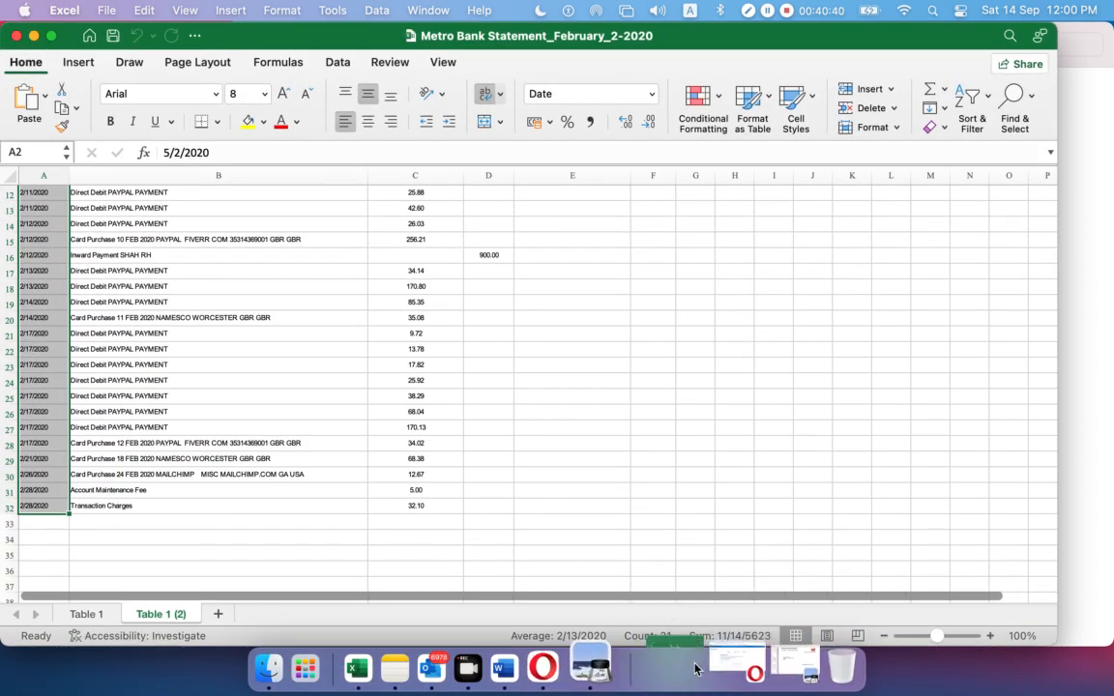
left_click(48, 233)
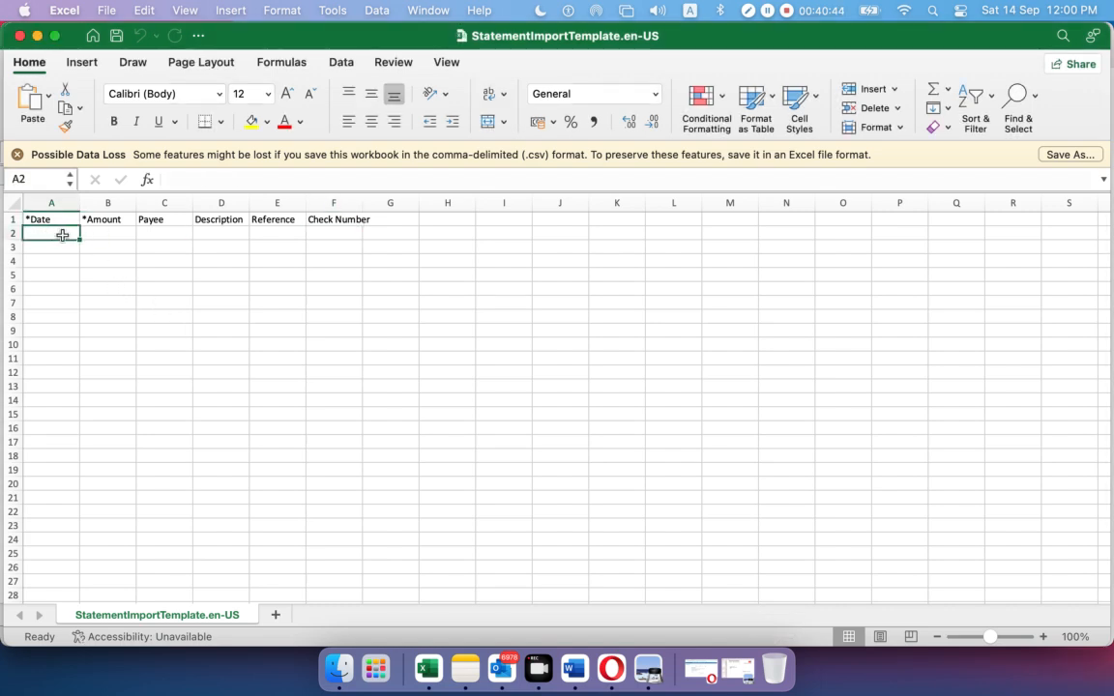
left_click(102, 234)
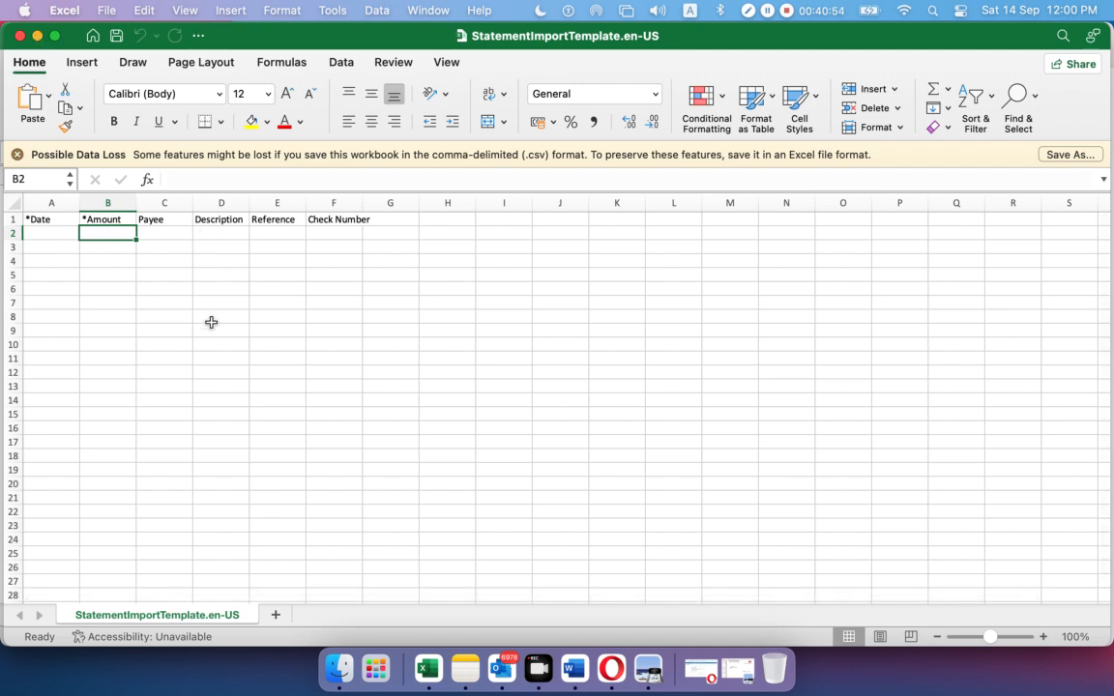
left_click(44, 222)
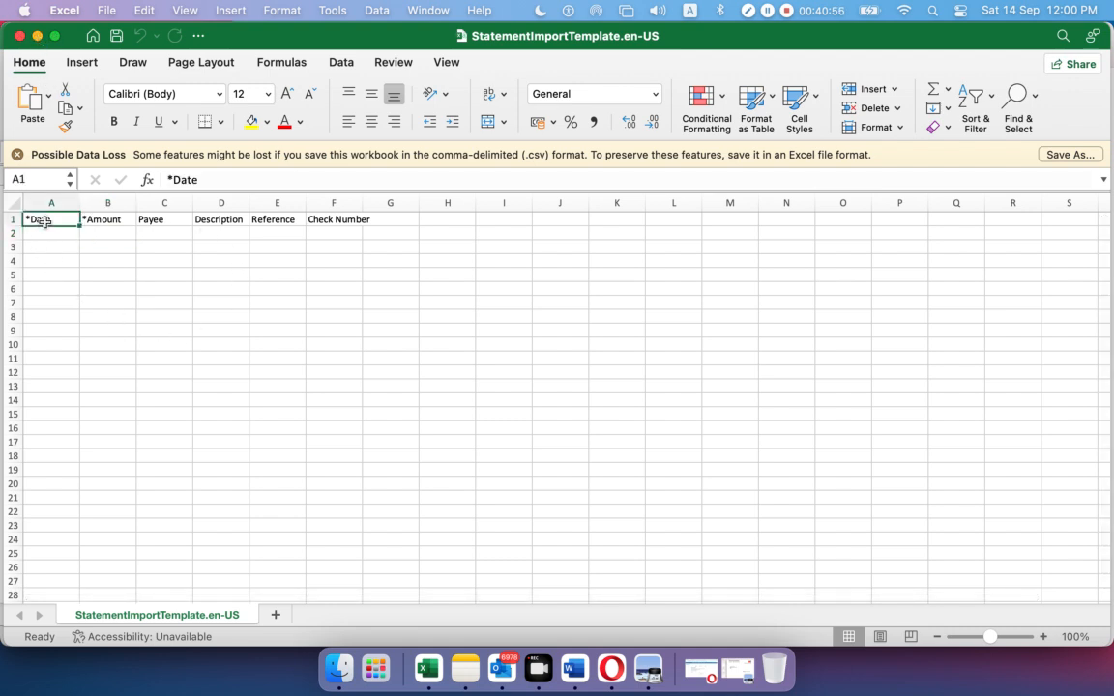
left_click(115, 222)
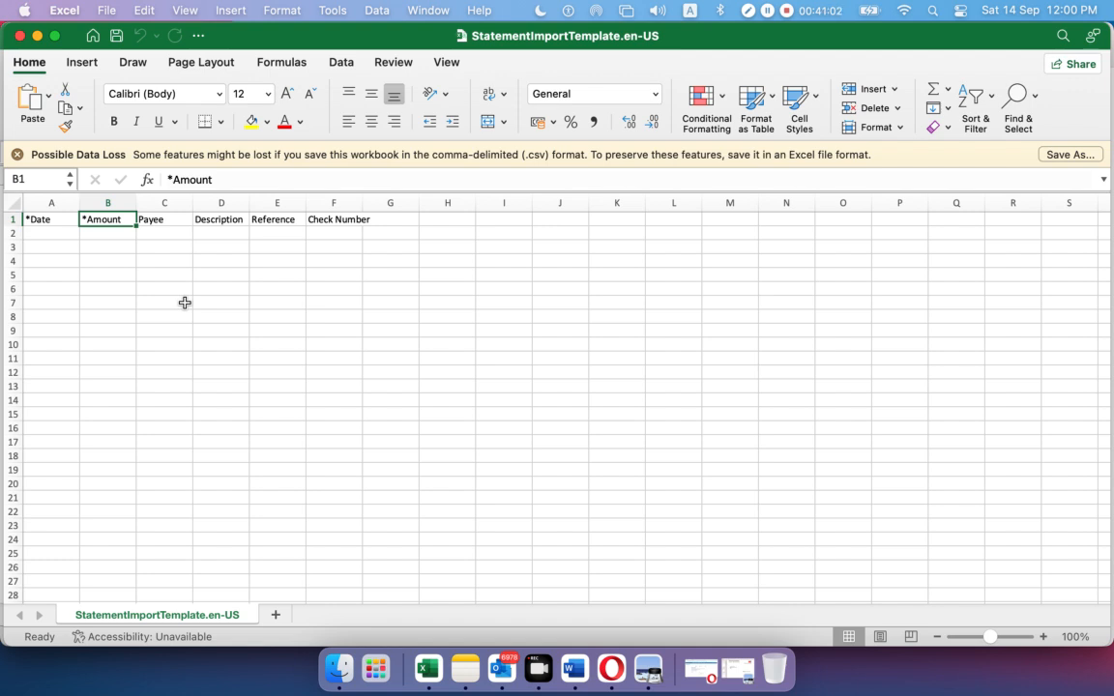
left_click(38, 37)
Copy the Money out and Money in amounts from C2:D32 into columns F and G
scroll(389, 330, "up", 5)
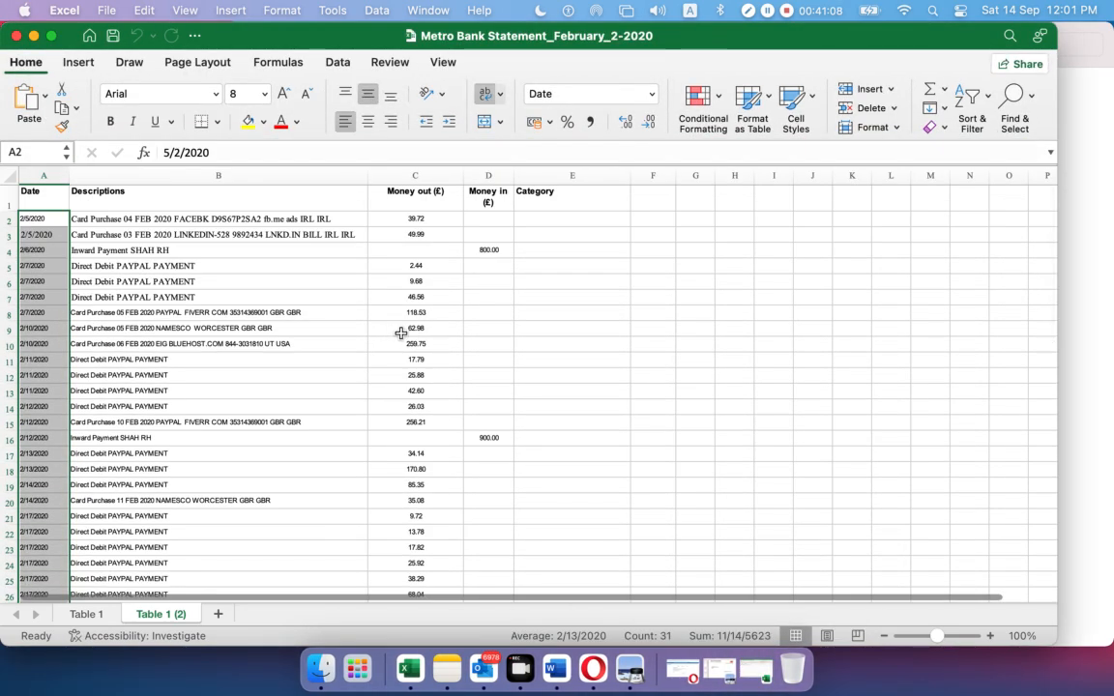
left_click_drag(410, 217, 481, 571)
key("super+c")
scroll(519, 536, "up", 5)
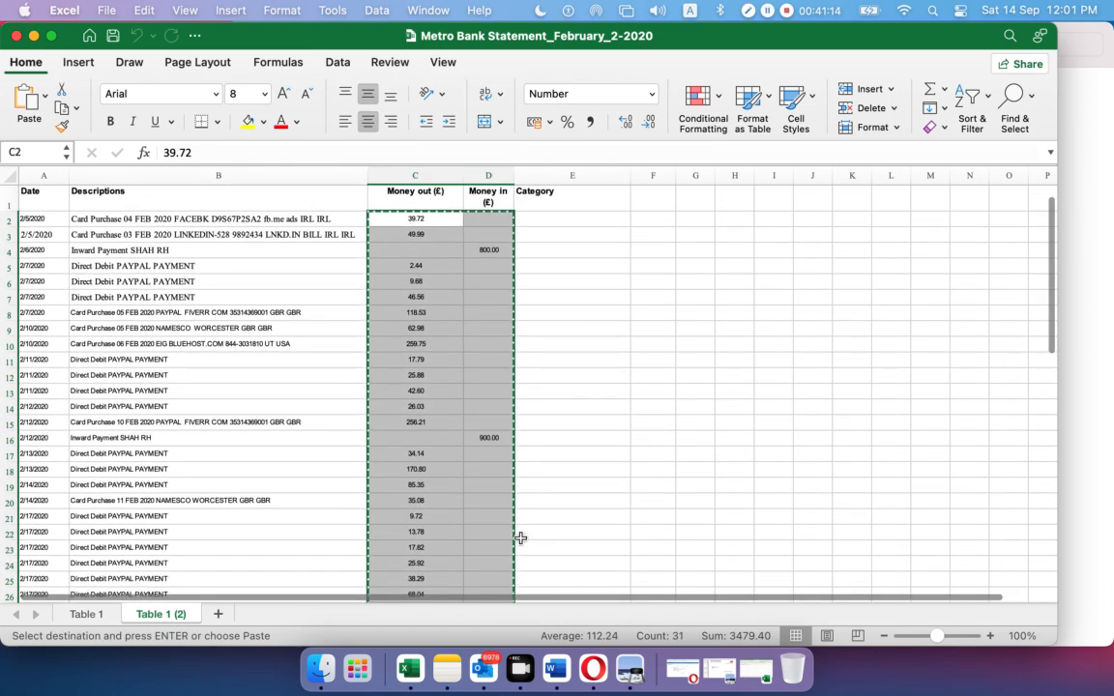
left_click(648, 219)
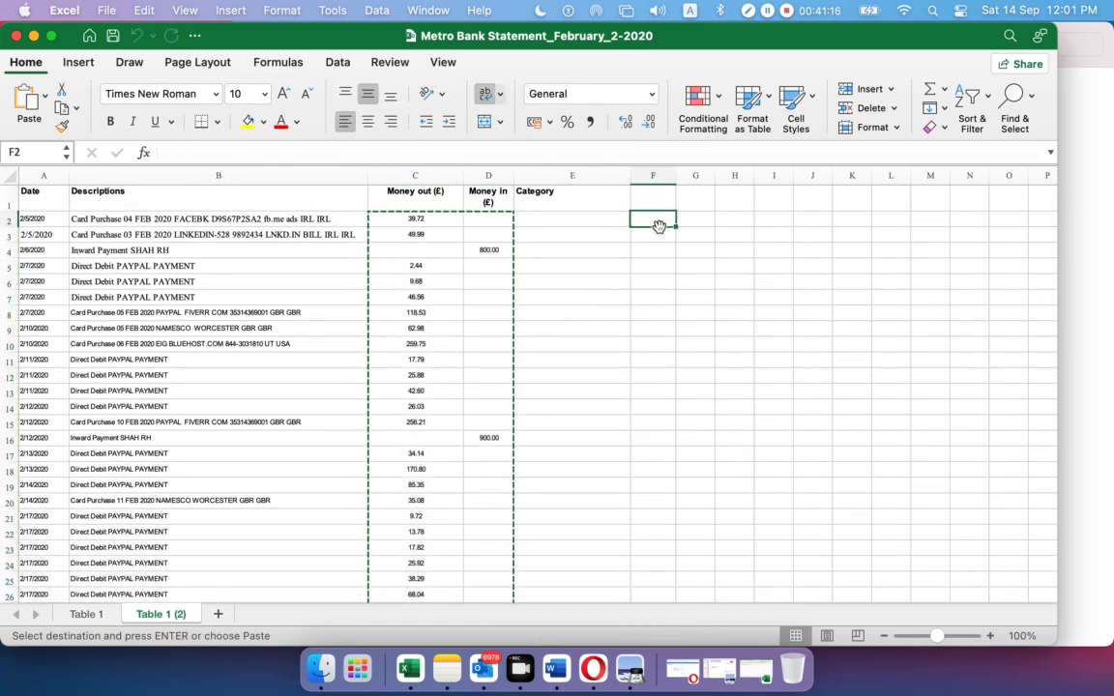
key("super+v")
left_click(816, 358)
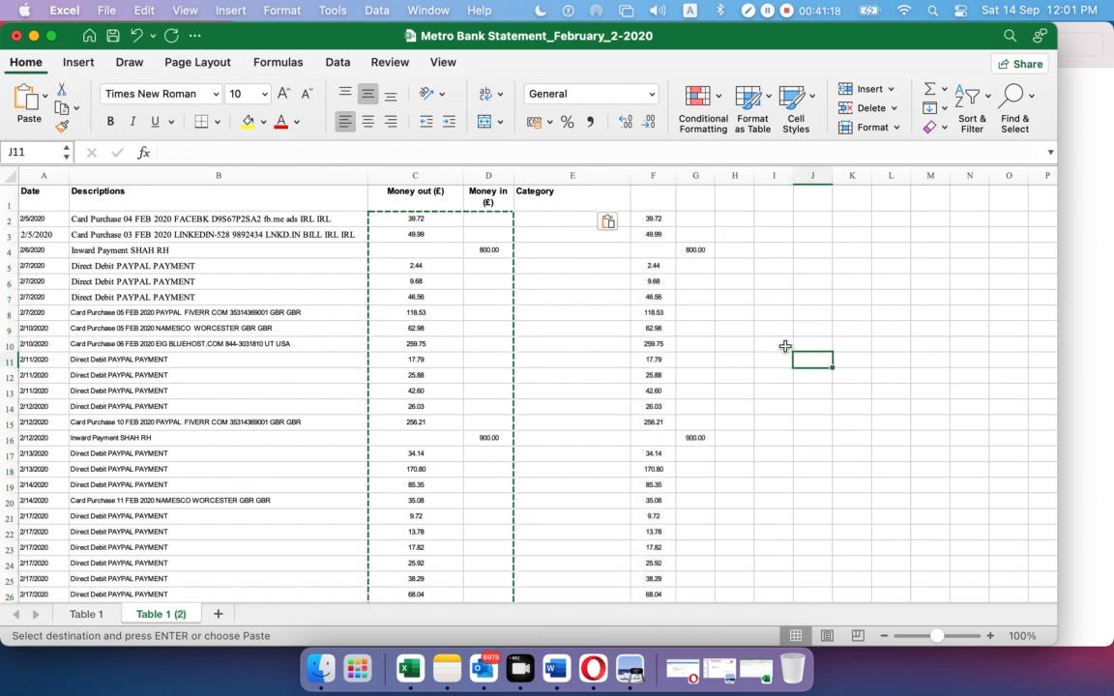
left_click(689, 249)
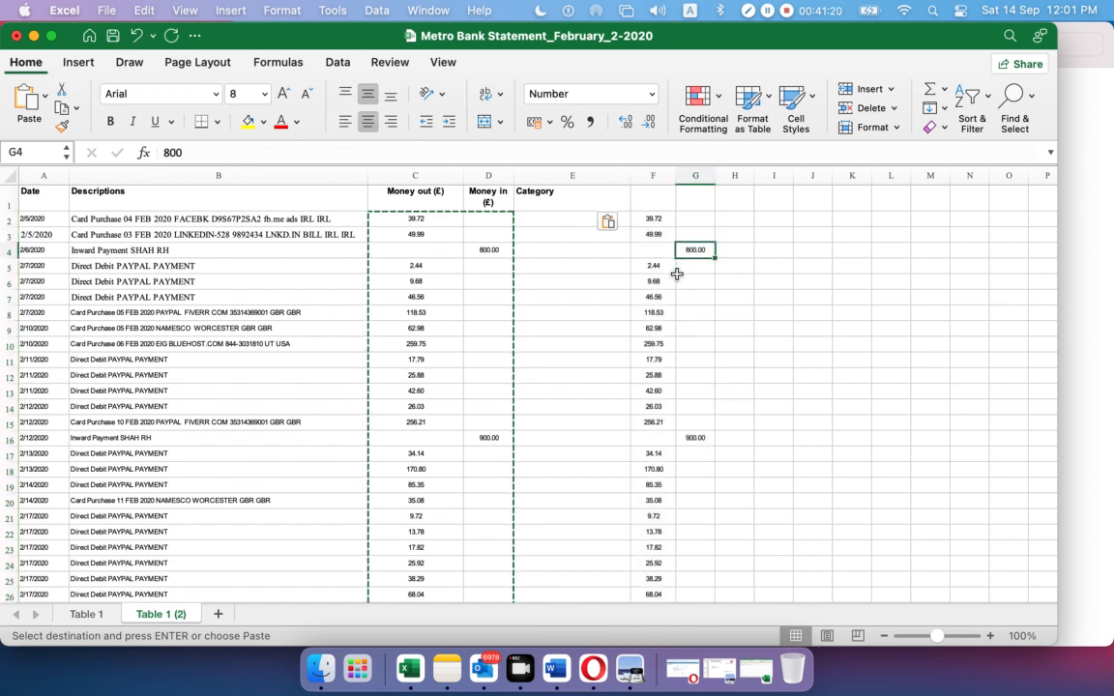
key("Escape")
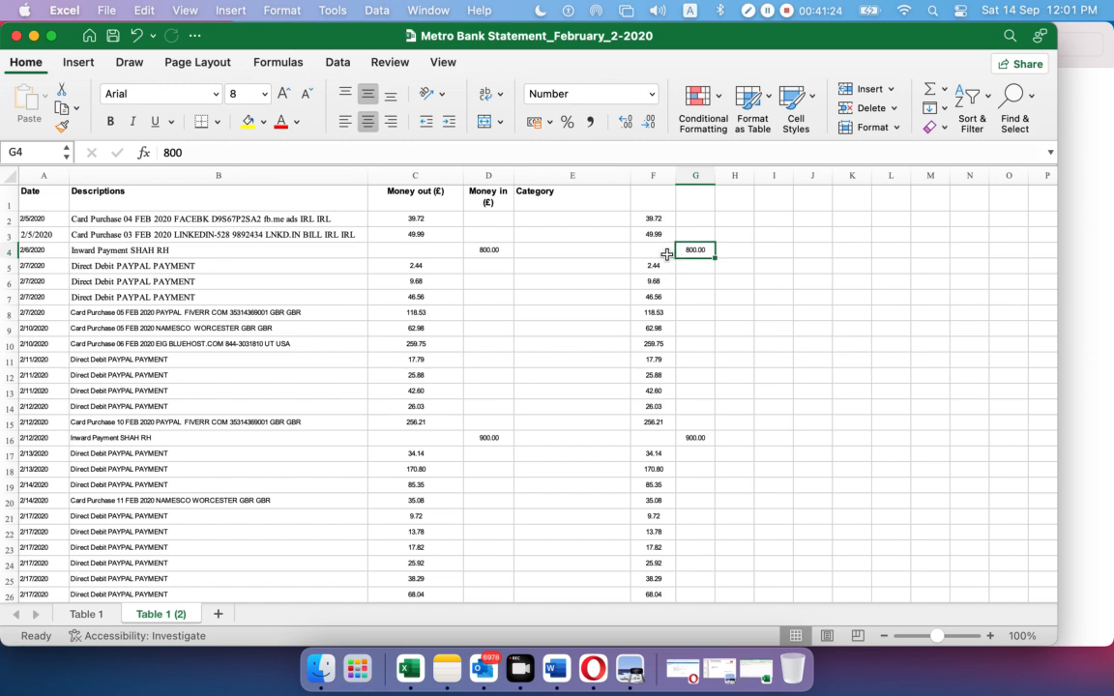
Change G4 to -800.00 and copy it into F4, then copy G16's 900.00 into F16
left_click(165, 152)
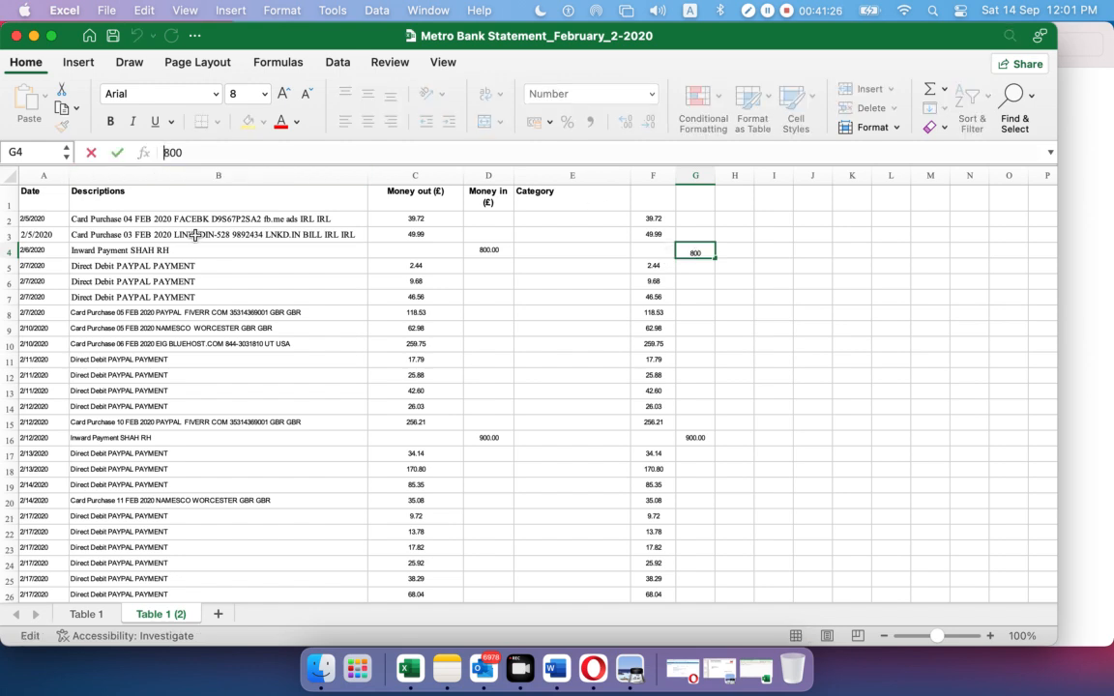
type("-")
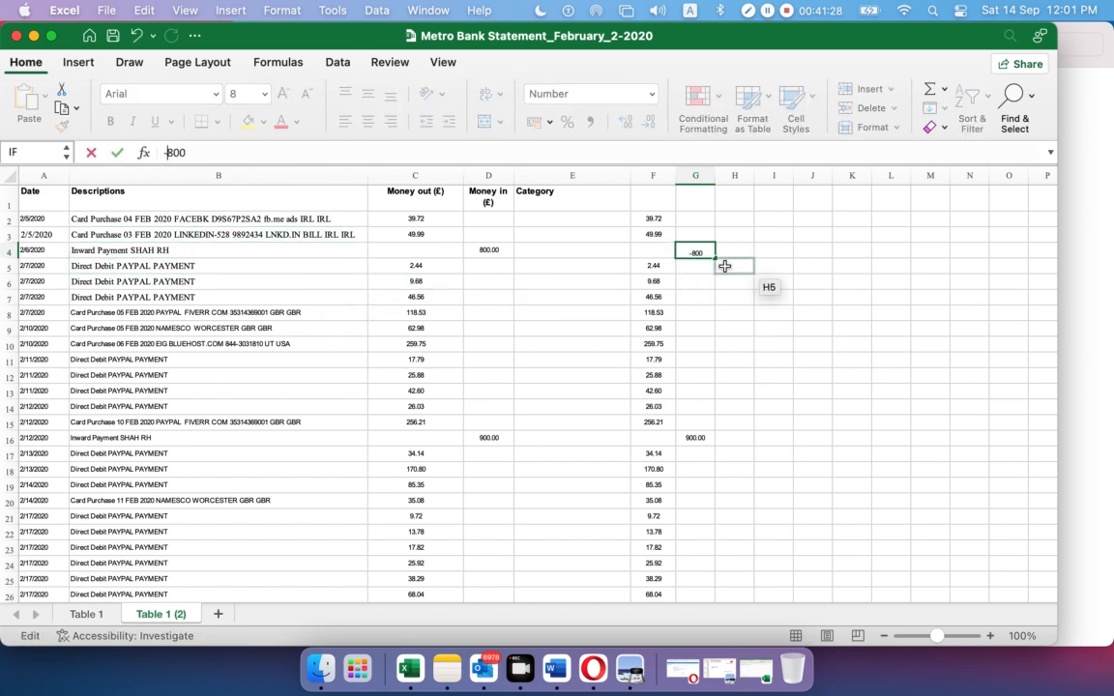
key("Return")
left_click(688, 251)
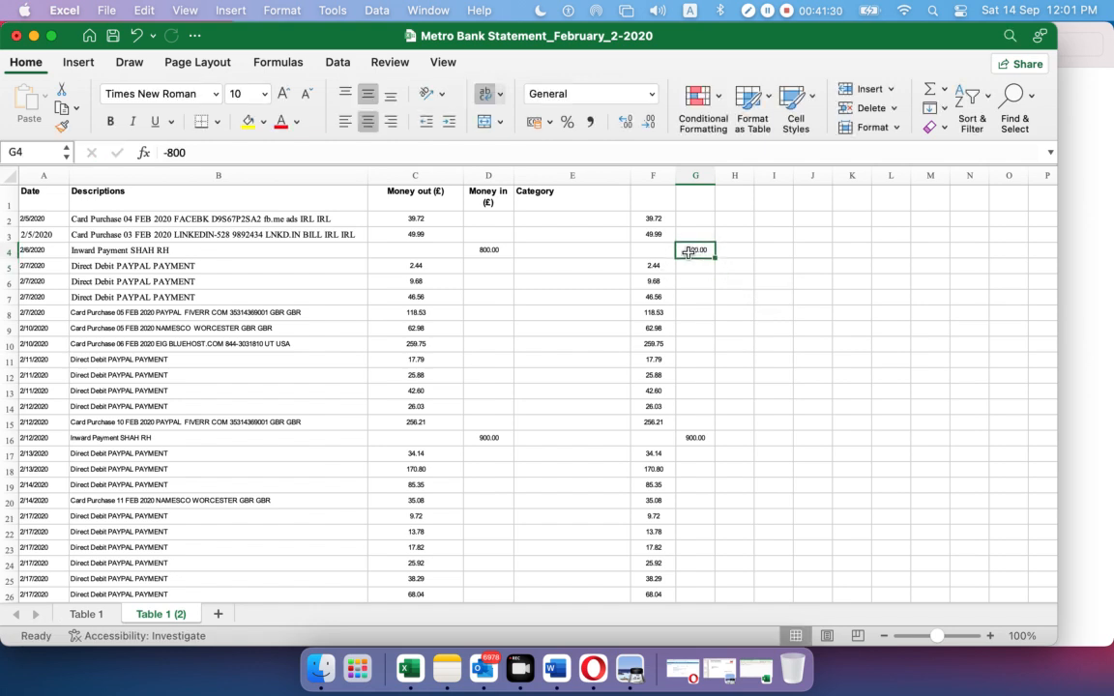
key("super+c")
left_click(653, 249)
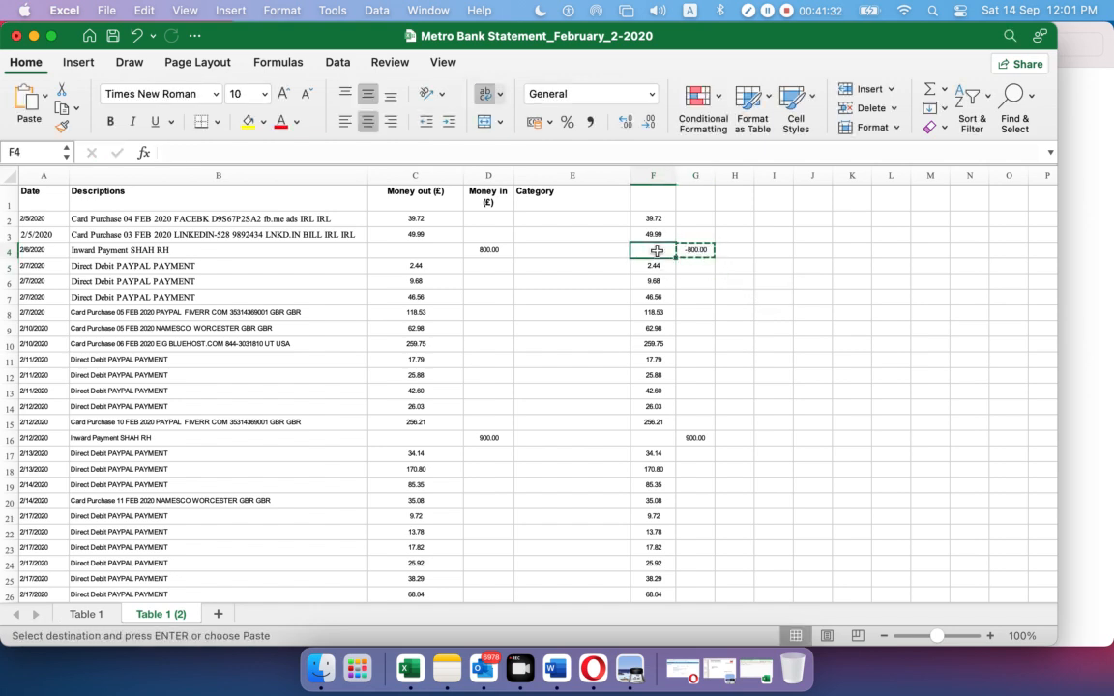
key("super+v")
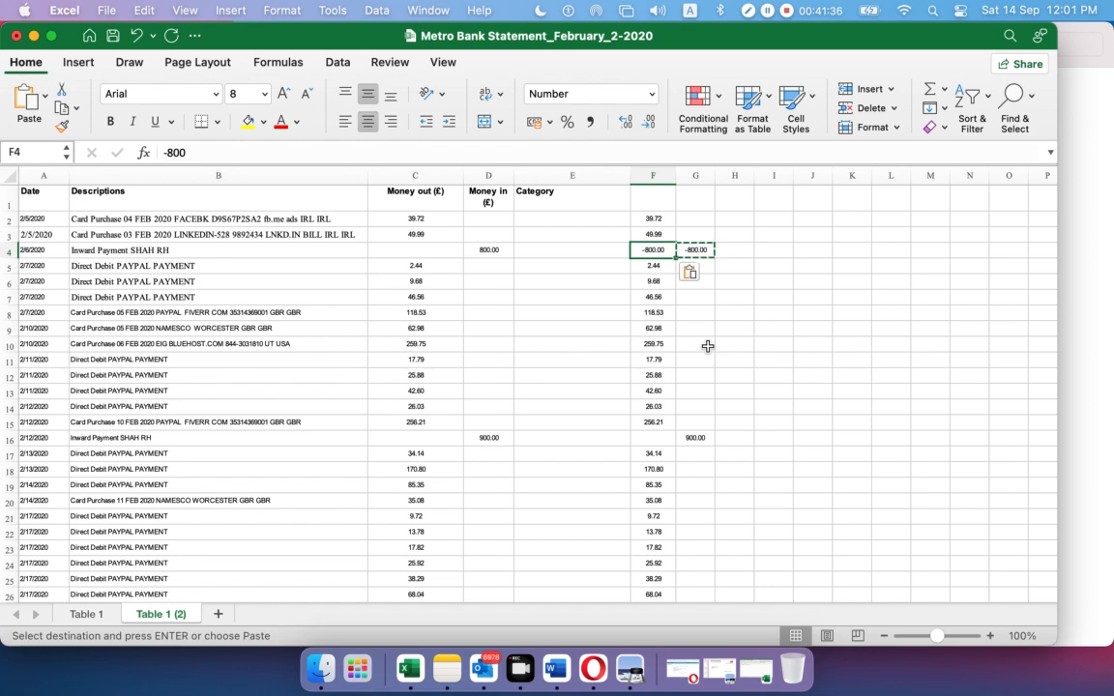
key("Escape")
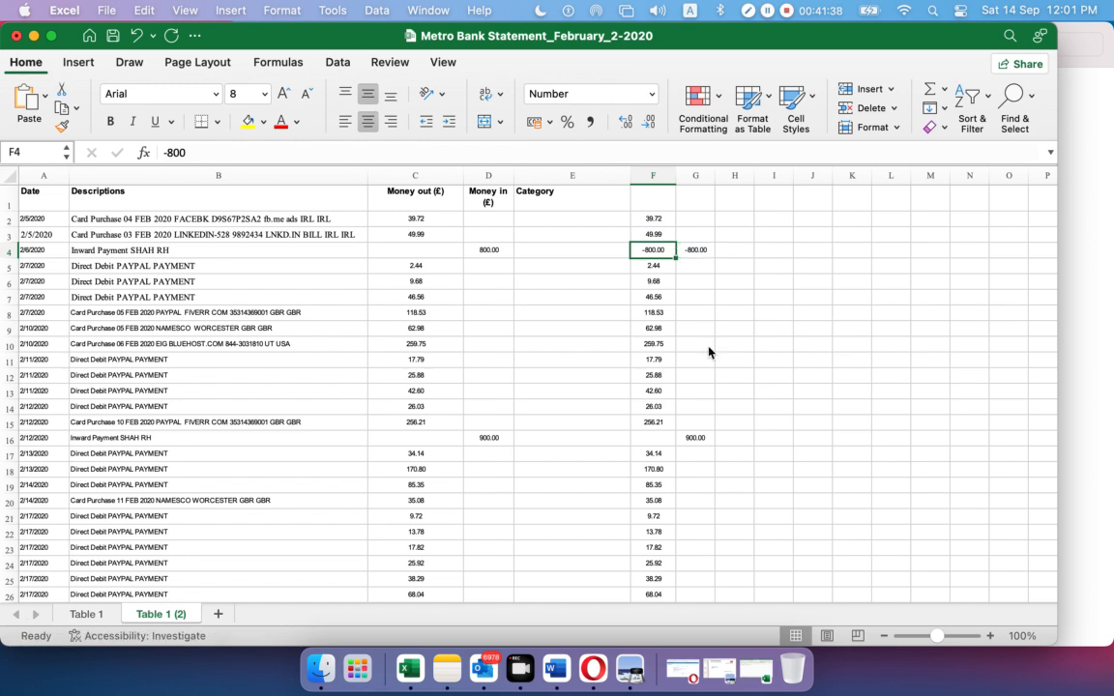
left_click(695, 439)
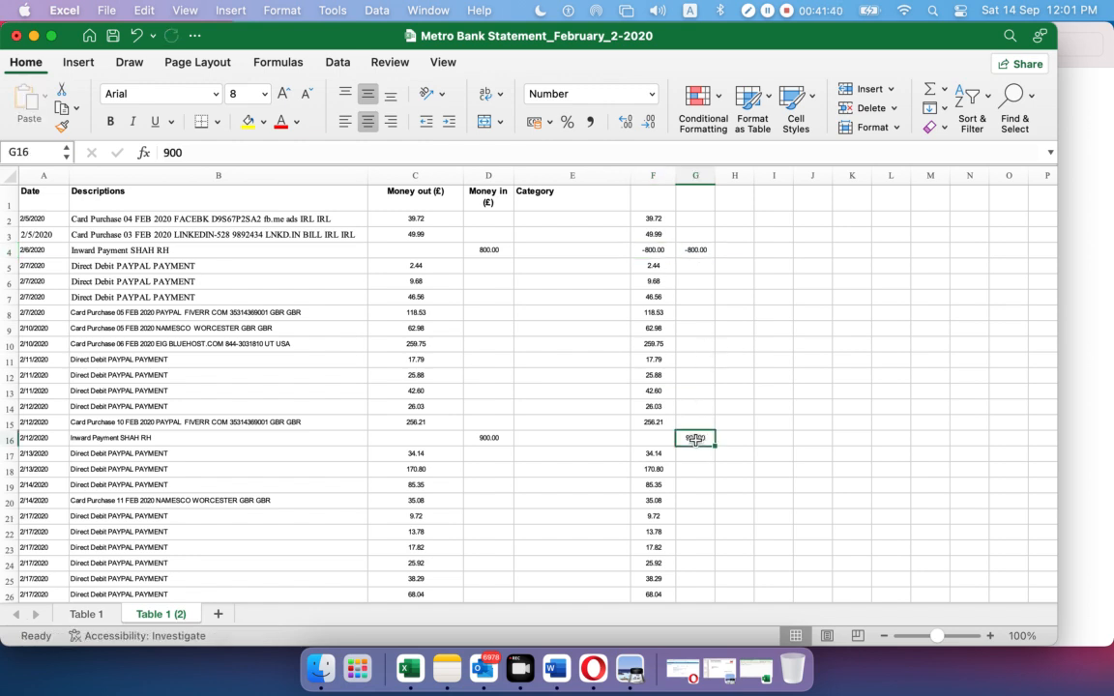
key("super+c")
left_click(647, 439)
key("super+v")
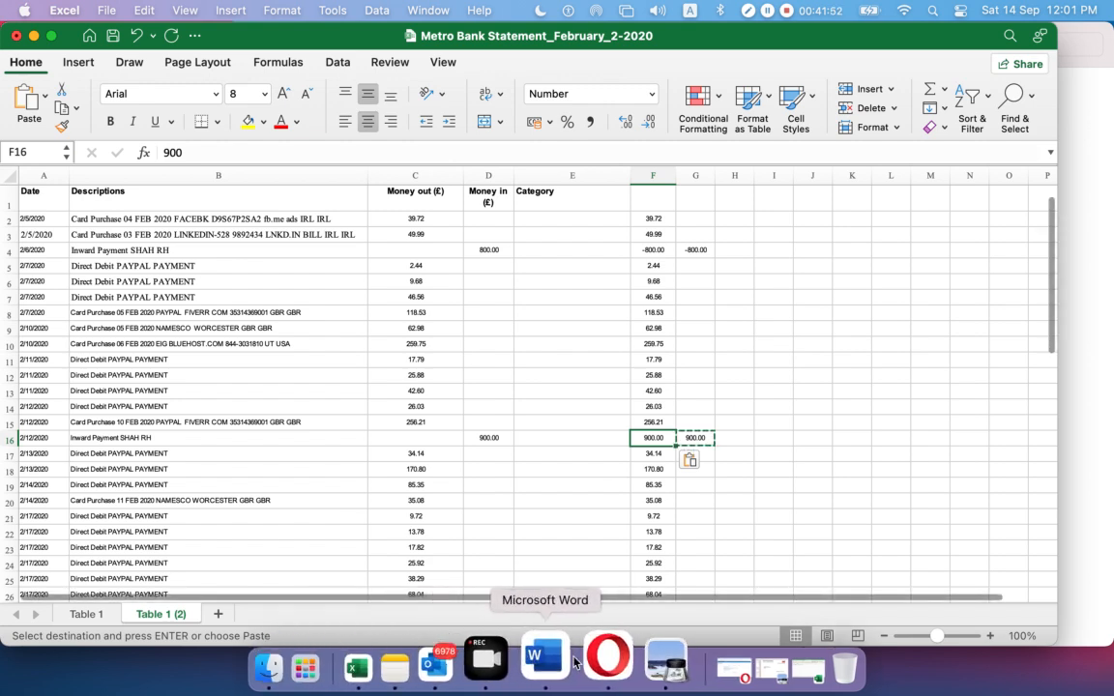
On page 4 of the statement PDF, highlight the lines from LNKD.IN BILL to 11 Feb 2020, then minimize Preview
left_click(625, 663)
scroll(579, 410, "down", 10)
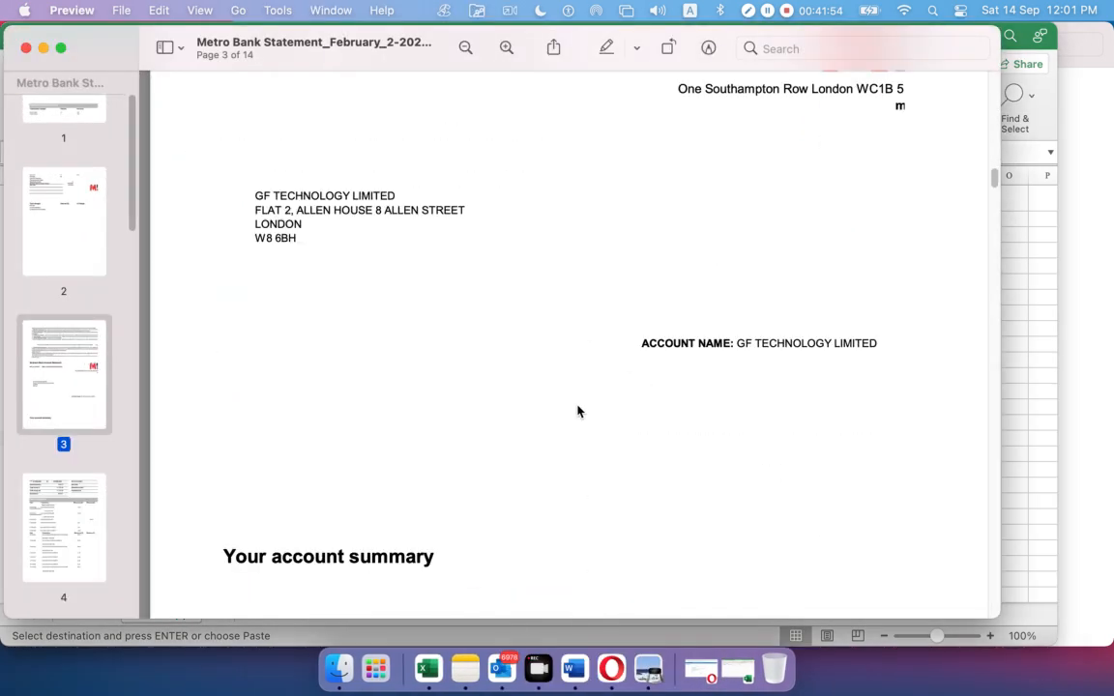
scroll(571, 393, "down", 5)
scroll(570, 381, "up", 5)
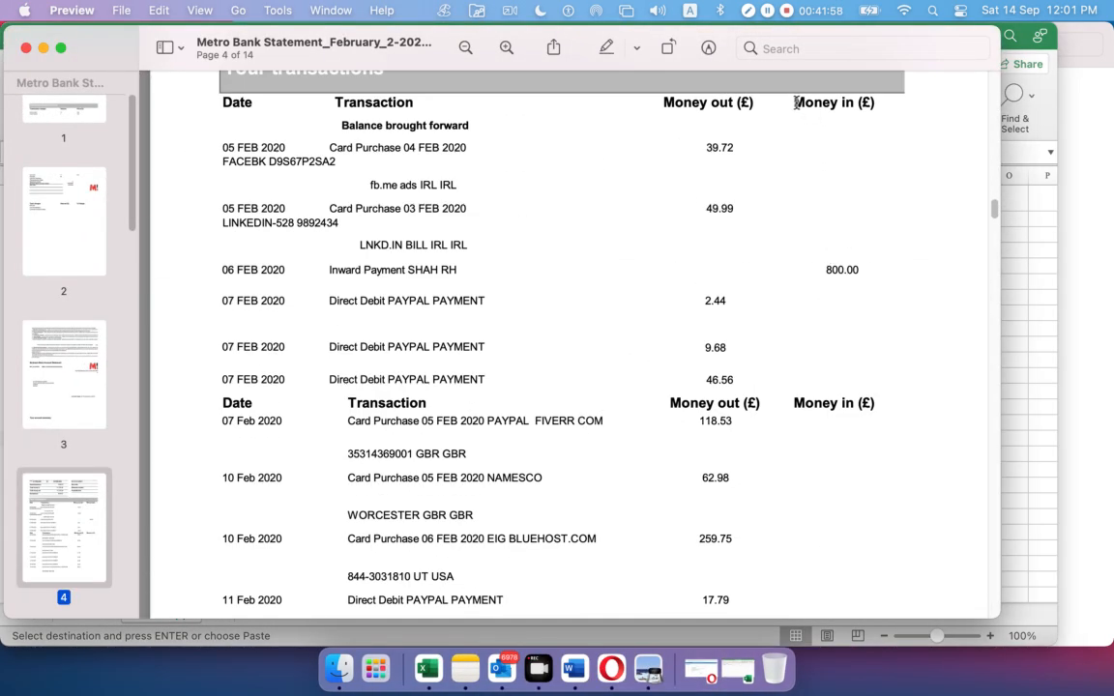
left_click_drag(796, 102, 874, 104)
left_click_drag(824, 261, 807, 337)
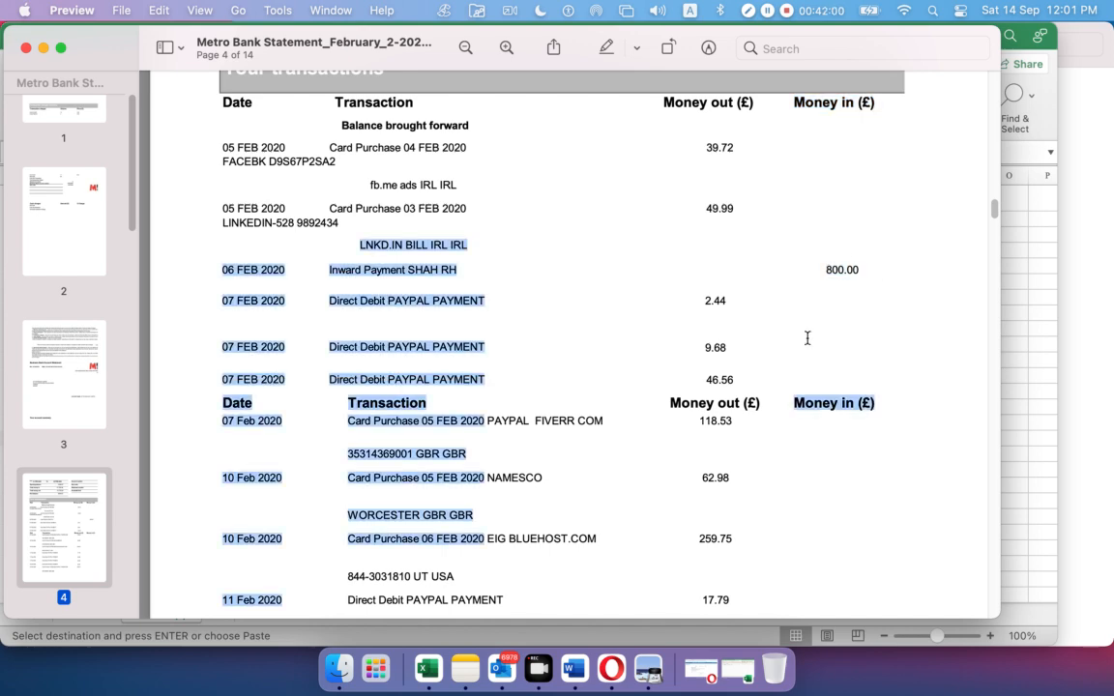
left_click(42, 48)
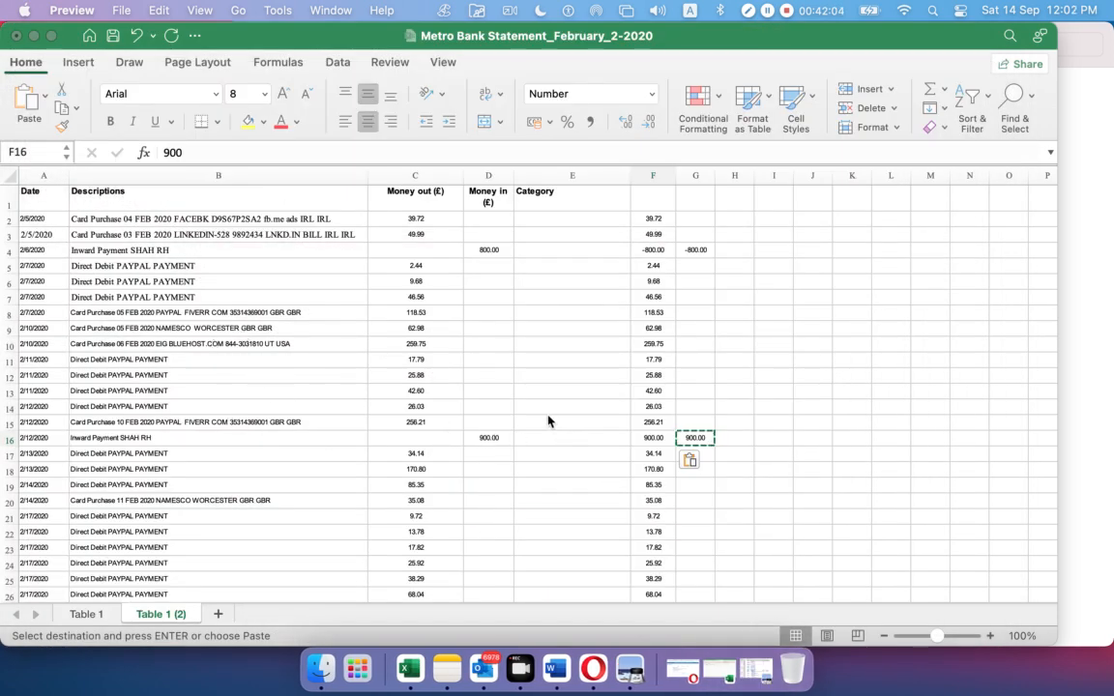
Change F16 to -900 and delete the leftover figures in column G
left_click(649, 439)
key("Return")
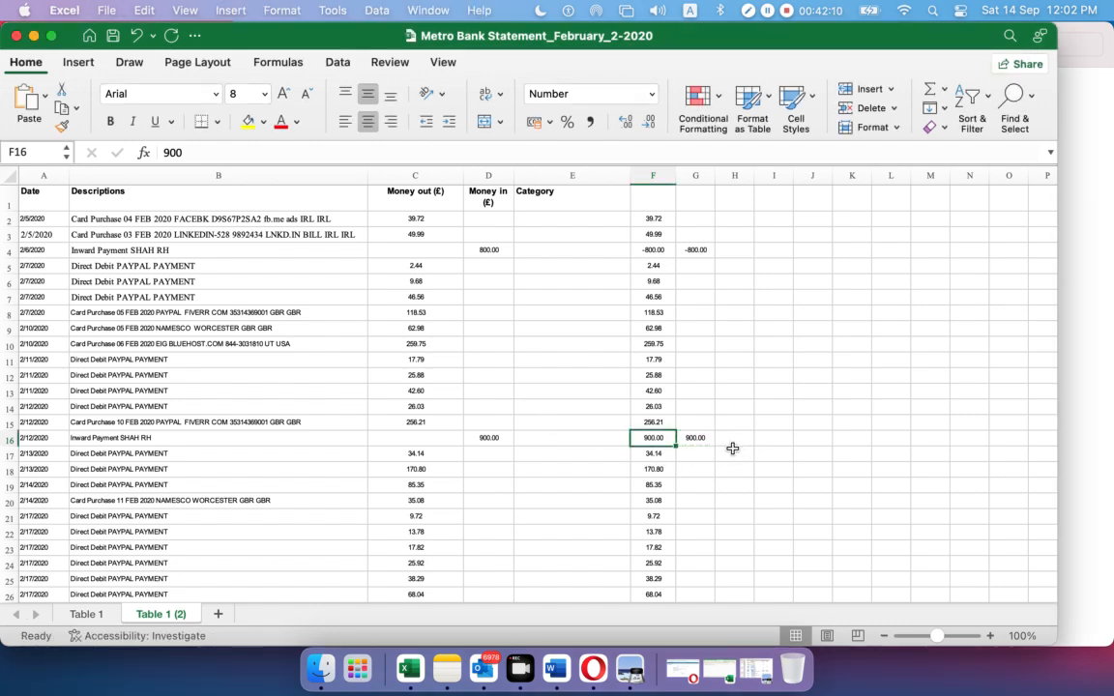
double_click(643, 440)
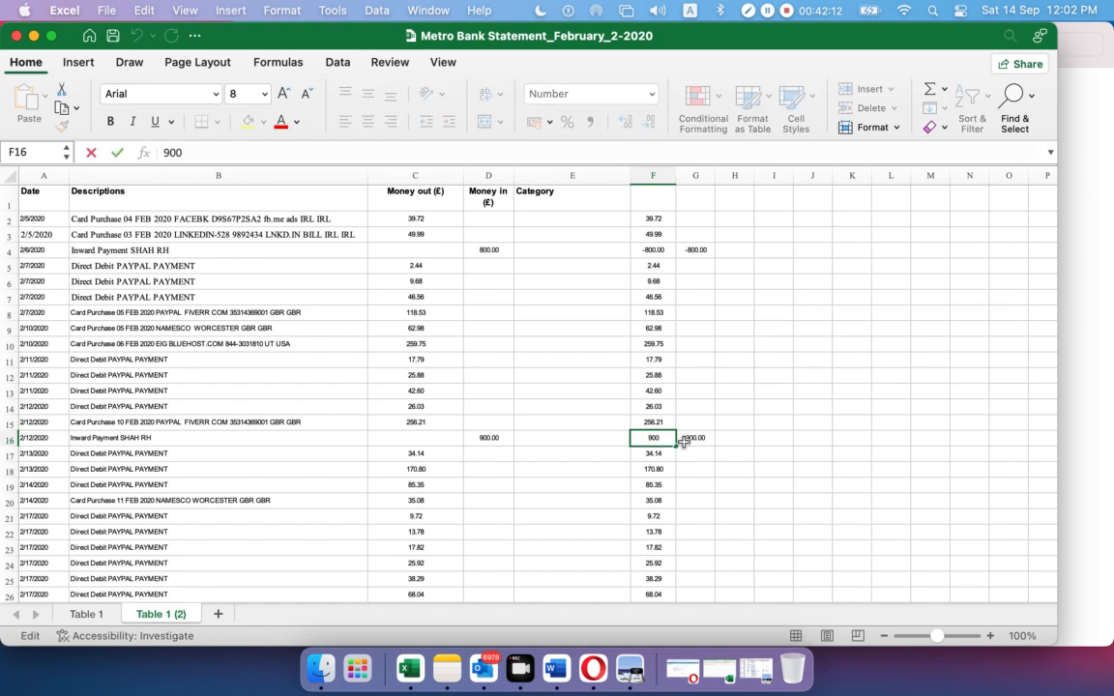
type("-")
key("Return")
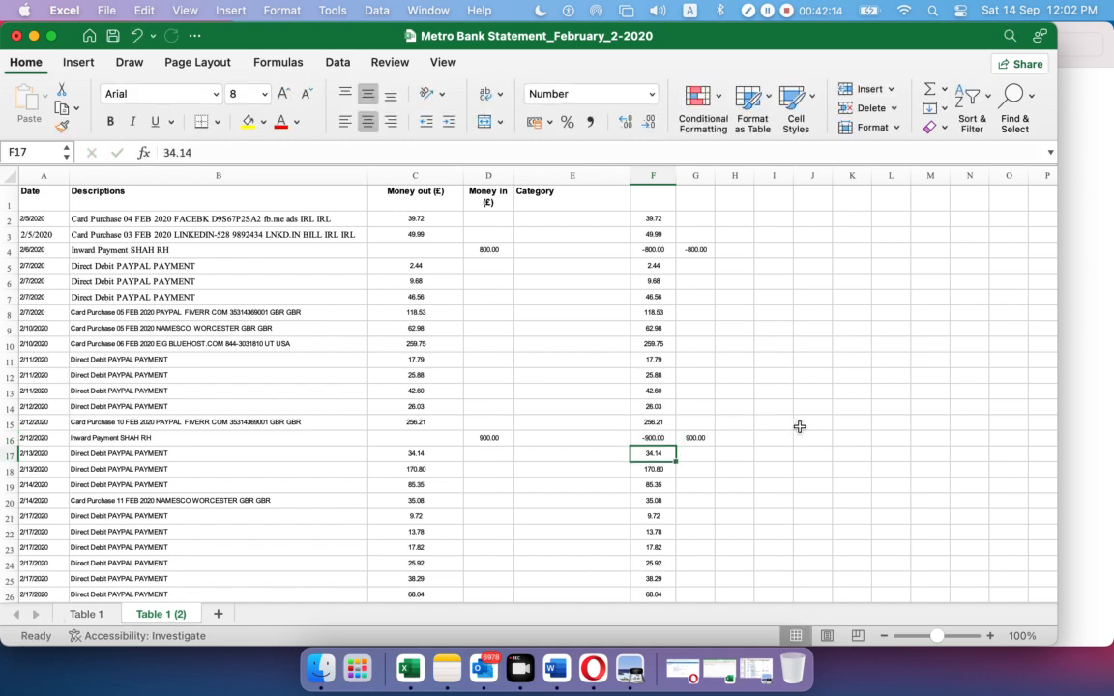
left_click(808, 427)
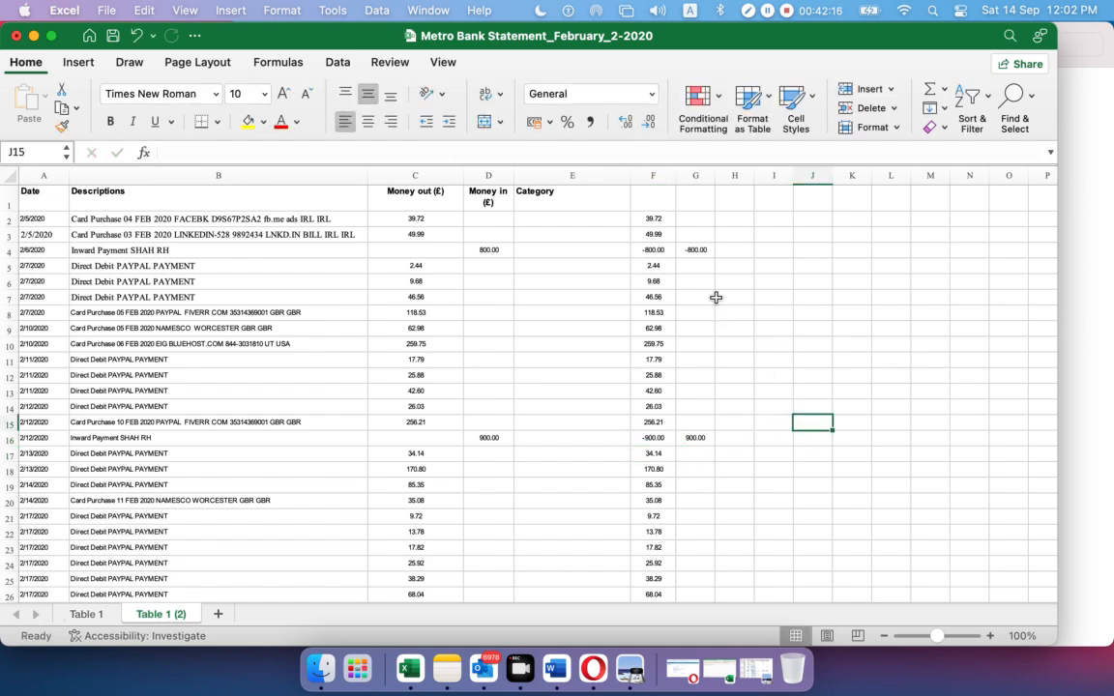
left_click_drag(695, 249, 717, 485)
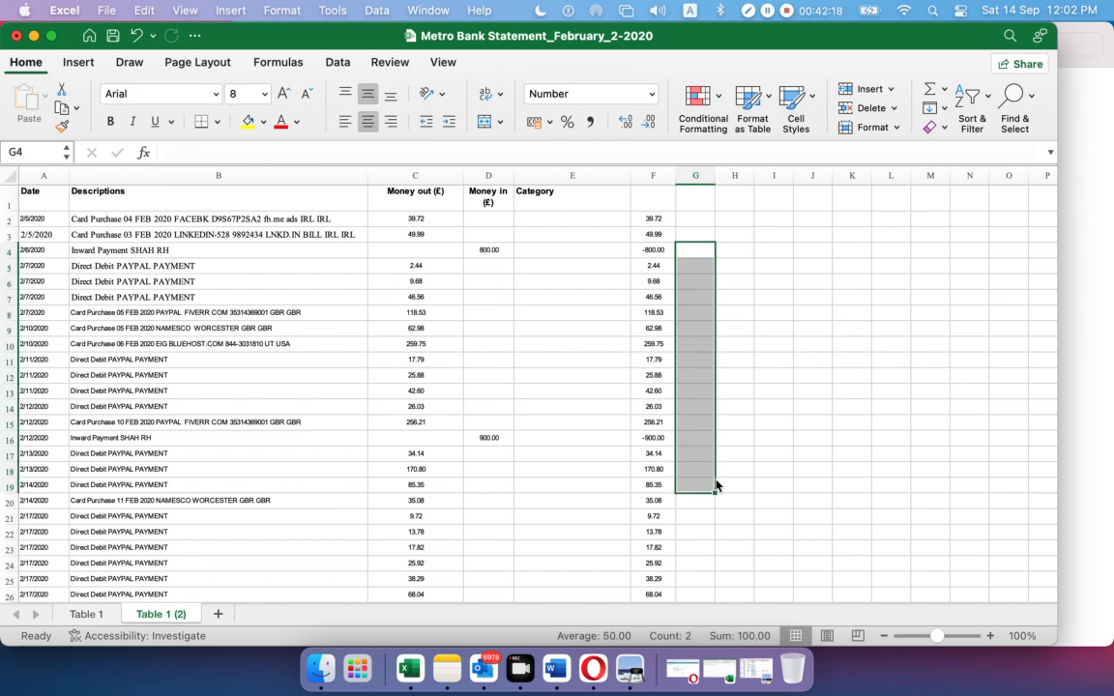
left_click(810, 452)
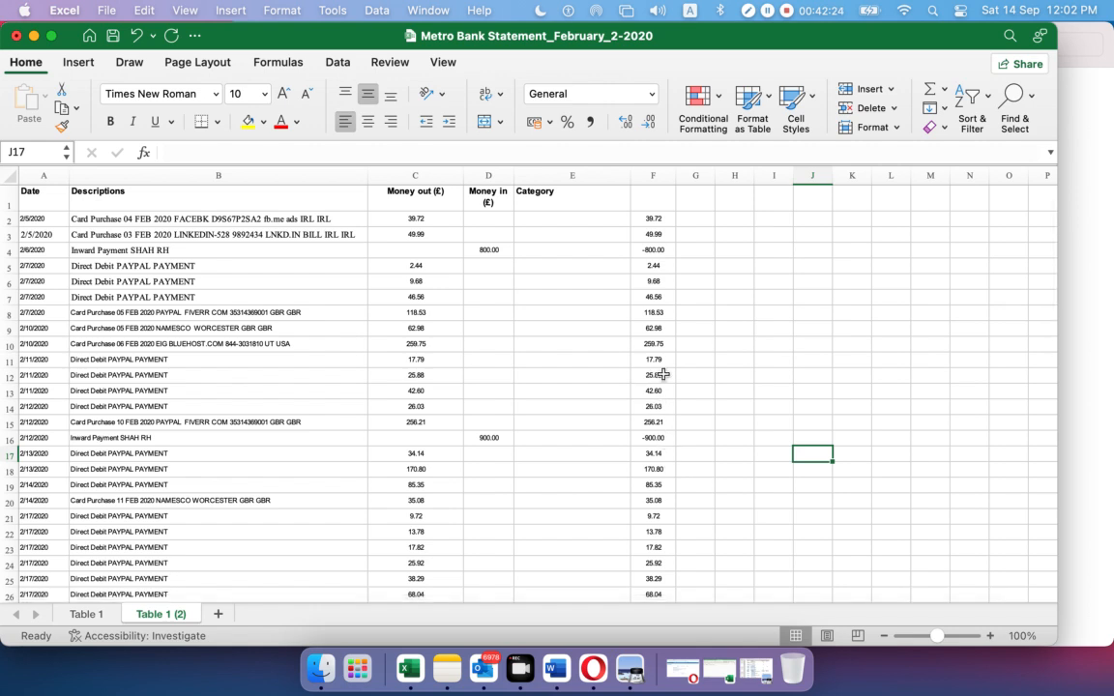
Enter -1 in G2 and fill it down column G to row 32
left_click(701, 219)
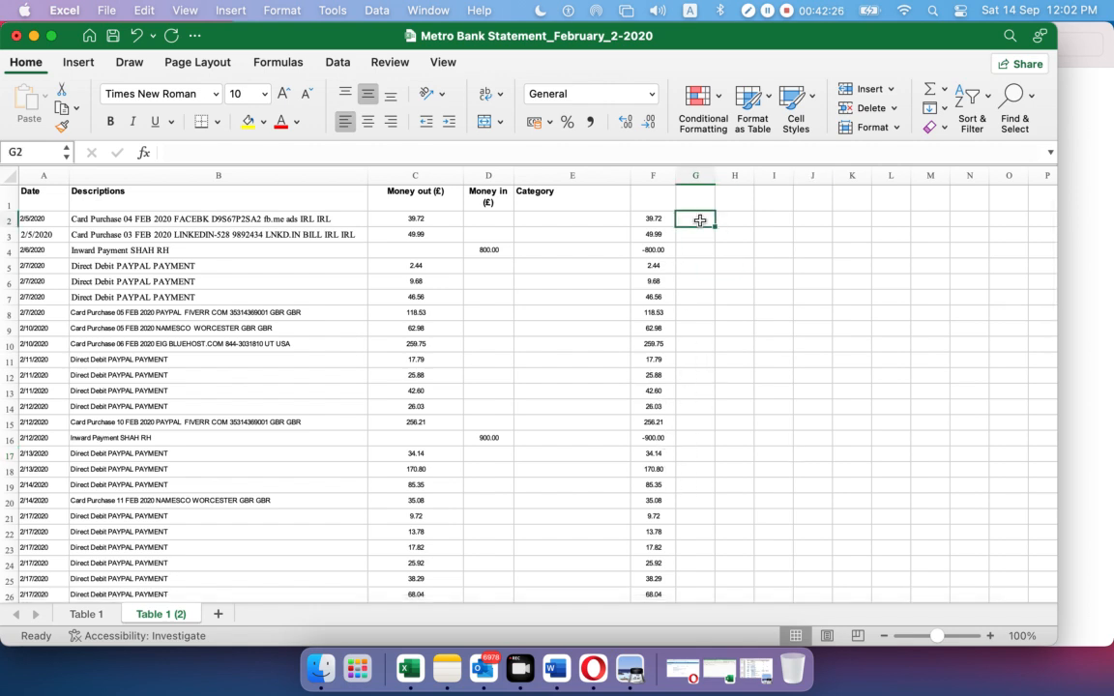
type("-1")
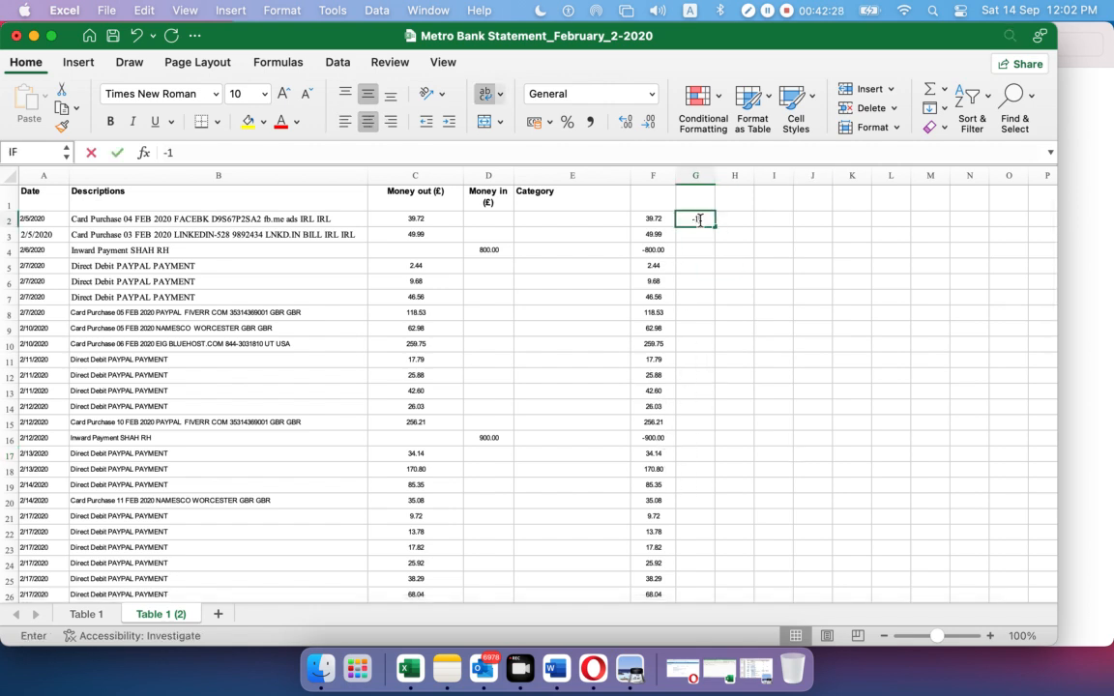
left_click(785, 285)
left_click(701, 223)
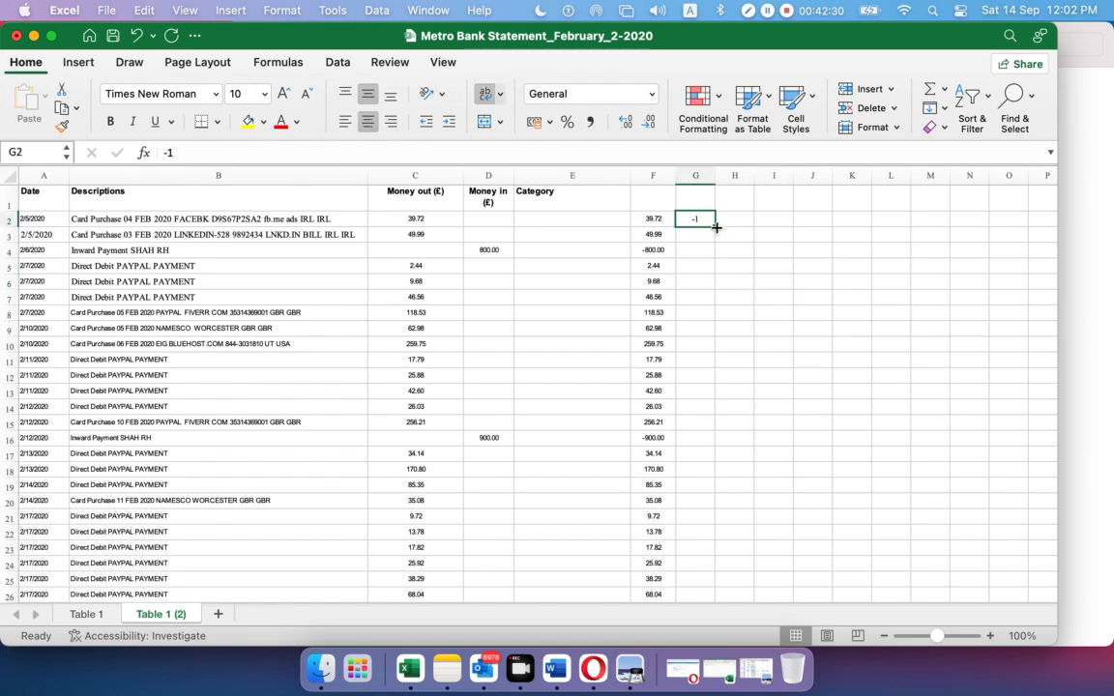
left_click_drag(716, 227, 713, 580)
Enter =F2*G2 in H2 and fill it down column H to row 32
scroll(750, 282, "up", 3)
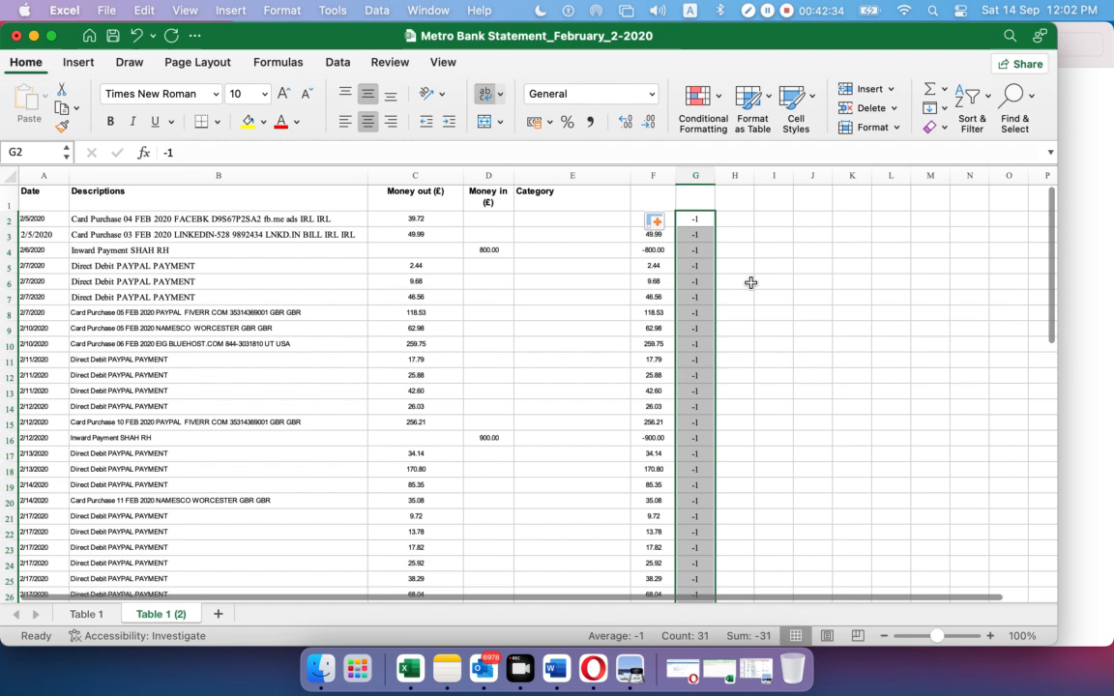
left_click(738, 219)
type("=")
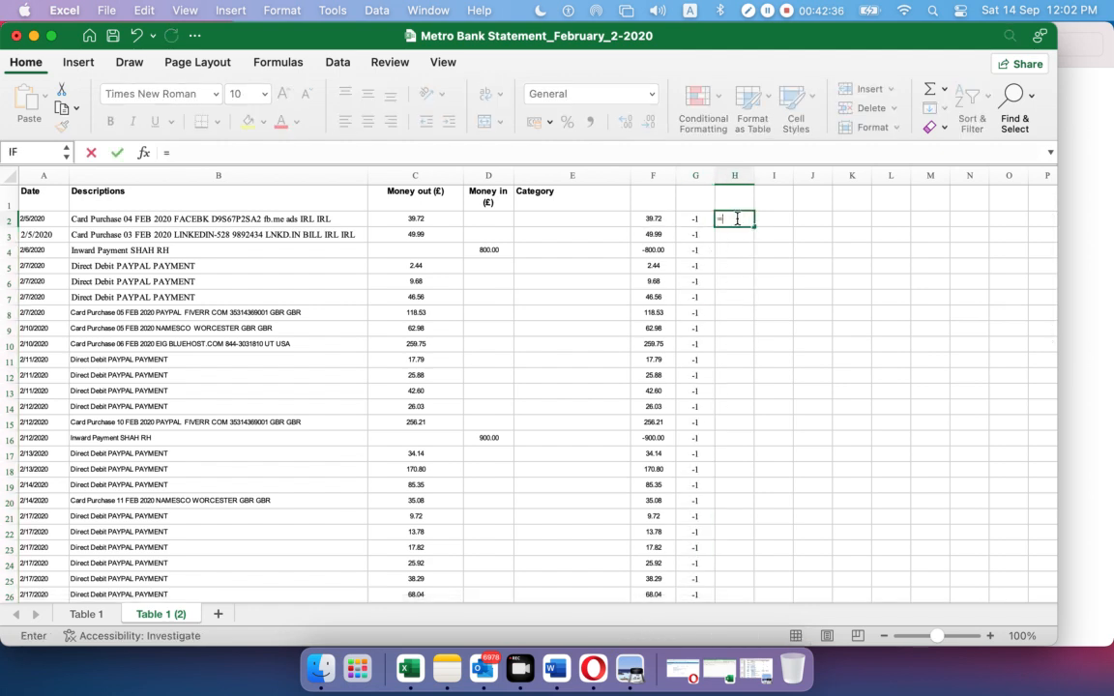
left_click(656, 220)
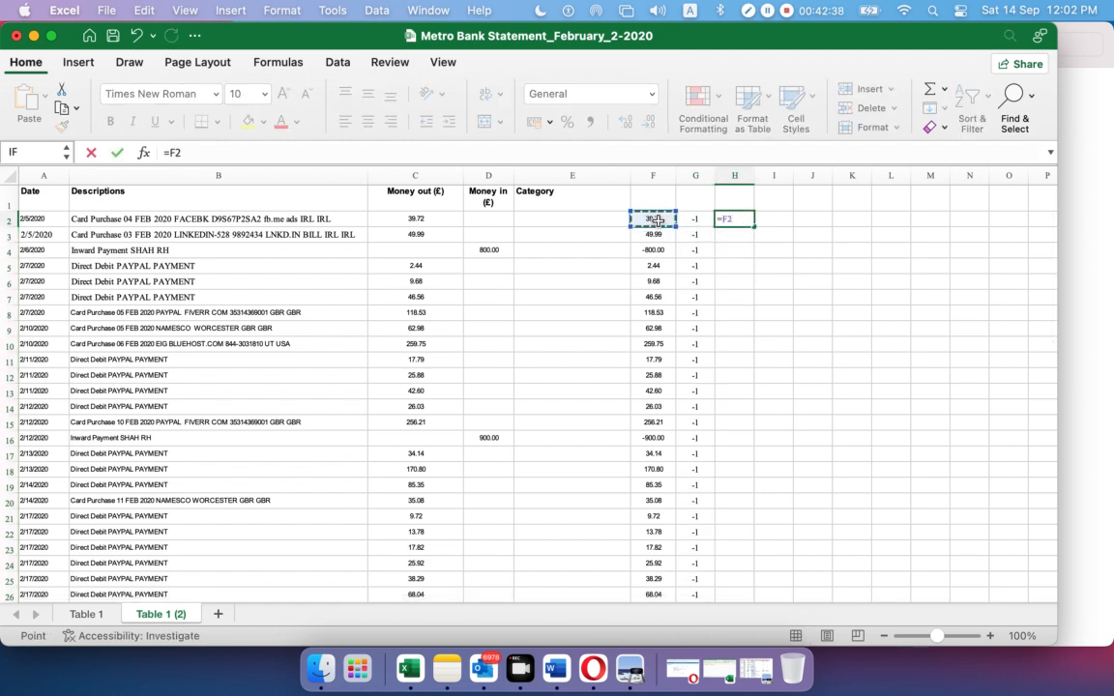
type("*")
left_click(694, 219)
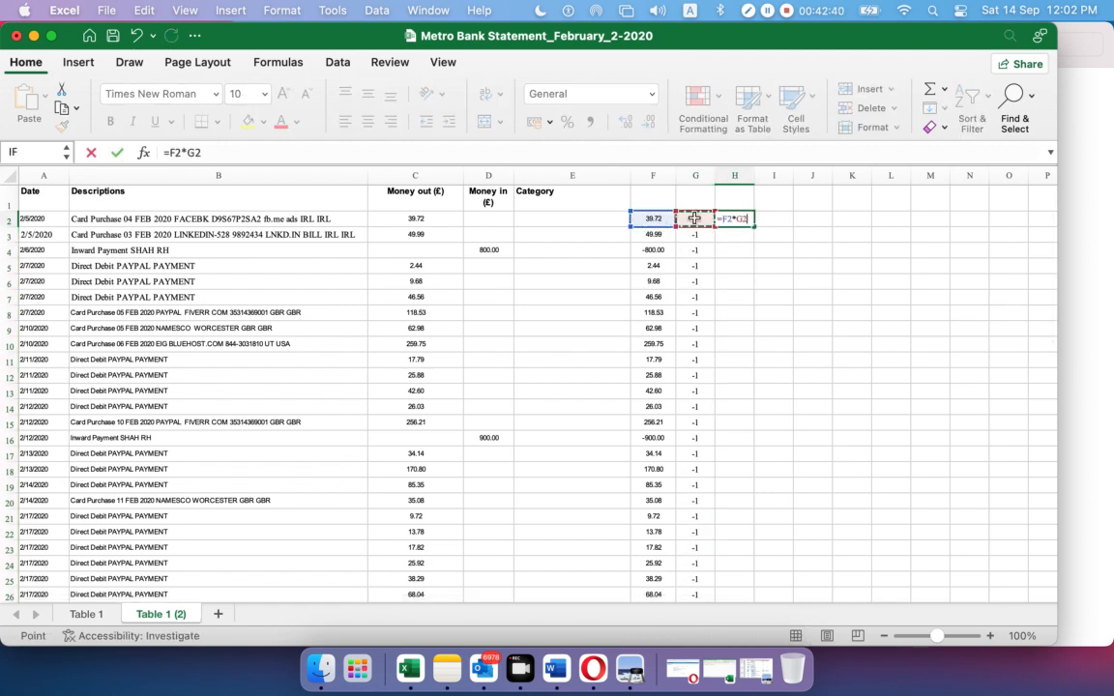
key("Return")
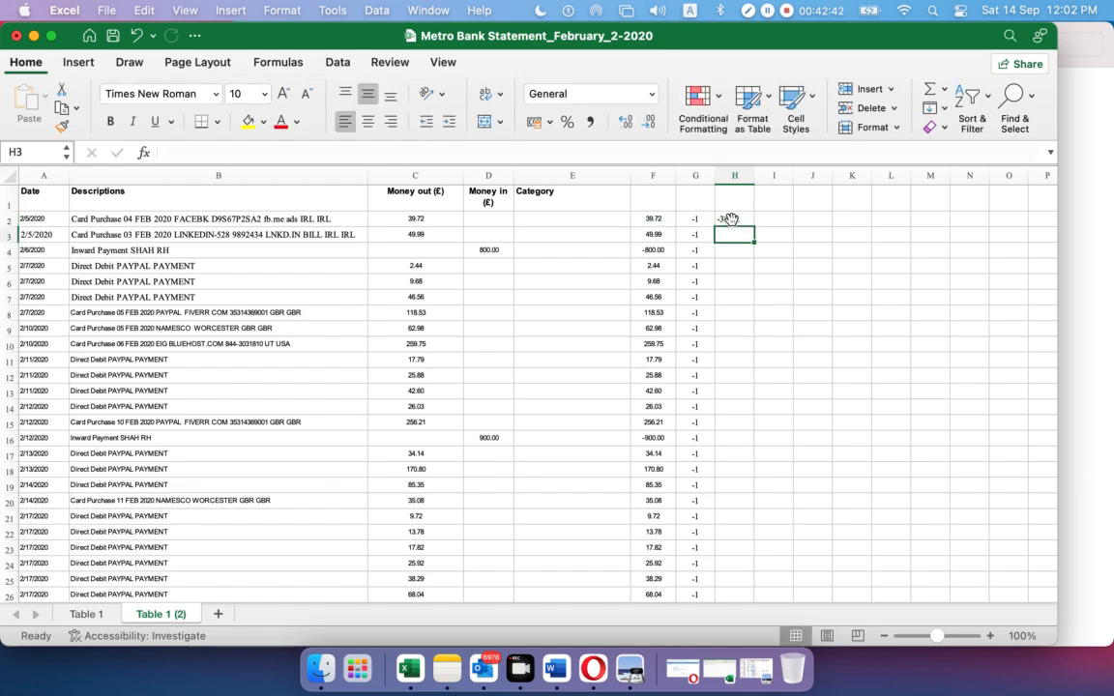
left_click(742, 222)
left_click_drag(755, 230, 753, 574)
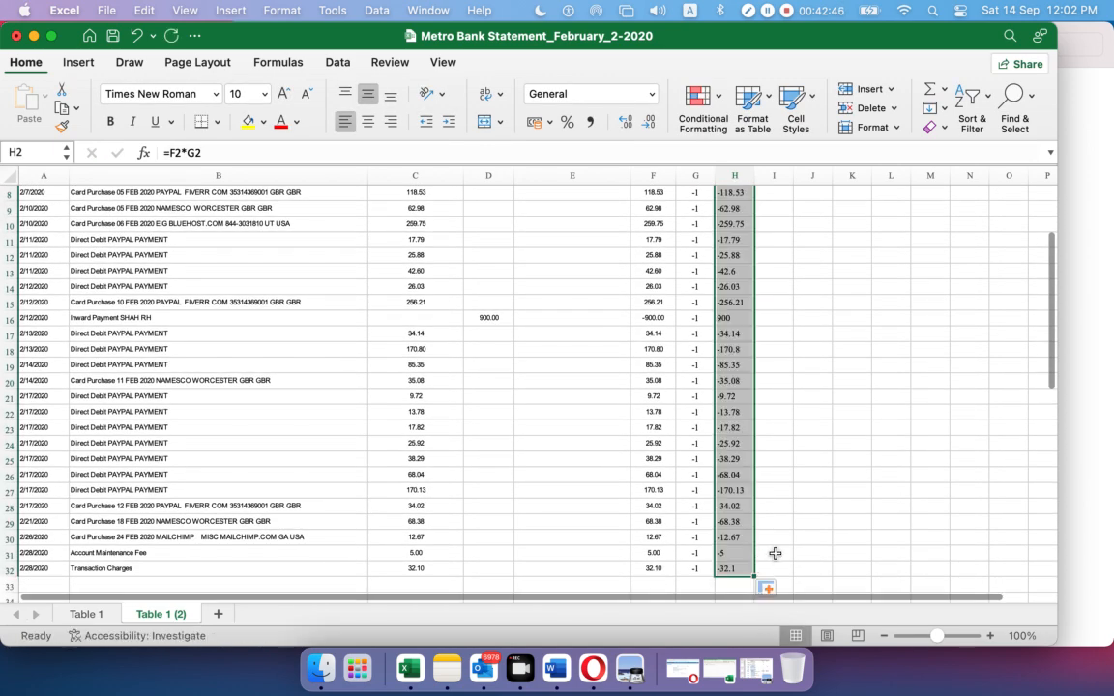
Spot-check the formulas in H16 and H4, then select the sign-flipped results H2:H32
left_click(734, 320)
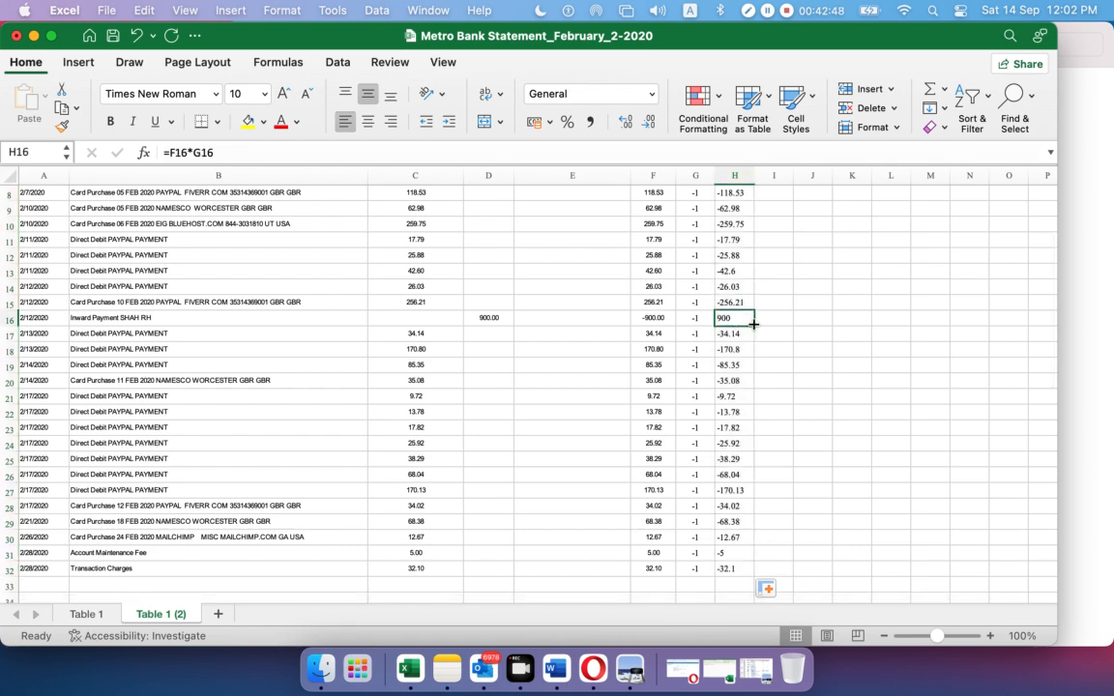
scroll(753, 322, "up", 3)
left_click(731, 253)
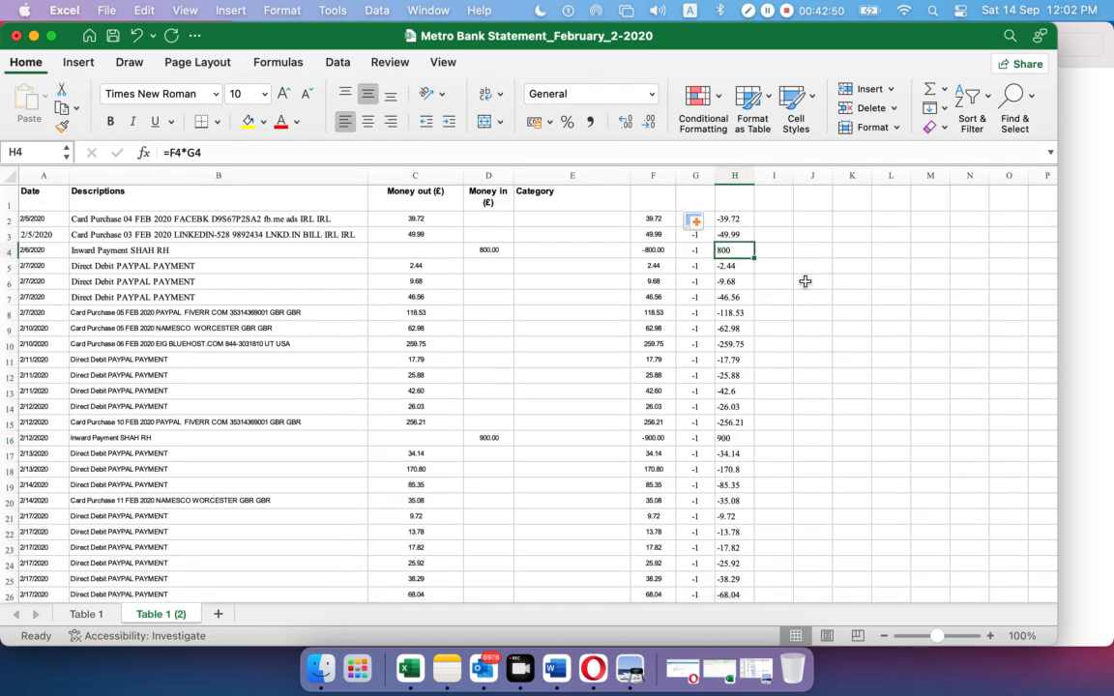
scroll(785, 300, "down", 1)
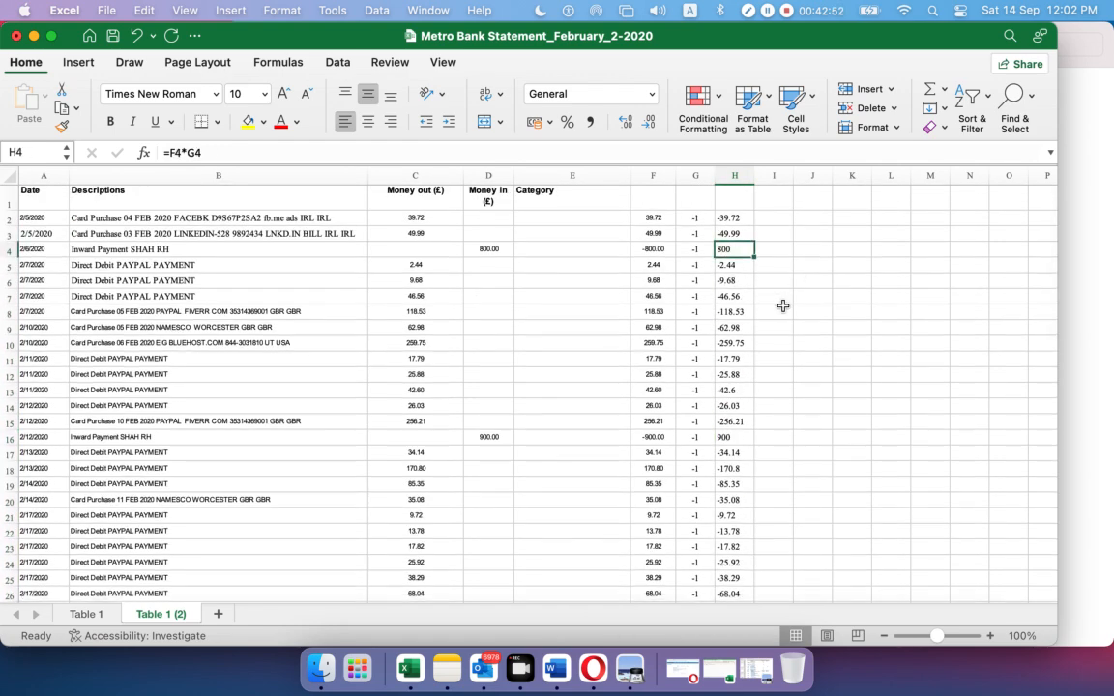
scroll(776, 329, "up", 1)
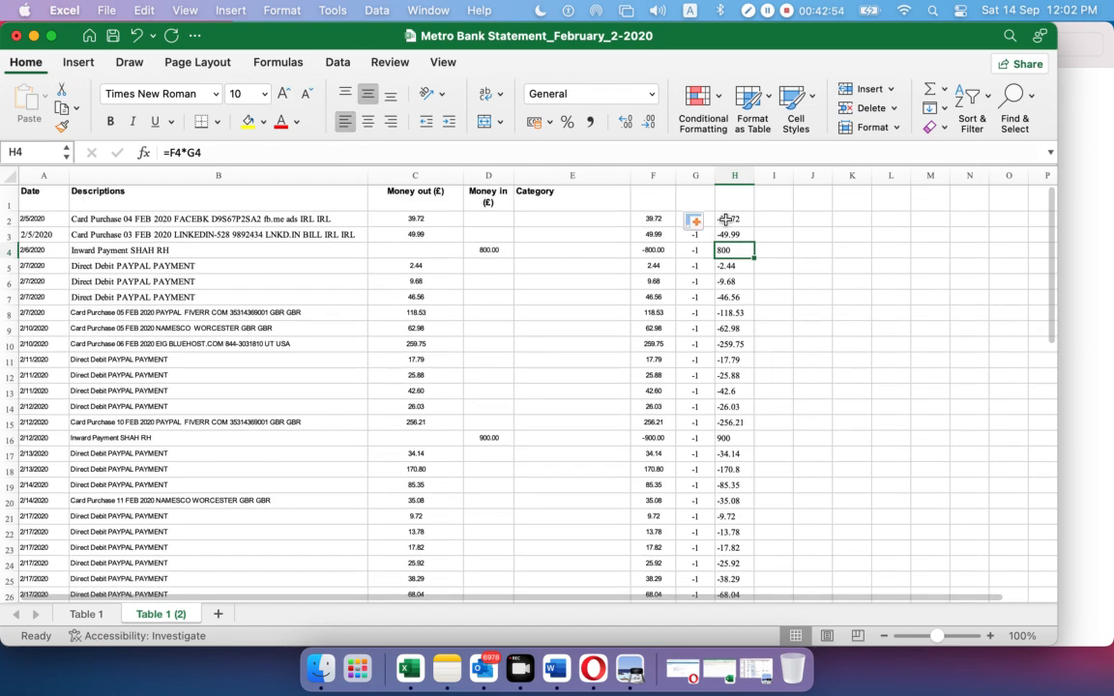
left_click_drag(726, 219, 747, 572)
Paste the copied column H results into column I as plain values
key("super+c")
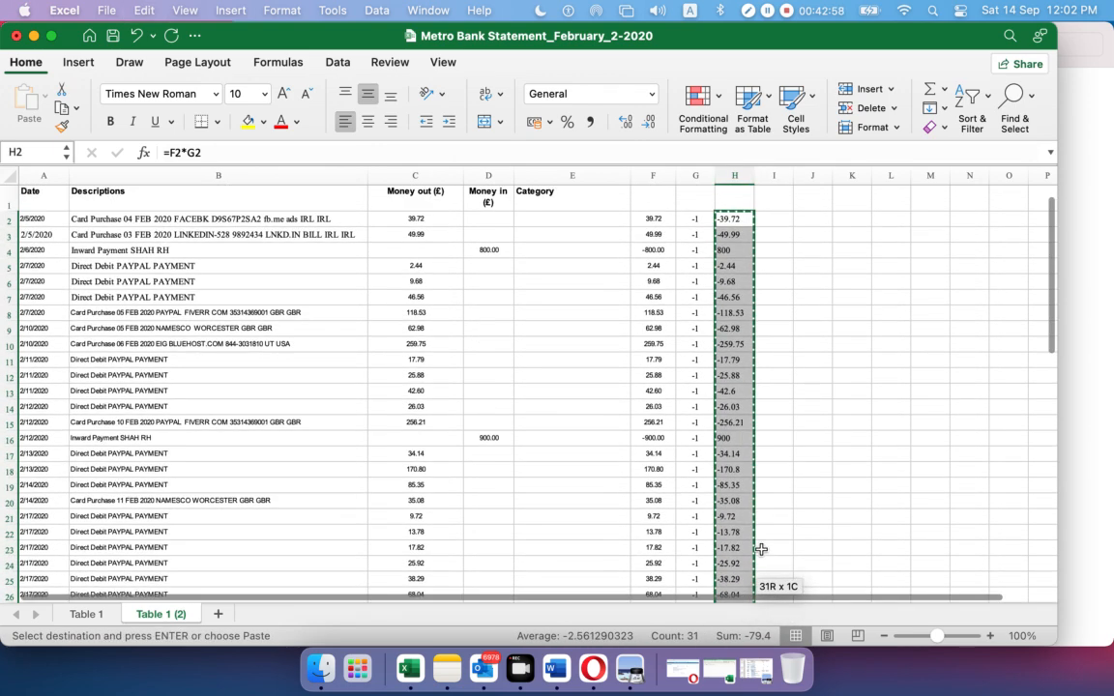
right_click(771, 220)
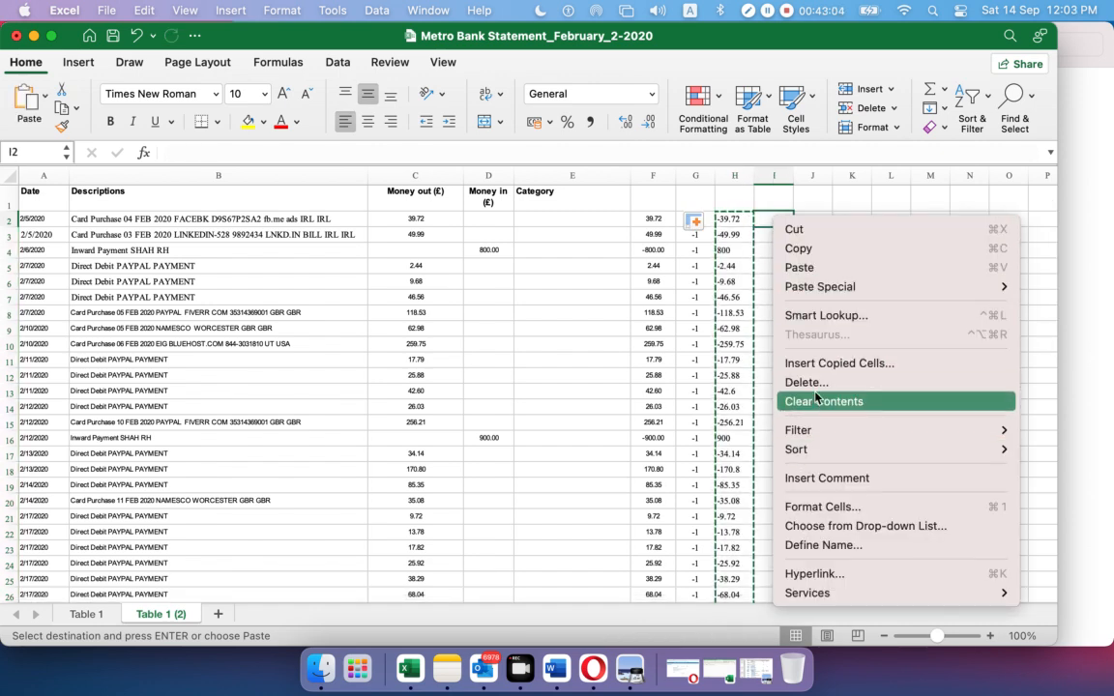
mouse_move(808, 290)
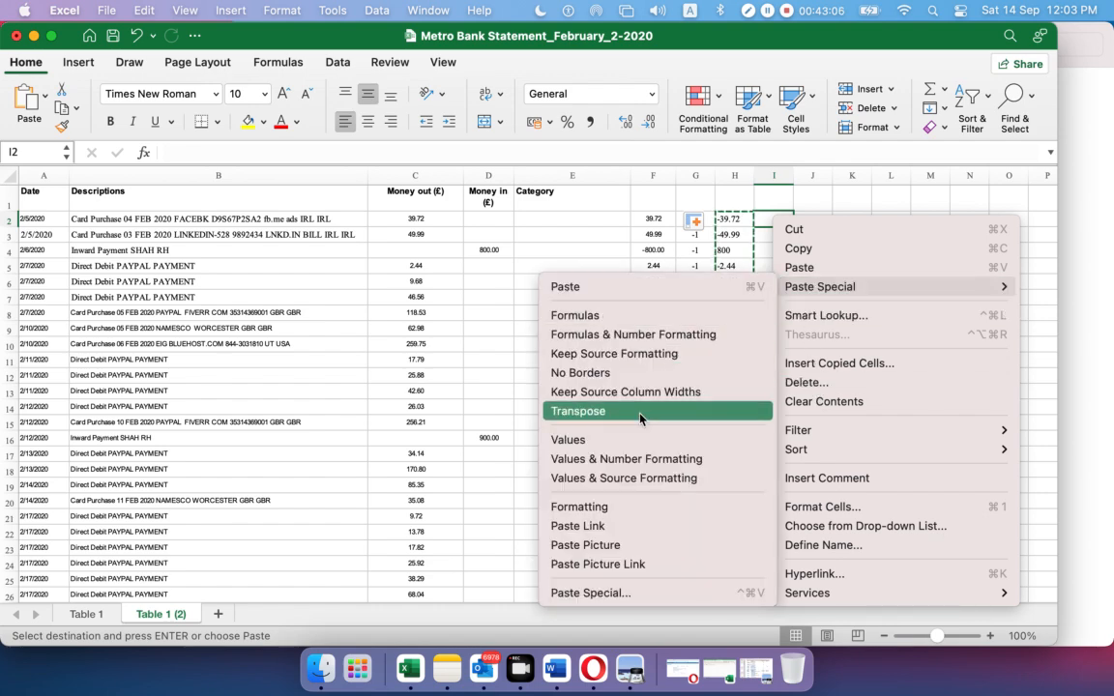
left_click(625, 443)
left_click(918, 404)
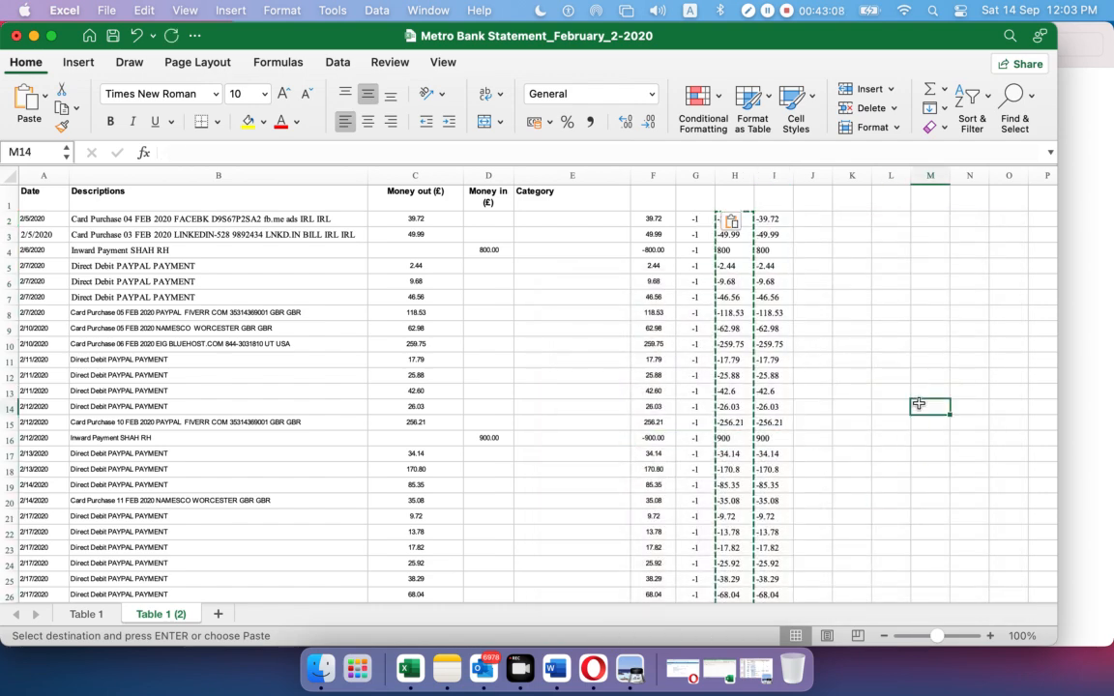
key("Escape")
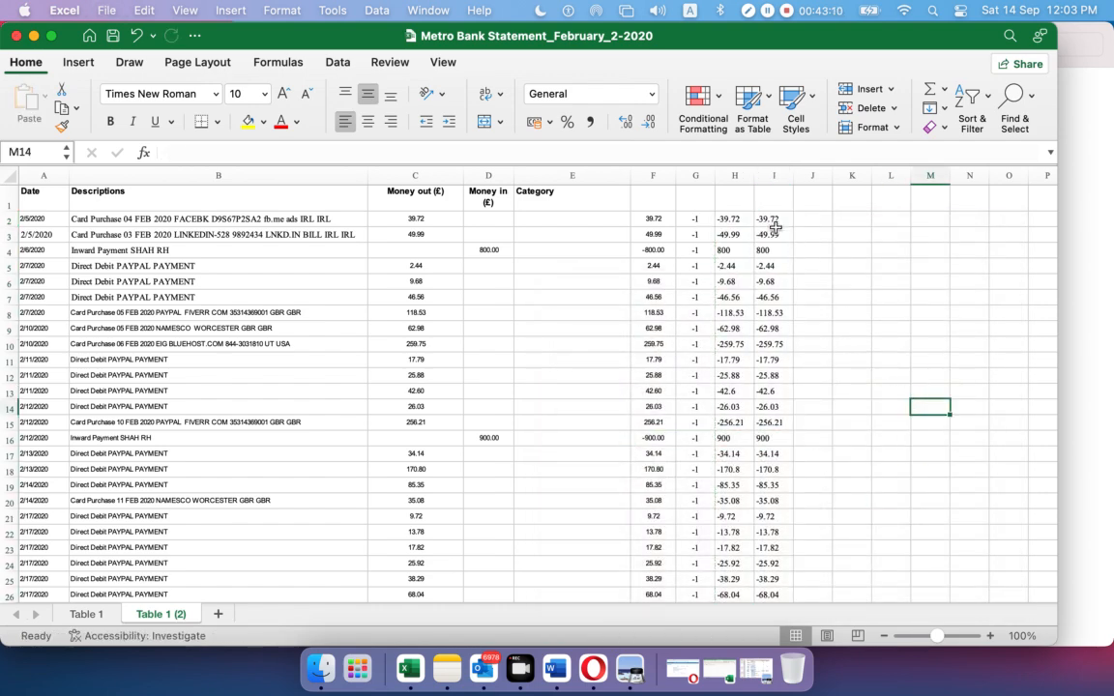
Copy the 31 signed amounts in I2:I32 and minimise the statement workbook
left_click_drag(774, 221, 778, 570)
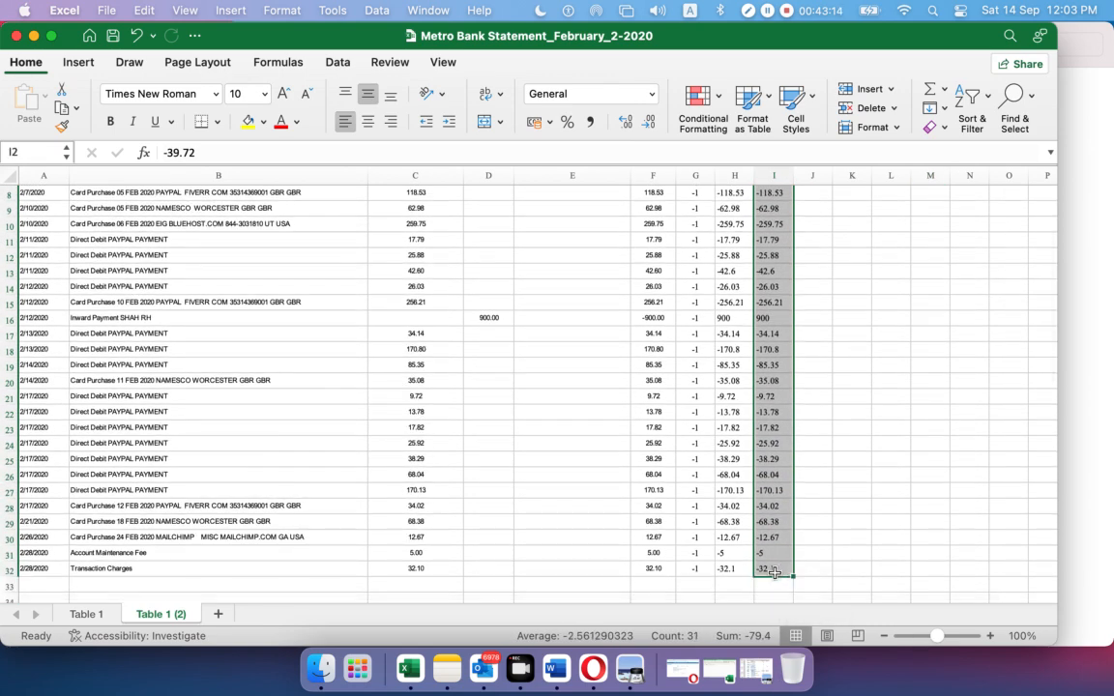
key("super+c")
scroll(775, 570, "up", 3)
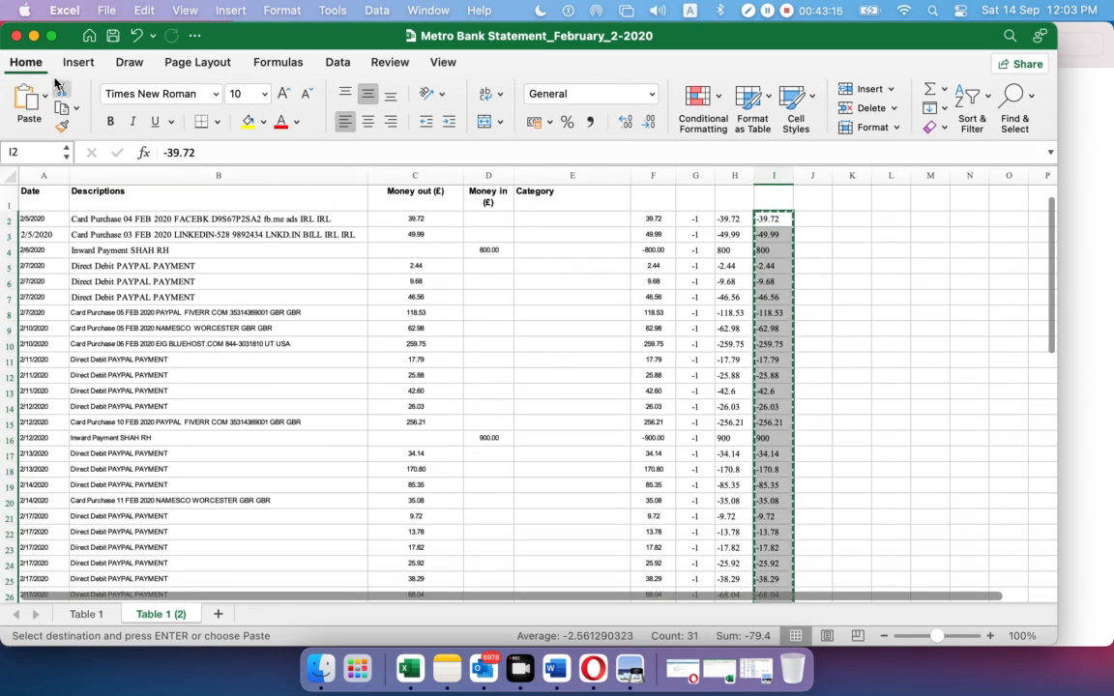
left_click(33, 36)
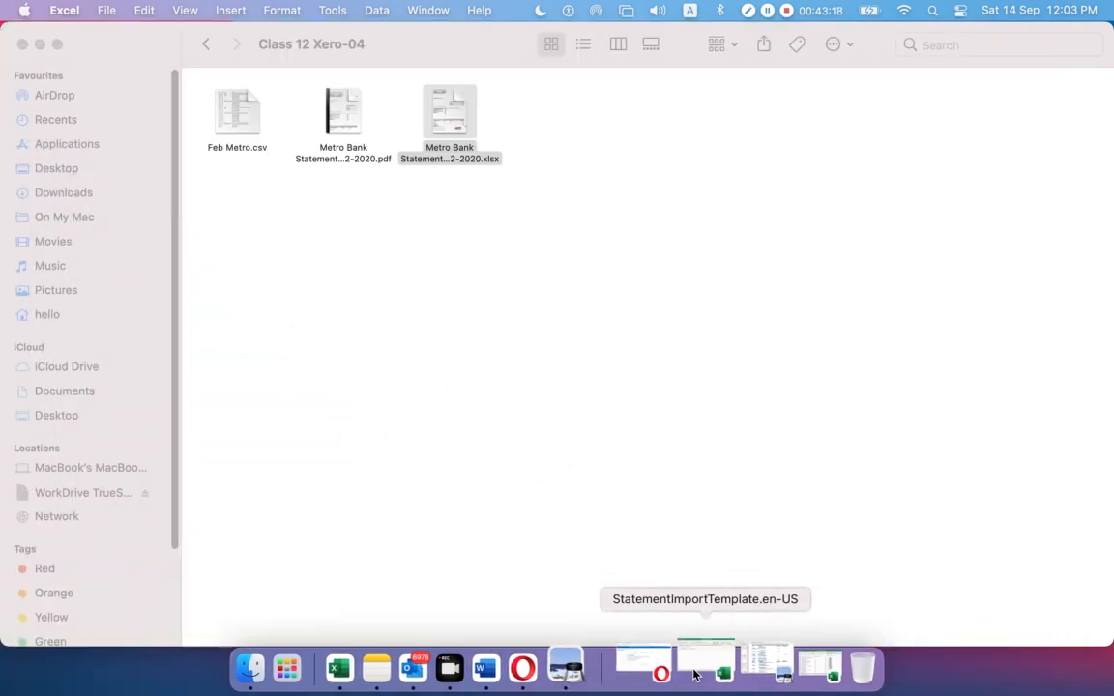
Paste the copied amounts into StatementImportTemplate's *Amount column starting at B2
left_click(681, 665)
left_click(124, 235)
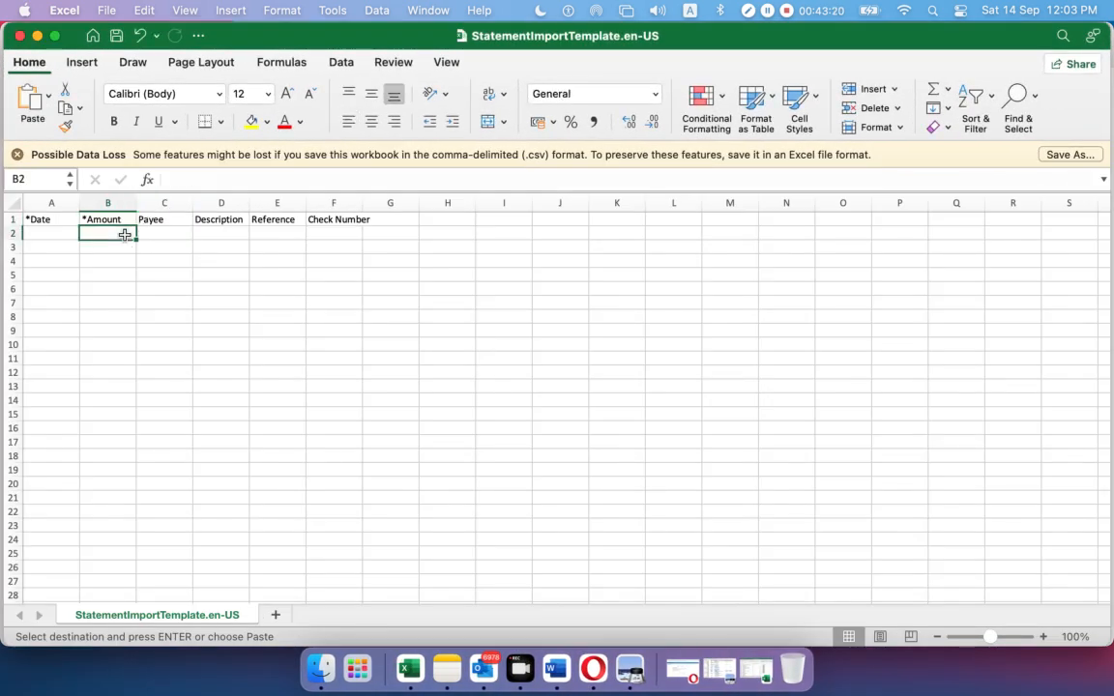
key("super+v")
left_click(315, 340)
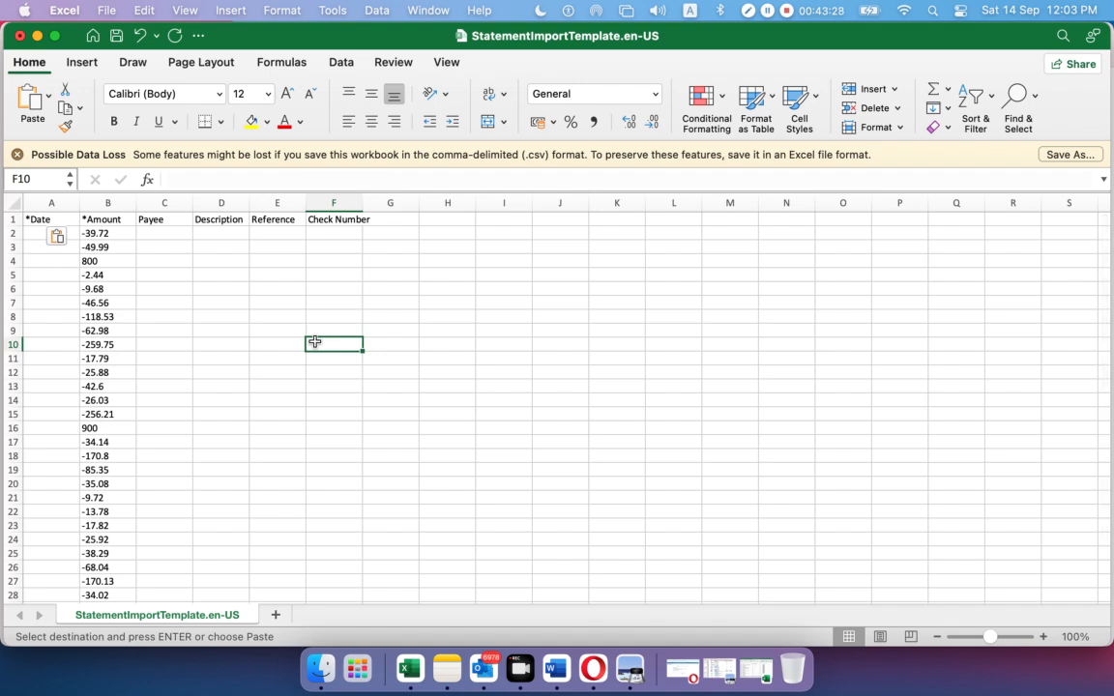
left_click(230, 234)
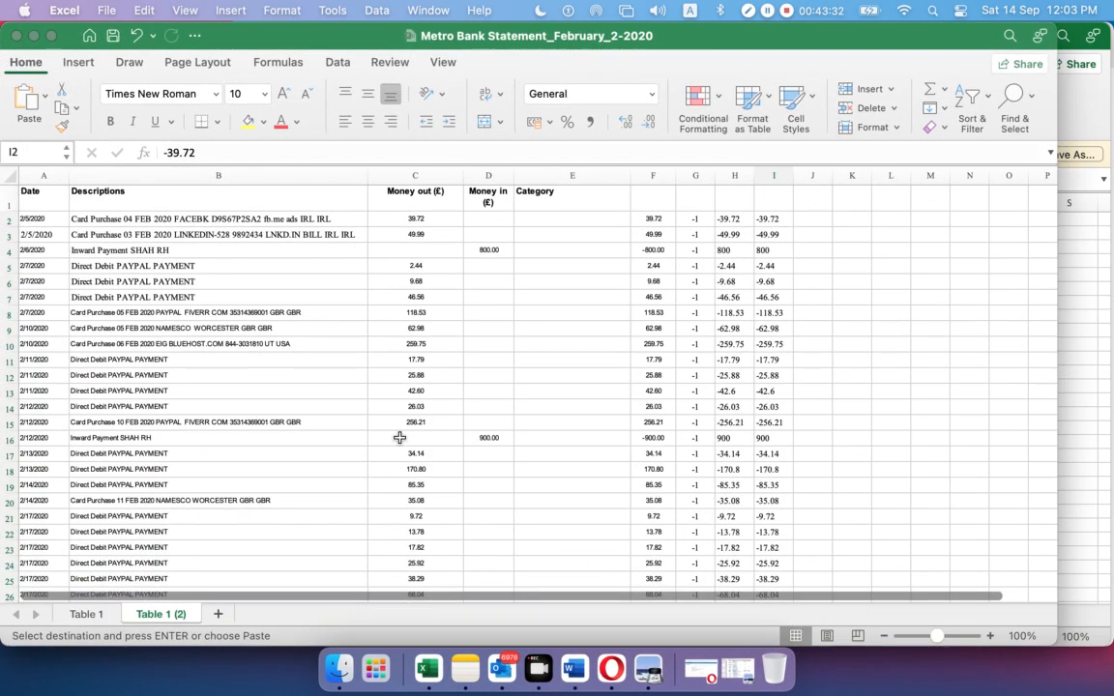
Copy the 31 transaction descriptions from column B and paste them into the template at D2
left_click_drag(117, 218, 130, 569)
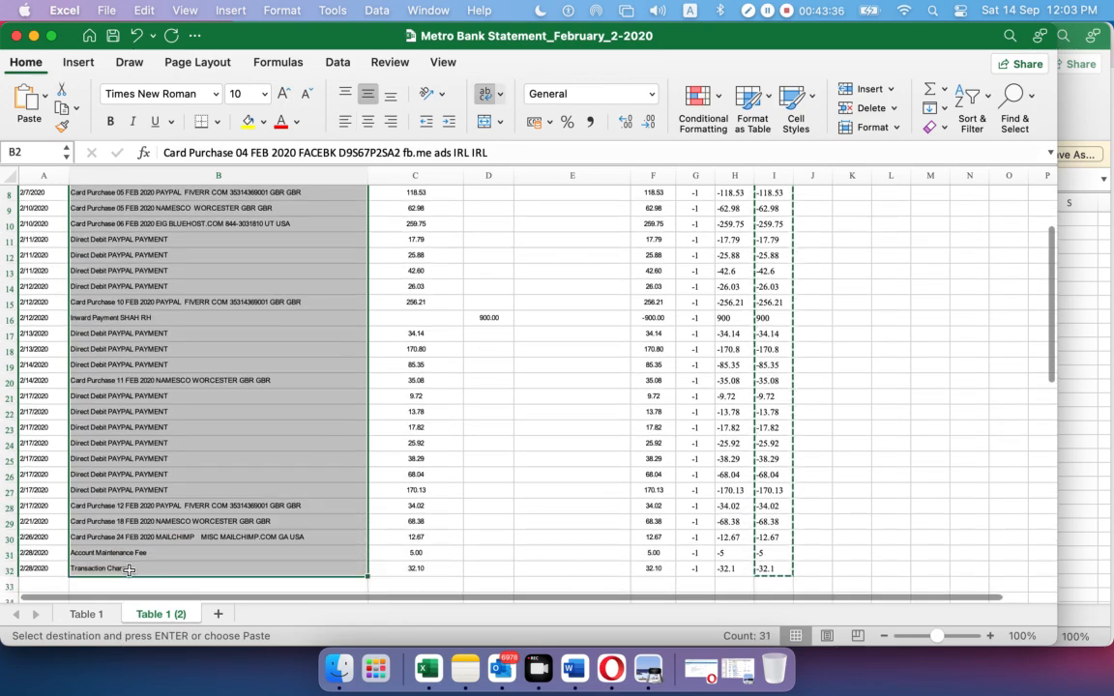
key("super+c")
scroll(131, 569, "up", 3)
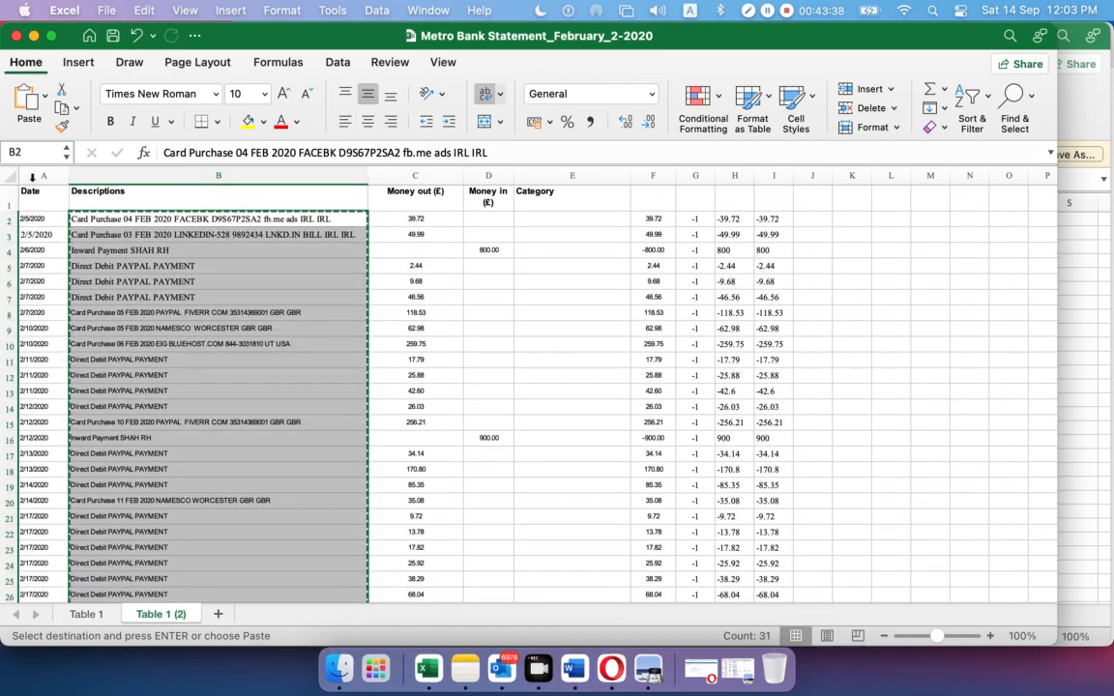
key("super+m")
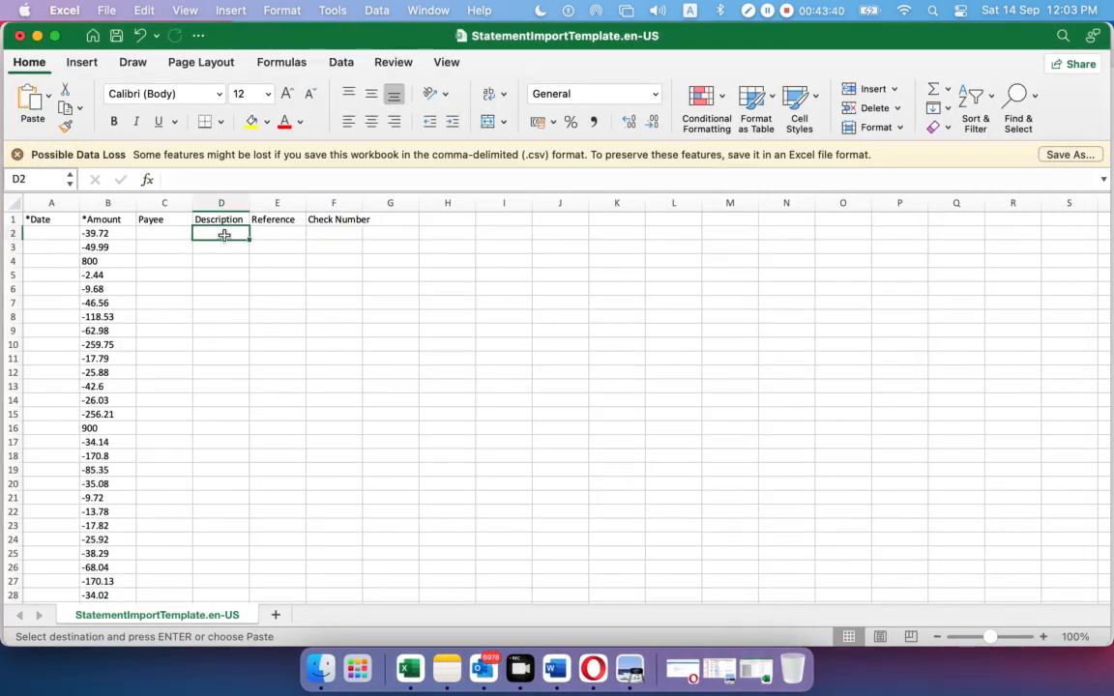
key("super+v")
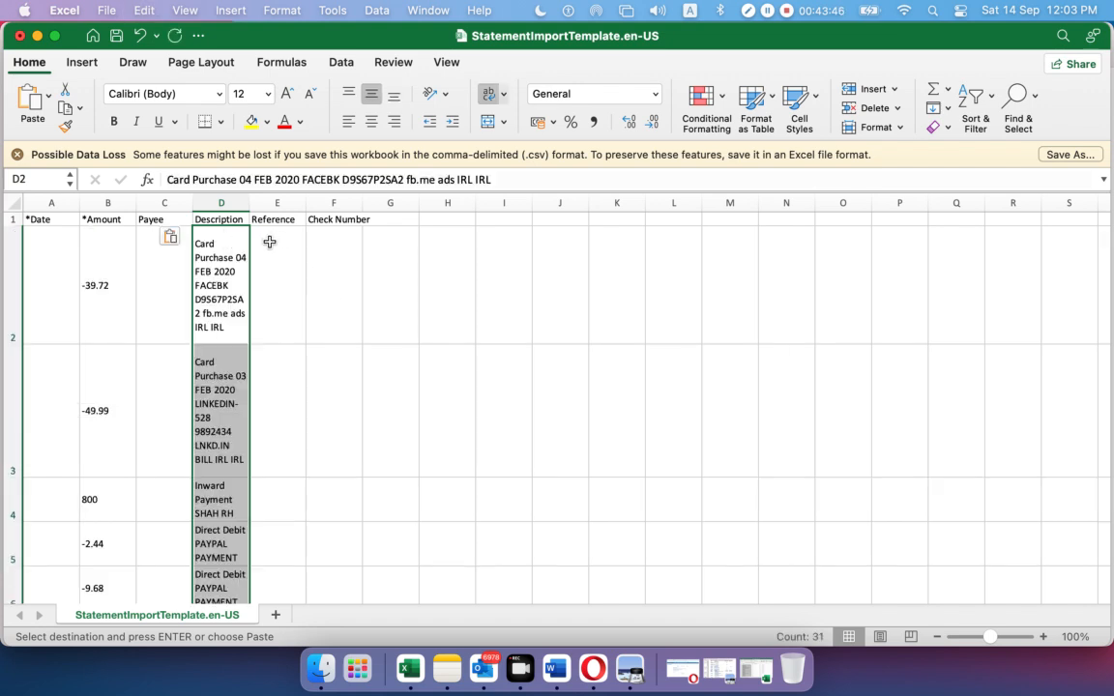
Undo the cramped paste, widen the Description column, and paste the descriptions again at D2
key("super+z")
left_click_drag(250, 199, 577, 200)
left_click(283, 235)
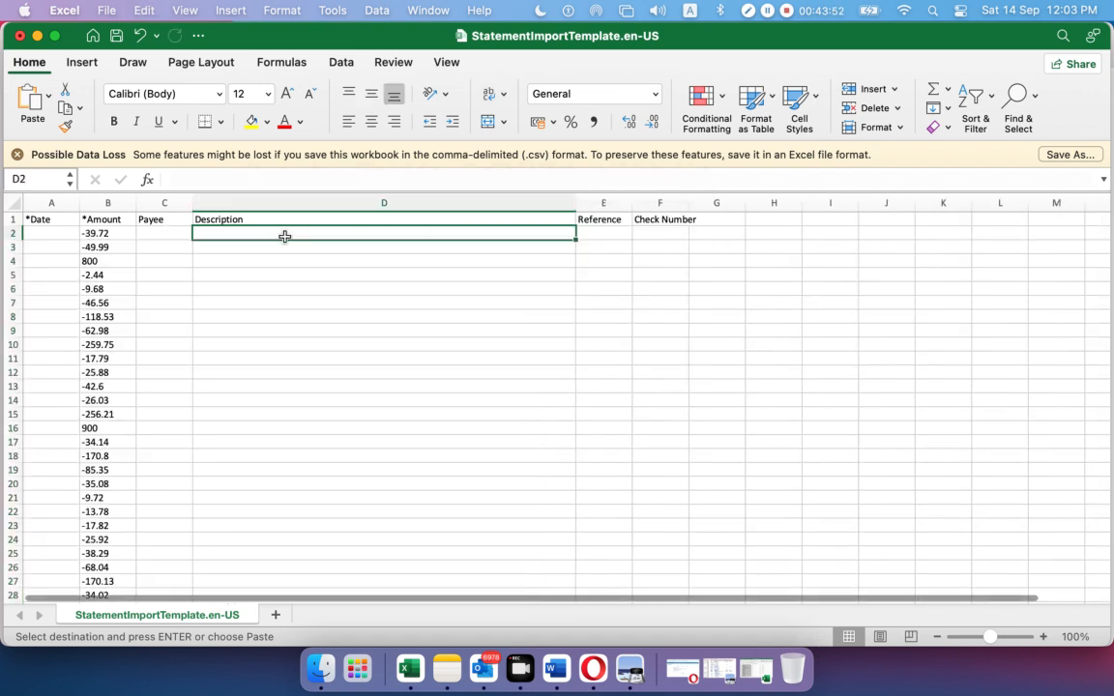
key("super+v")
left_click(692, 336)
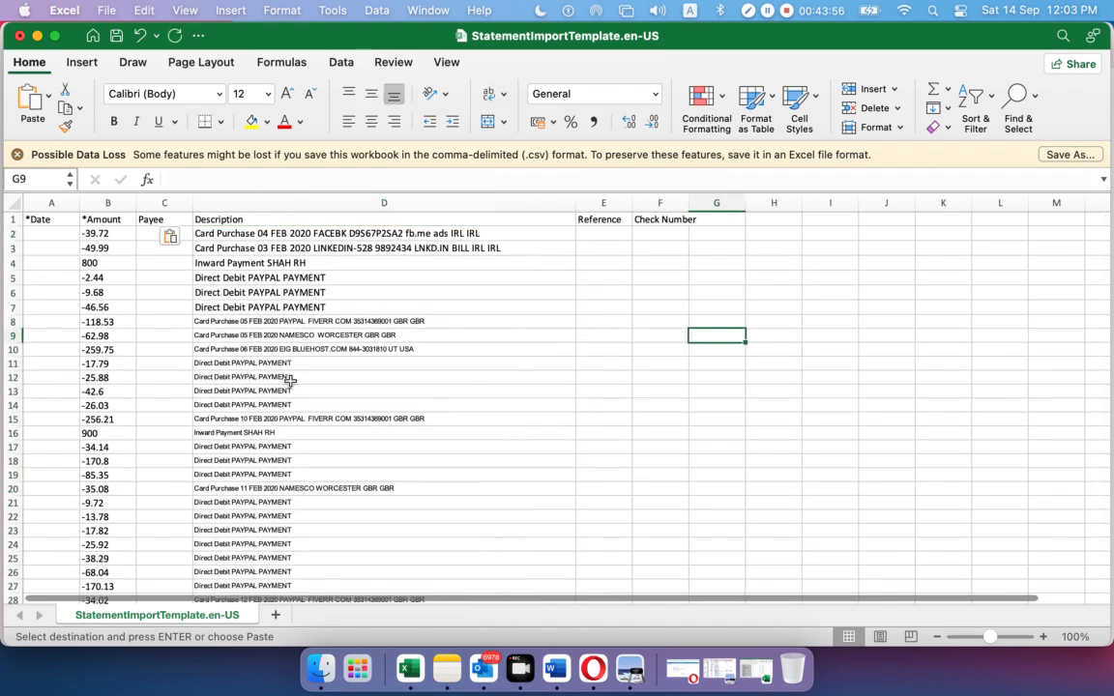
left_click(589, 241)
left_click(643, 237)
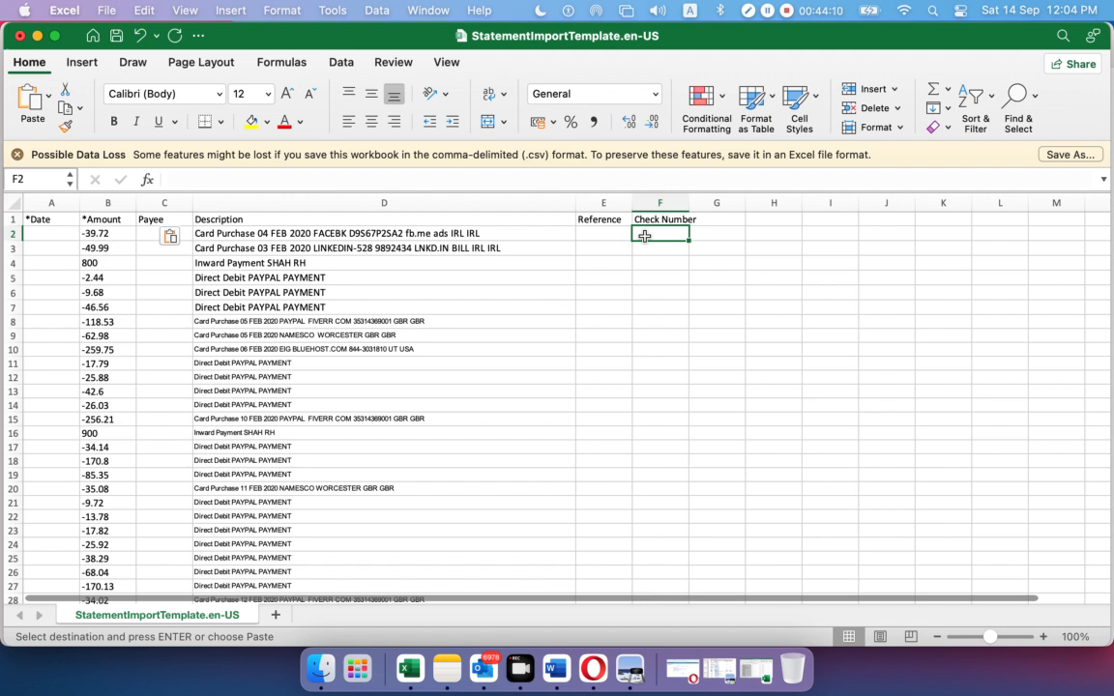
Copy the PAYPAL direct debit description in D7
left_click(504, 301)
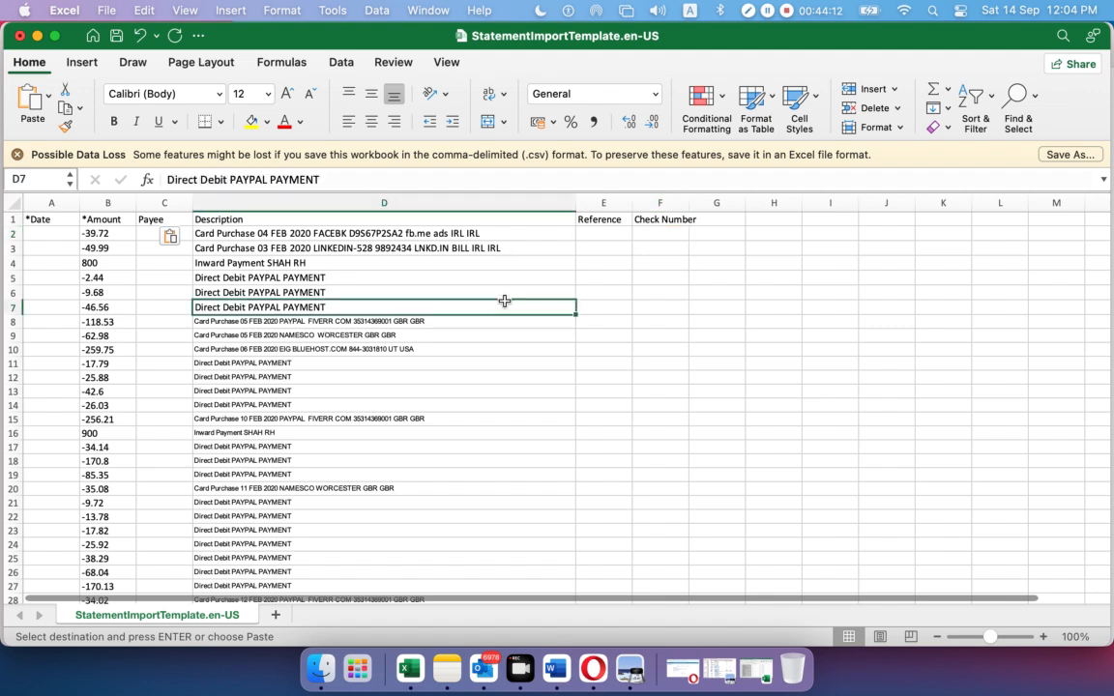
key("super+c")
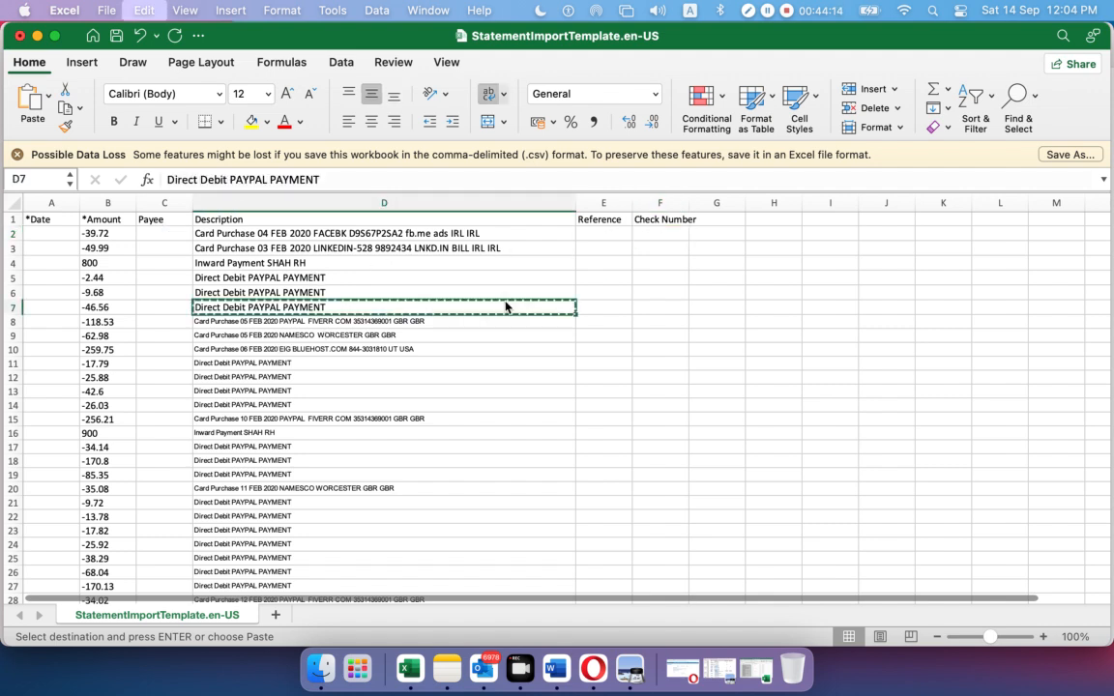
key("Escape")
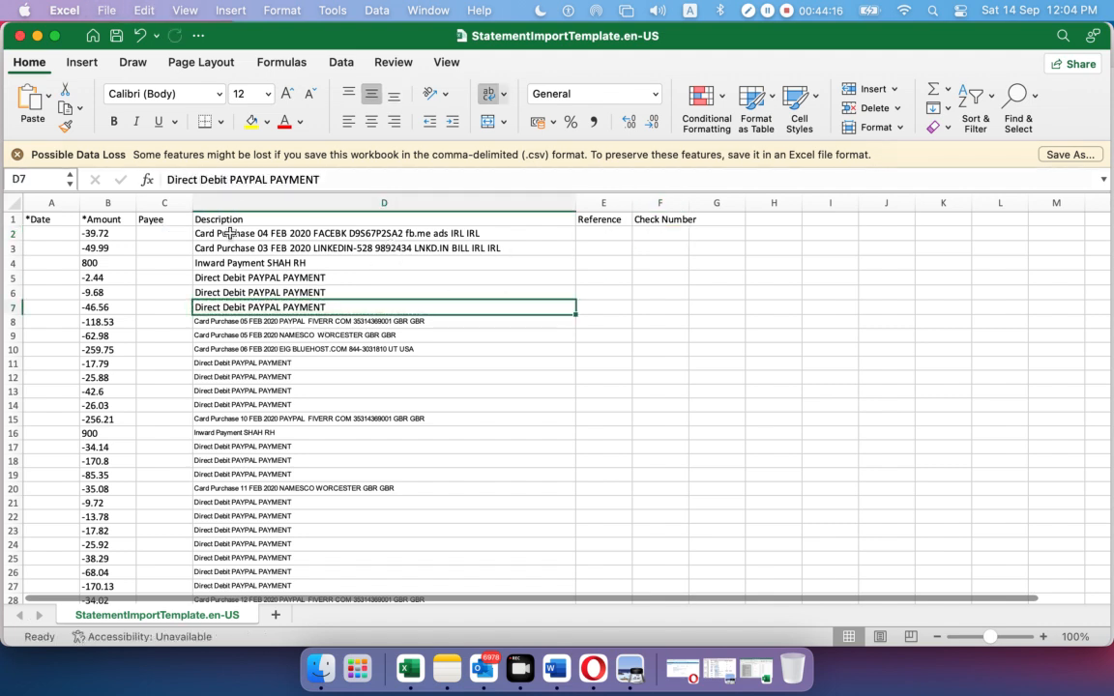
Set C2's payee to FACEBK, taken from D2's card purchase description
left_click(180, 232)
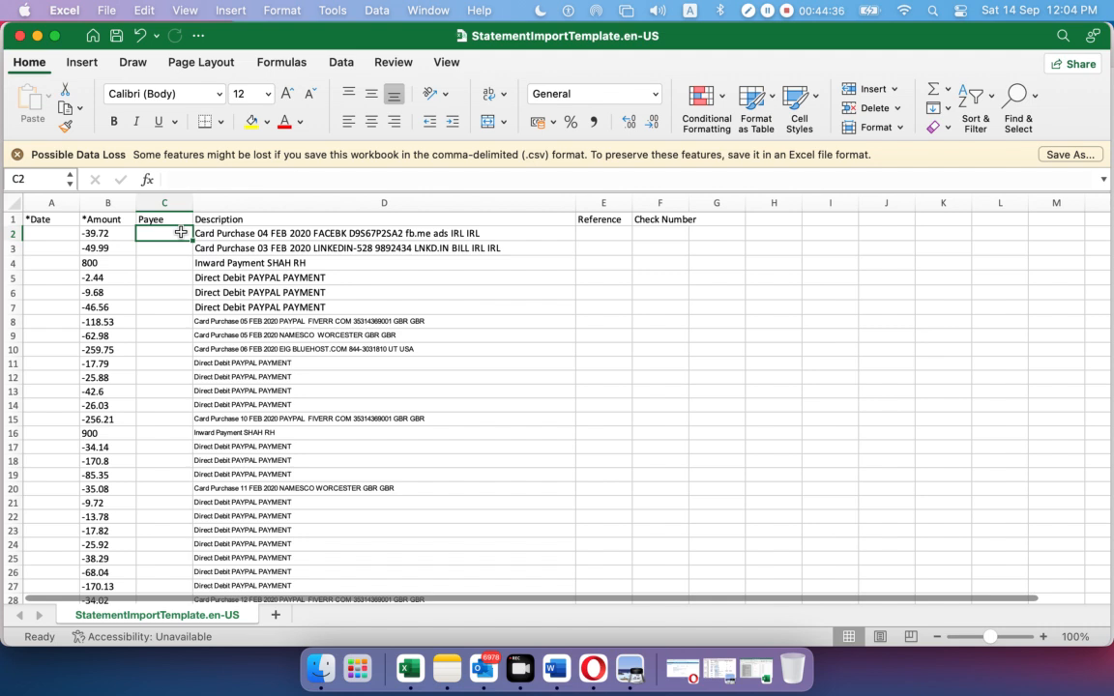
left_click(280, 232)
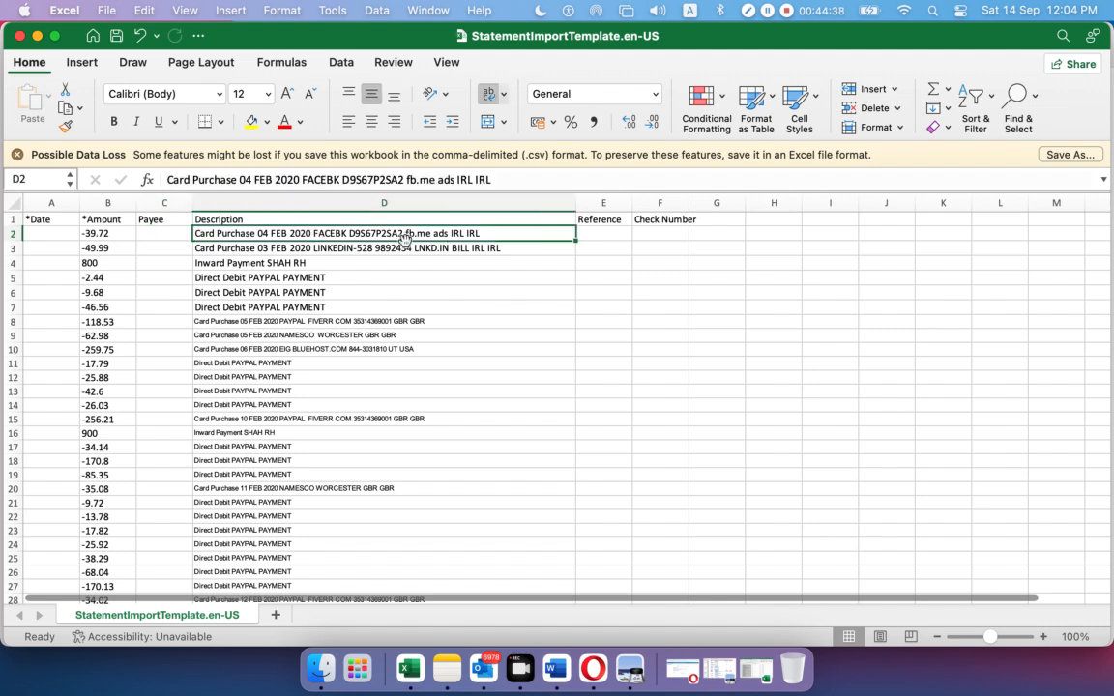
left_click_drag(341, 180, 301, 182)
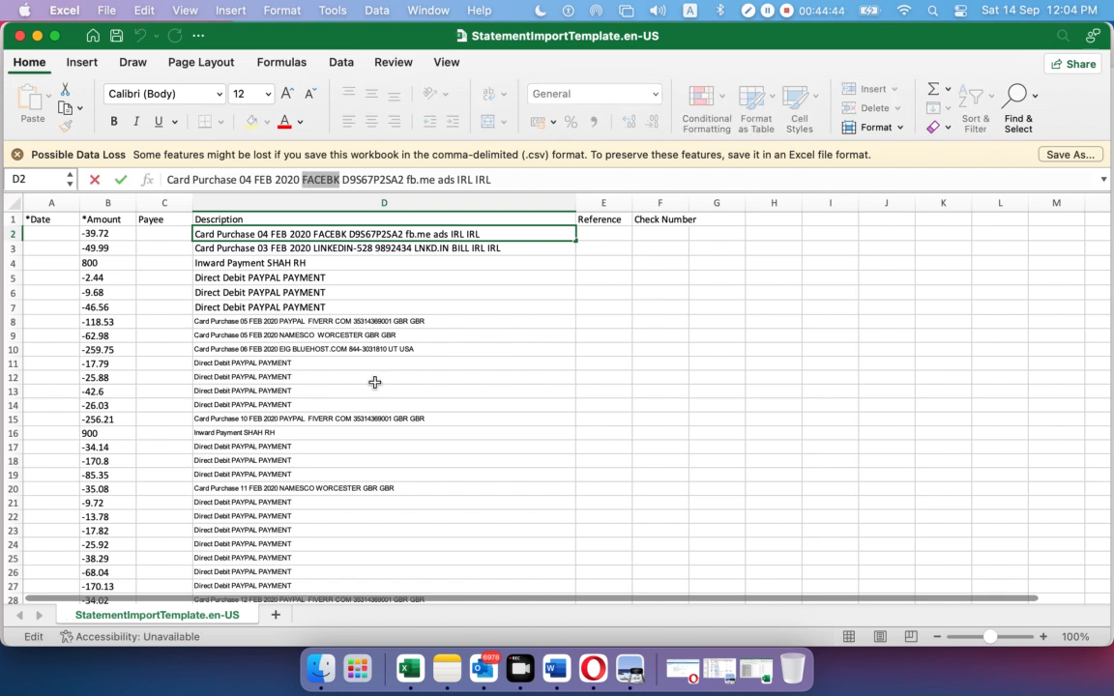
left_click(189, 233)
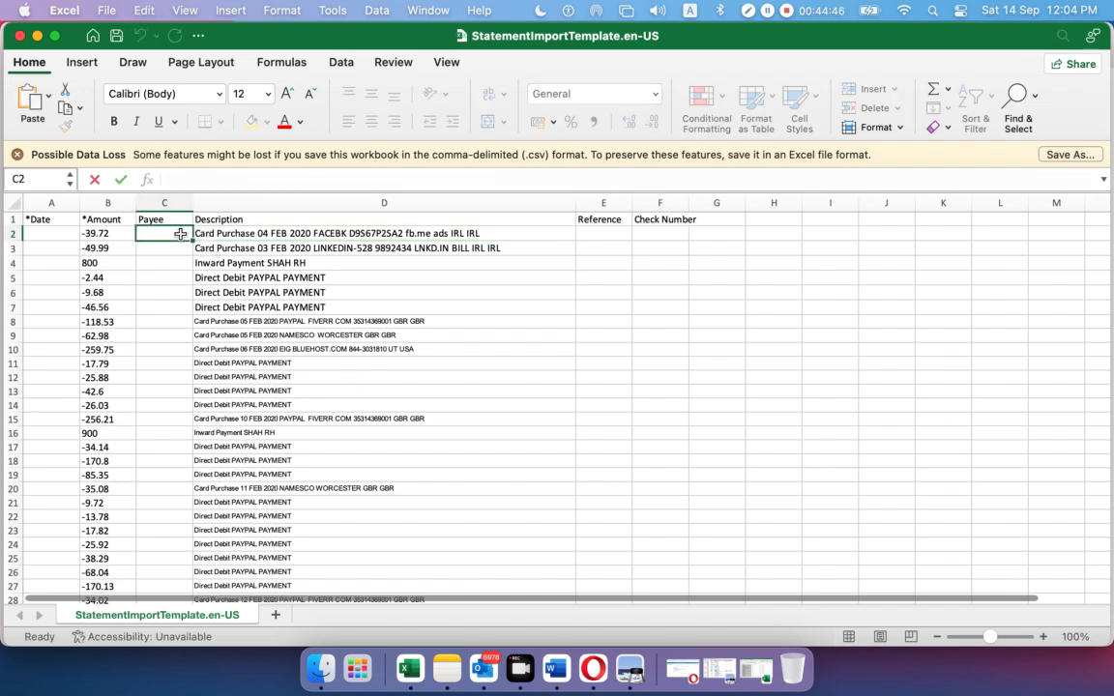
key("super+v")
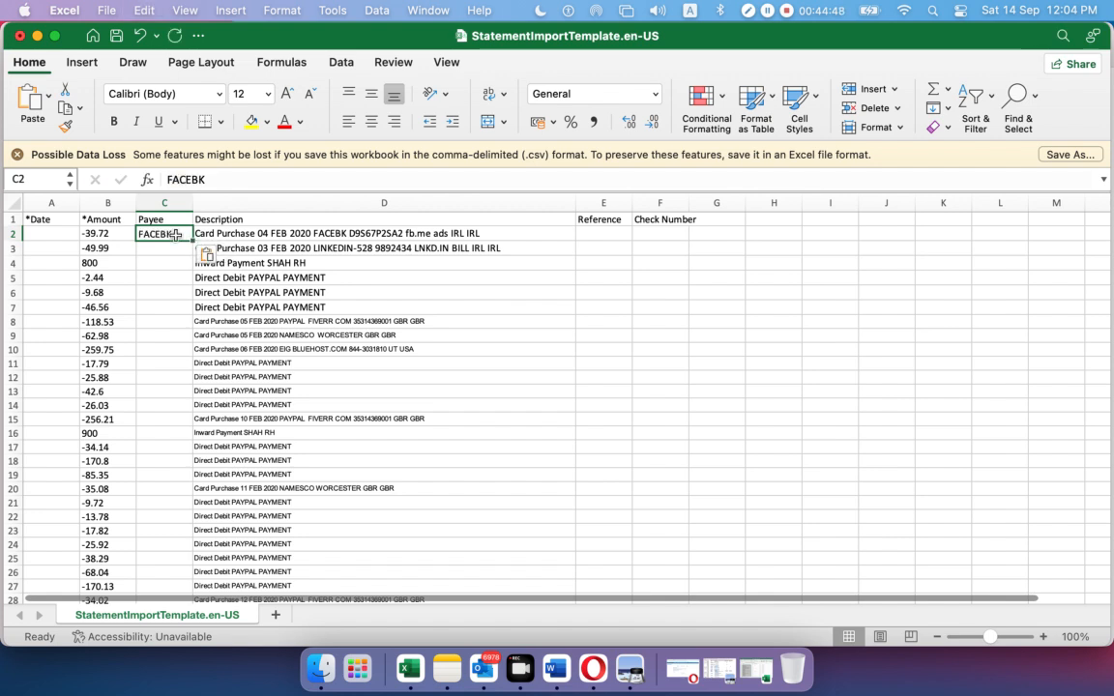
Set C3's payee to LINKEDIN, taken from D3's card purchase description
left_click(285, 261)
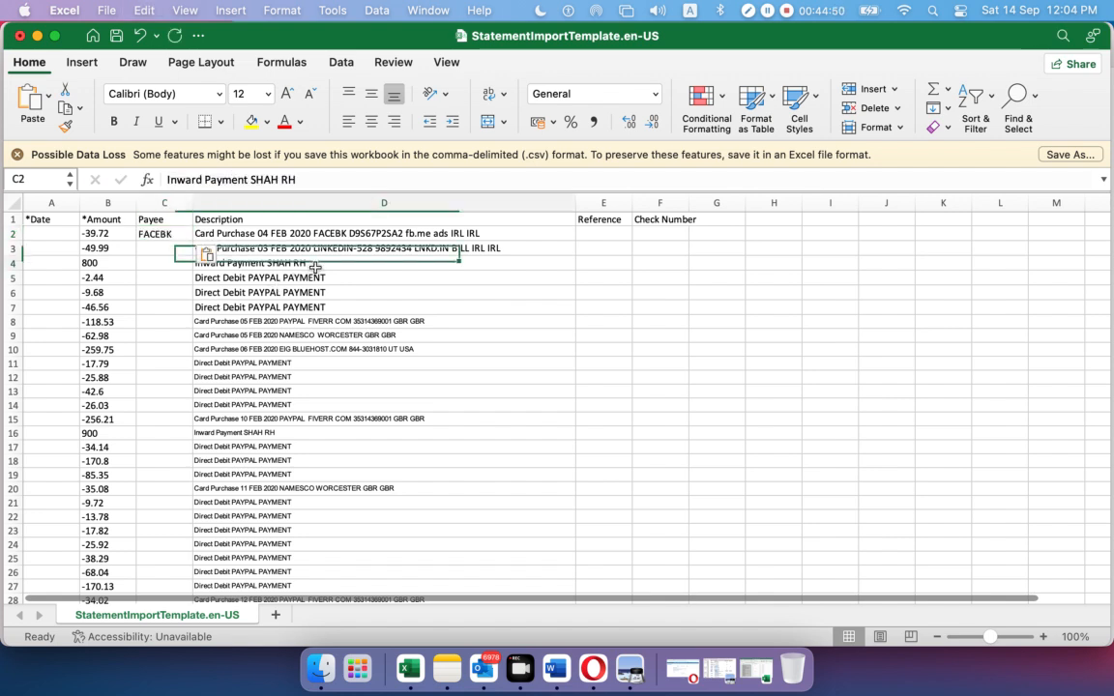
left_click(365, 251)
left_click_drag(350, 180, 302, 181)
left_click(179, 248)
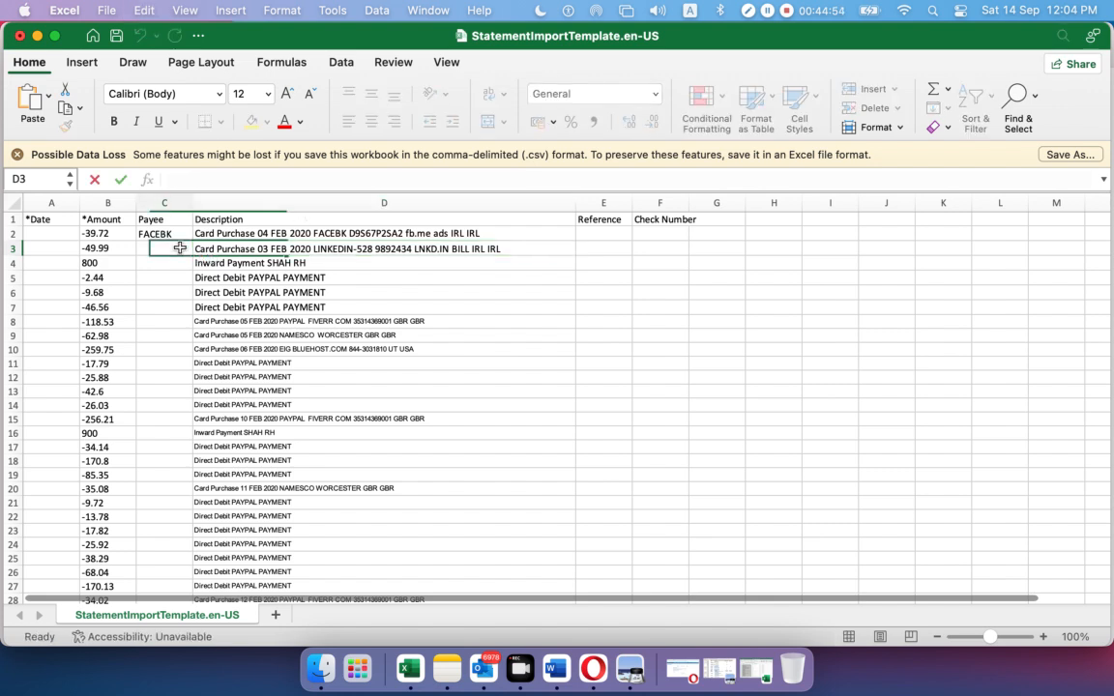
key("super+v")
left_click(292, 263)
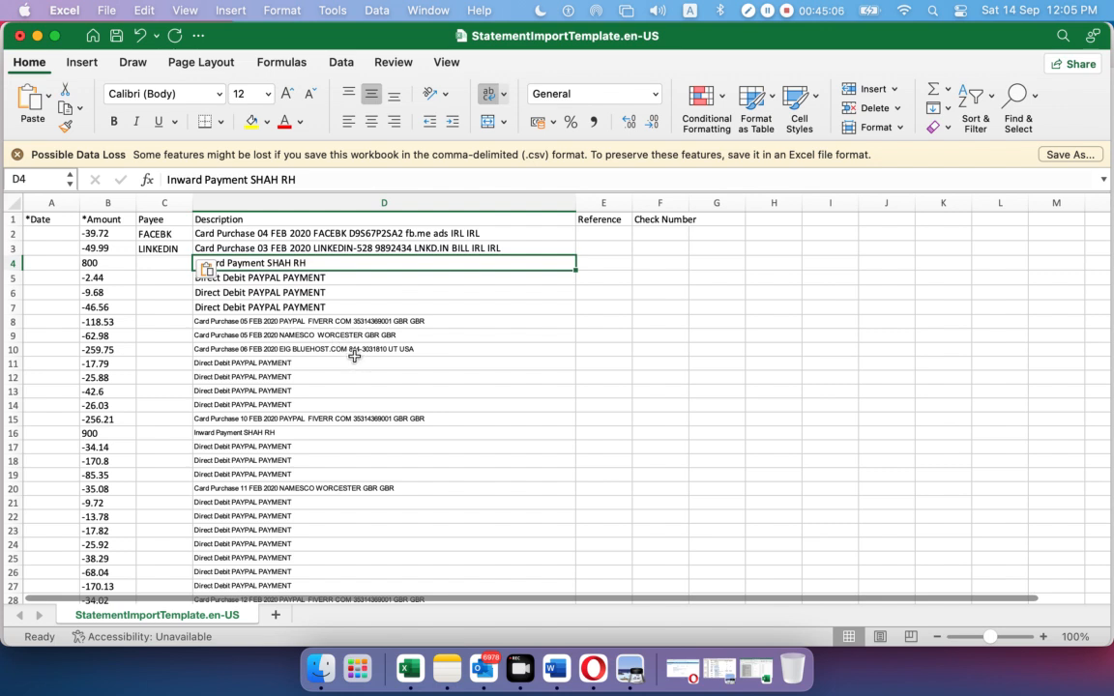
key("Down")
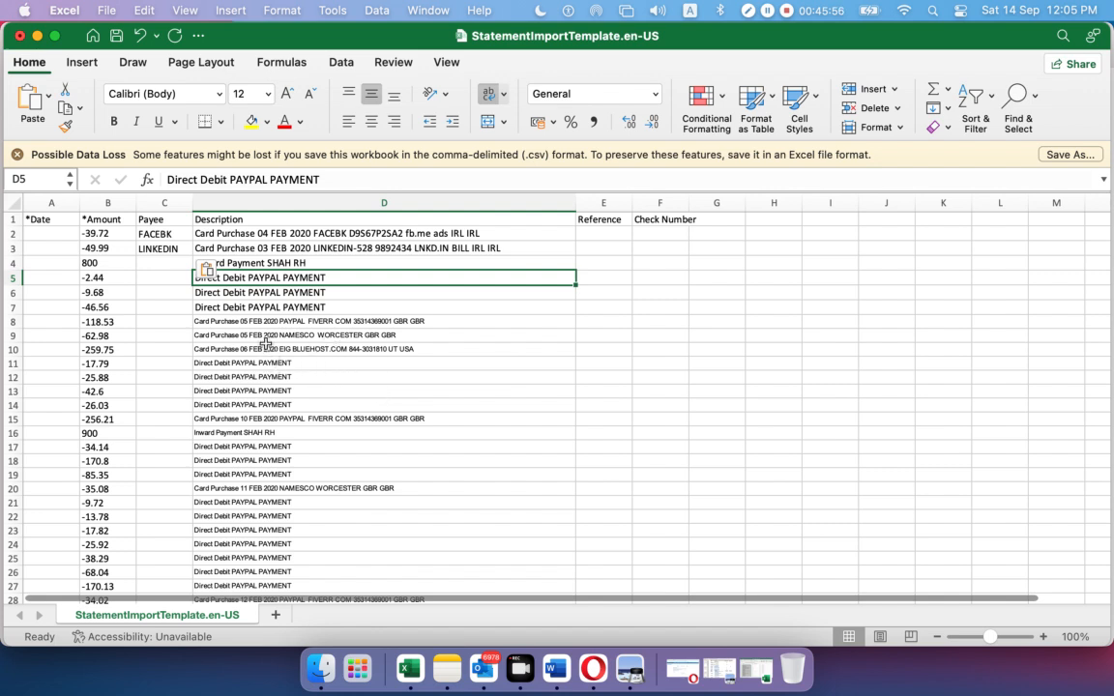
Set row 8's payee to FIVERR from its description, then close the template without saving
left_click(266, 321)
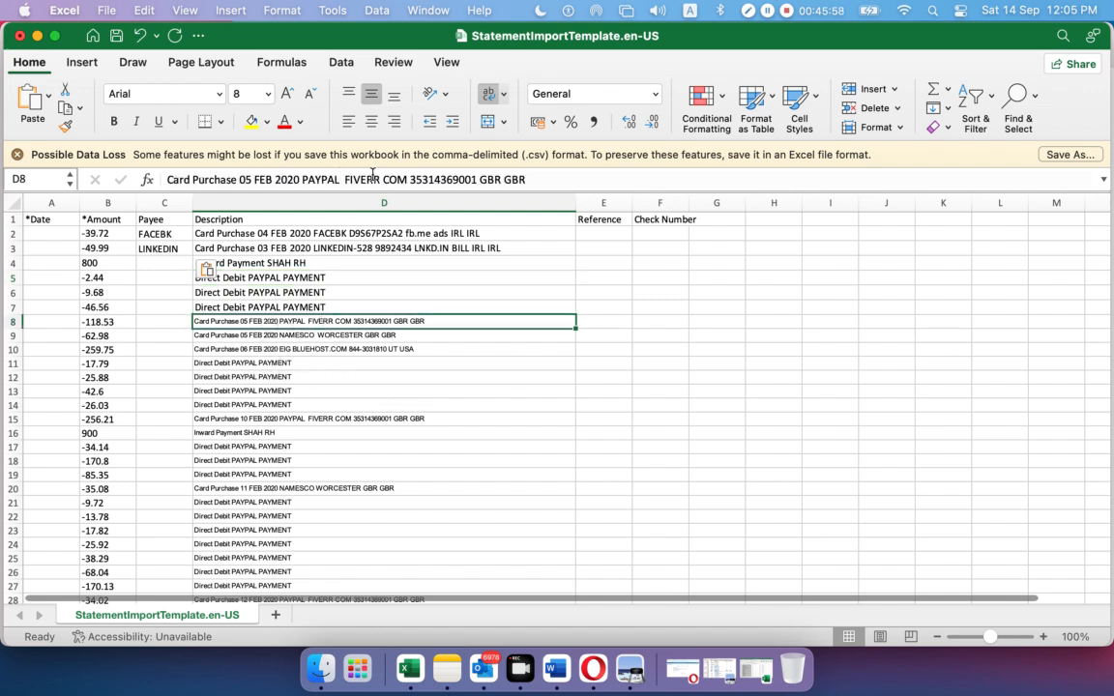
double_click(343, 180)
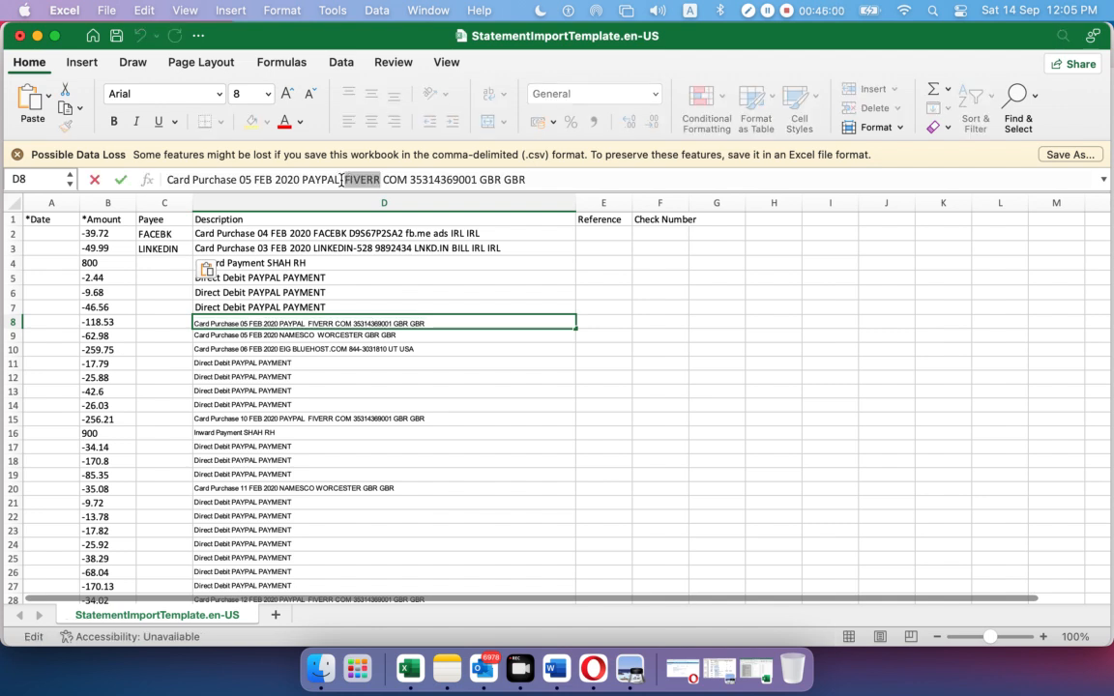
key("super+c")
left_click(161, 321)
key("super+v")
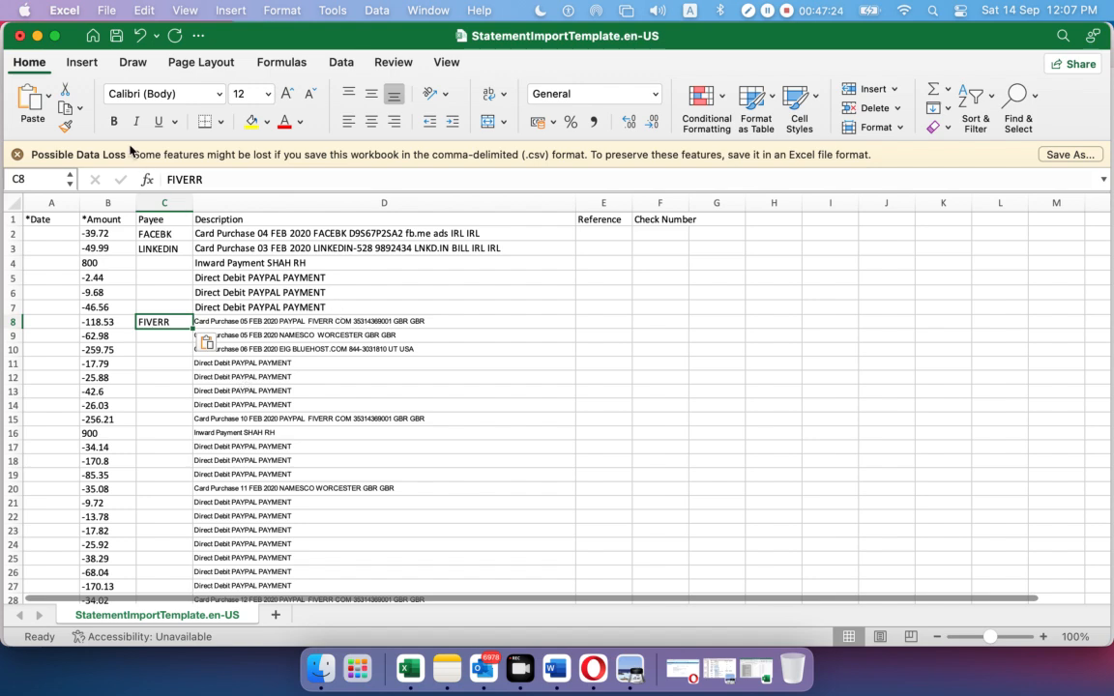
left_click(19, 35)
left_click(585, 416)
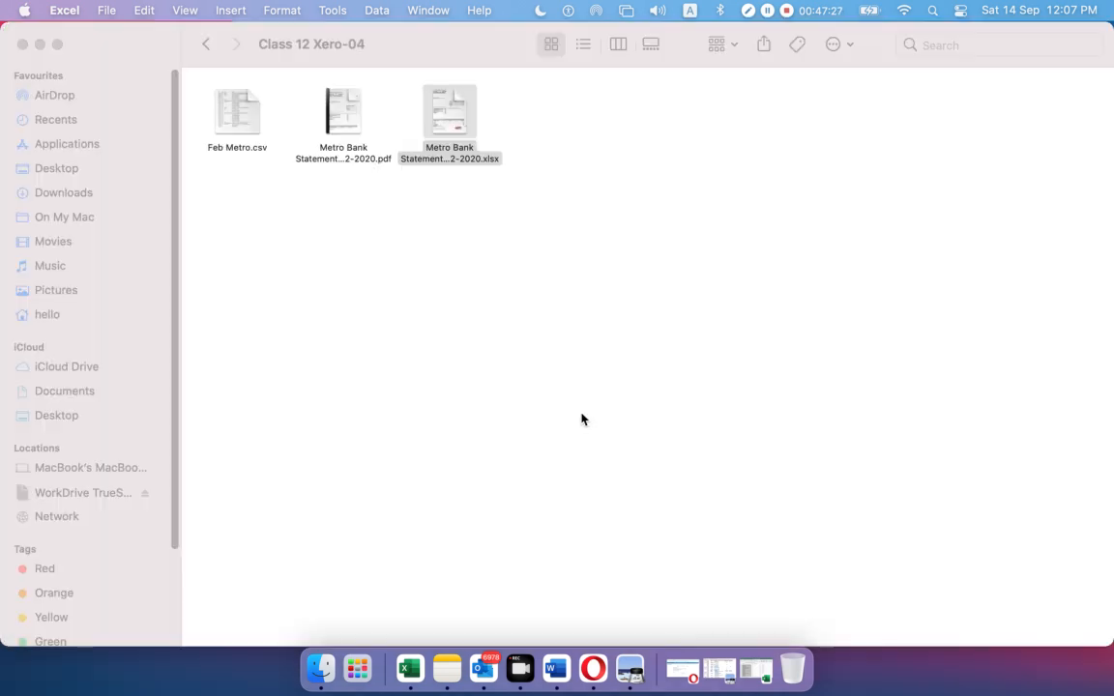
Open Feb Metro.csv, AutoFit columns A–H, review the rows, and start closing the workbook
double_click(248, 115)
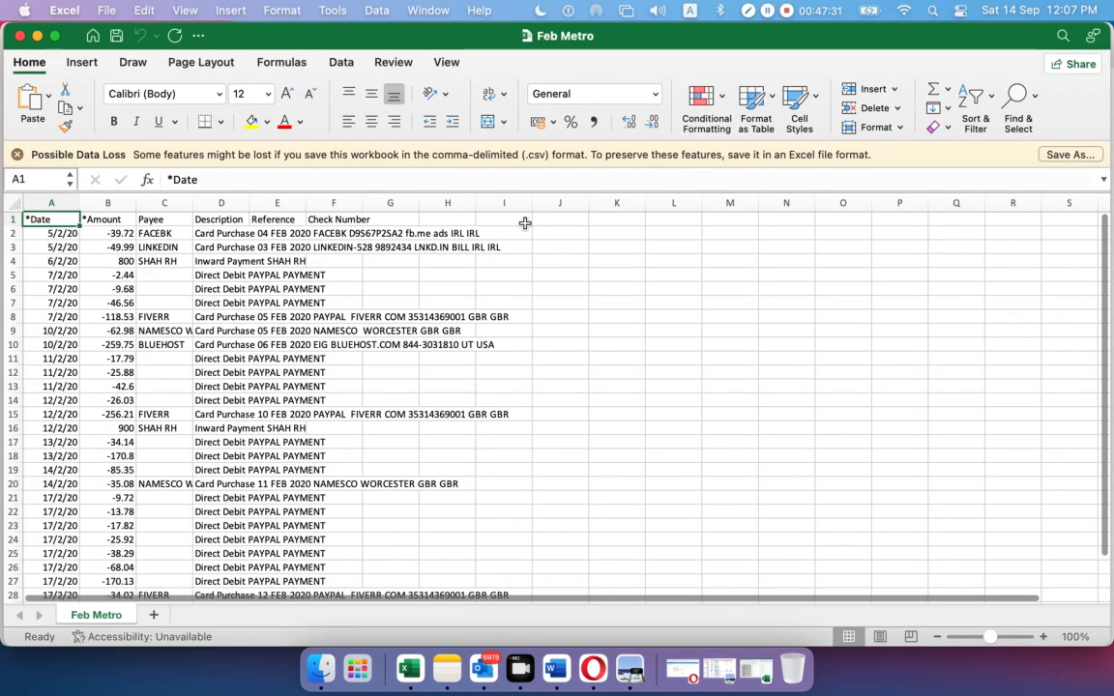
left_click_drag(51, 202, 431, 194)
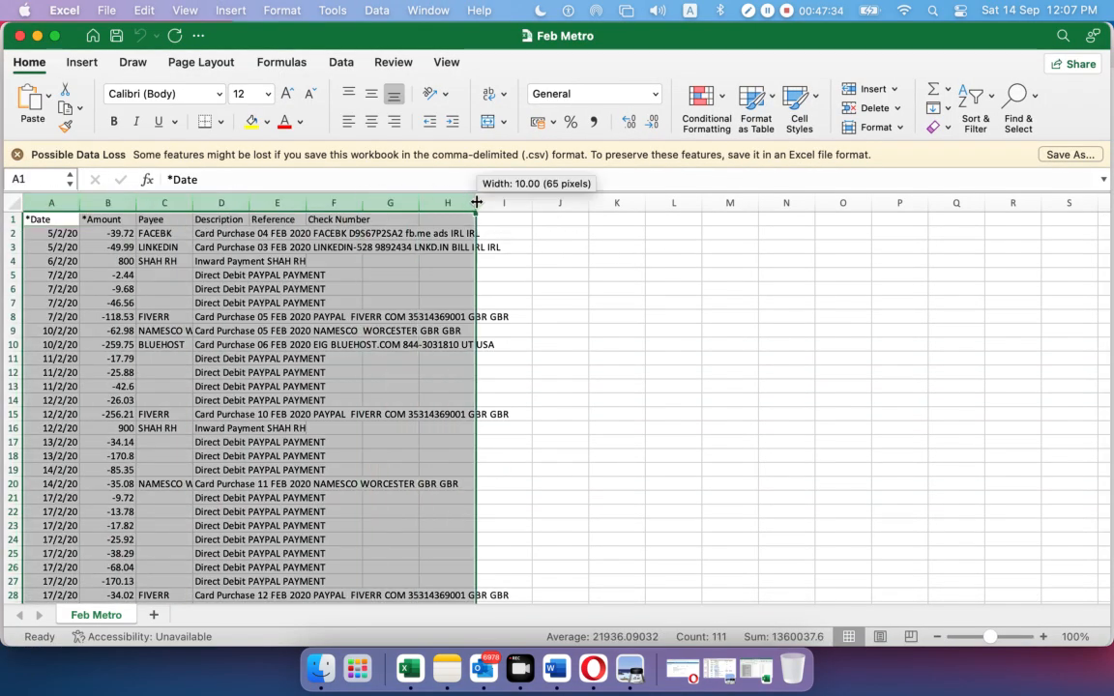
double_click(419, 200)
left_click(868, 288)
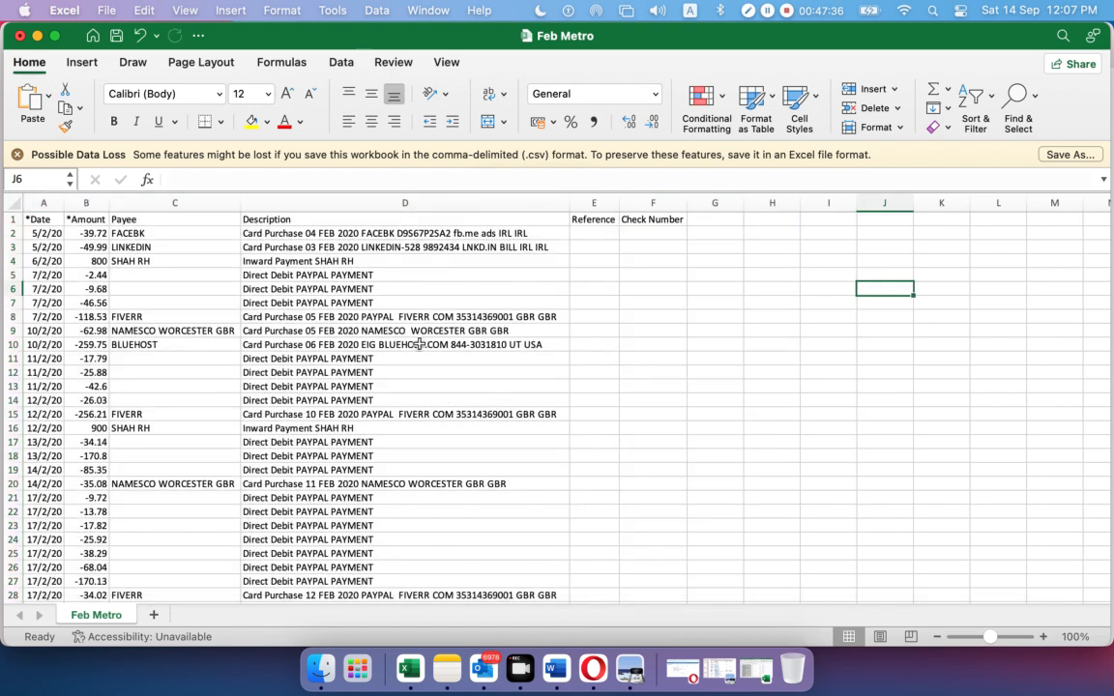
scroll(224, 421, "down", 3)
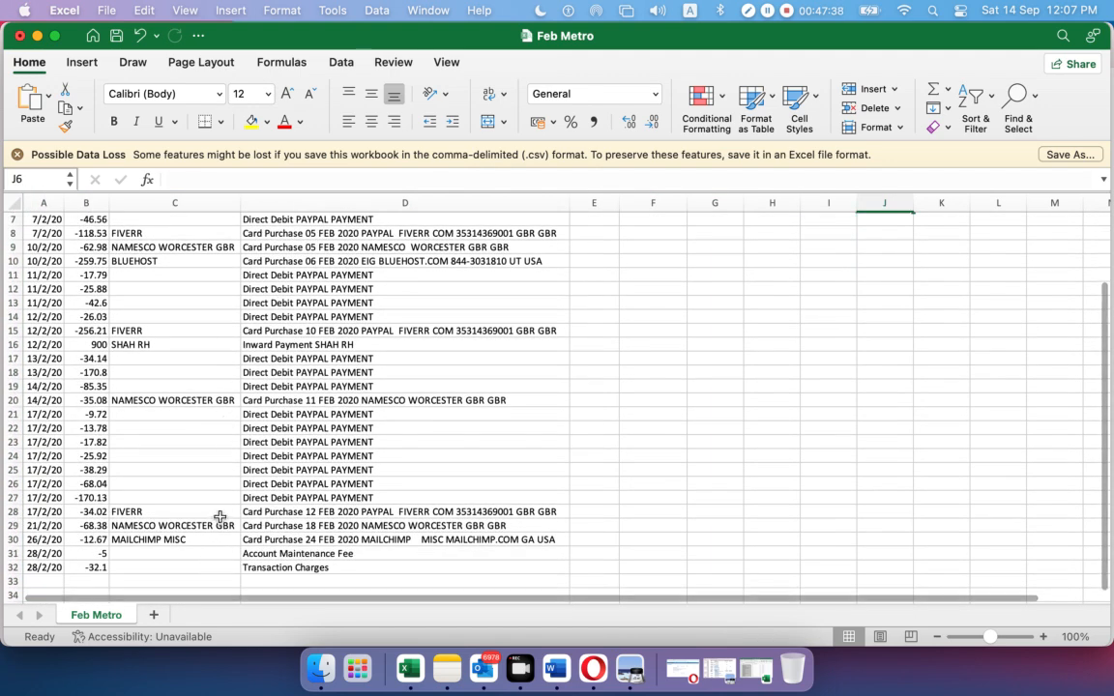
scroll(218, 483, "up", 3)
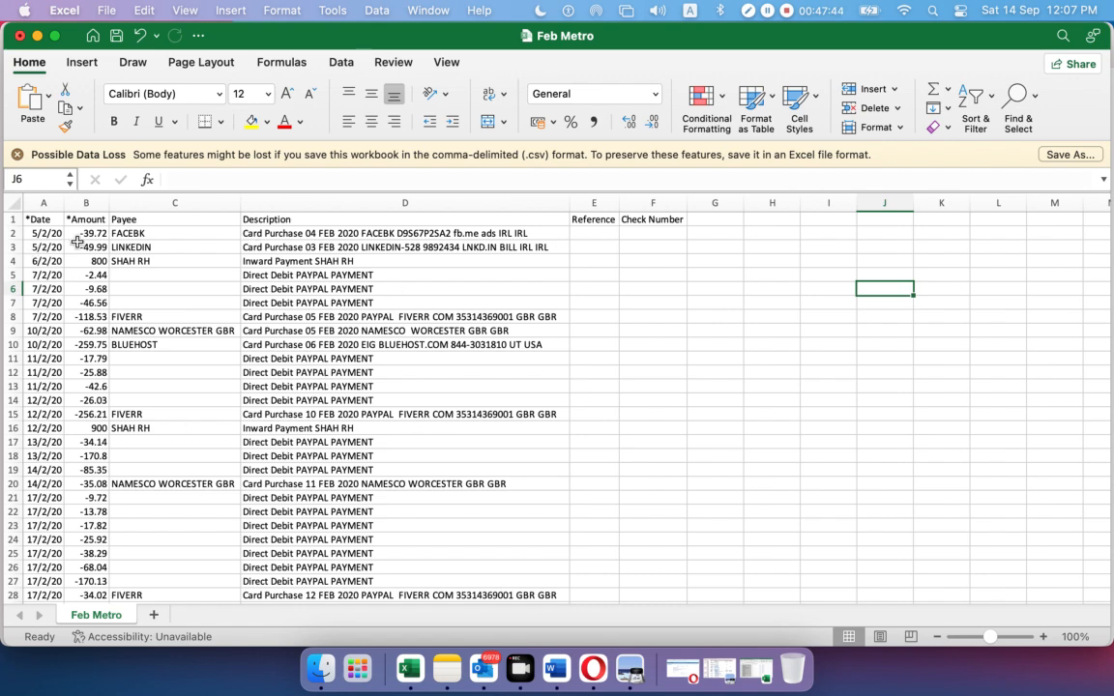
scroll(141, 232, "down", 1)
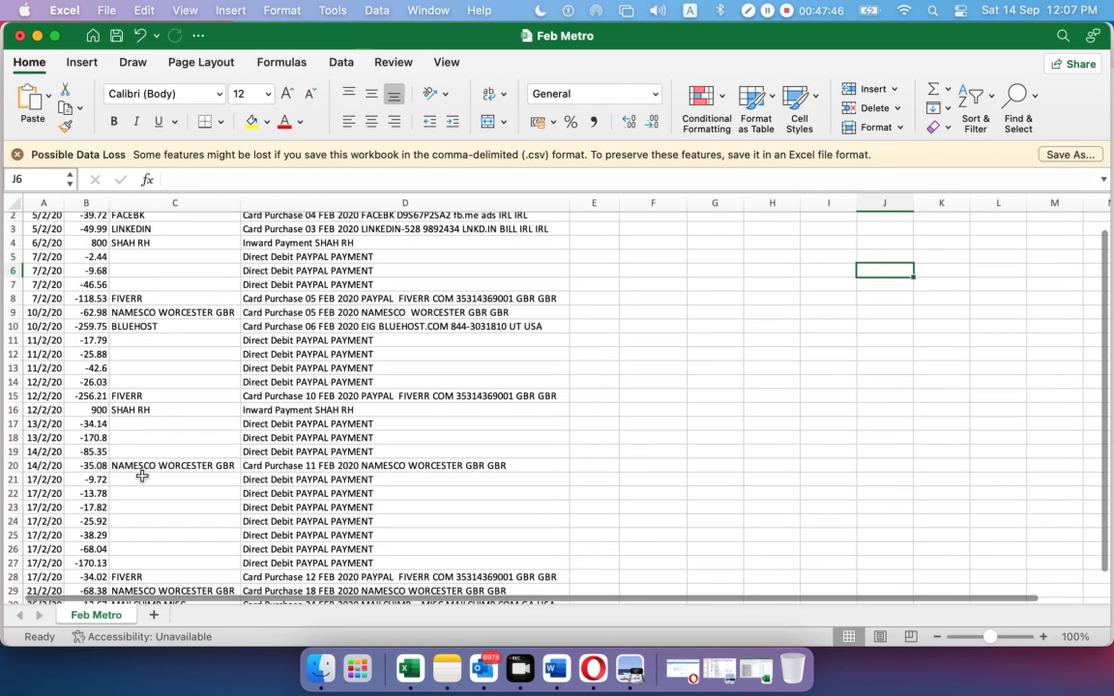
scroll(147, 469, "down", 5)
scroll(150, 464, "down", 1)
scroll(152, 460, "up", 6)
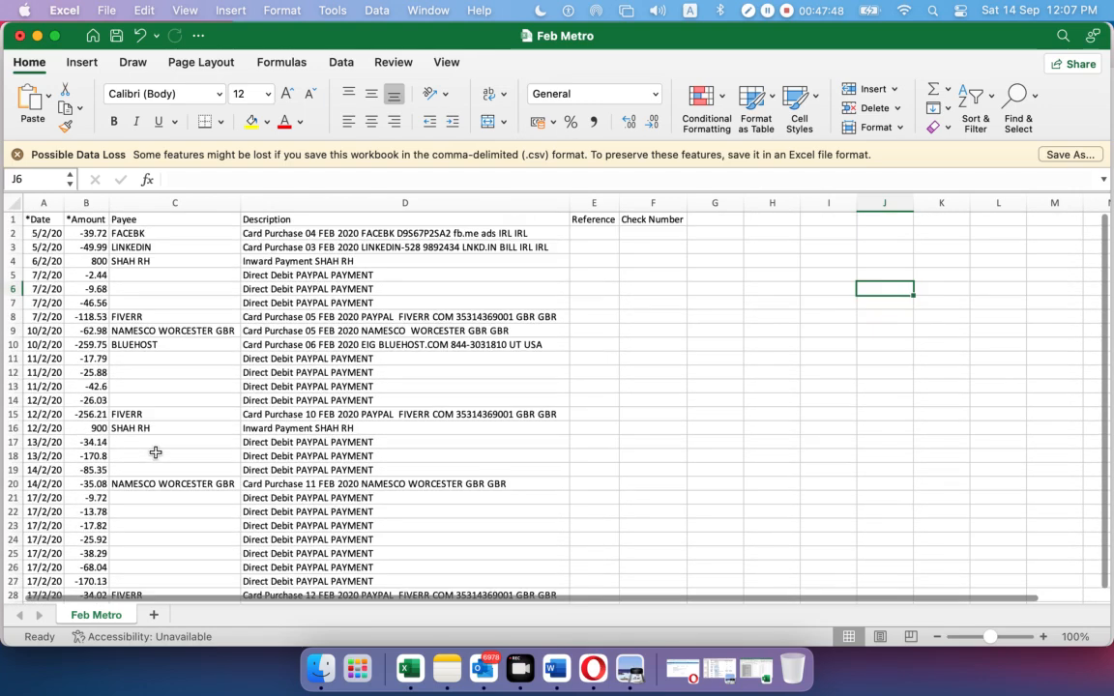
scroll(599, 280, "up", 1)
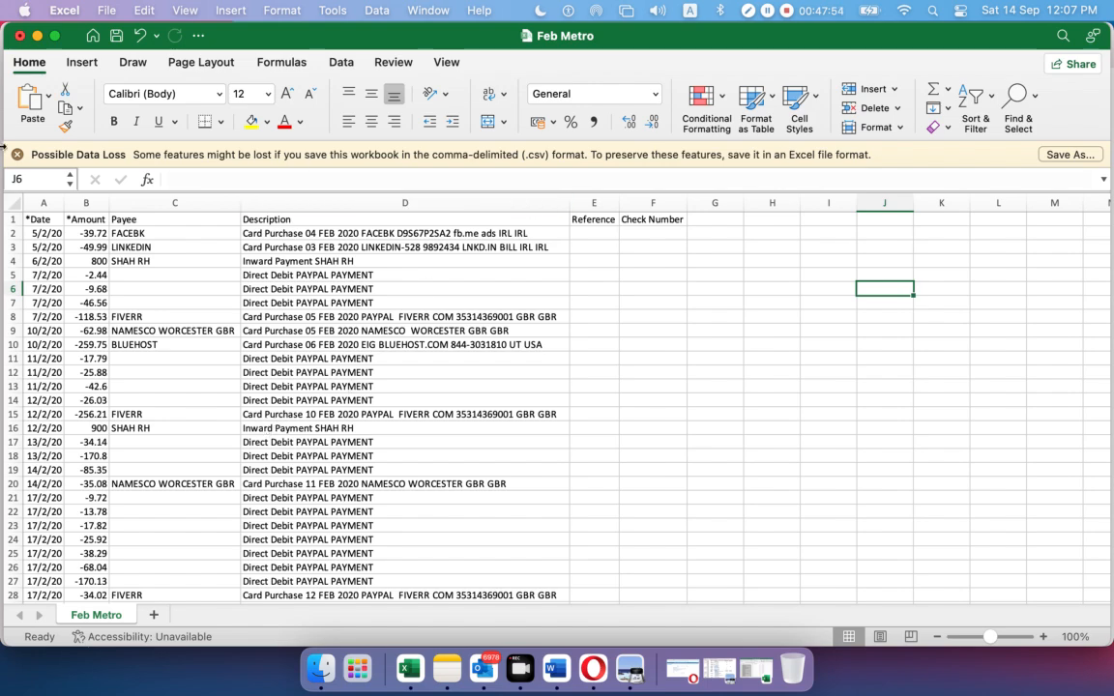
left_click(20, 36)
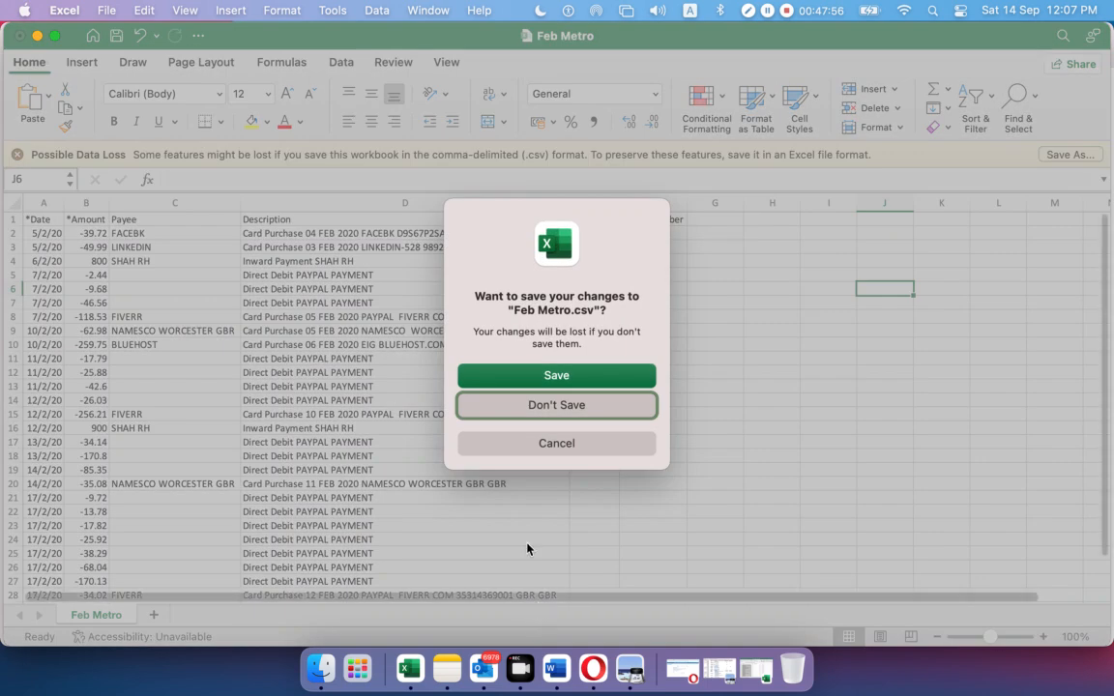
Discard Feb Metro.csv's changes and return to Xero's upload page in Opera
left_click(566, 405)
left_click(588, 663)
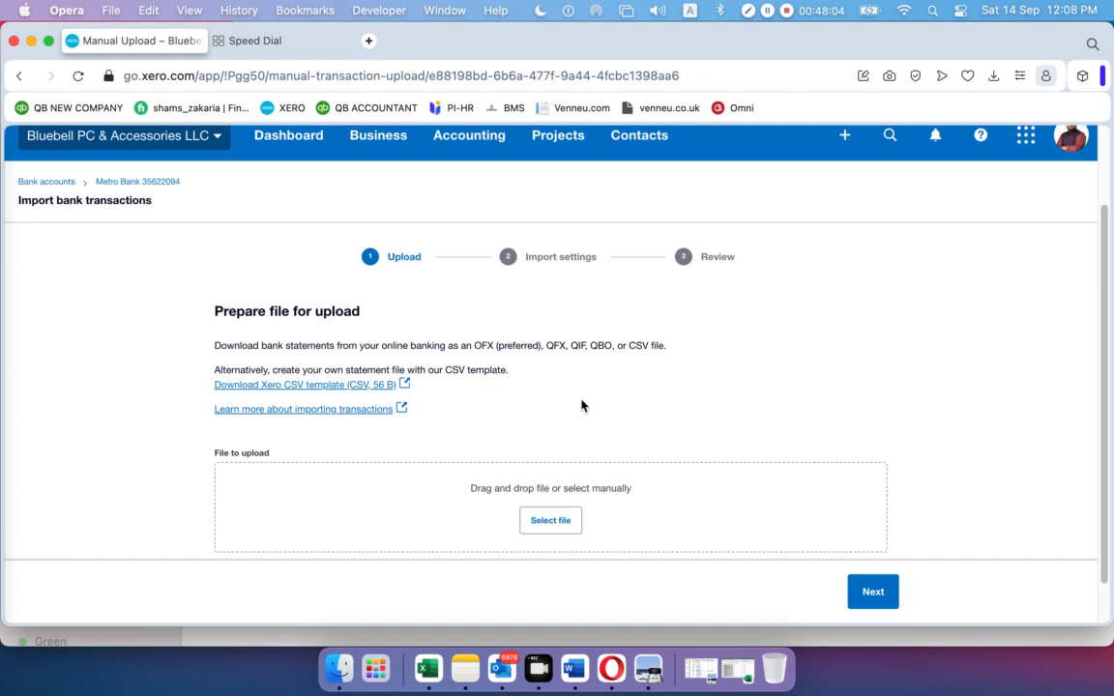
Upload Feb Metro.csv from Trendup Class Materiales > Class 12 Xero-04 and continue to import settings
left_click(550, 522)
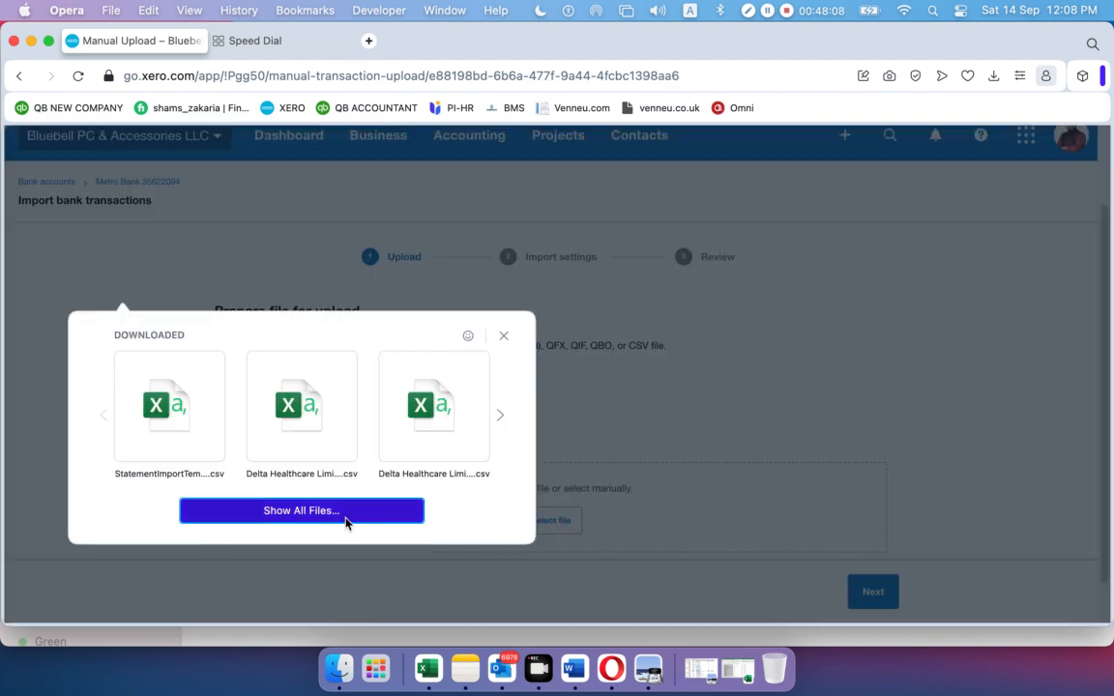
left_click(302, 511)
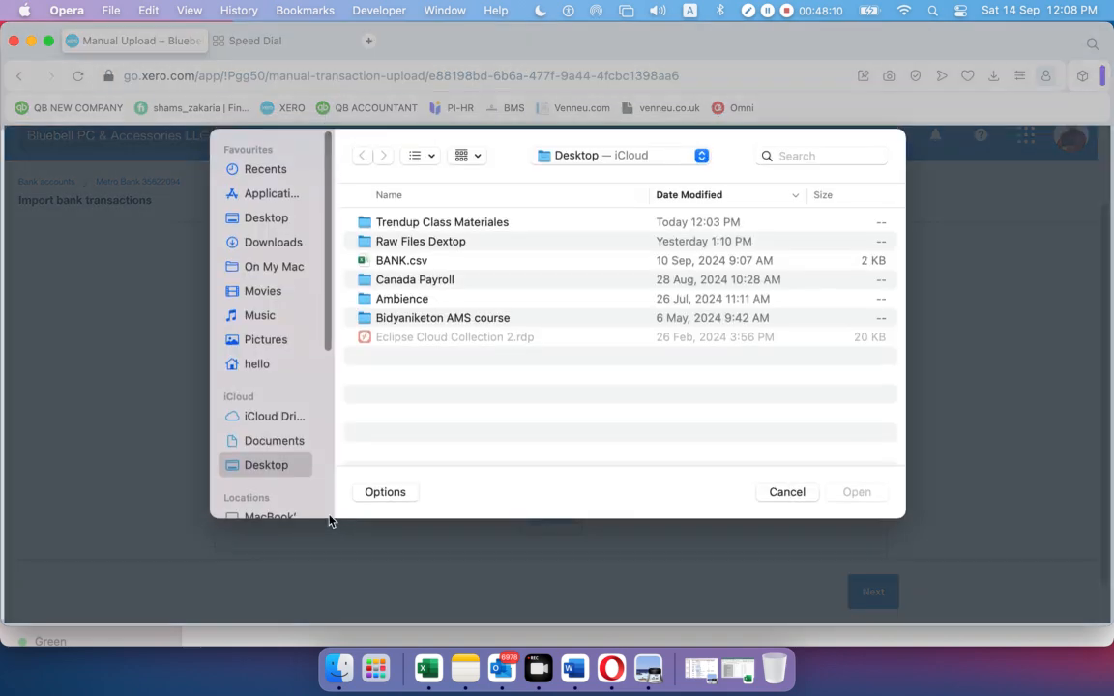
double_click(426, 224)
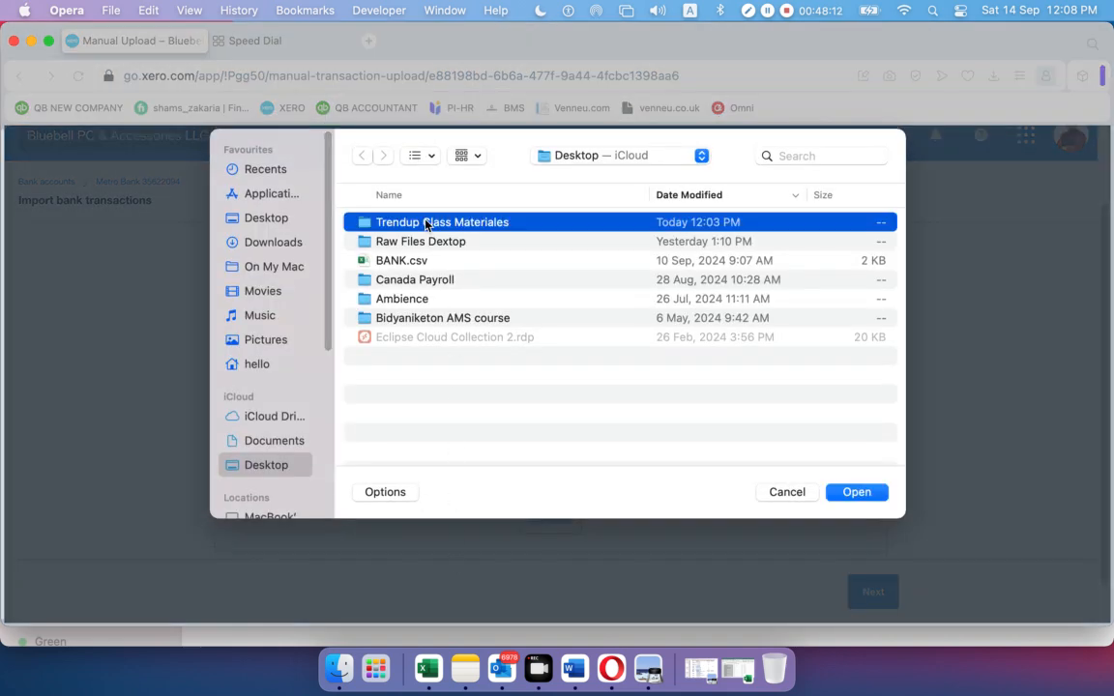
scroll(459, 352, "down", 1)
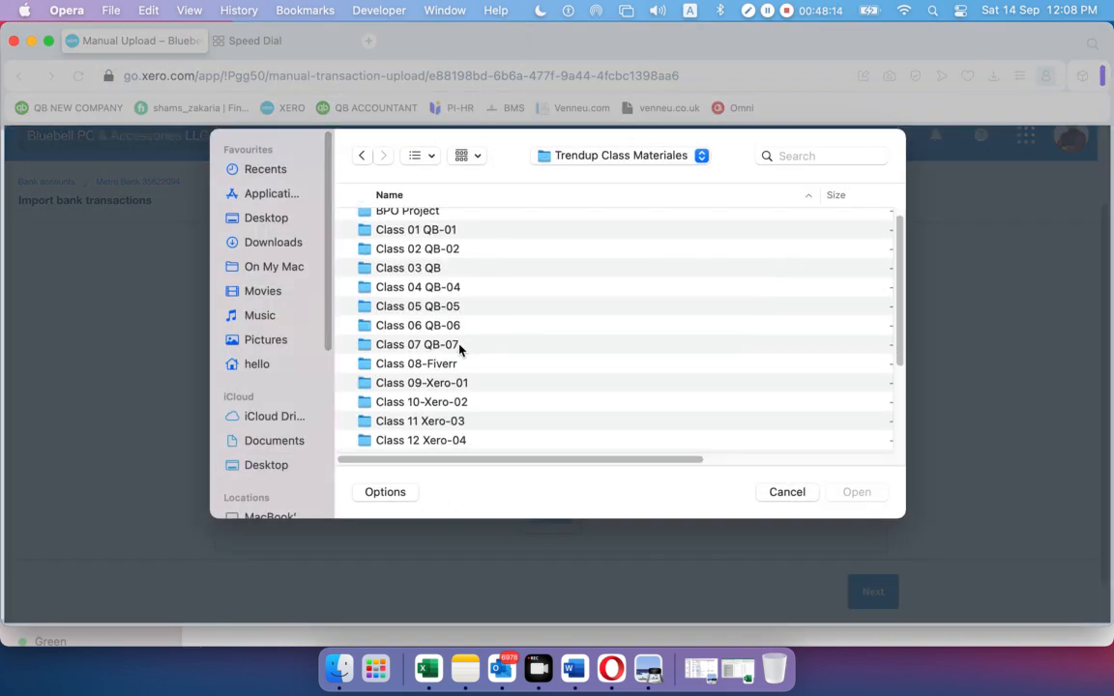
double_click(444, 440)
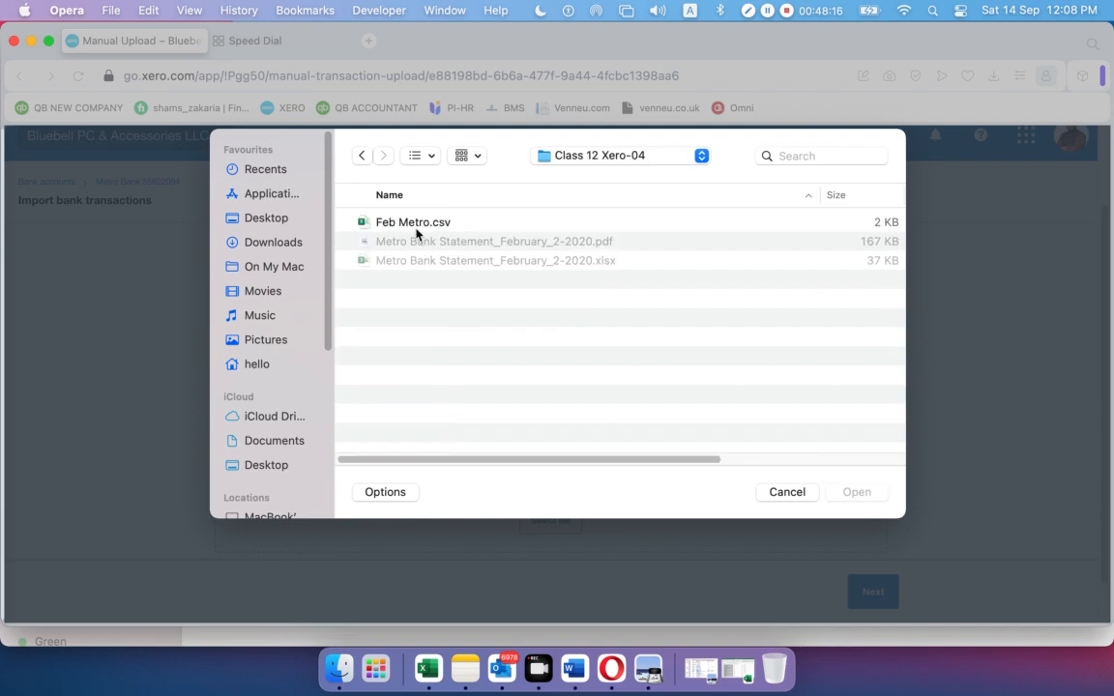
left_click(378, 222)
left_click(856, 492)
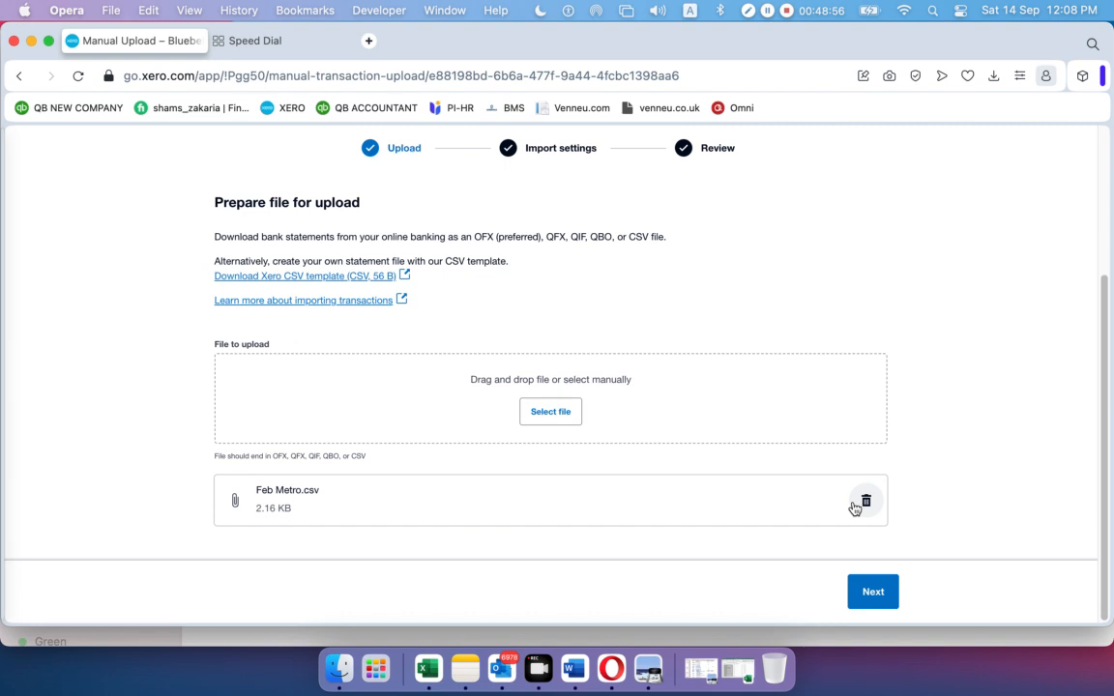
left_click(863, 593)
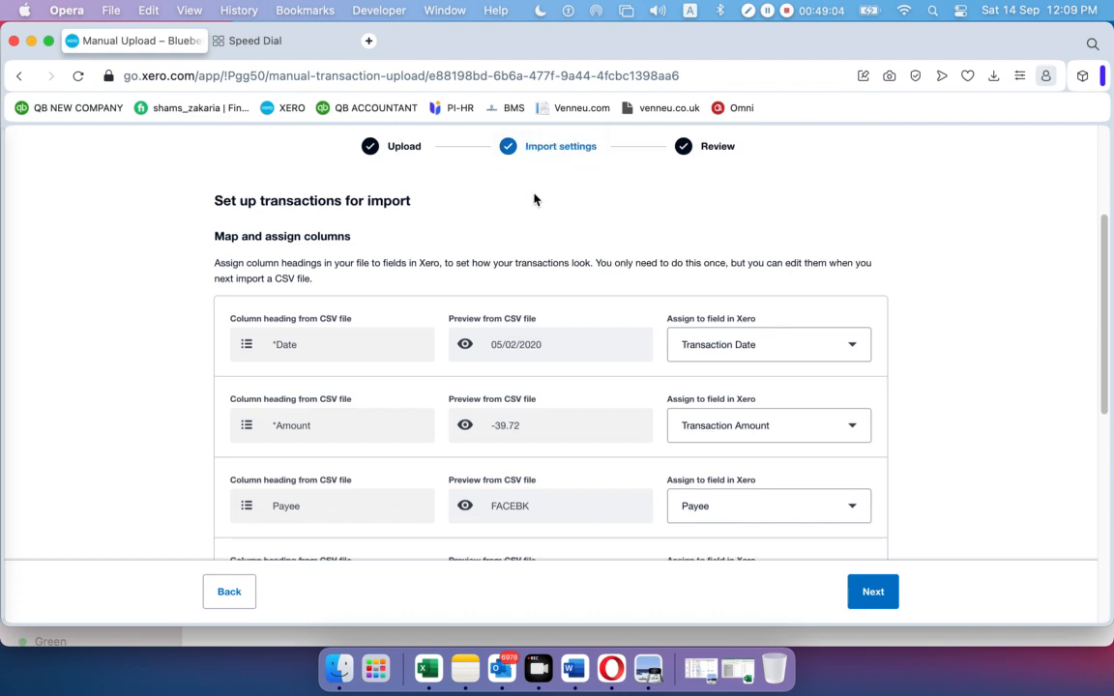
Review the column mappings and 31-line transaction preview, then bring up the statement PDF
scroll(527, 196, "down", 4)
scroll(539, 204, "up", 4)
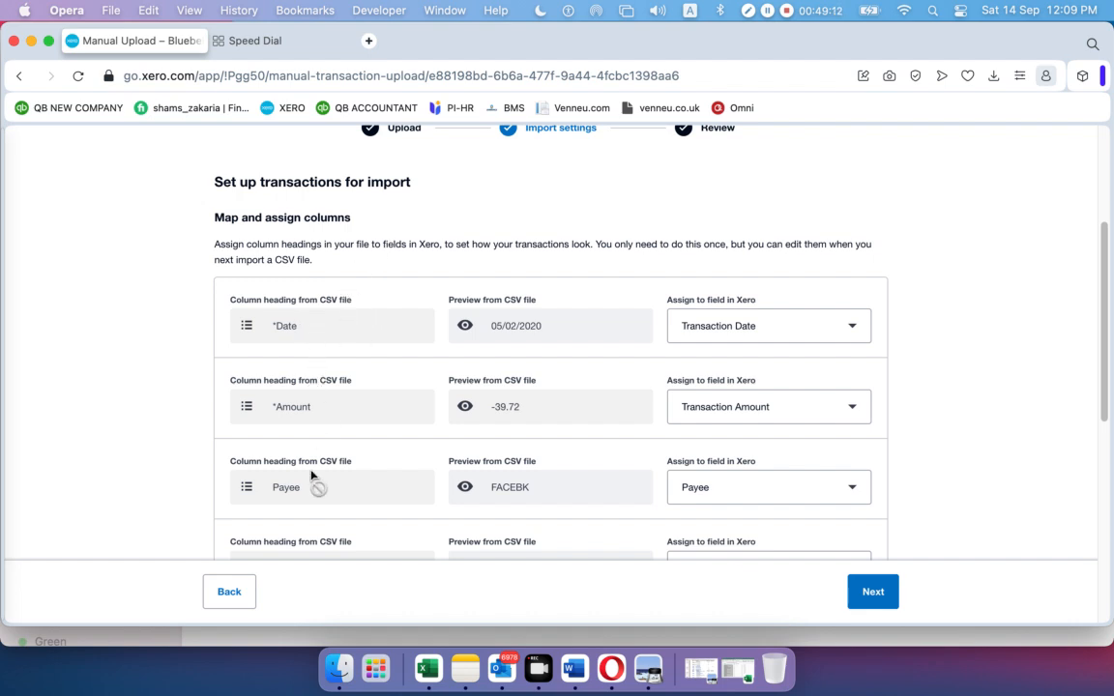
scroll(314, 469, "down", 7)
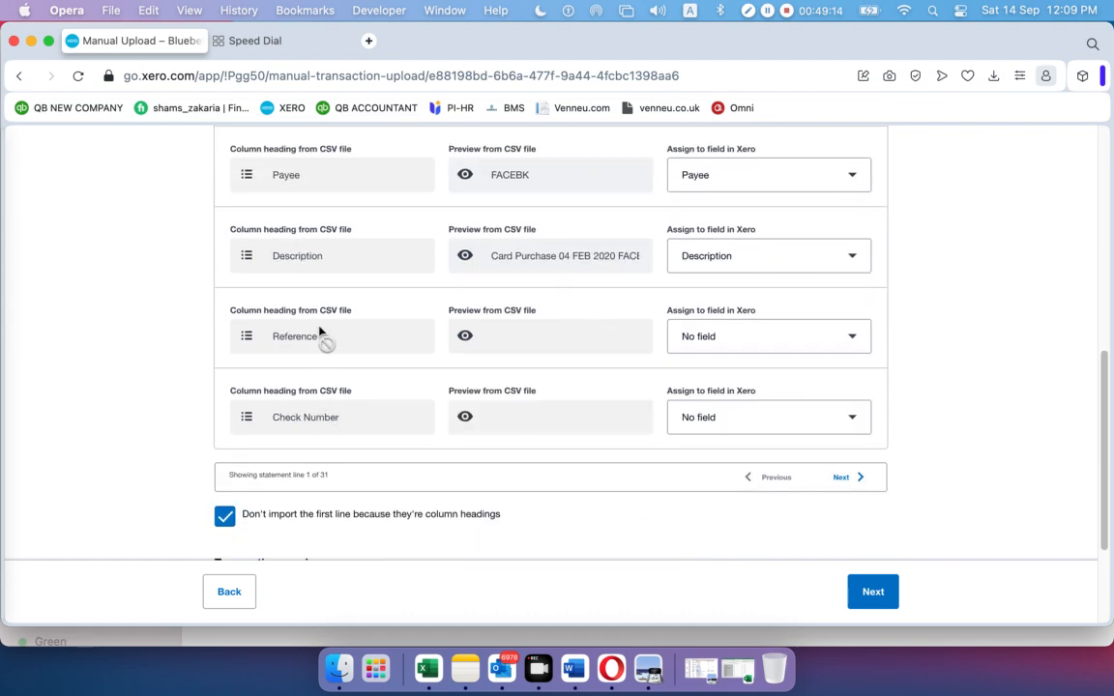
scroll(338, 445, "up", 10)
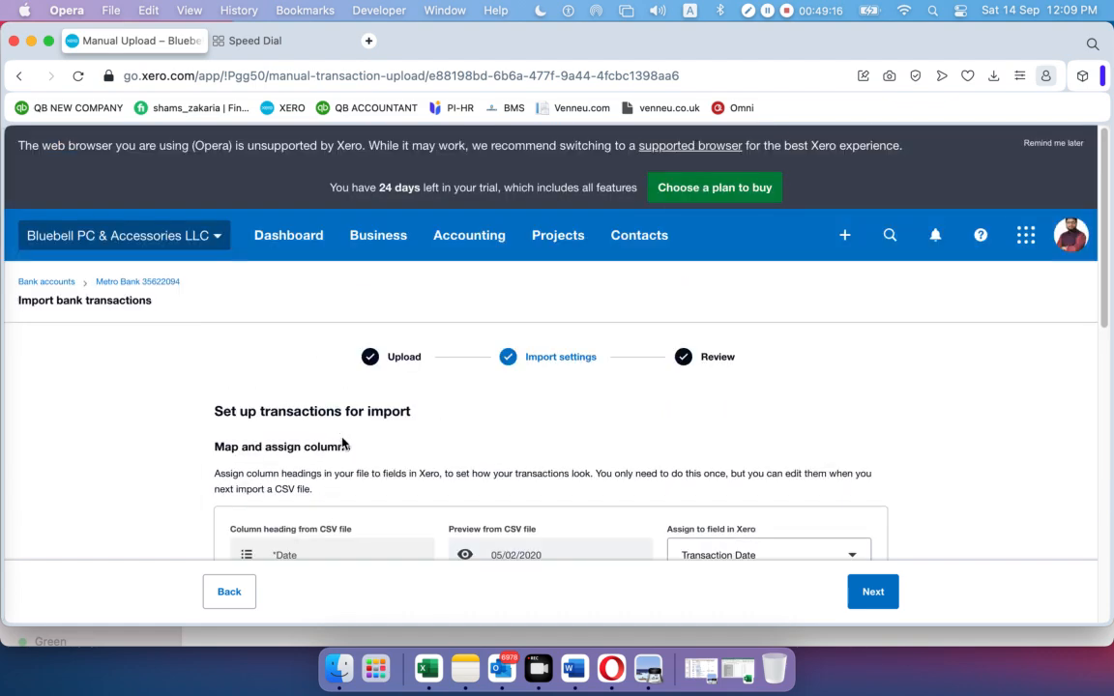
scroll(340, 443, "down", 15)
scroll(362, 435, "down", 1)
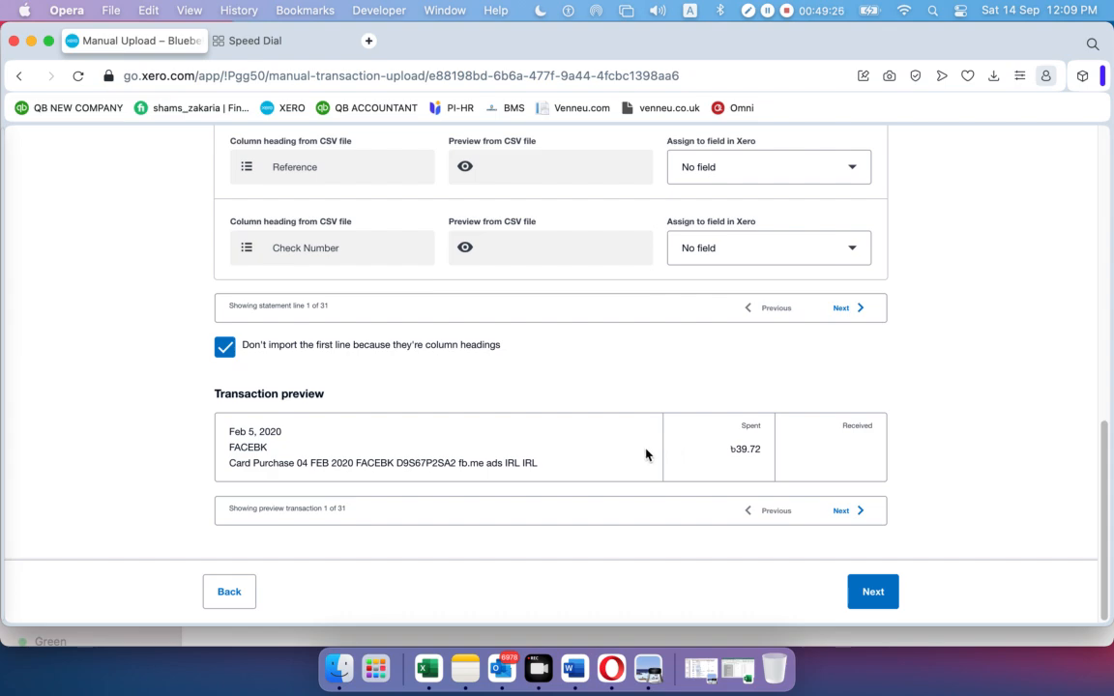
scroll(646, 454, "up", 10)
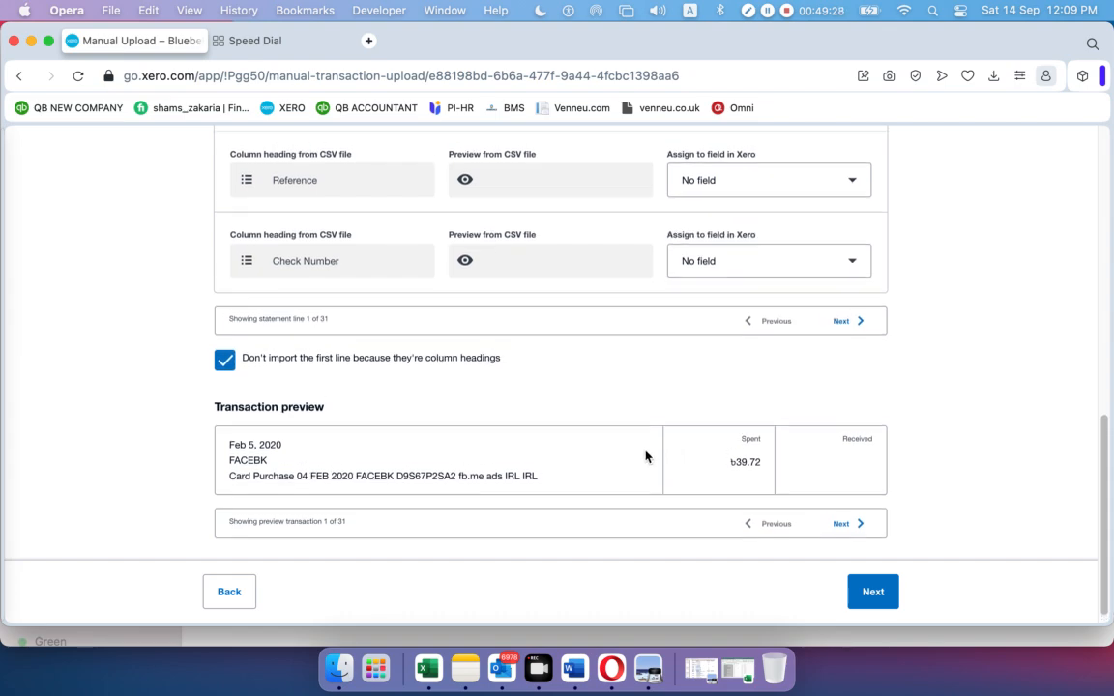
scroll(638, 450, "down", 10)
scroll(471, 290, "up", 10)
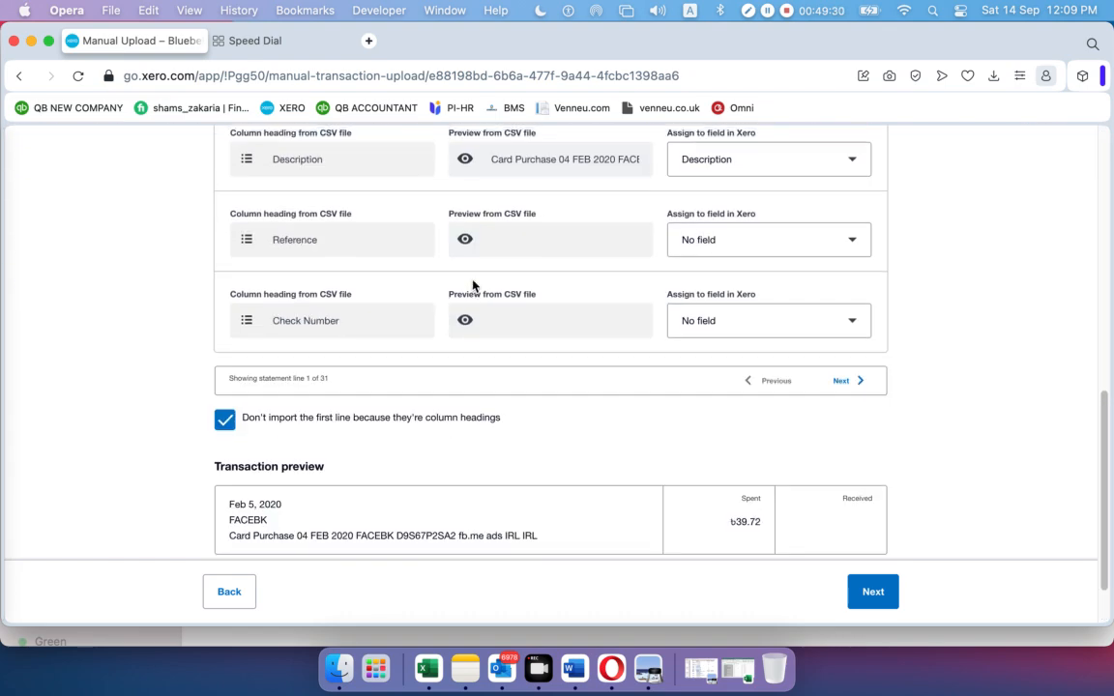
scroll(473, 281, "down", 6)
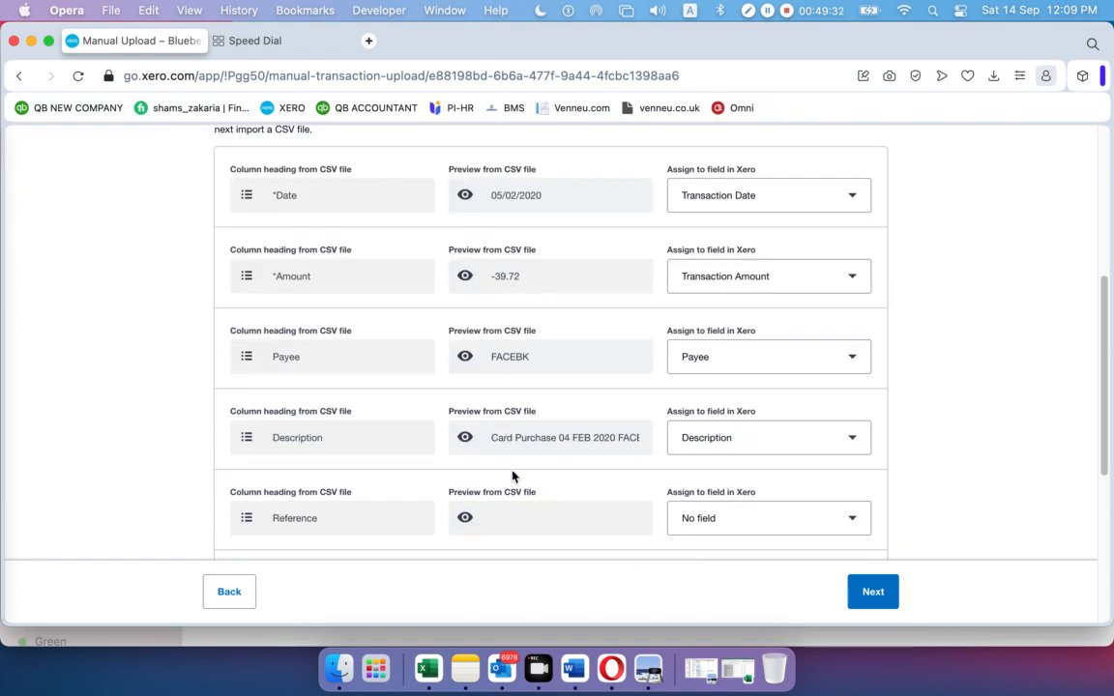
left_click(646, 667)
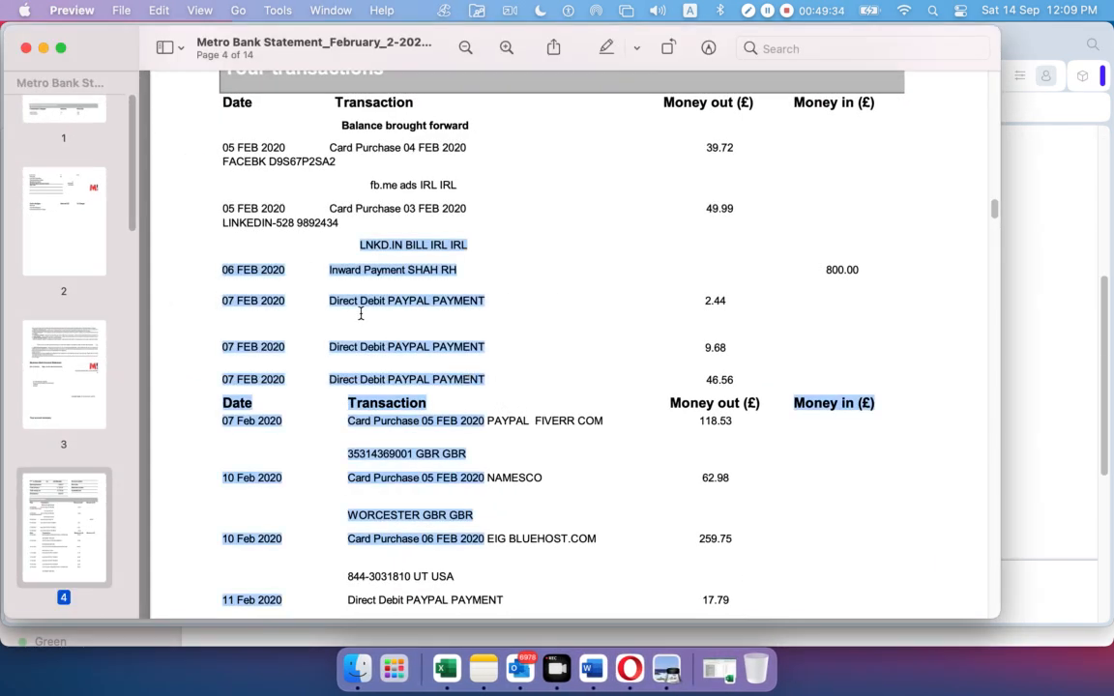
Highlight the first transaction date, 05 FEB, in the statement and compare it in Xero
left_click(224, 207)
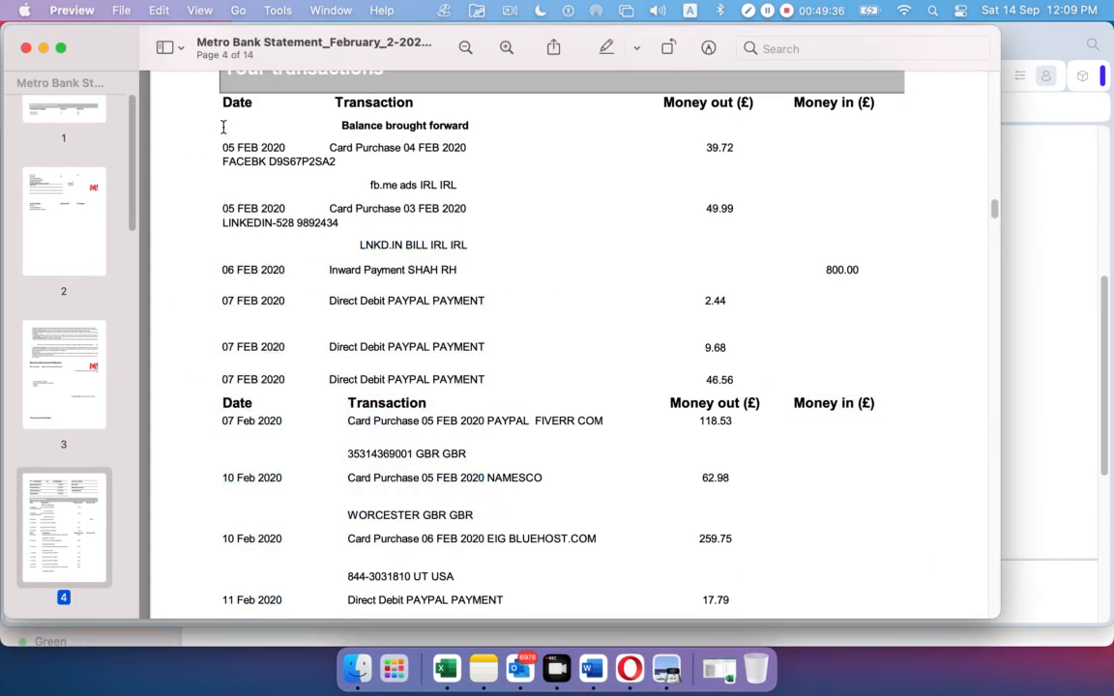
left_click_drag(223, 142, 262, 144)
left_click(646, 680)
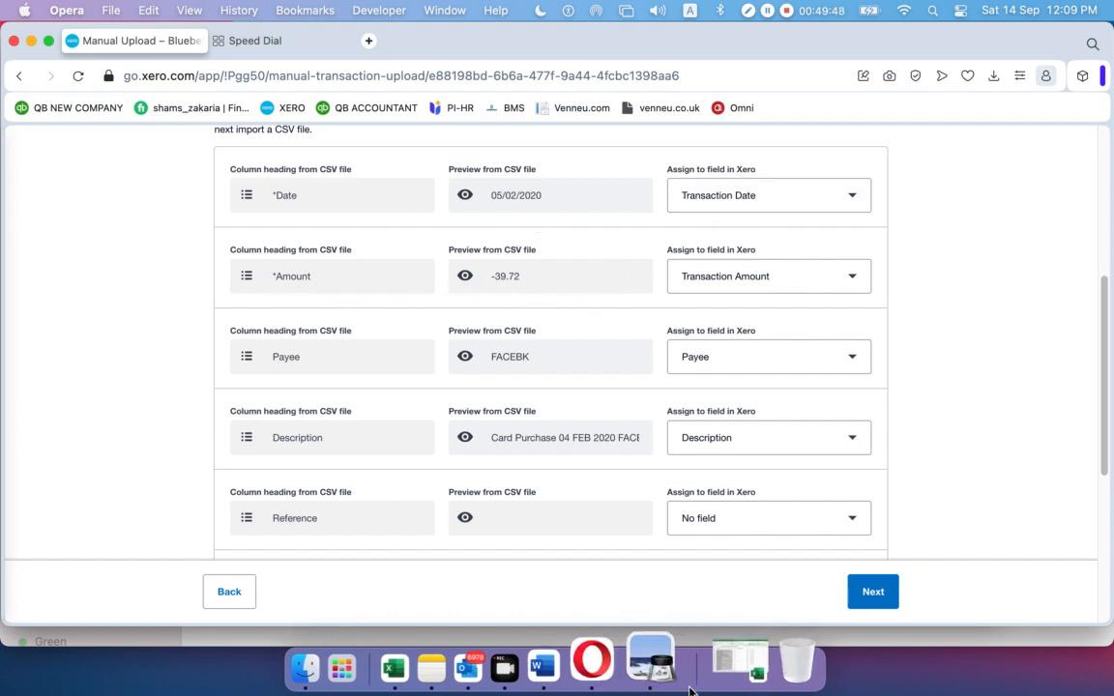
Select the first amount, 39.72, in the statement PDF and return to Xero's import page
left_click(666, 667)
scroll(677, 387, "up", 1)
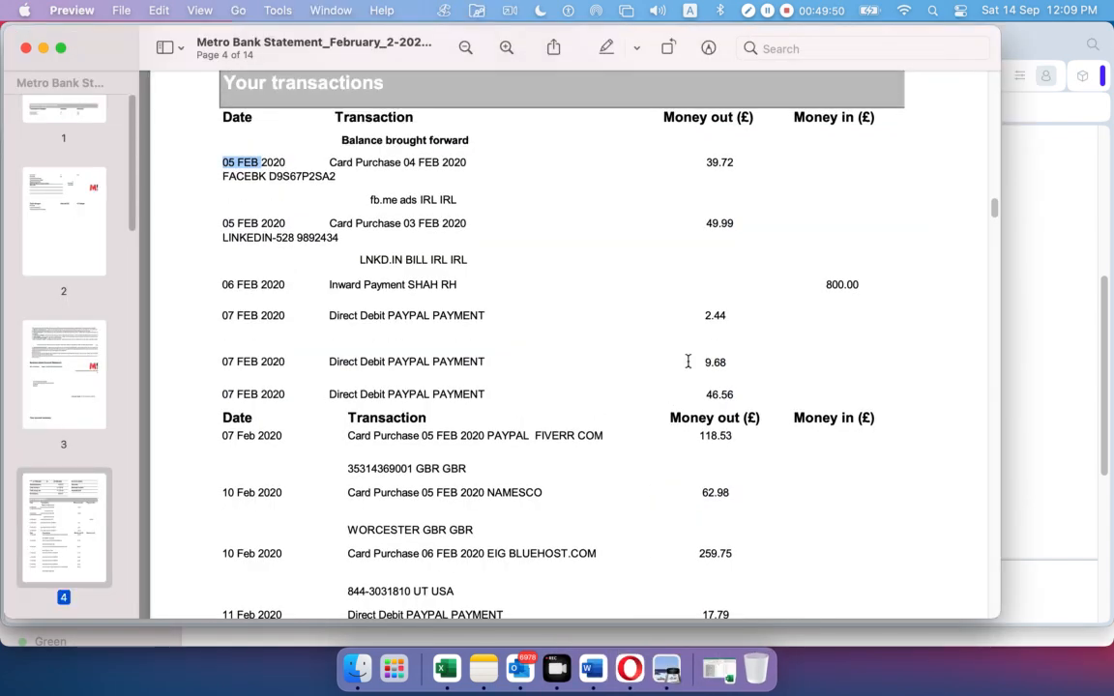
left_click_drag(705, 162, 753, 163)
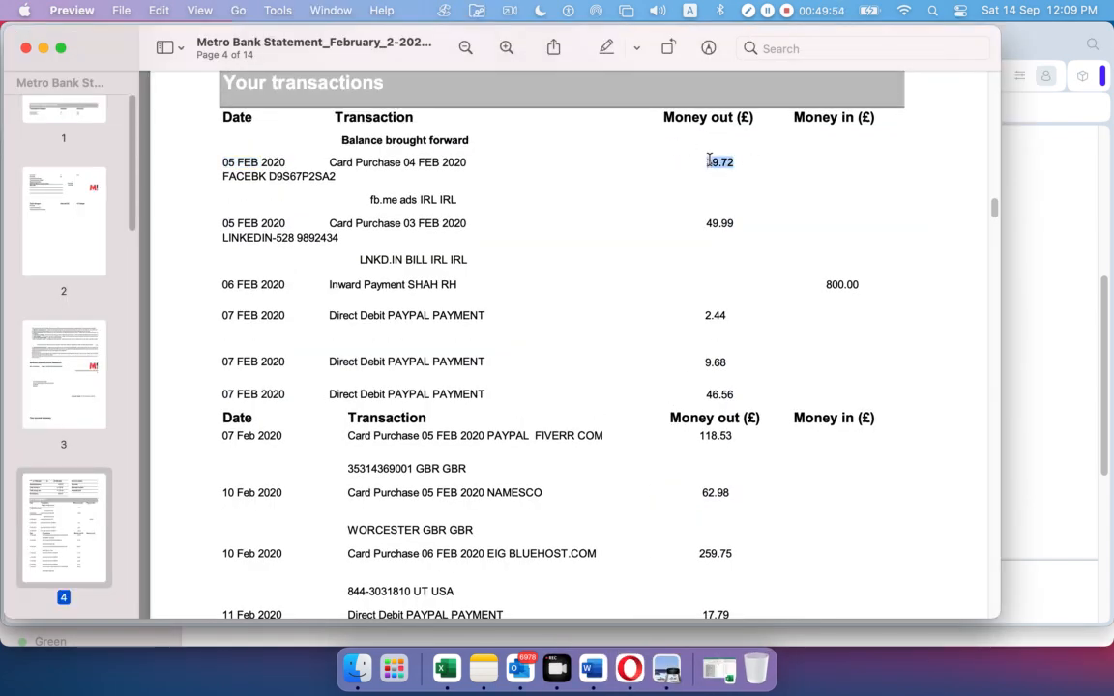
left_click(706, 167)
double_click(704, 165)
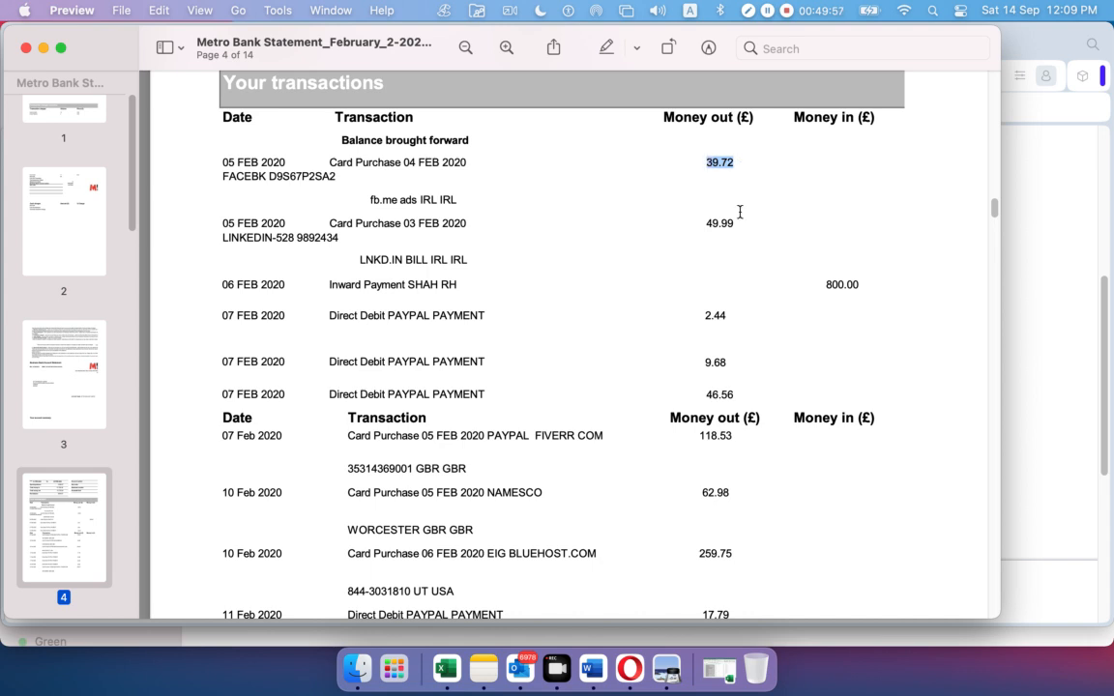
left_click(631, 657)
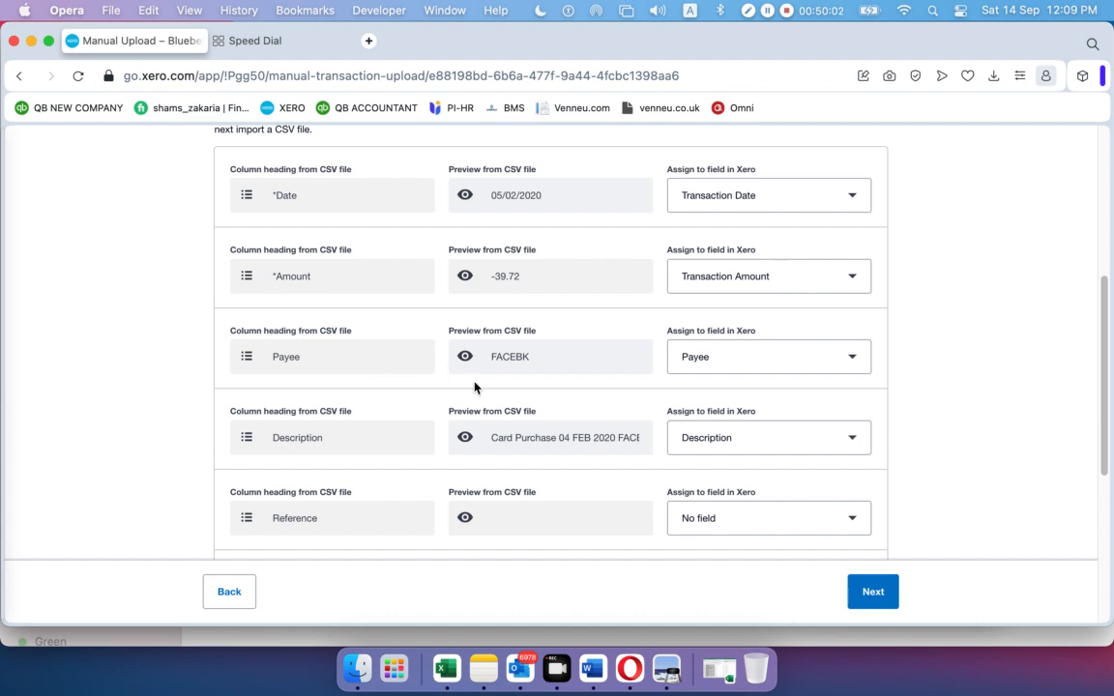
Advance the Xero transaction preview through the statement lines to line 5 of 31
scroll(553, 388, "down", 5)
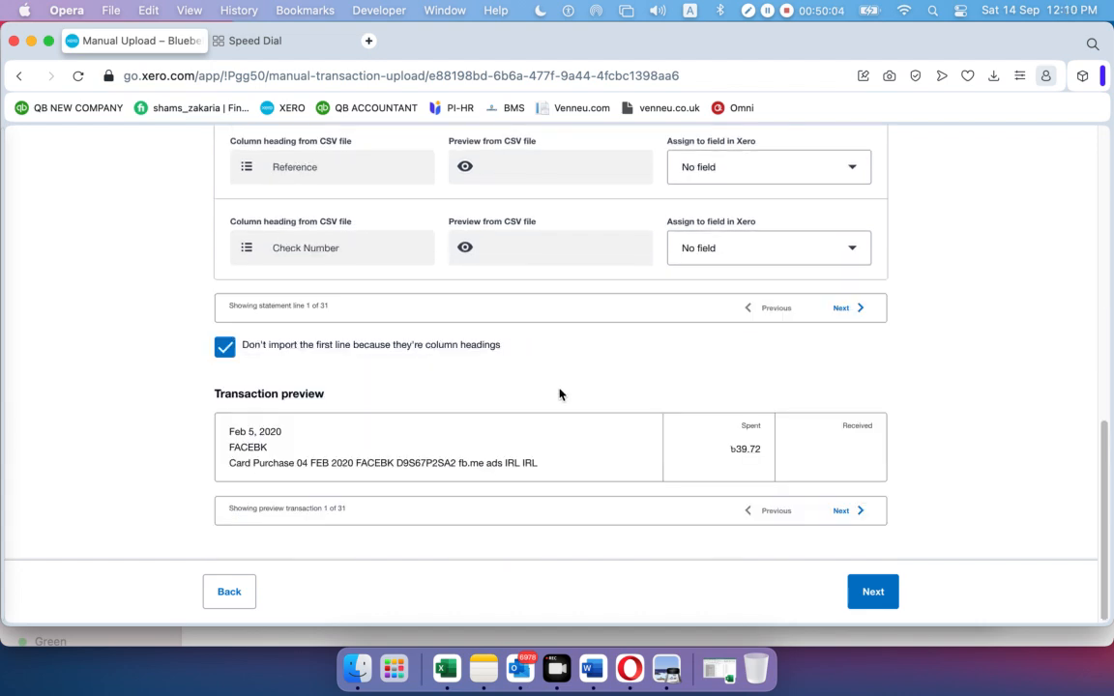
left_click(845, 513)
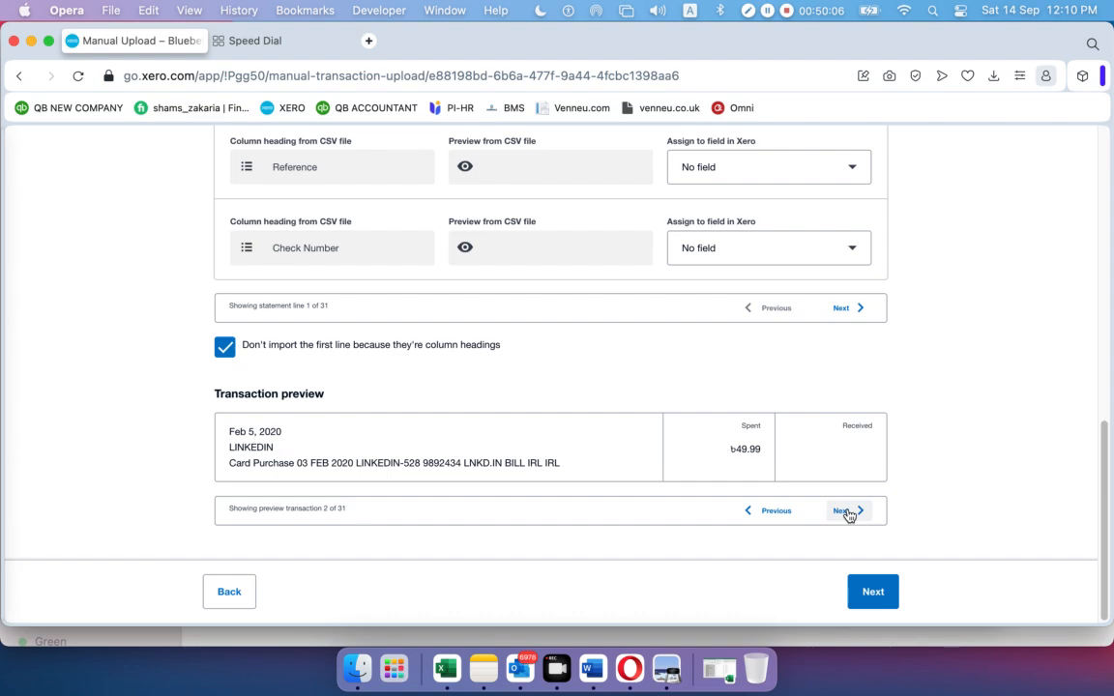
scroll(741, 450, "up", 10)
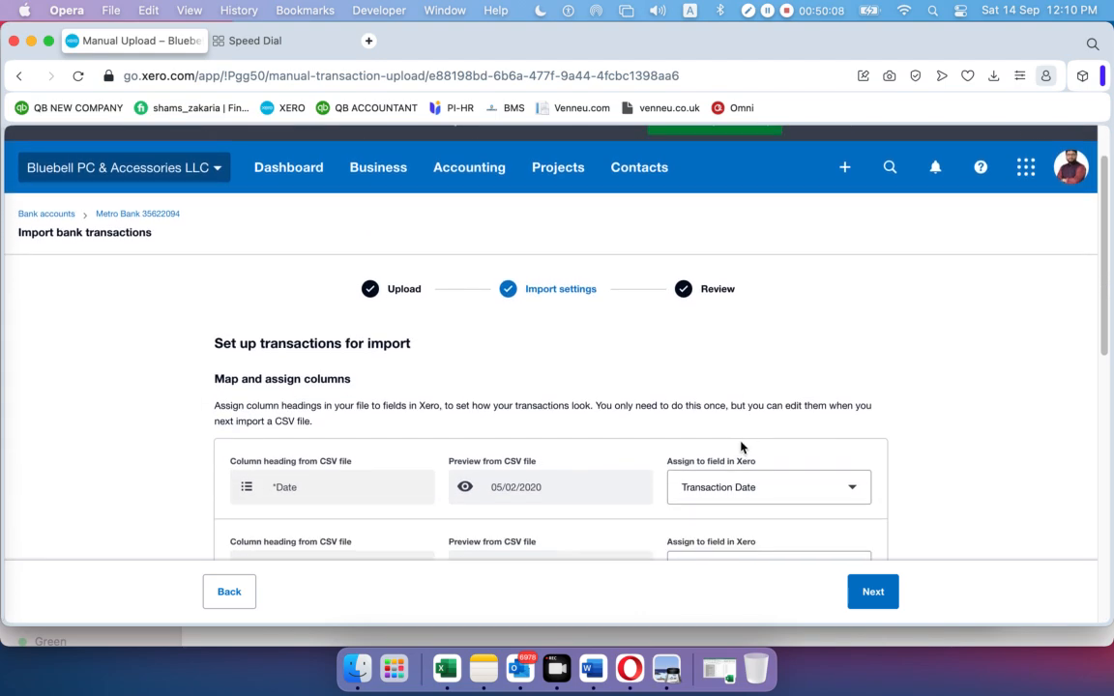
scroll(741, 446, "down", 4)
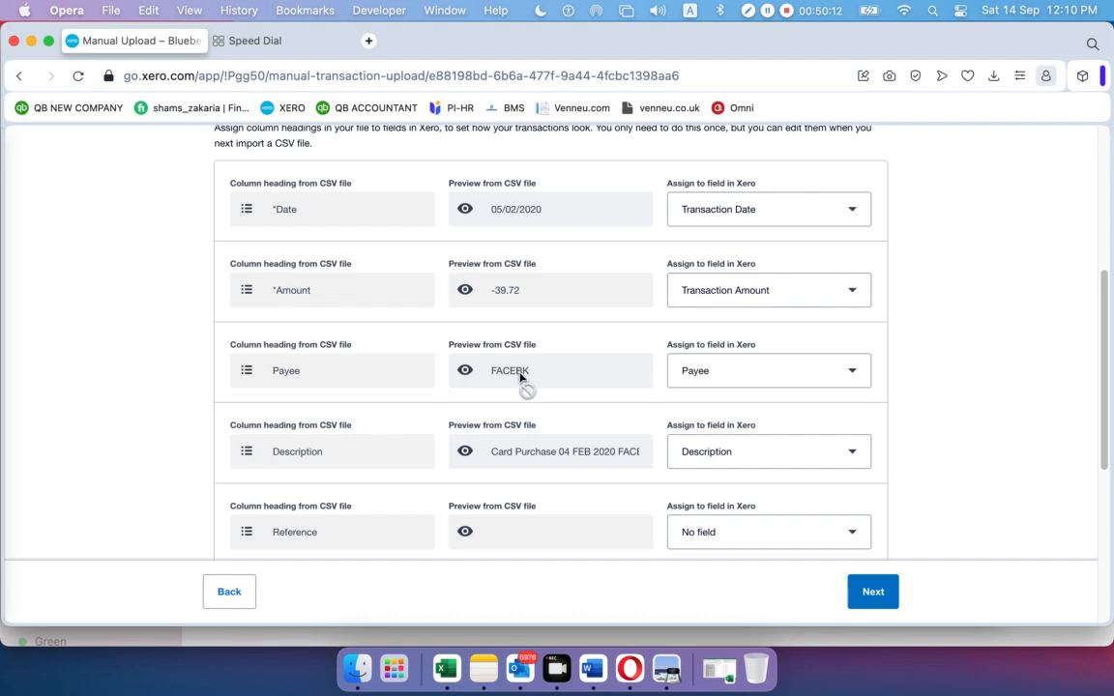
scroll(541, 382, "down", 5)
left_click(851, 425)
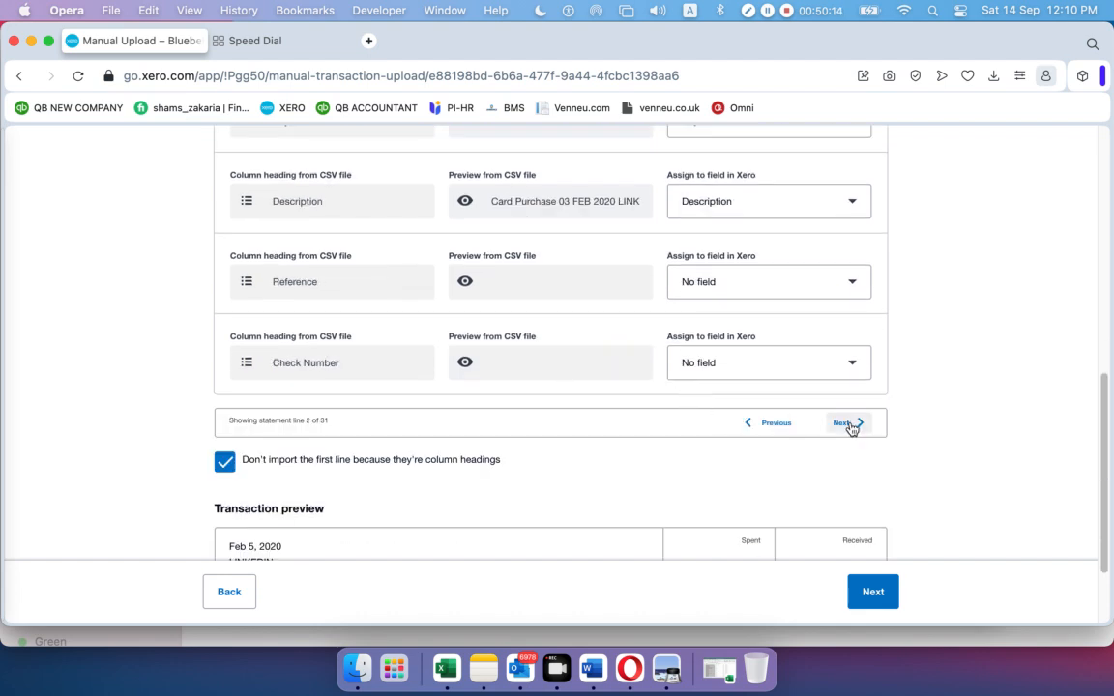
left_click(846, 424)
Highlight the '5 of 31' line count to confirm the PAYPAL PAYMENT Direct Debit
left_click_drag(303, 420, 340, 423)
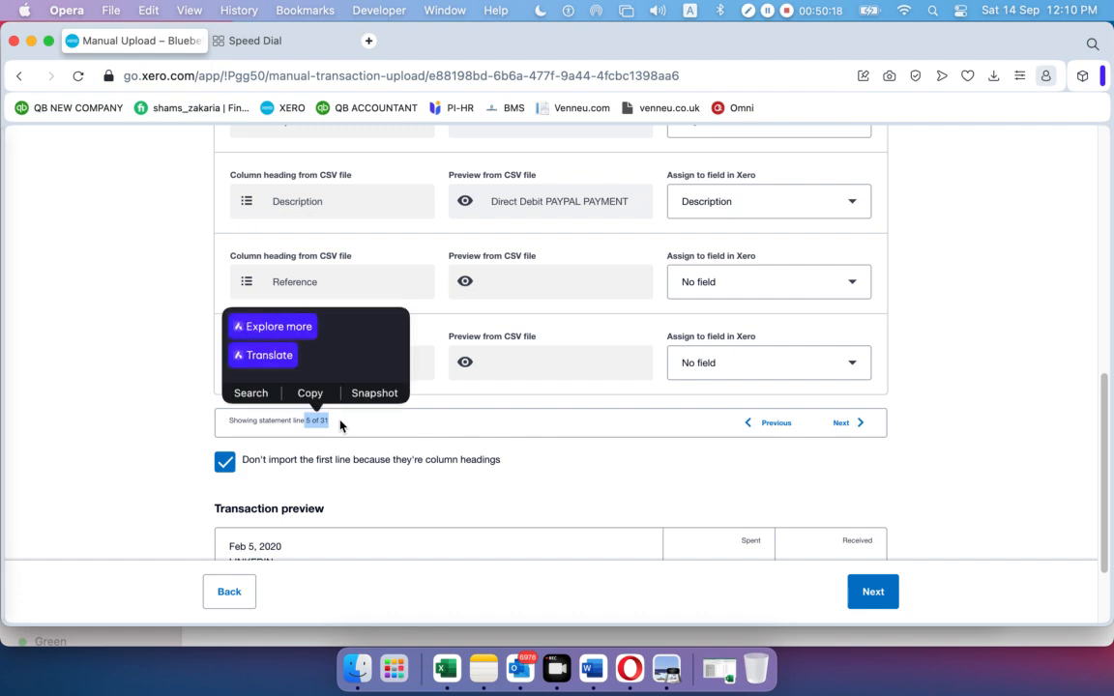
left_click(355, 437)
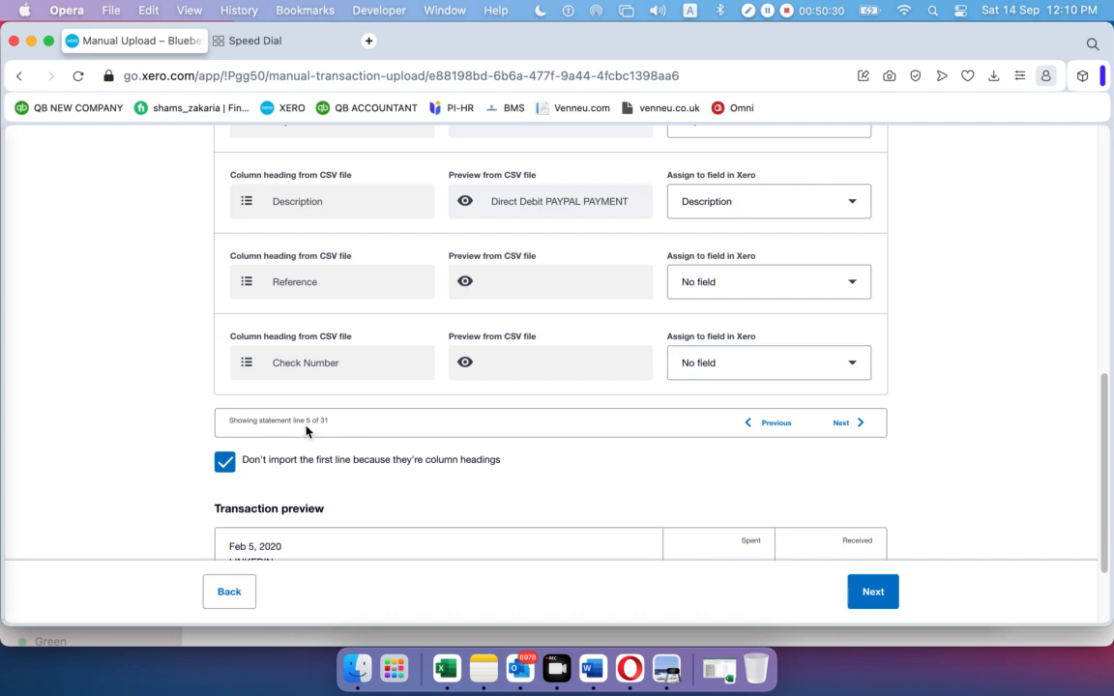
double_click(307, 420)
left_click(333, 429)
left_click(669, 665)
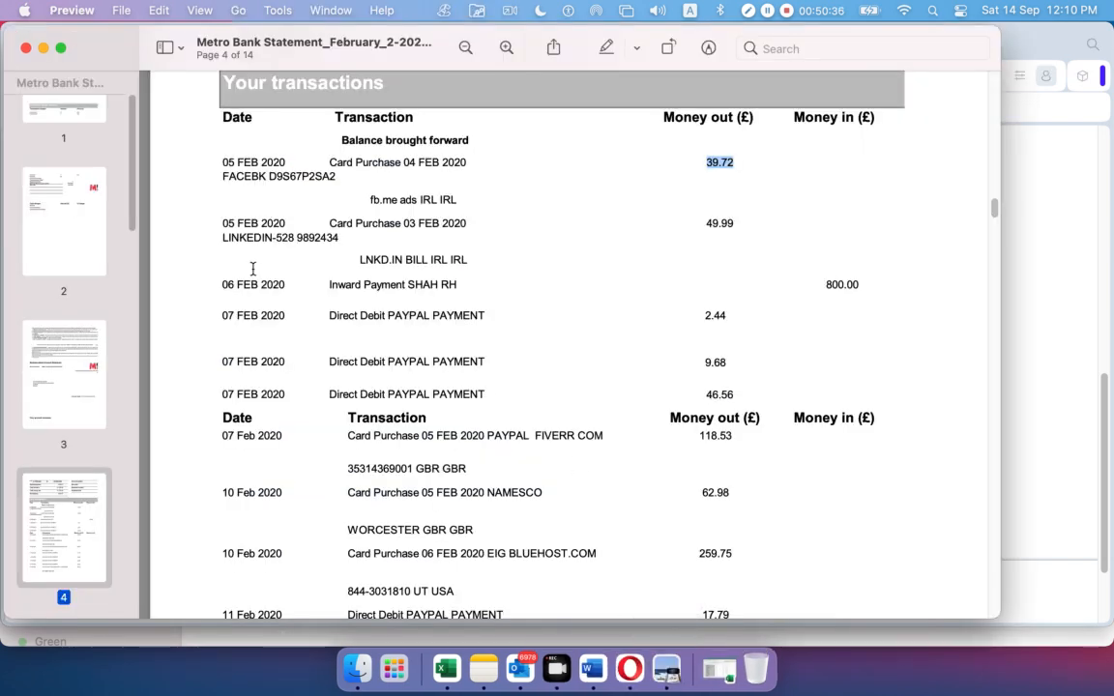
left_click_drag(223, 362, 648, 362)
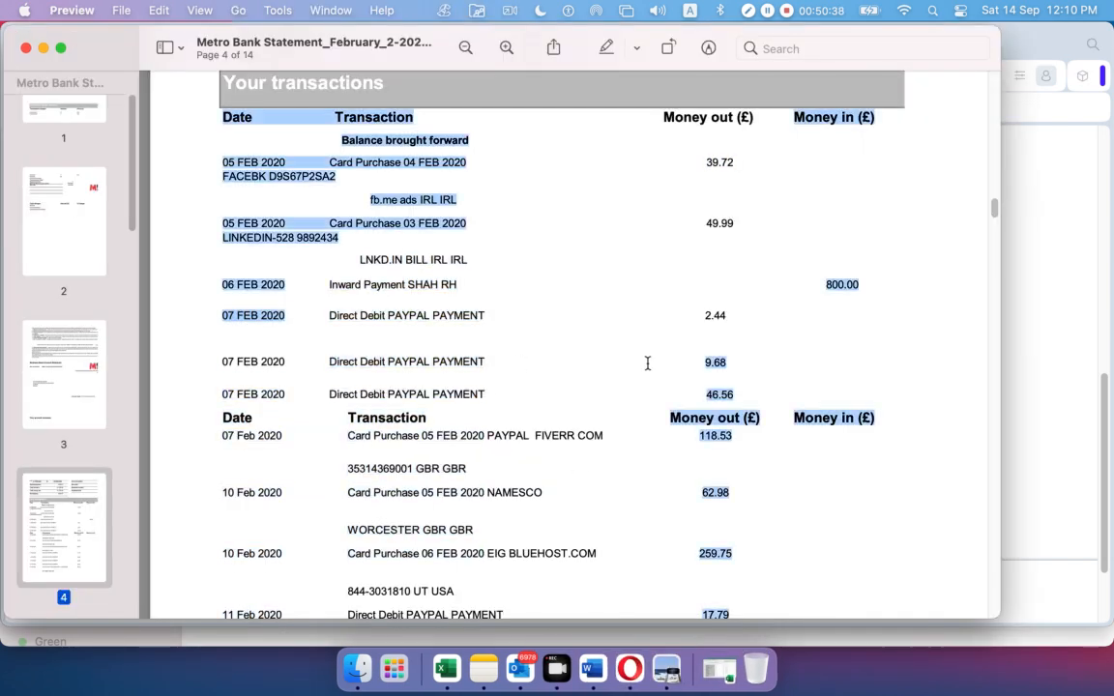
left_click(648, 360)
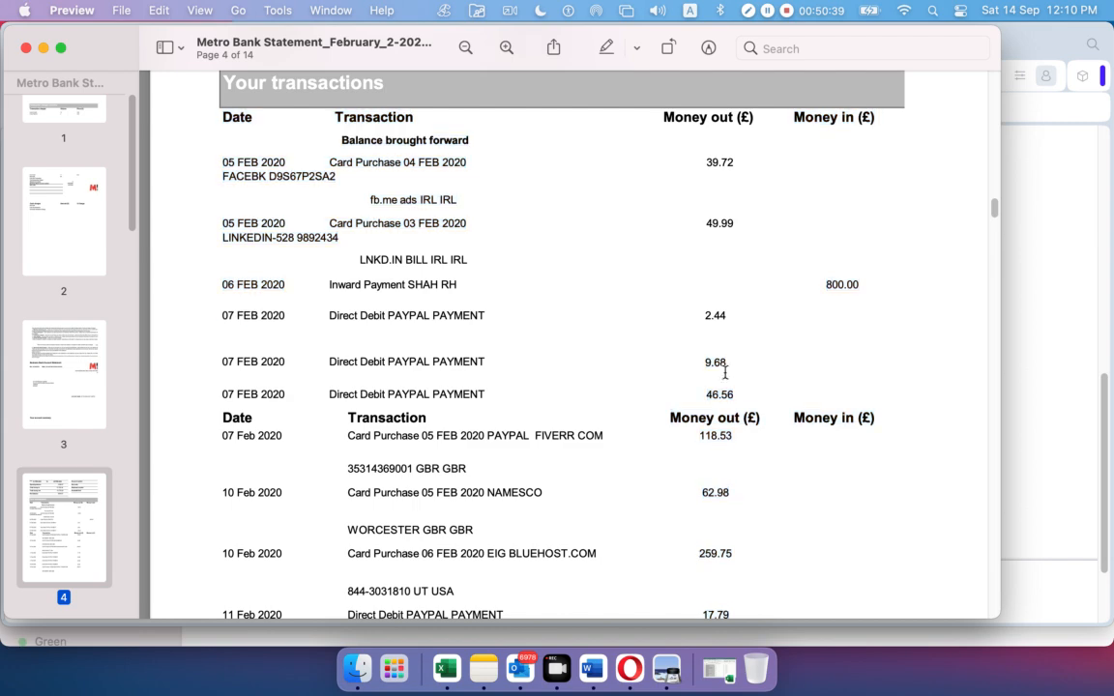
left_click(623, 660)
scroll(460, 432, "up", 10)
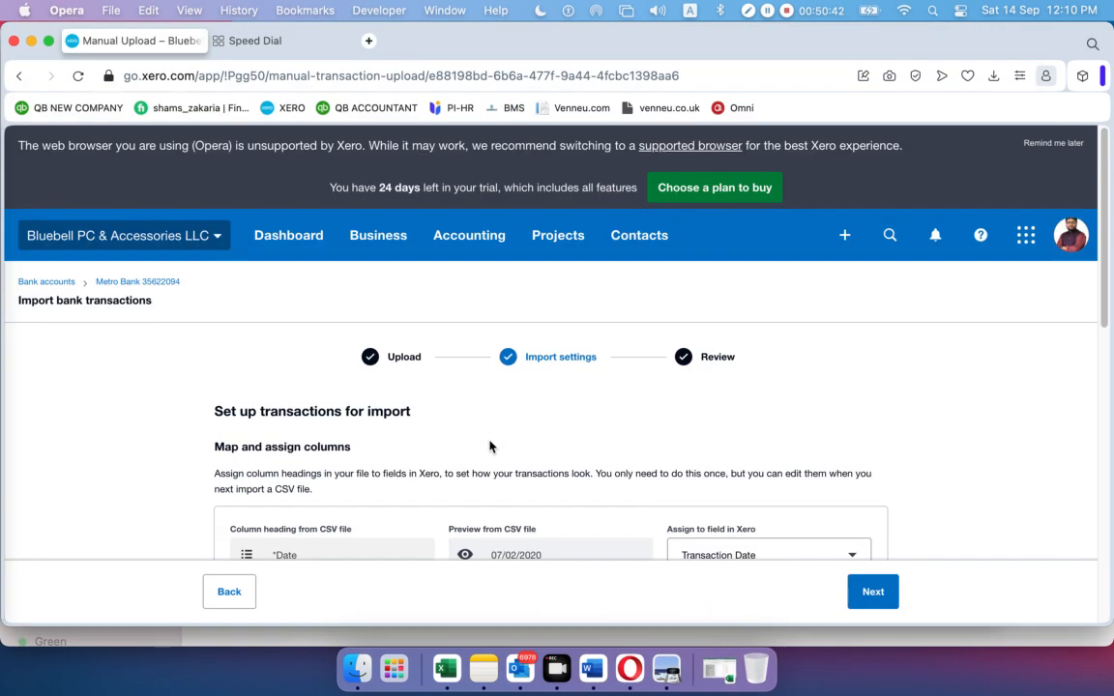
scroll(489, 446, "down", 5)
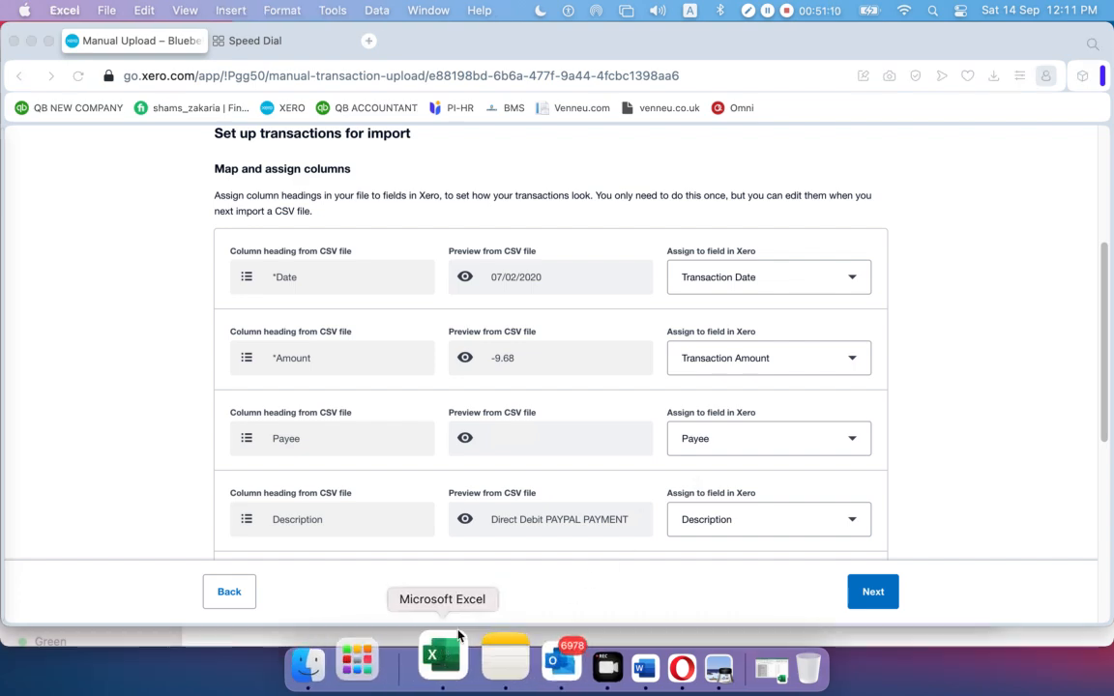
Close the Metro Bank Statement workbook in Excel
left_click(445, 668)
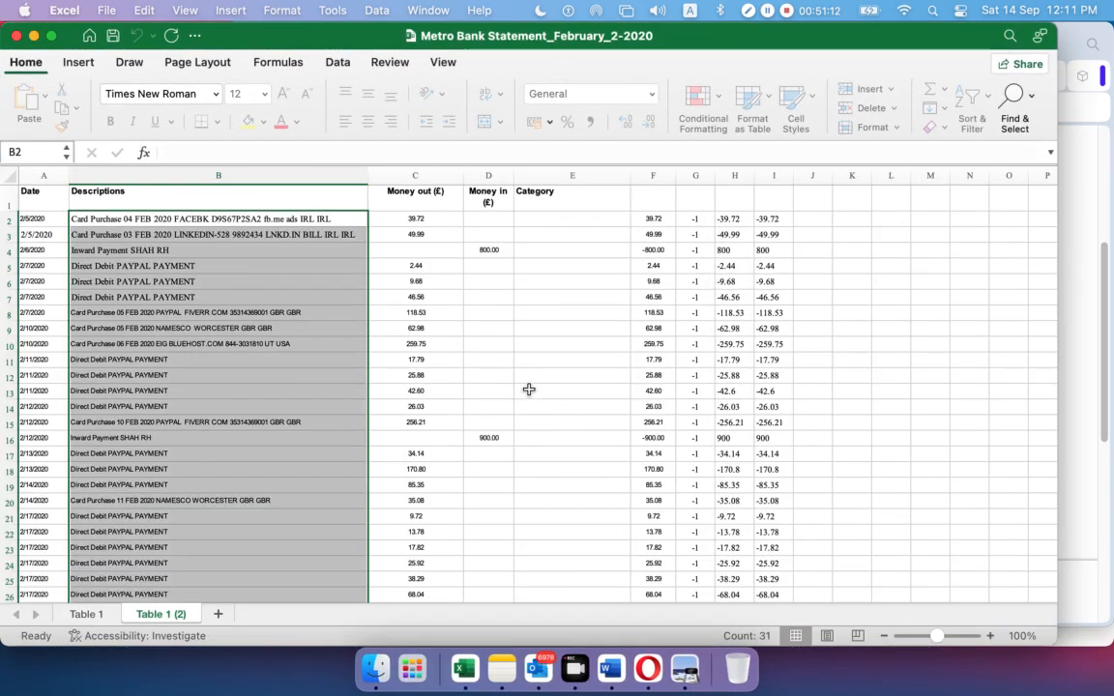
scroll(527, 393, "down", 5)
scroll(527, 393, "up", 5)
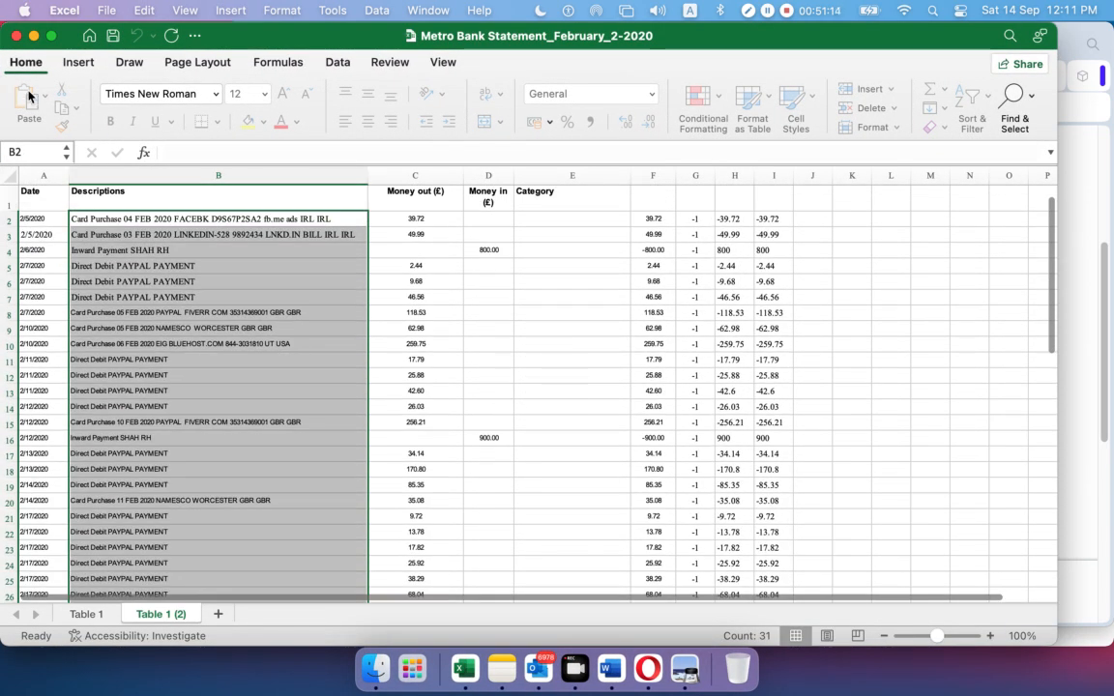
left_click(17, 35)
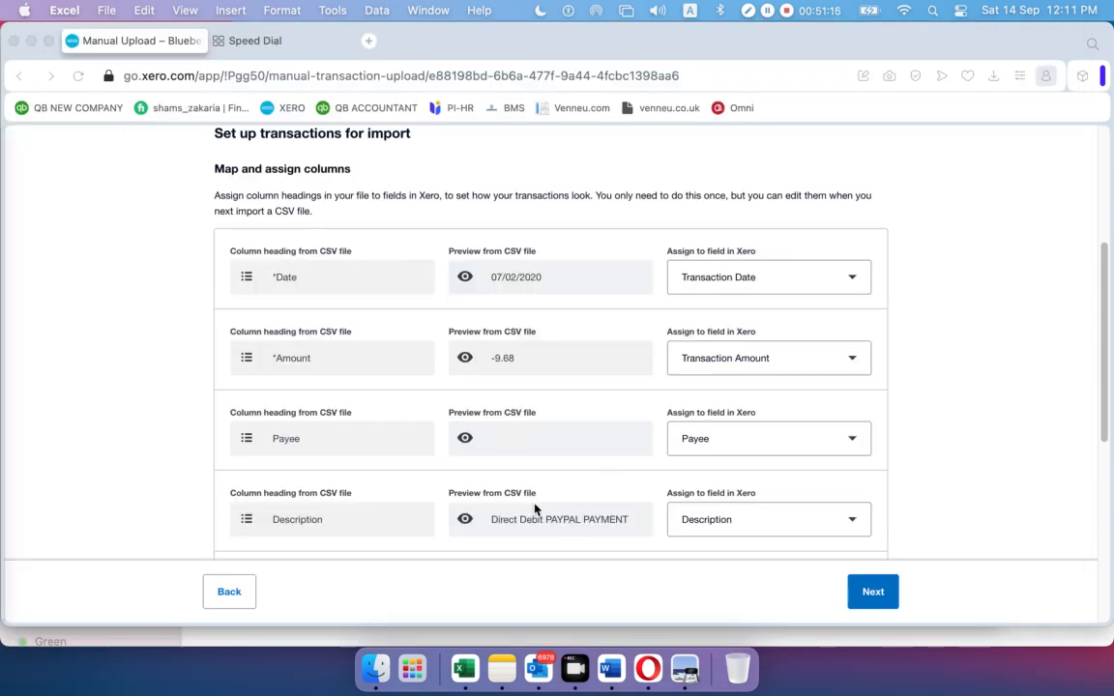
Minimise the Xero browser and statement PDF, then open Feb Metro.csv
left_click(31, 41)
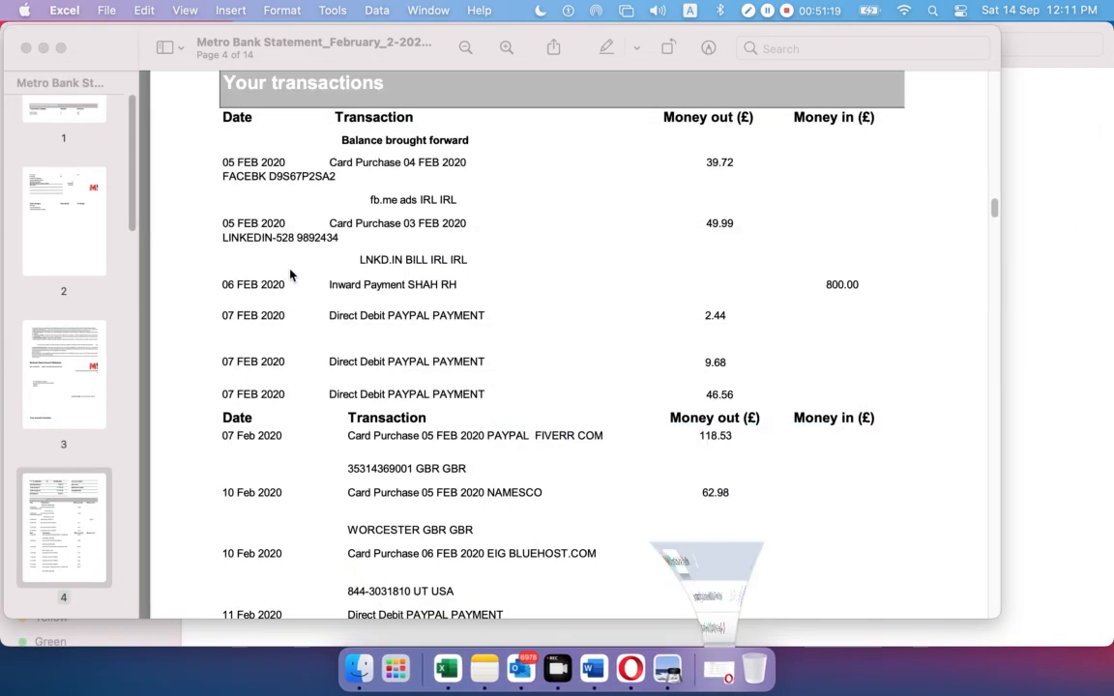
left_click(43, 48)
double_click(226, 114)
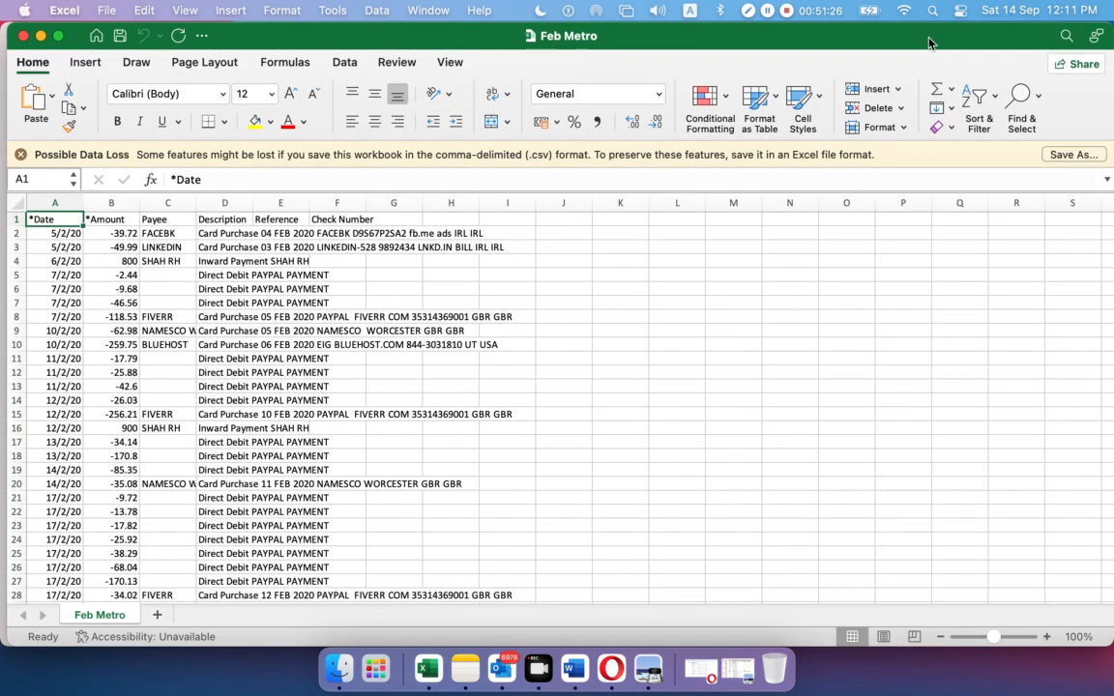
AutoSum the column B amounts into a -79.4 total in B33
scroll(256, 290, "down", 3)
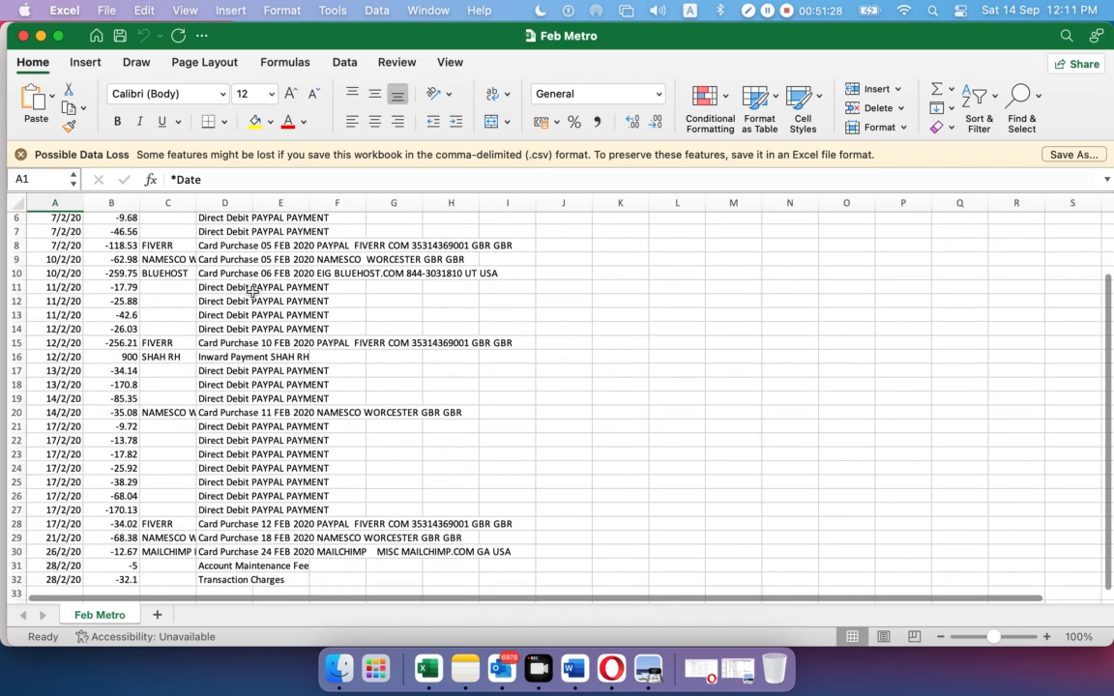
scroll(248, 291, "up", 2)
left_click_drag(116, 220, 112, 599)
scroll(121, 242, "up", 1)
left_click(203, 261)
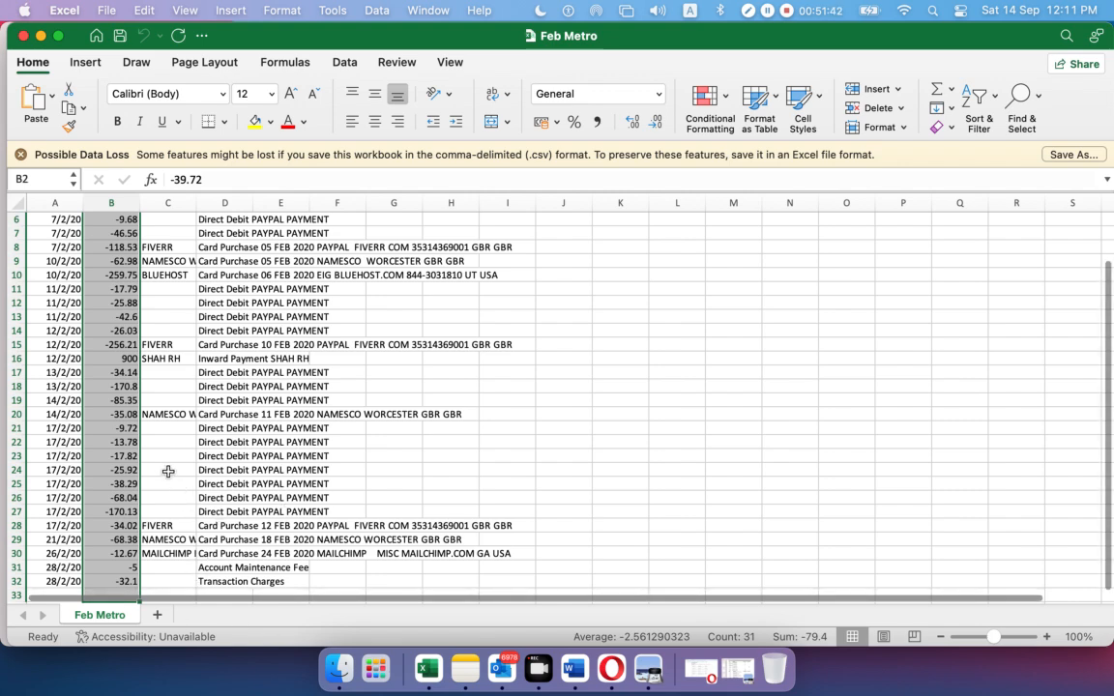
scroll(168, 471, "down", 3)
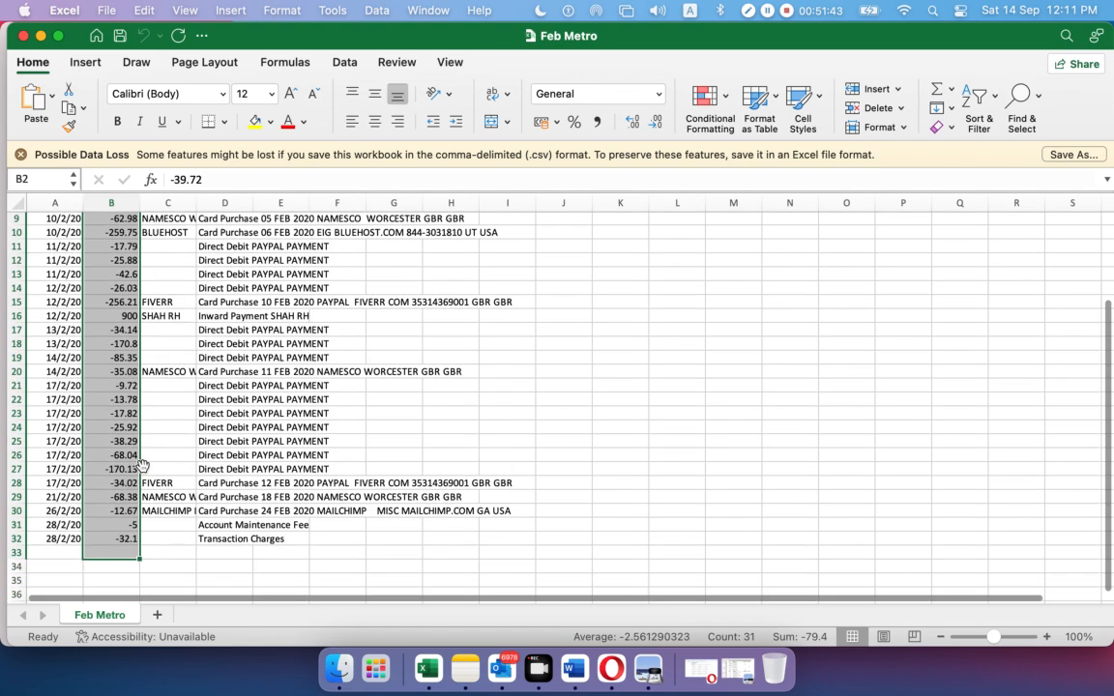
left_click(943, 89)
Check the -79.4 total formula in cell B33
scroll(234, 314, "down", 20)
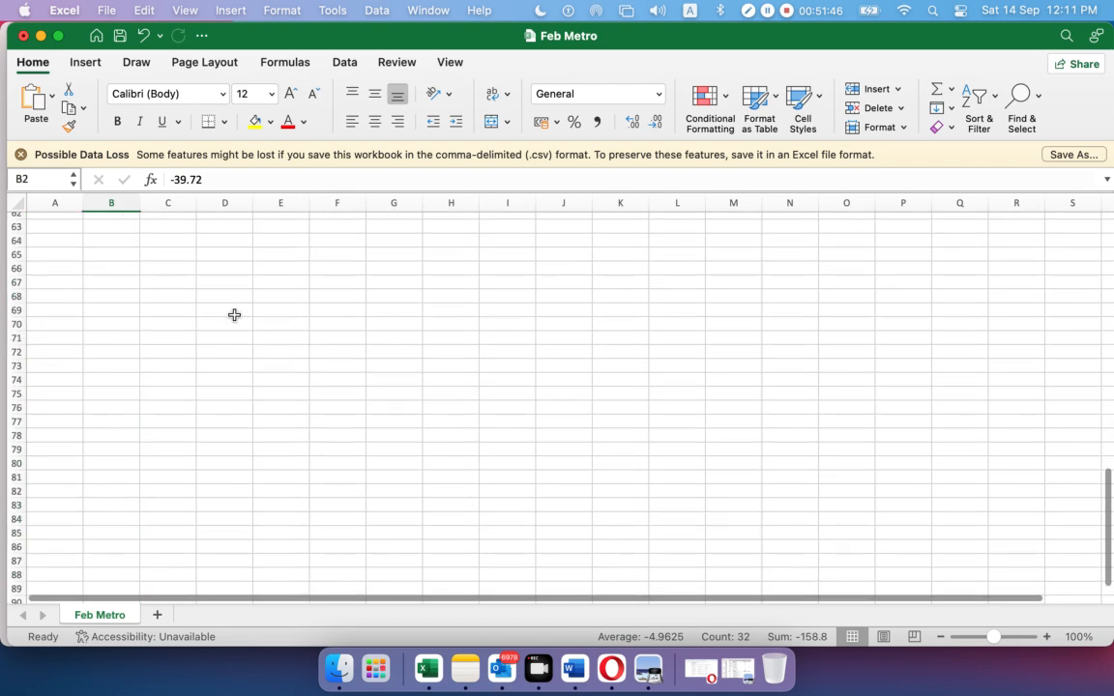
scroll(234, 315, "up", 10)
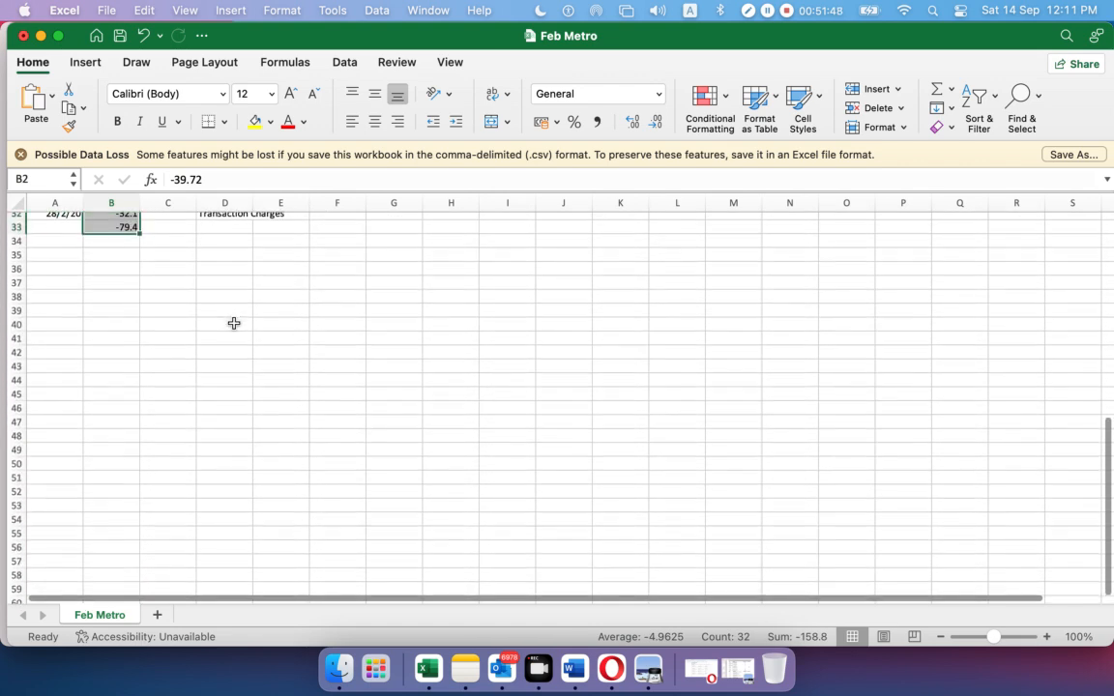
scroll(233, 323, "up", 4)
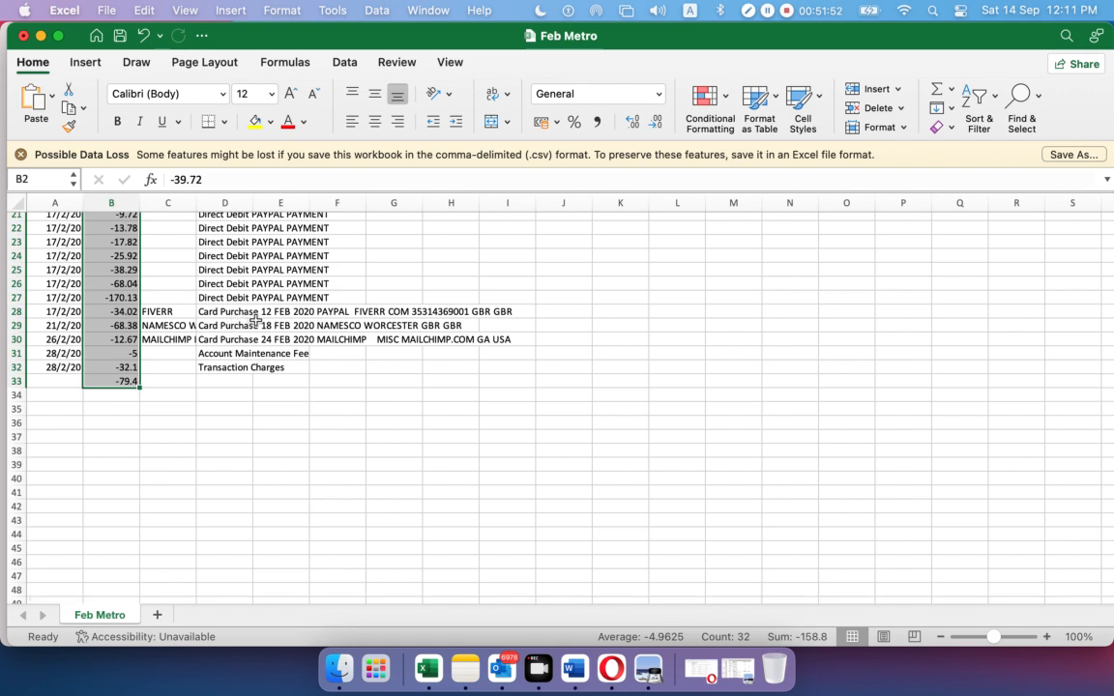
left_click(128, 385)
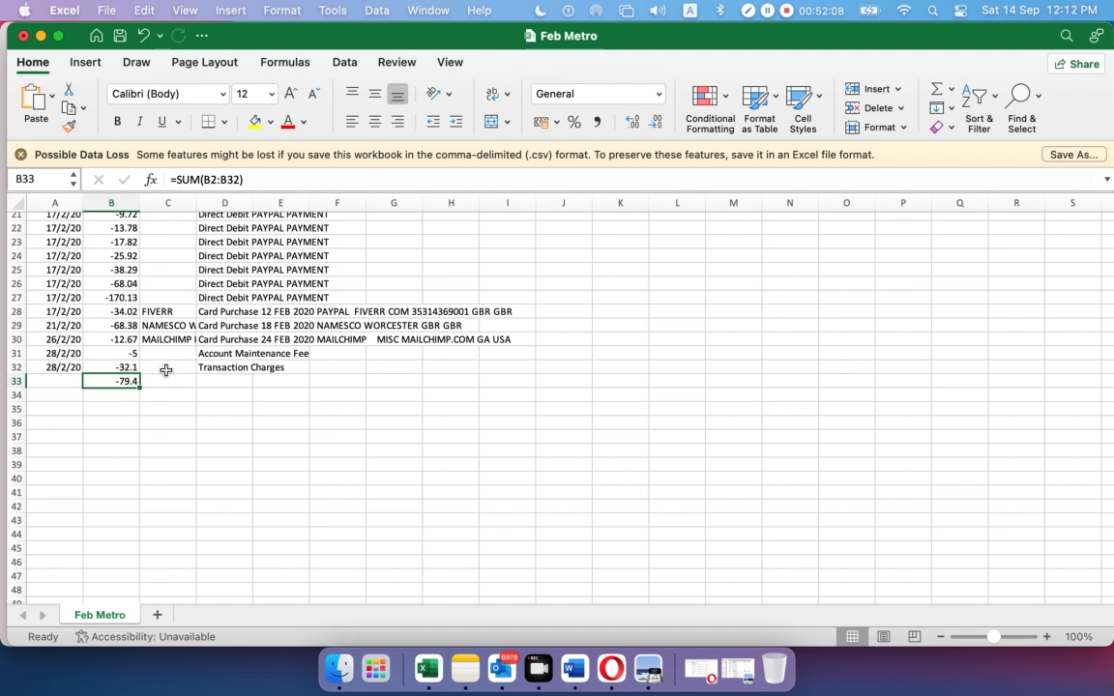
left_click(144, 391)
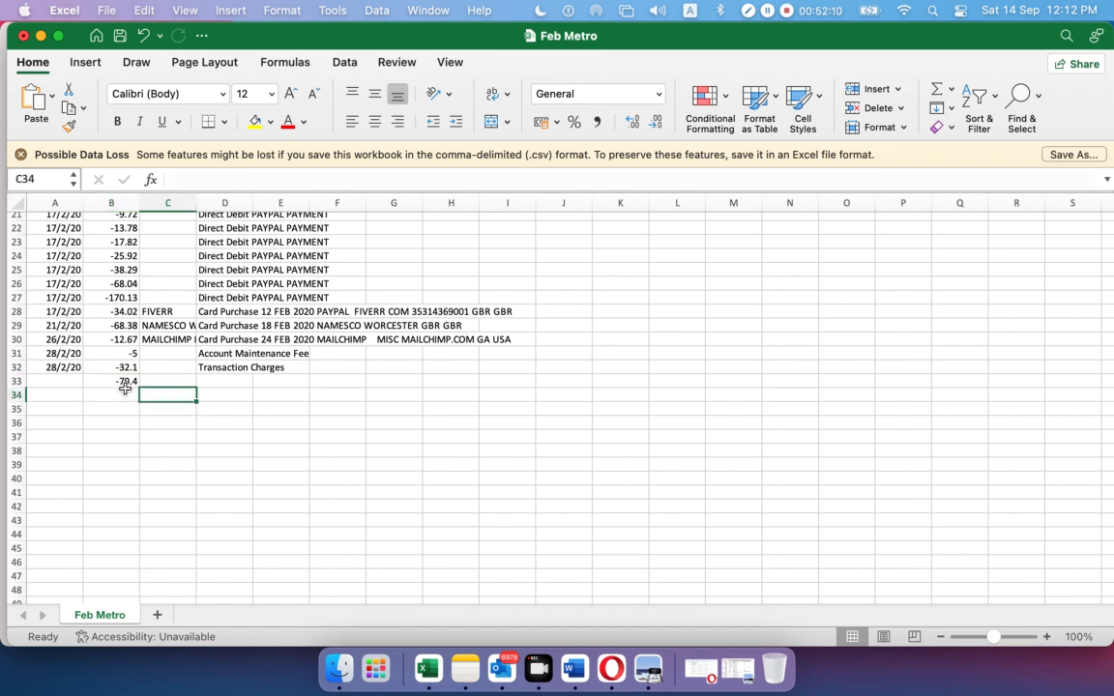
left_click(125, 382)
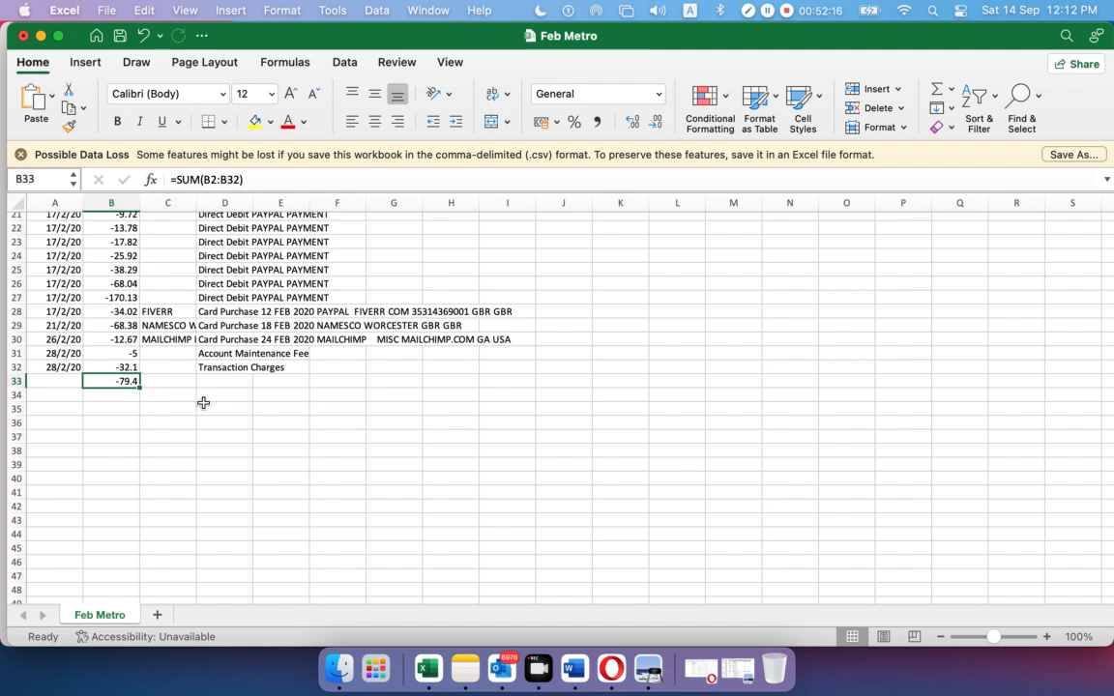
left_click(117, 409)
left_click(117, 380)
Enter 399.47 in B34 and sum B33:B34 into 320.07 in B35, then return to the PDF
left_click(114, 396)
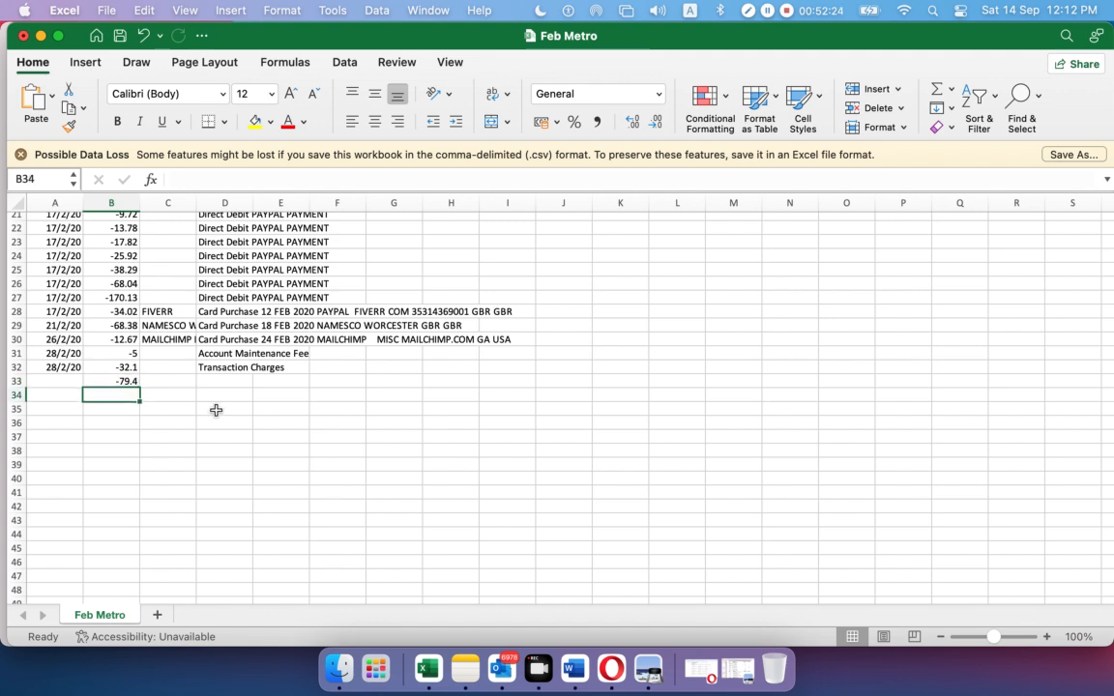
type("399.47")
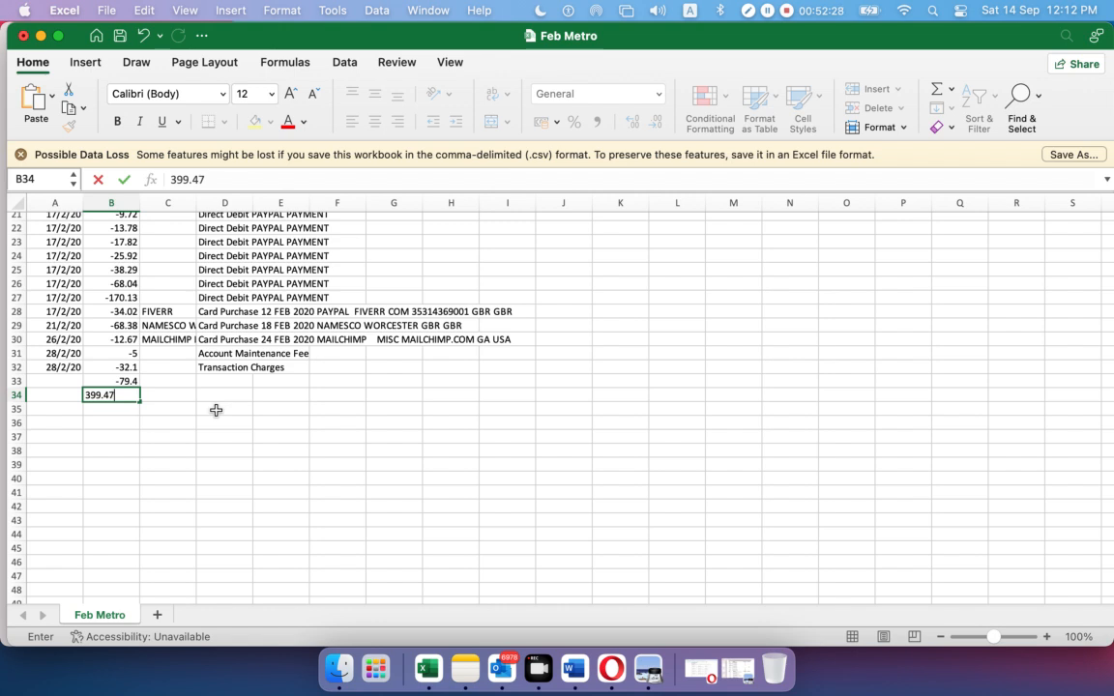
left_click(216, 410)
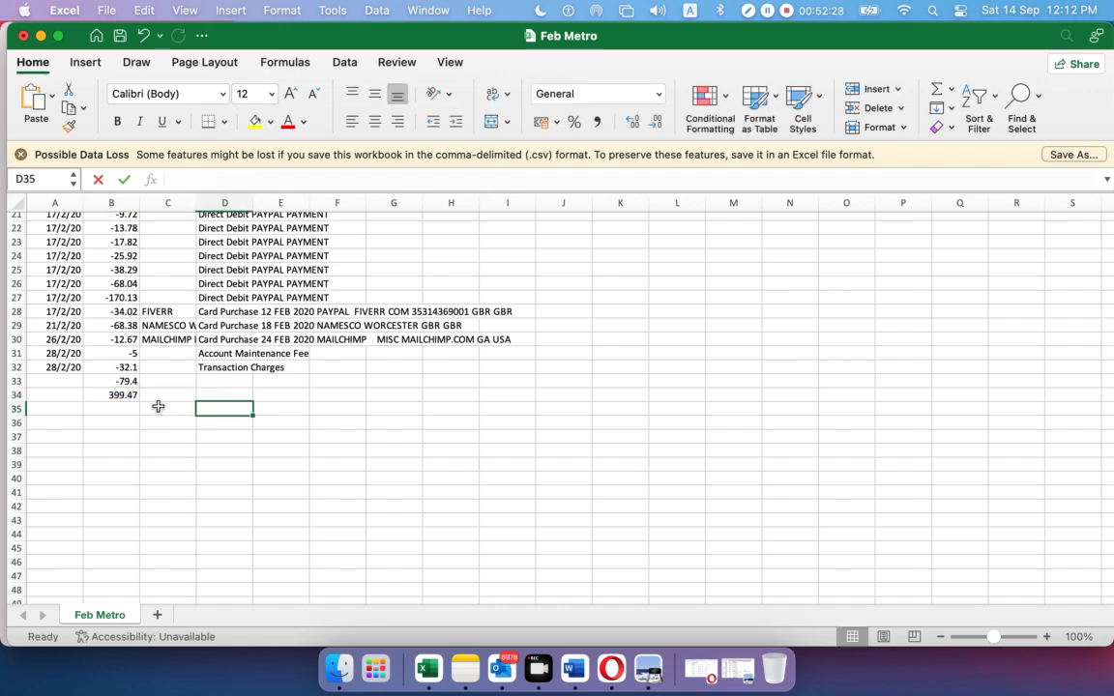
left_click_drag(131, 383, 132, 410)
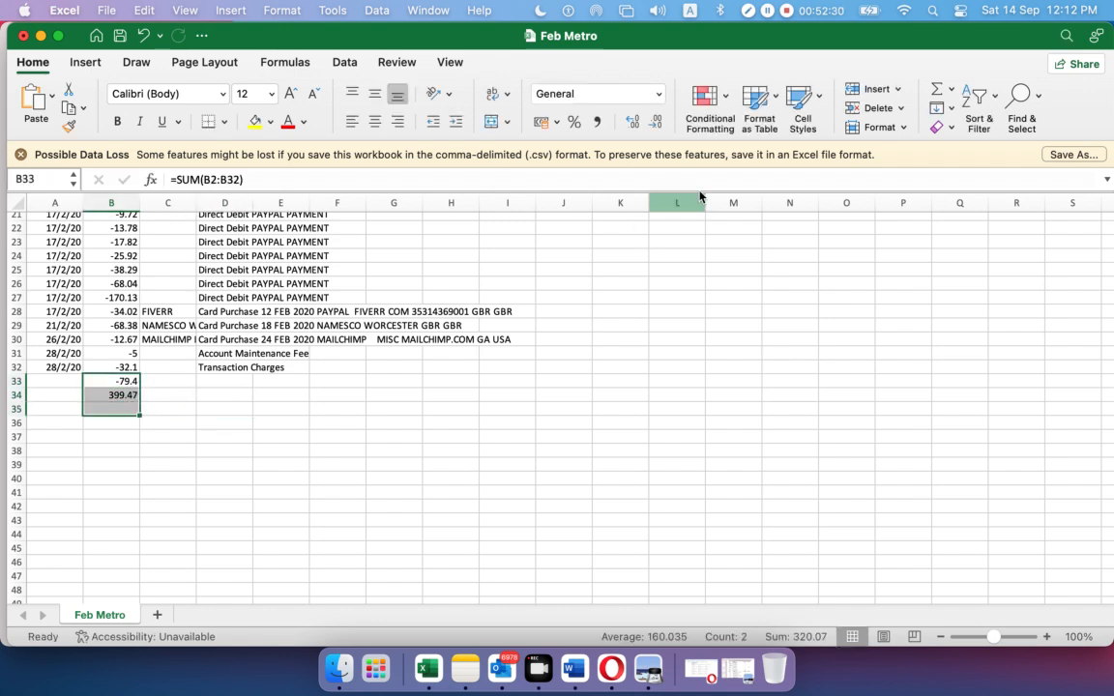
left_click(936, 88)
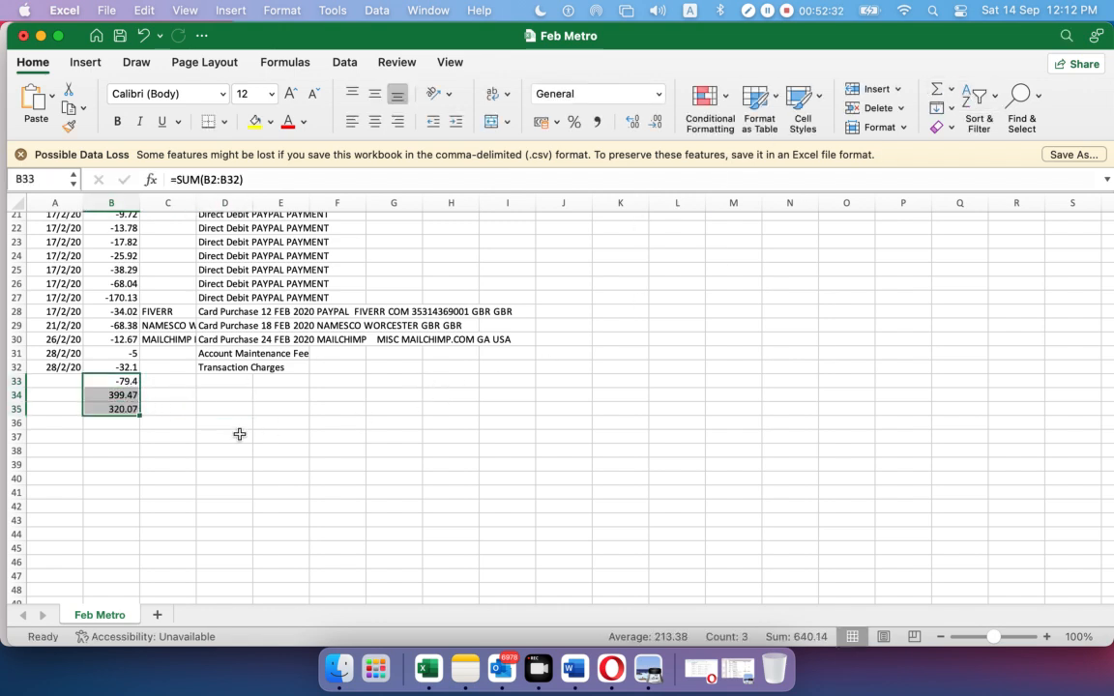
left_click(232, 437)
left_click(125, 410)
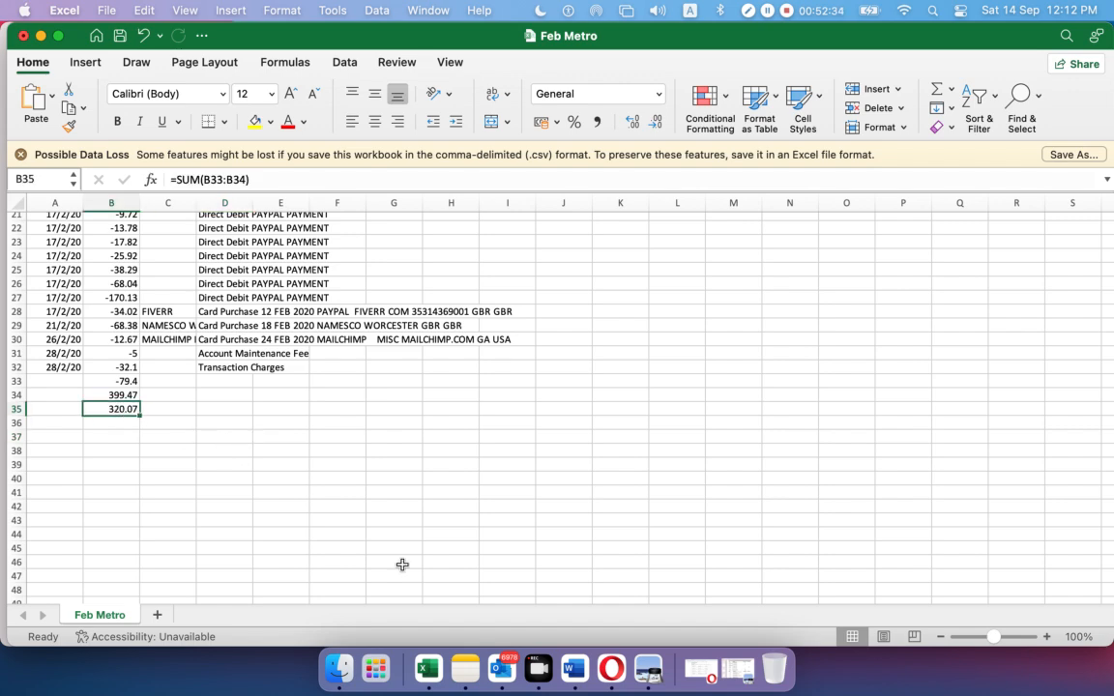
left_click(648, 668)
Mark the page 5 Closing Balance of 320.07, then return to the Feb Metro sheet
scroll(488, 438, "down", 5)
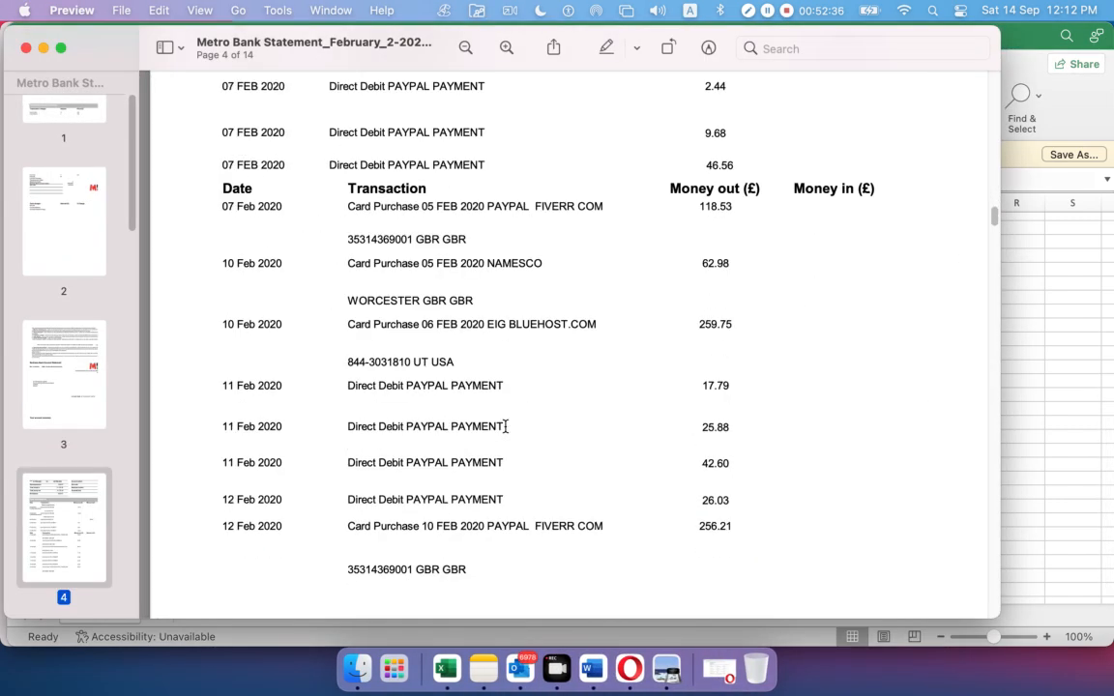
scroll(367, 471, "down", 20)
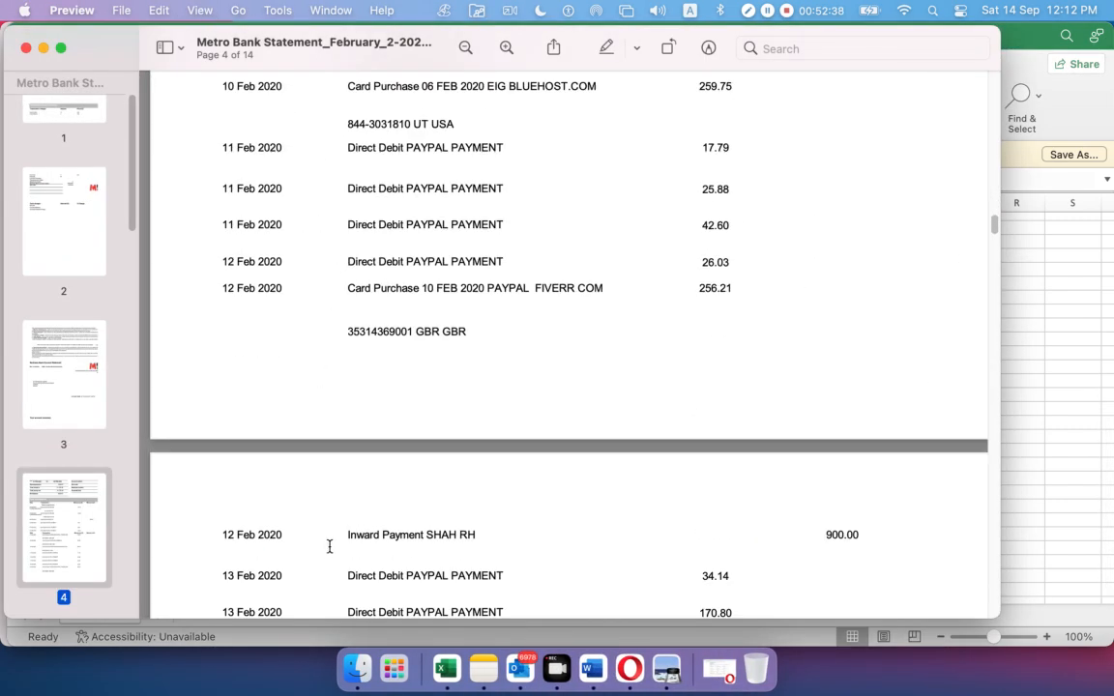
scroll(296, 408, "up", 7)
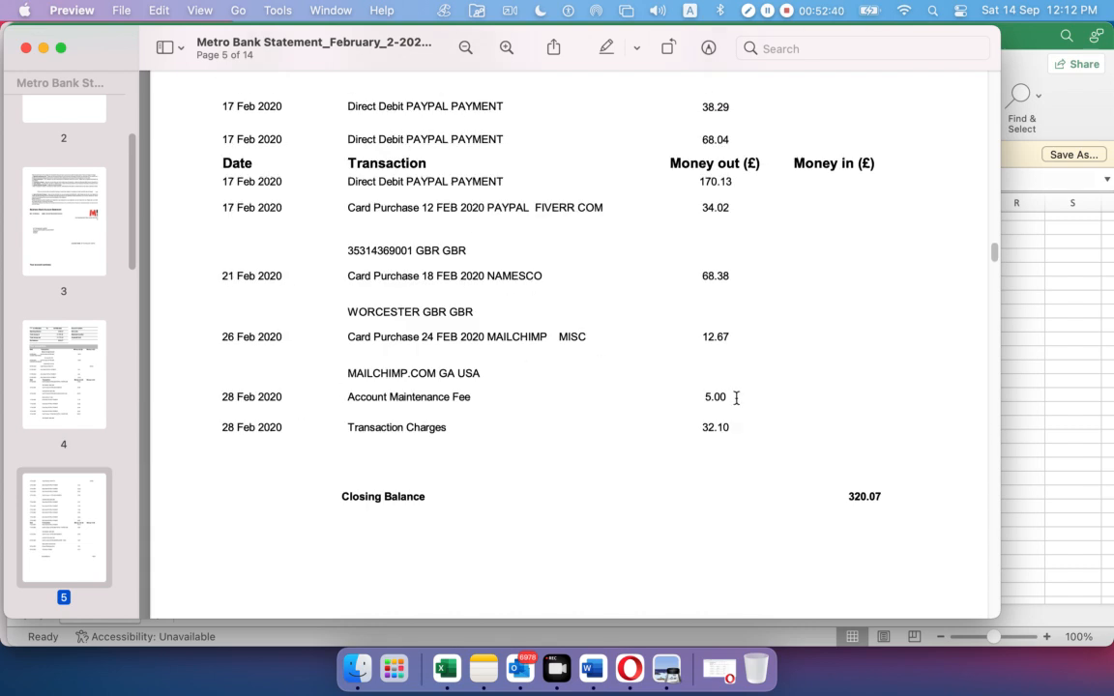
left_click_drag(844, 497, 919, 496)
left_click(446, 668)
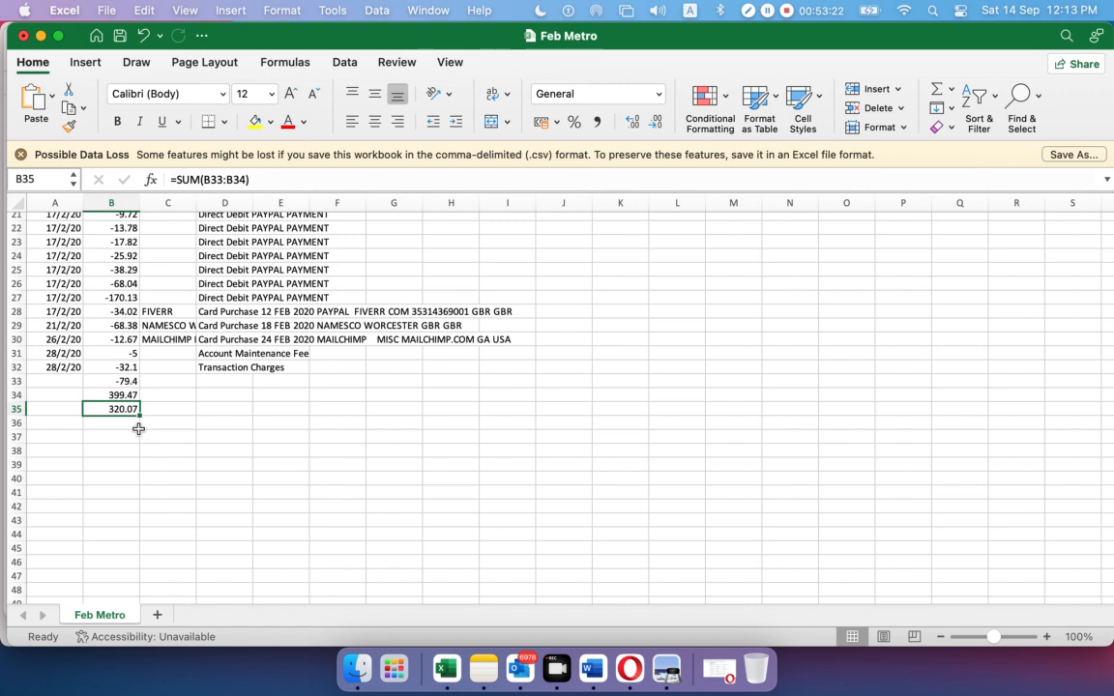
Delete the check figures in rows 33–35, close Feb Metro, and minimise the statement PDF
left_click_drag(114, 381, 122, 419)
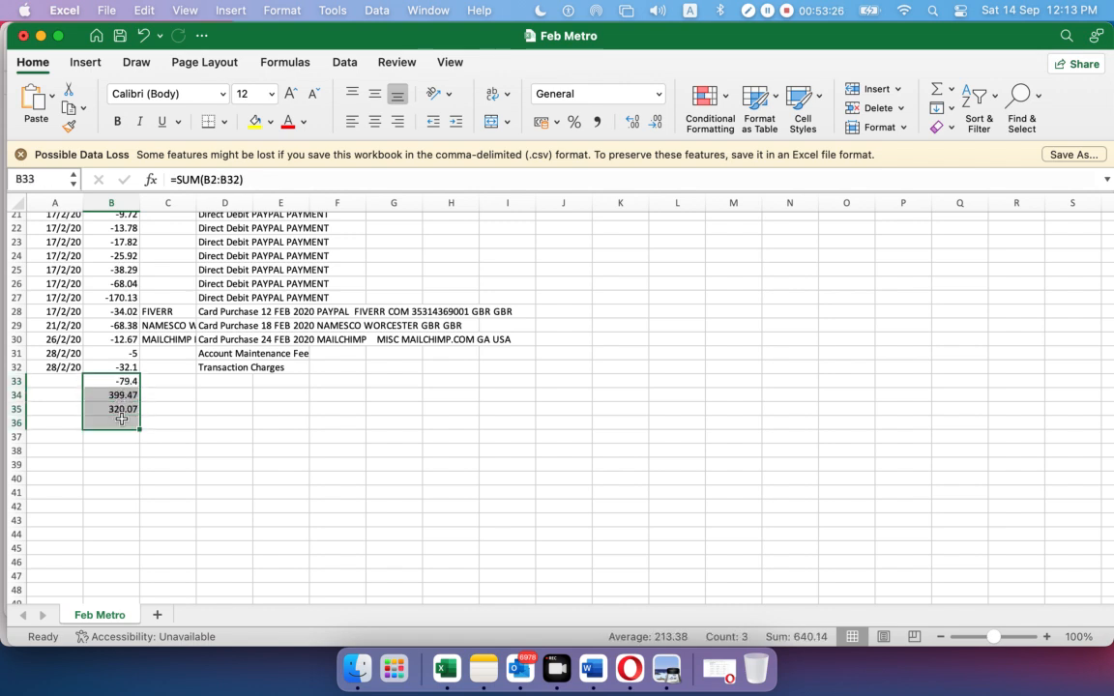
key("Delete")
left_click(224, 409)
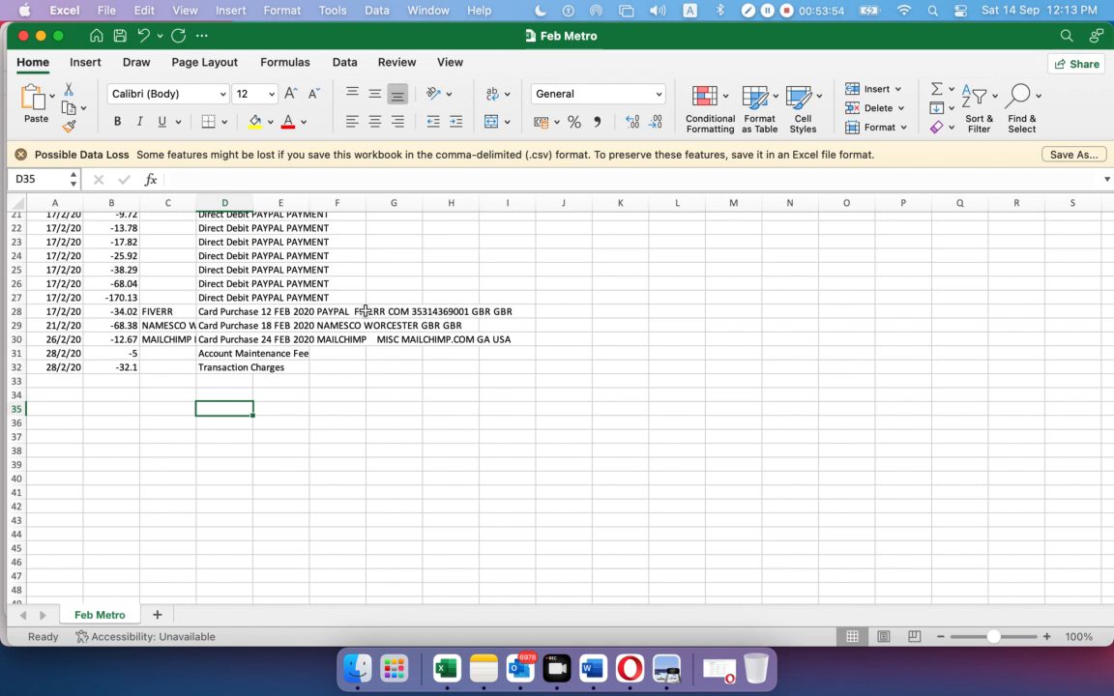
left_click(23, 35)
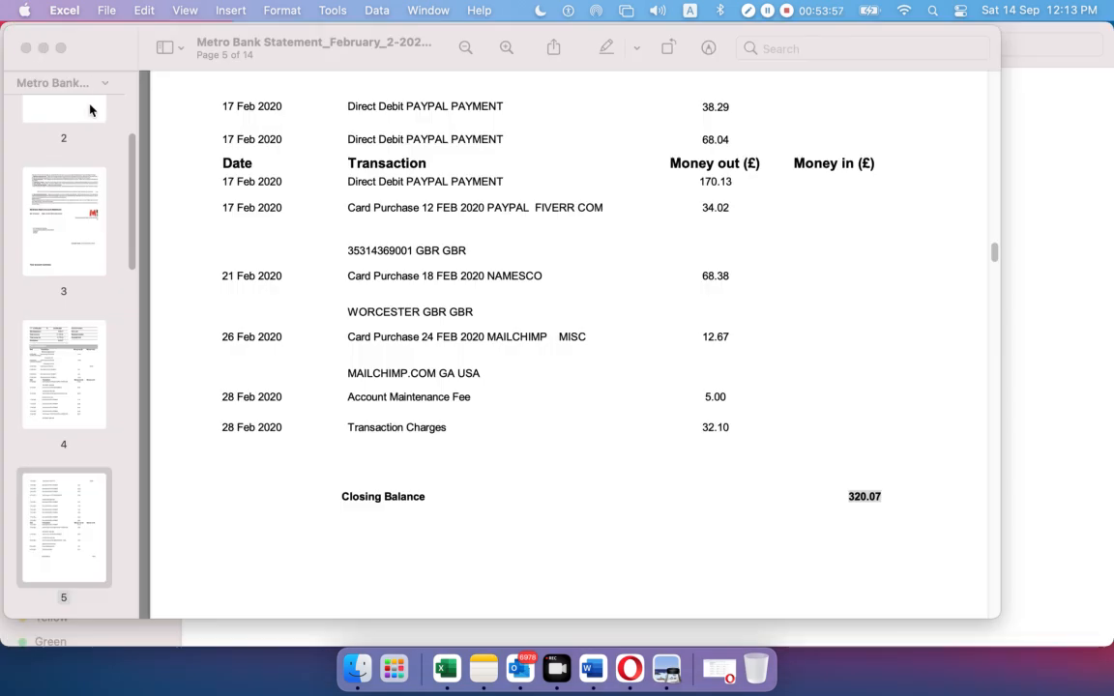
left_click(42, 48)
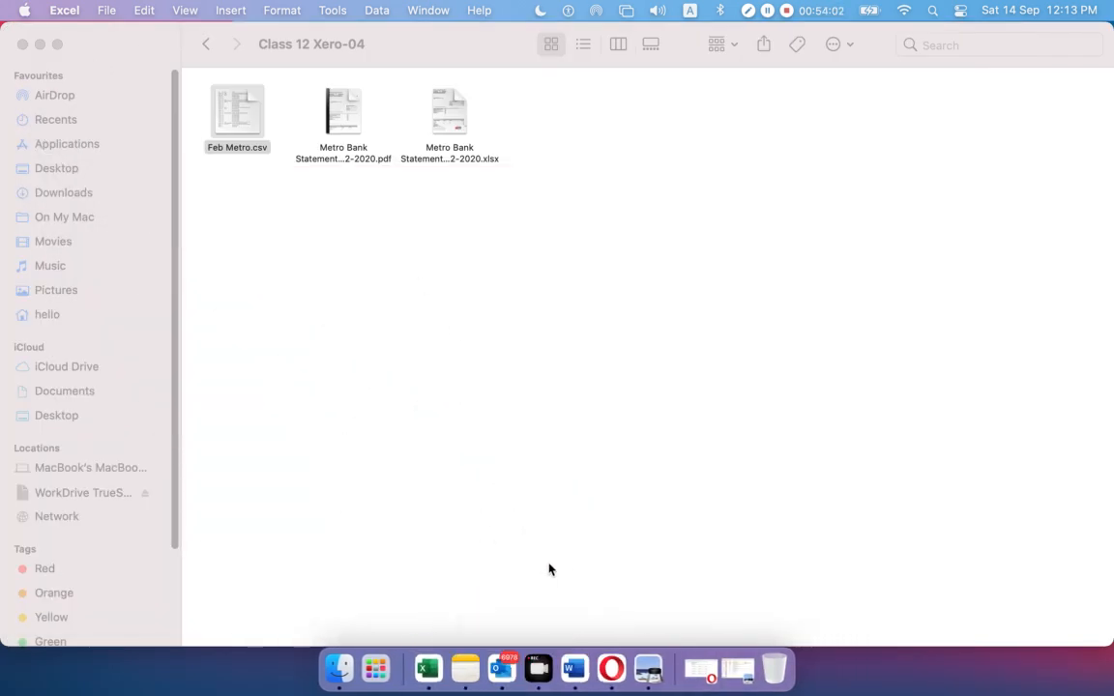
Review the 31 transactions in Xero and complete the import with 0 duplicates
left_click(701, 665)
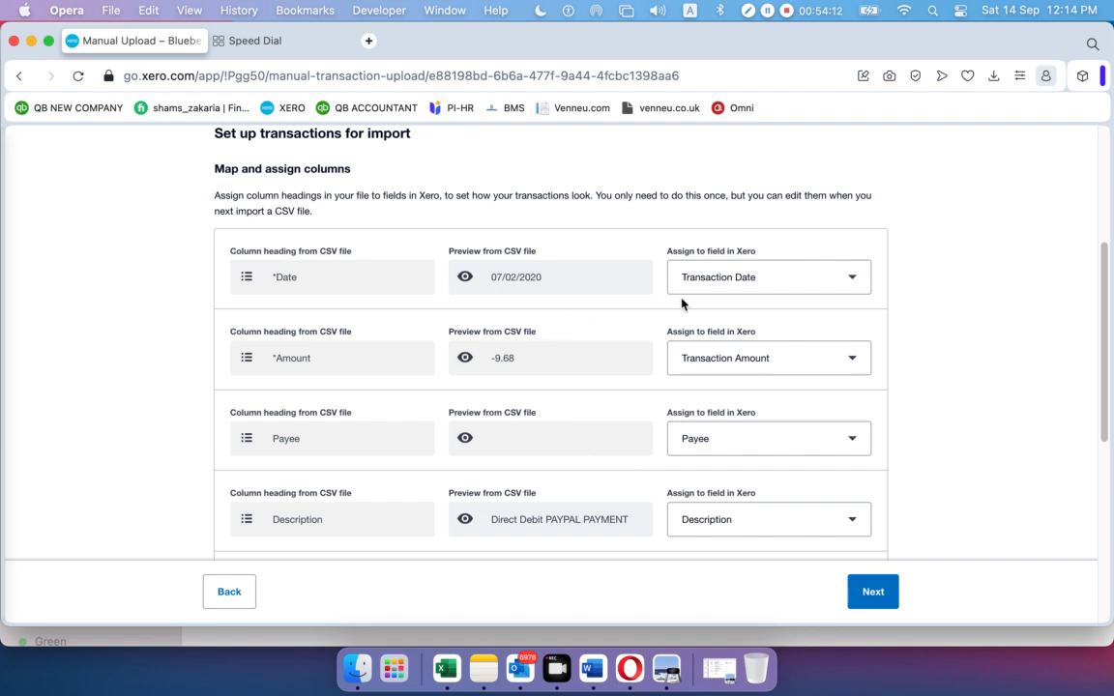
left_click(870, 589)
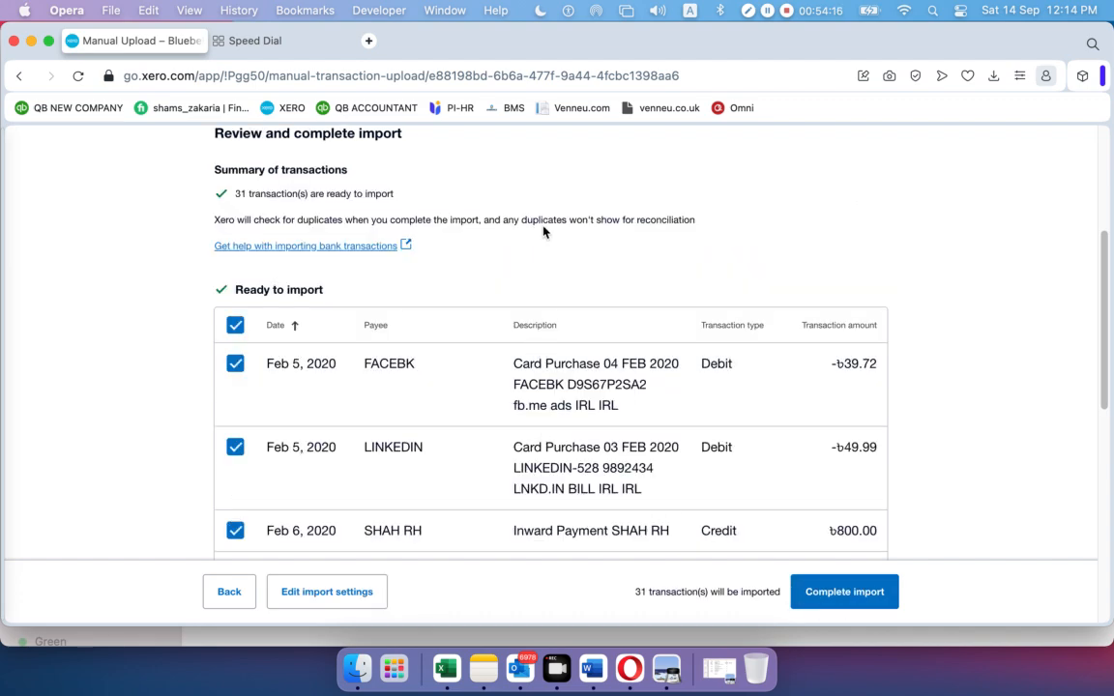
scroll(549, 336, "down", 10)
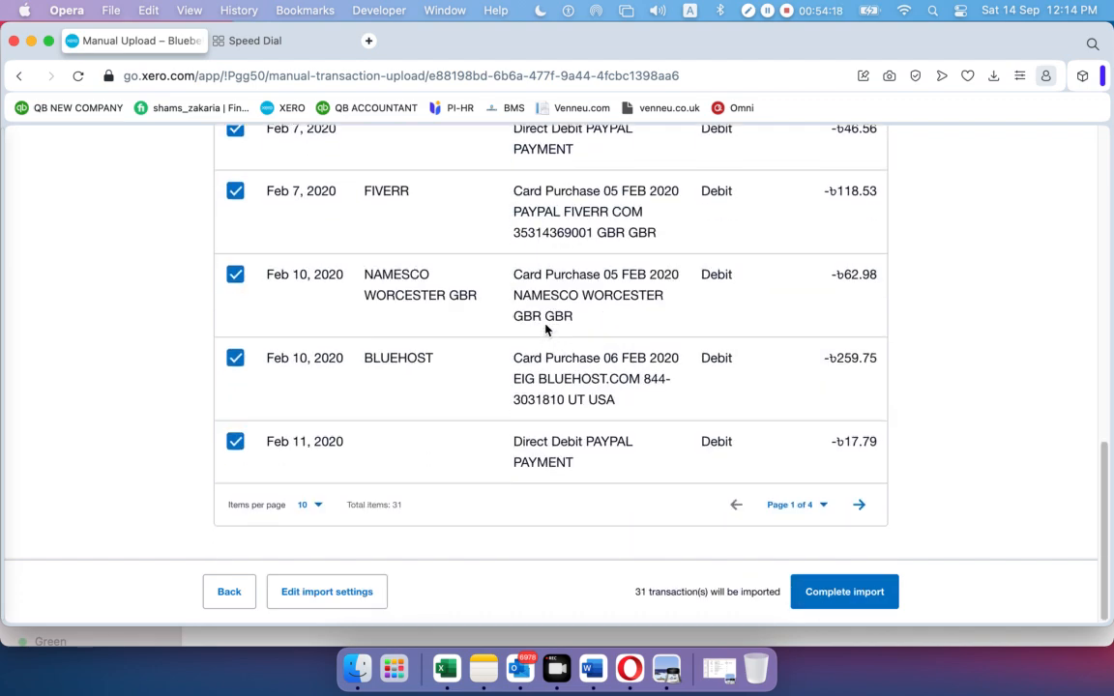
scroll(545, 329, "up", 10)
scroll(542, 324, "down", 10)
left_click(829, 601)
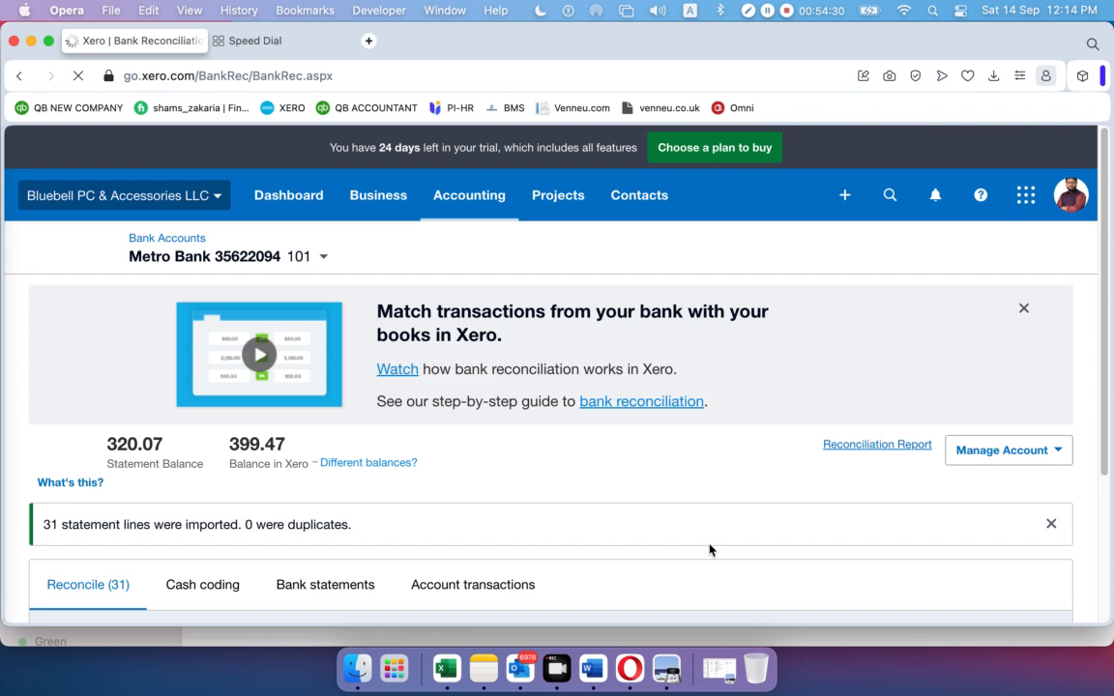
scroll(472, 449, "down", 3)
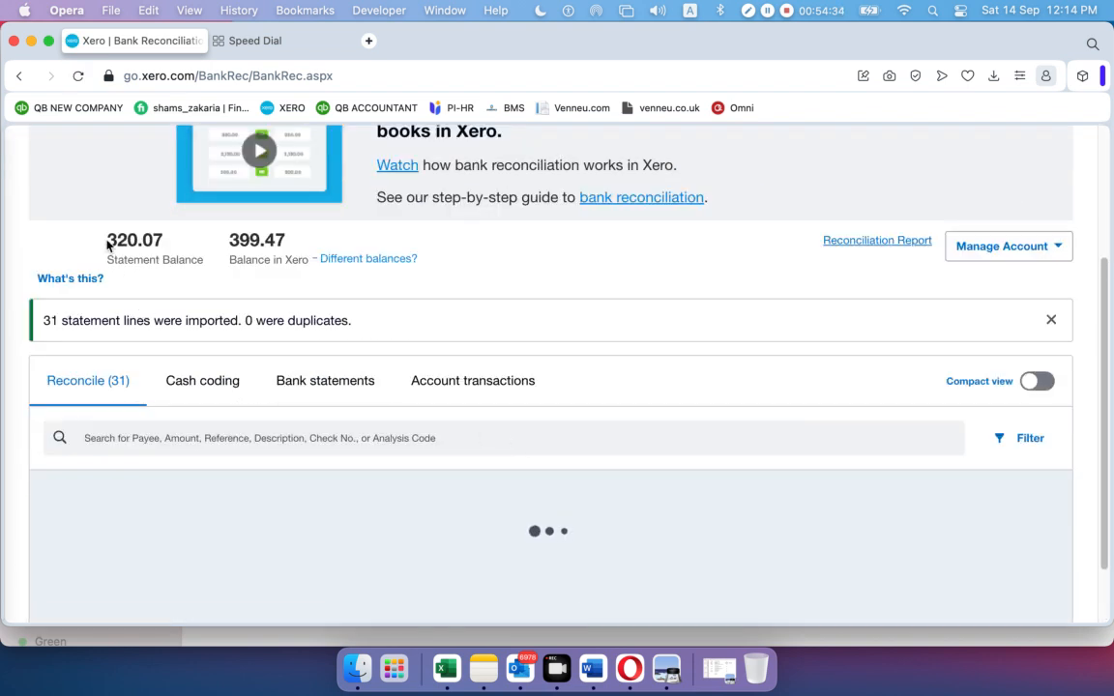
left_click_drag(109, 245, 157, 239)
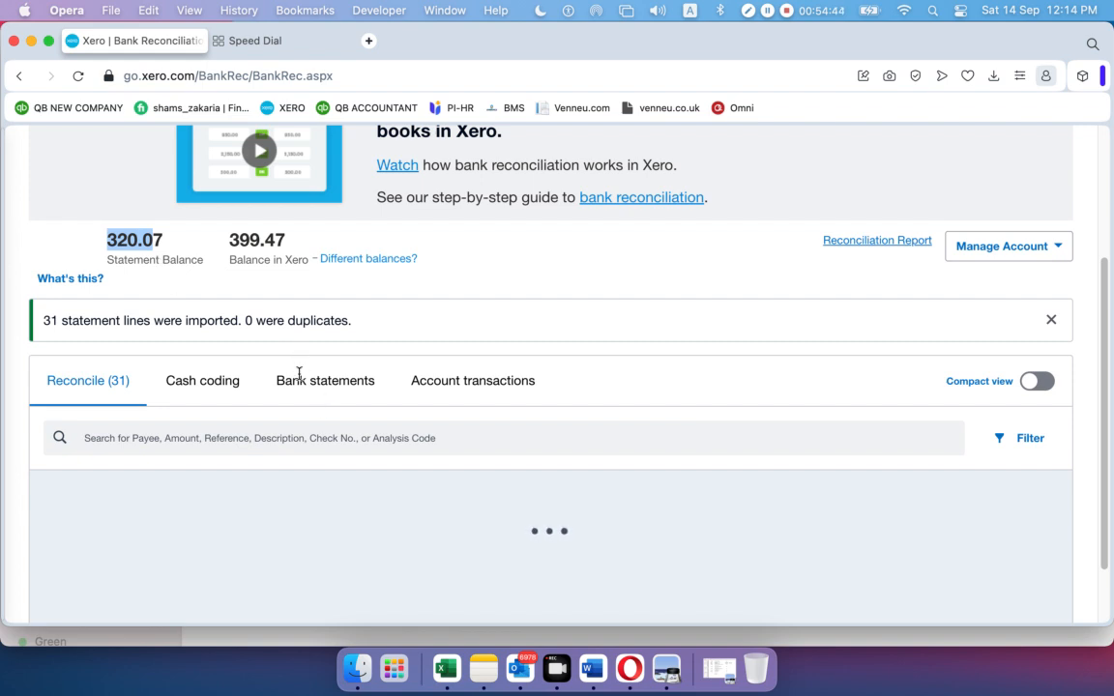
left_click(91, 388)
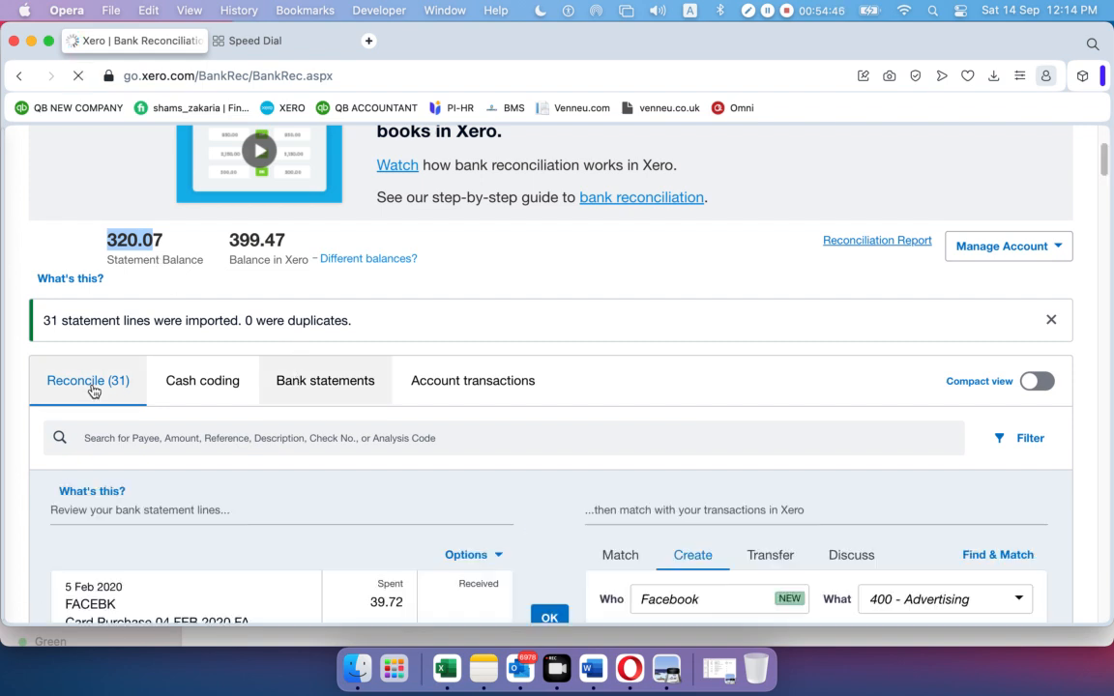
left_click(309, 379)
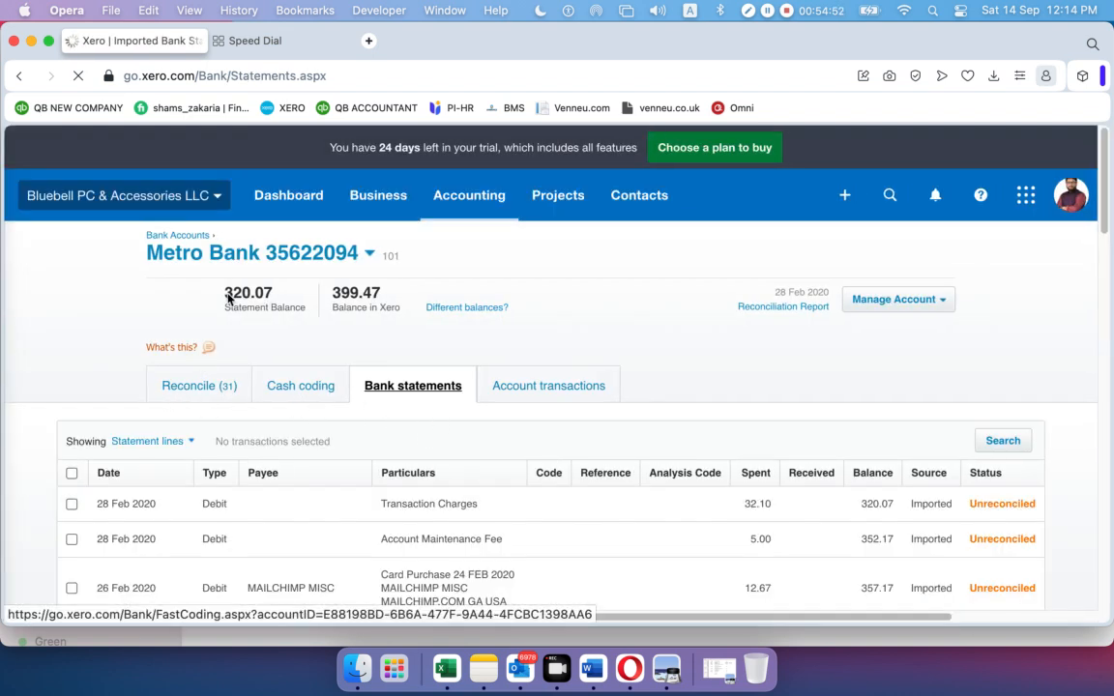
left_click(205, 387)
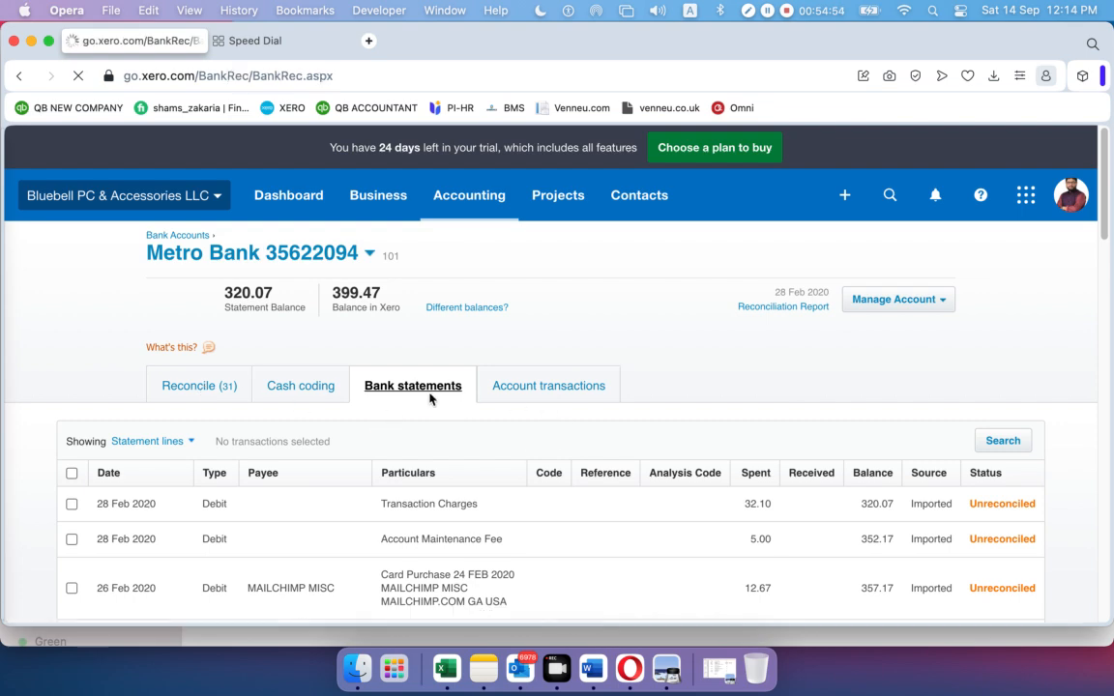
scroll(414, 368, "down", 10)
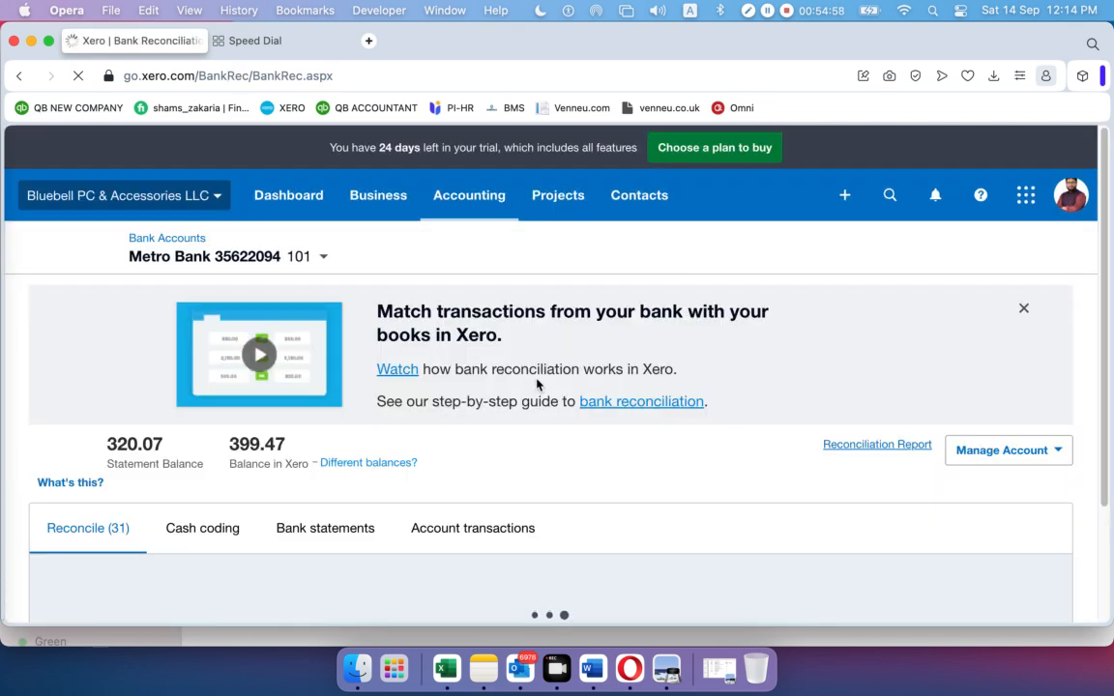
scroll(467, 350, "down", 3)
scroll(465, 348, "down", 1)
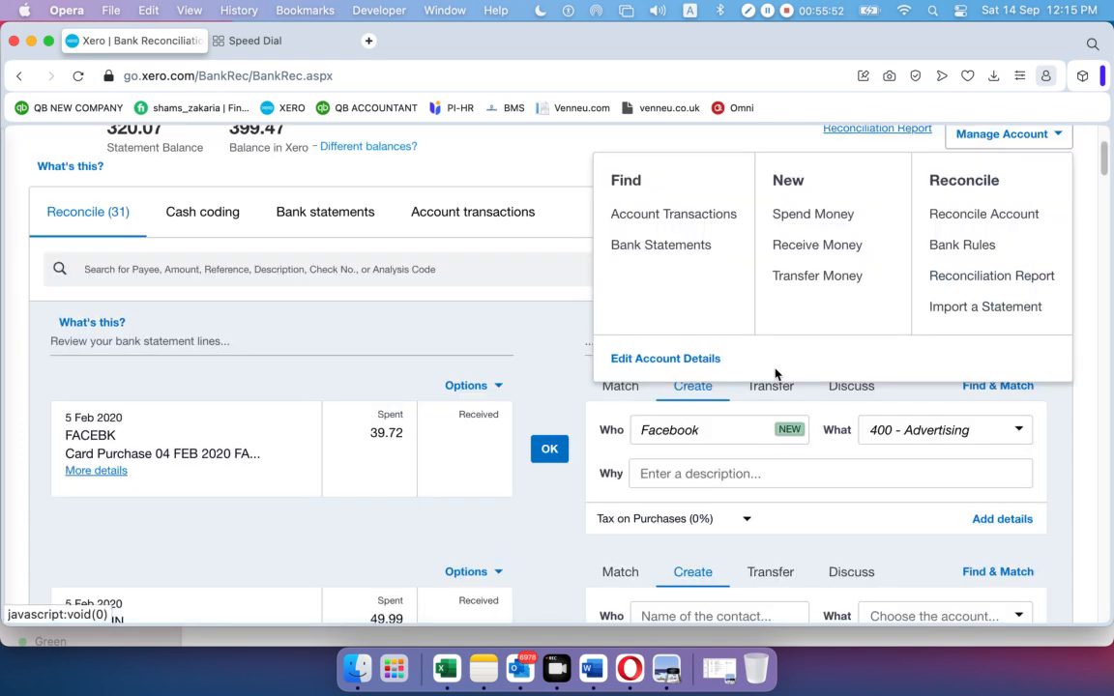
left_click(493, 331)
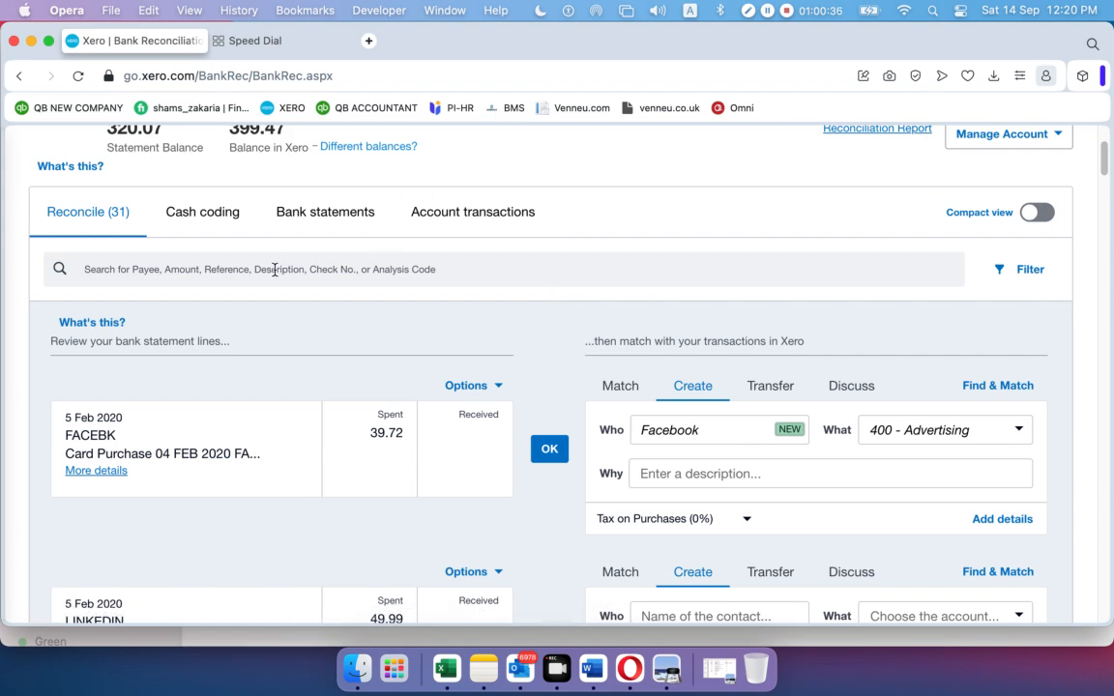
Check the 399.47 Balance in Xero and review the account's imported statement lines
scroll(274, 265, "up", 3)
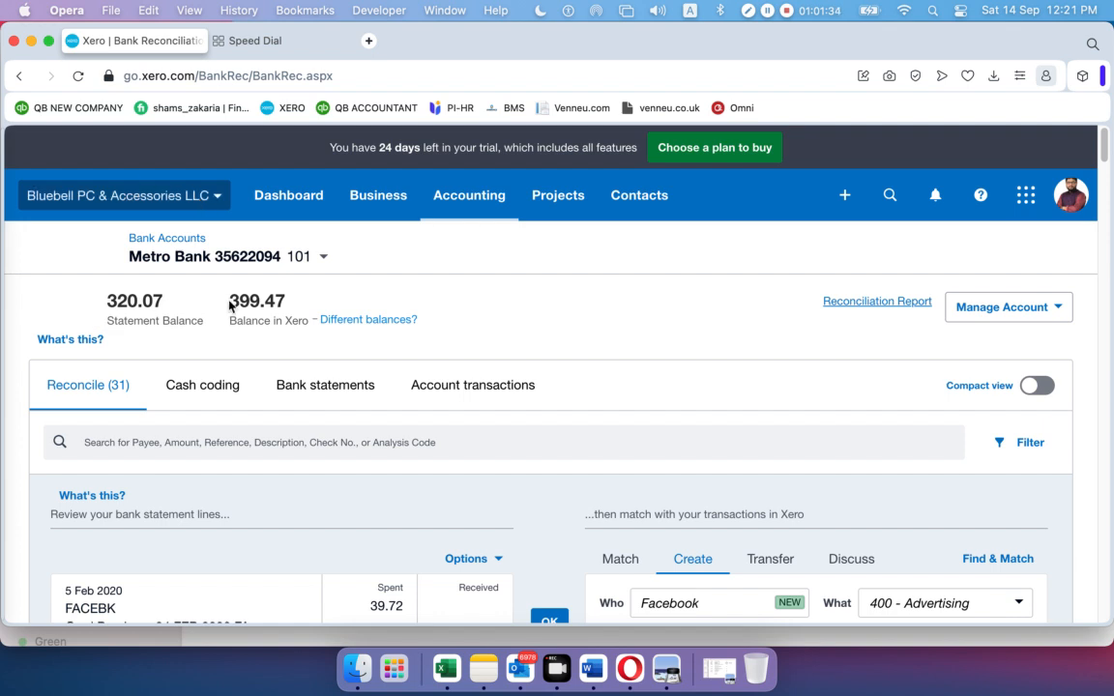
left_click_drag(230, 301, 289, 304)
left_click(291, 305)
left_click(456, 387)
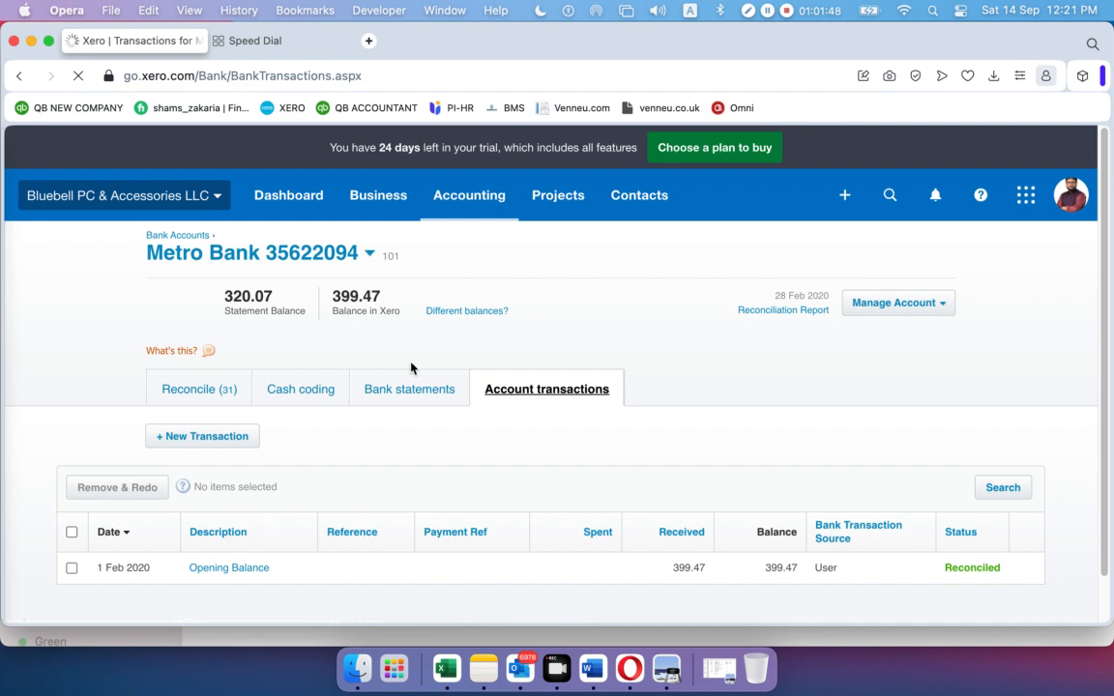
scroll(618, 387, "down", 1)
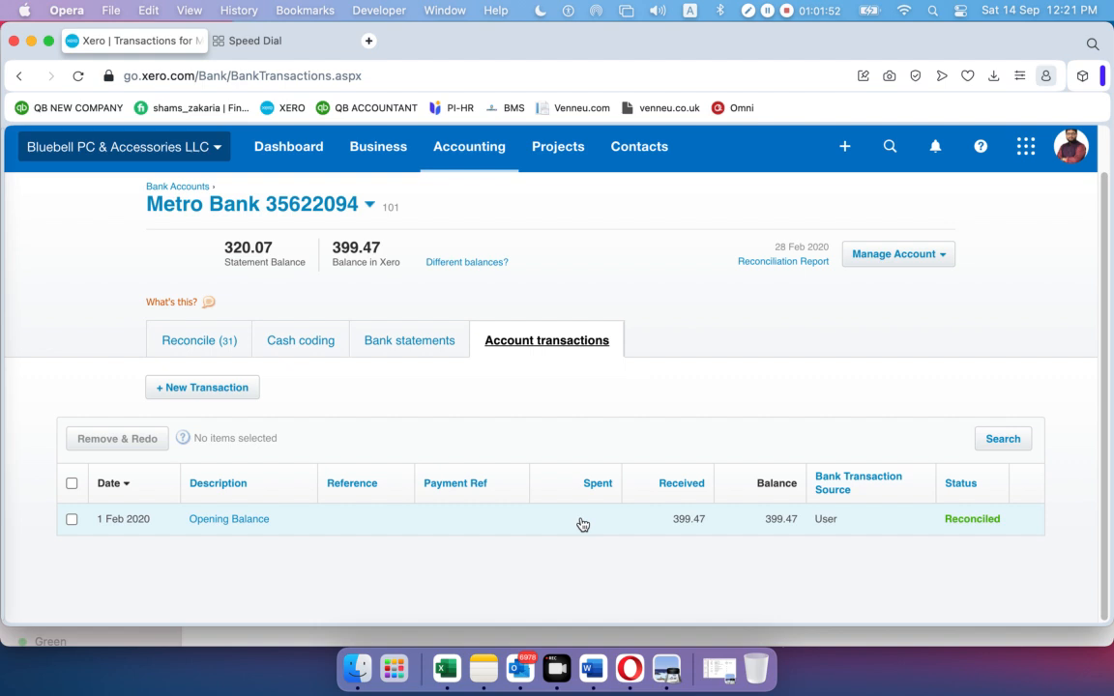
left_click(431, 350)
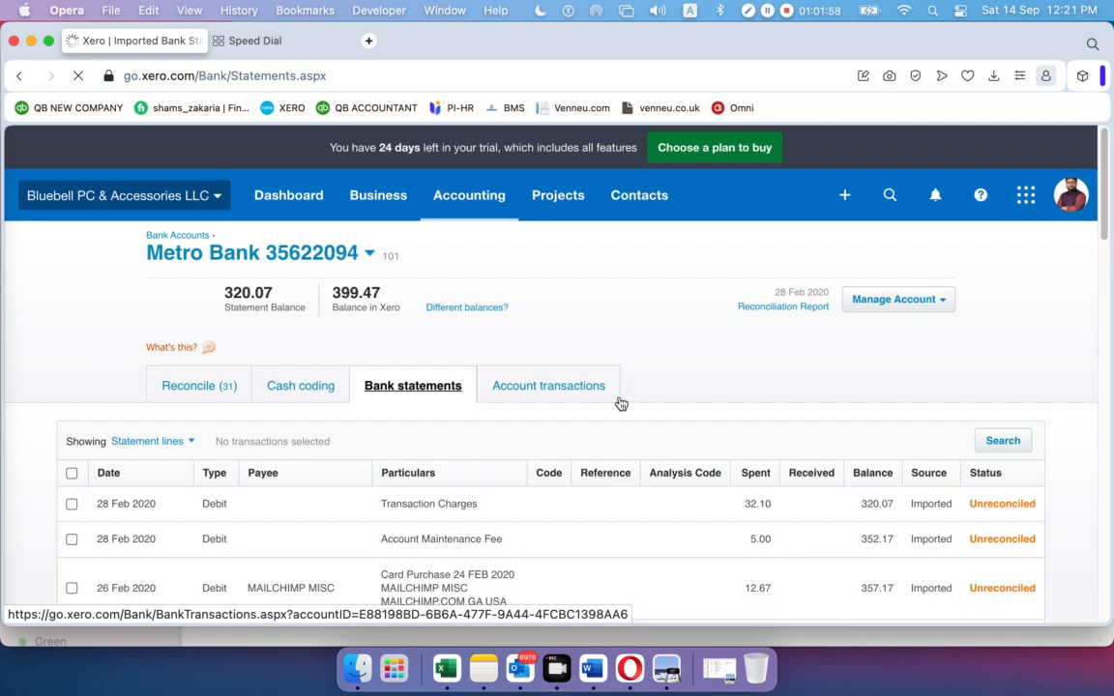
scroll(638, 406, "down", 5)
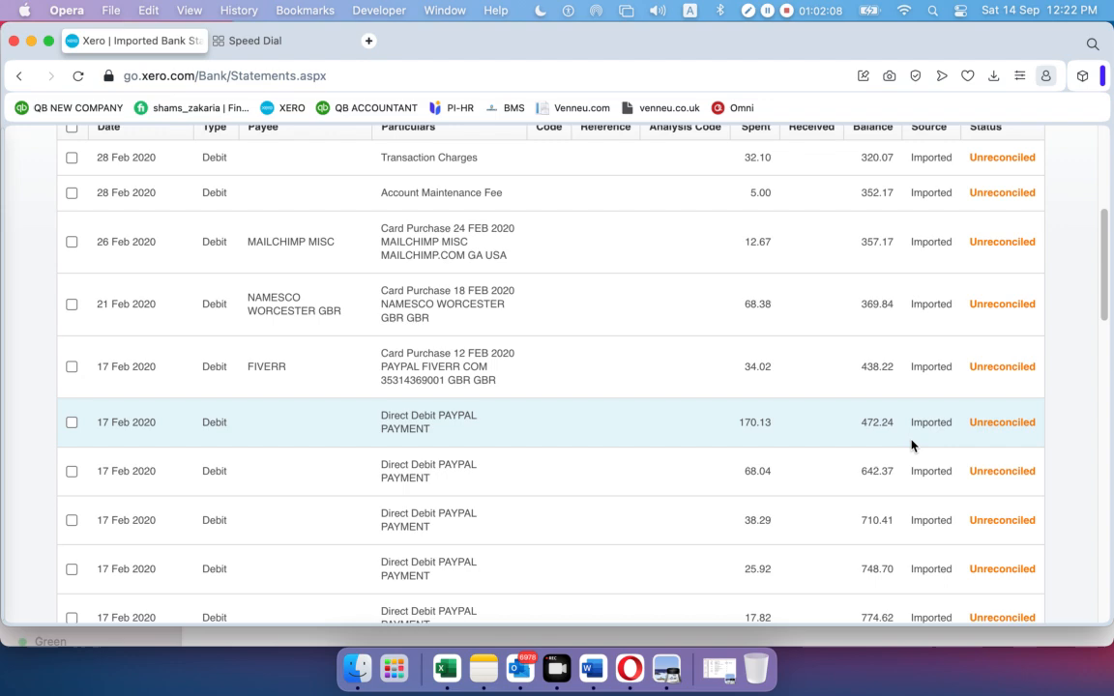
scroll(912, 443, "down", 10)
scroll(911, 446, "up", 15)
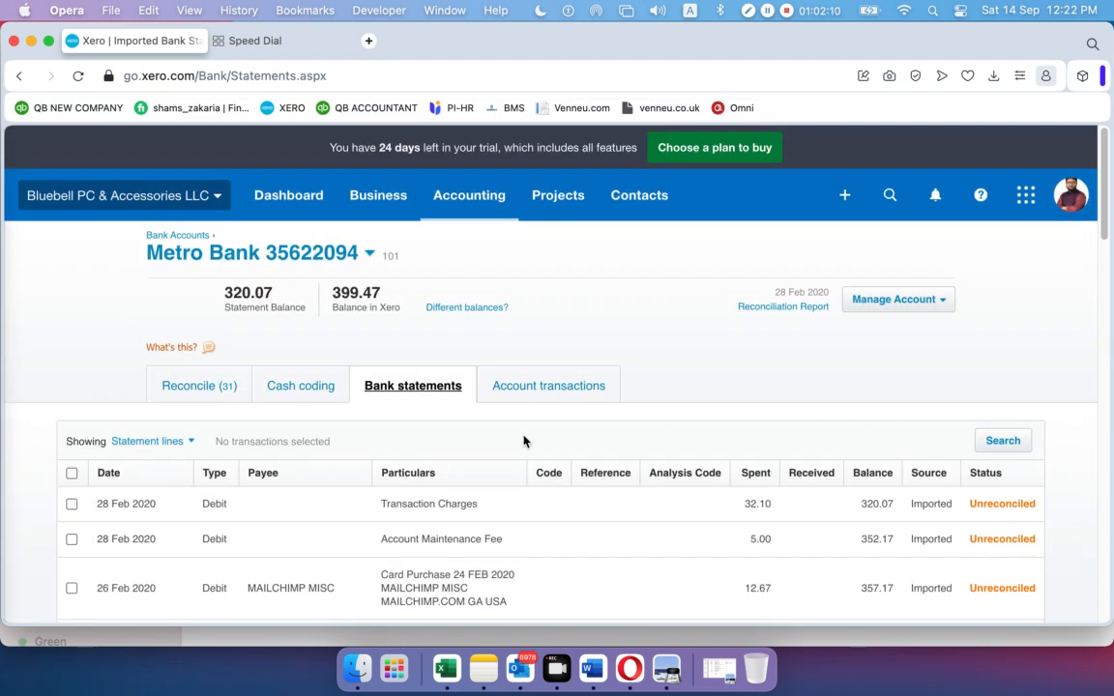
left_click(200, 389)
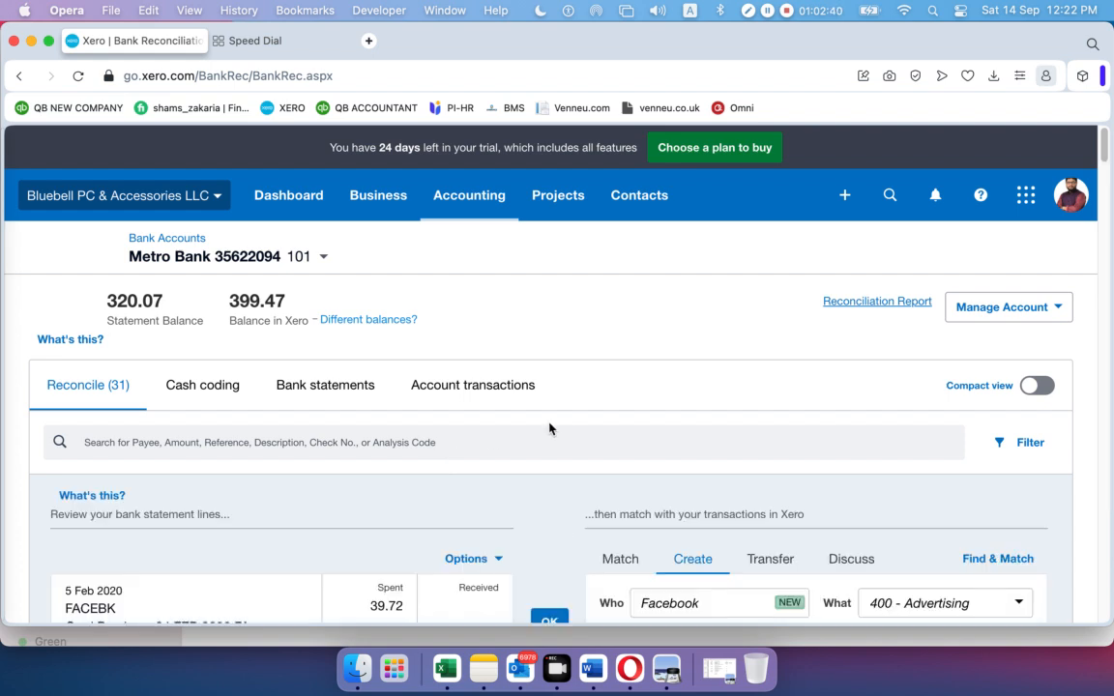
Reconcile the 5 Feb FACEBK 39.72 line as Facebook, 400 - Advertising
scroll(549, 427, "down", 5)
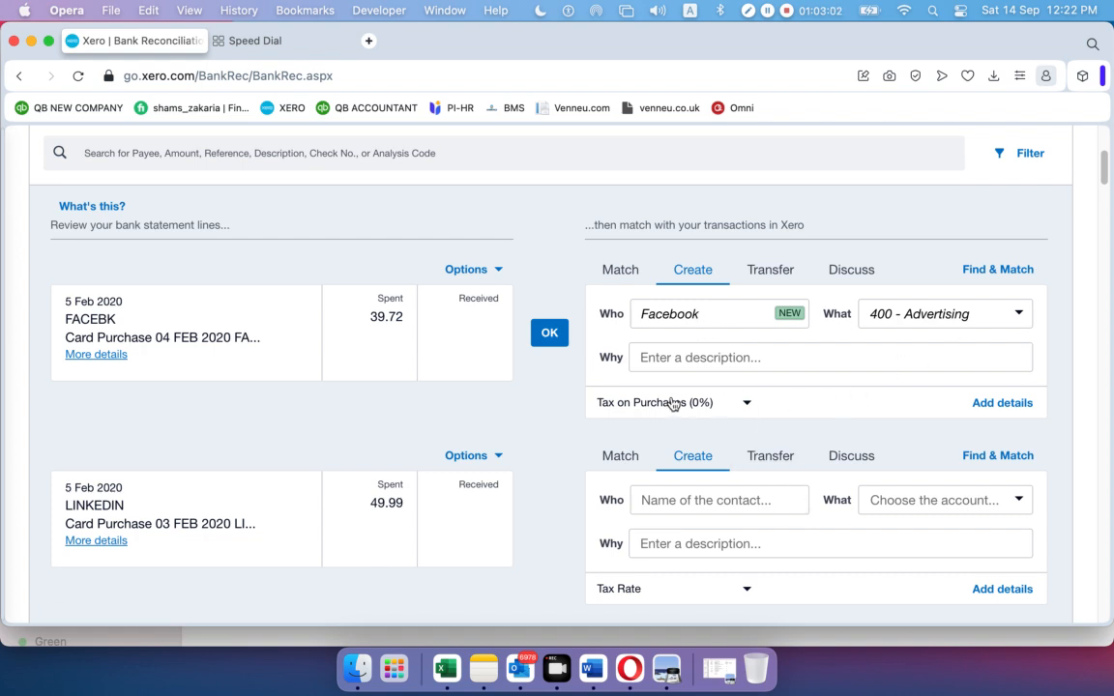
left_click(547, 335)
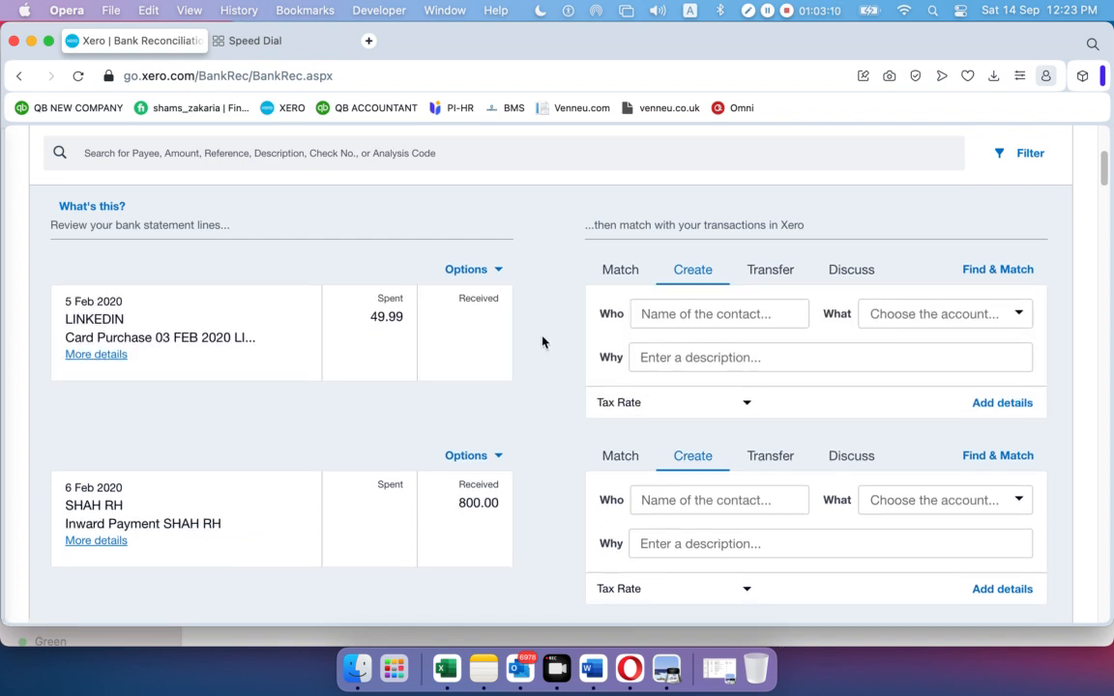
scroll(544, 346, "down", 15)
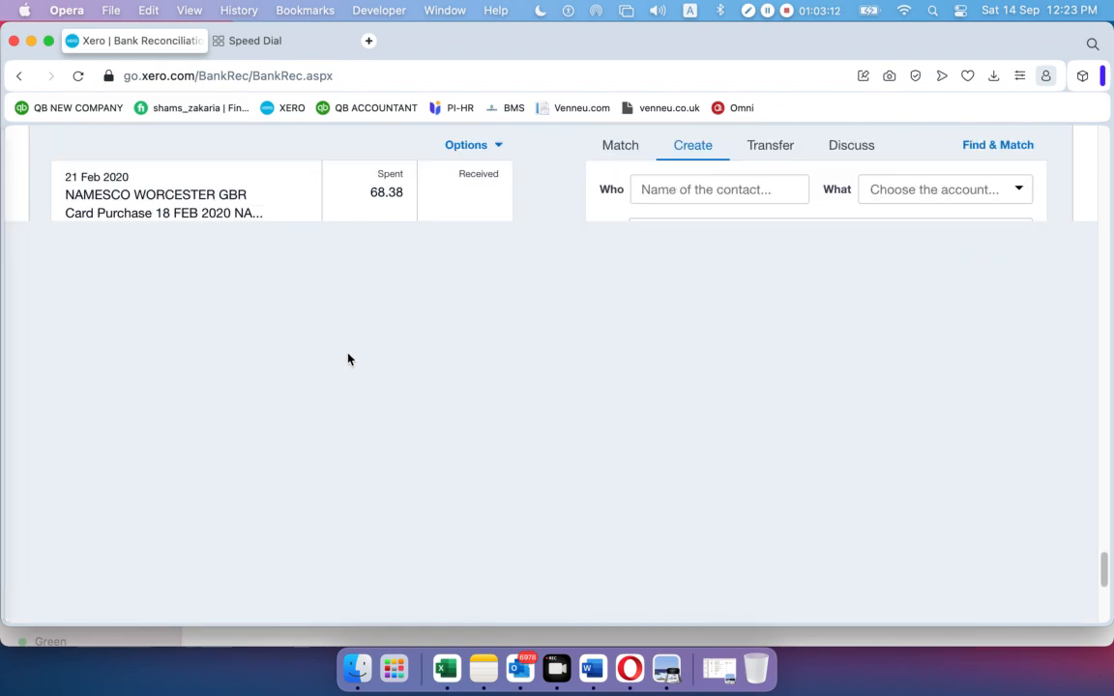
scroll(348, 359, "down", 5)
scroll(350, 358, "up", 20)
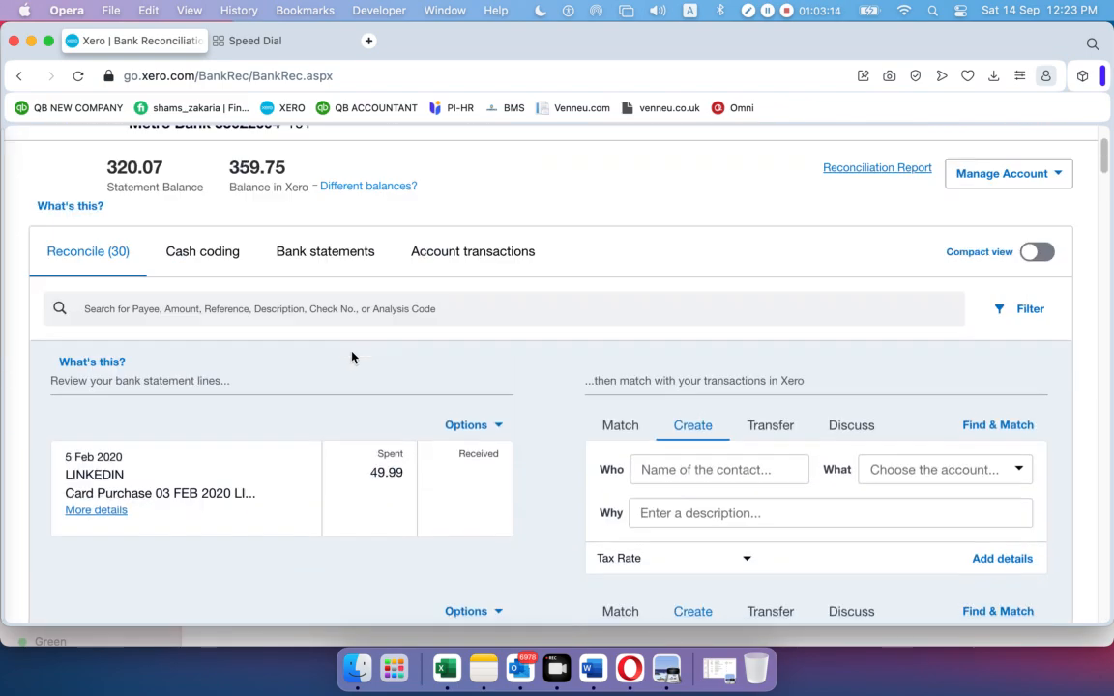
scroll(350, 369, "down", 10)
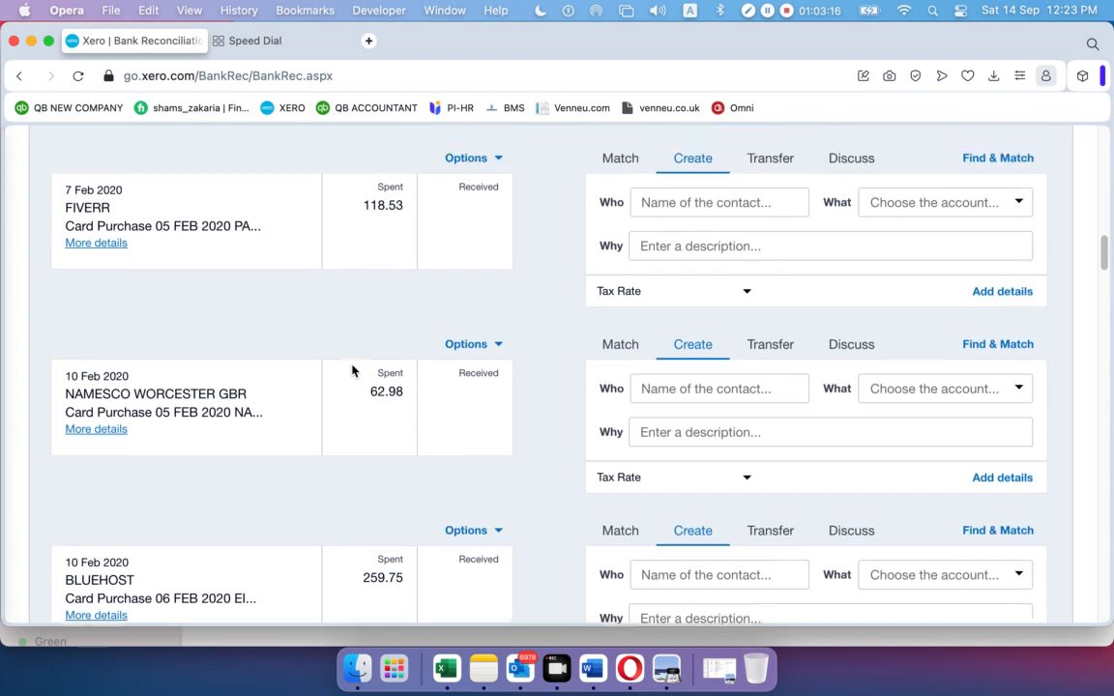
scroll(427, 281, "up", 1)
scroll(437, 446, "up", 4)
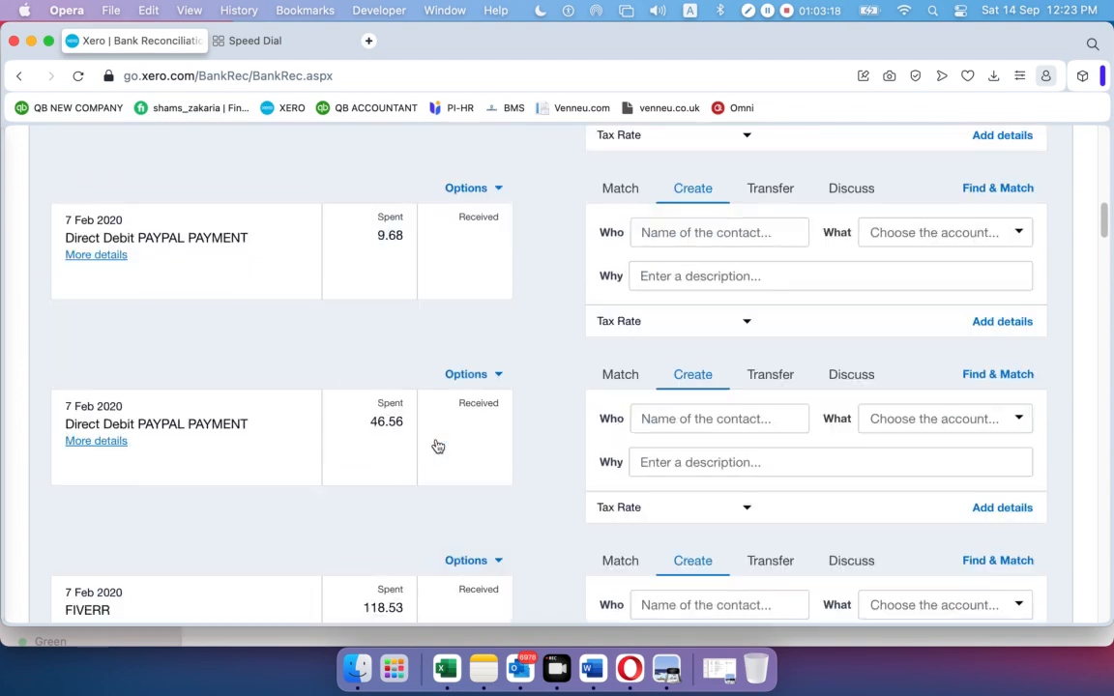
scroll(436, 443, "up", 10)
scroll(436, 441, "down", 1)
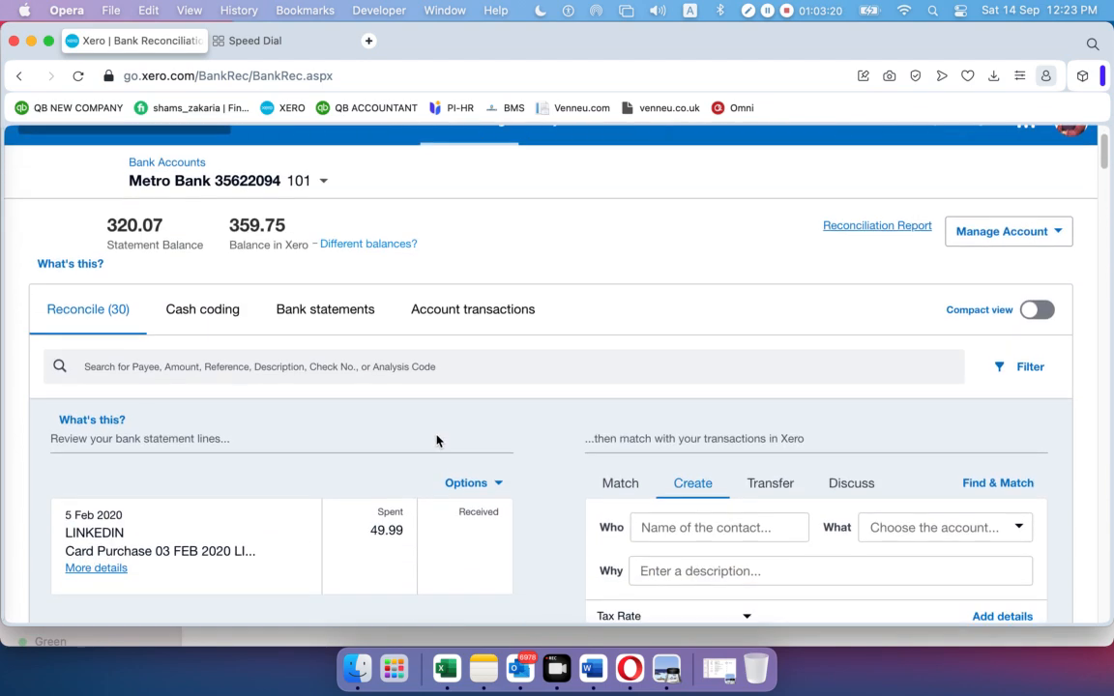
scroll(436, 441, "down", 2)
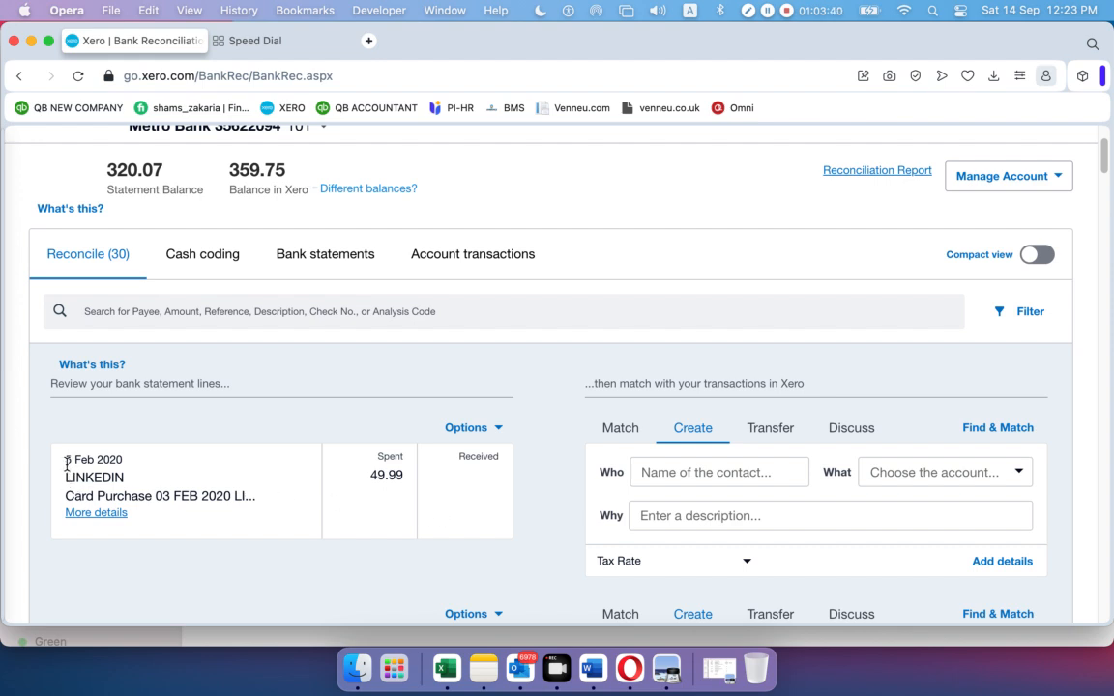
Note the next LINKEDIN line's 5 Feb 2020 date and 49.99 spent amount
left_click_drag(66, 465, 122, 461)
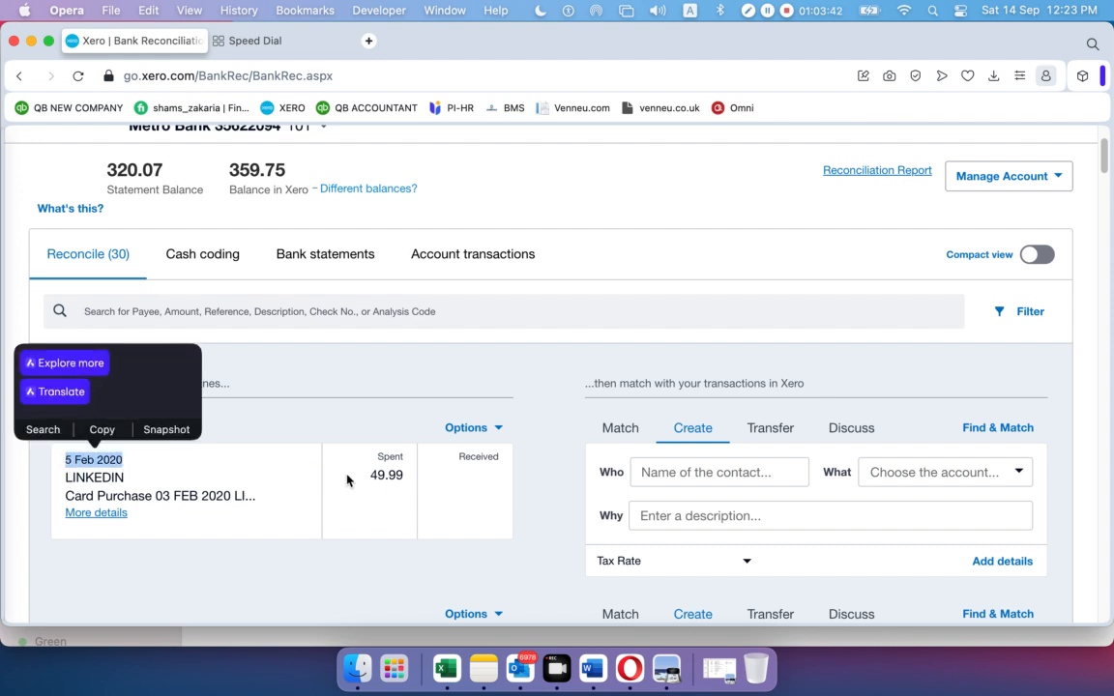
left_click(369, 481)
double_click(386, 475)
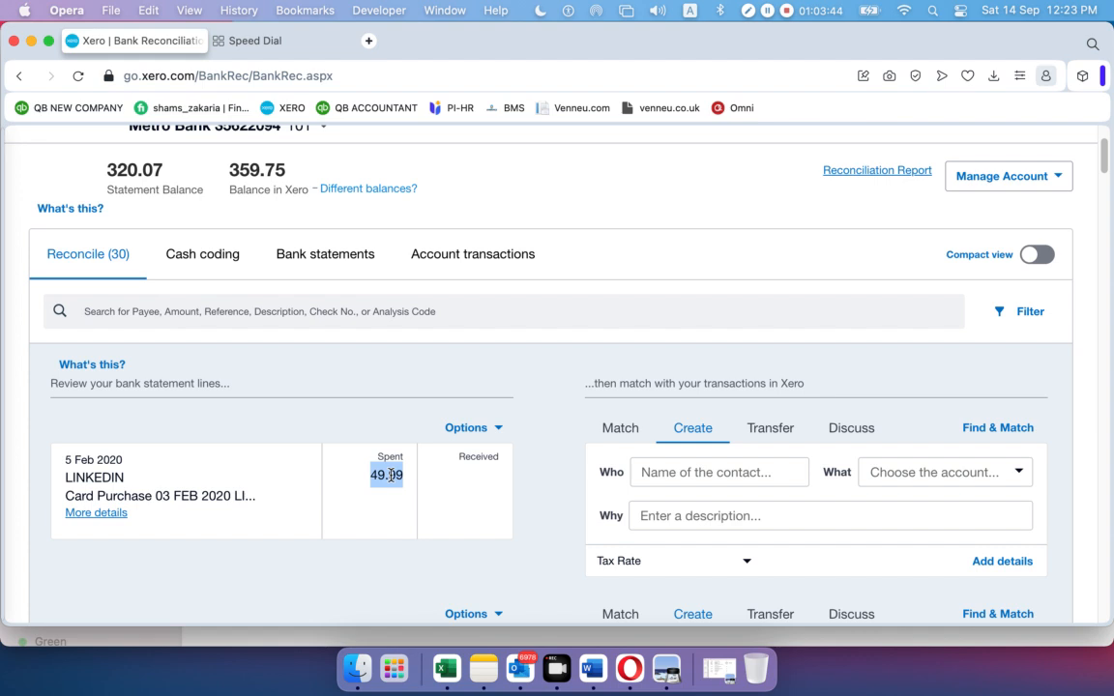
left_click(466, 489)
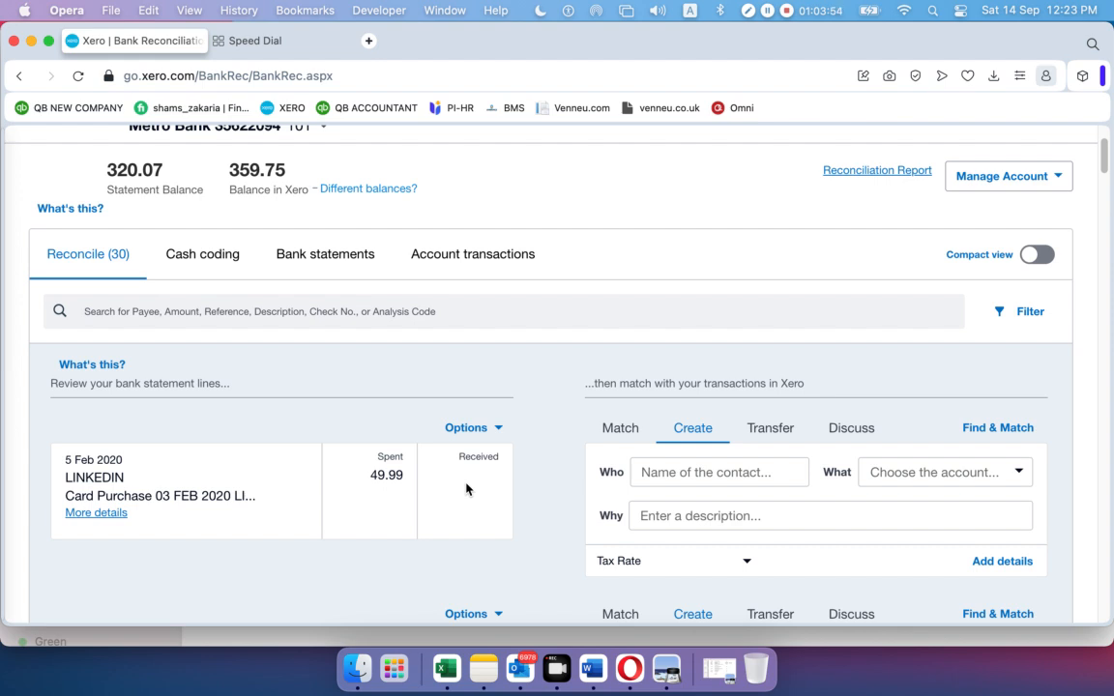
scroll(319, 305, "up", 3)
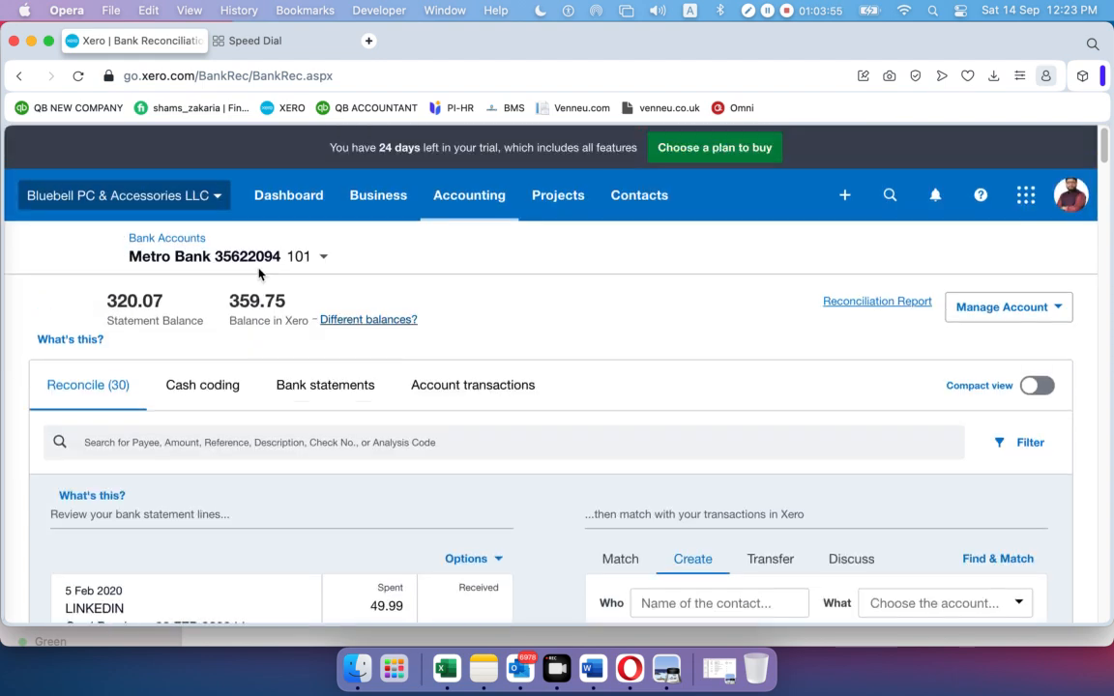
Duplicate the Xero Metro Bank reconciliation tab and close the extra blank start-page tabs
right_click(161, 44)
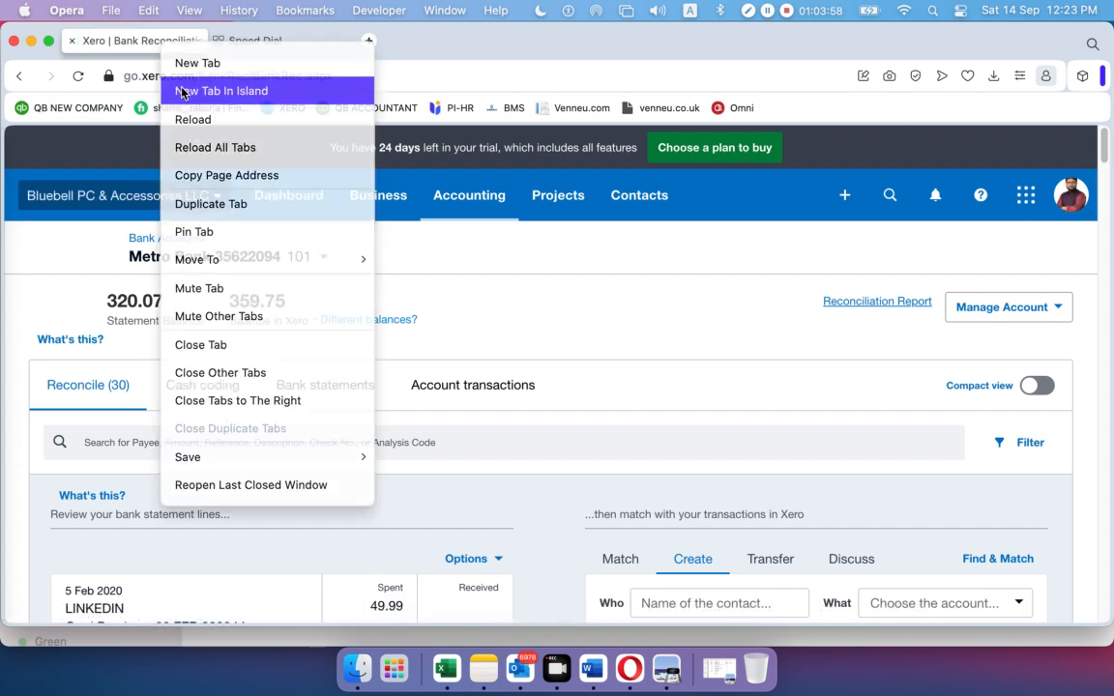
left_click(181, 92)
left_click(145, 45)
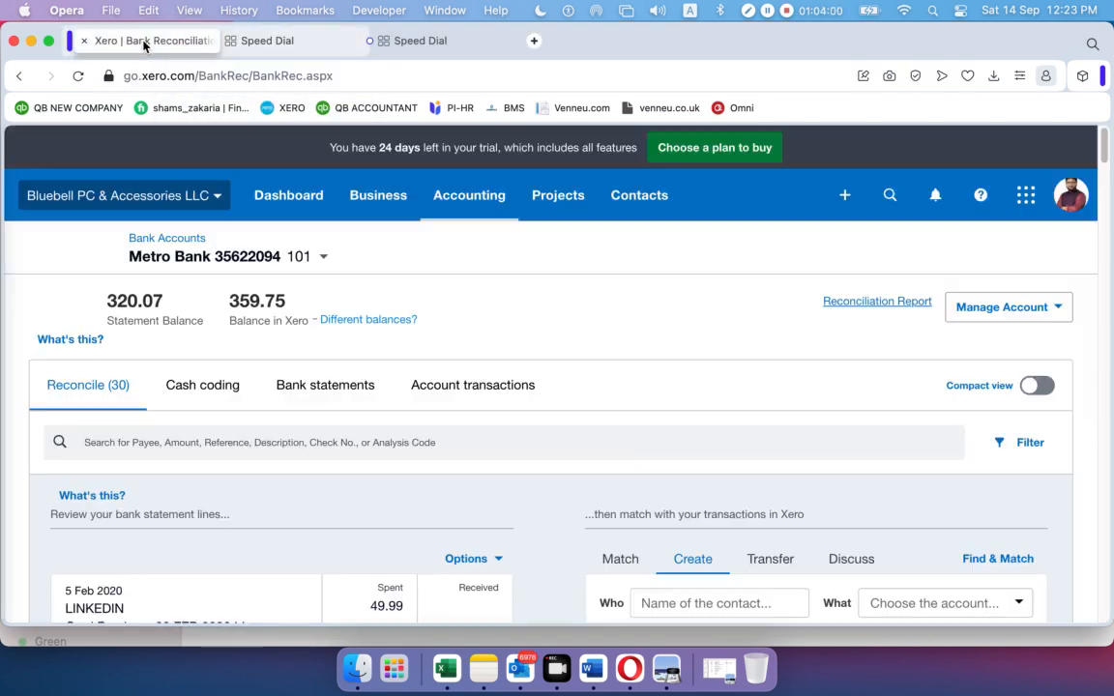
right_click(142, 43)
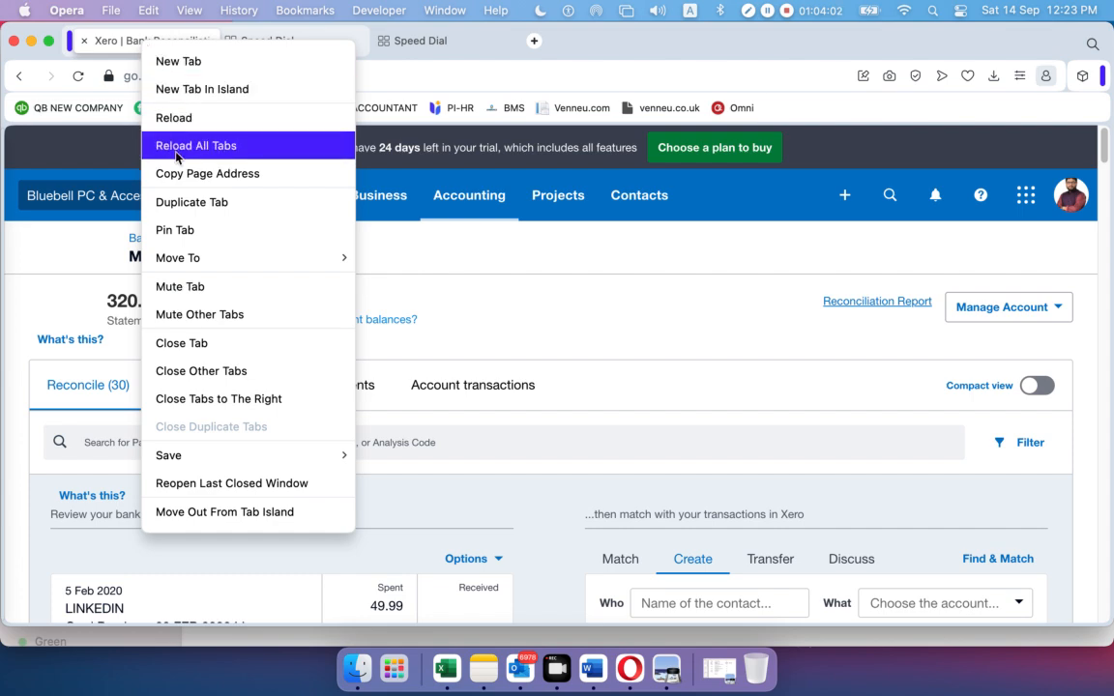
left_click(184, 202)
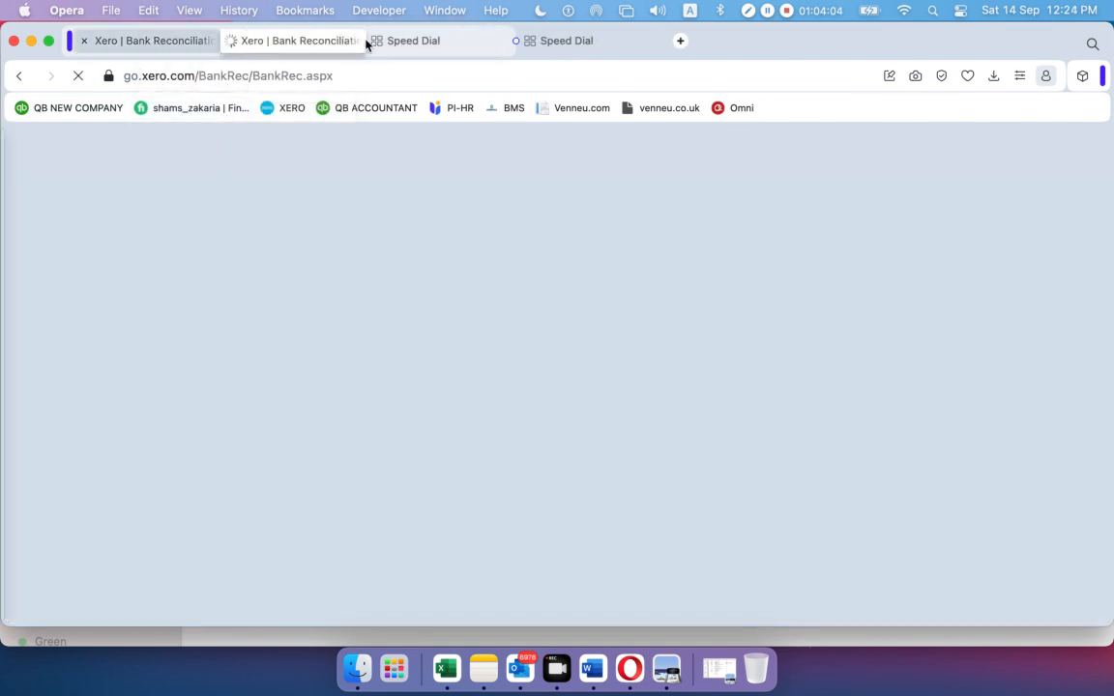
left_click(411, 42)
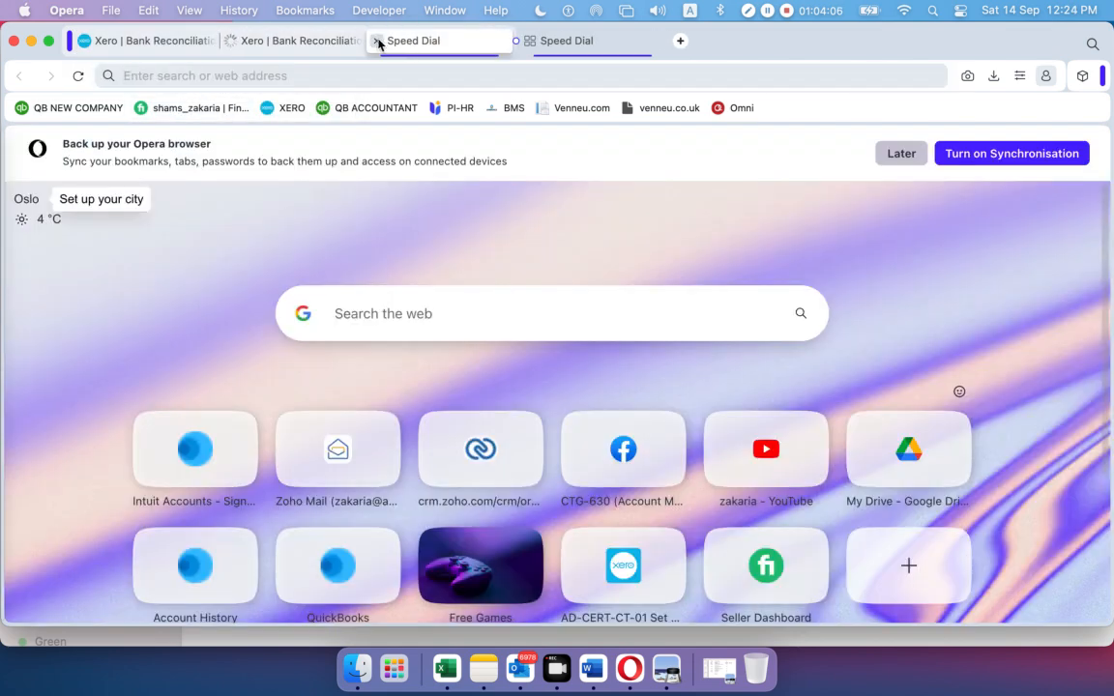
left_click(373, 41)
left_click(383, 41)
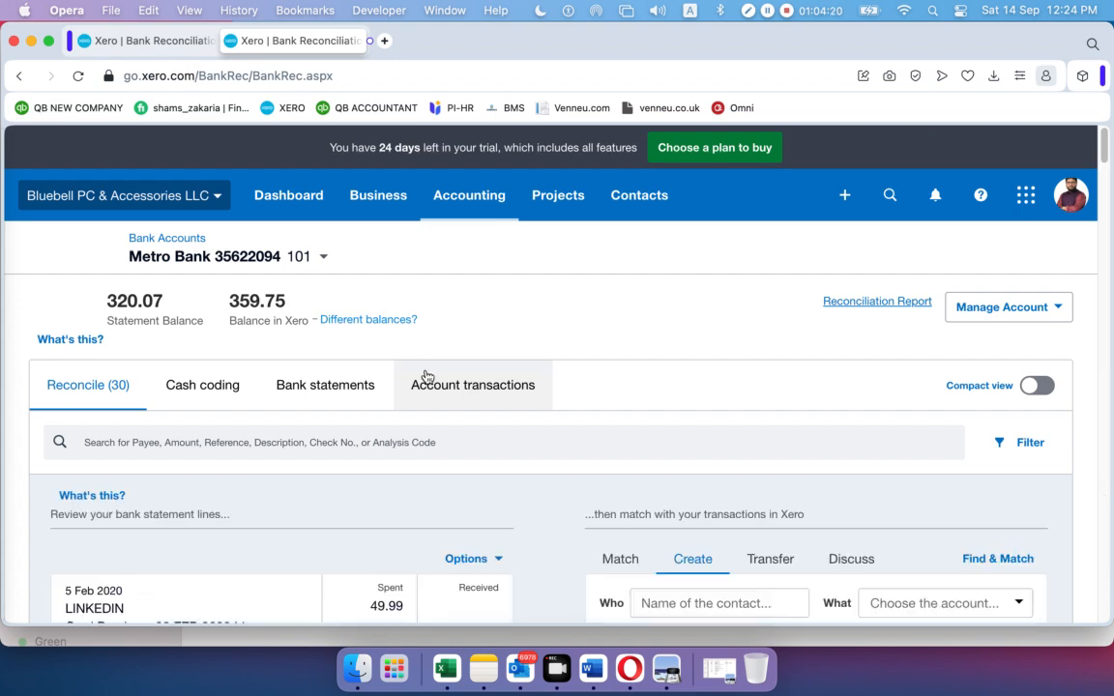
scroll(469, 367, "down", 10)
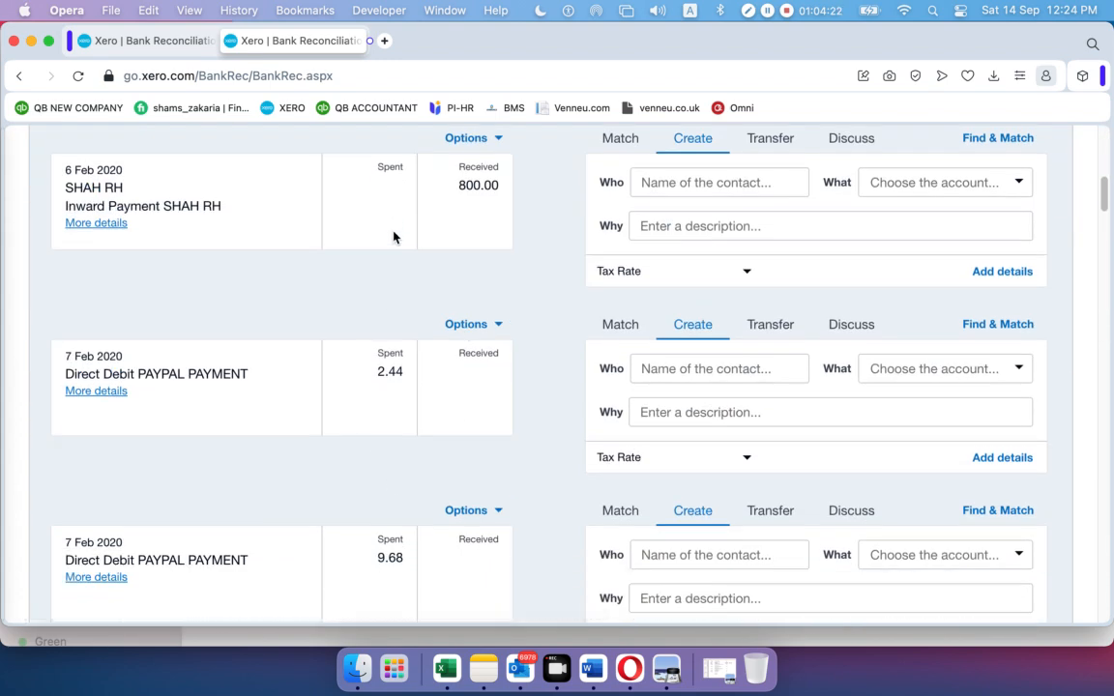
scroll(392, 239, "up", 2)
scroll(393, 254, "up", 5)
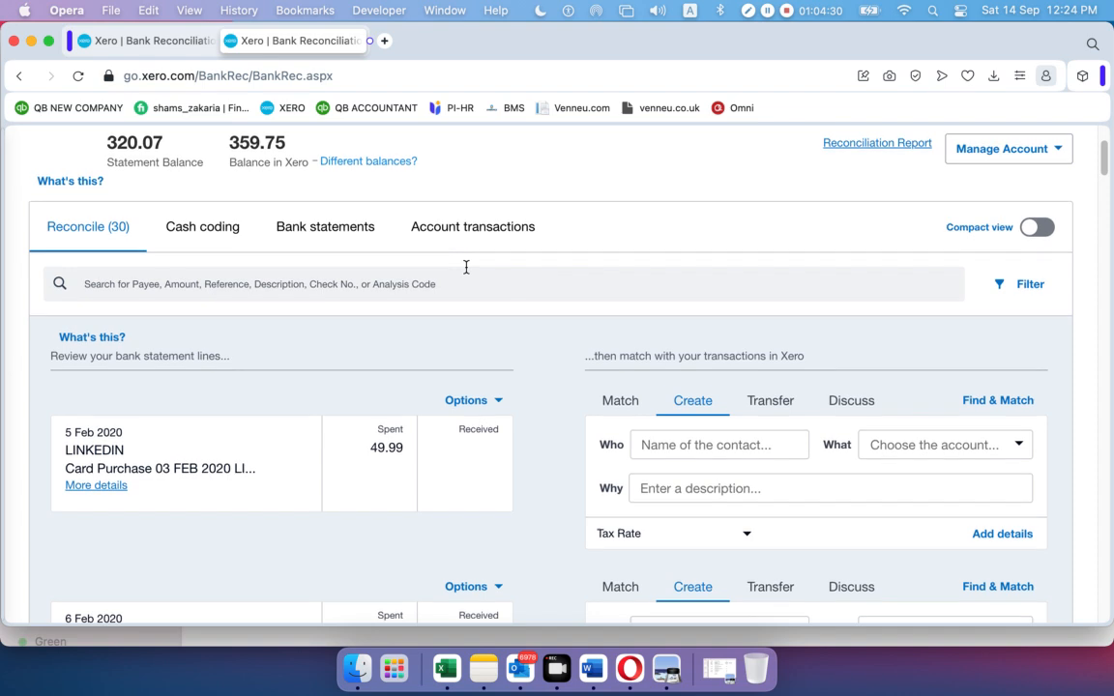
scroll(465, 271, "up", 3)
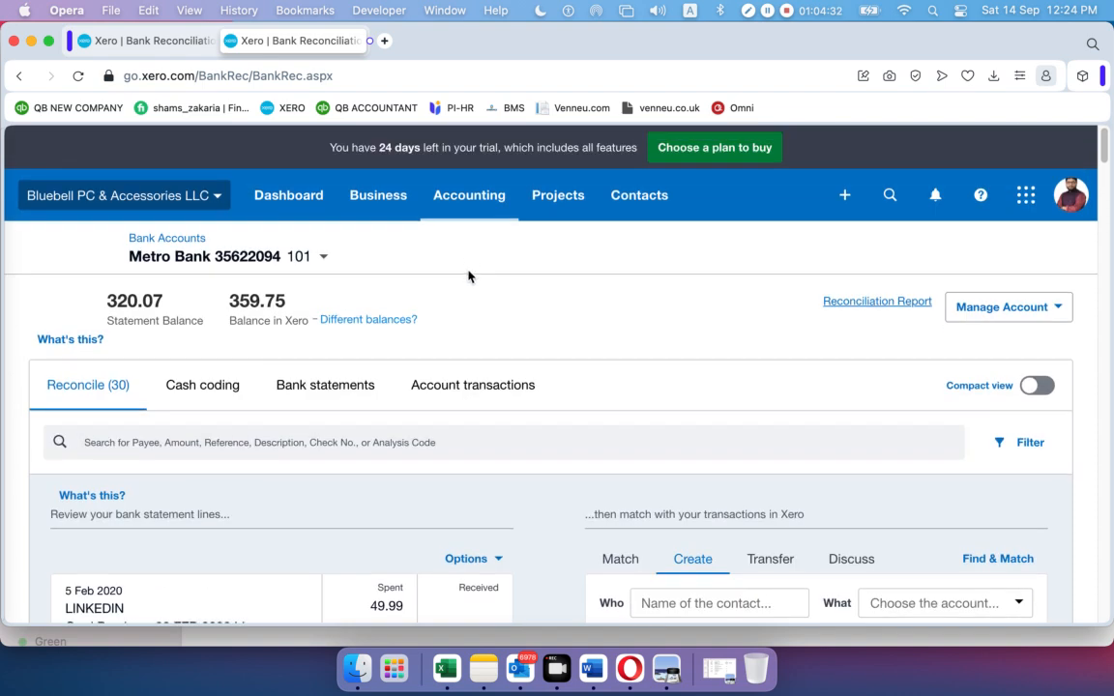
Open Contacts > All contacts, showing only Facebook and Opening Balance, in the second tab
left_click(633, 198)
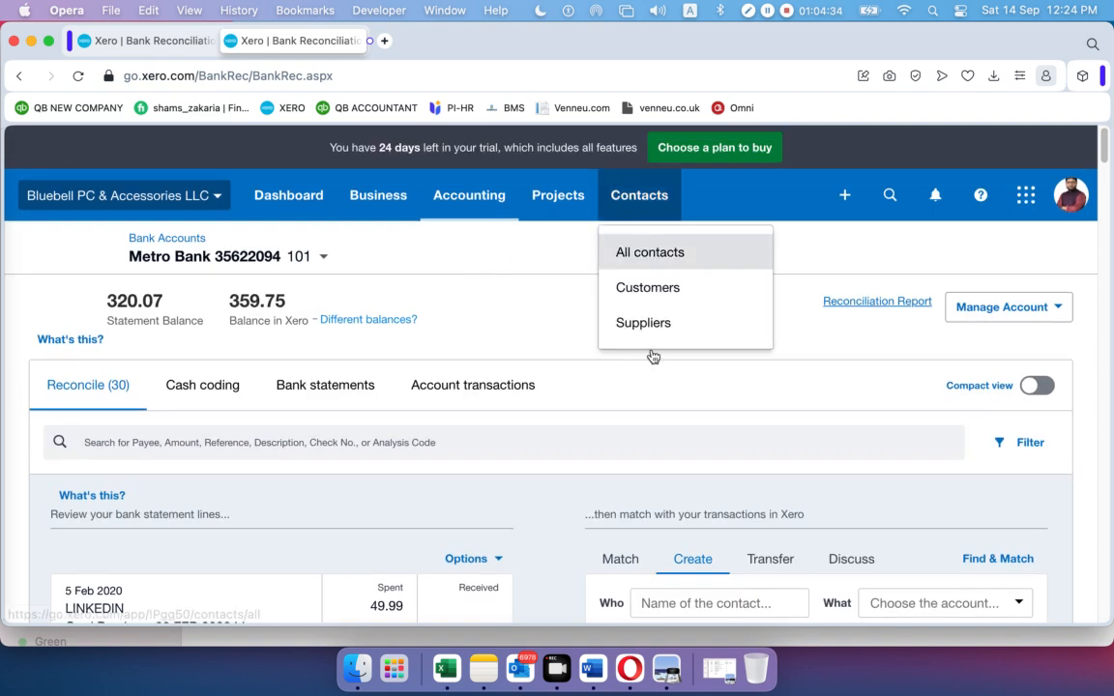
left_click(646, 255)
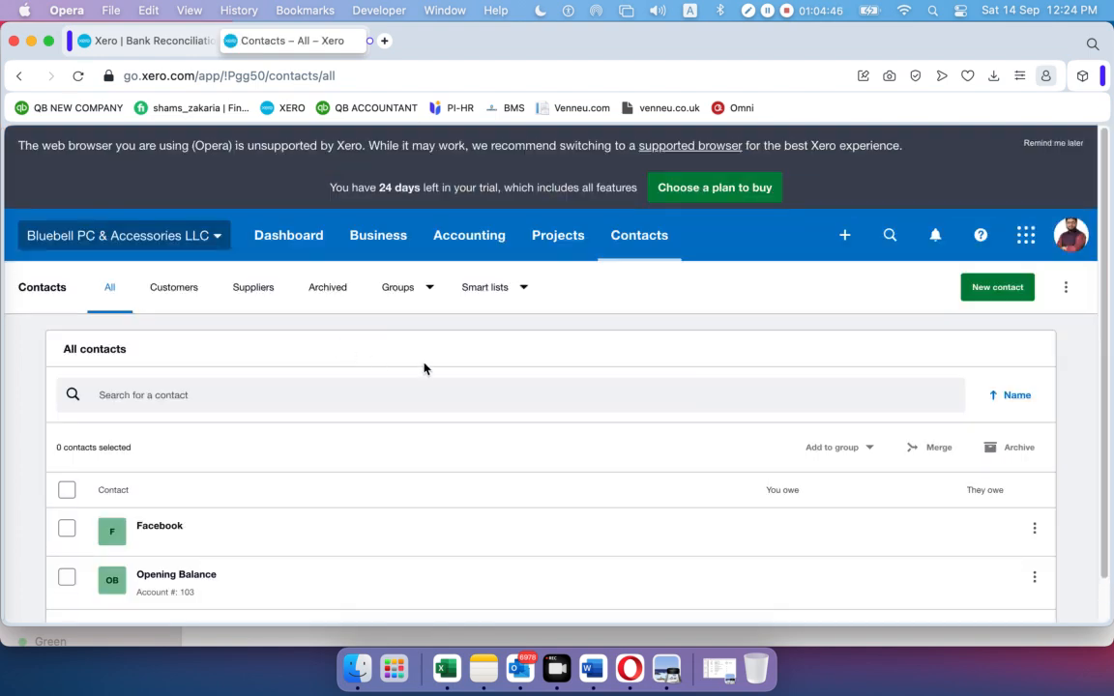
left_click(999, 288)
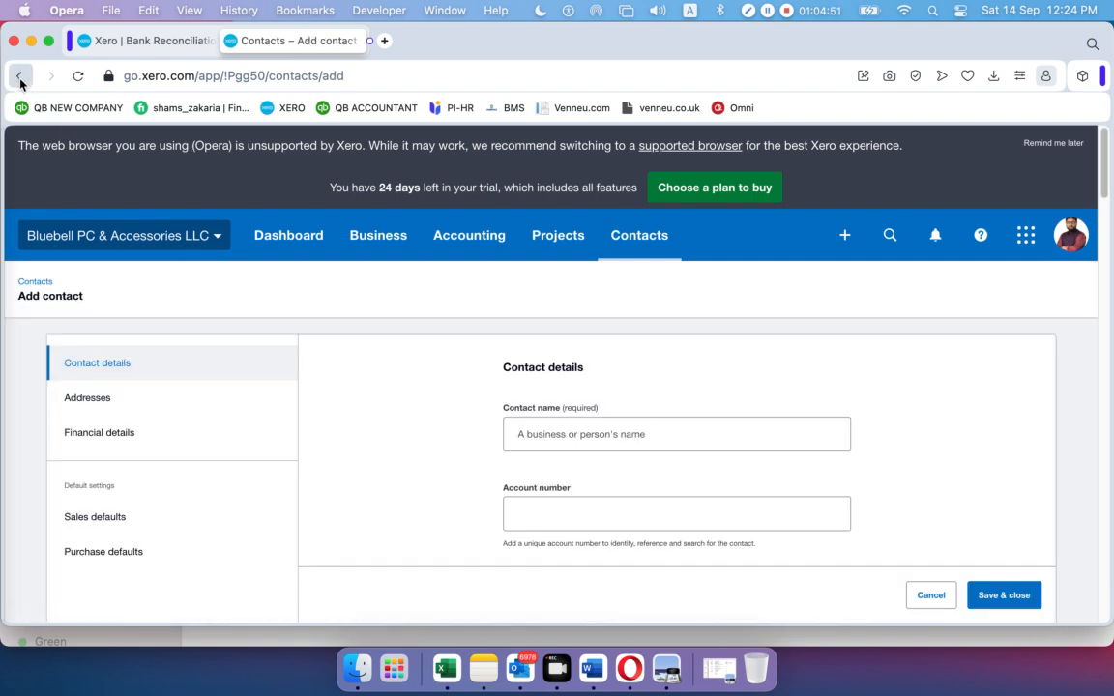
left_click(19, 77)
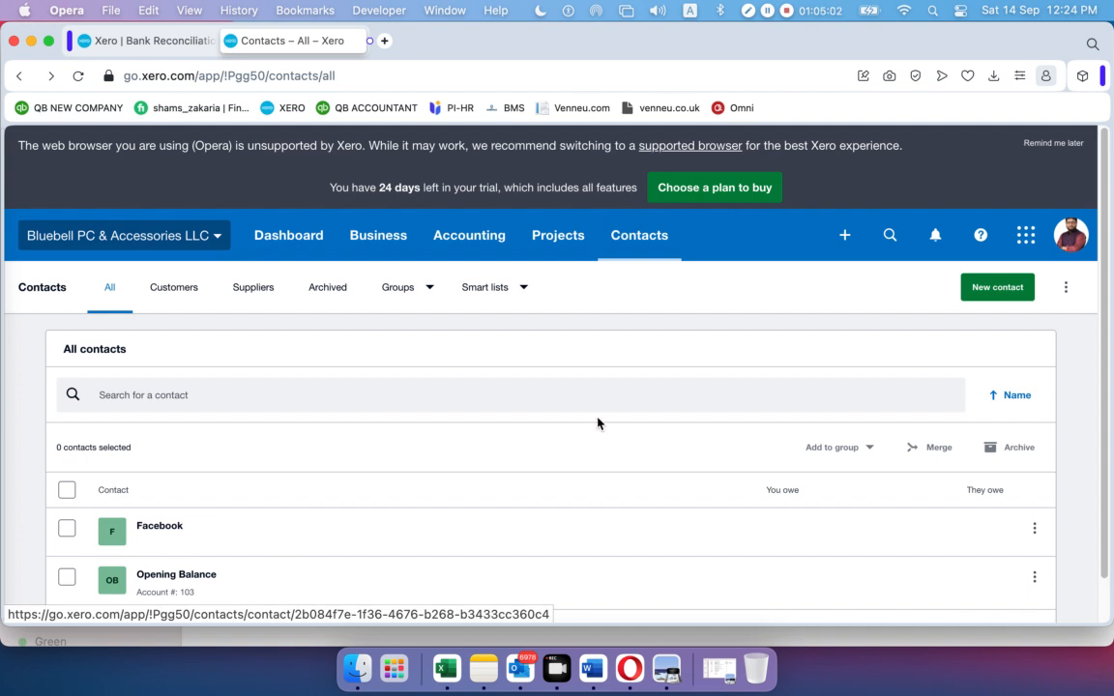
left_click(844, 237)
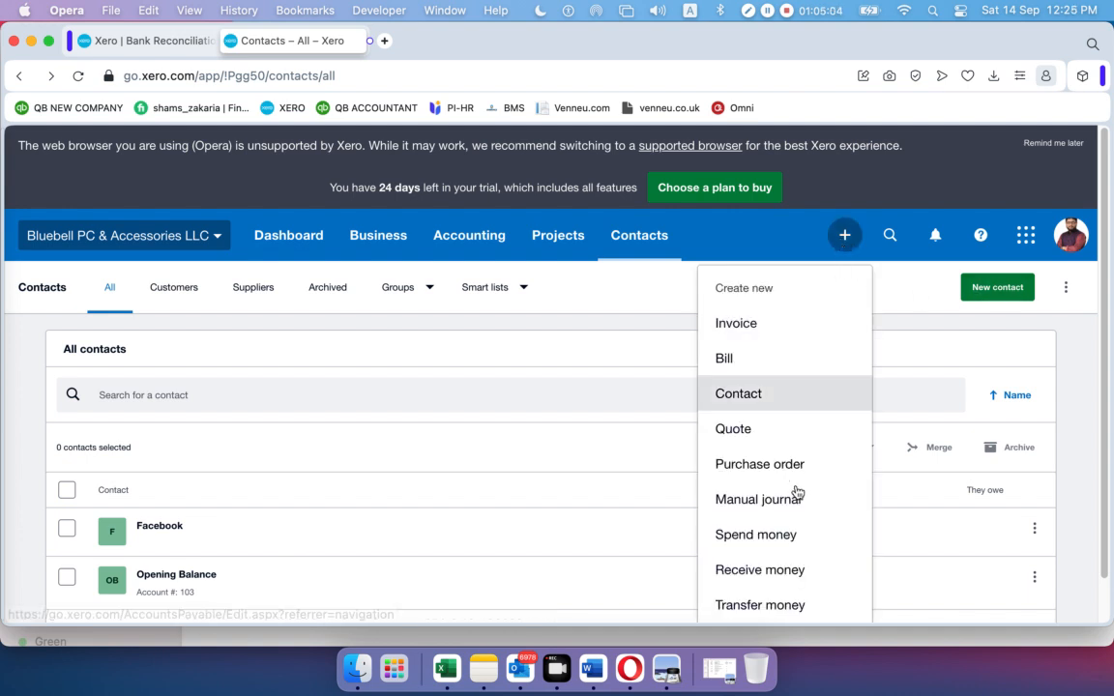
Start a Metro Bank spend money payment to Facebook dated 5 Feb 2020
left_click(777, 537)
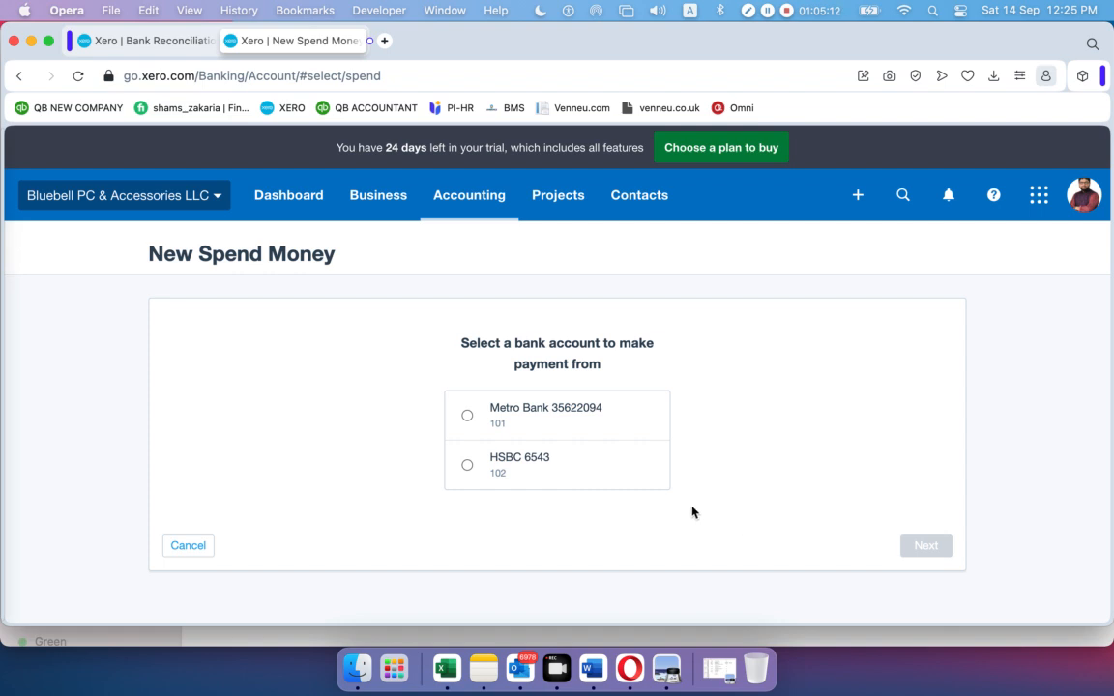
left_click(466, 417)
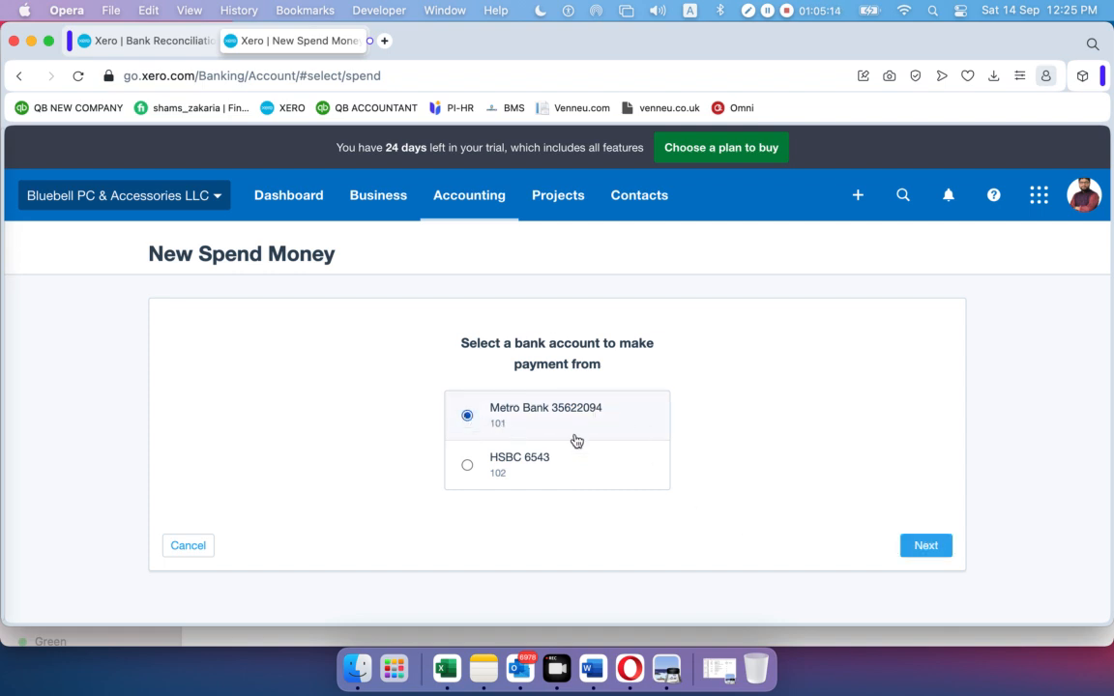
left_click(923, 545)
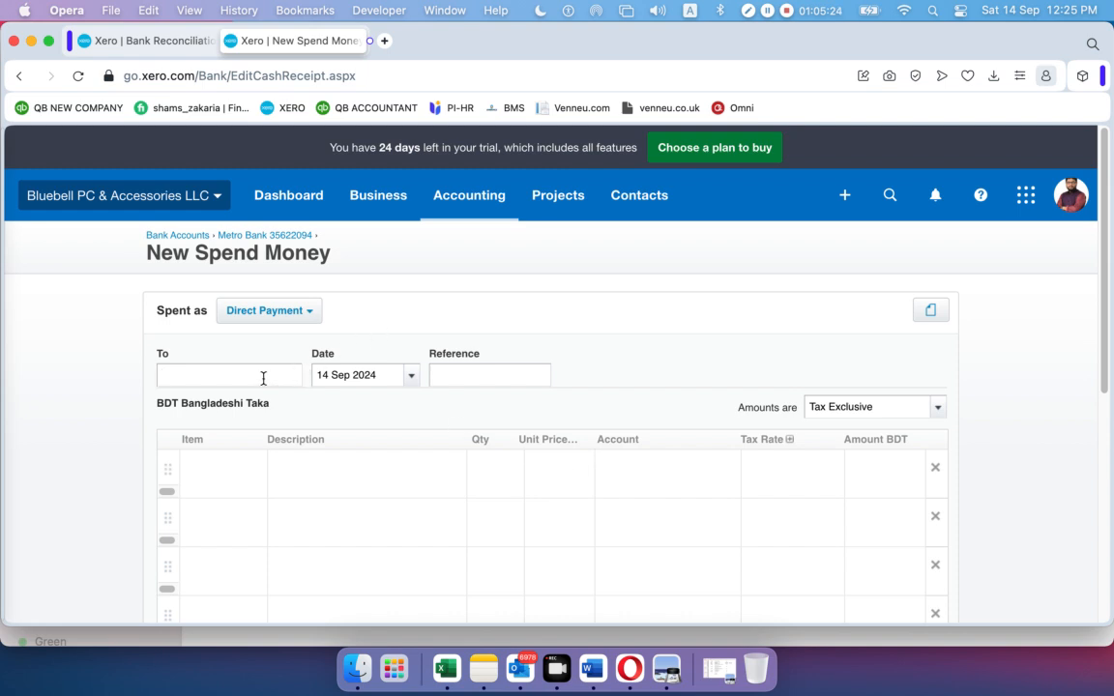
type("fa")
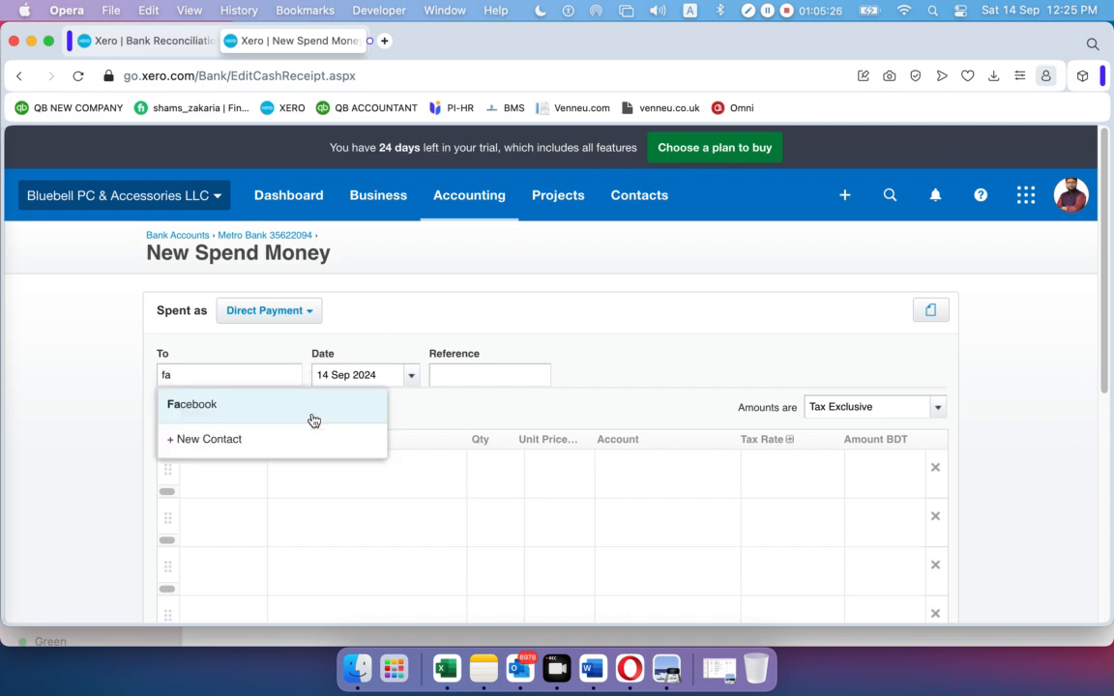
left_click(284, 404)
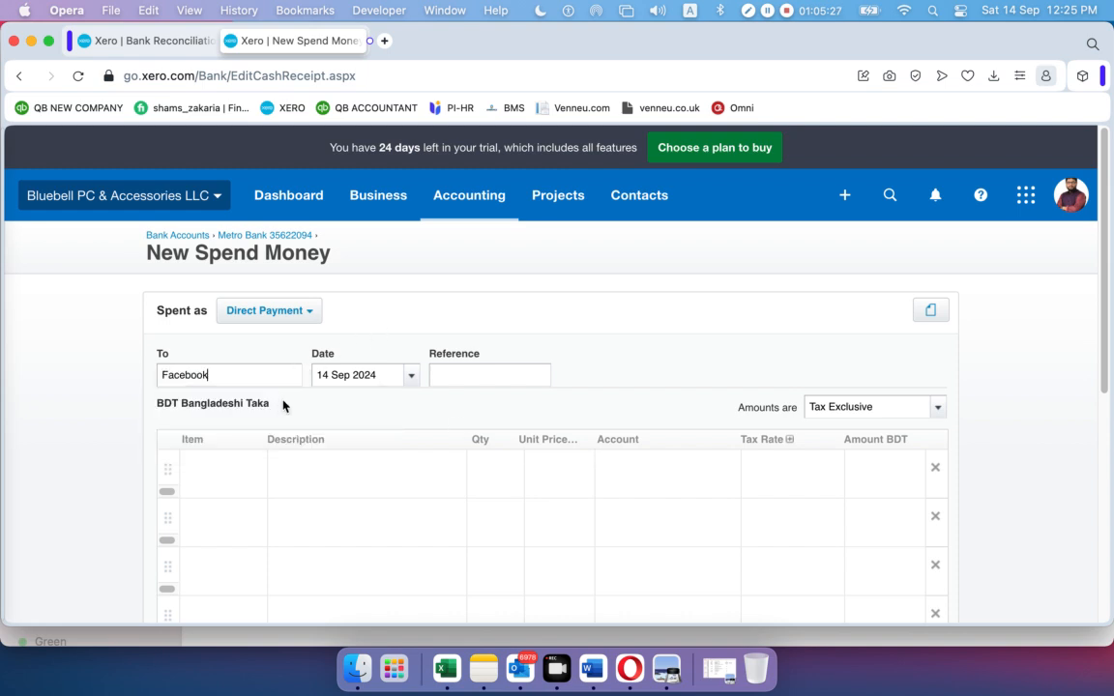
left_click(410, 375)
left_click(447, 336)
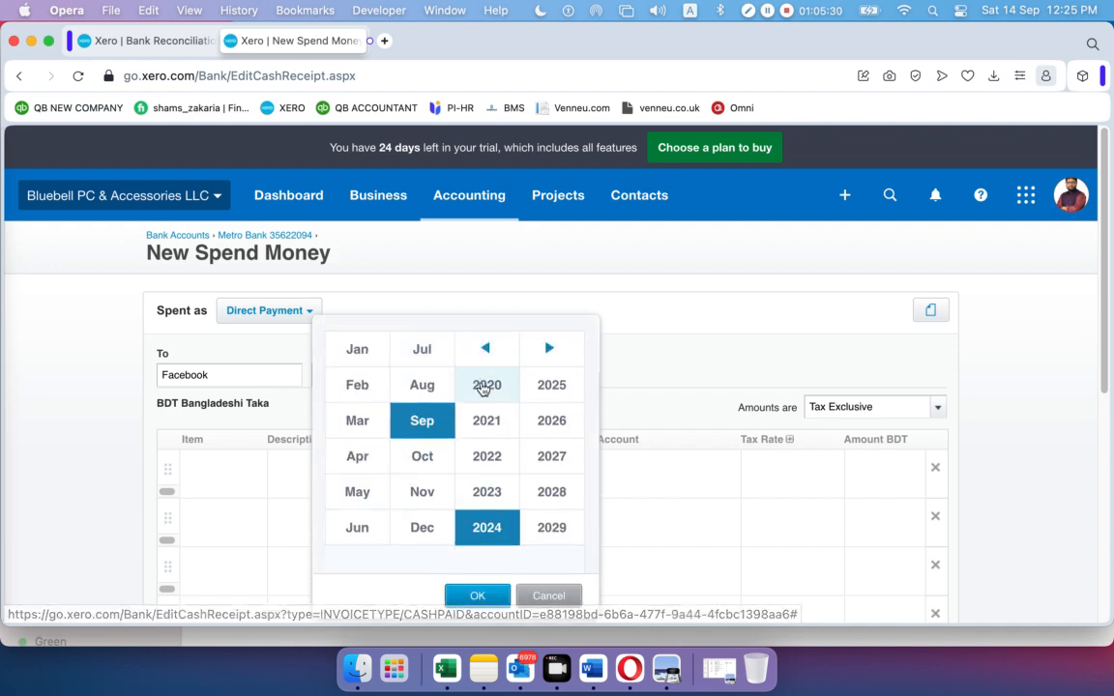
left_click(484, 387)
left_click(359, 387)
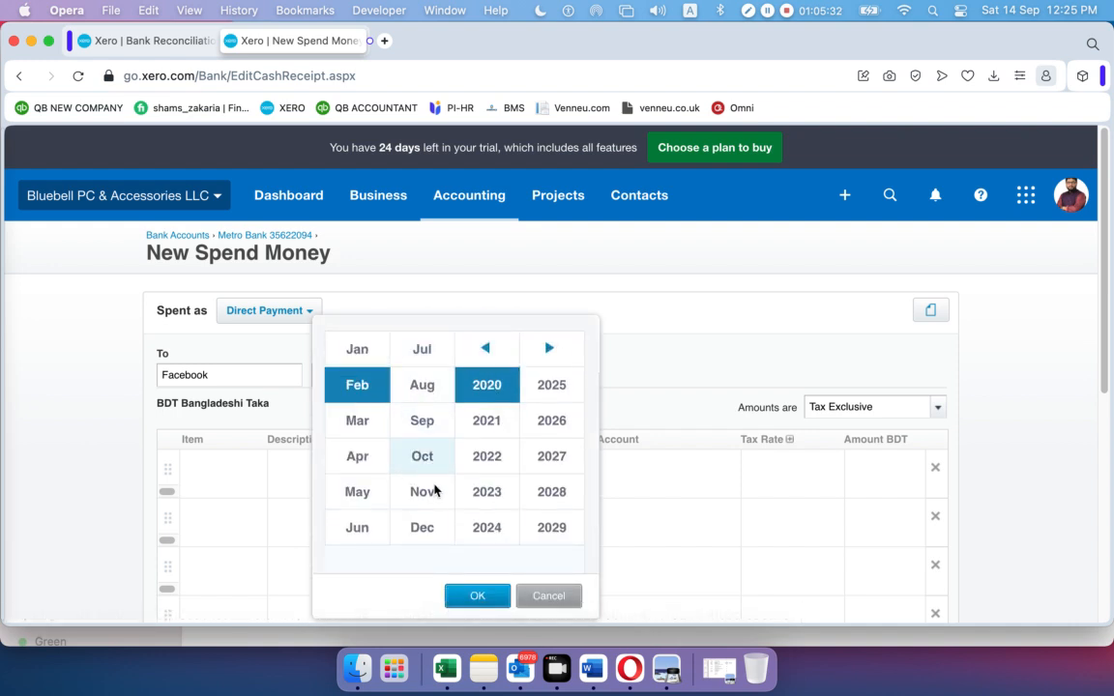
left_click(477, 595)
left_click(456, 449)
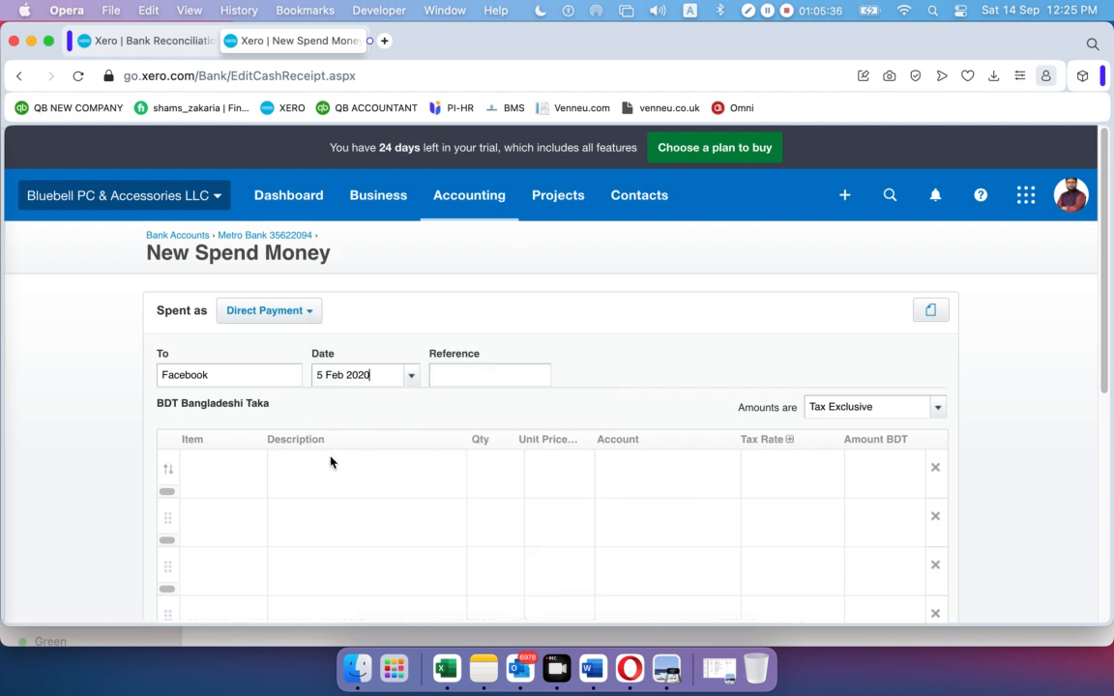
Enter quantity 1 and unit price 49.99 on the payment line
left_click(510, 470)
type("1")
left_click(564, 469)
type("49")
type("99")
key("BackSpace")
key("BackSpace")
type("49.99")
left_click(631, 385)
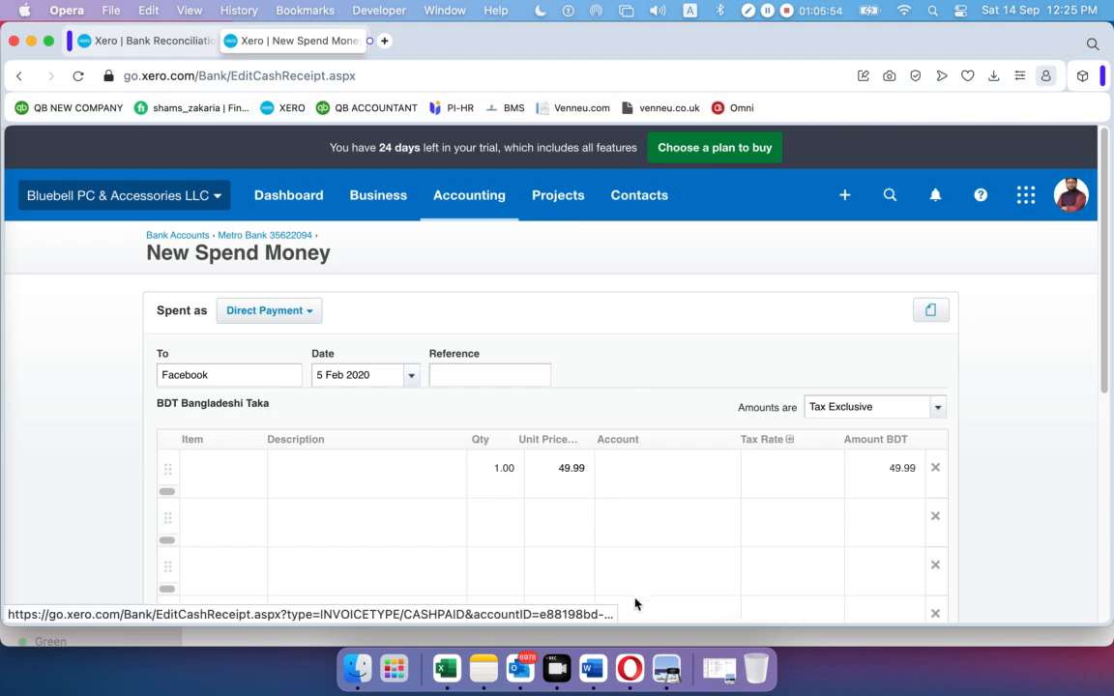
left_click(675, 671)
Review page 4's early-February transactions in the statement, then minimise Preview
scroll(500, 315, "up", 10)
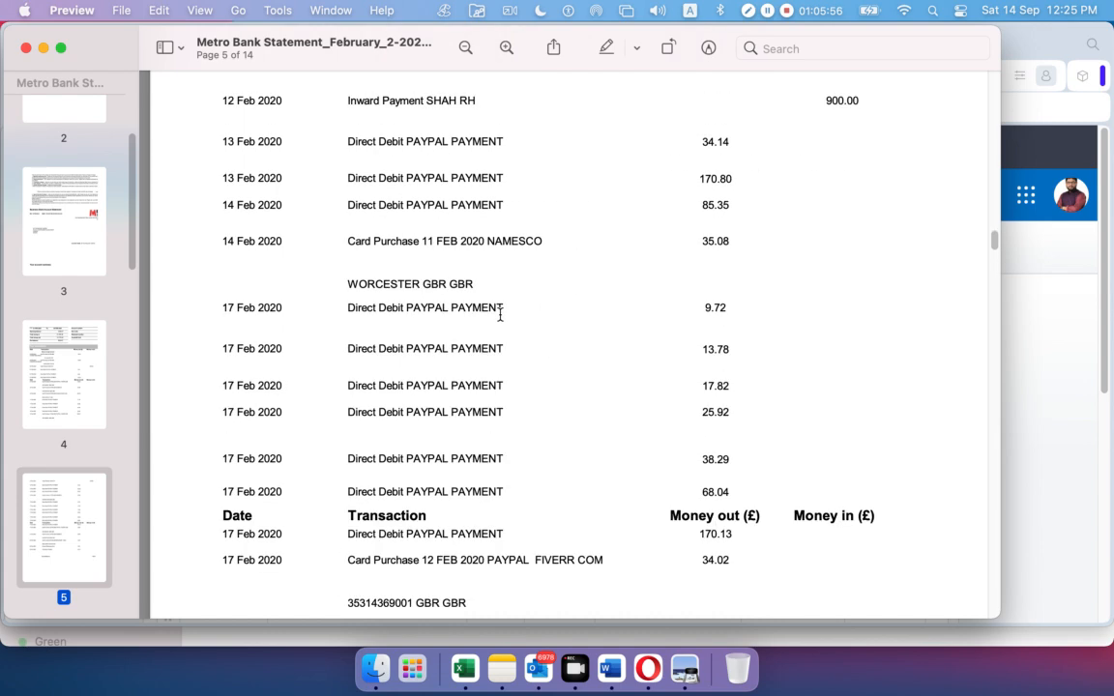
scroll(501, 316, "up", 15)
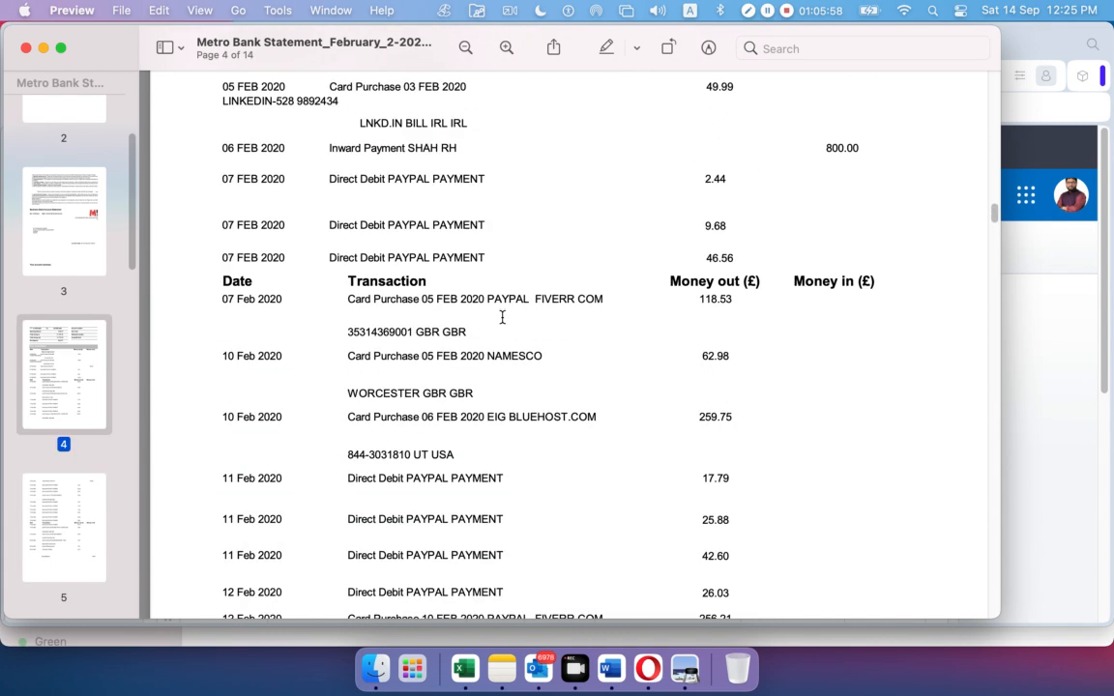
scroll(501, 315, "up", 2)
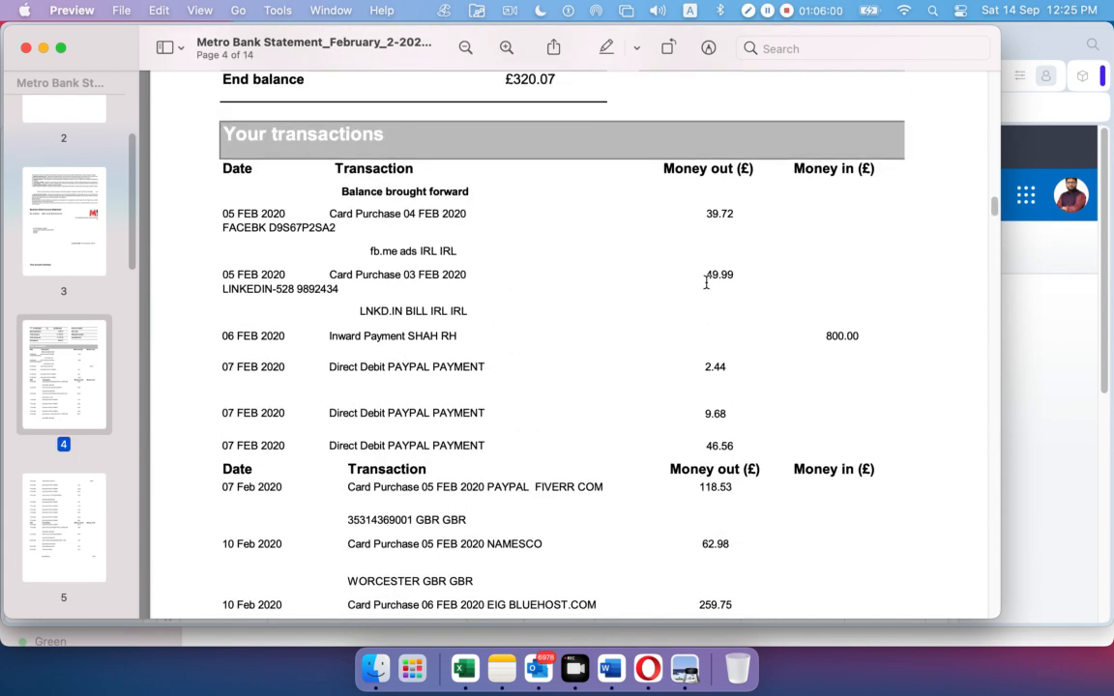
left_click(45, 48)
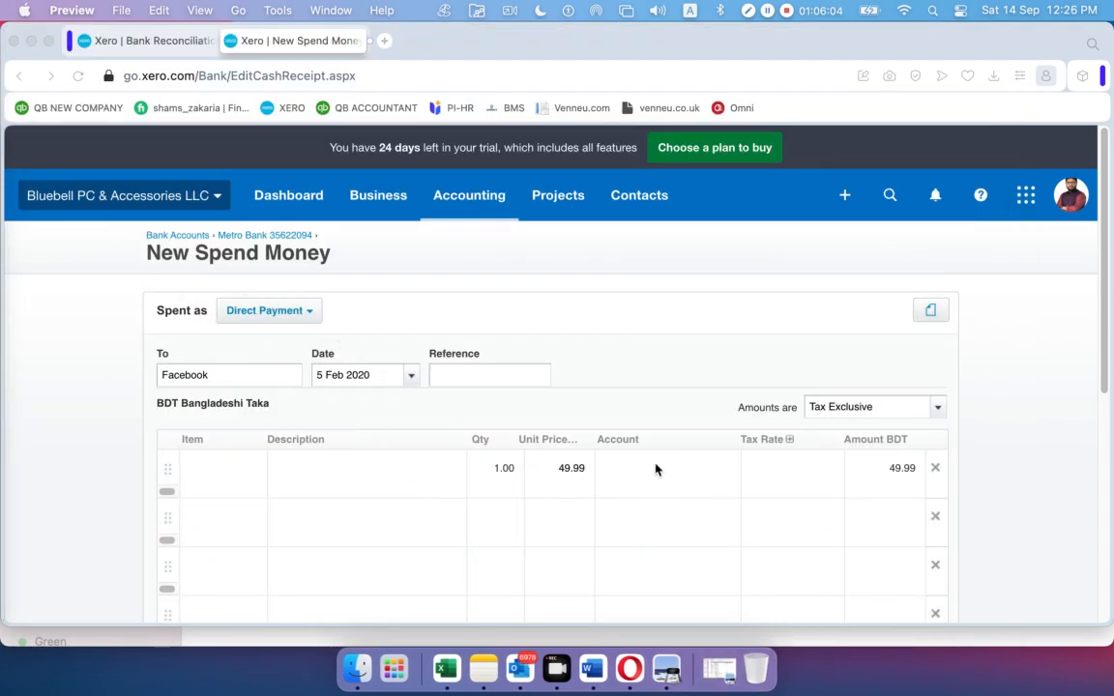
Set the Facebook 49.99 line's account to 400 - Advertising and save the spend money
left_click(677, 469)
left_click(729, 471)
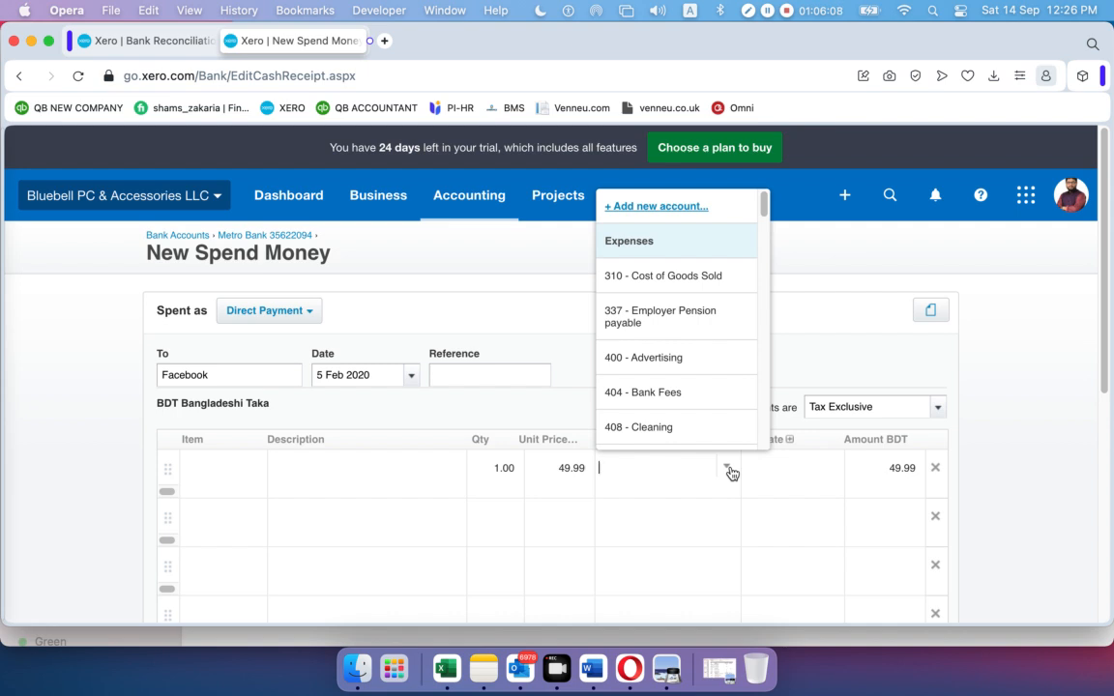
left_click(690, 360)
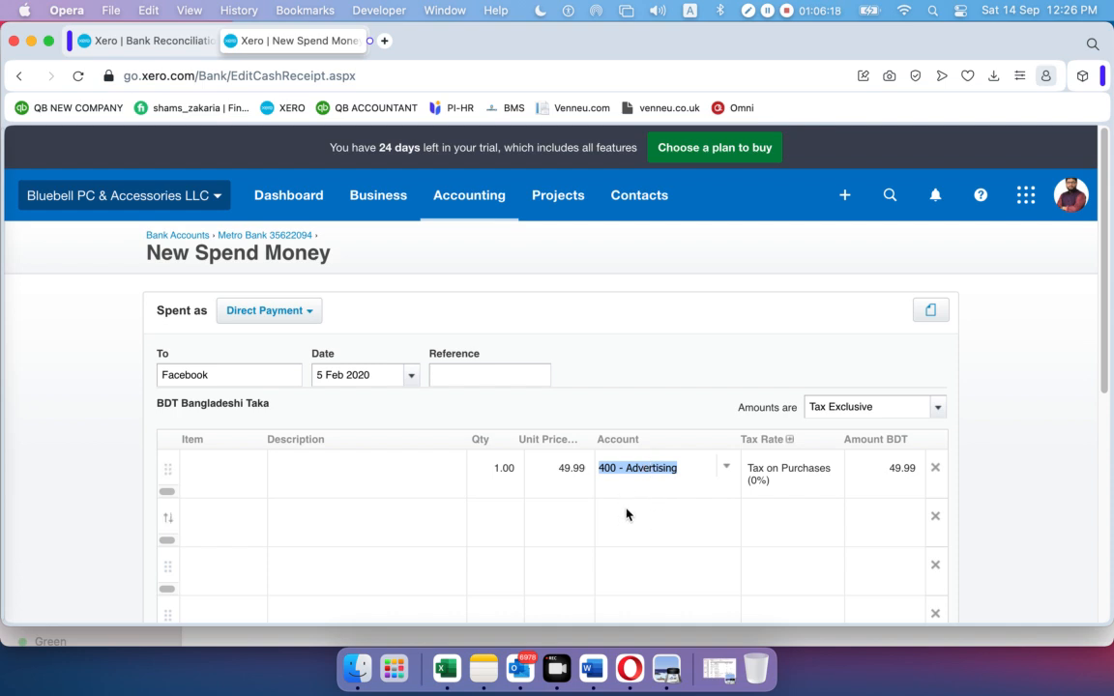
scroll(736, 446, "down", 5)
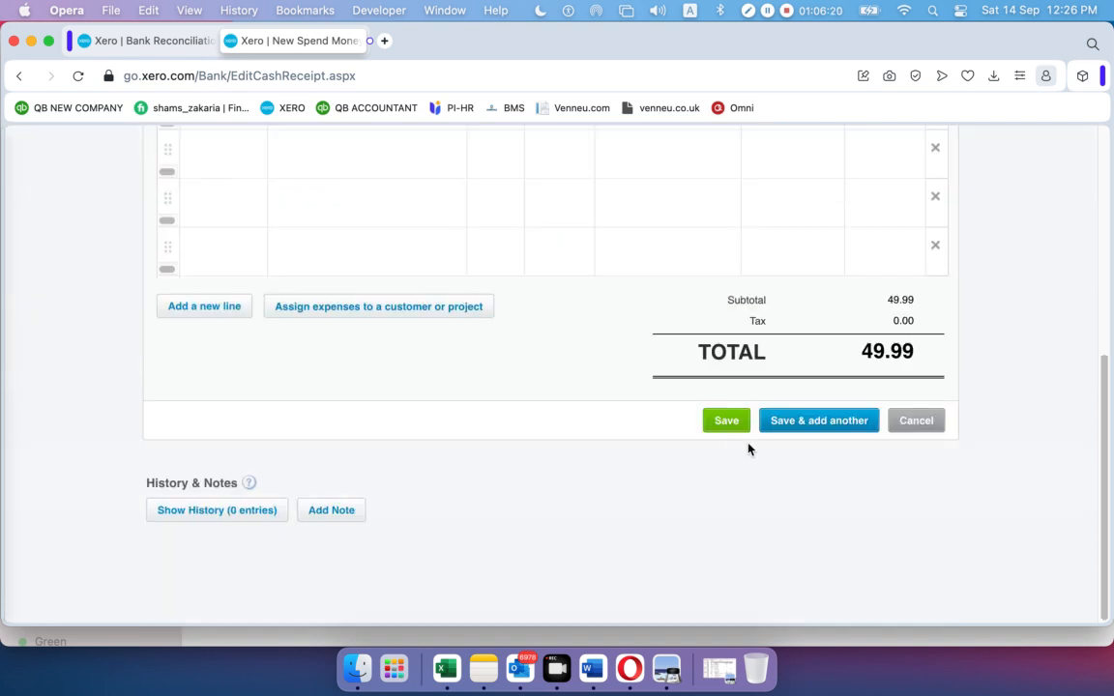
scroll(728, 429, "up", 5)
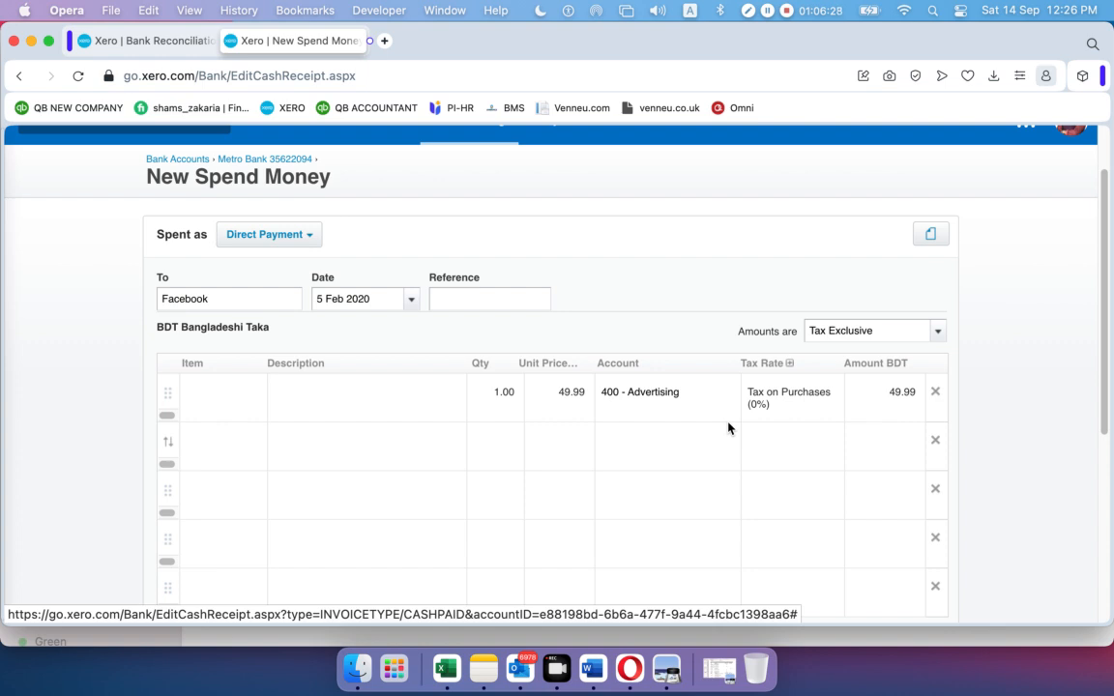
scroll(728, 428, "down", 5)
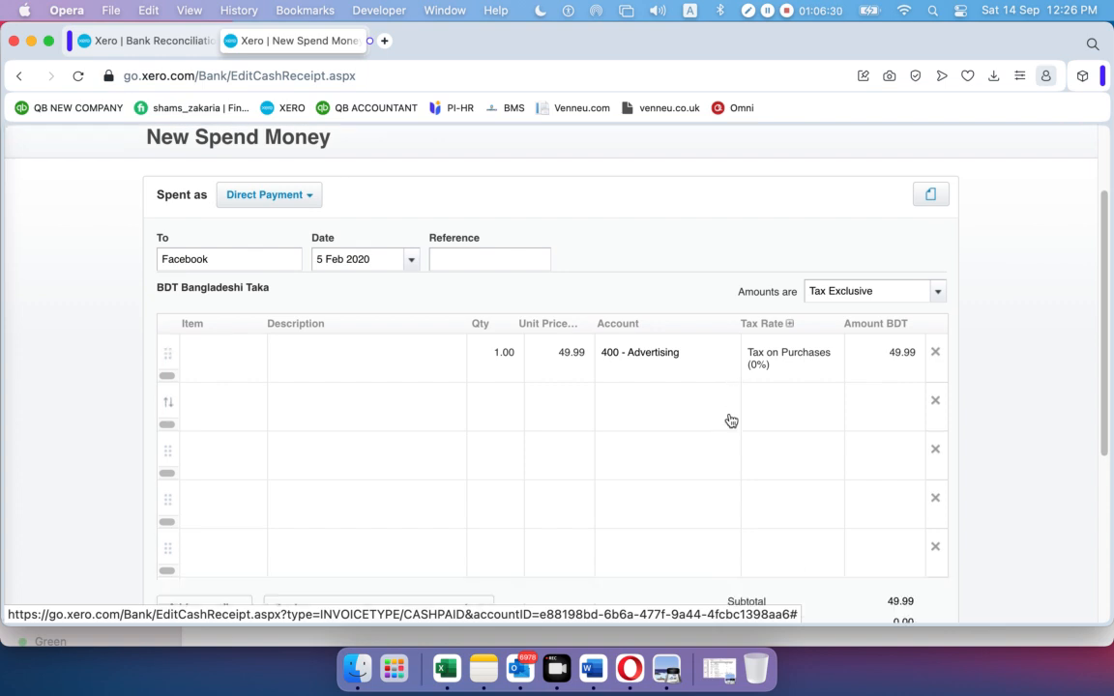
left_click(726, 422)
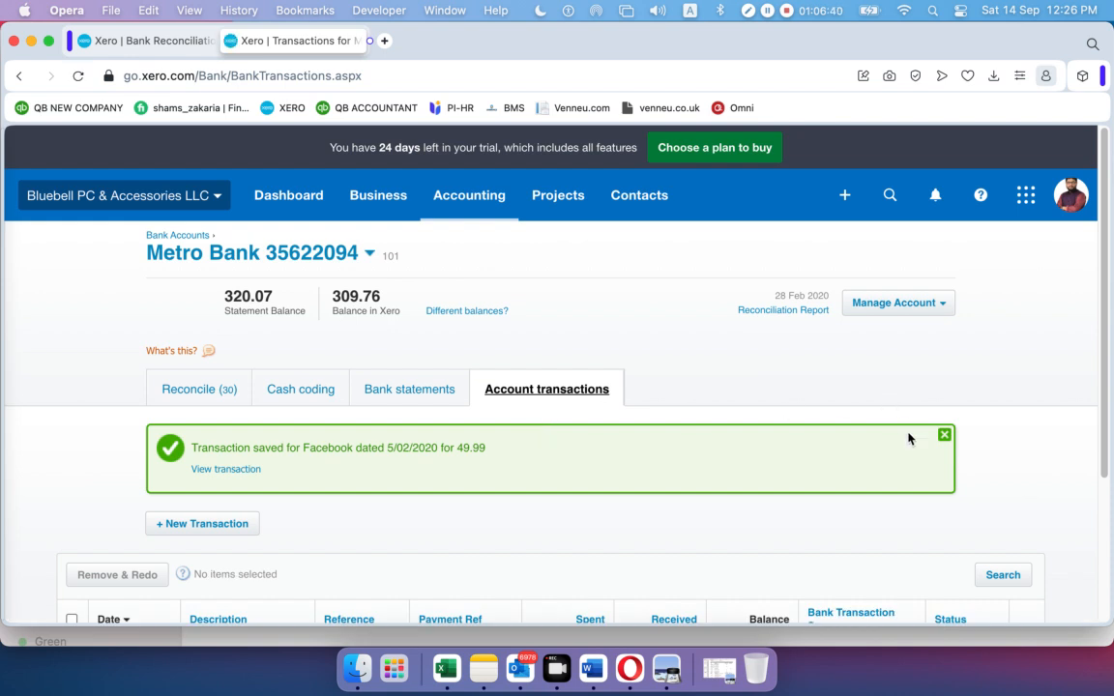
Dismiss the save confirmation and go to the Reconcile (30) tab
left_click(944, 434)
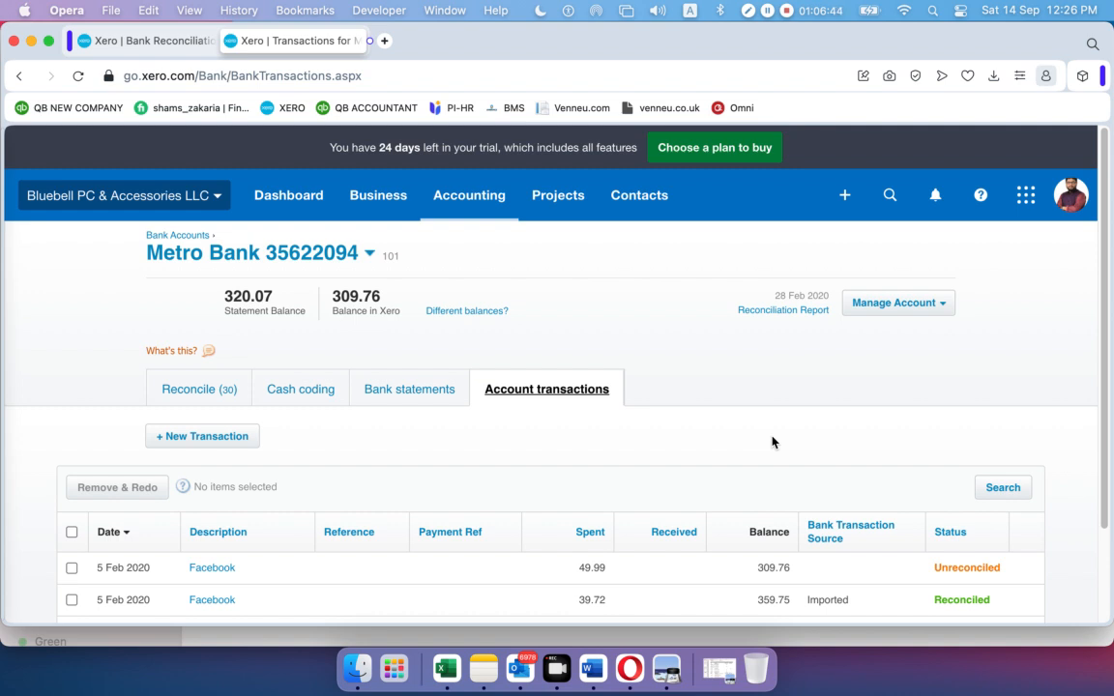
left_click(212, 392)
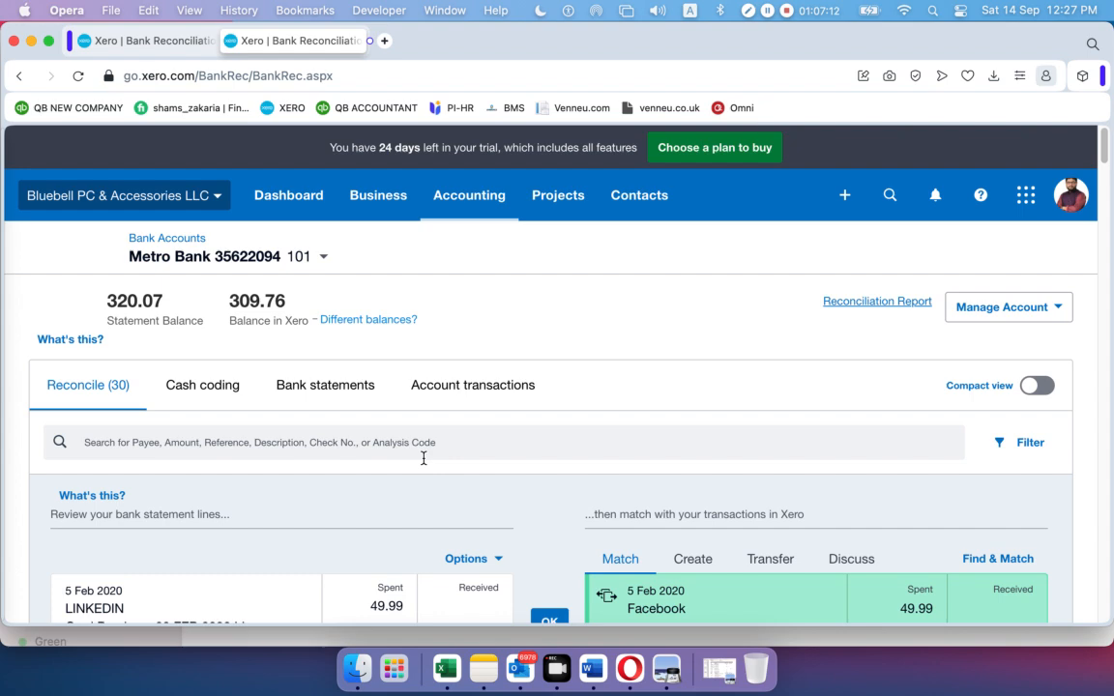
Accept the suggested Facebook payment match for the 5 Feb LINKEDIN 49.99 line
scroll(423, 459, "down", 5)
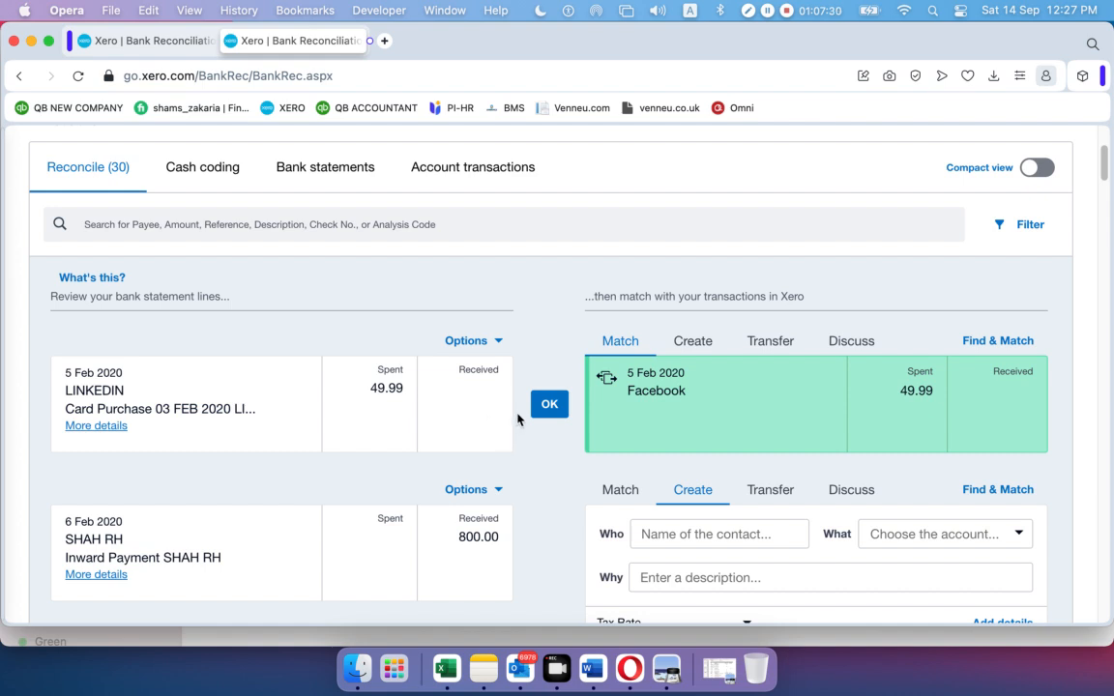
left_click(547, 410)
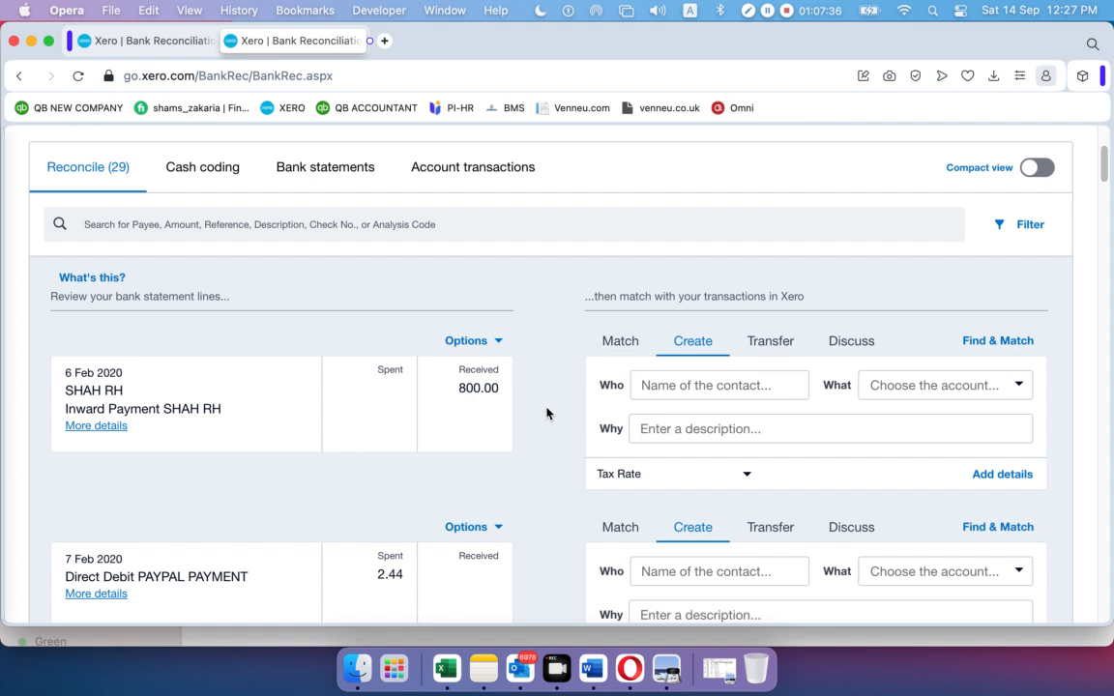
left_click(763, 389)
left_click(1018, 388)
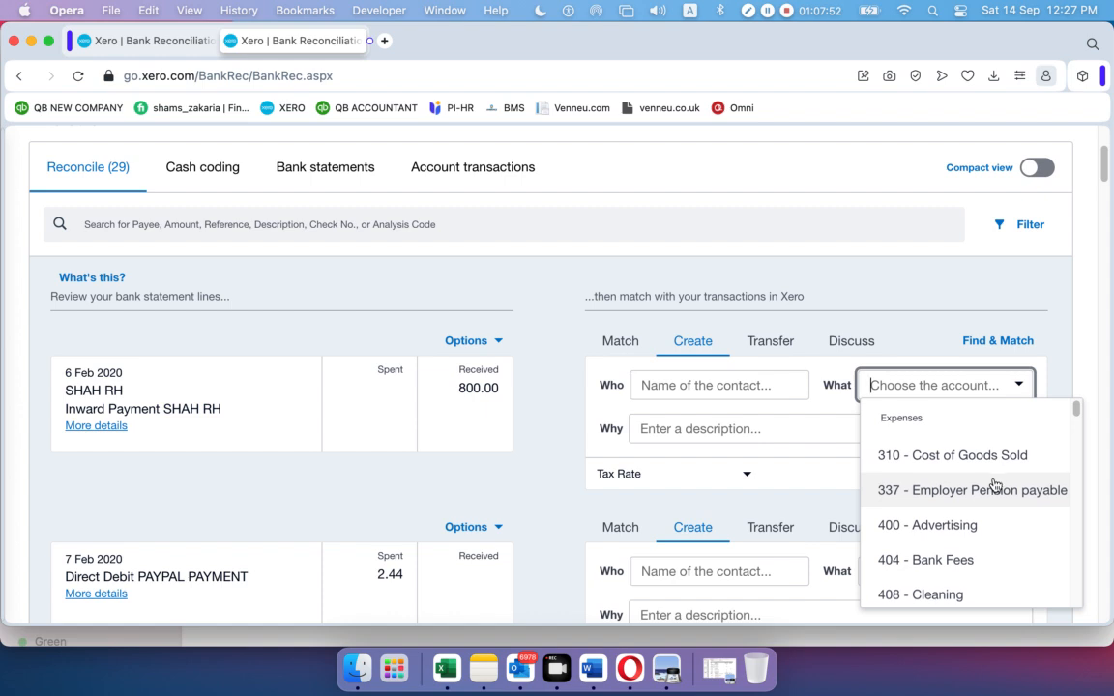
scroll(993, 485, "down", 2)
scroll(989, 487, "down", 10)
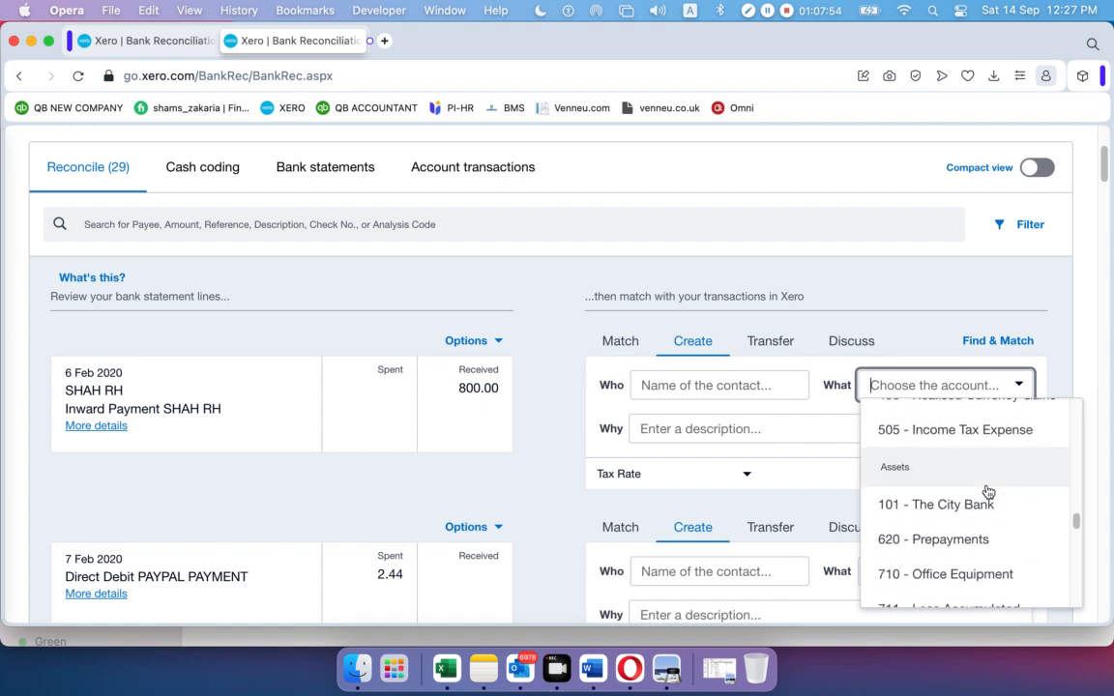
scroll(987, 492, "down", 5)
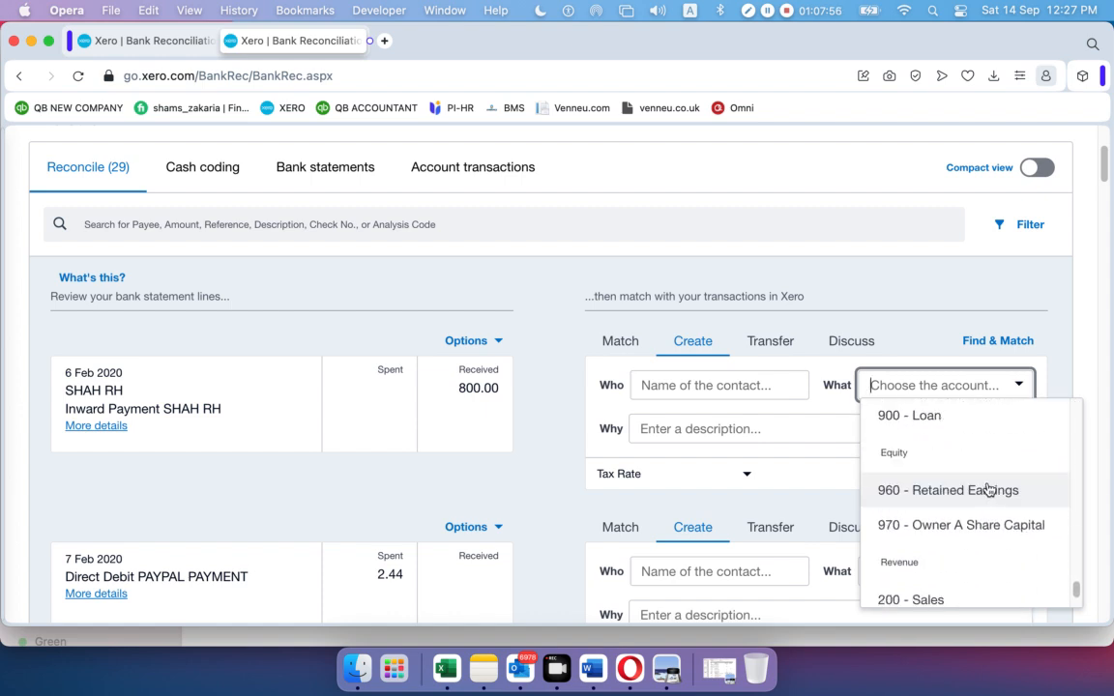
scroll(988, 490, "down", 2)
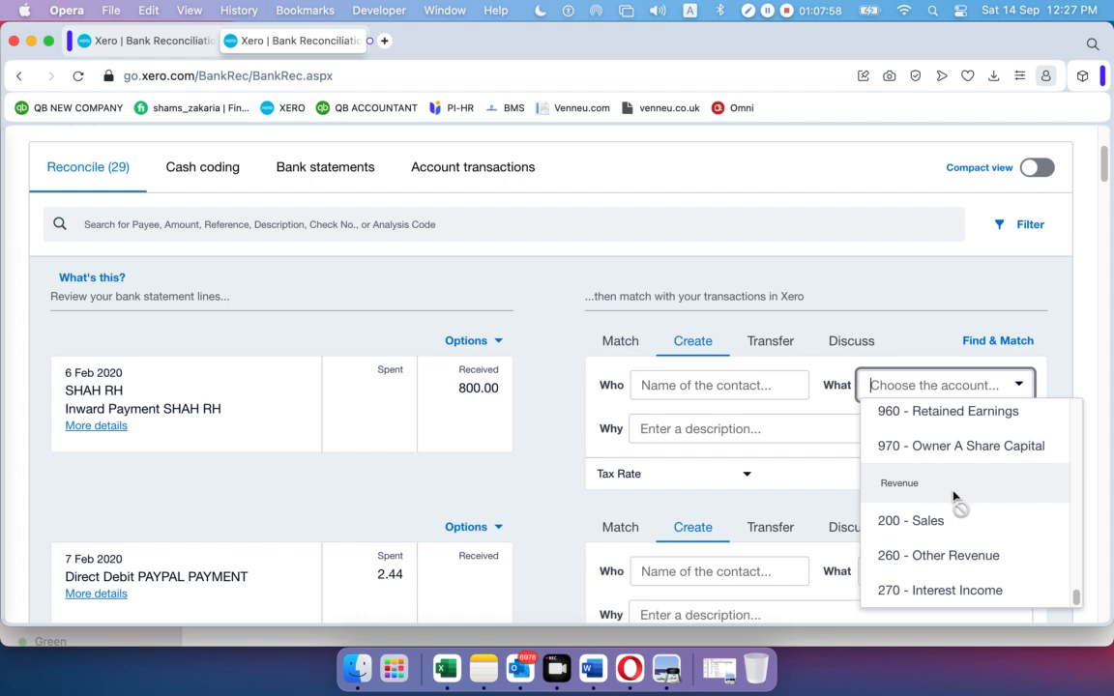
scroll(957, 494, "down", 1)
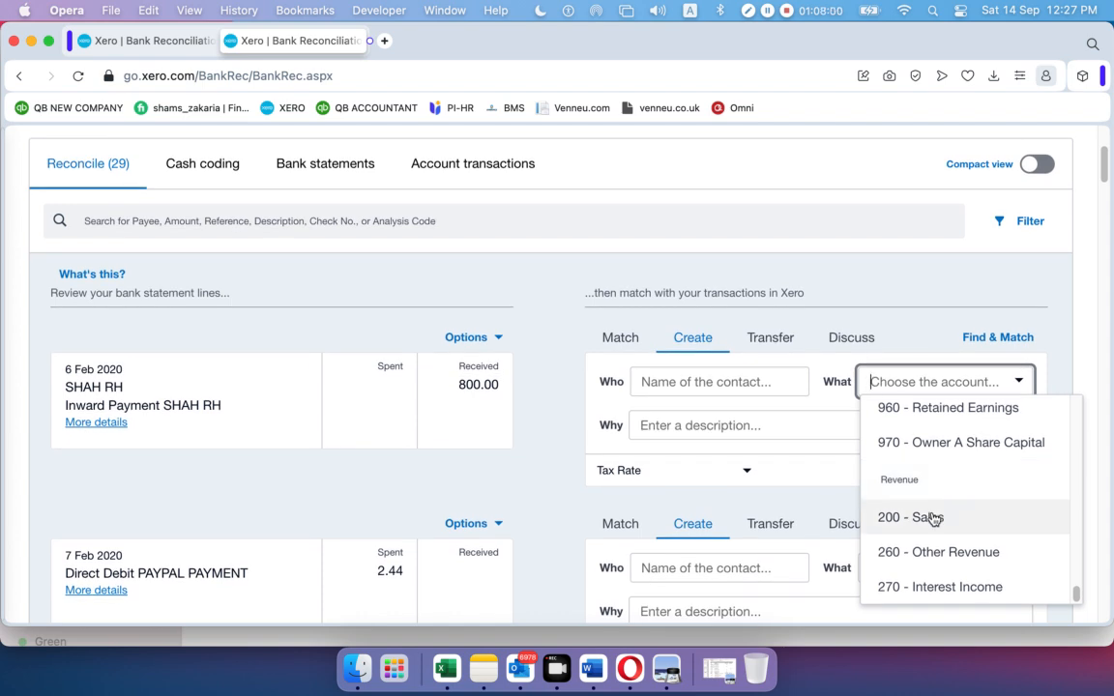
left_click(933, 519)
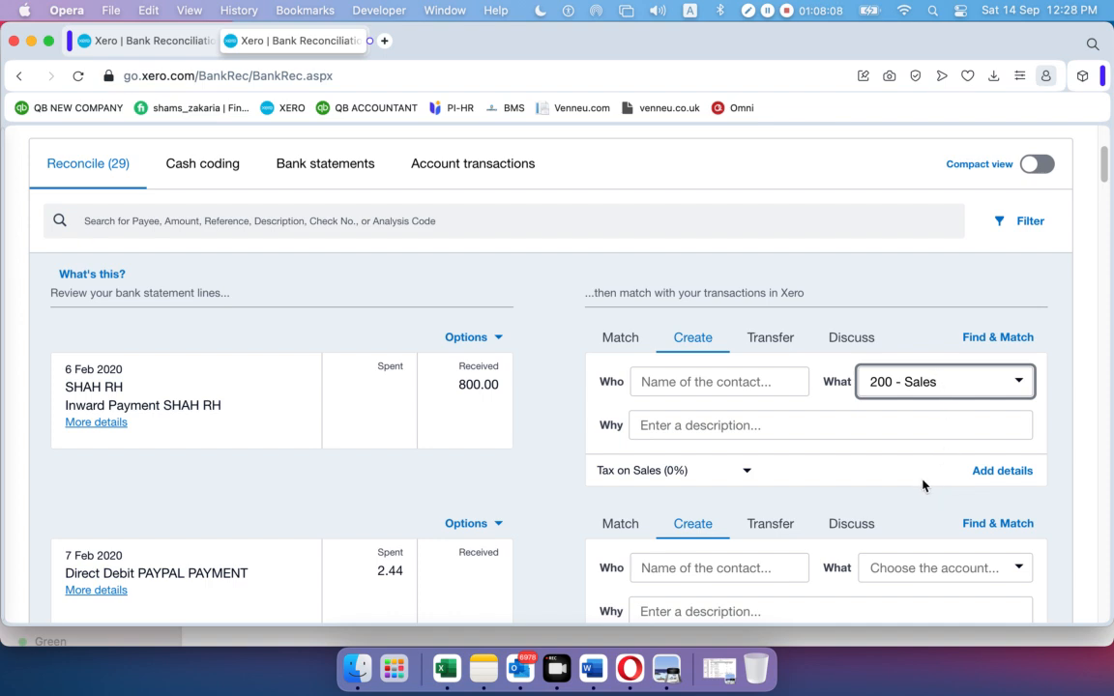
Open the full details for the 800.00 receipt and save the transaction
left_click(570, 466)
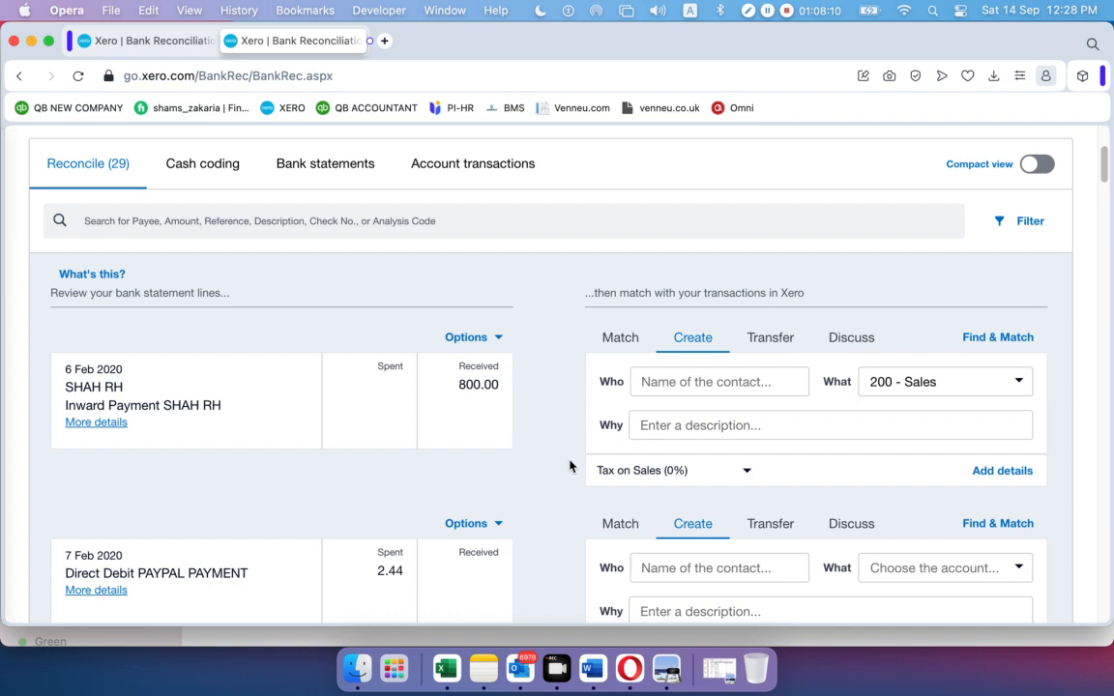
left_click(996, 471)
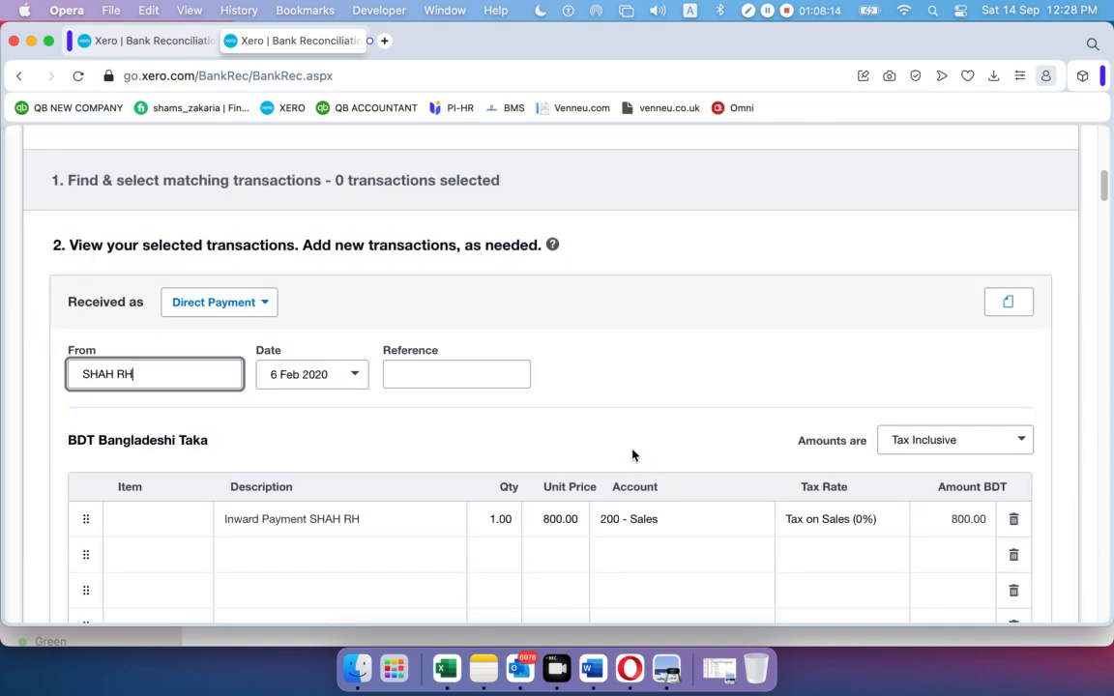
scroll(597, 422, "down", 5)
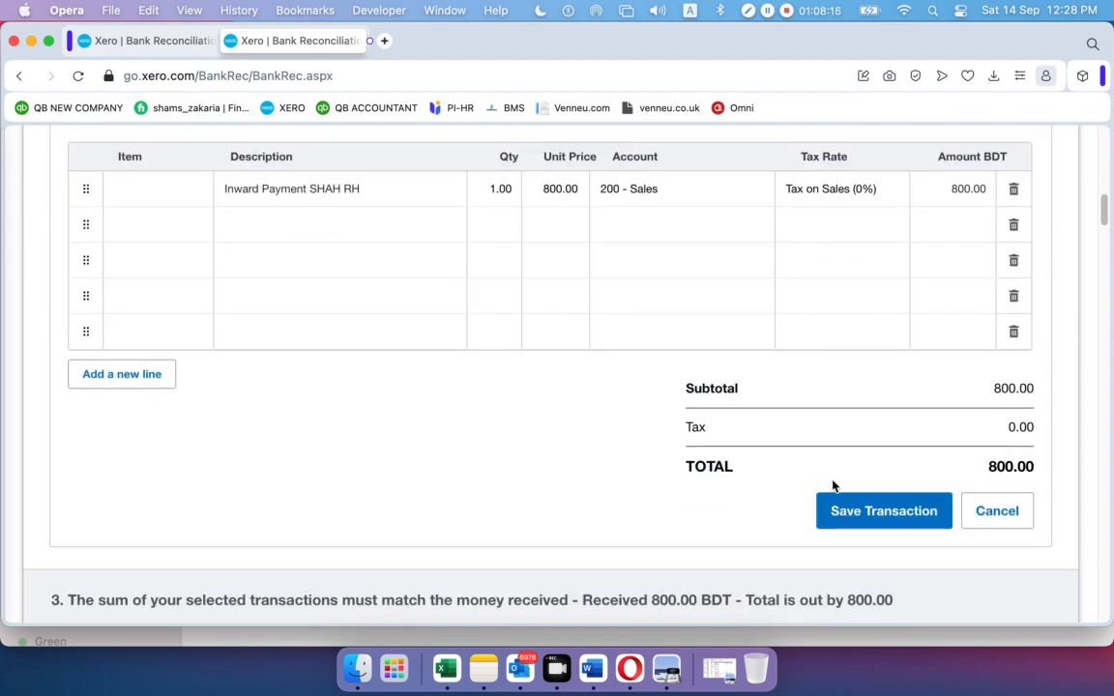
left_click(870, 517)
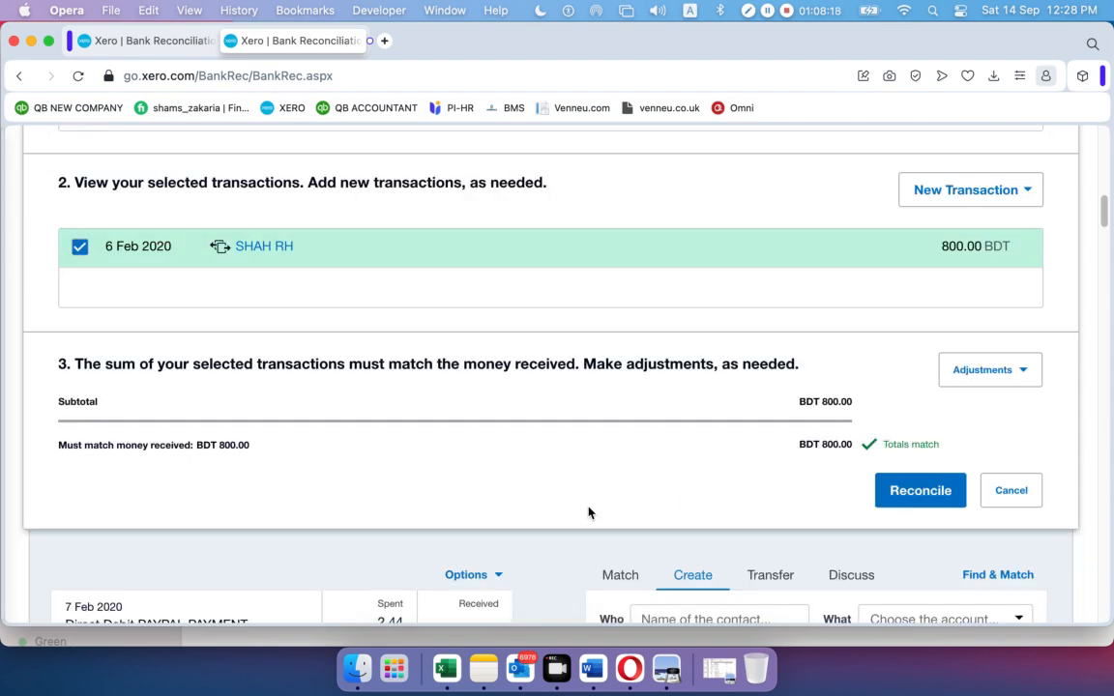
scroll(721, 470, "down", 5)
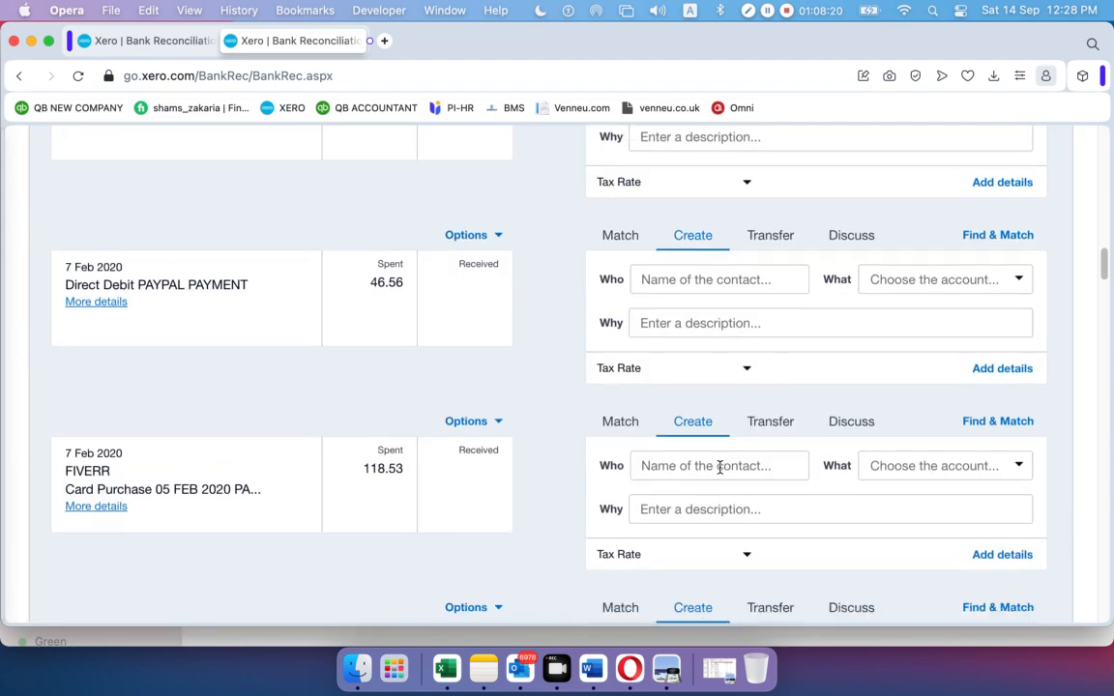
scroll(719, 467, "up", 4)
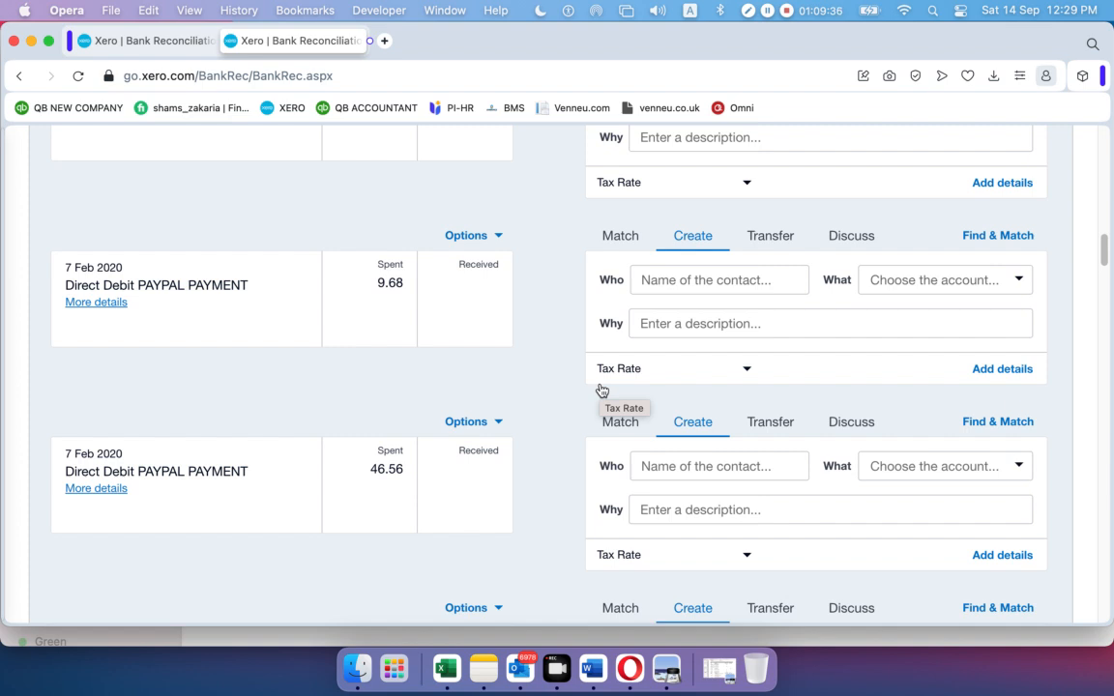
Reconcile the 6 Feb 800.00 receipt, then check the next PAYPAL line's 2.44 amount
scroll(543, 385, "up", 15)
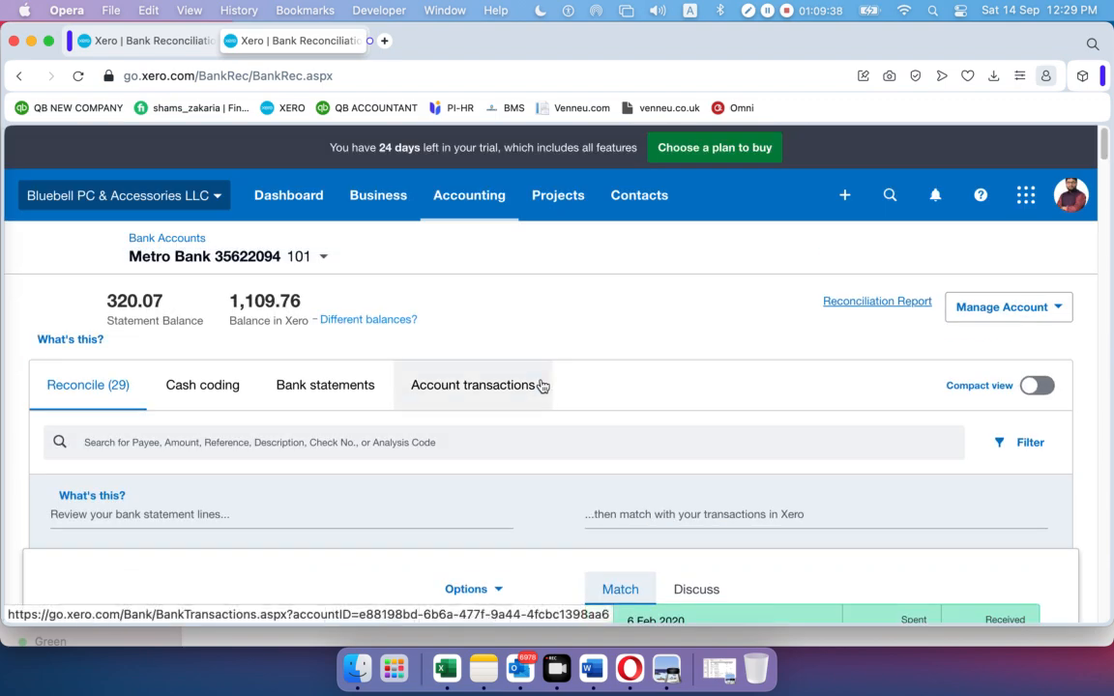
scroll(544, 383, "down", 2)
scroll(544, 382, "down", 10)
scroll(547, 378, "up", 7)
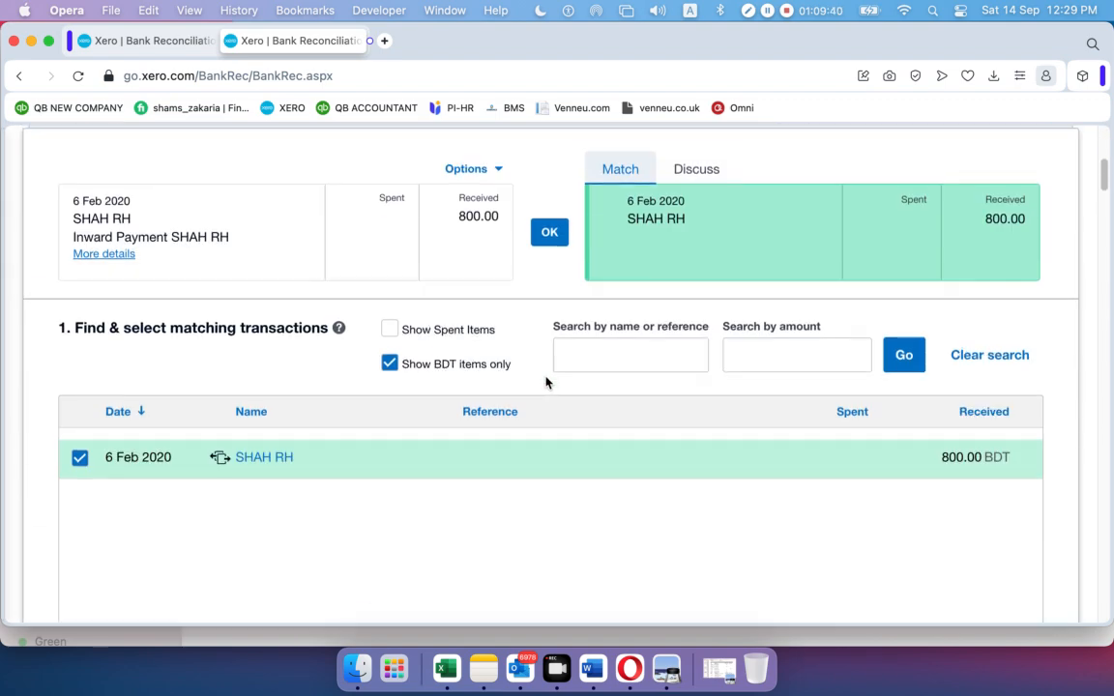
scroll(547, 379, "up", 1)
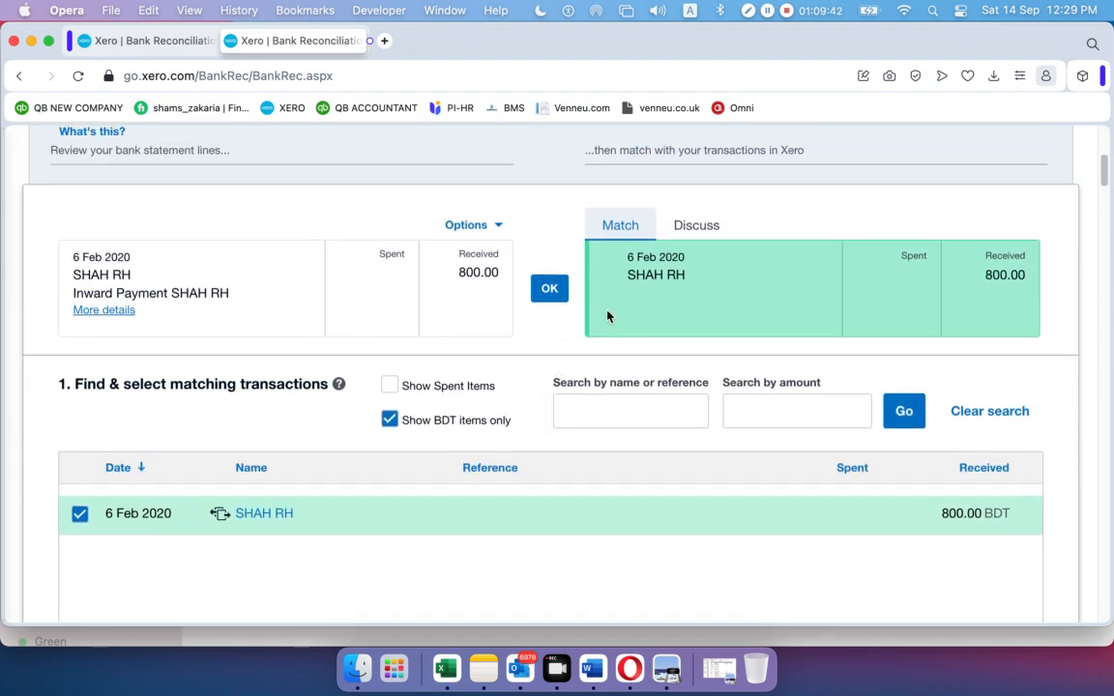
left_click(547, 288)
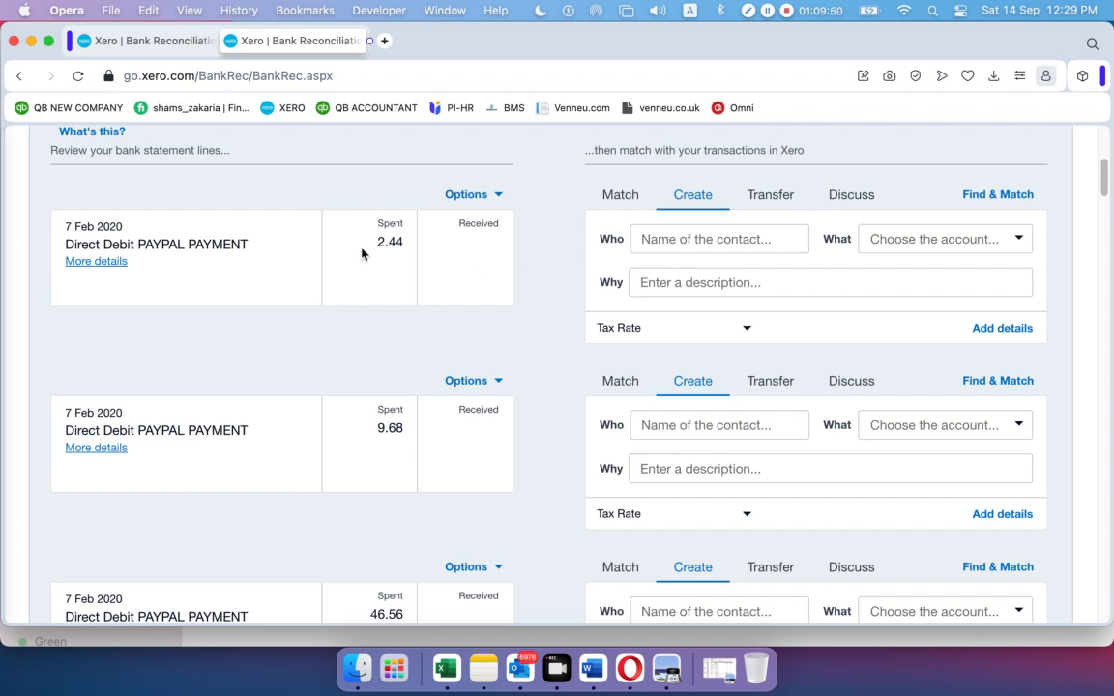
left_click_drag(376, 250, 415, 246)
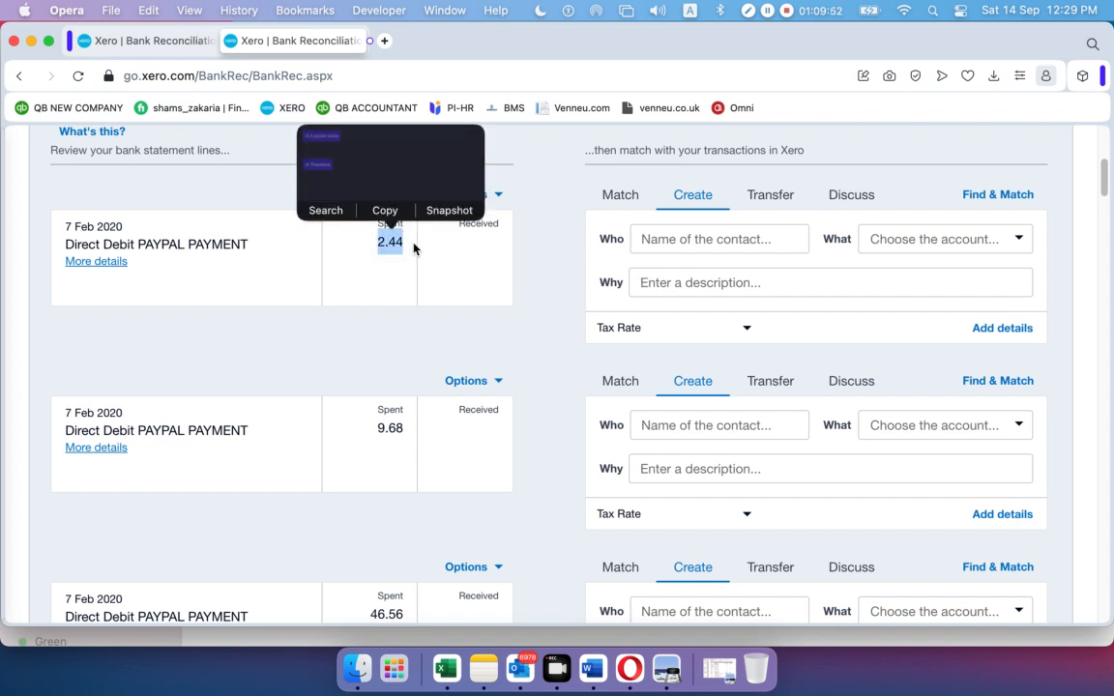
left_click(527, 268)
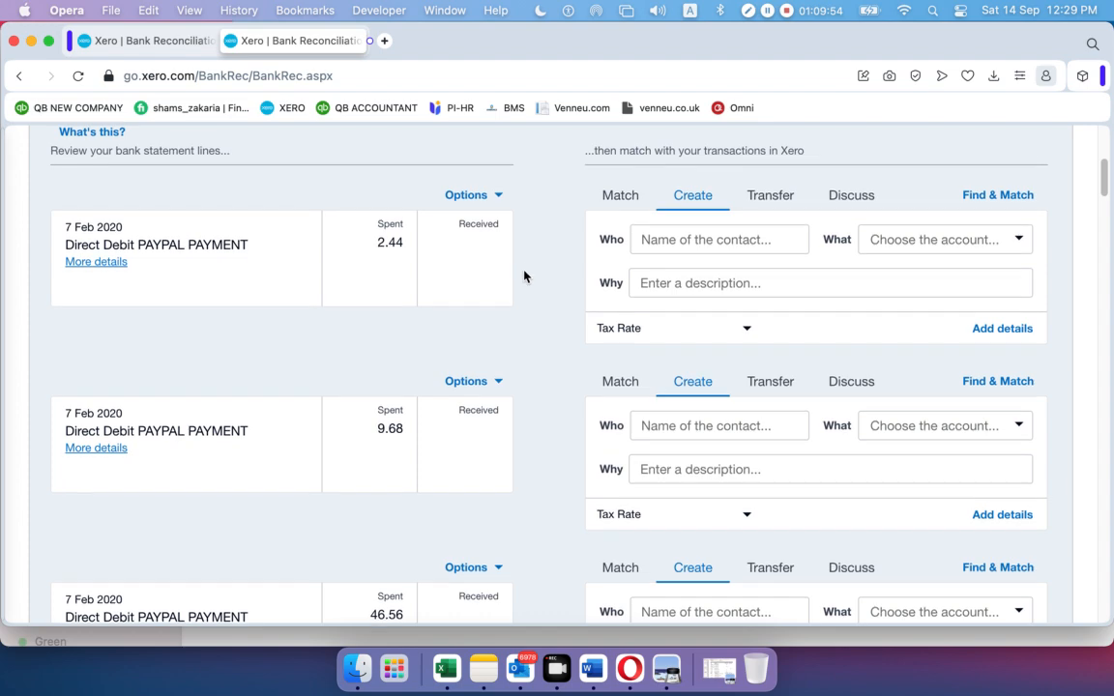
scroll(524, 271, "up", 5)
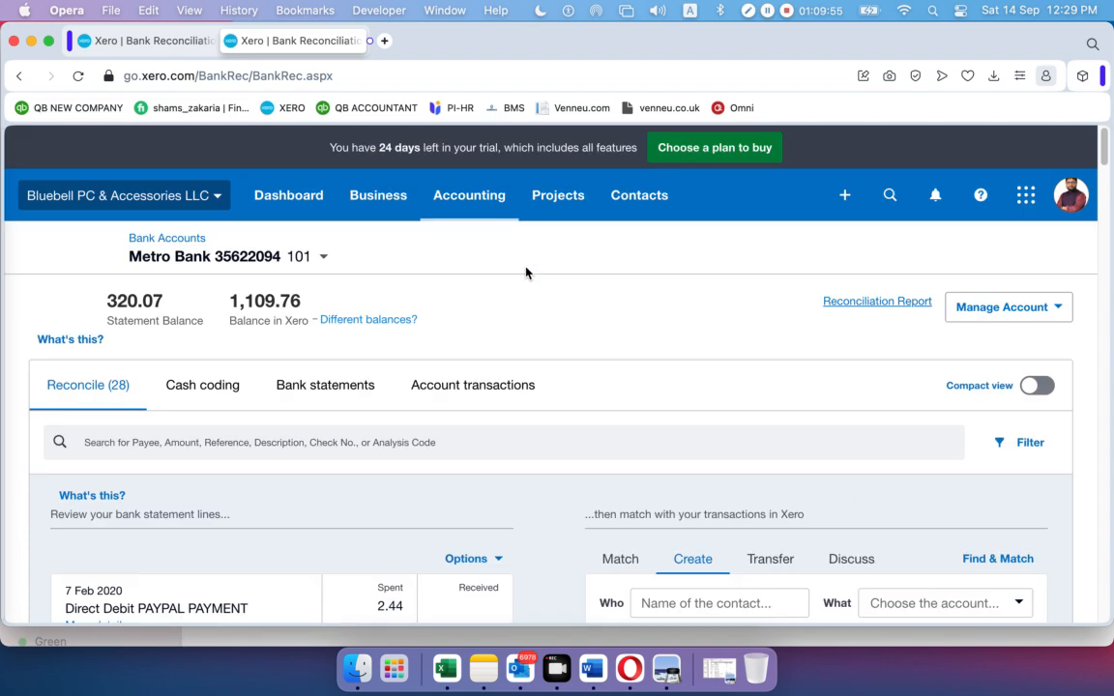
From All contacts, add a new contact with the person's full name and save it
left_click(629, 203)
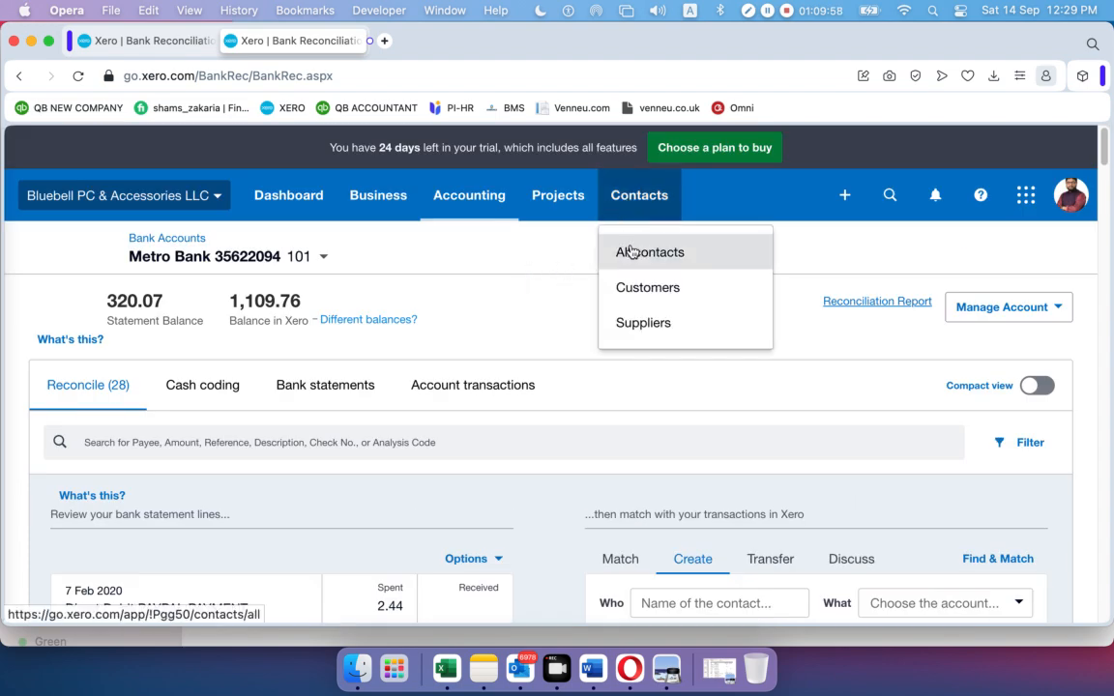
left_click(630, 251)
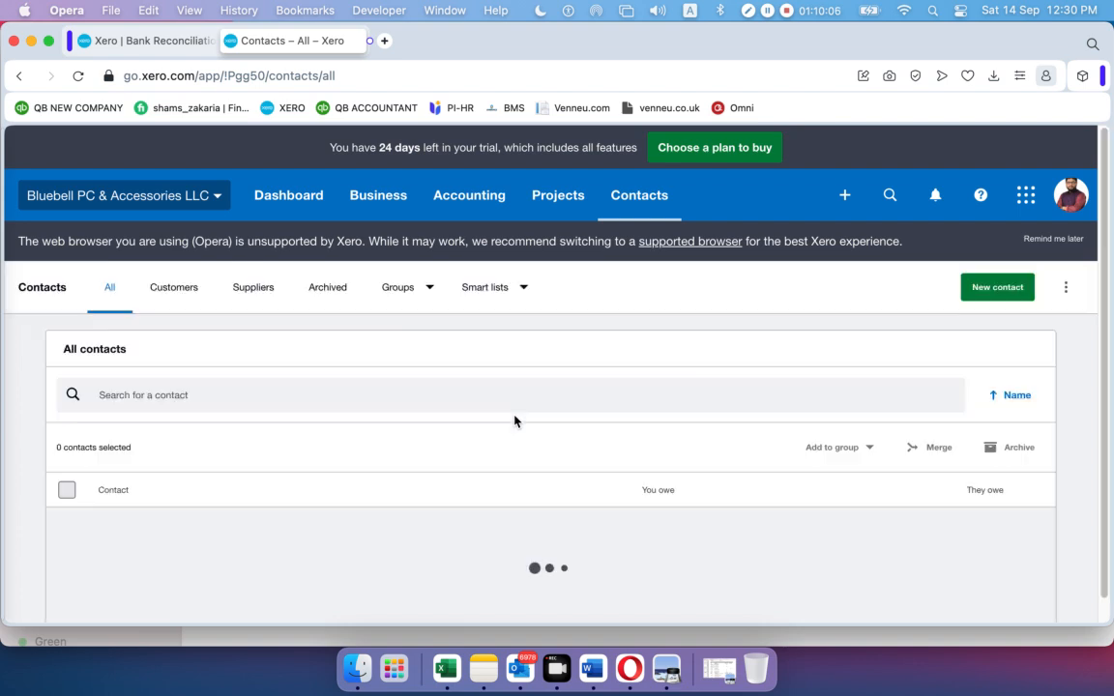
left_click(992, 291)
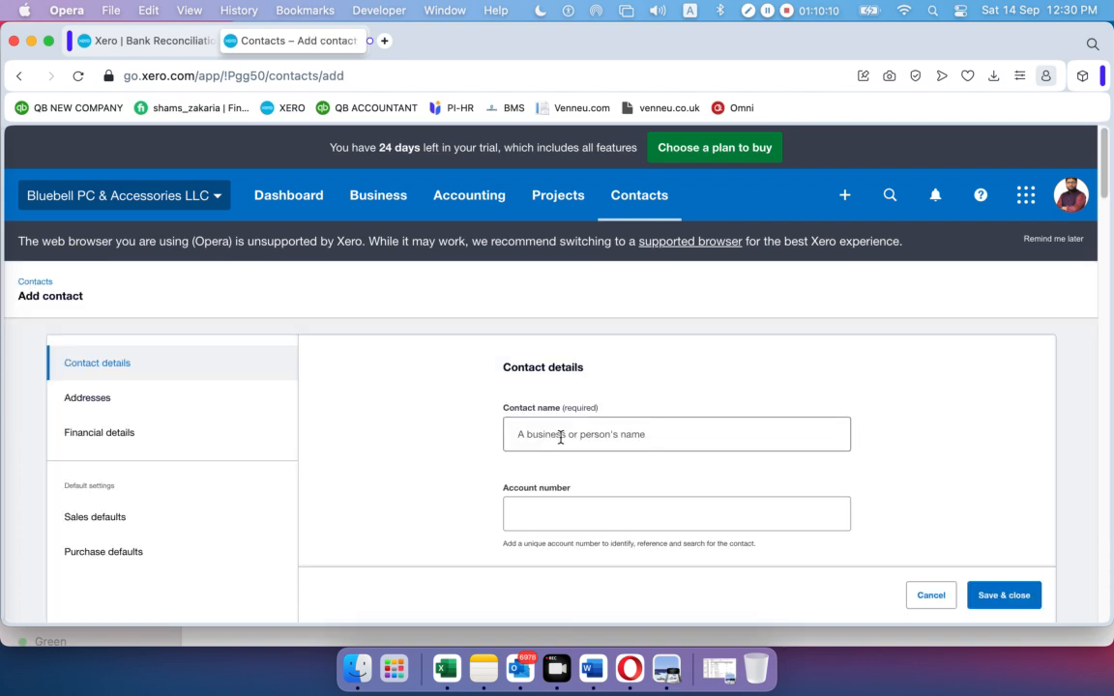
left_click(558, 436)
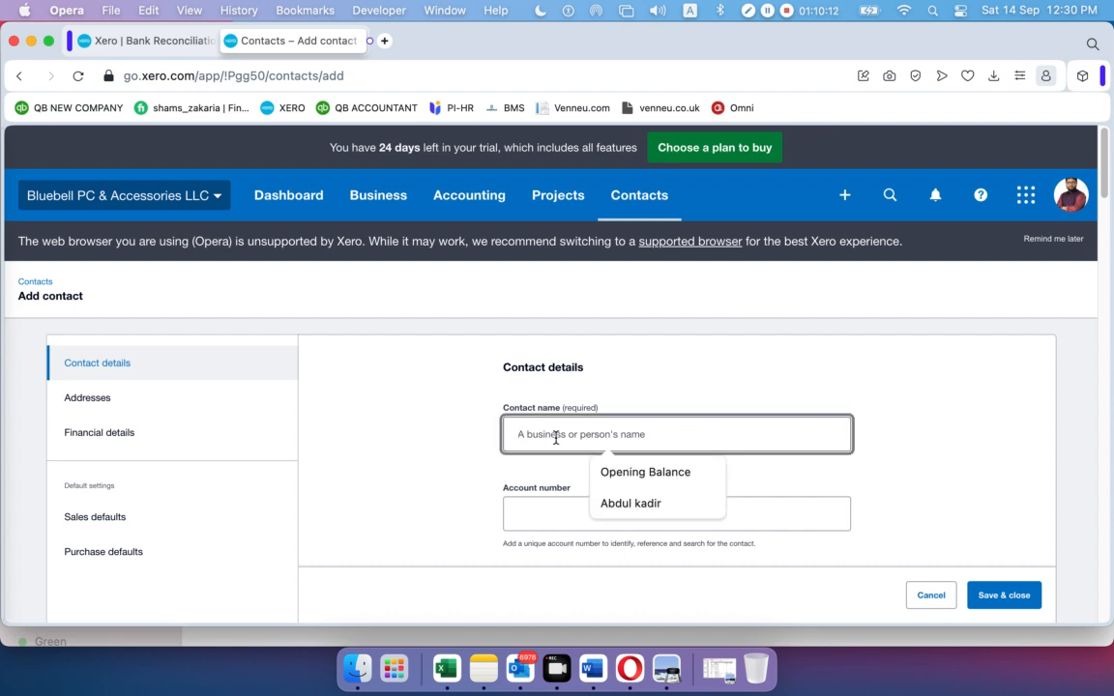
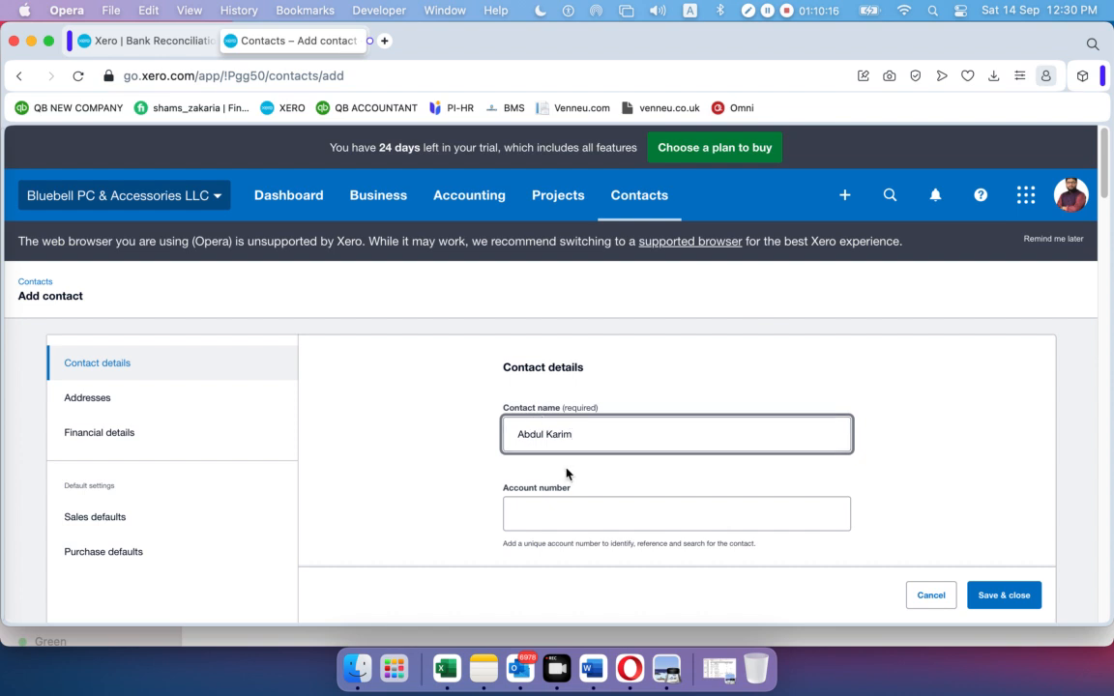
left_click(567, 514)
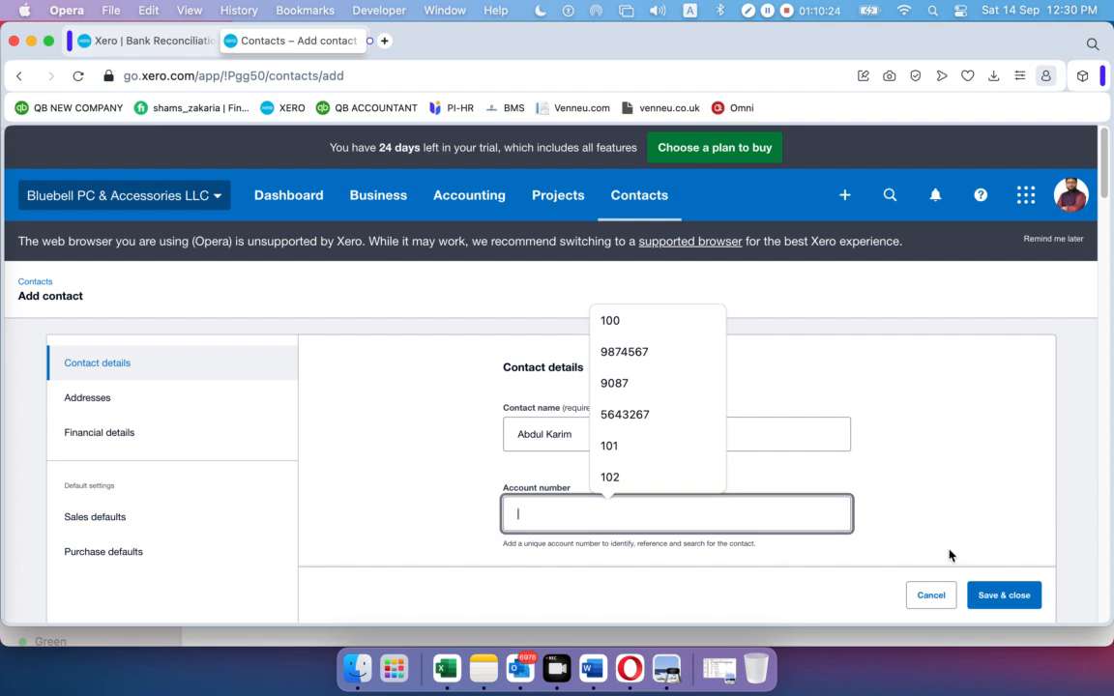
left_click(1017, 590)
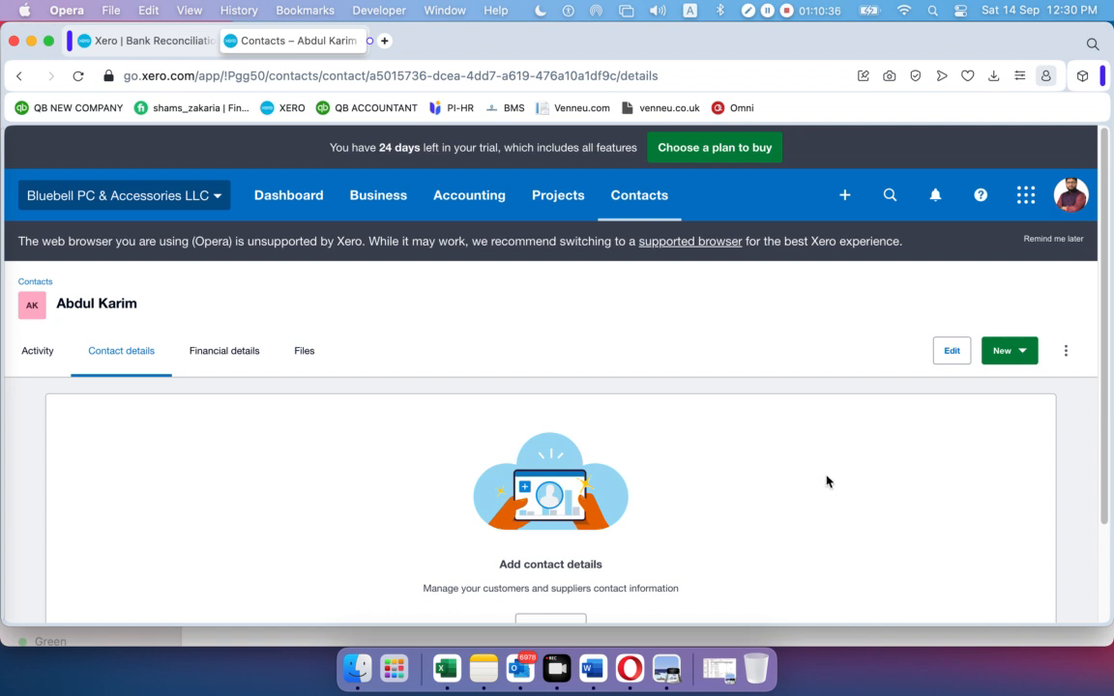
Go to the Purchases overview page from the Business menu
left_click(846, 198)
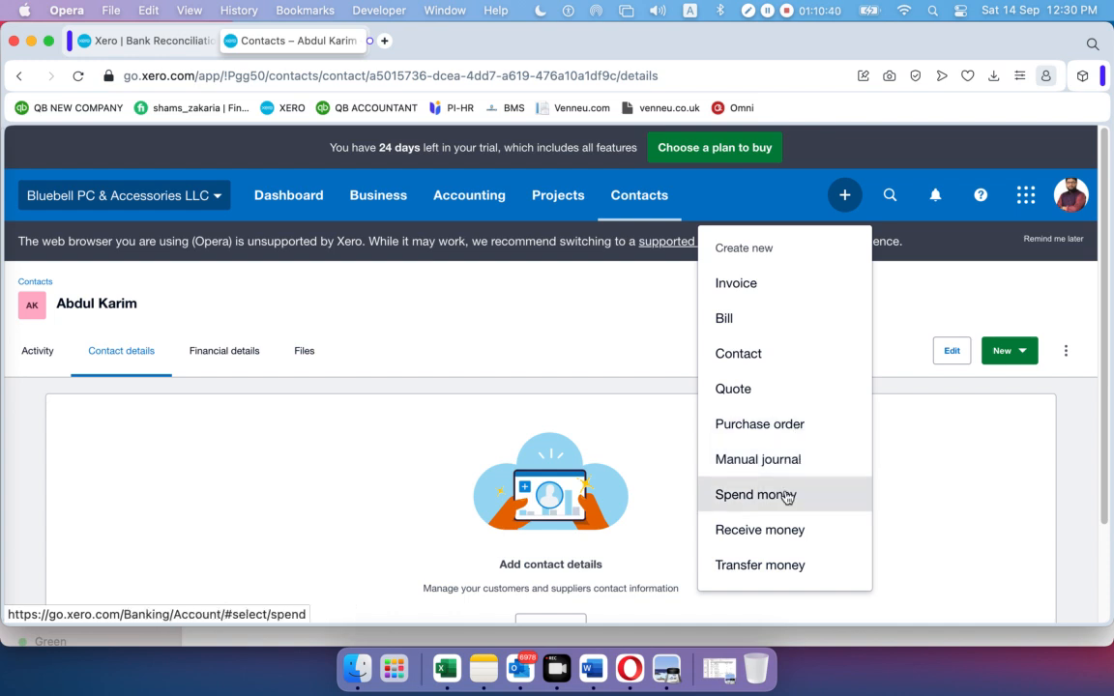
left_click(653, 316)
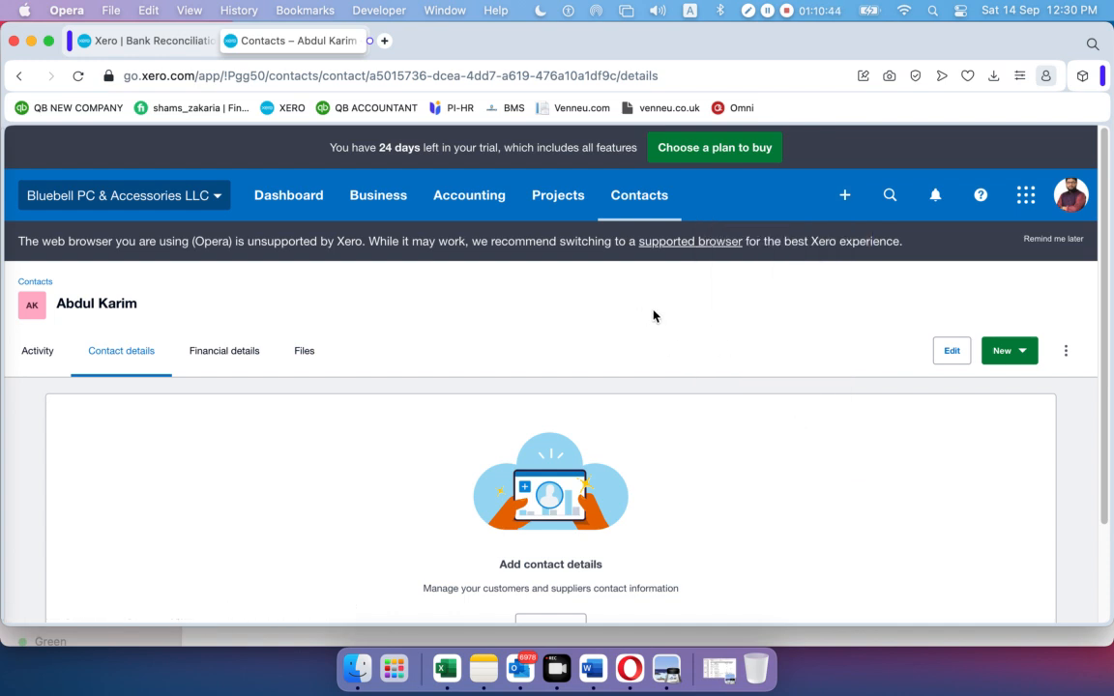
left_click(372, 197)
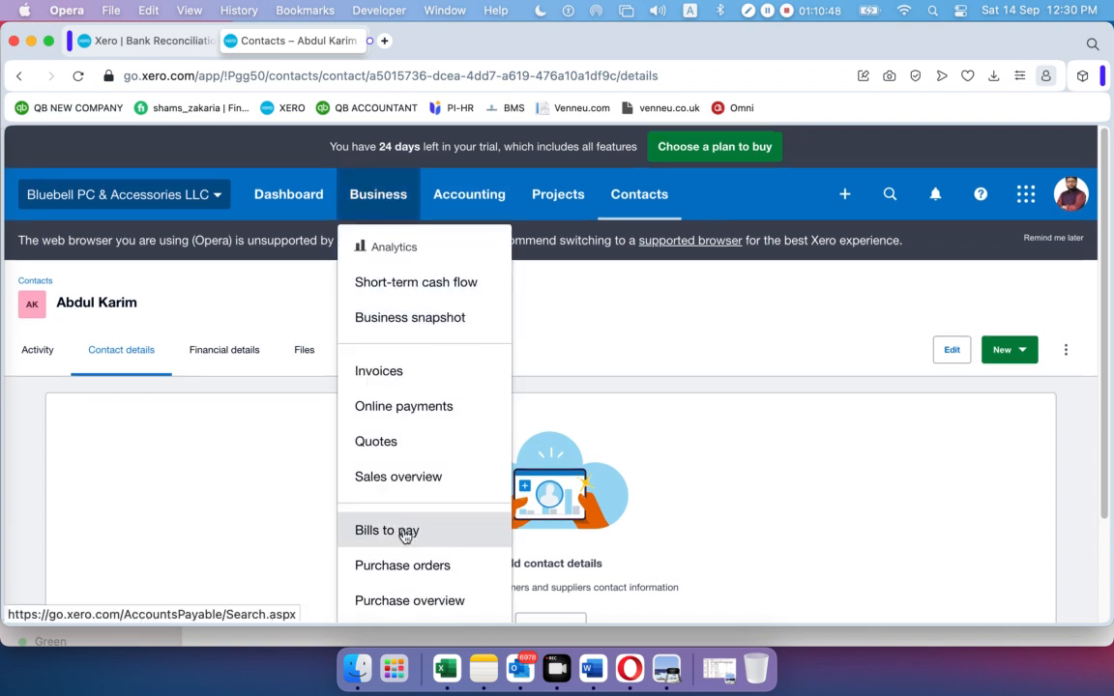
scroll(408, 531, "down", 1)
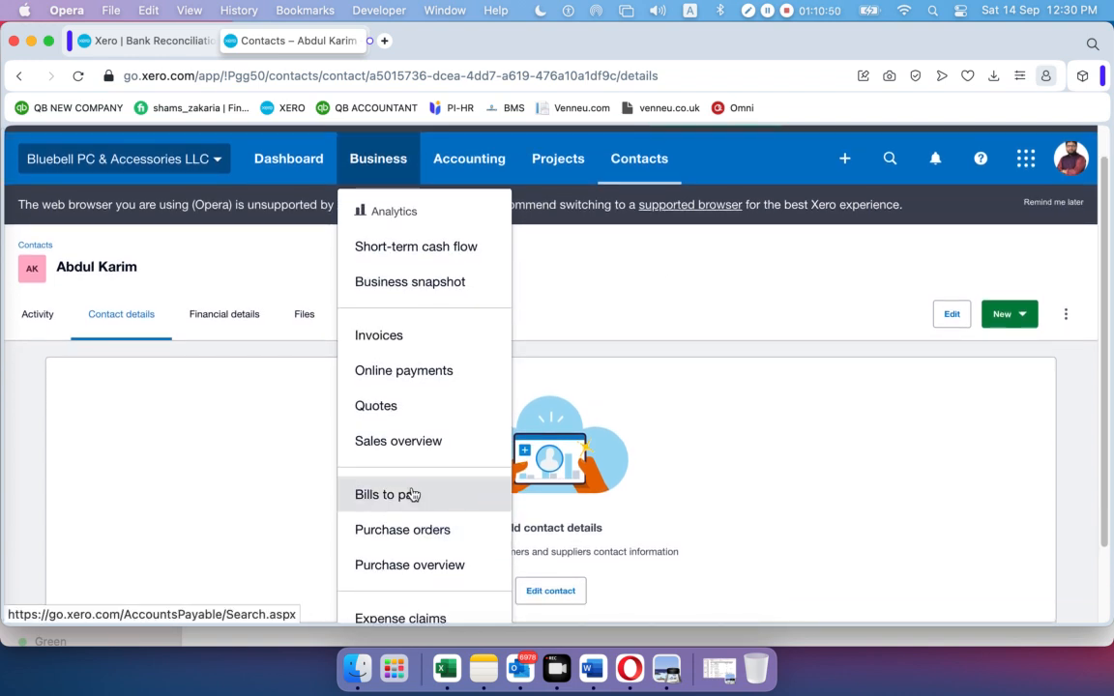
left_click(398, 565)
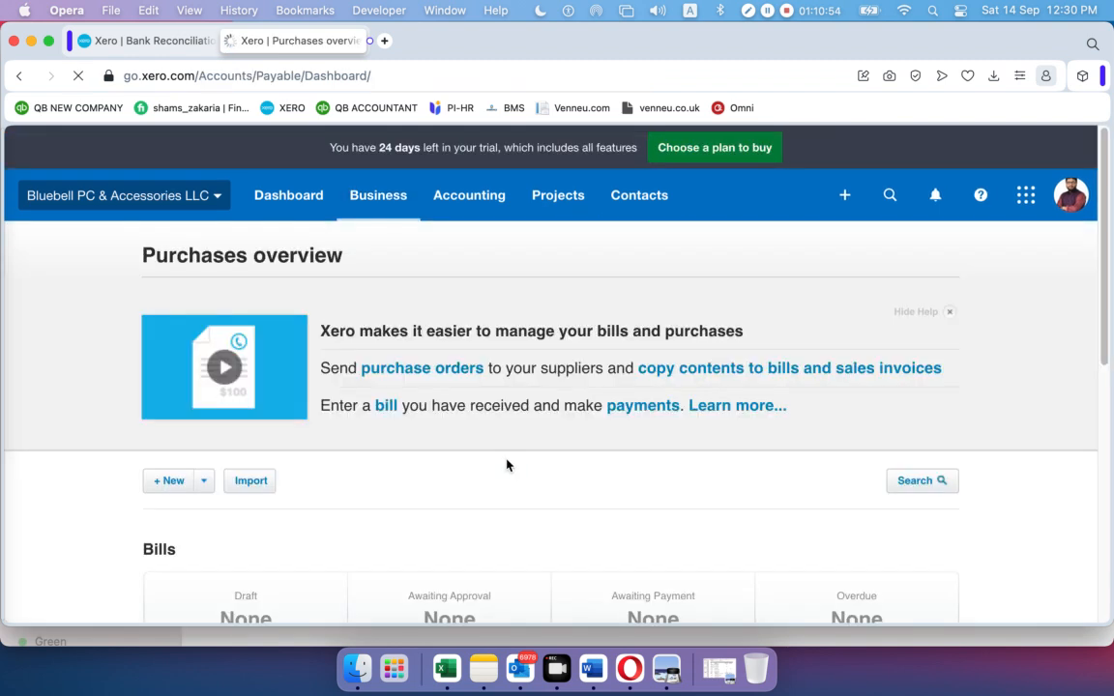
scroll(480, 443, "down", 5)
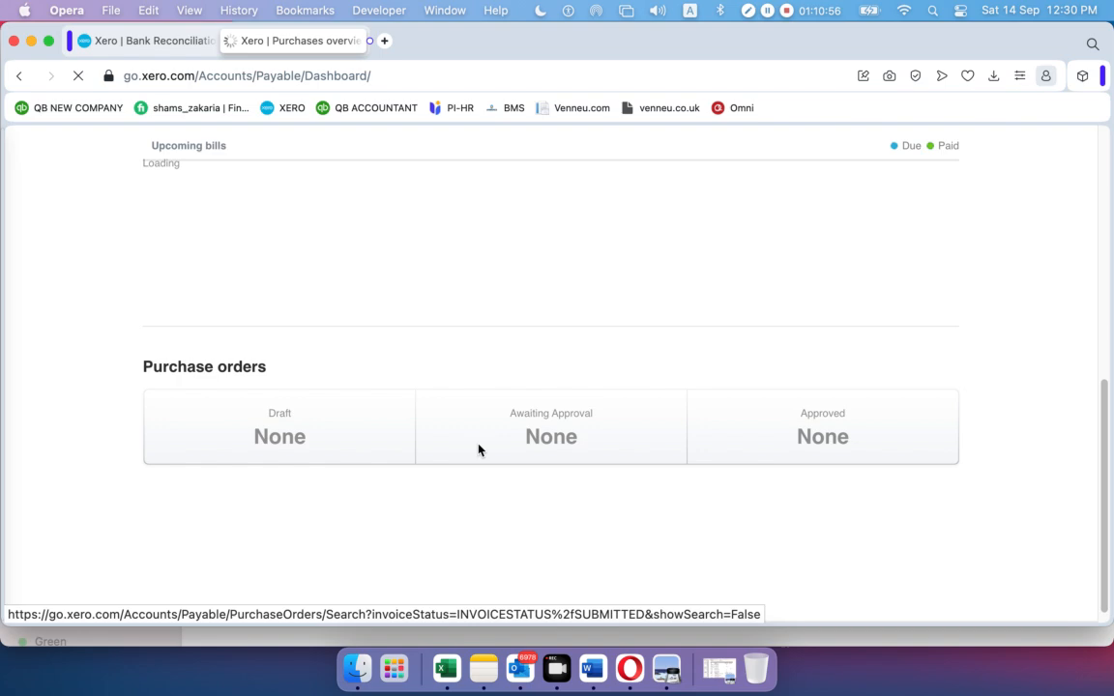
scroll(478, 446, "up", 5)
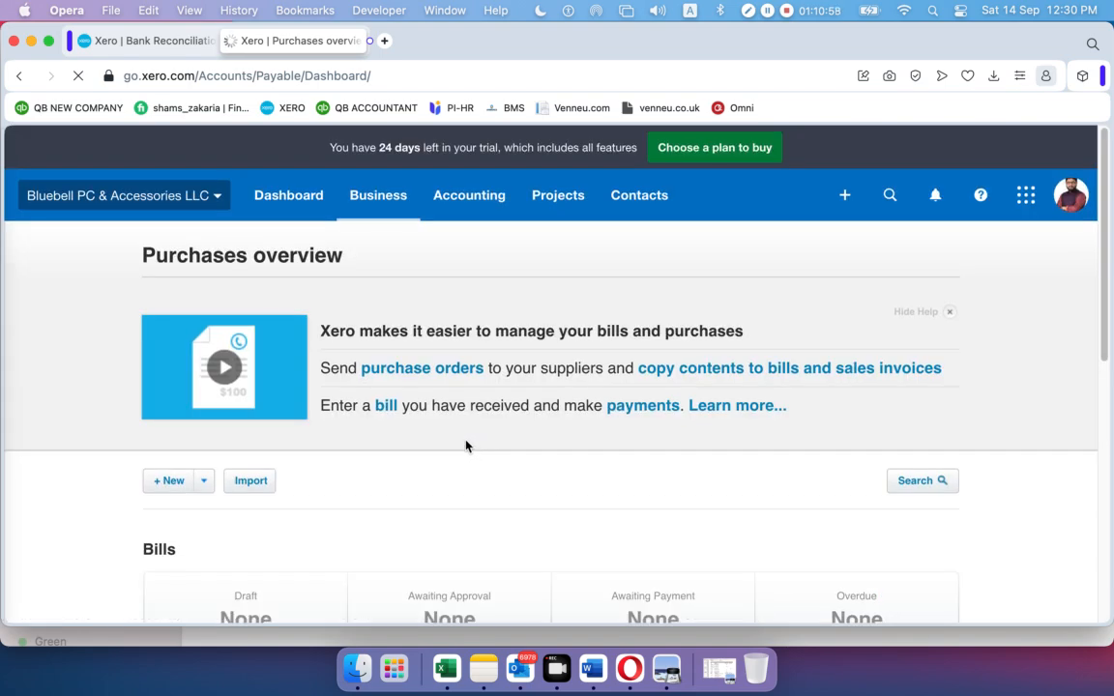
Start a blank new bill from the Bills to pay list
left_click(378, 199)
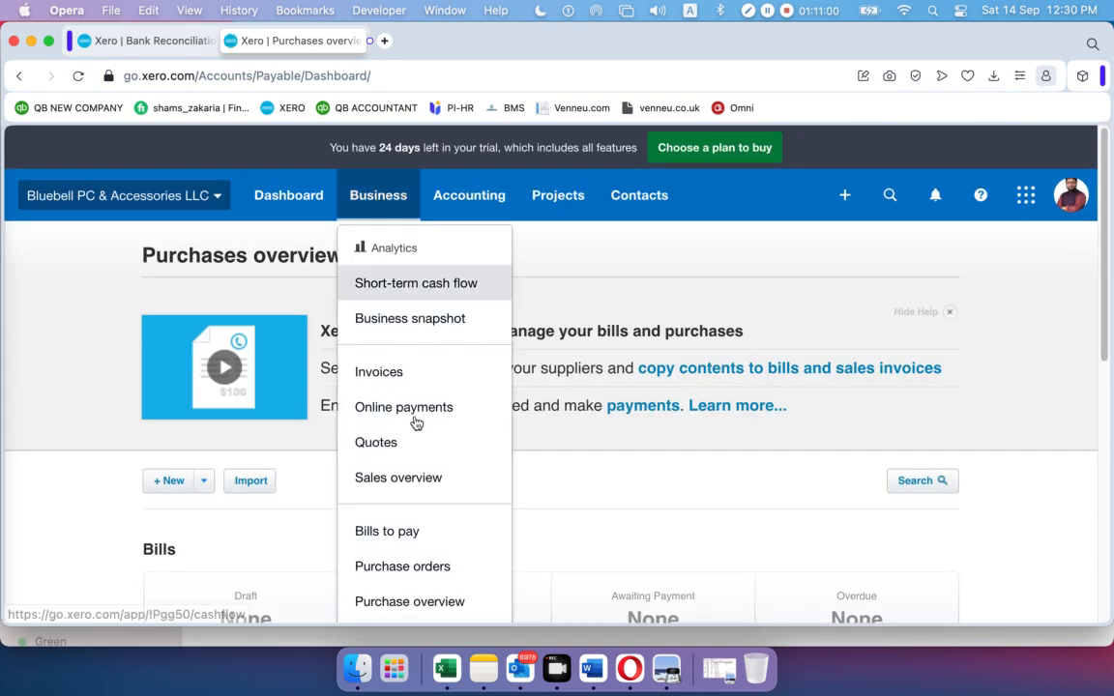
scroll(418, 449, "down", 3)
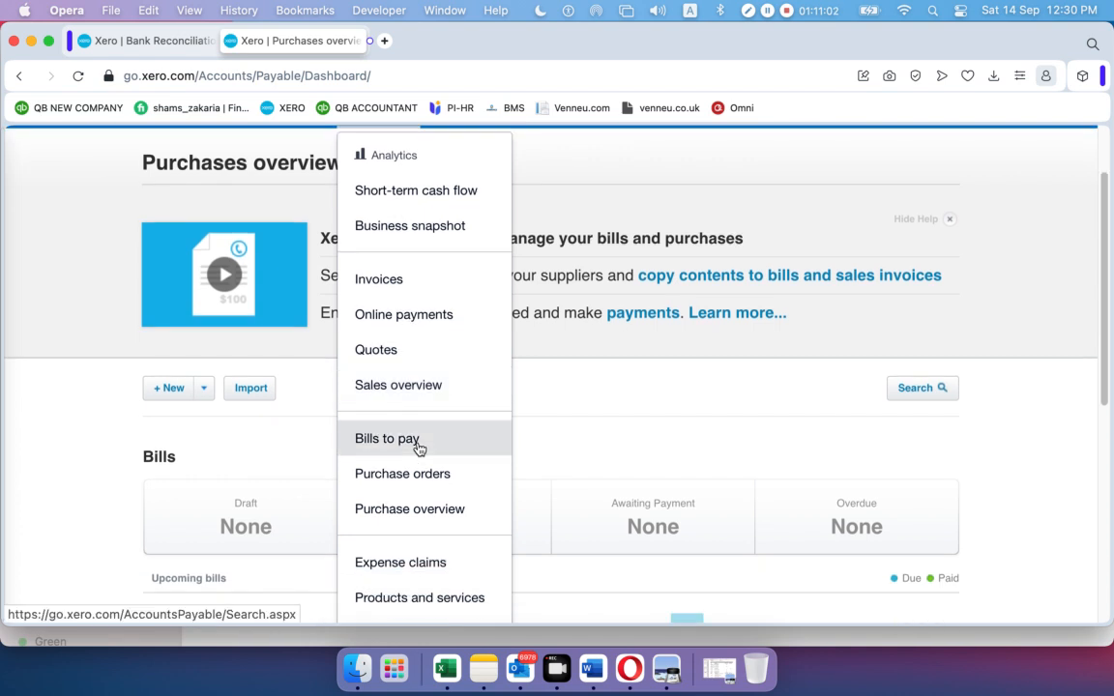
scroll(419, 449, "down", 1)
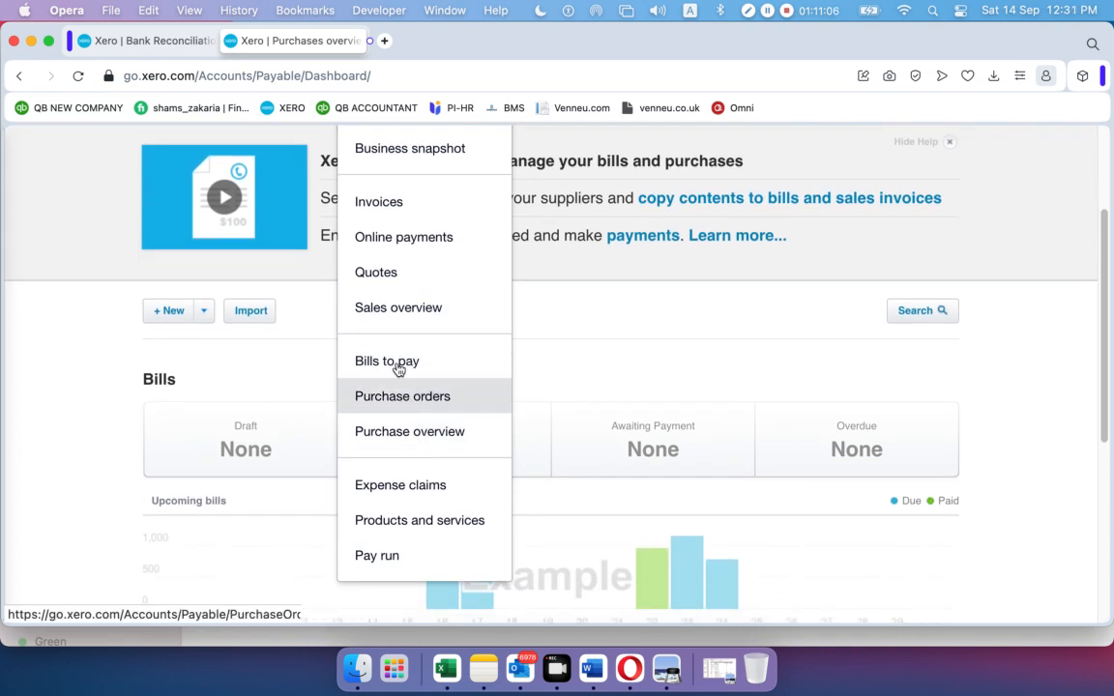
left_click(398, 365)
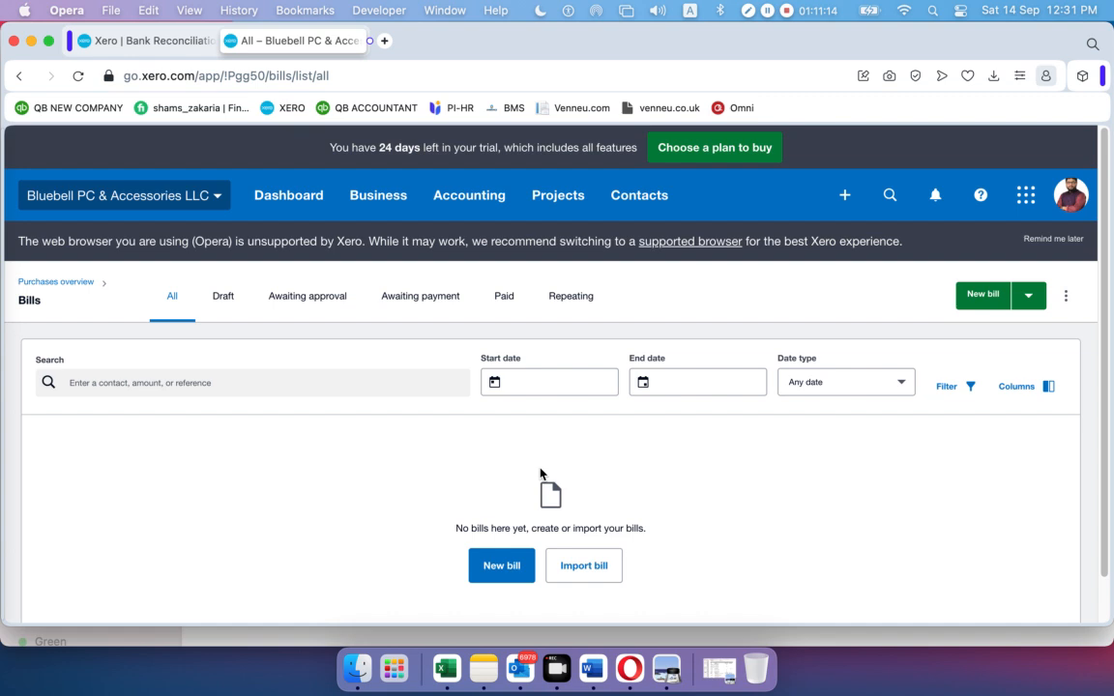
left_click(497, 564)
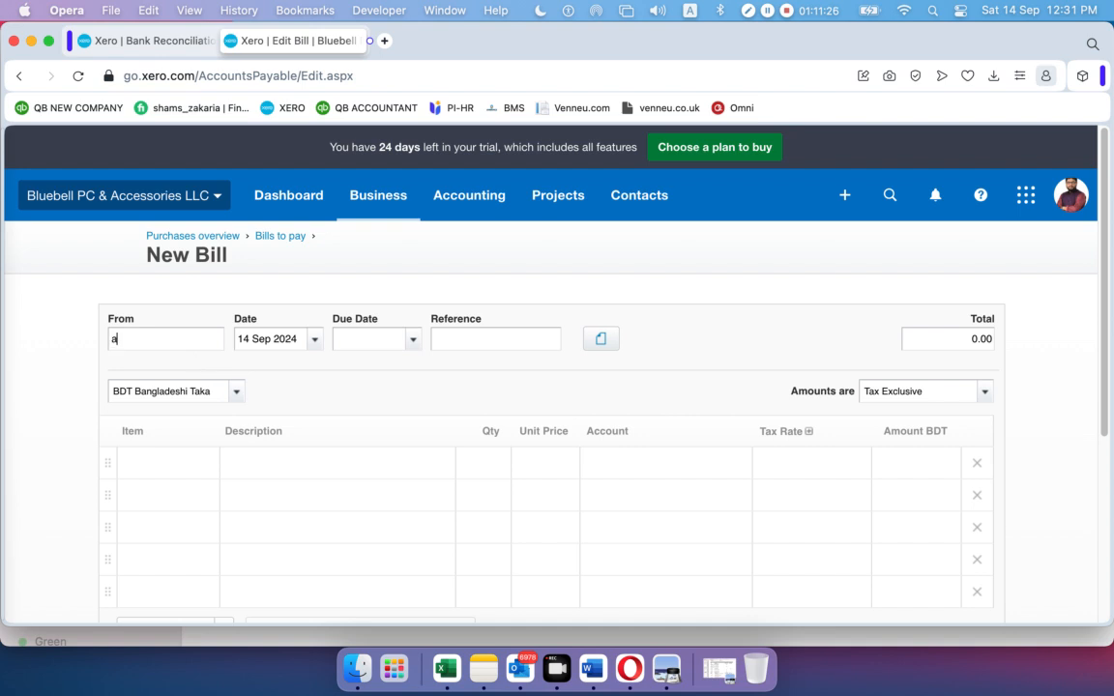
Set the bill's supplier to the new contact and its date to 7 Feb 2020
type("bc")
type("u")
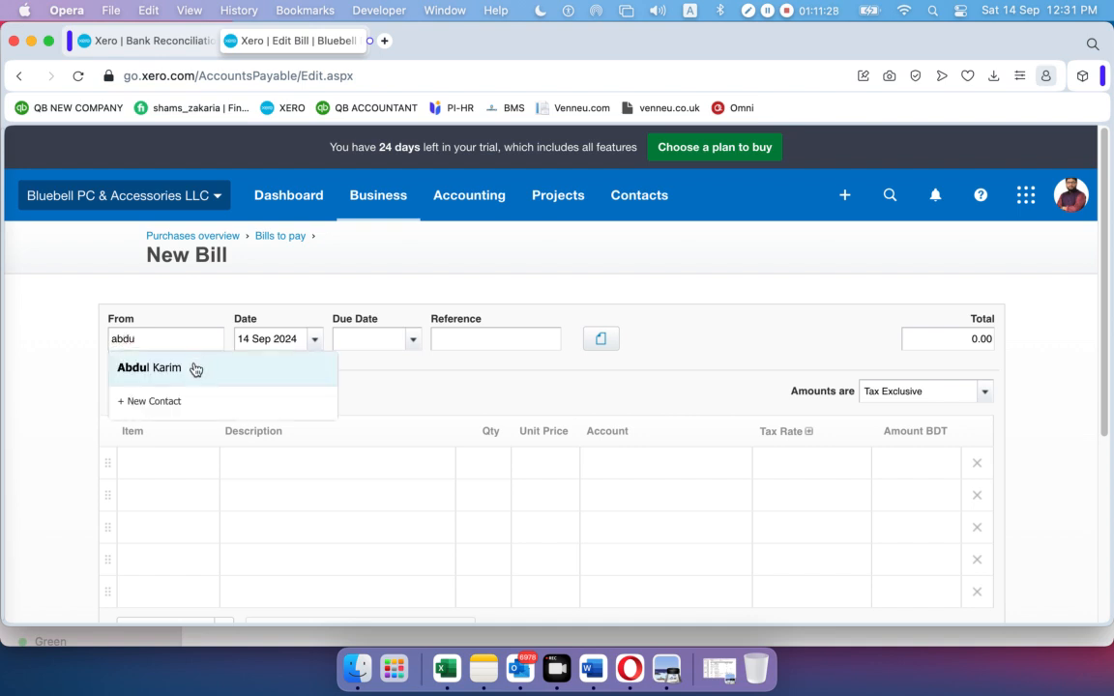
left_click(196, 364)
left_click(314, 346)
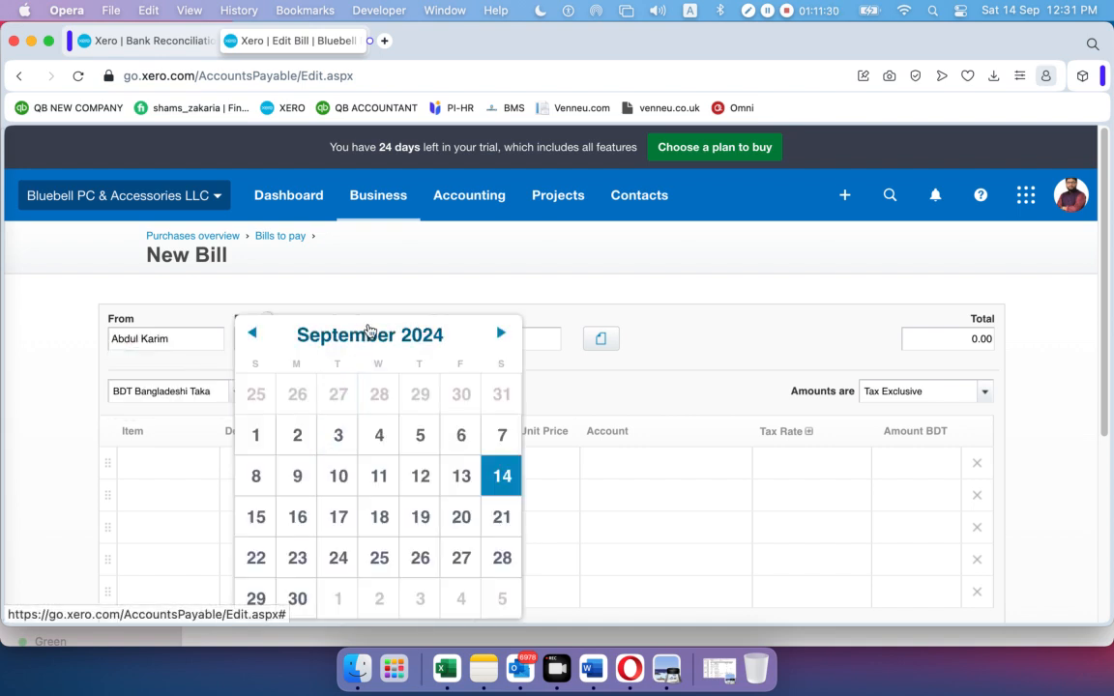
left_click(369, 334)
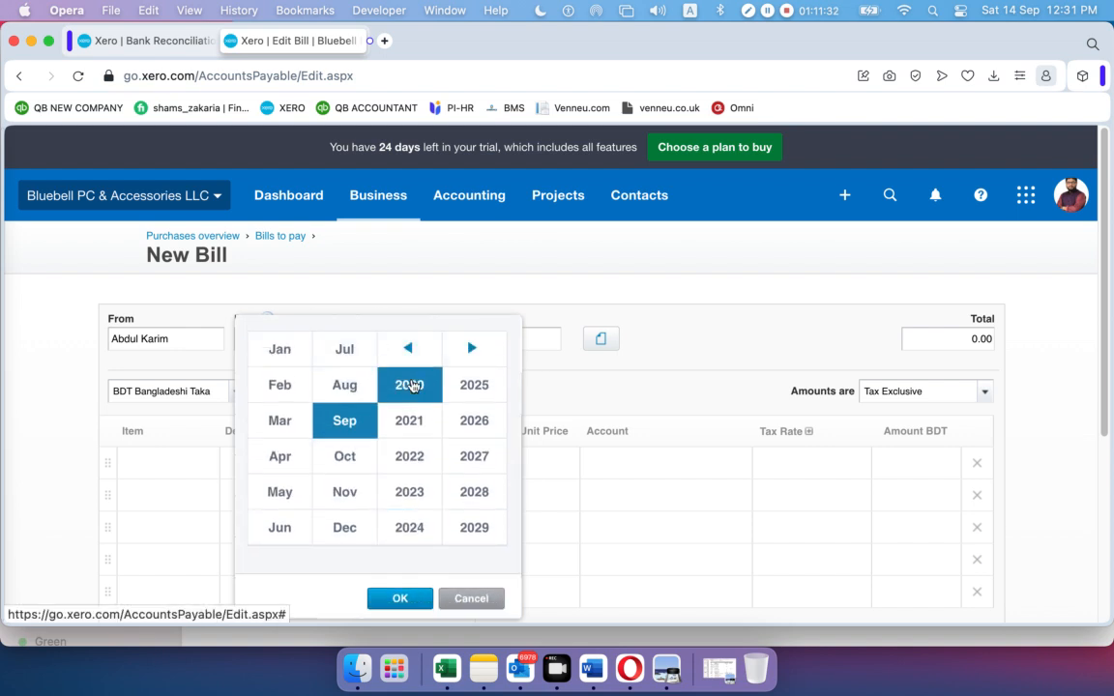
left_click(407, 384)
left_click(278, 386)
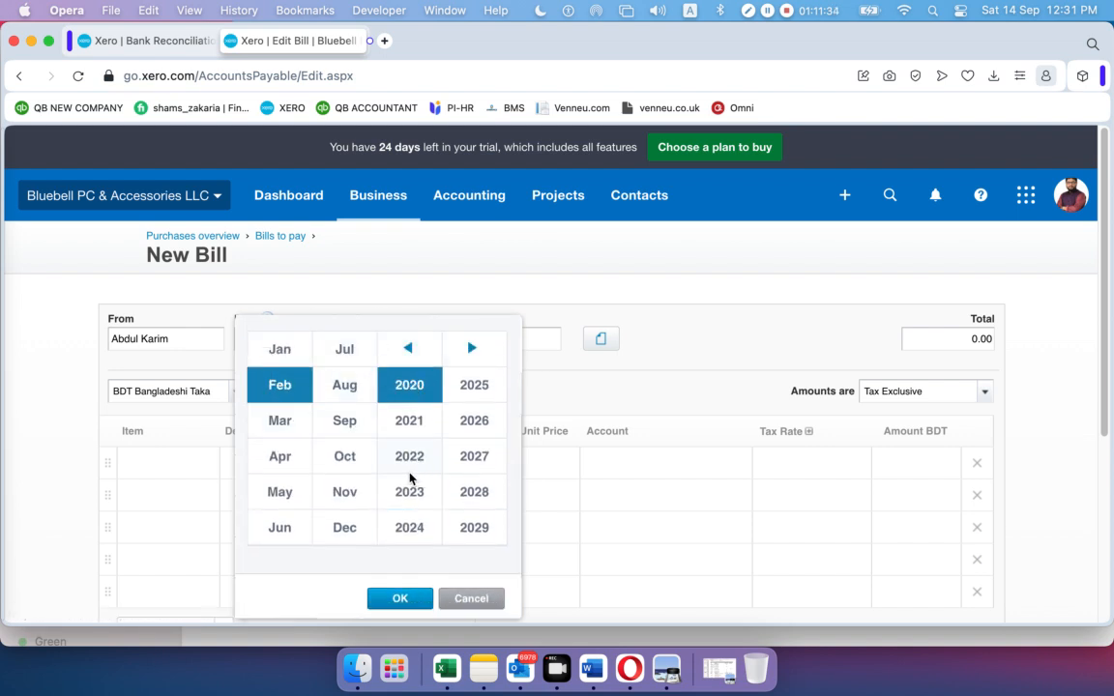
left_click(399, 599)
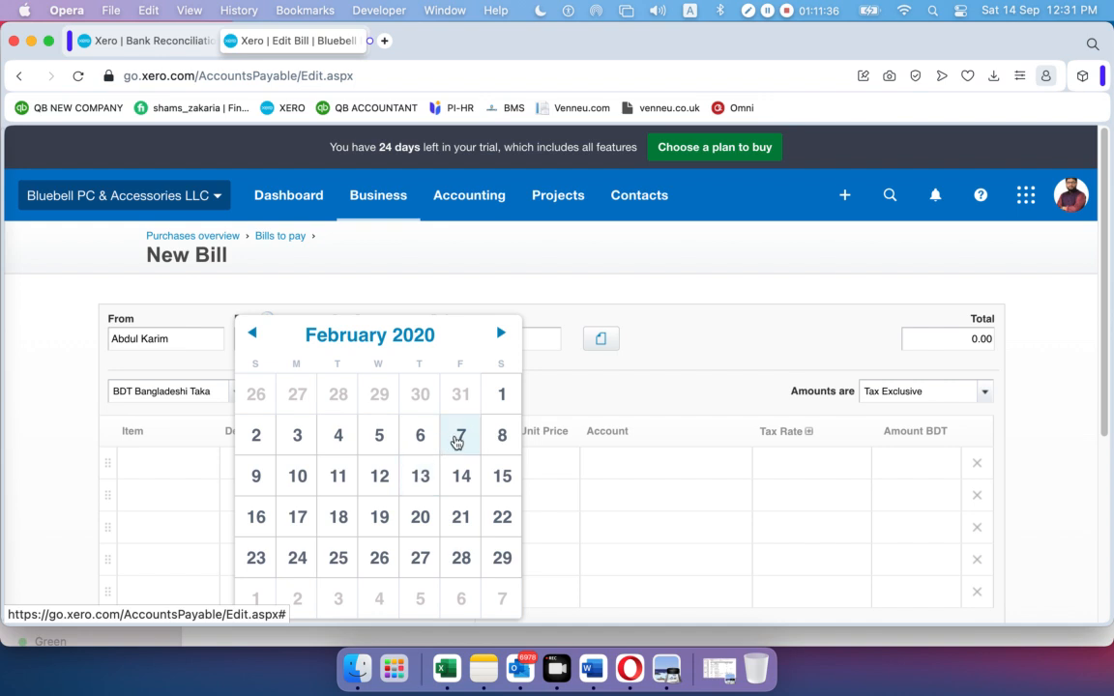
left_click(456, 438)
Enter a line of quantity 1 at unit price 2.44, checked against the bank statement
scroll(400, 396, "down", 1)
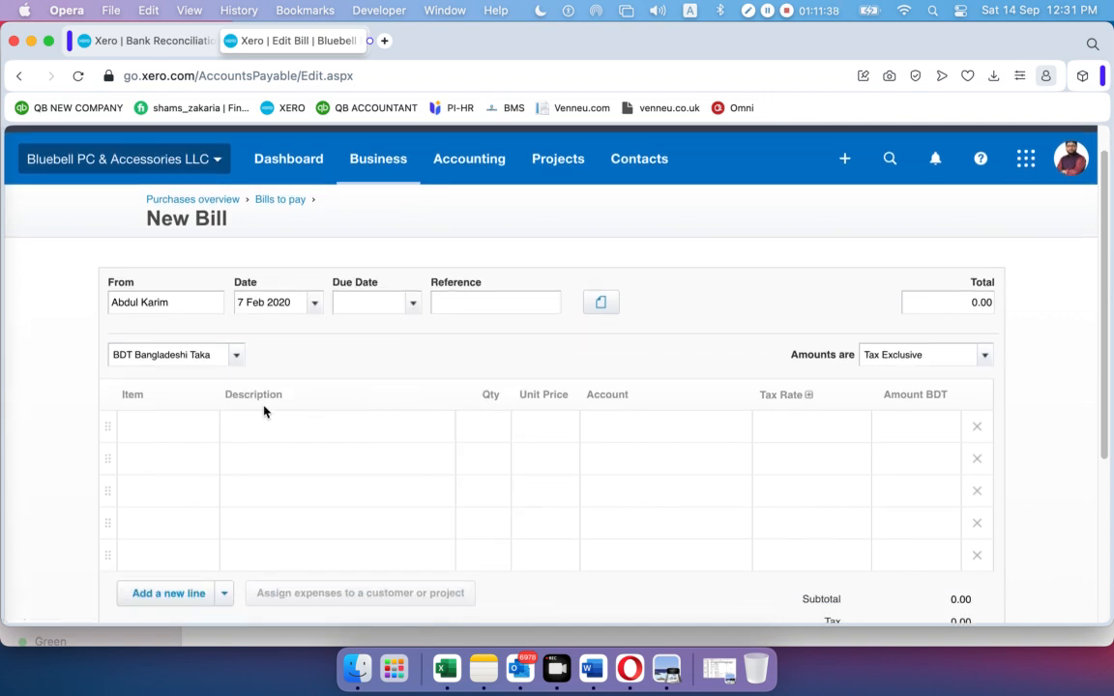
left_click(474, 426)
type("1")
left_click(572, 438)
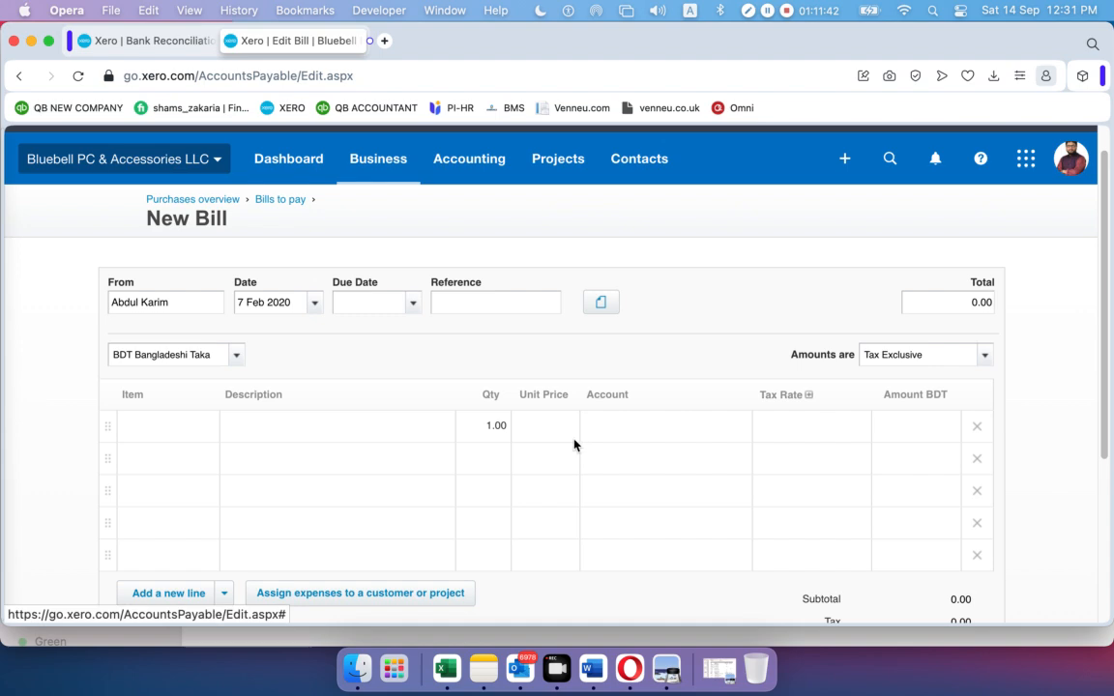
type("2")
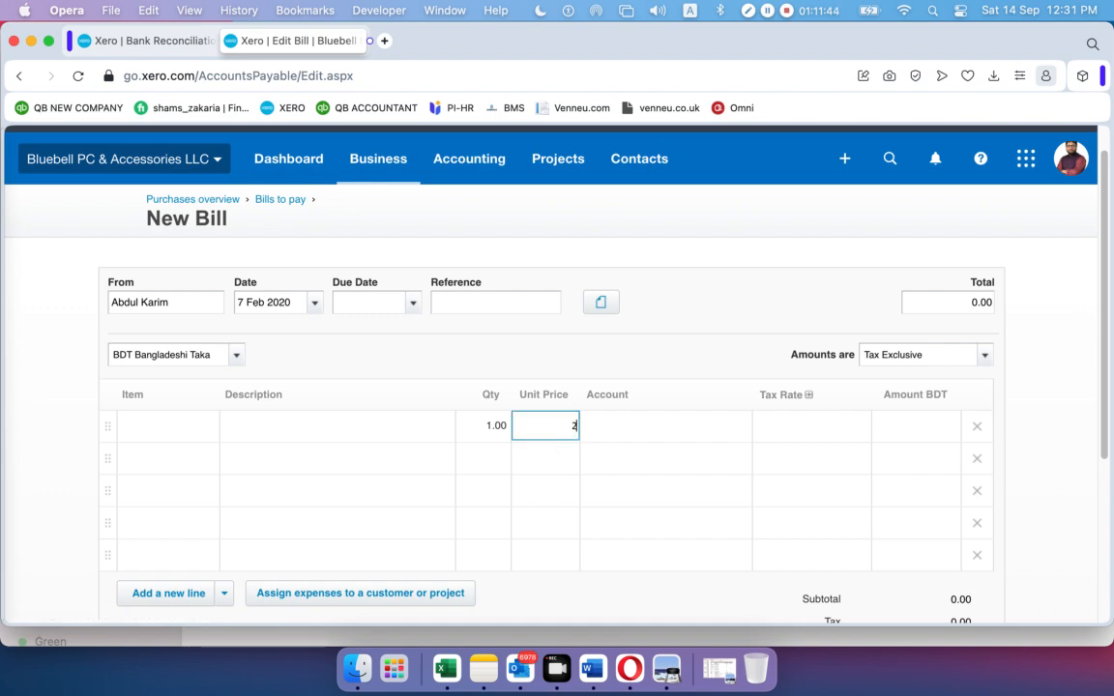
type(".44")
left_click(666, 668)
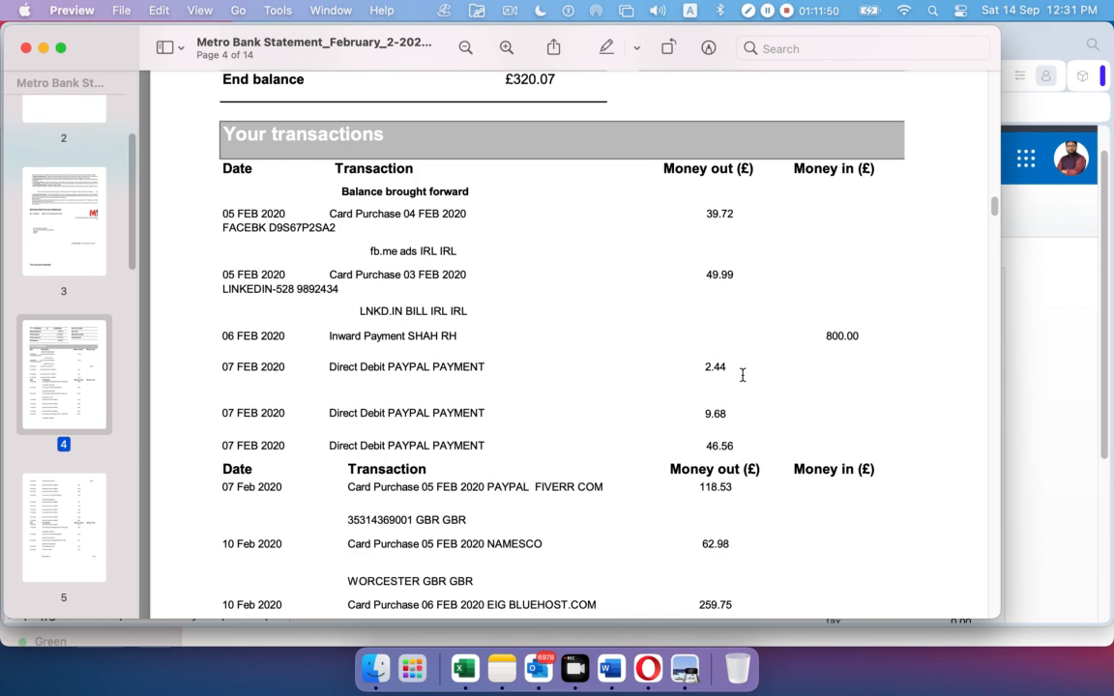
left_click(43, 48)
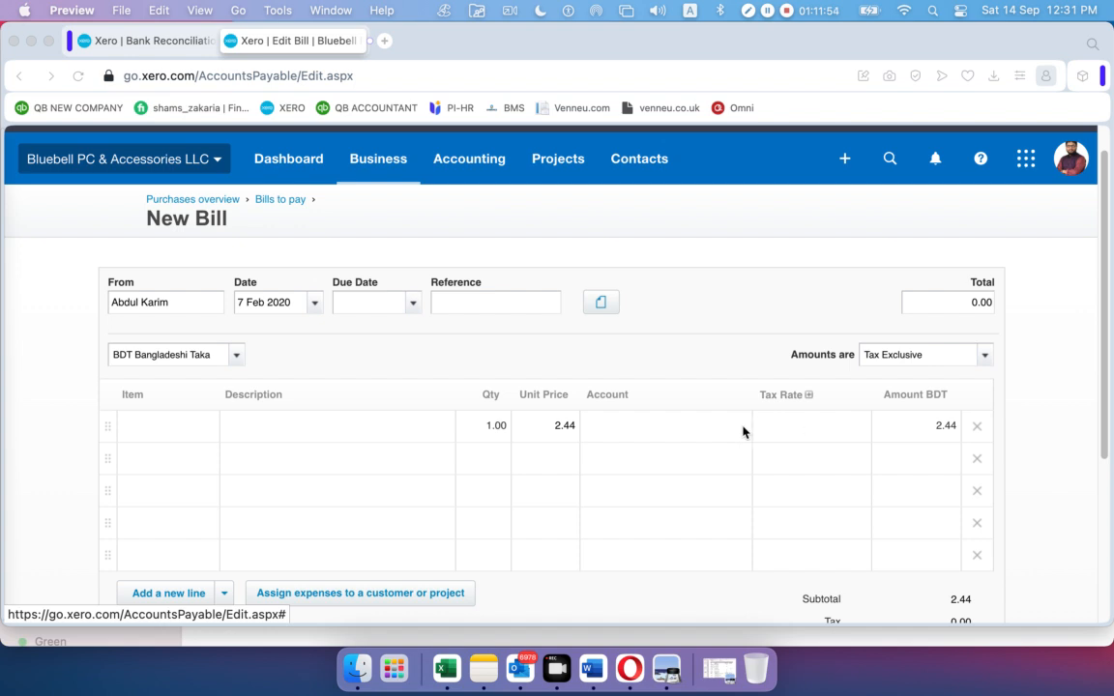
left_click(711, 426)
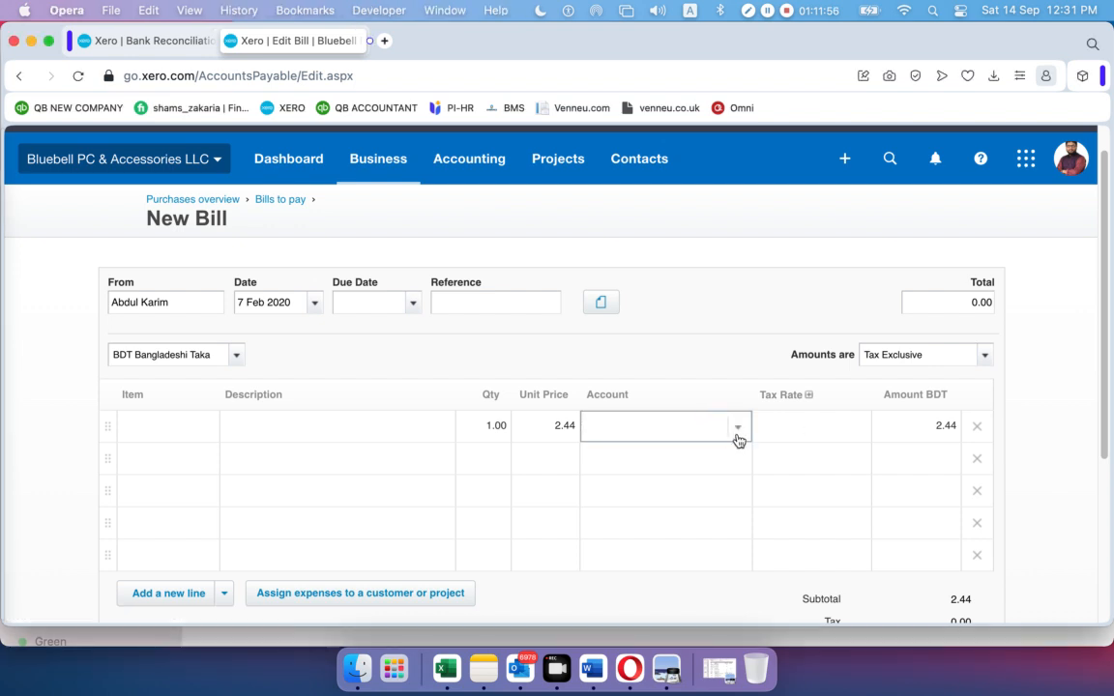
Code the bill line to 425 - Freight & Courier and approve the bill
left_click(738, 432)
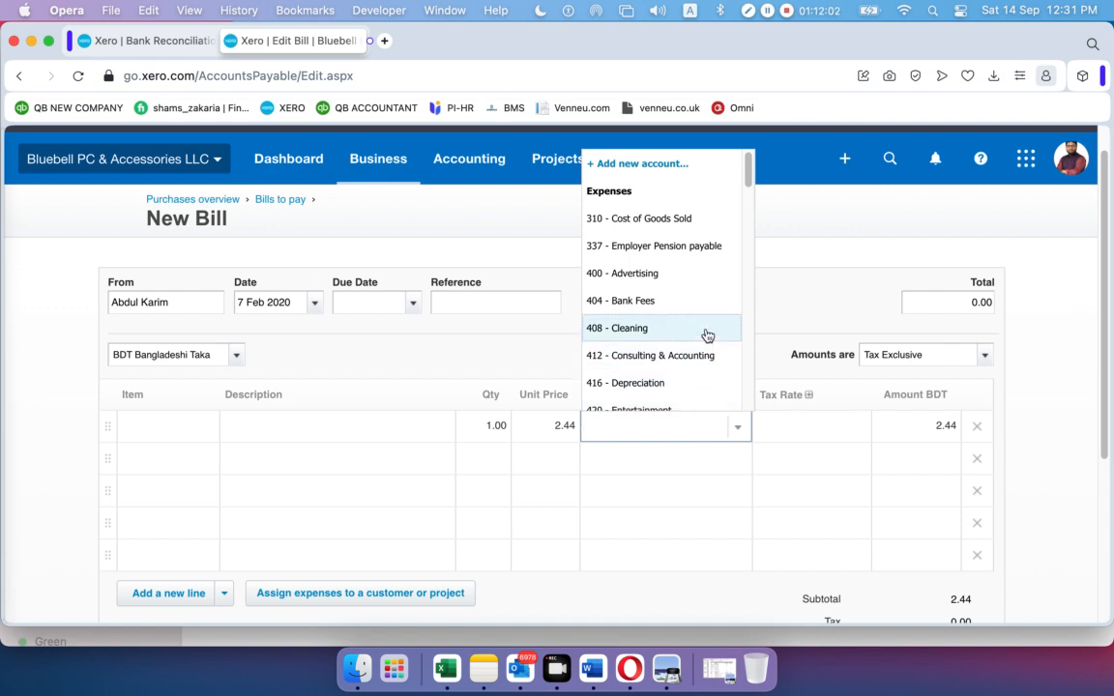
scroll(706, 334, "down", 3)
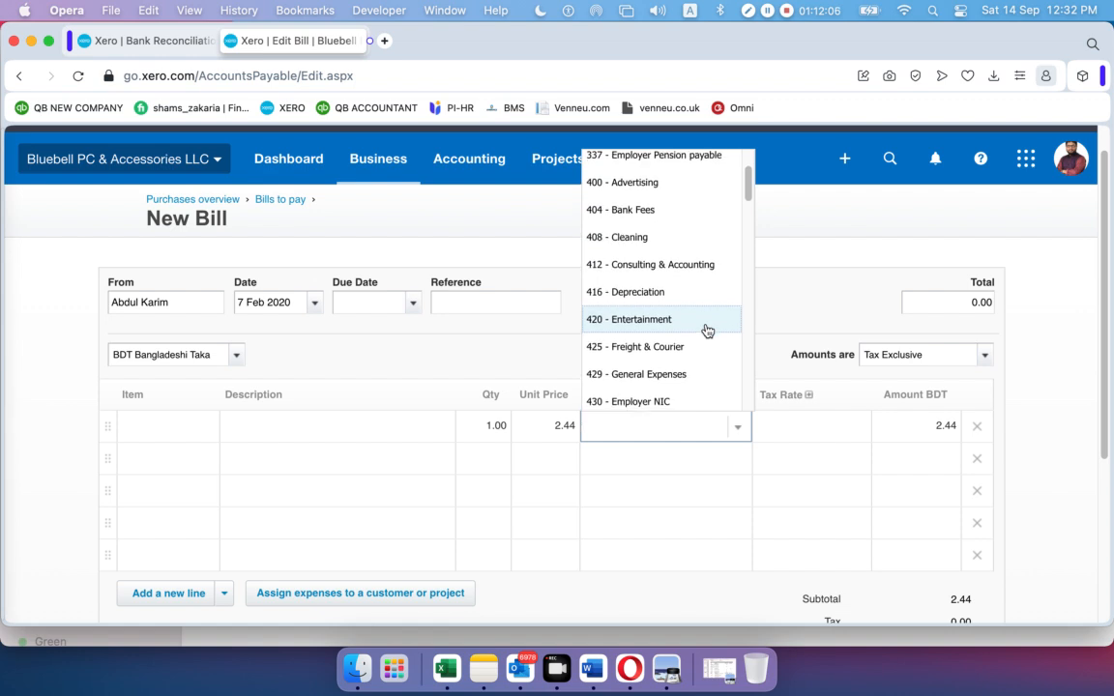
scroll(706, 330, "down", 1)
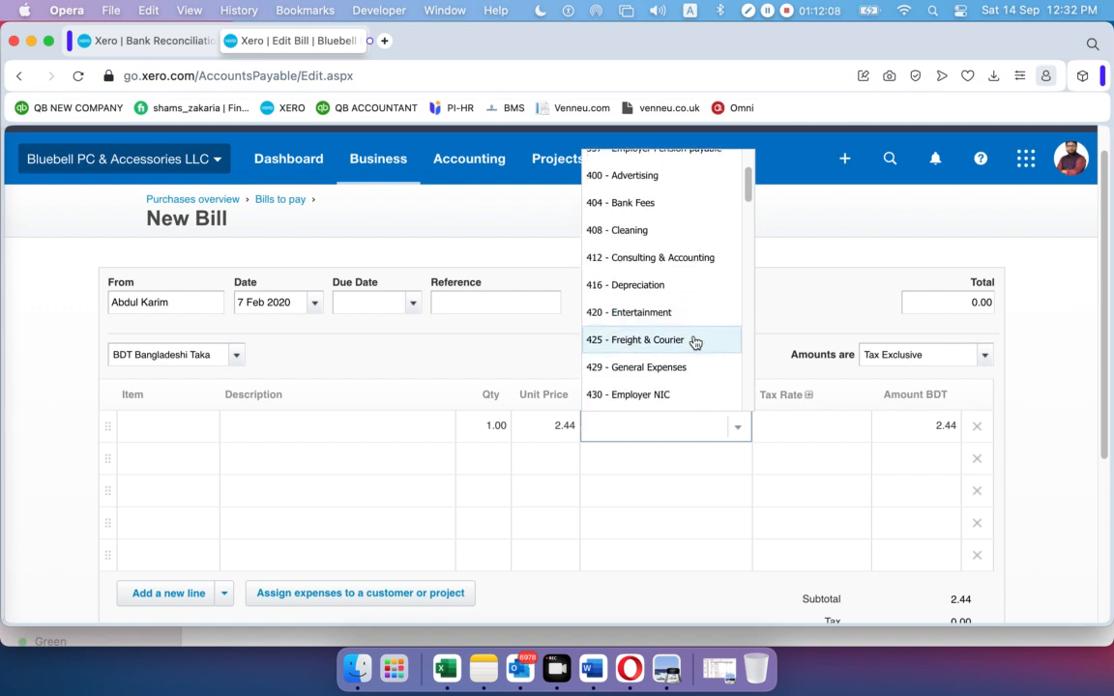
left_click(694, 340)
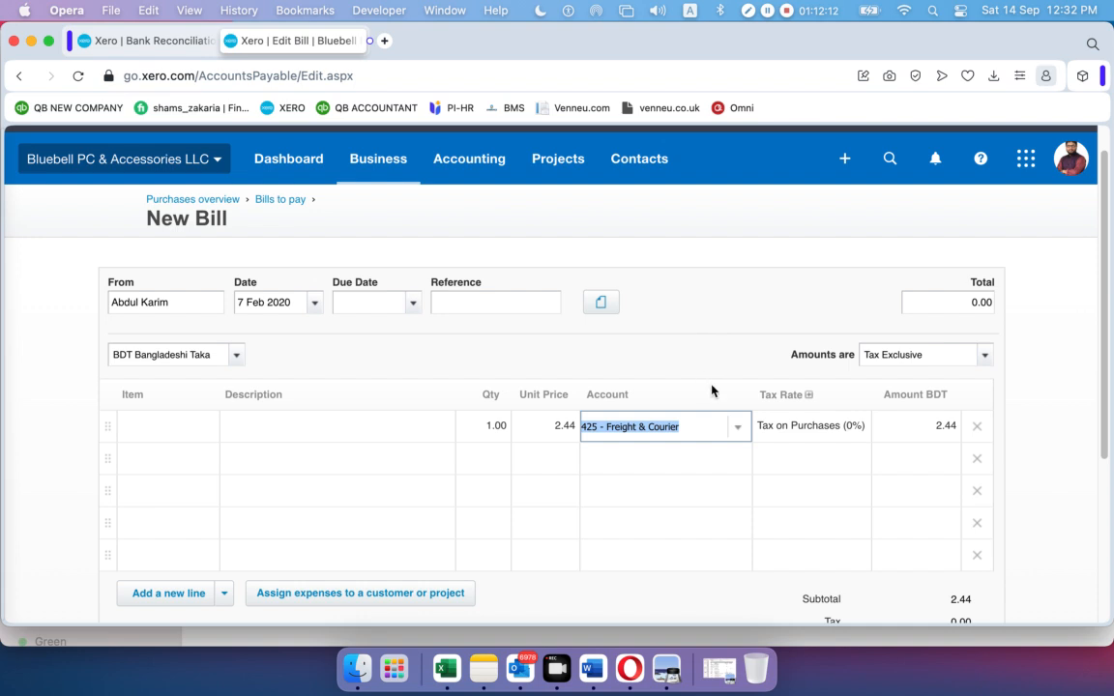
scroll(788, 449, "down", 5)
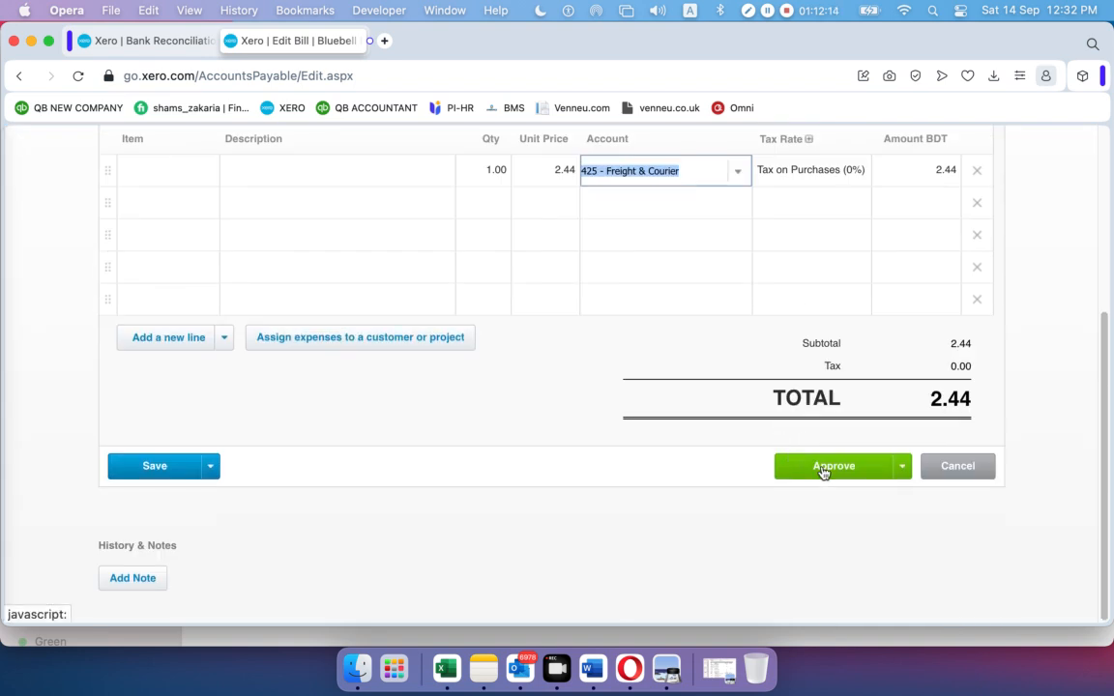
left_click(822, 471)
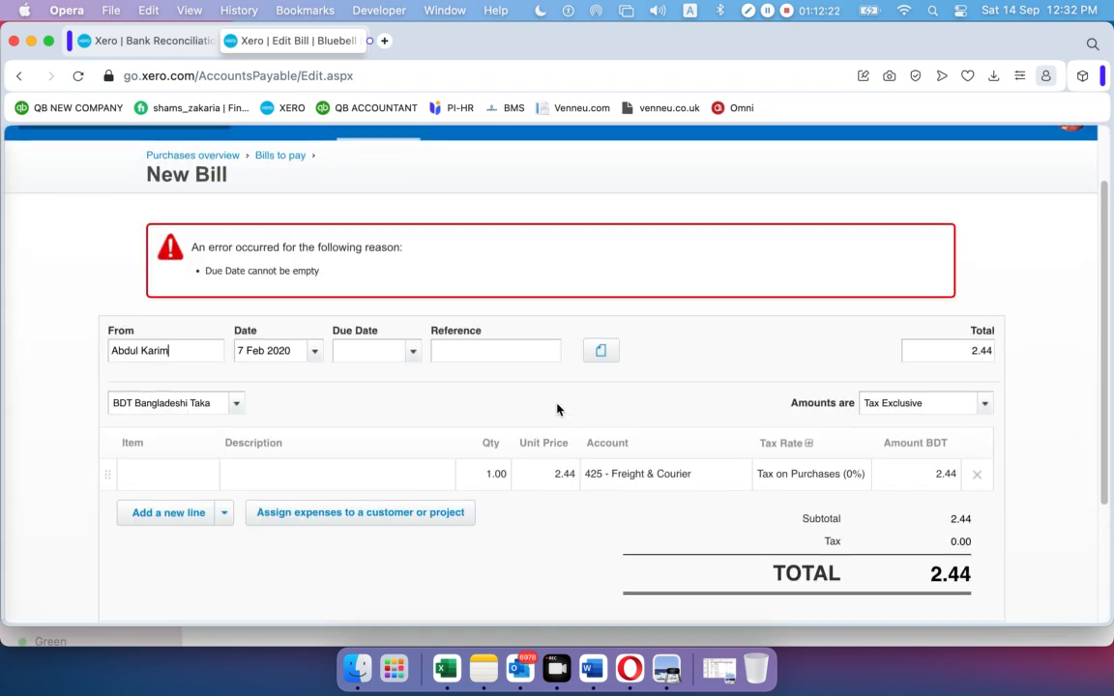
Set the bill's due date to 7 Feb 2020
left_click(413, 352)
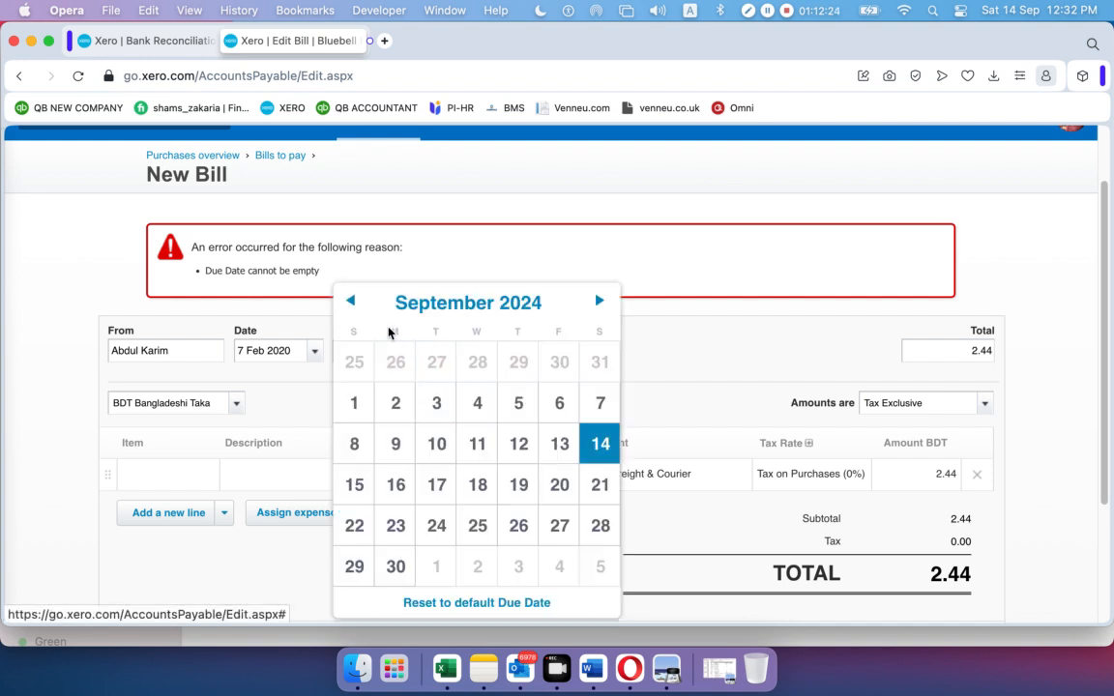
left_click(462, 303)
left_click(502, 356)
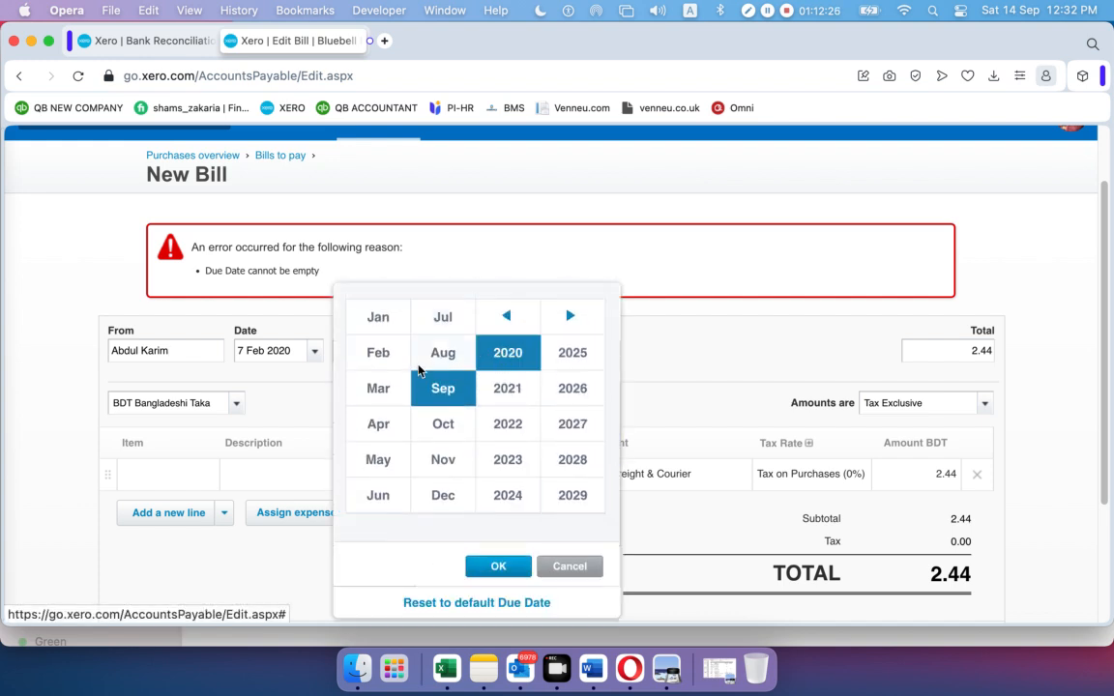
left_click(382, 354)
left_click(498, 565)
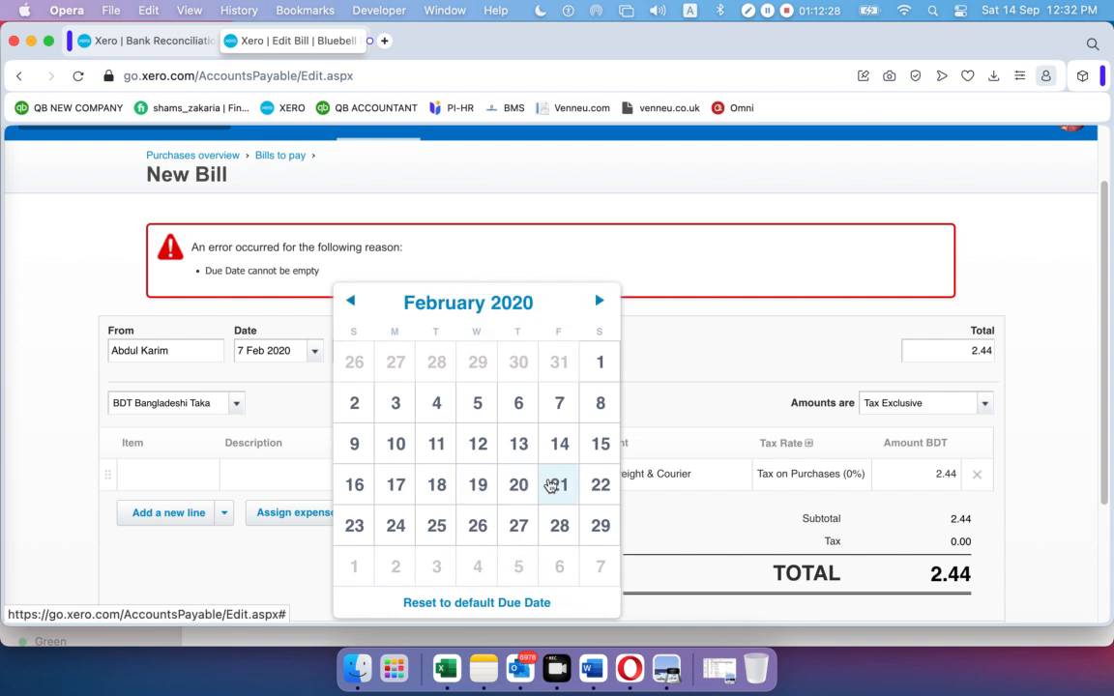
left_click(556, 411)
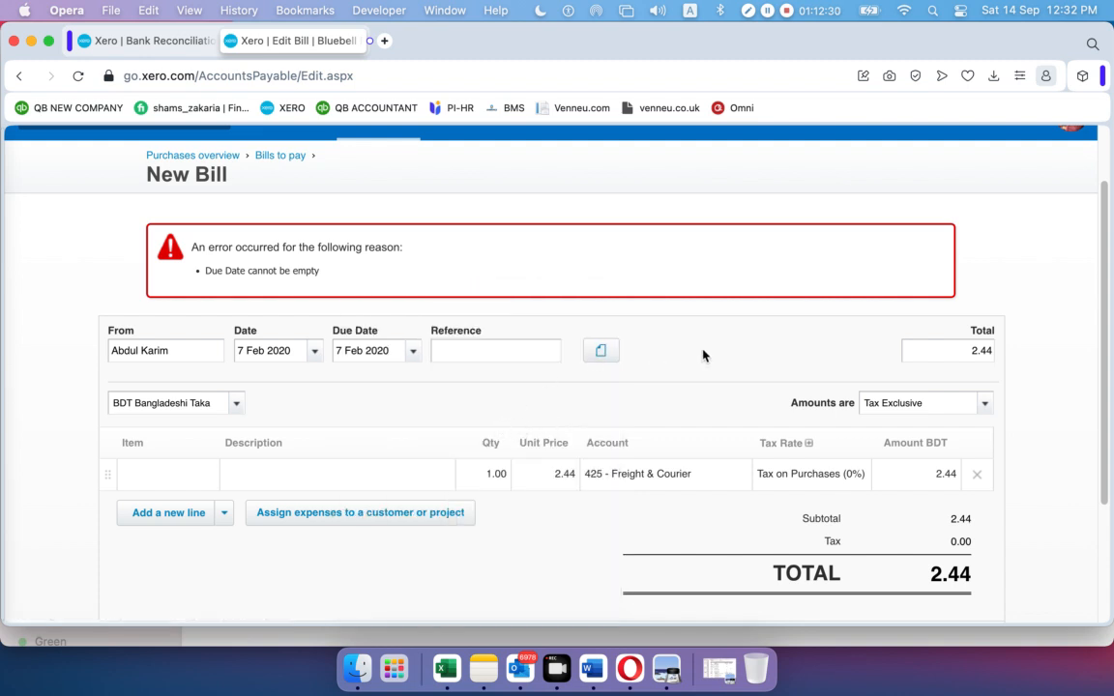
scroll(728, 454, "down", 4)
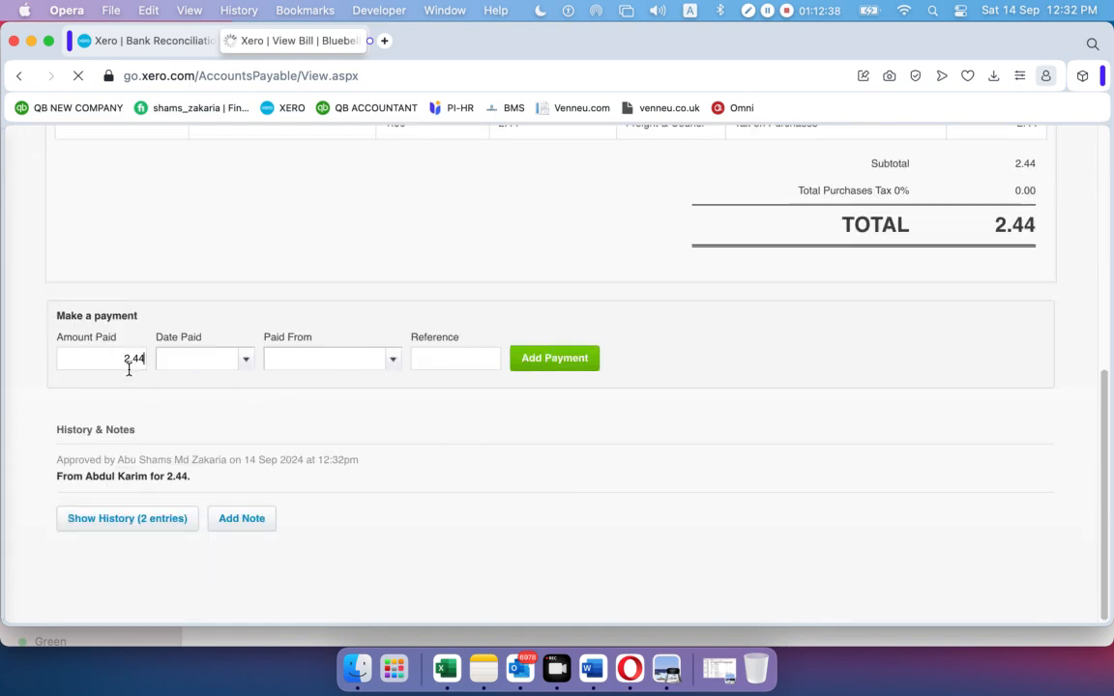
left_click(246, 361)
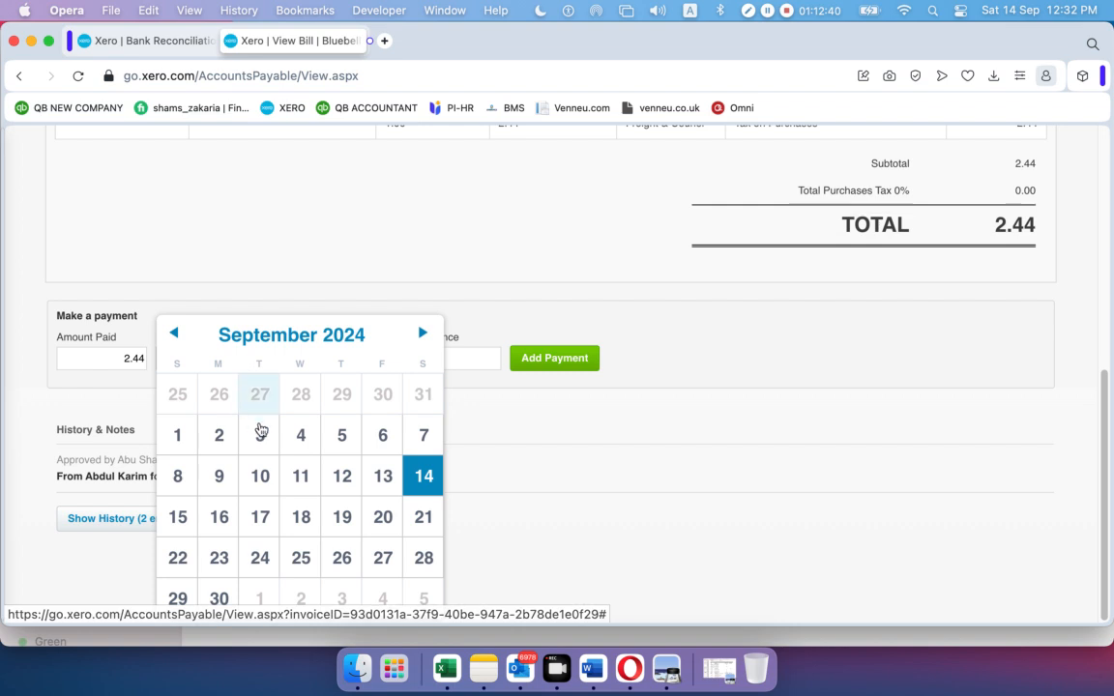
left_click(339, 338)
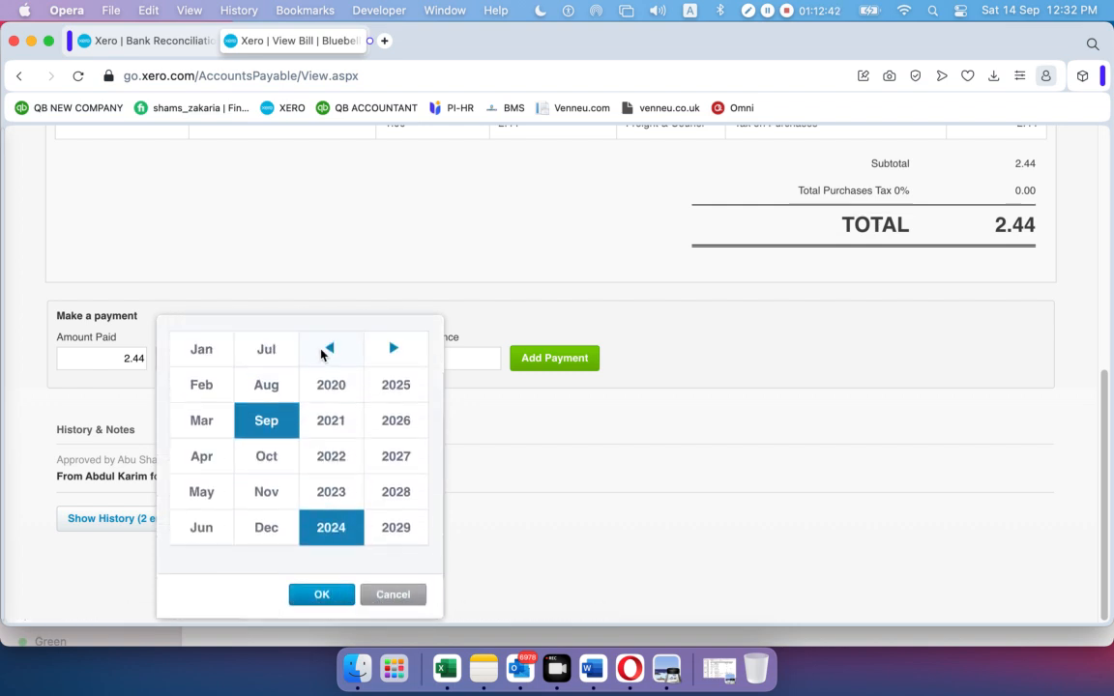
left_click(330, 385)
left_click(208, 387)
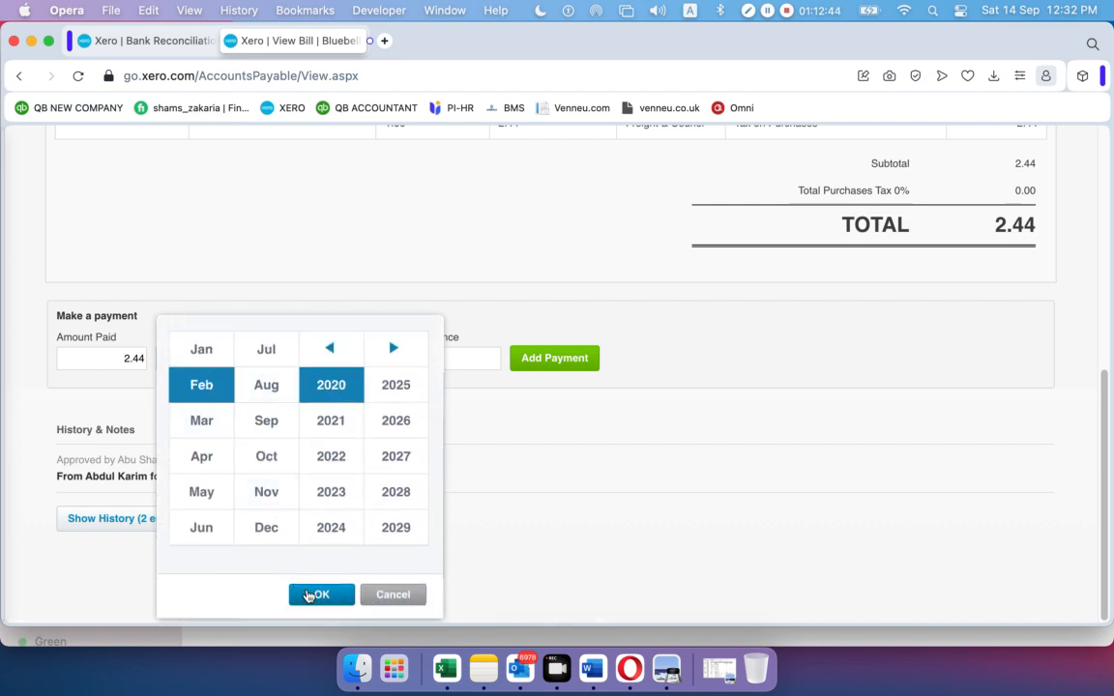
left_click(308, 596)
left_click(375, 438)
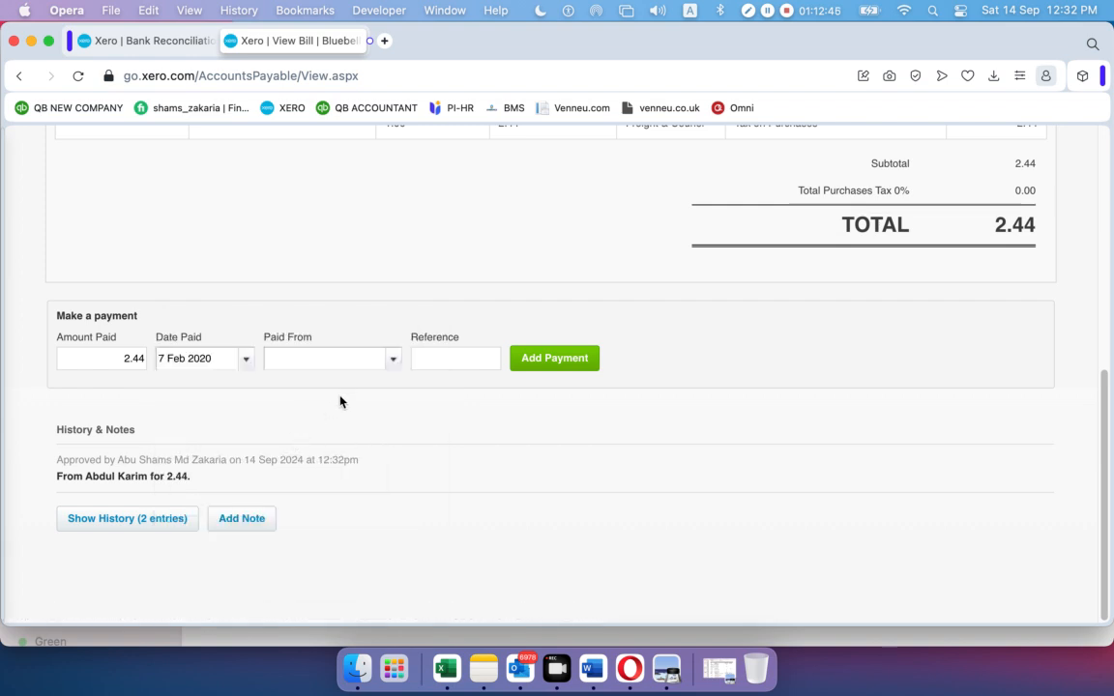
left_click(390, 361)
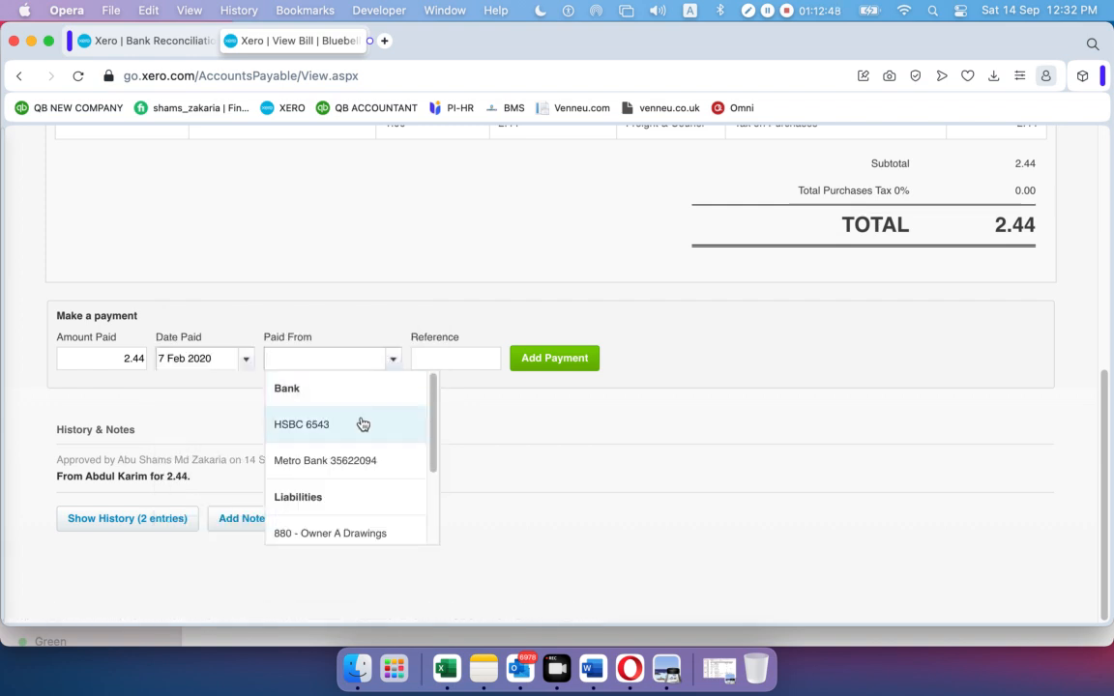
left_click(343, 462)
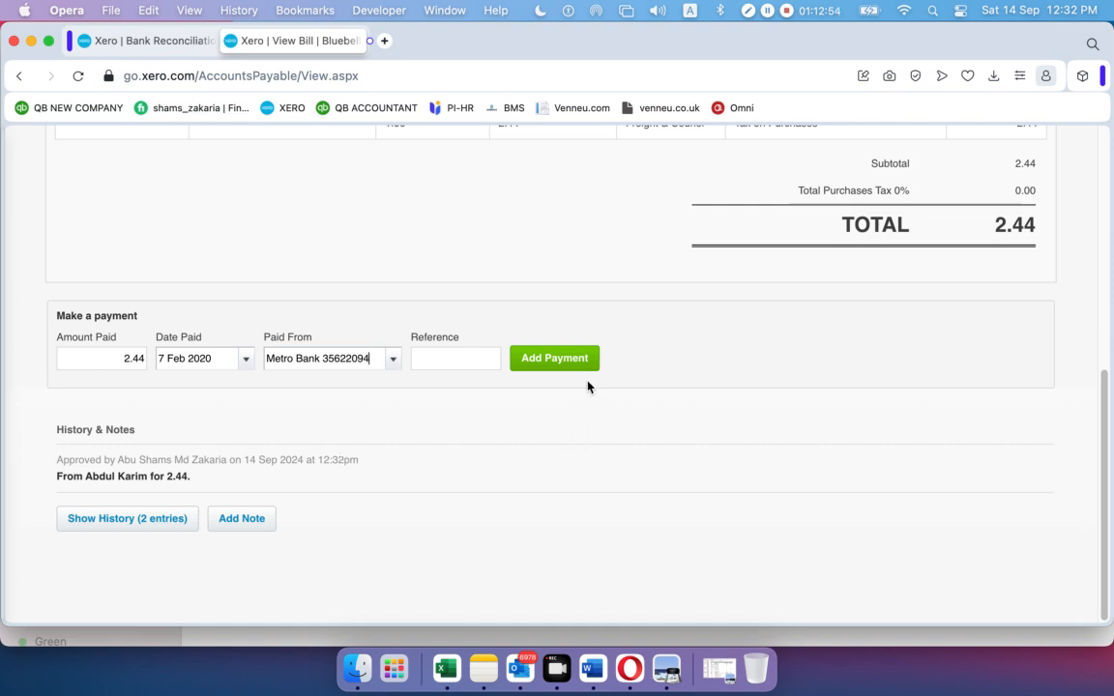
left_click(547, 363)
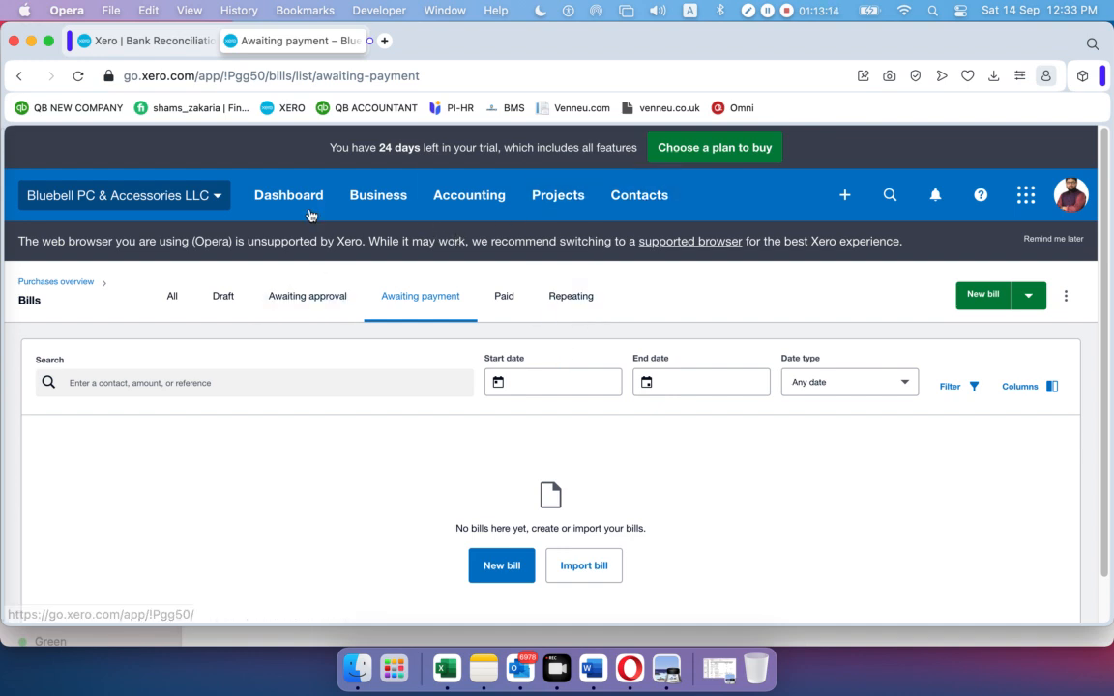
Reload the Metro Bank reconciliation to show the 2.44 PayPal debit matched to the bill payment
left_click(462, 197)
left_click(465, 255)
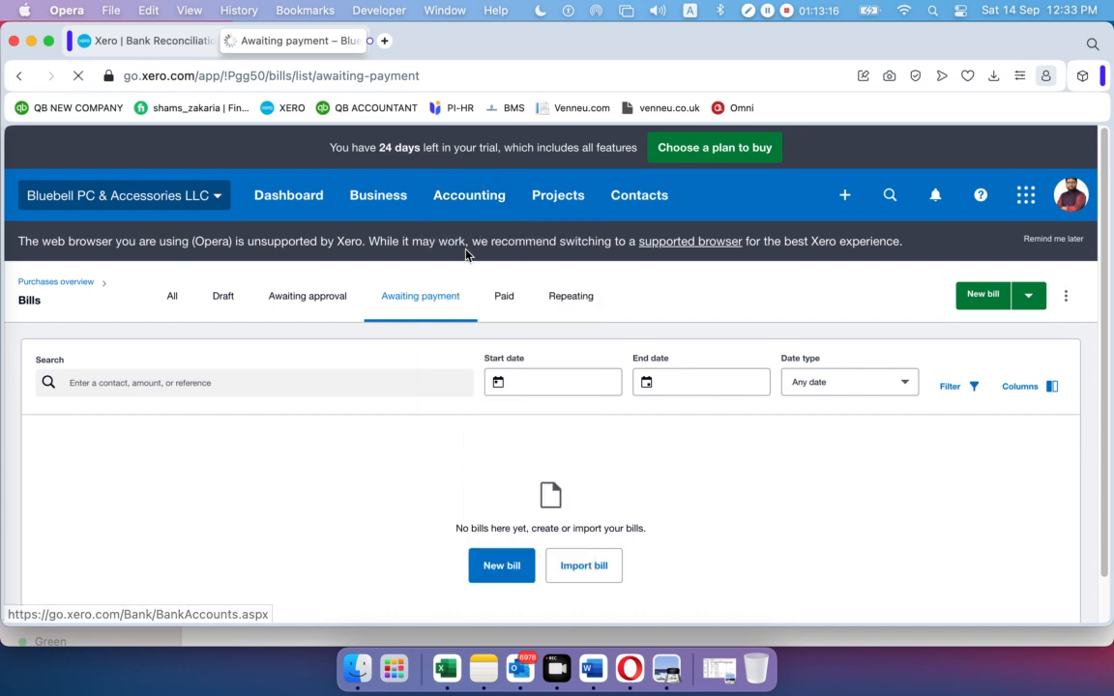
left_click(155, 41)
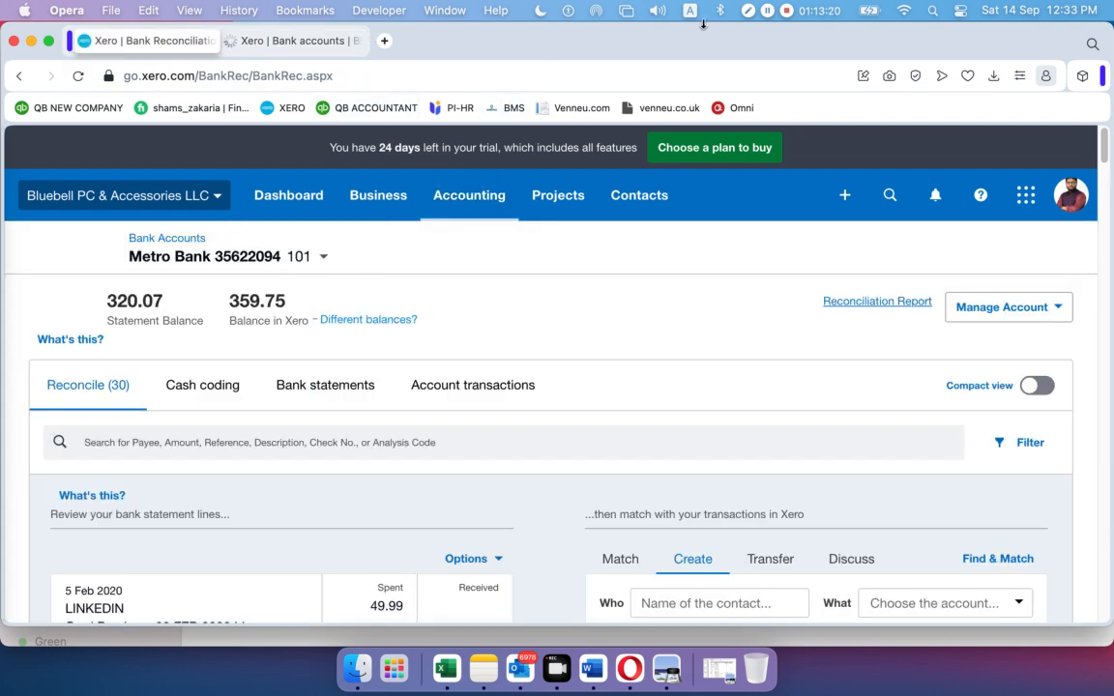
left_click(79, 77)
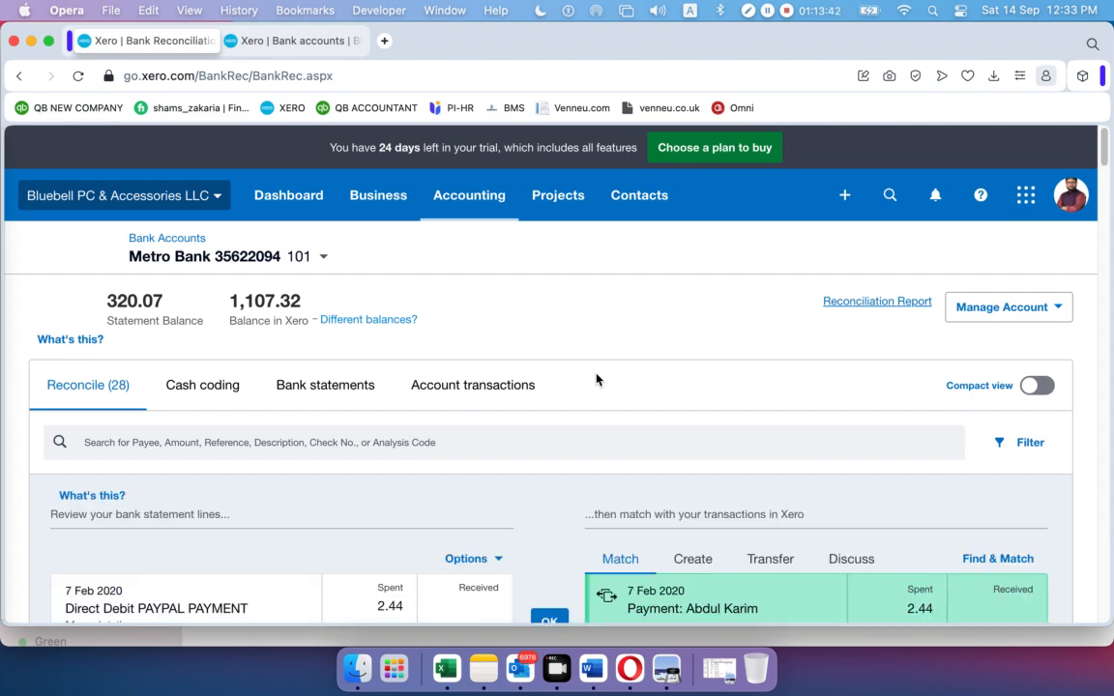
scroll(595, 379, "down", 8)
scroll(595, 380, "up", 5)
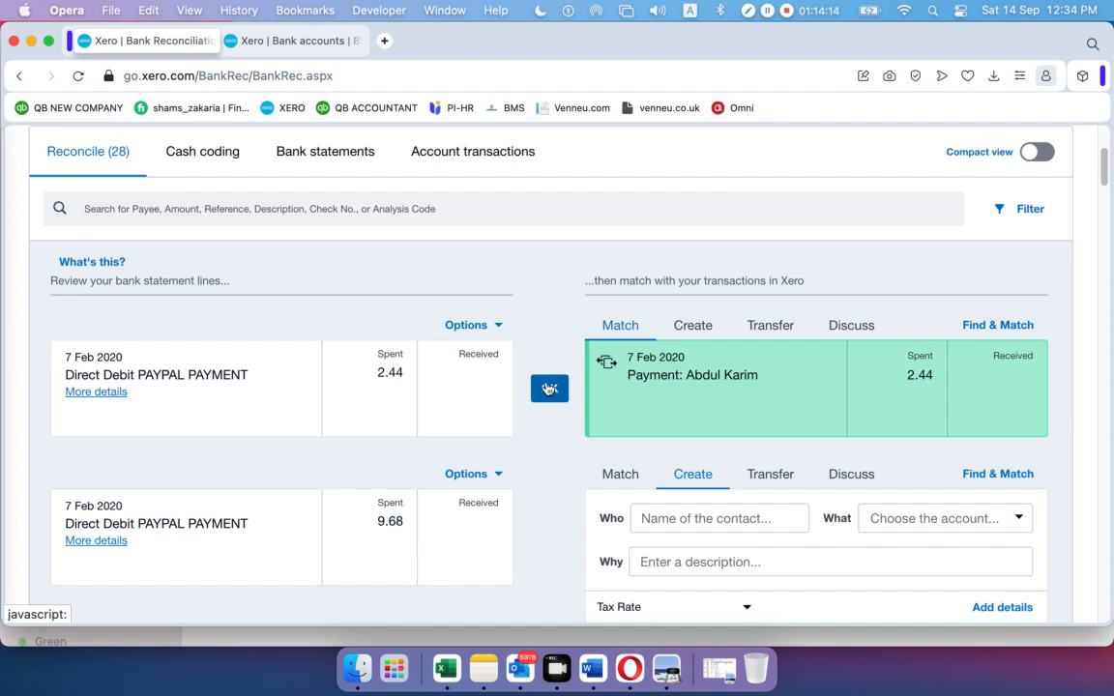
Accept the match between the 2.44 PayPal debit and its bill payment
left_click(551, 388)
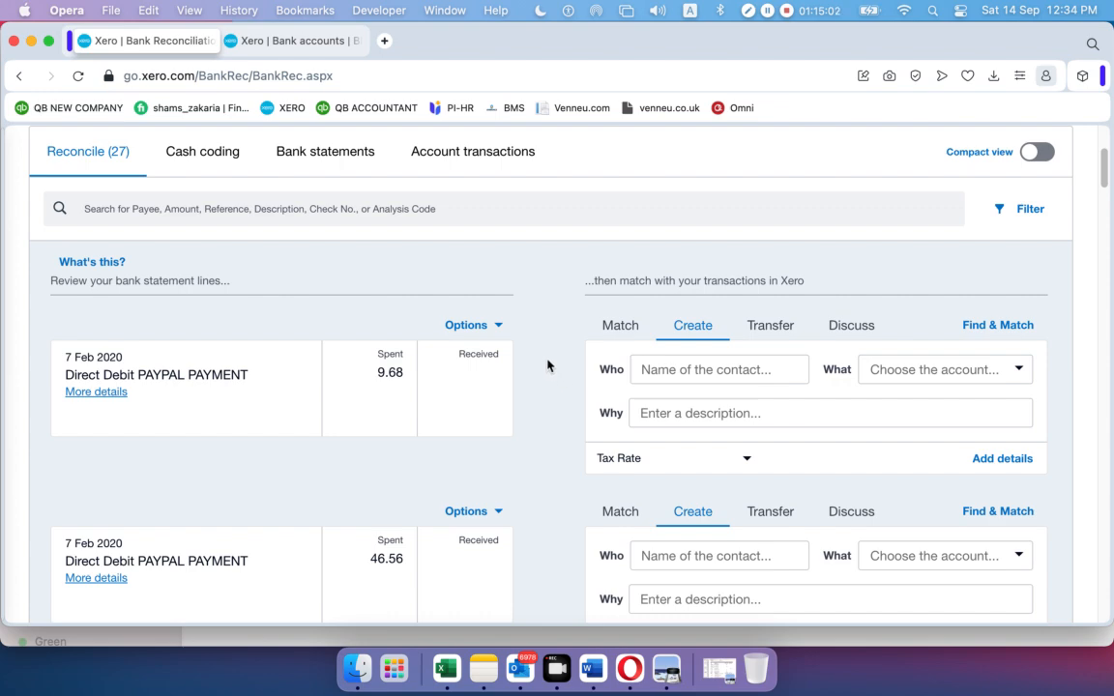
scroll(549, 363, "down", 1)
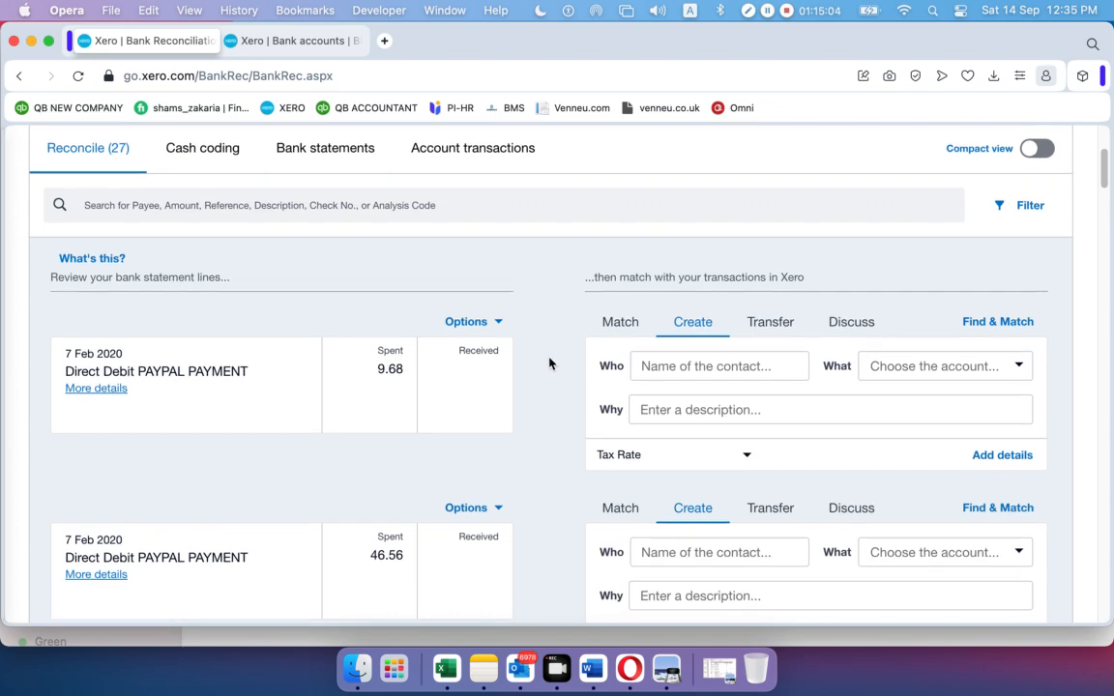
scroll(555, 382, "down", 5)
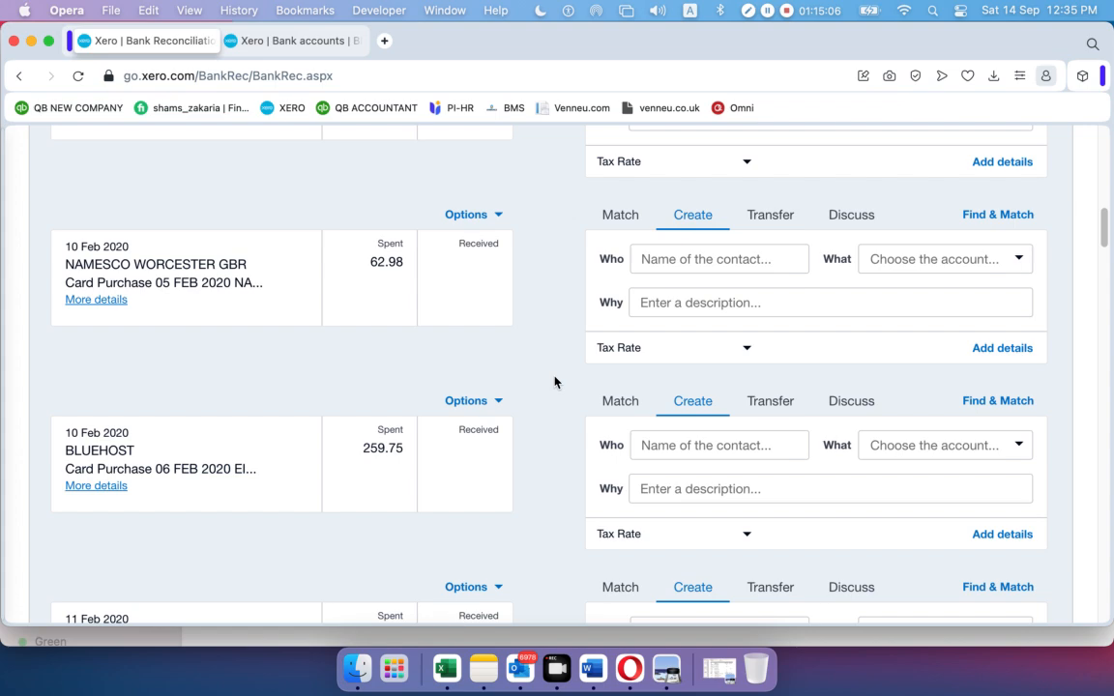
scroll(555, 382, "up", 10)
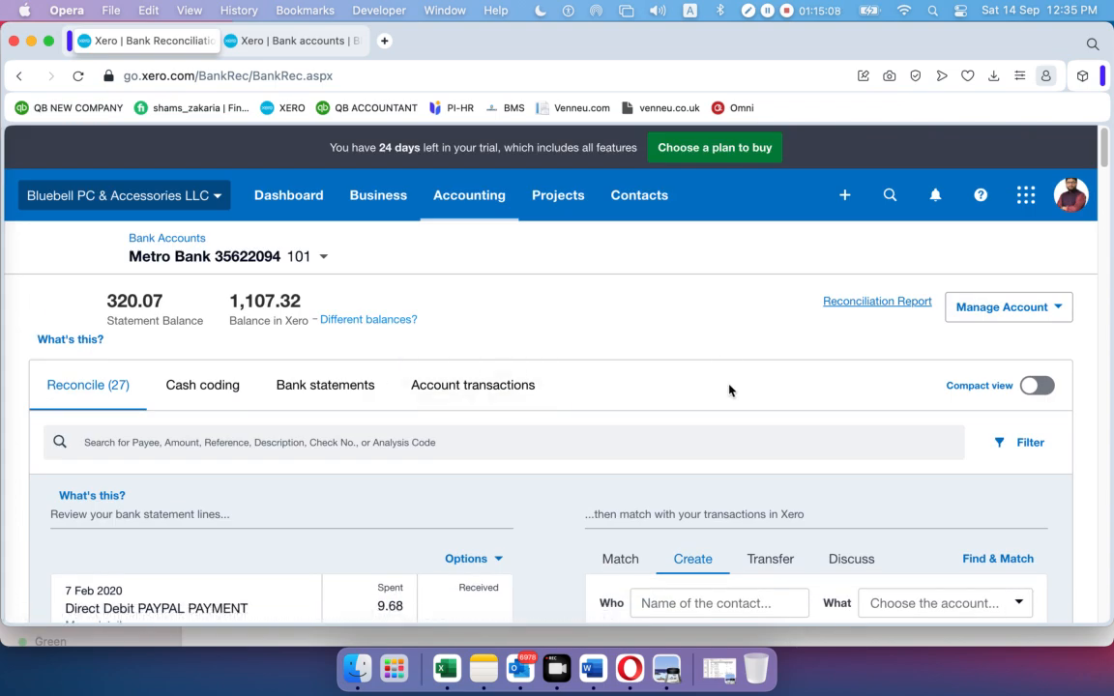
scroll(729, 390, "down", 3)
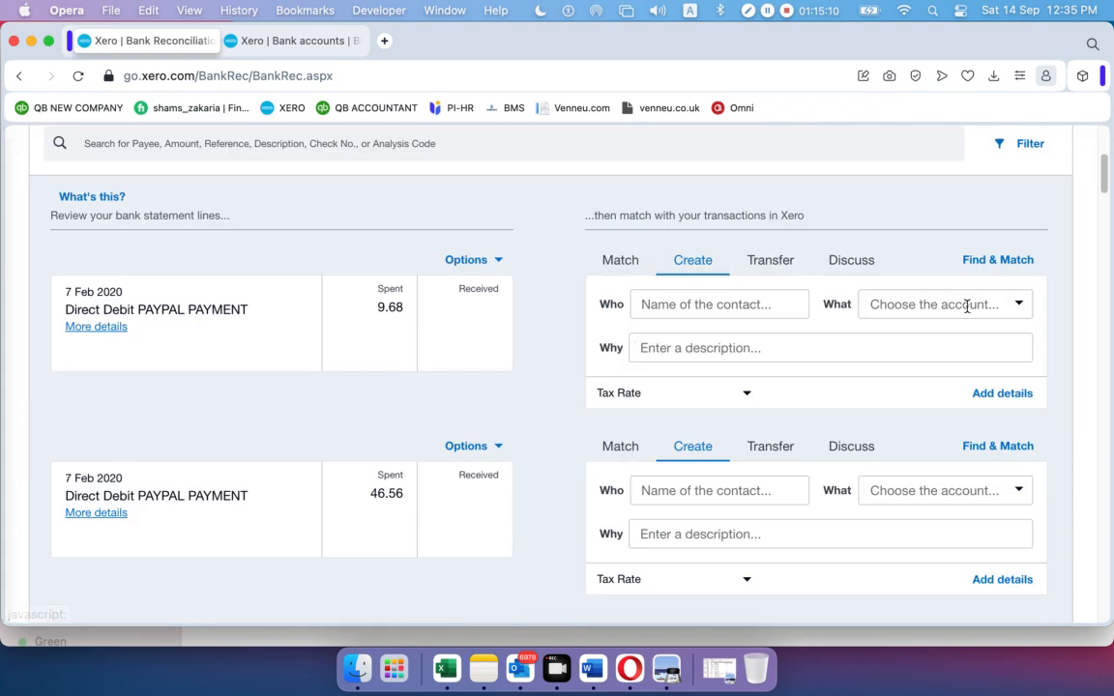
Reconcile the 12 Feb 900.00 inward payment as 200 - Sales
left_click(1019, 312)
left_click(1020, 312)
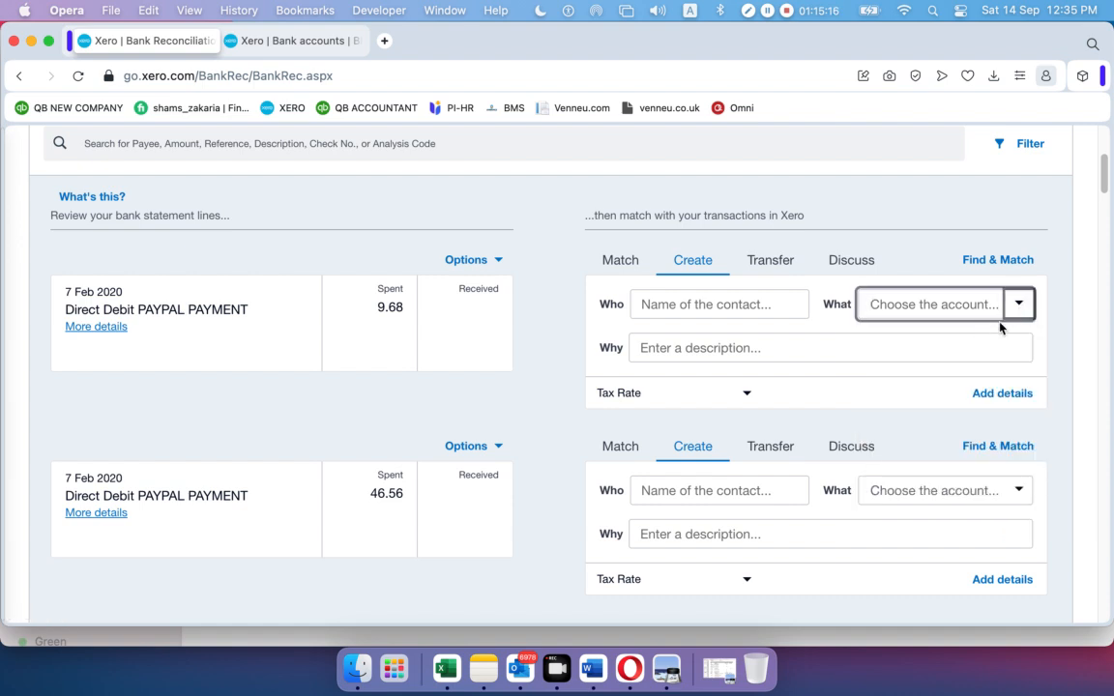
left_click(1019, 308)
scroll(969, 378, "down", 10)
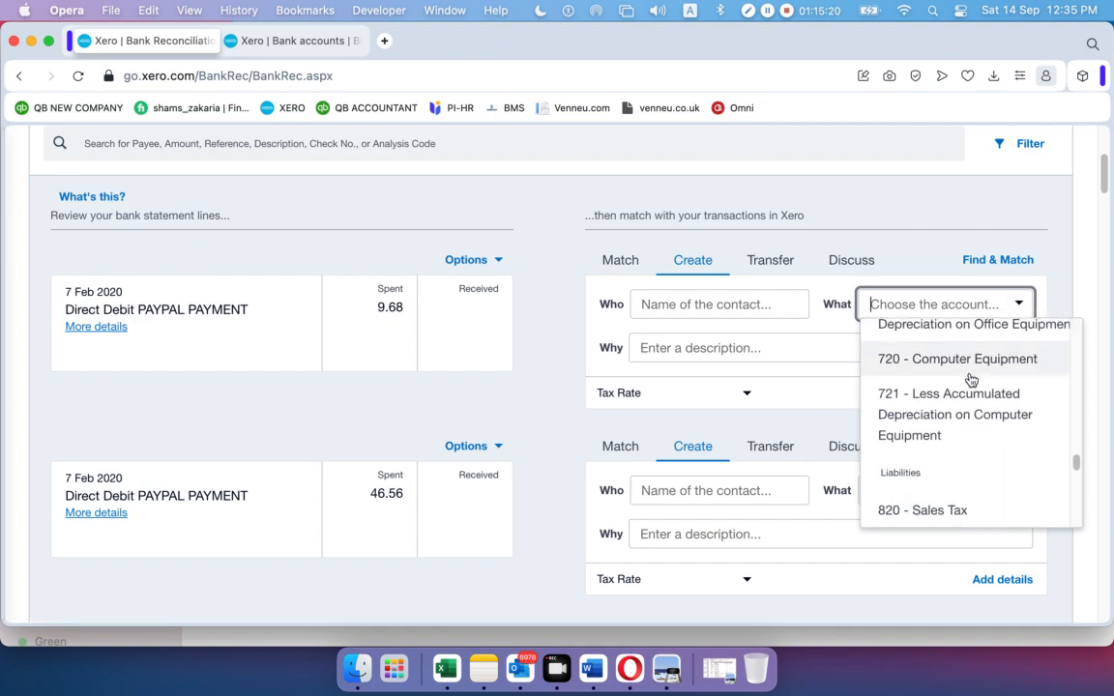
scroll(967, 377, "up", 10)
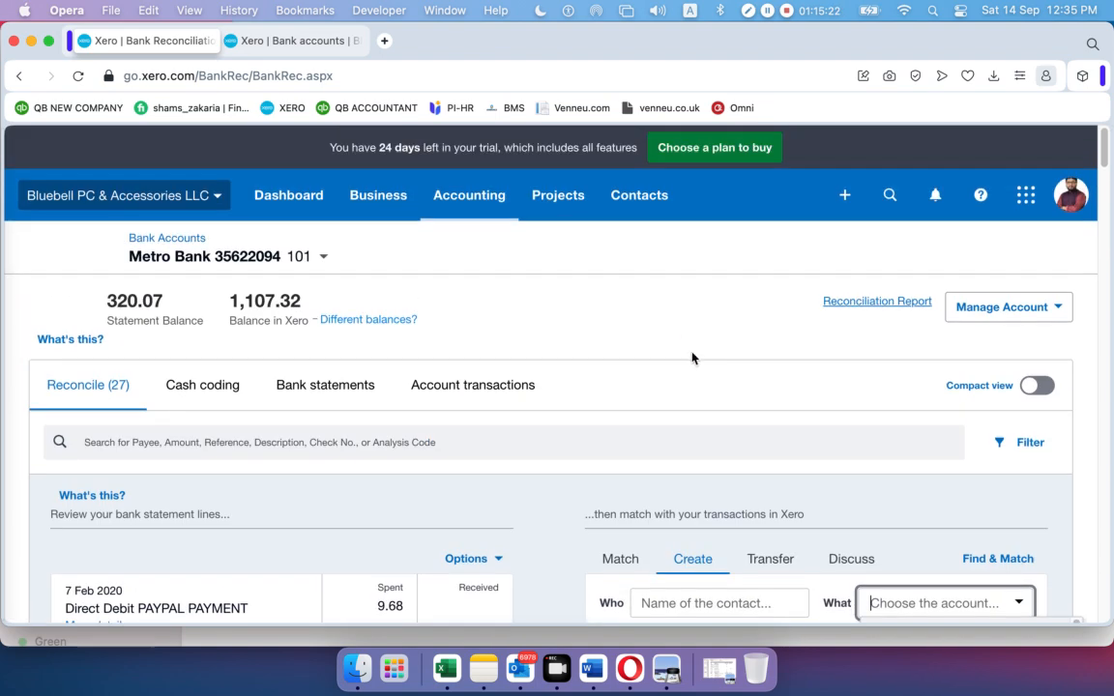
scroll(634, 363, "down", 8)
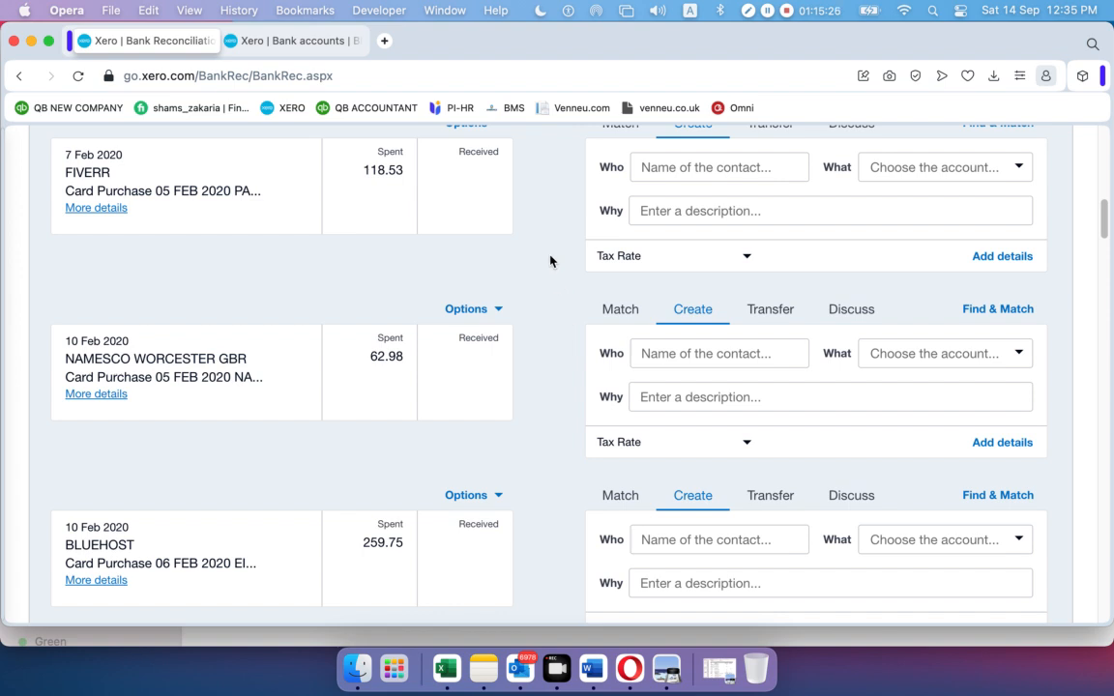
scroll(604, 273, "down", 6)
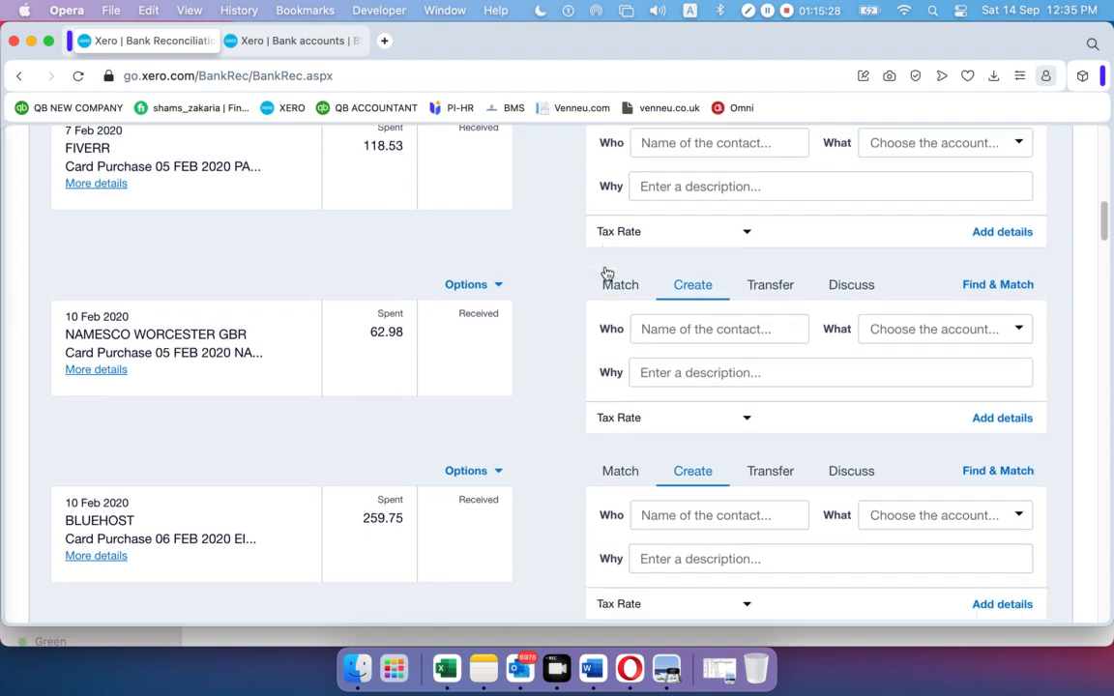
scroll(607, 273, "down", 10)
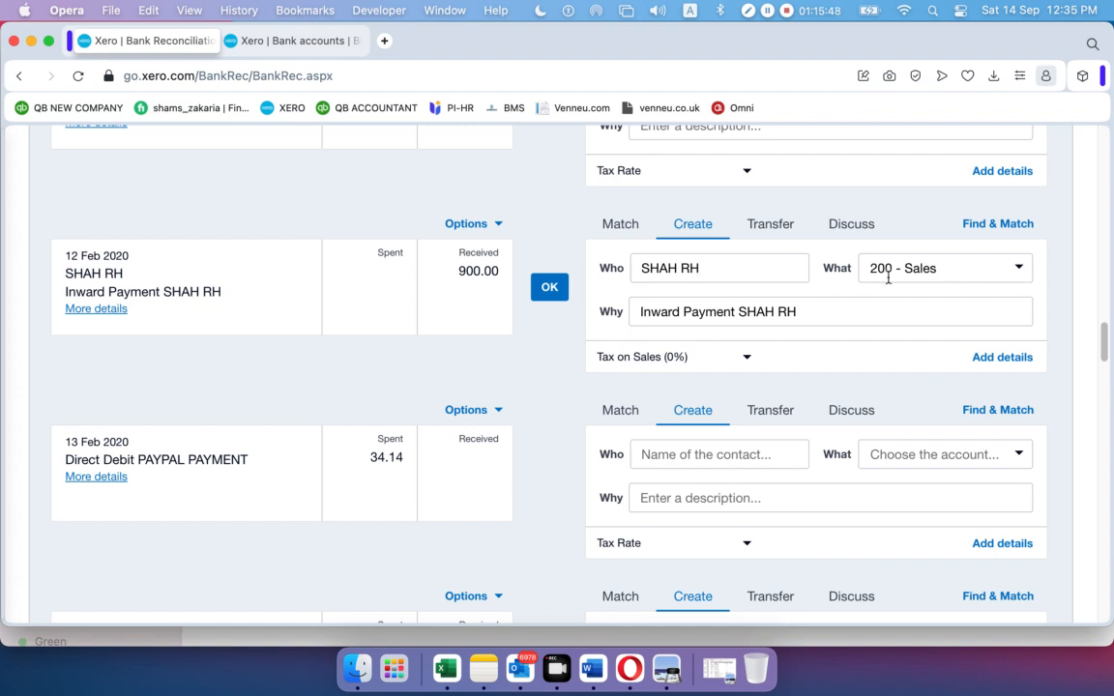
left_click(1019, 271)
left_click(1020, 273)
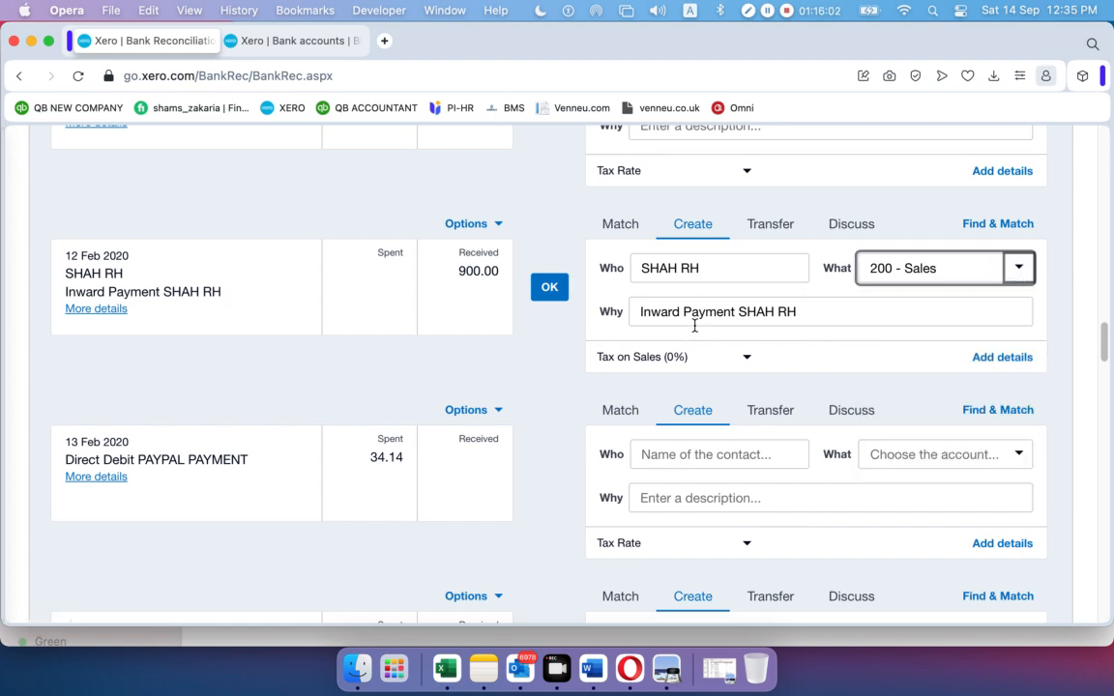
left_click(548, 285)
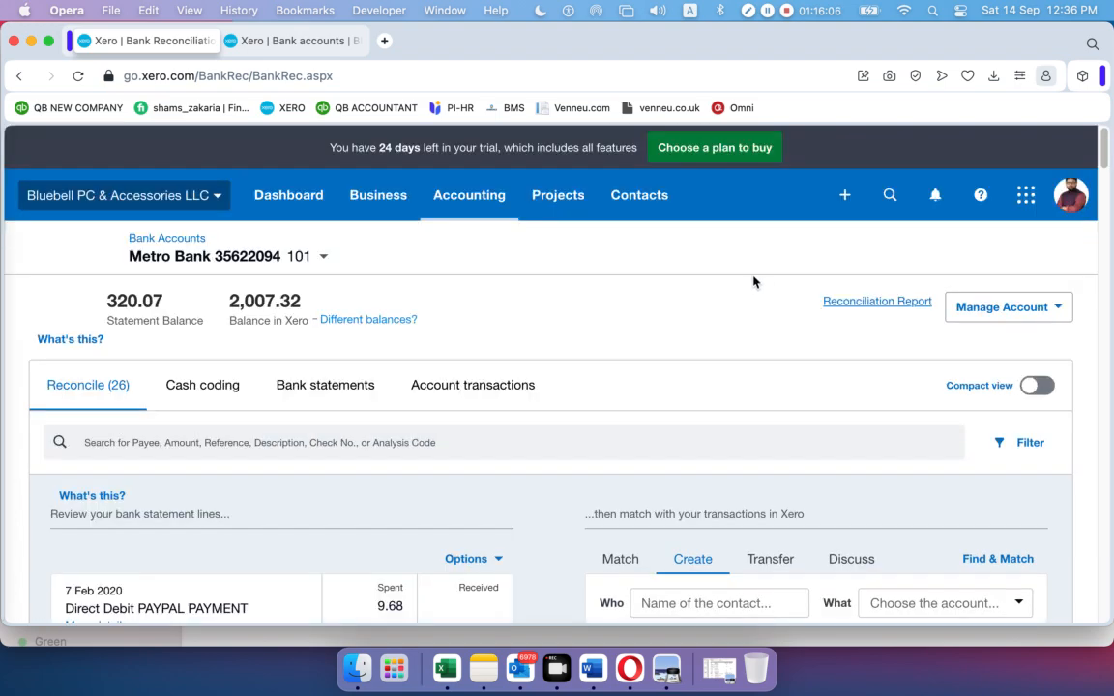
scroll(754, 281, "down", 8)
scroll(749, 285, "up", 8)
scroll(748, 286, "down", 3)
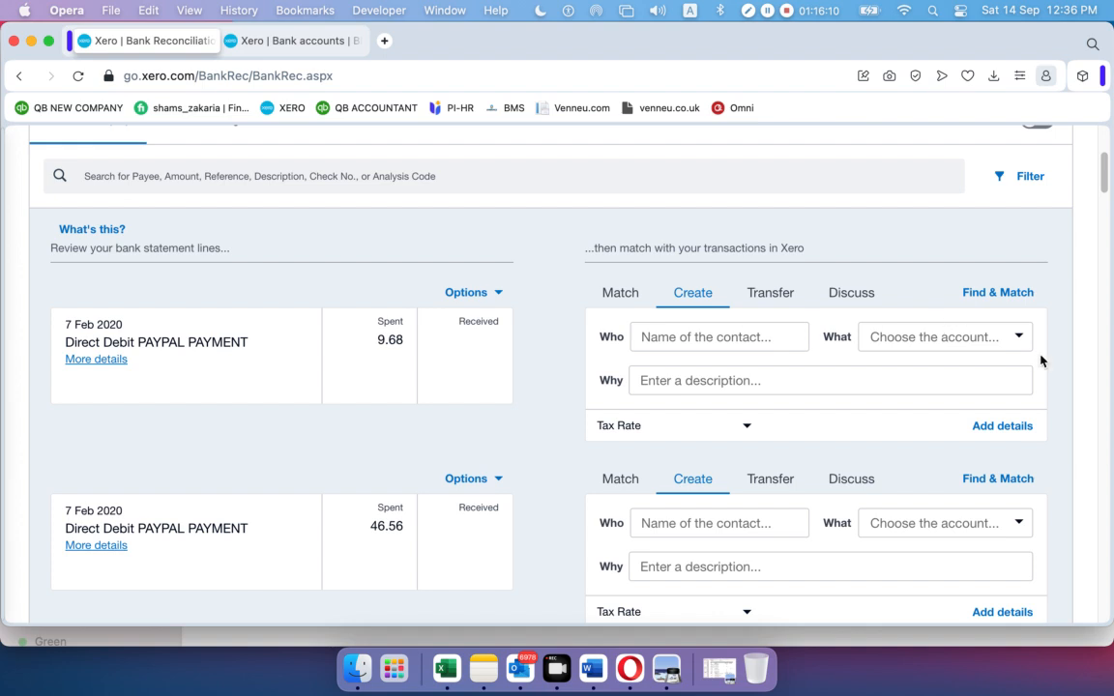
left_click(1016, 340)
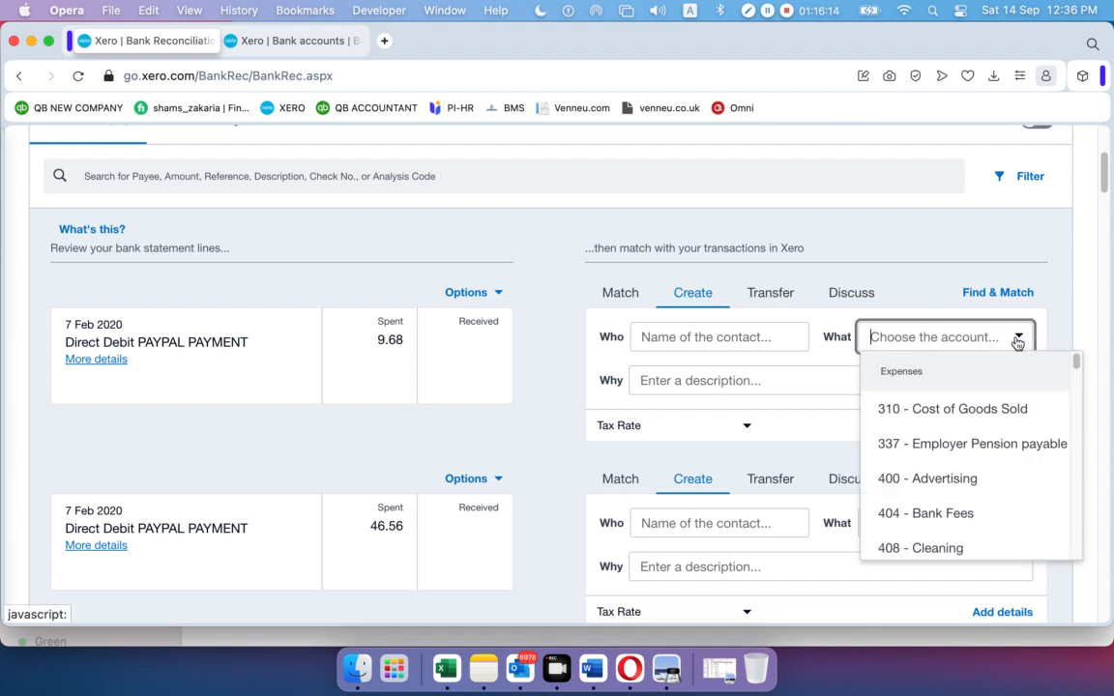
scroll(945, 400, "down", 5)
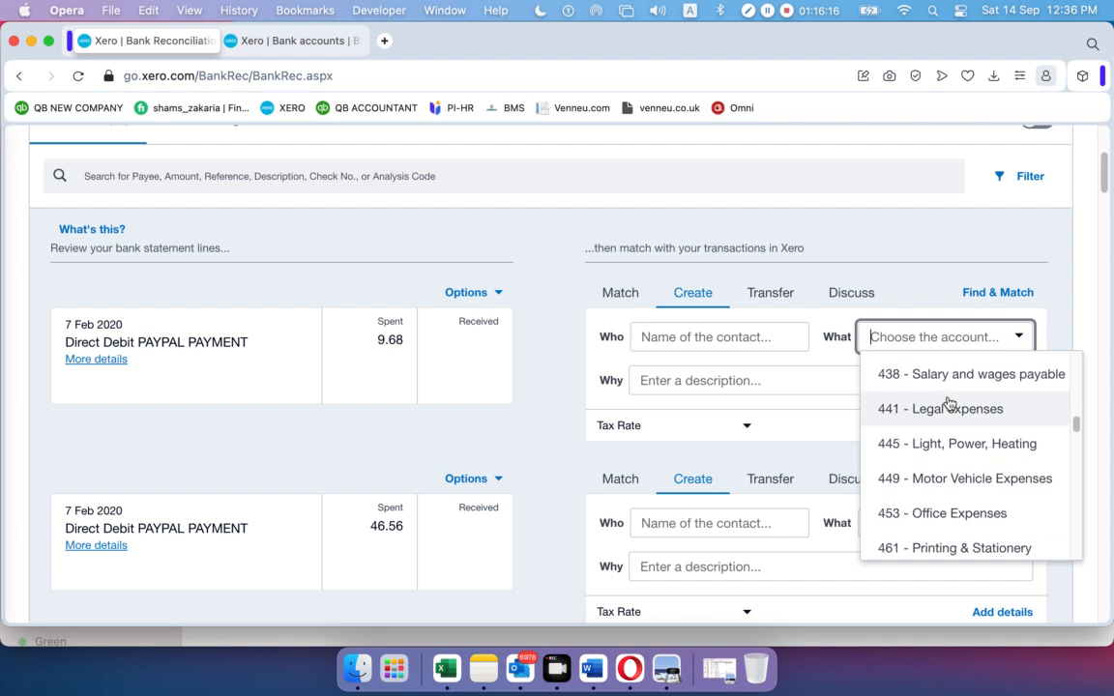
scroll(948, 402, "down", 5)
scroll(947, 402, "up", 15)
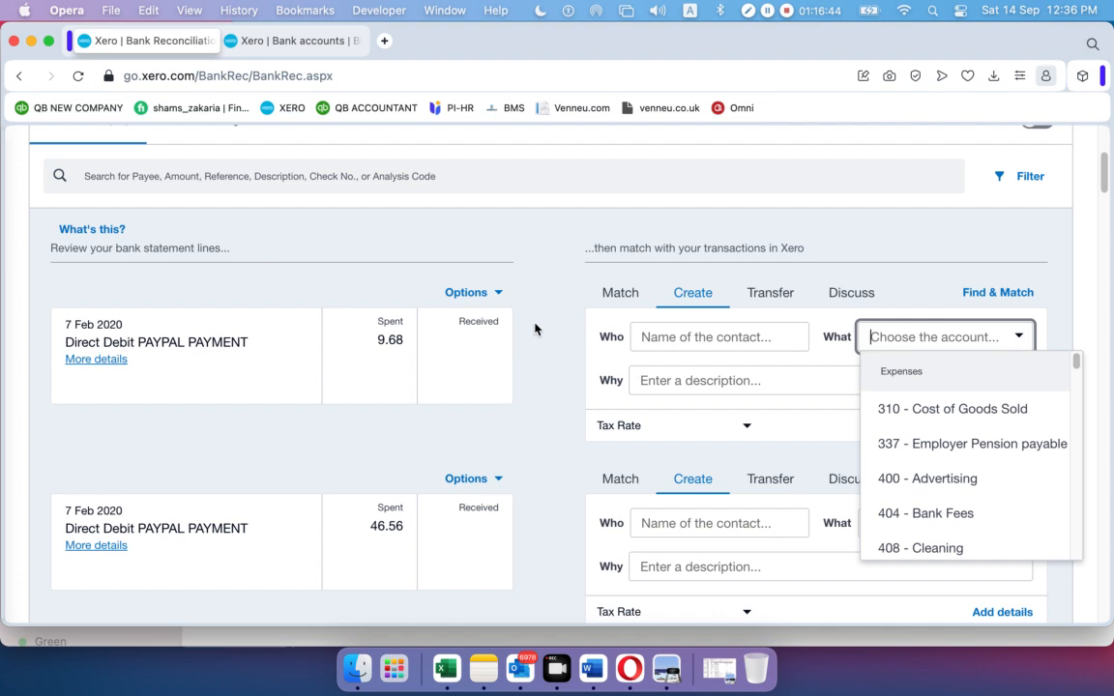
left_click(541, 288)
scroll(516, 319, "up", 5)
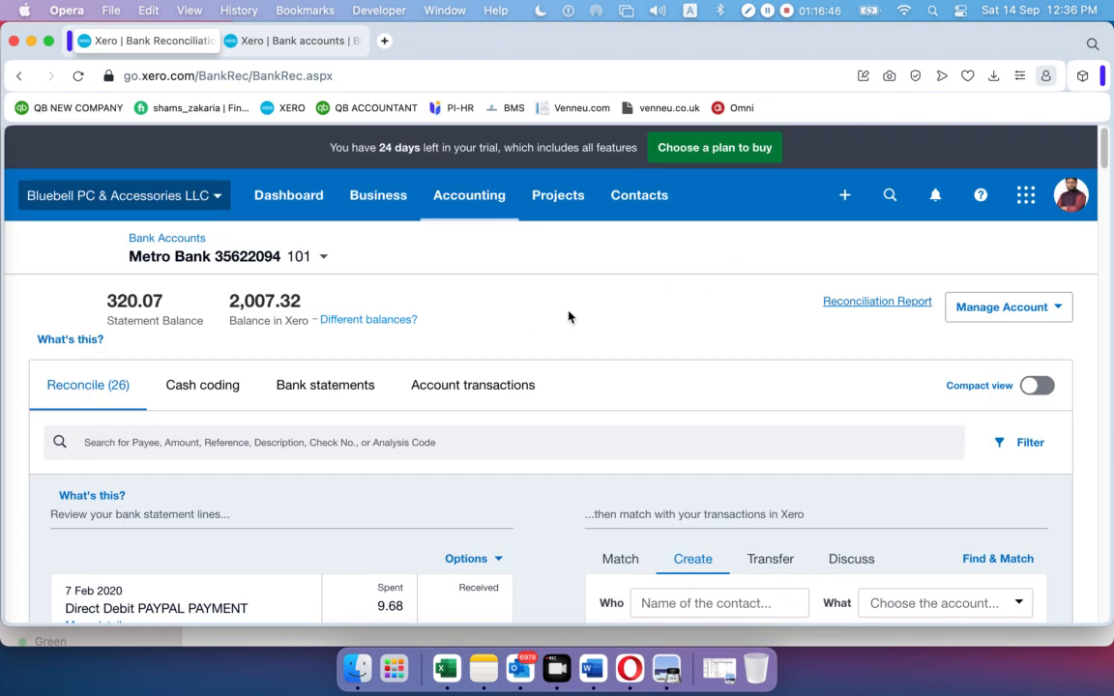
In Cash coding, code the 12 Feb FIVERR line to 400 - Advertising
left_click(196, 391)
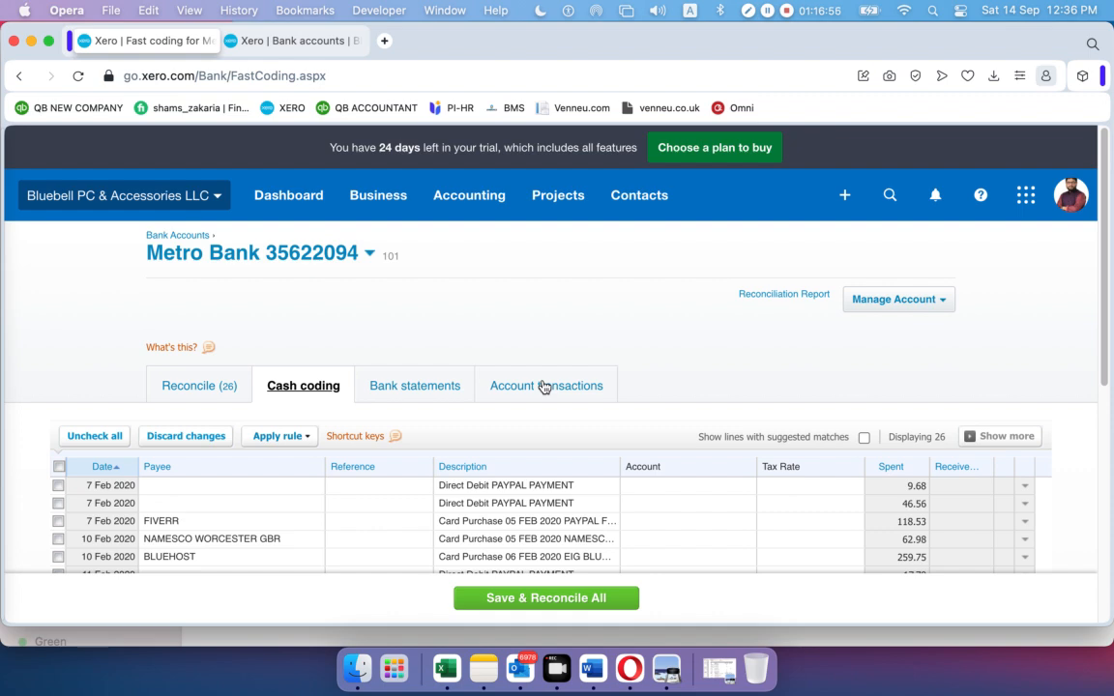
scroll(494, 377, "down", 5)
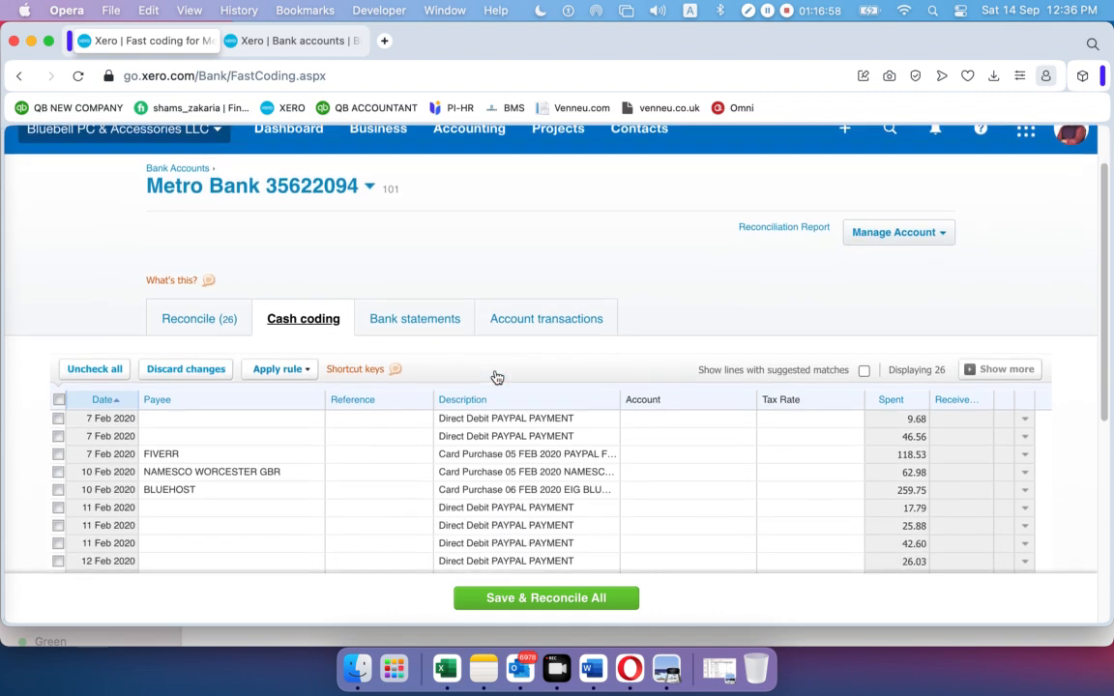
scroll(493, 377, "down", 3)
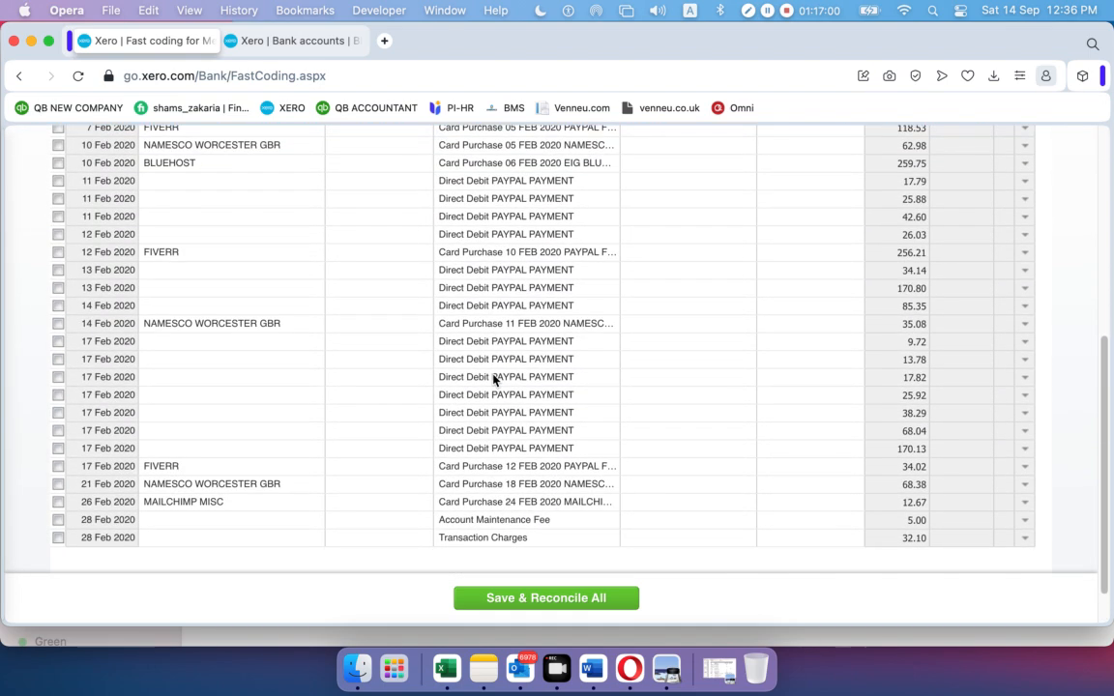
scroll(494, 377, "up", 1)
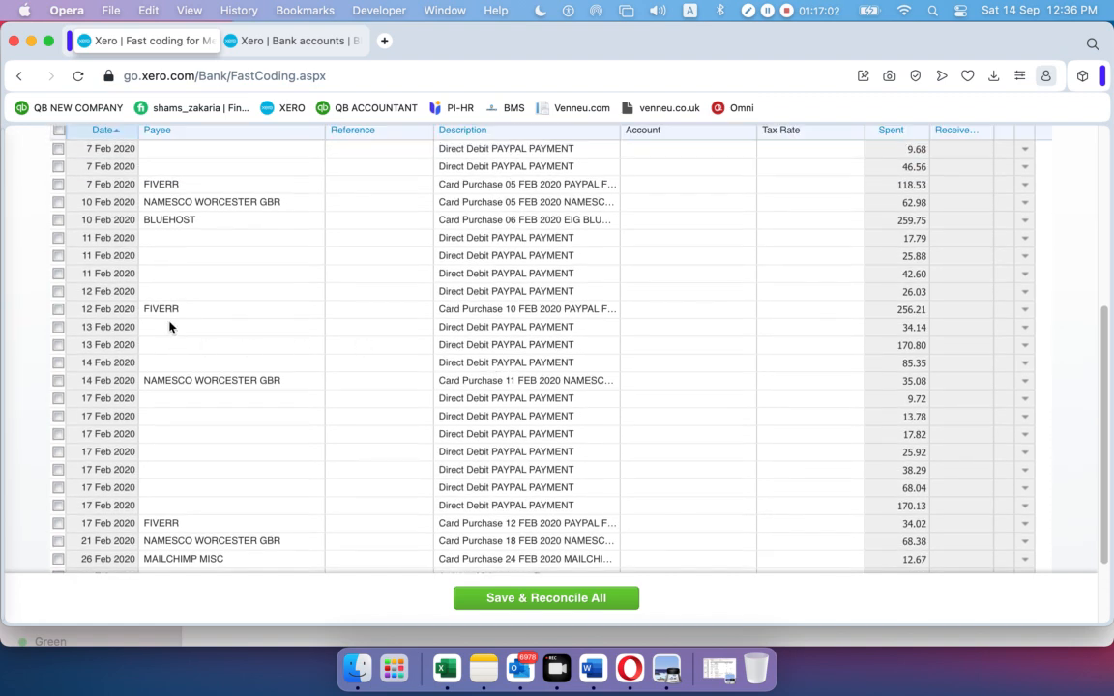
left_click(666, 309)
left_click(746, 310)
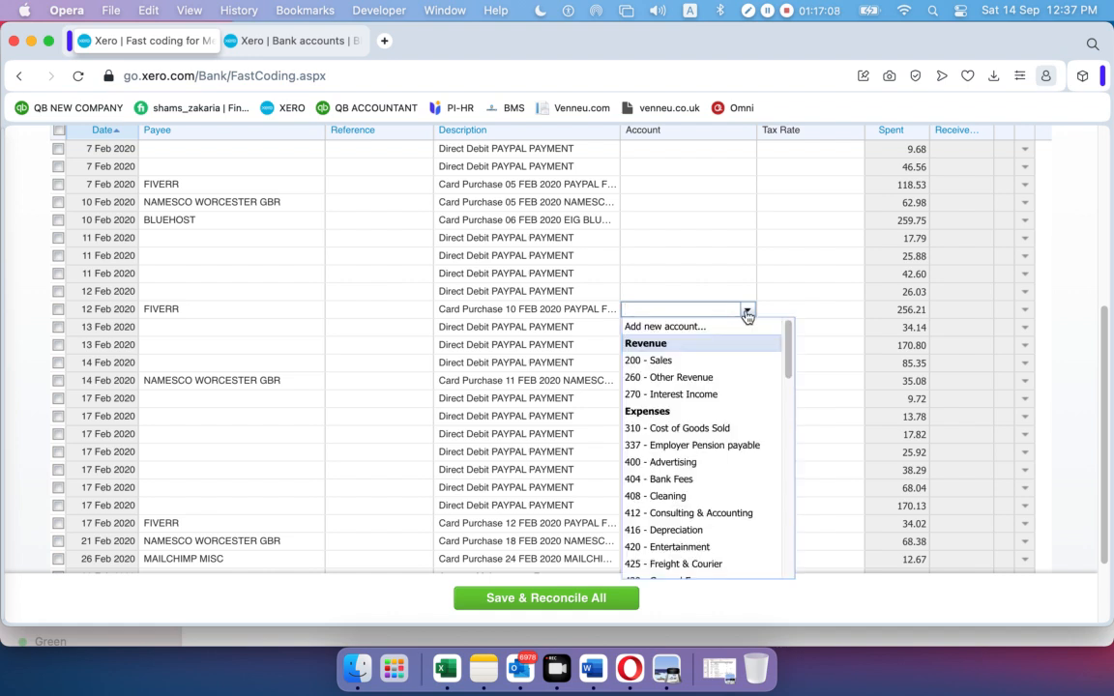
left_click(685, 464)
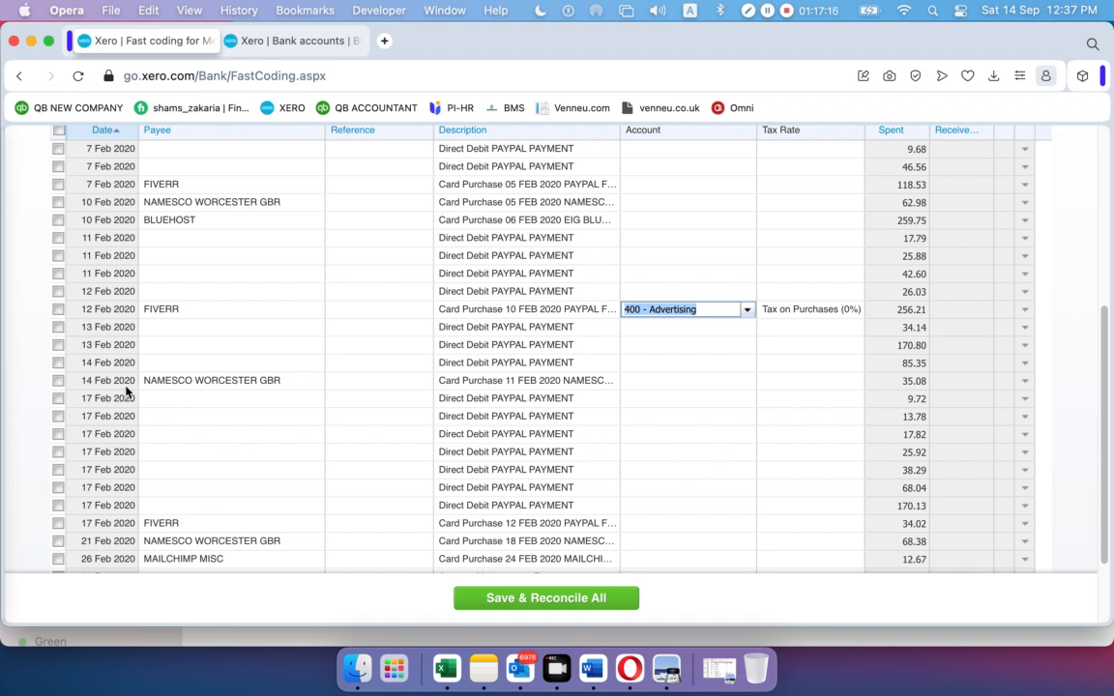
Choose 'Add new account...' for the 14 Feb NAMESCO line's account
left_click(648, 380)
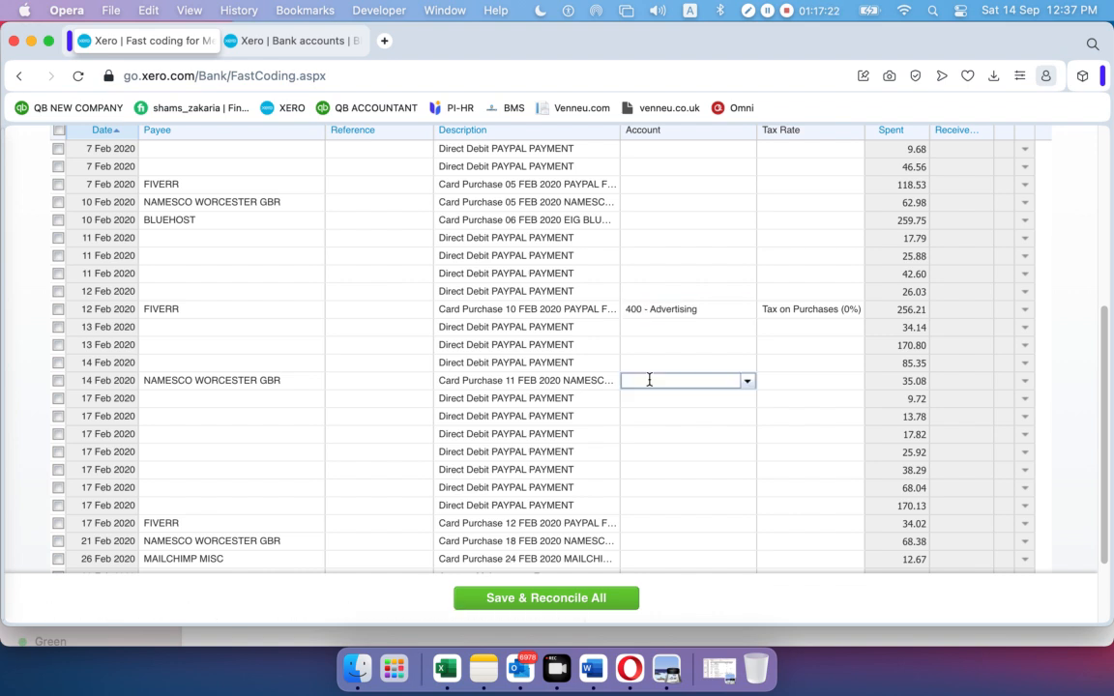
left_click(747, 383)
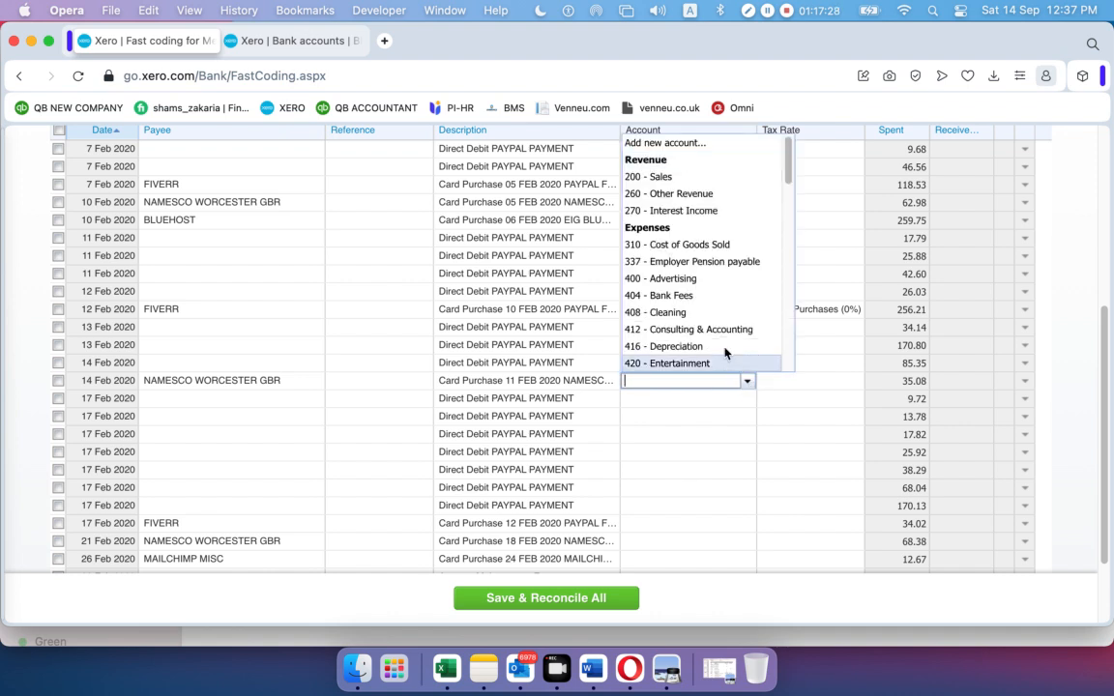
scroll(715, 328, "down", 1)
scroll(716, 331, "down", 5)
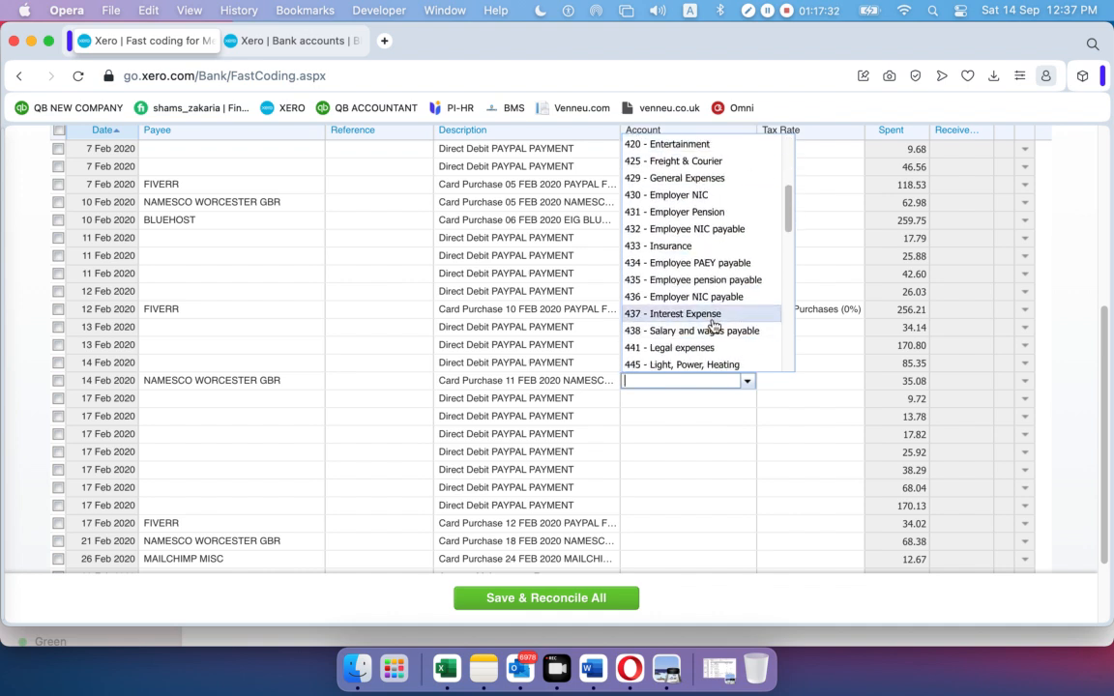
scroll(712, 324, "down", 10)
scroll(713, 324, "up", 15)
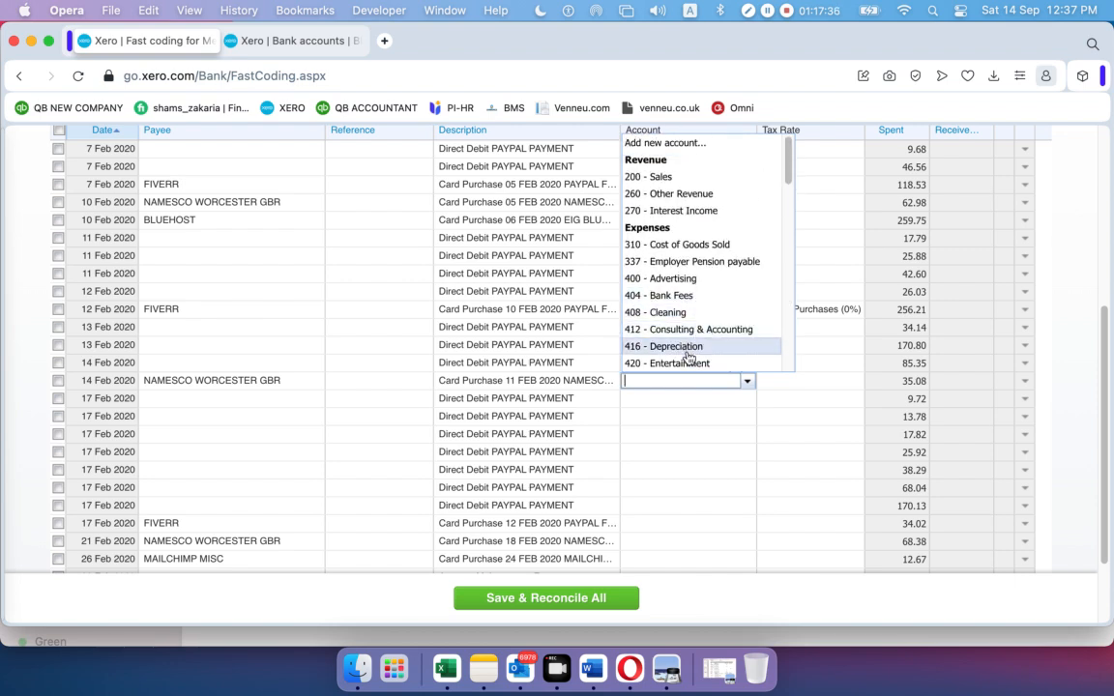
left_click(666, 145)
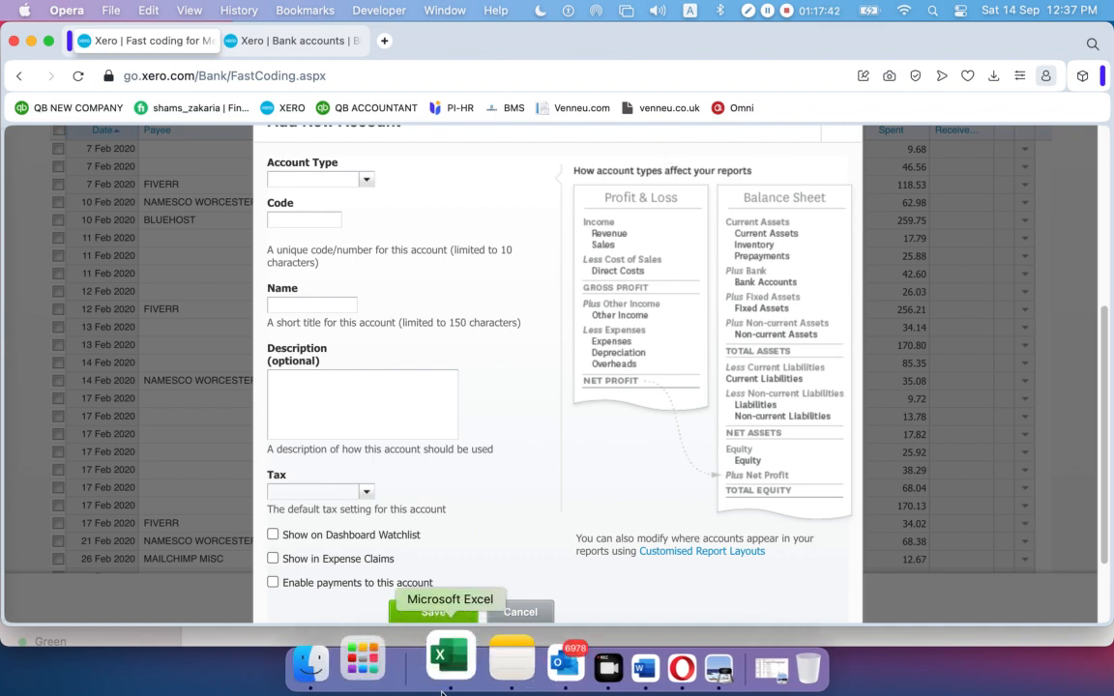
Restart the new account form with Account Type Expense, then view the Bank accounts tab
left_click(519, 612)
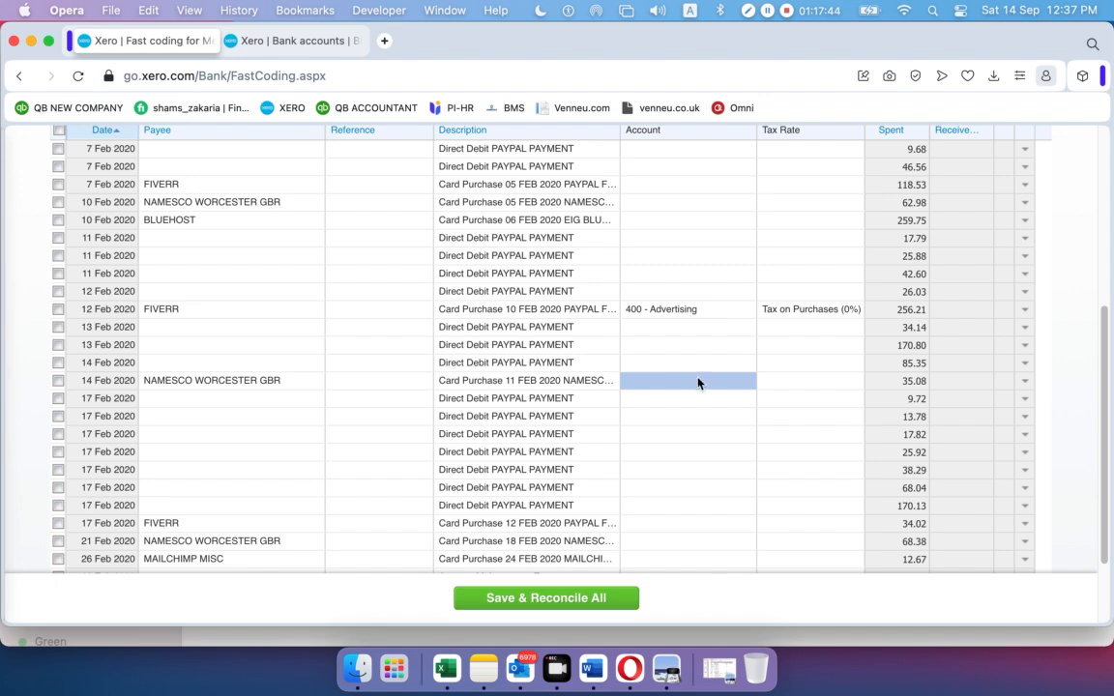
left_click(748, 383)
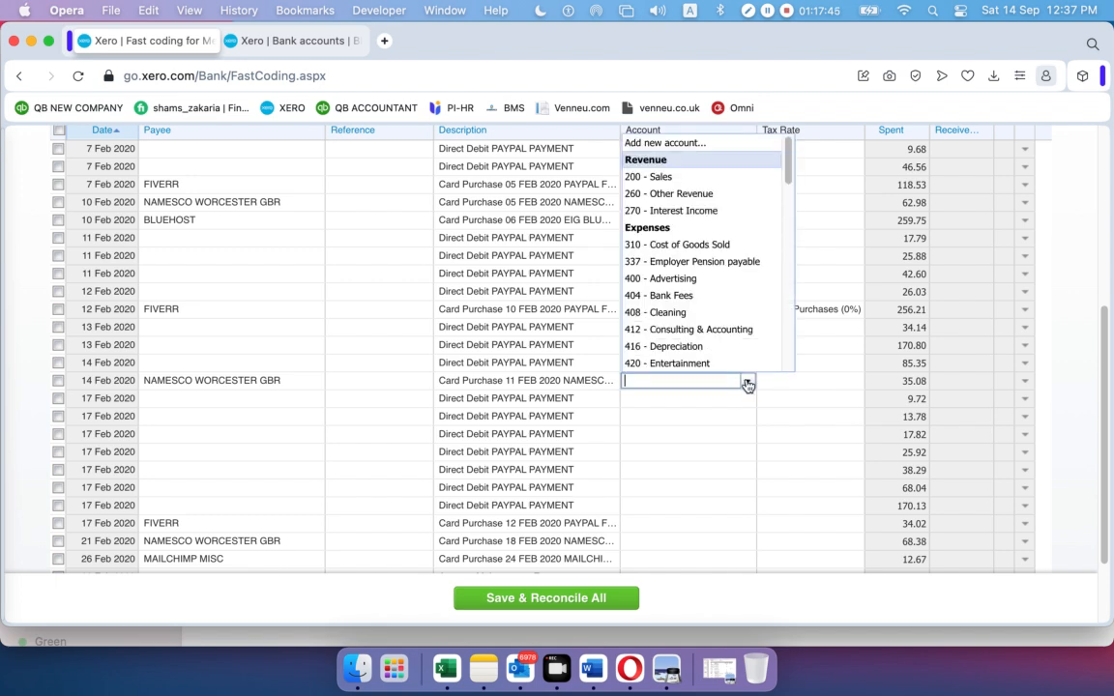
left_click(646, 145)
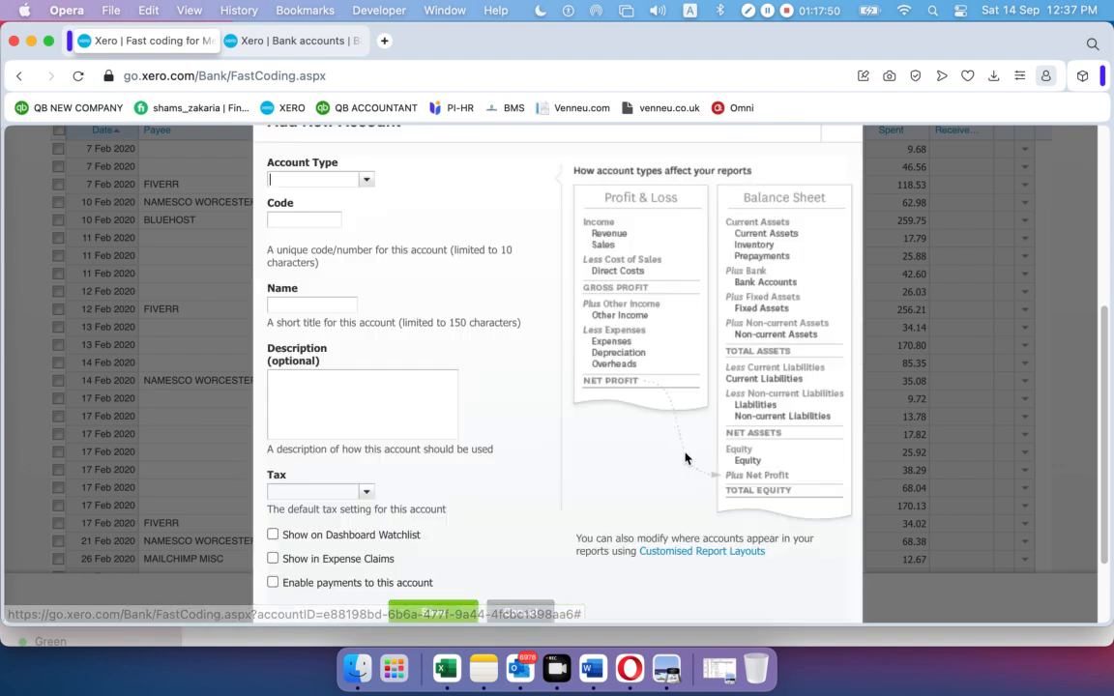
left_click(363, 182)
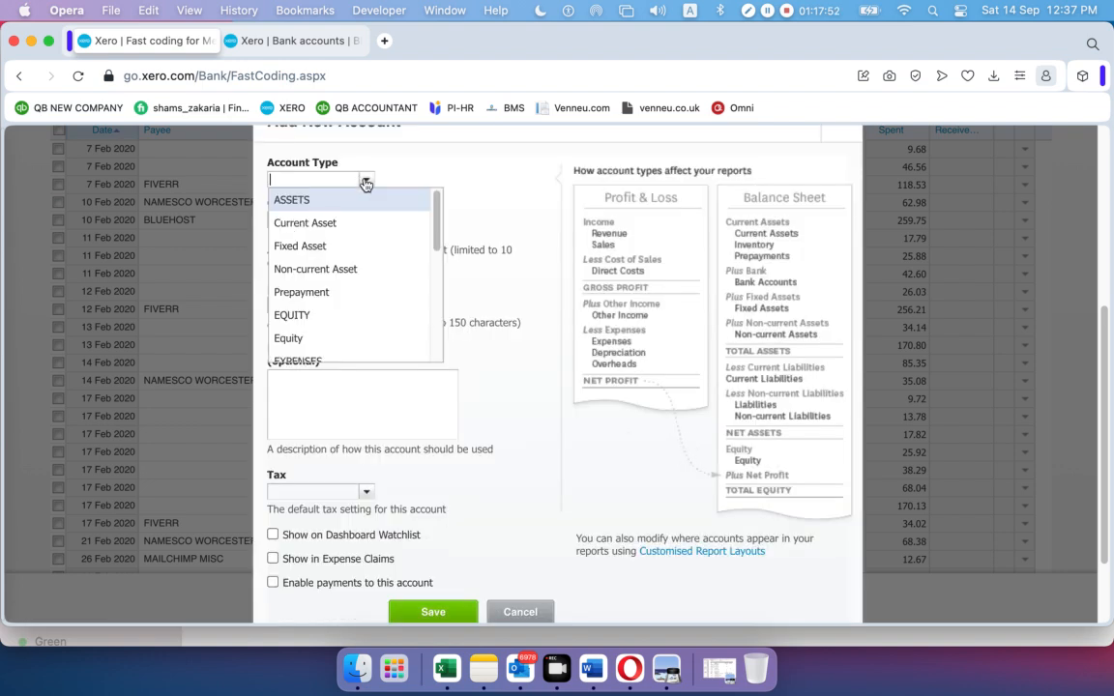
type("e")
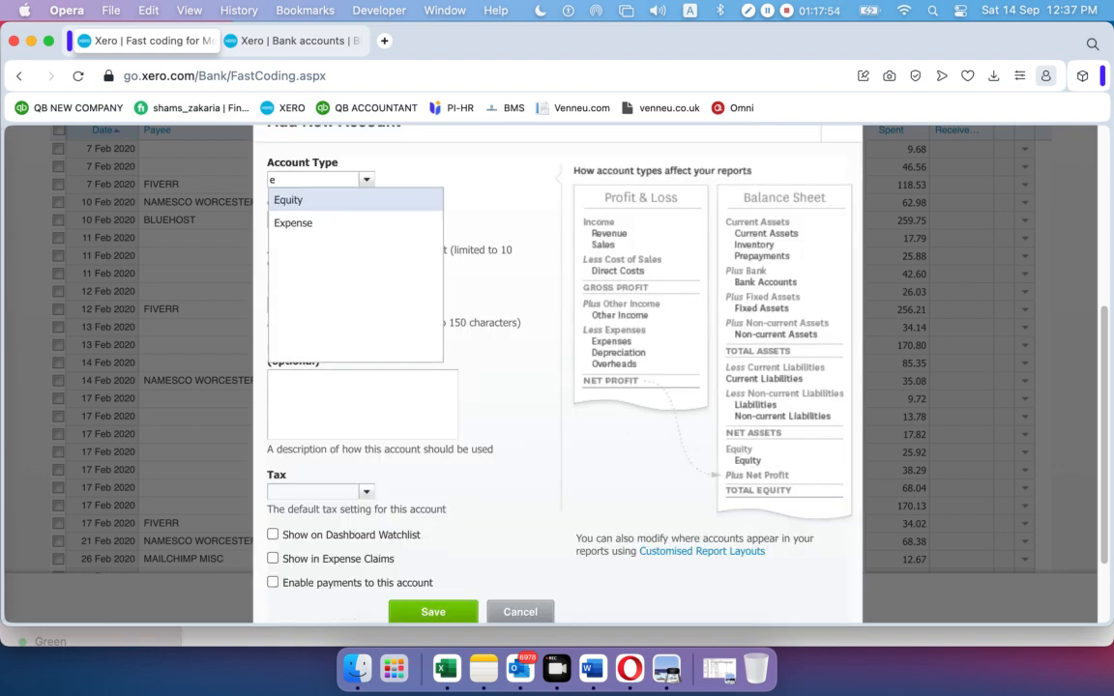
left_click(307, 222)
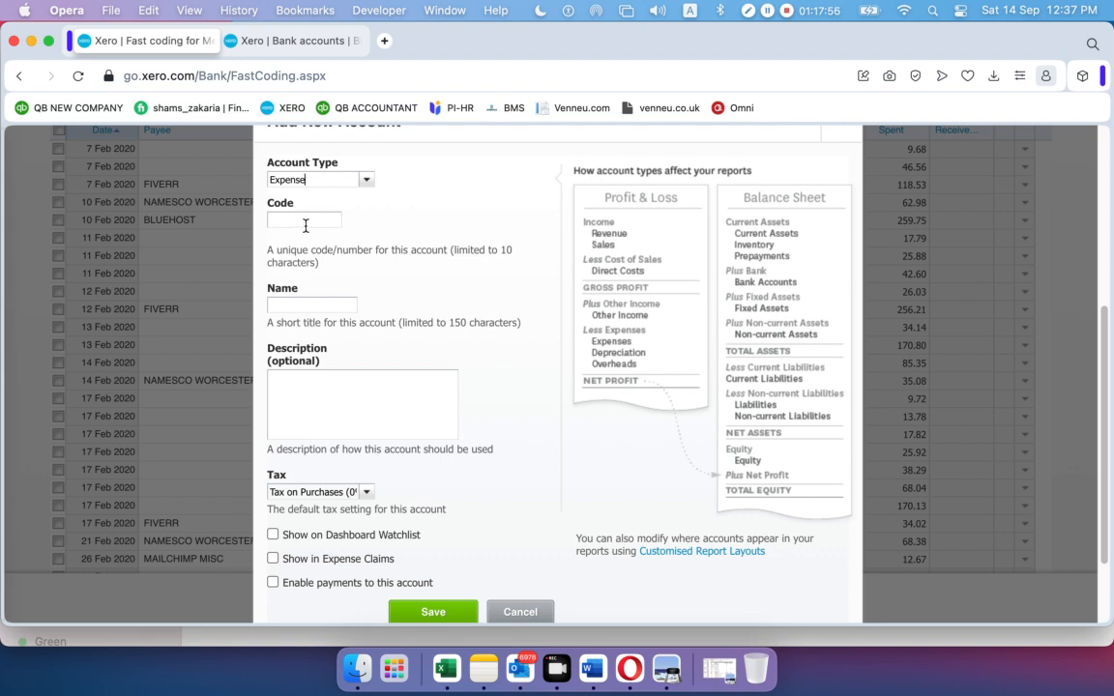
left_click(306, 222)
left_click(285, 39)
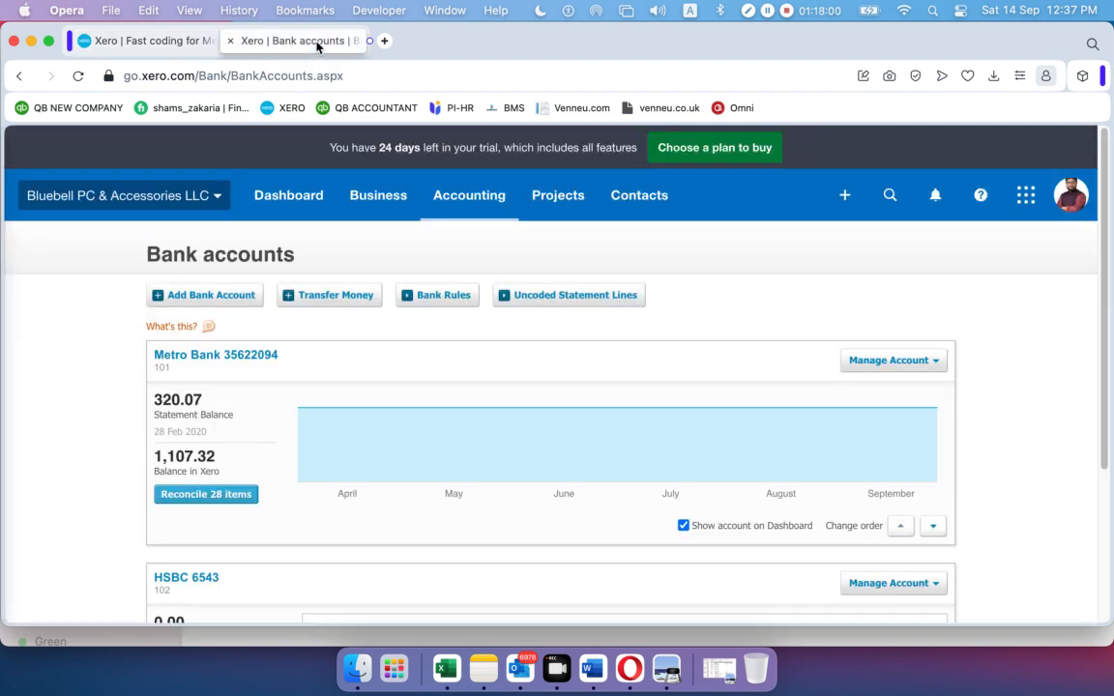
Review the Expenses list in the Chart of accounts, then return to the new account's code field
left_click(455, 198)
left_click(464, 530)
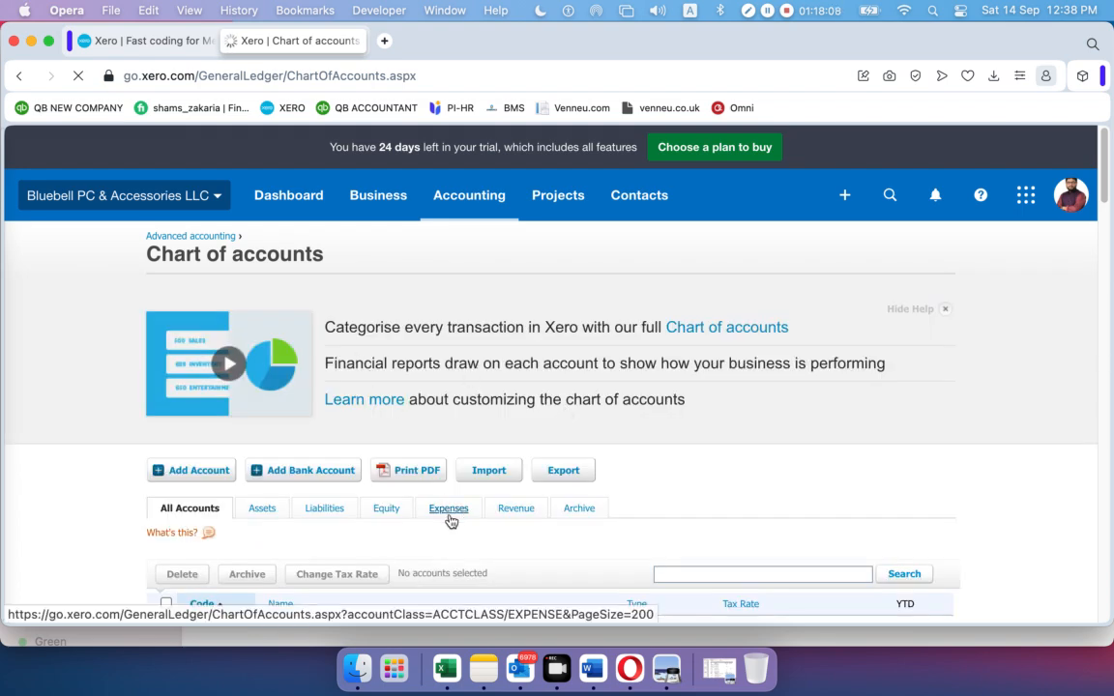
left_click(449, 512)
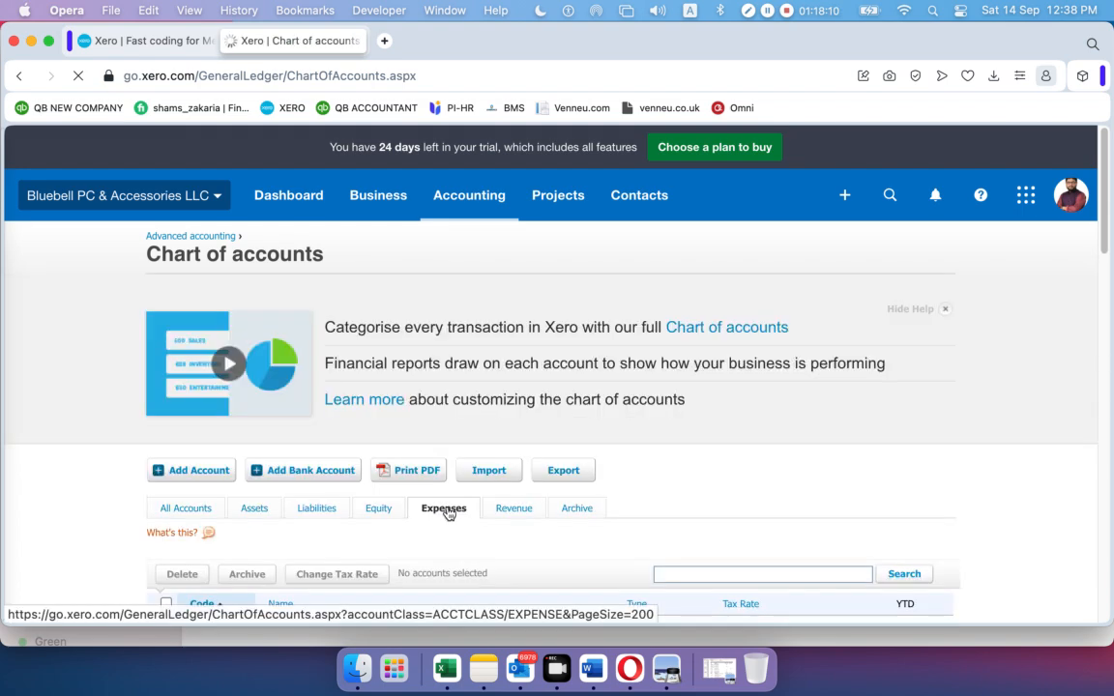
scroll(453, 421, "down", 10)
scroll(226, 284, "down", 6)
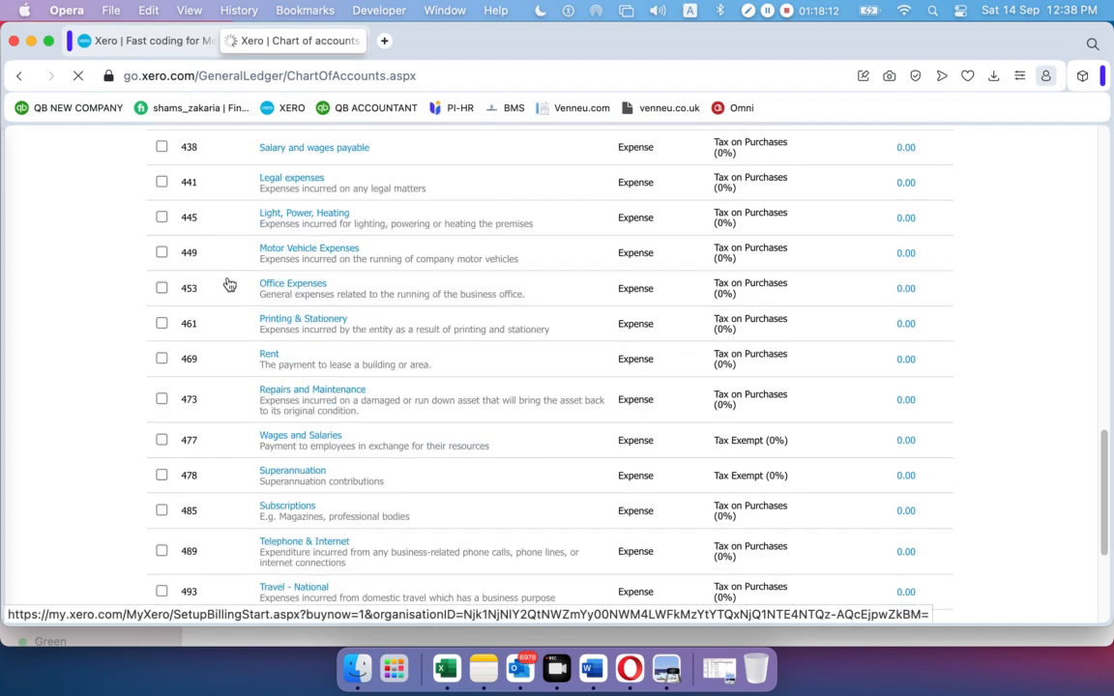
scroll(226, 283, "up", 5)
scroll(228, 286, "up", 3)
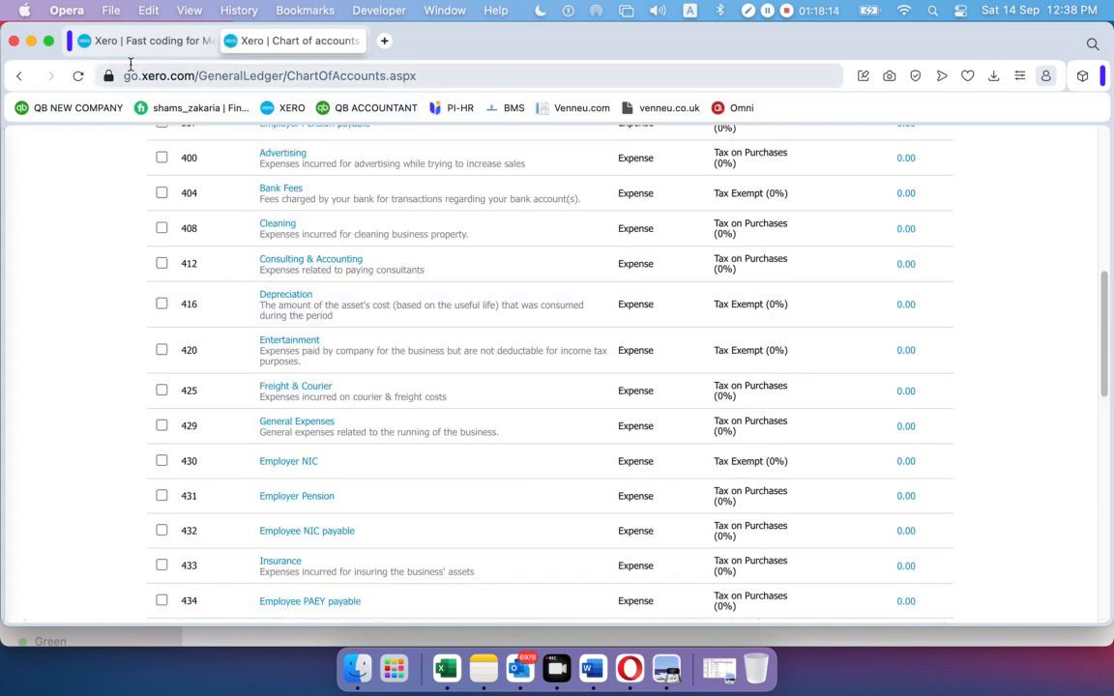
left_click(117, 42)
left_click(304, 219)
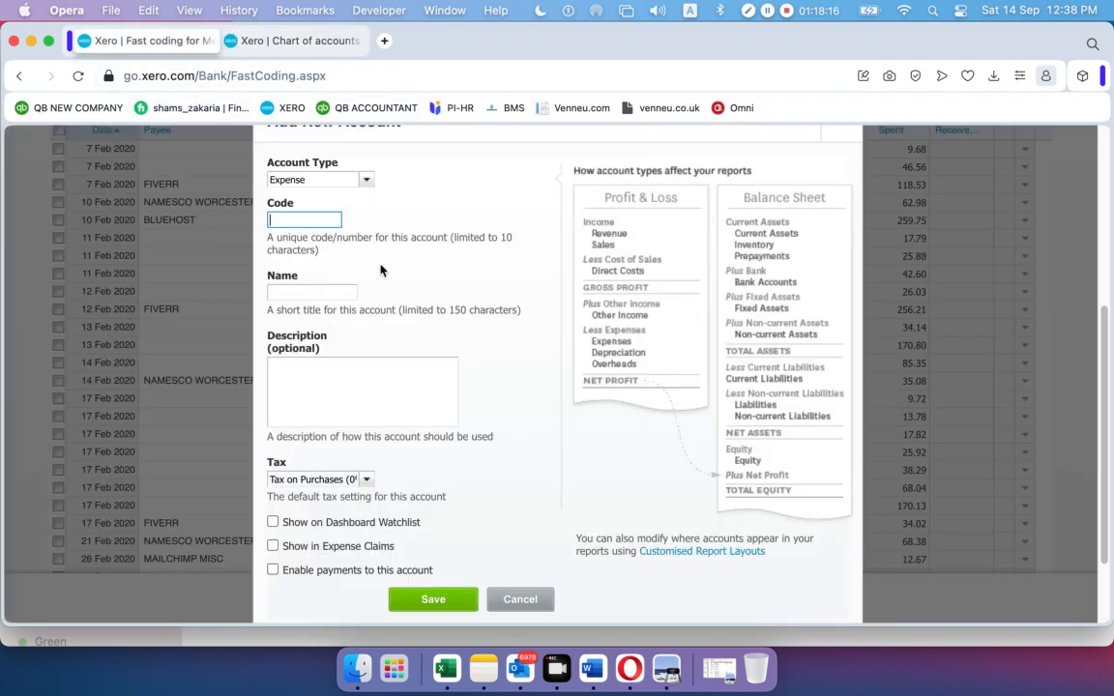
Create expense account 411 'Website Purchase Cost' for the 14 Feb NAMESCO 35.08 line
type("411")
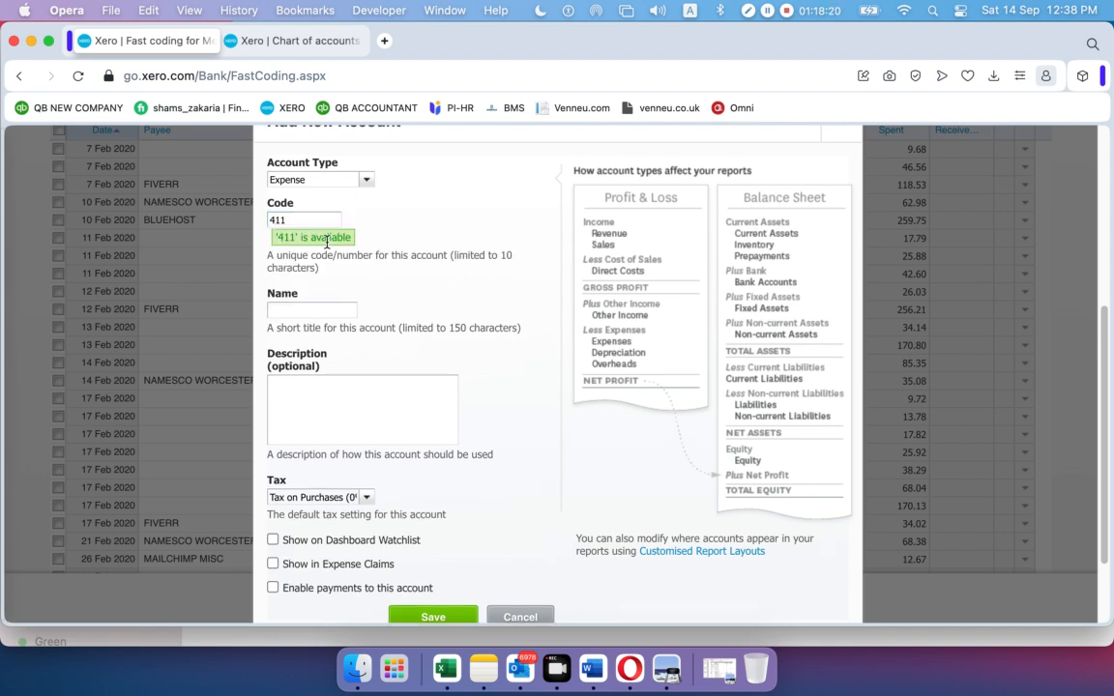
left_click(324, 310)
type("Website Purchase")
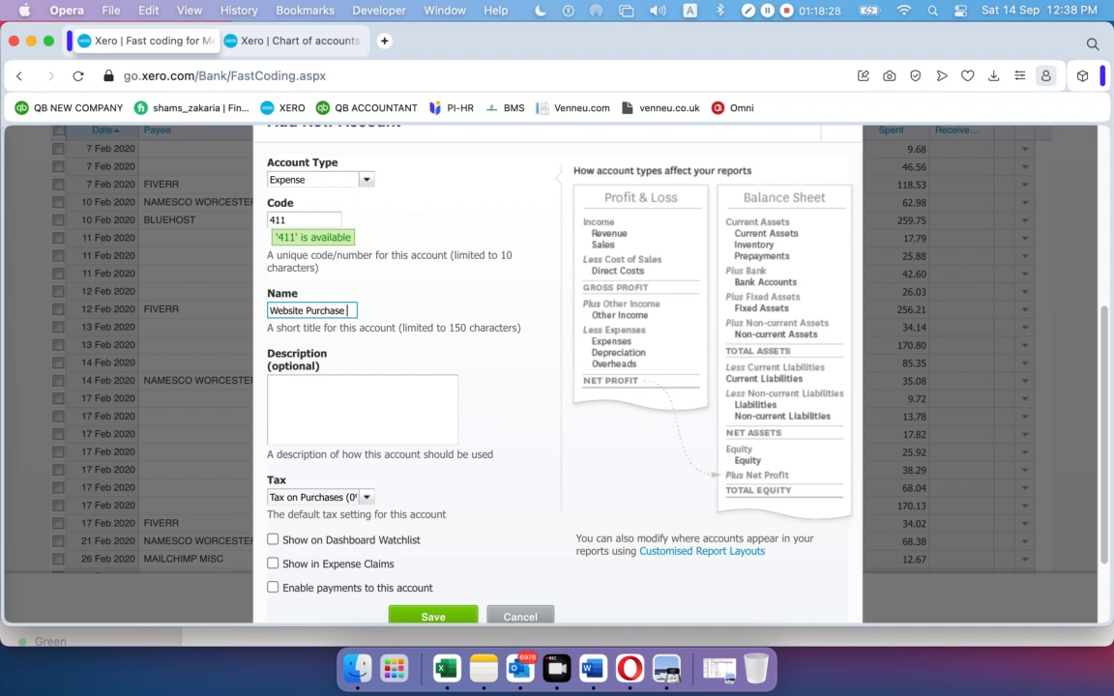
type("Cost")
left_click(433, 616)
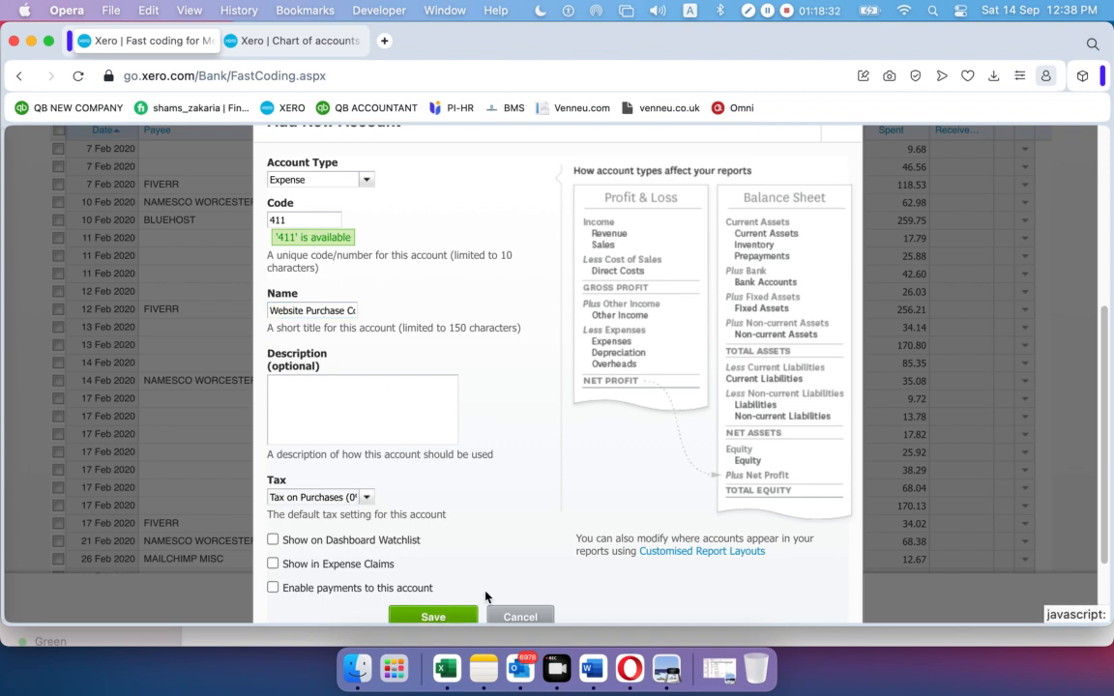
left_click(673, 453)
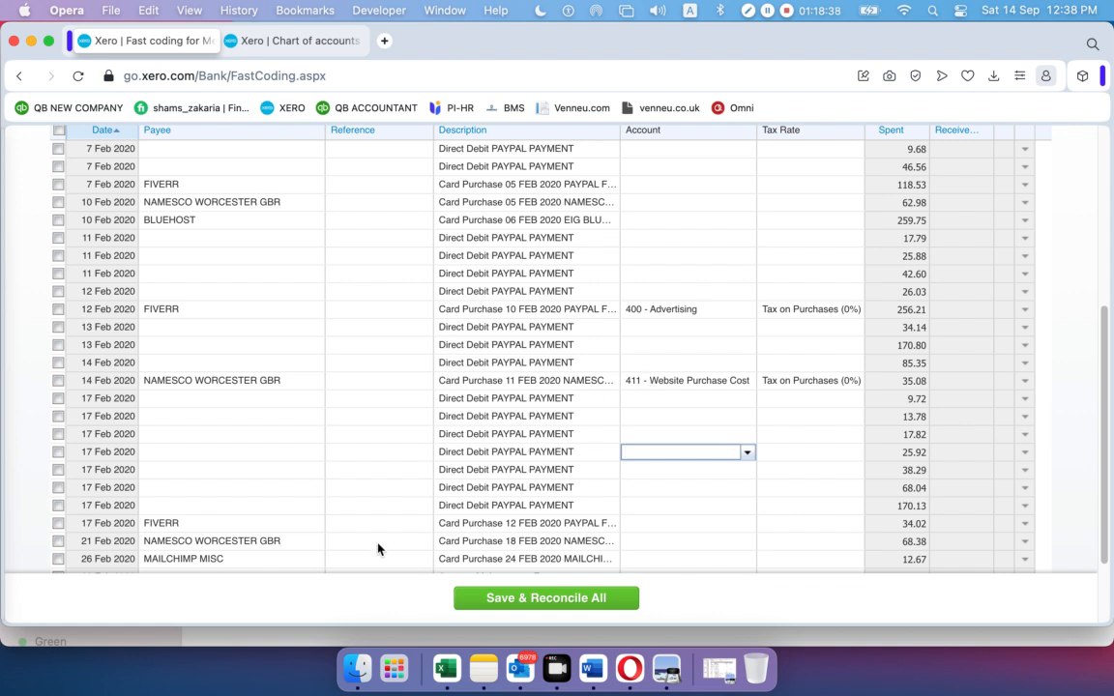
Code the 17 Feb FIVERR payment to 400 - Advertising
left_click(673, 527)
left_click(747, 524)
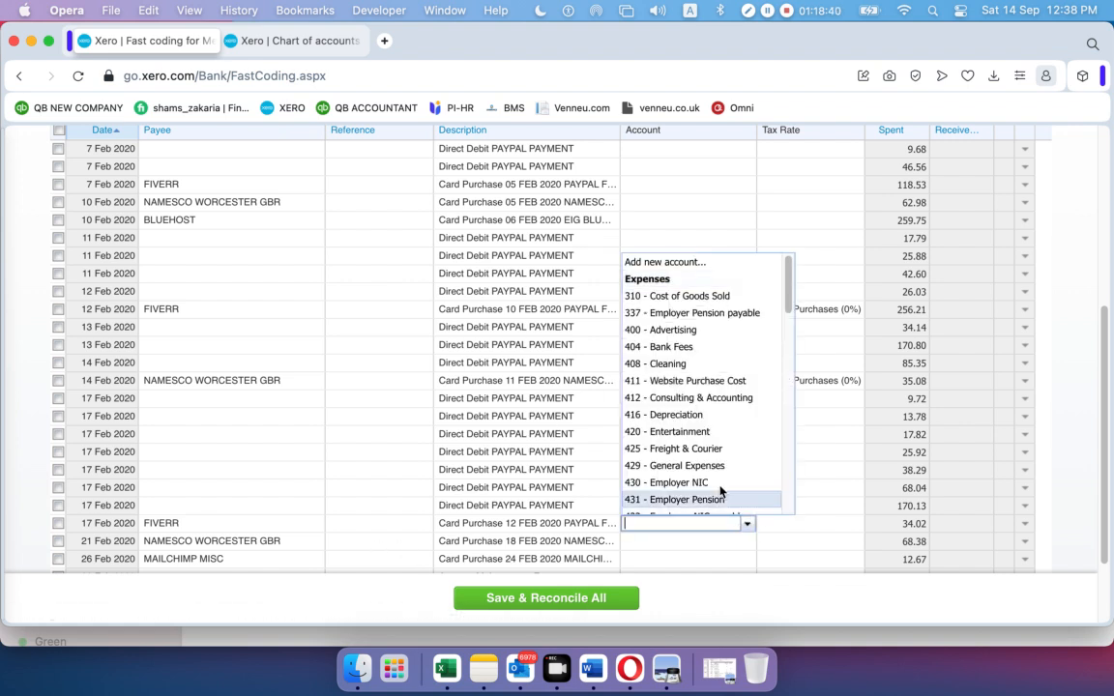
scroll(681, 435, "down", 5)
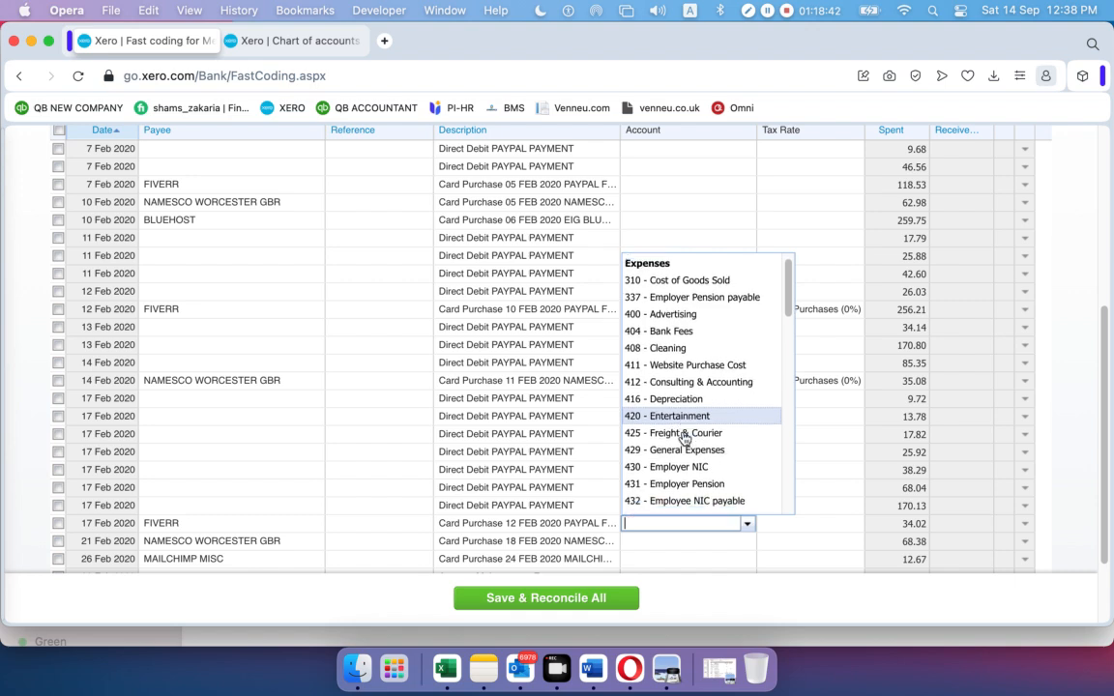
scroll(683, 437, "down", 5)
scroll(683, 437, "up", 10)
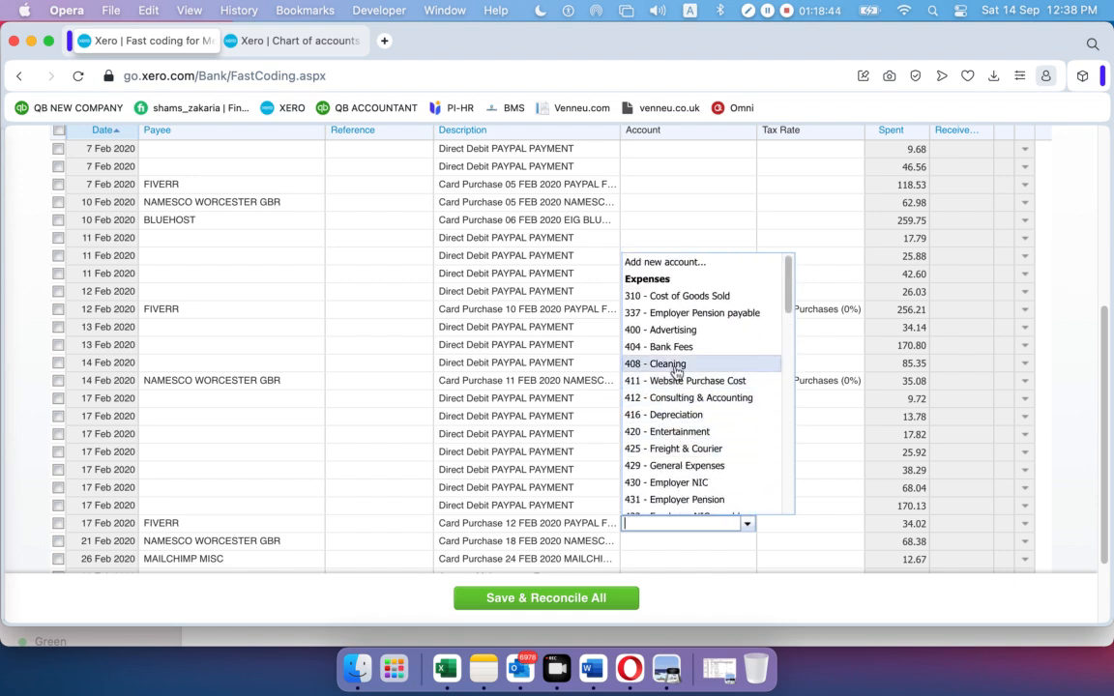
left_click(678, 331)
Code the 21 Feb NAMESCO and 26 Feb MAILCHIMP payments to 411 - Website Purchase Cost
scroll(472, 514, "down", 1)
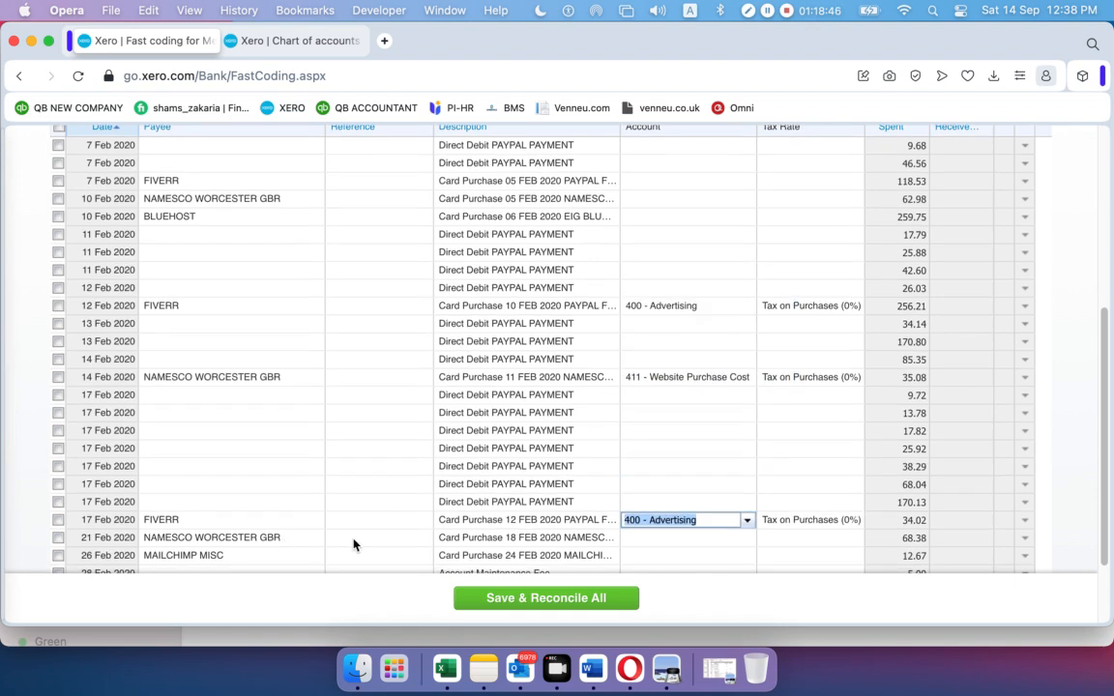
left_click(746, 542)
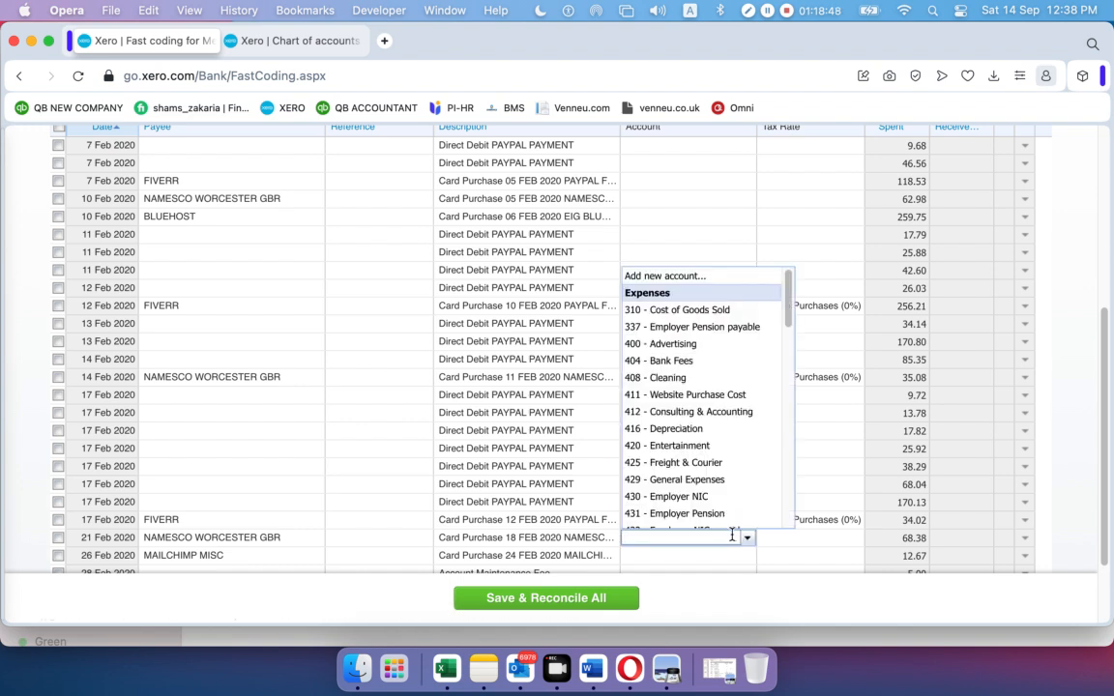
type("w")
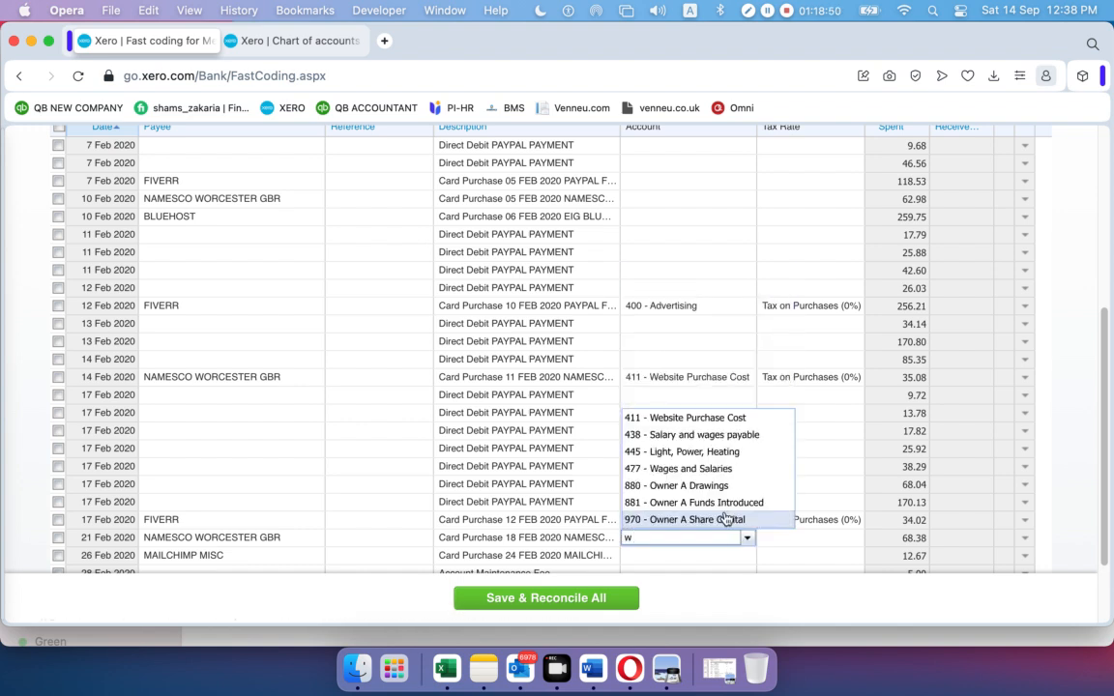
left_click(704, 422)
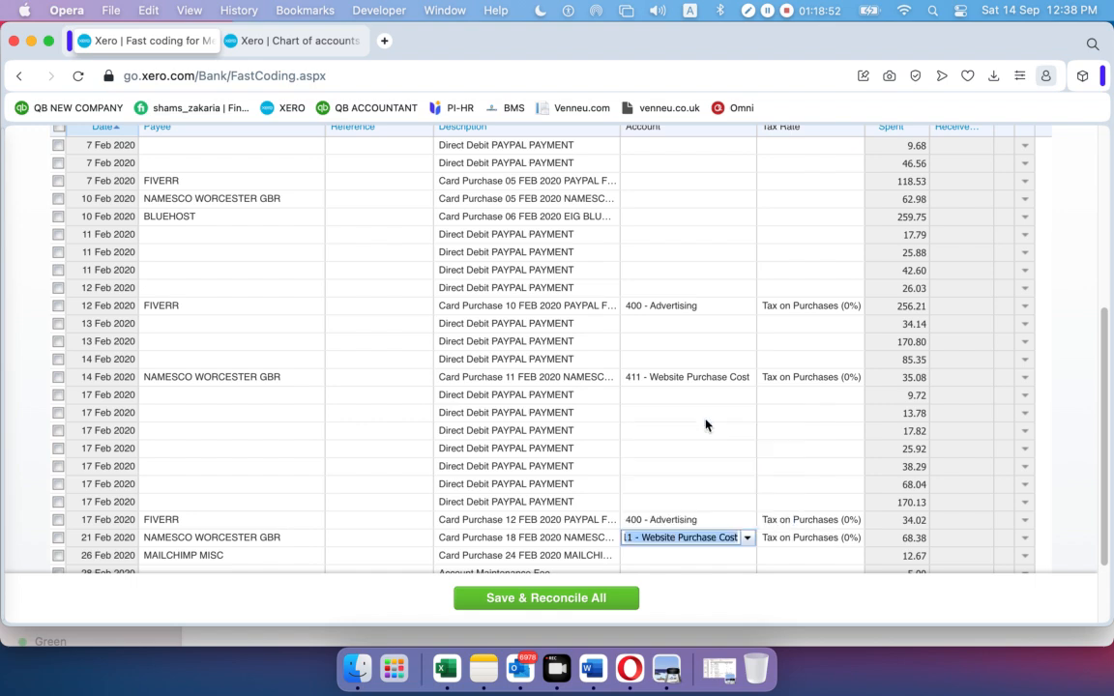
scroll(486, 533, "down", 3)
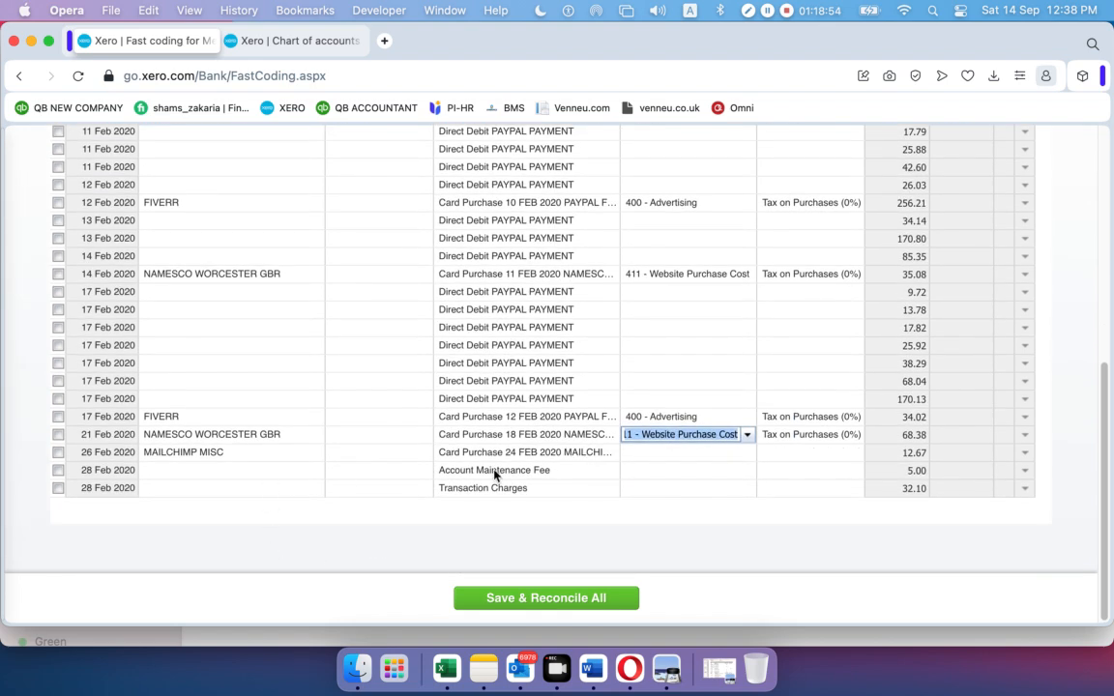
left_click(746, 453)
left_click(747, 456)
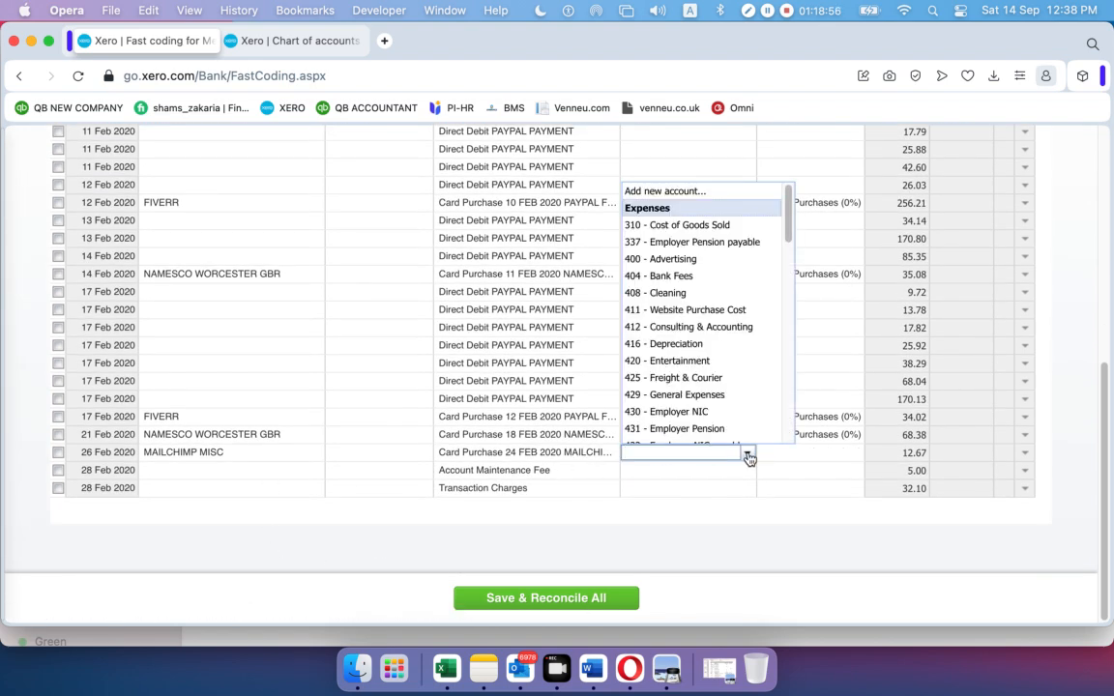
type("w")
left_click(739, 469)
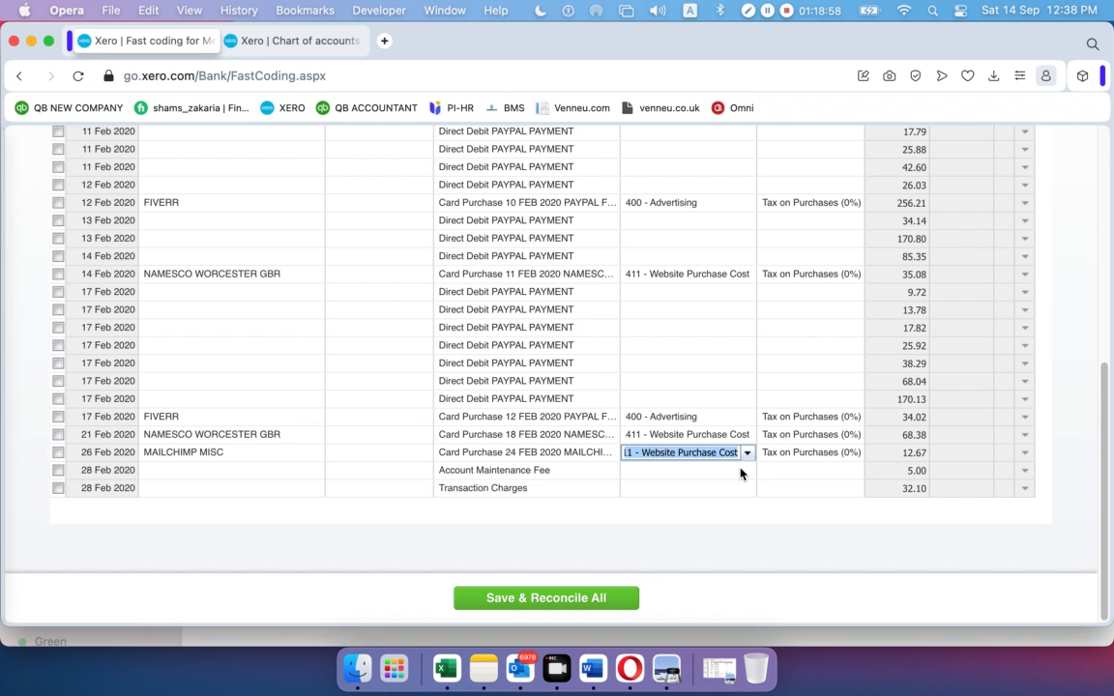
Code 10 Feb NAMESCO to 411 - Website Purchase Cost and 7 Feb FIVERR to 400 - Advertising
scroll(590, 501, "up", 3)
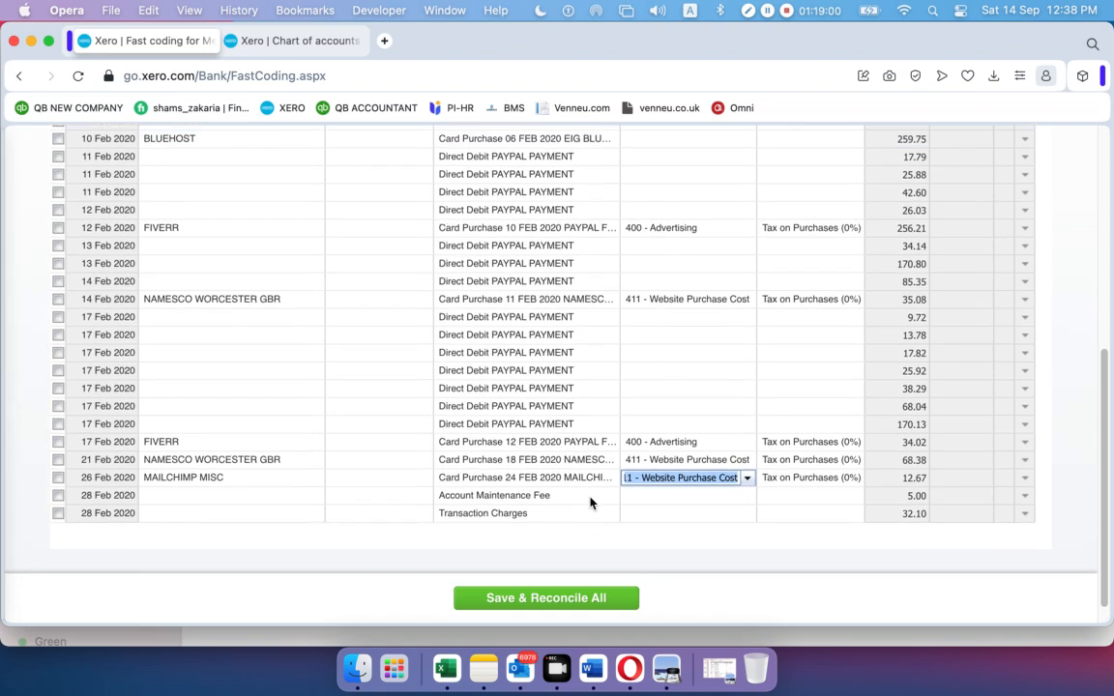
scroll(567, 475, "up", 7)
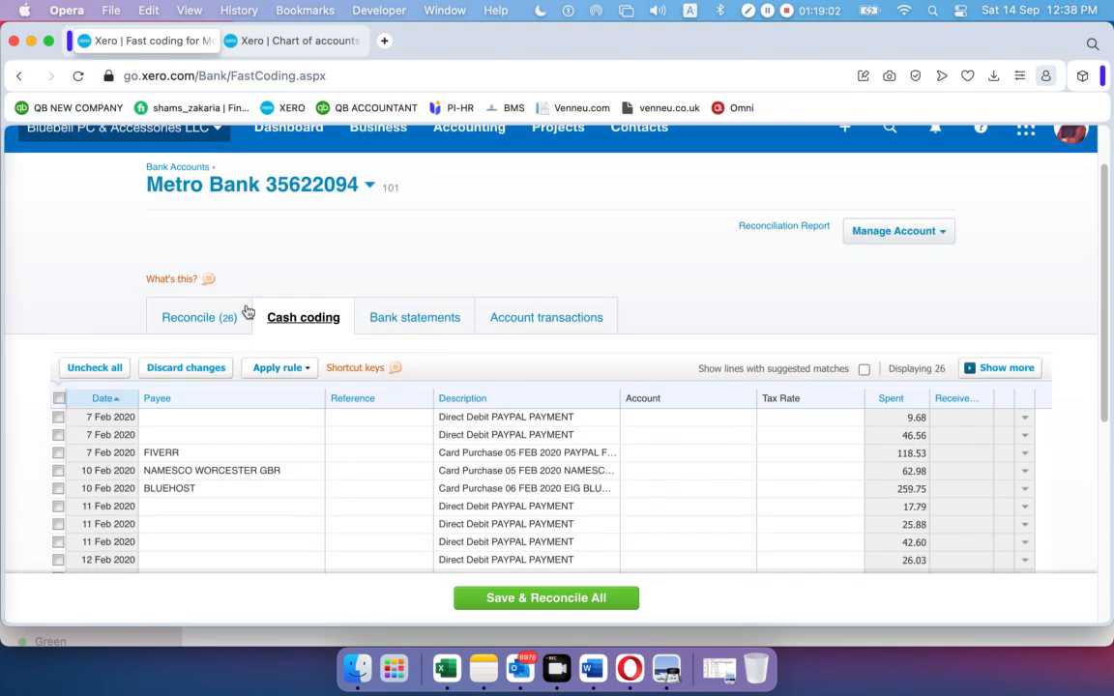
left_click(666, 470)
left_click(747, 472)
type("w")
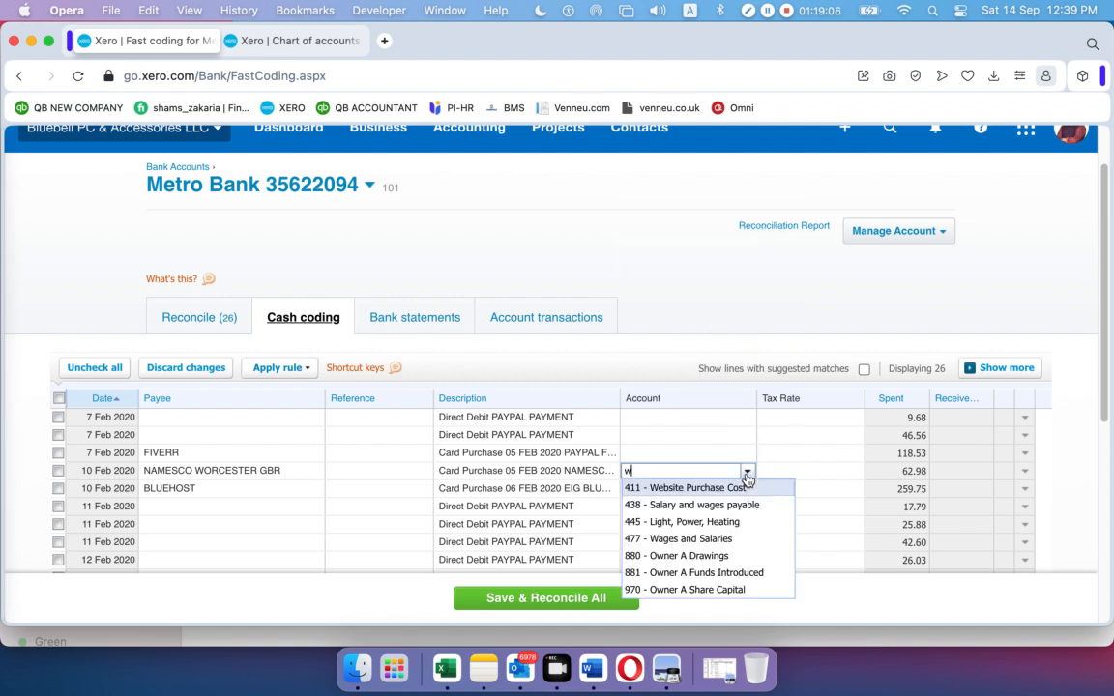
left_click(726, 490)
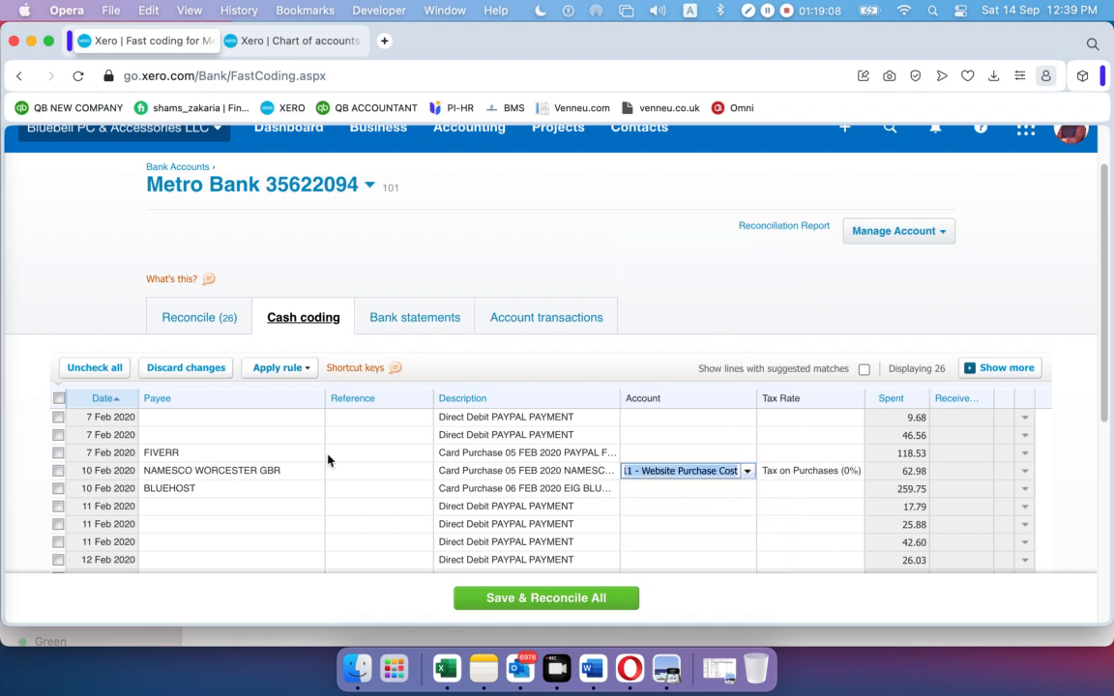
left_click(682, 453)
left_click(746, 454)
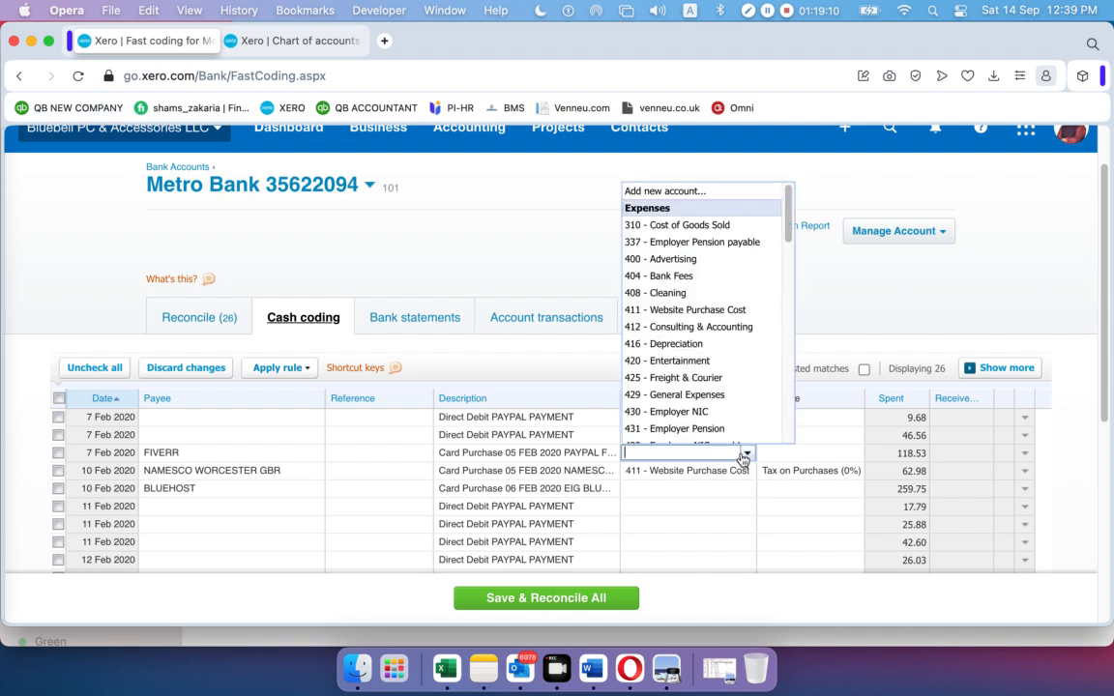
left_click(666, 257)
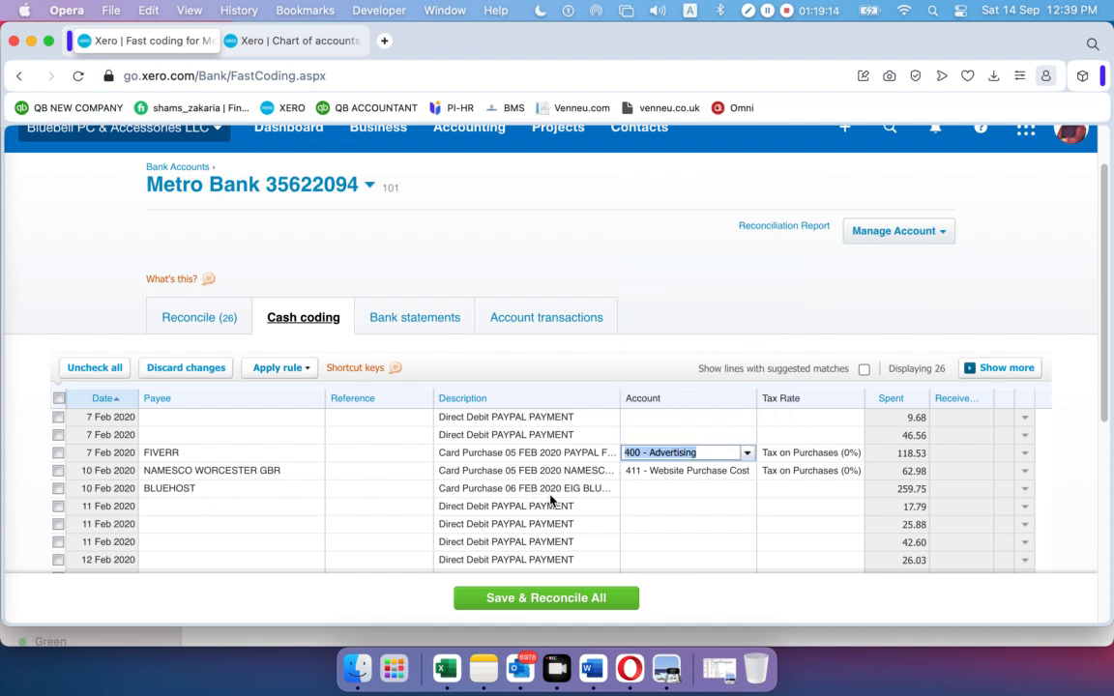
Select the BLUEHOST line's payee text to check the charge
left_click(641, 489)
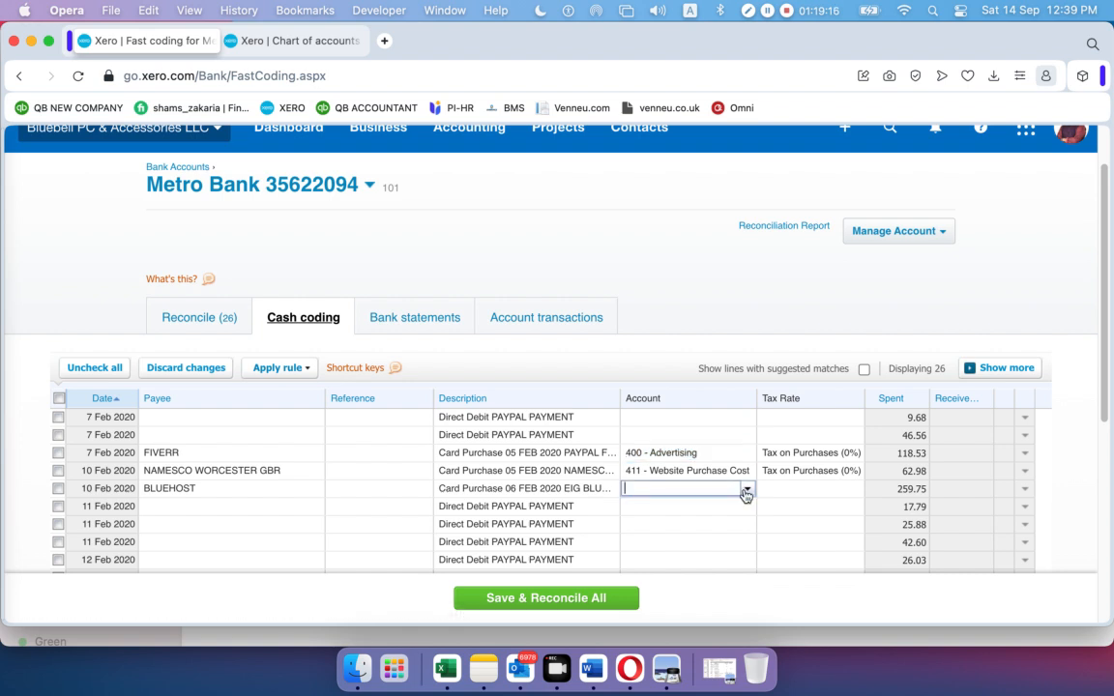
left_click(204, 490)
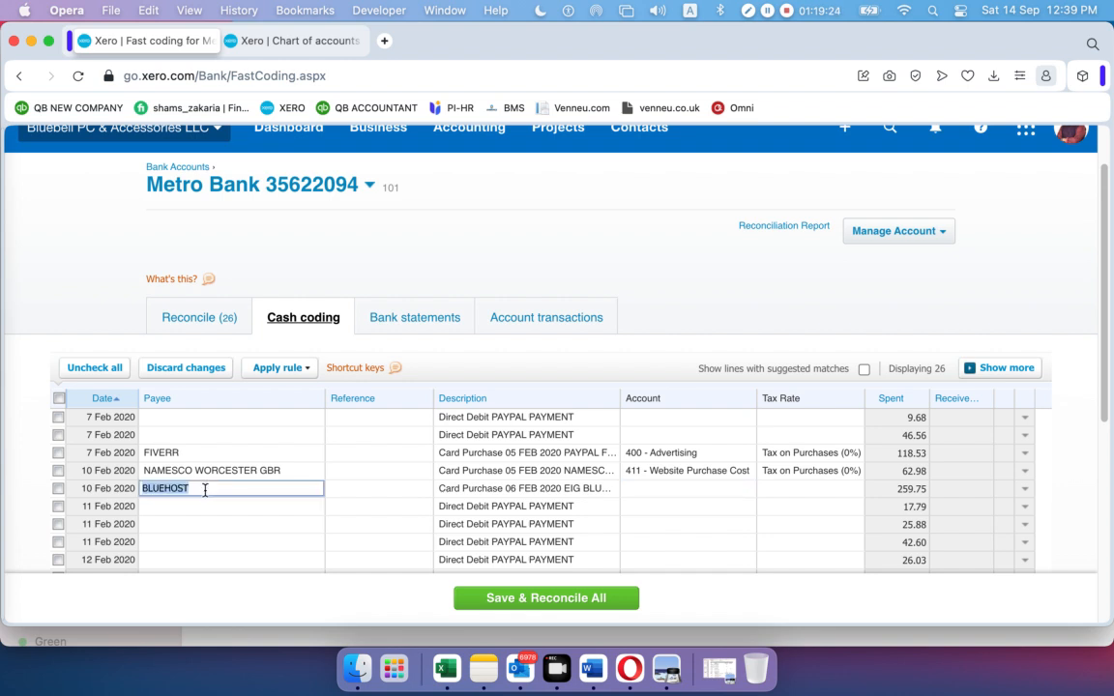
left_click(684, 494)
left_click(186, 492)
left_click_drag(206, 491, 134, 495)
key("Left")
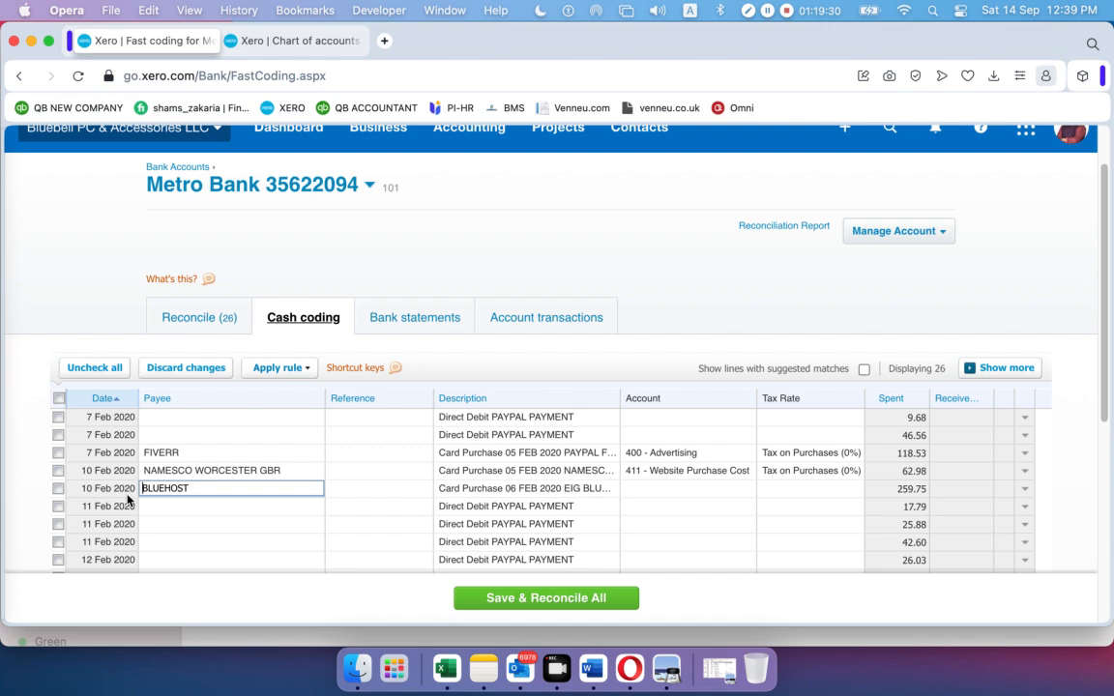
Google 'Bluehost' from a new Opera tab and open the Bluehost Official Site result
left_click(383, 41)
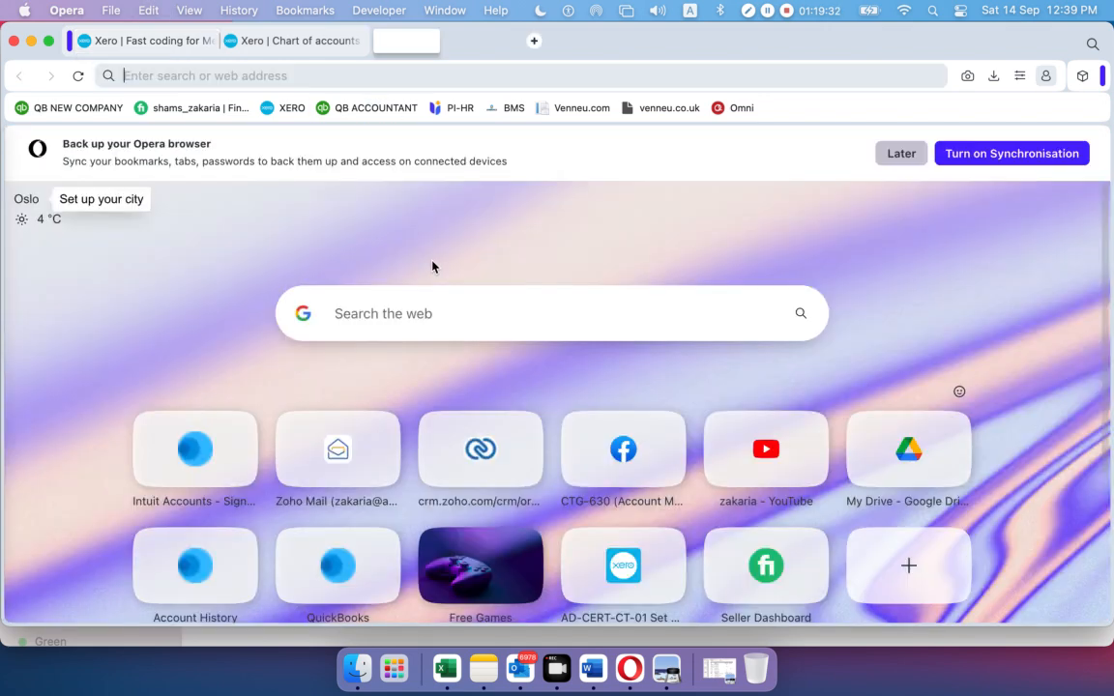
left_click(440, 313)
type("FIVERR")
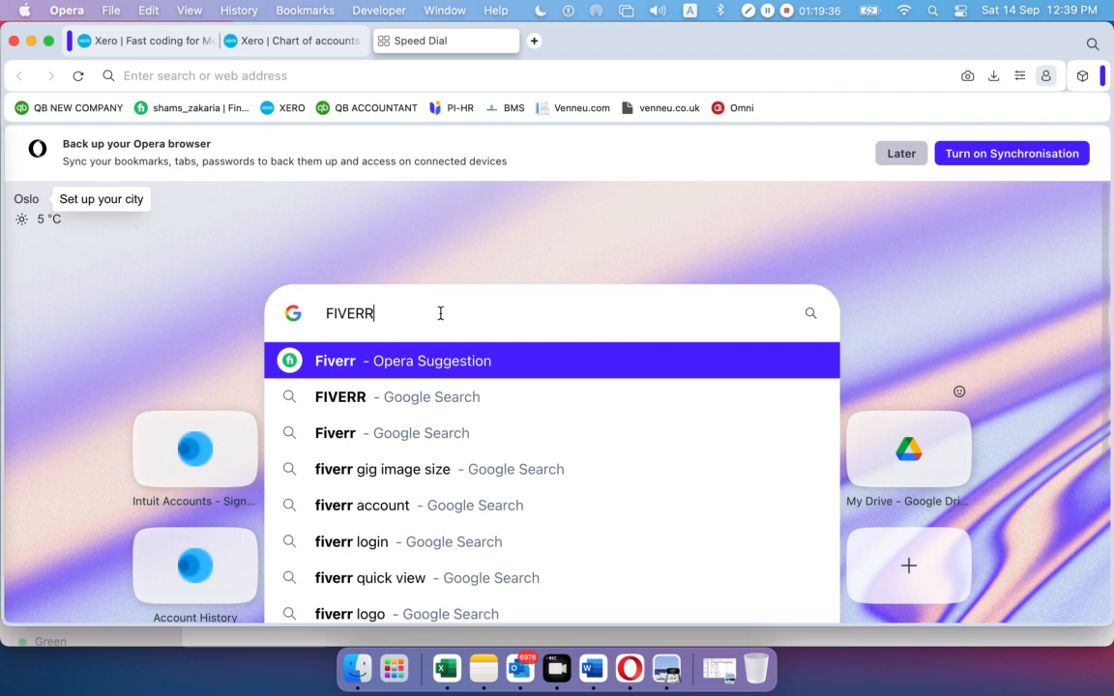
key("BackSpace")
key("BackSpace")
key("BackSpace")
key("BackSpace")
key("BackSpace")
key("BackSpace")
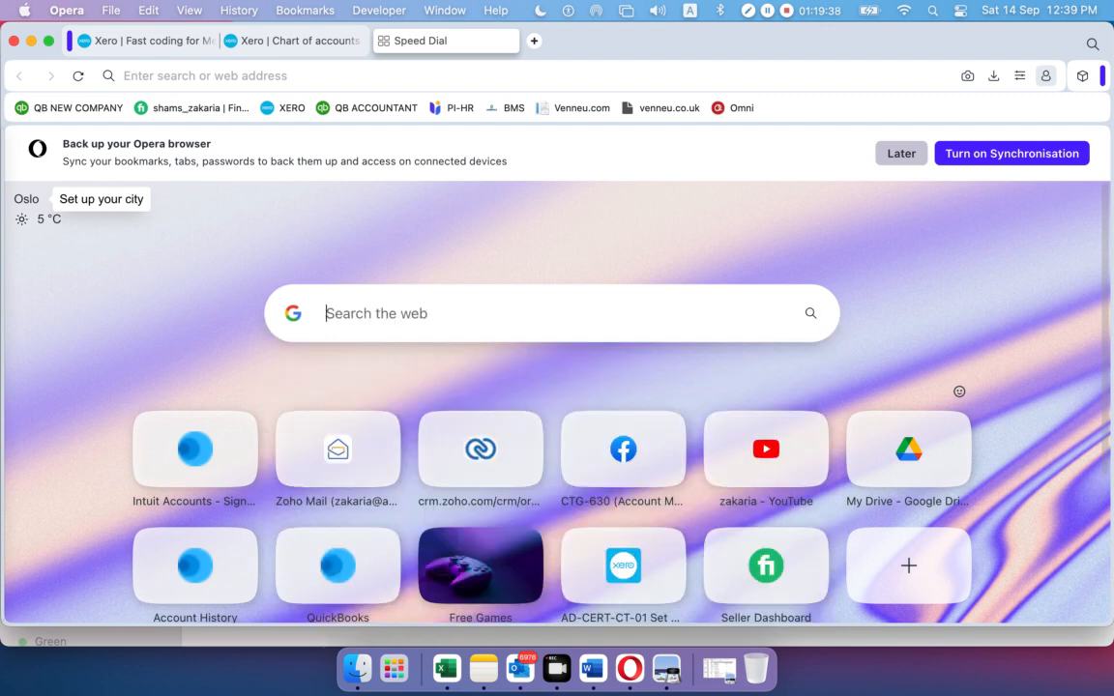
type("~Bluehost")
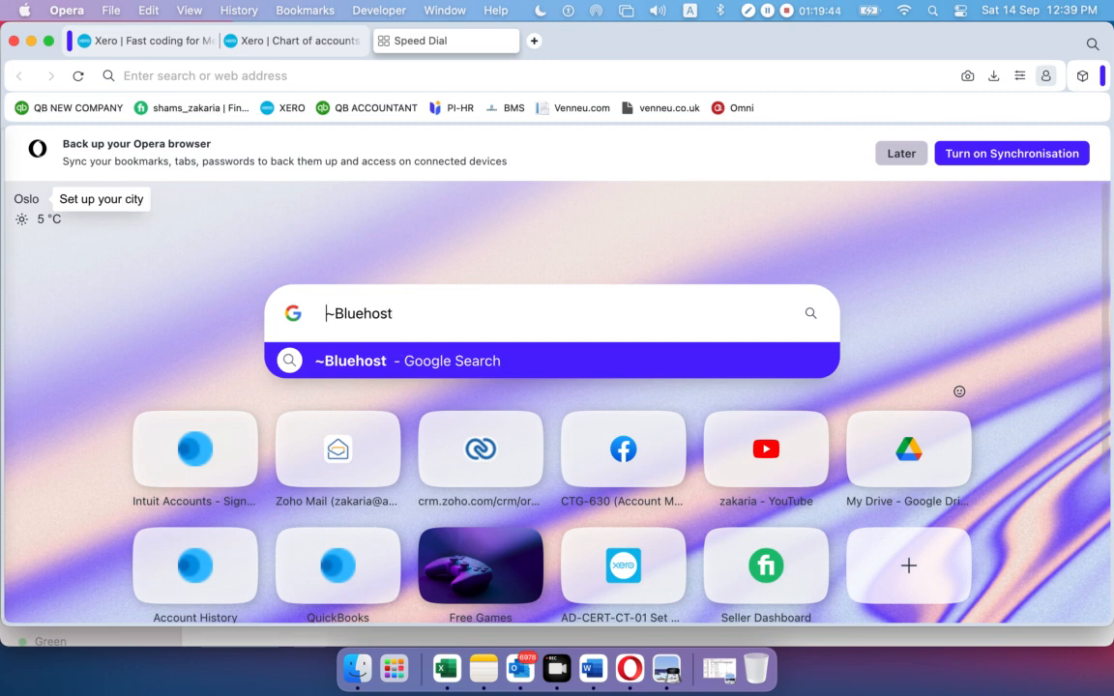
key("BackSpace")
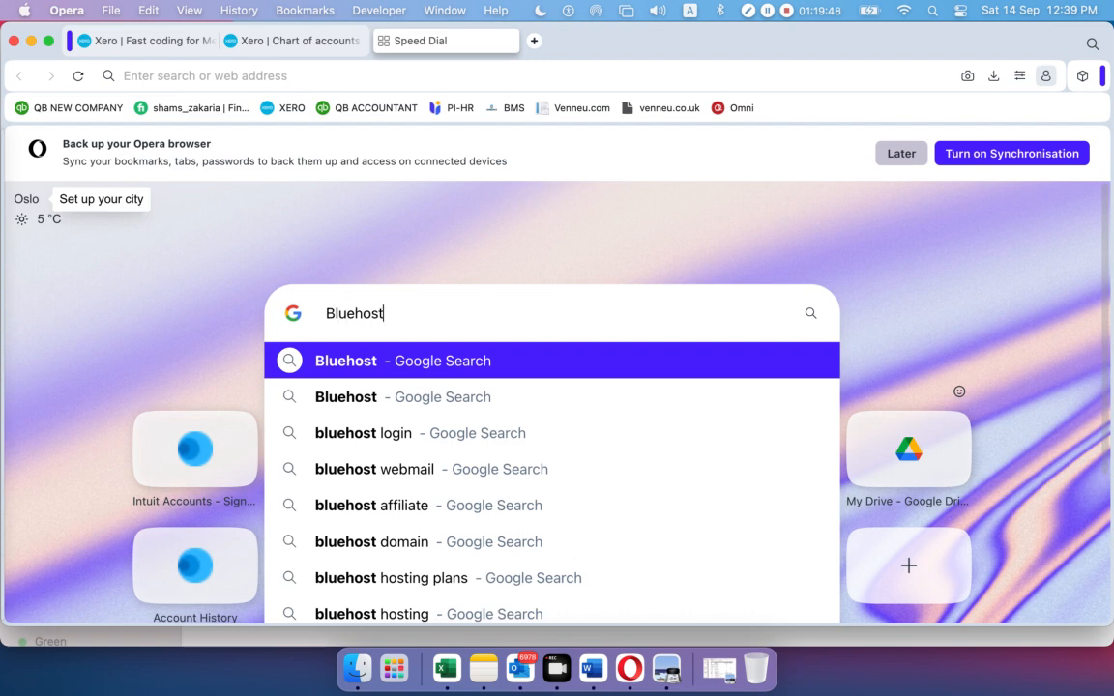
key("Return")
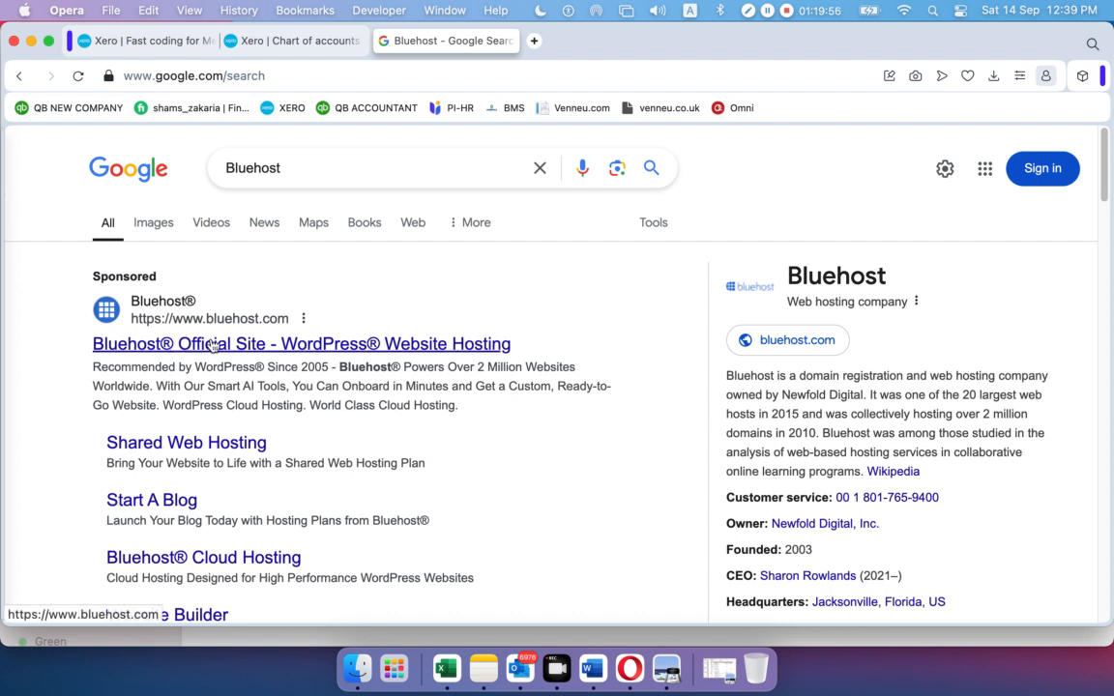
left_click(306, 346)
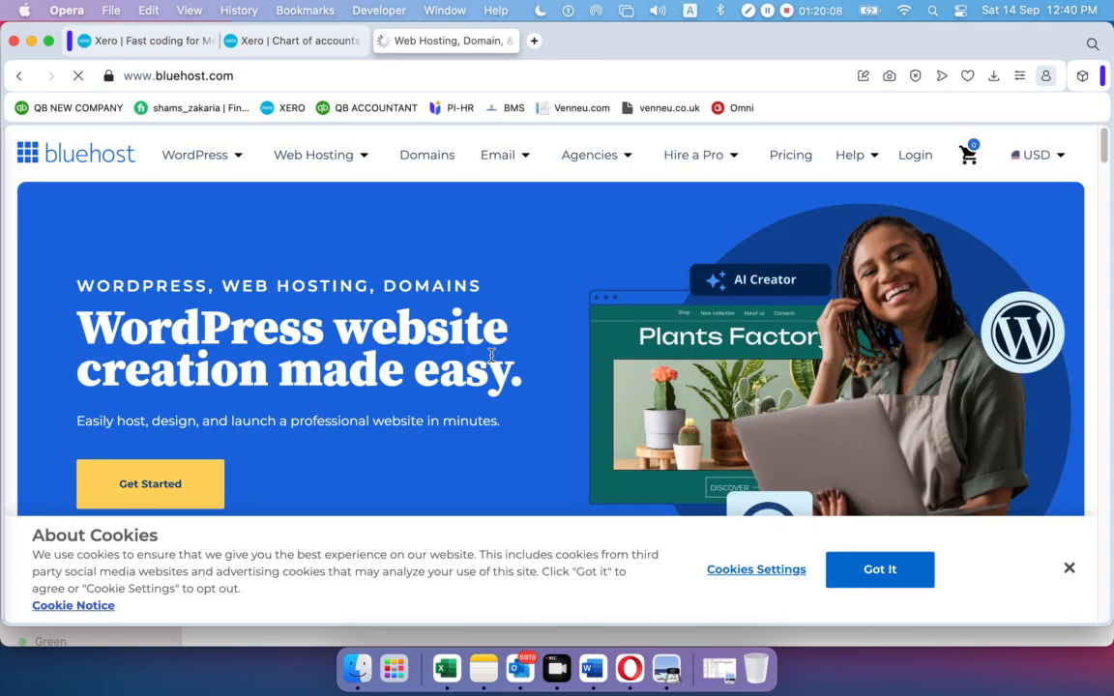
Back in Xero, code the BLUEHOST 259.75 line to 411 - Website Purchase Cost
left_click(123, 41)
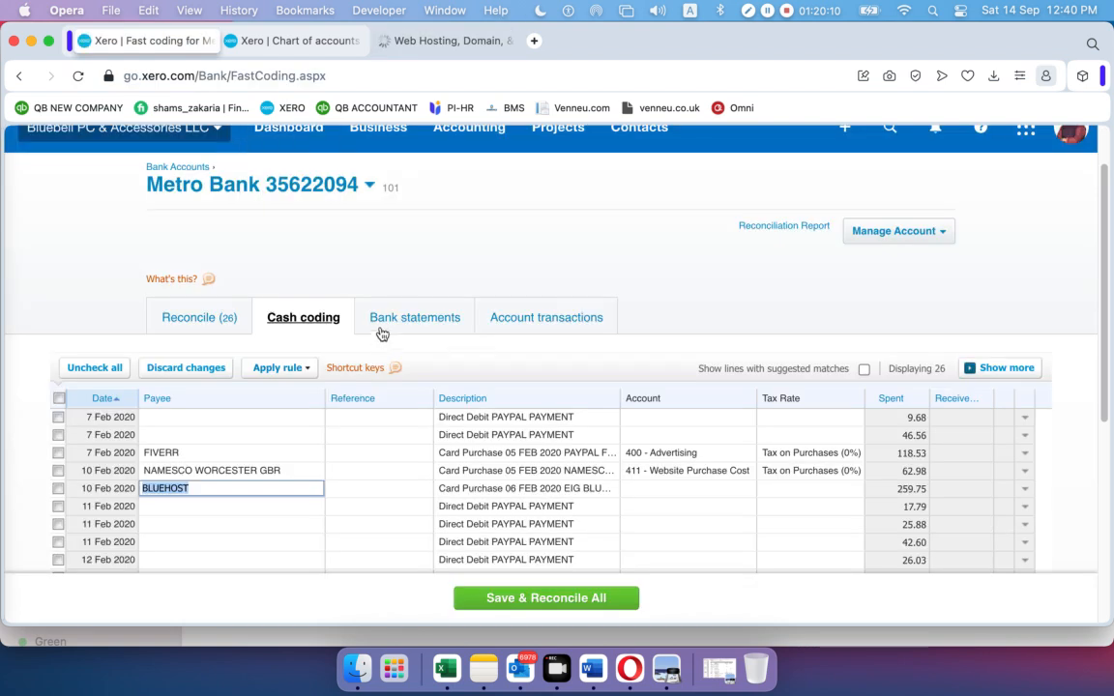
left_click(656, 488)
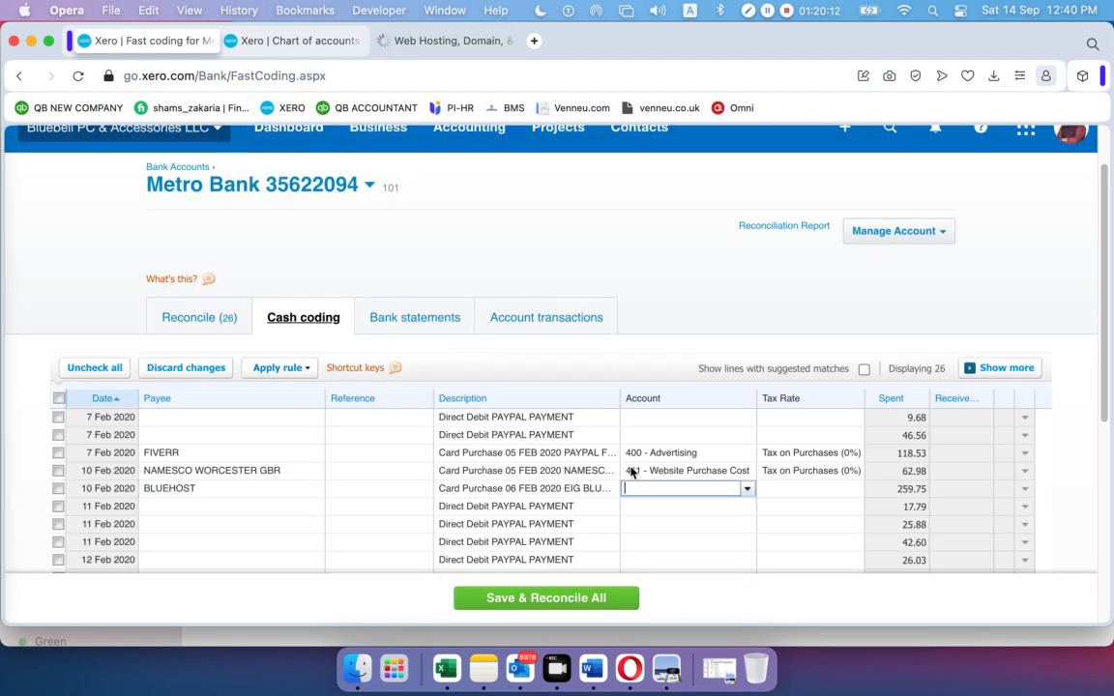
left_click(746, 491)
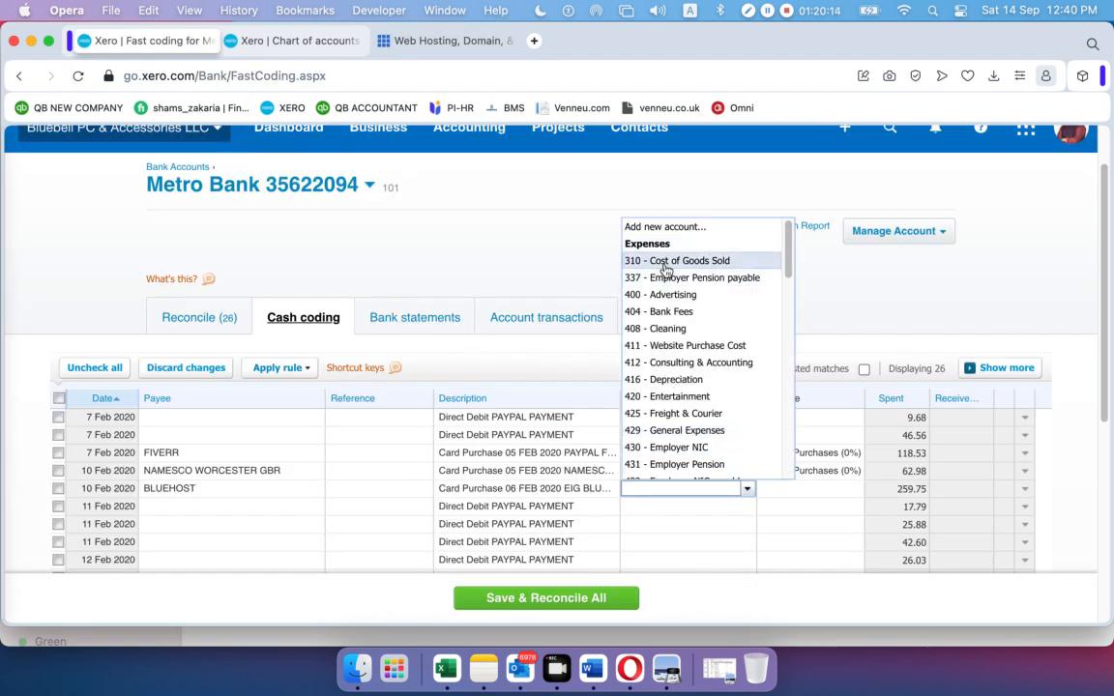
type("4")
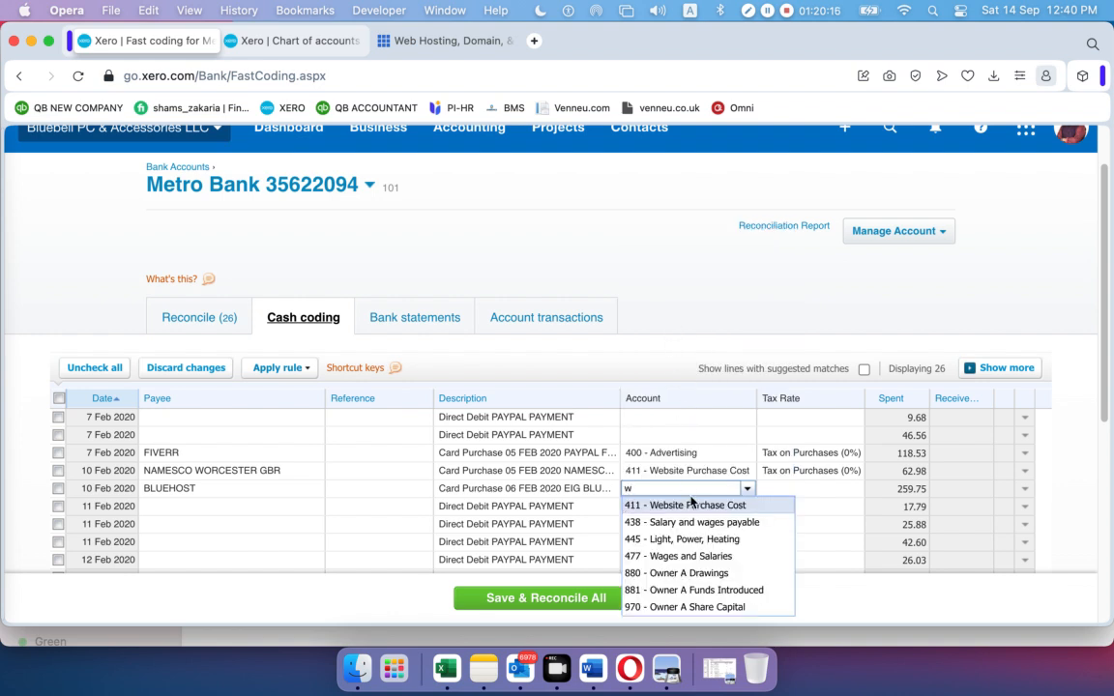
left_click(696, 503)
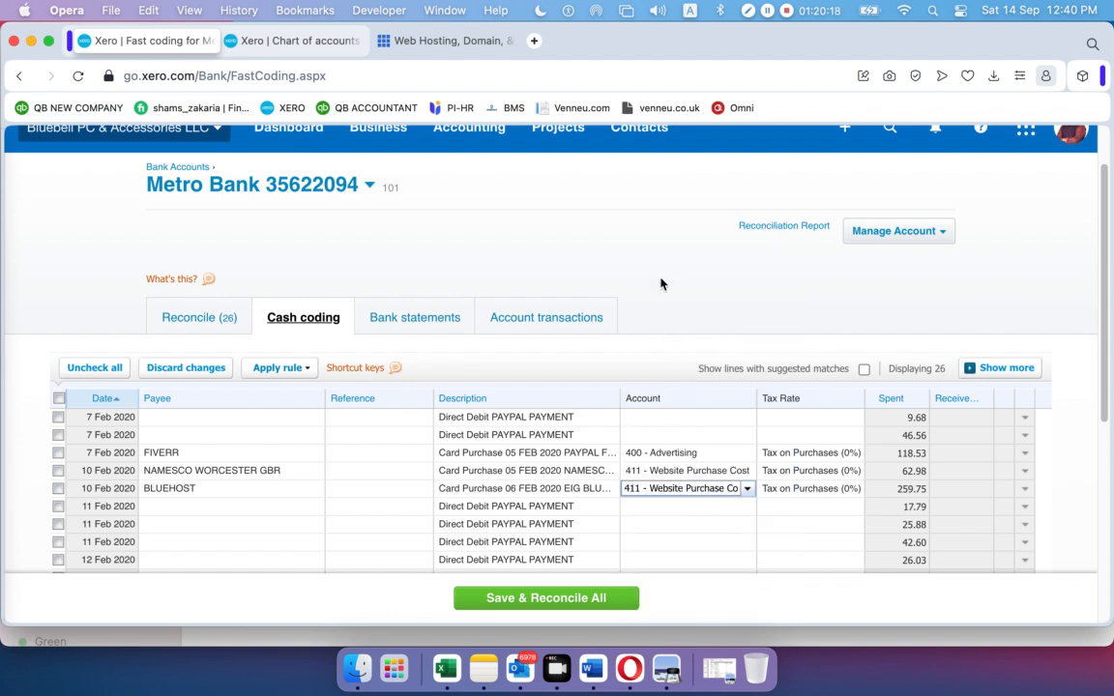
scroll(662, 300, "down", 8)
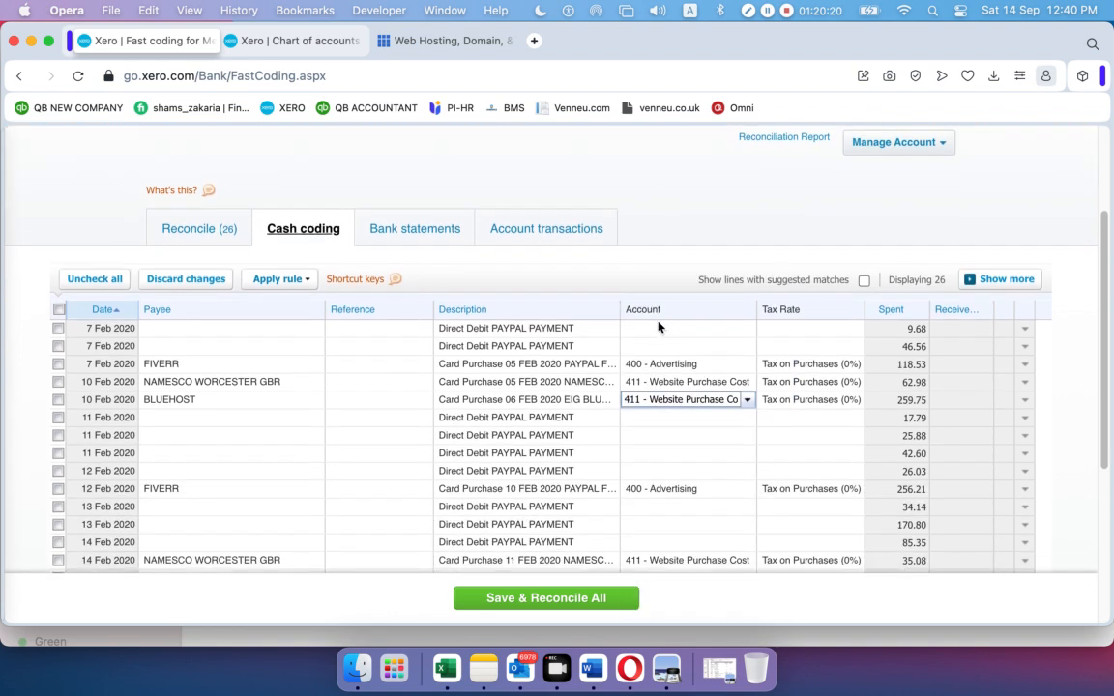
scroll(646, 330, "up", 8)
scroll(662, 251, "down", 8)
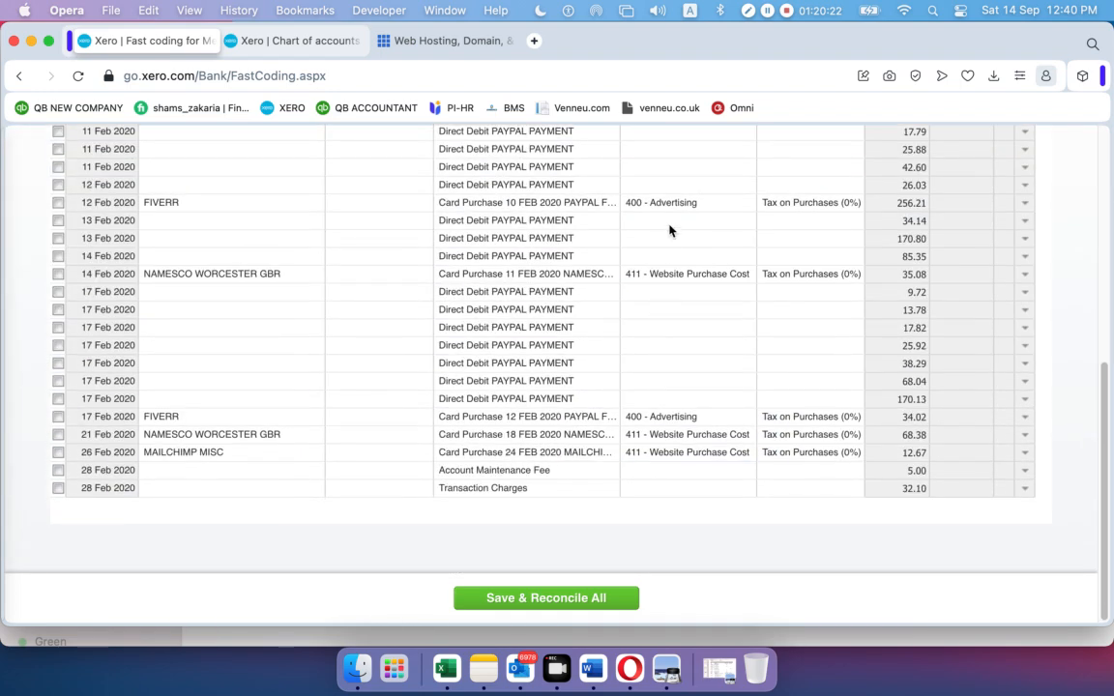
scroll(661, 276, "up", 6)
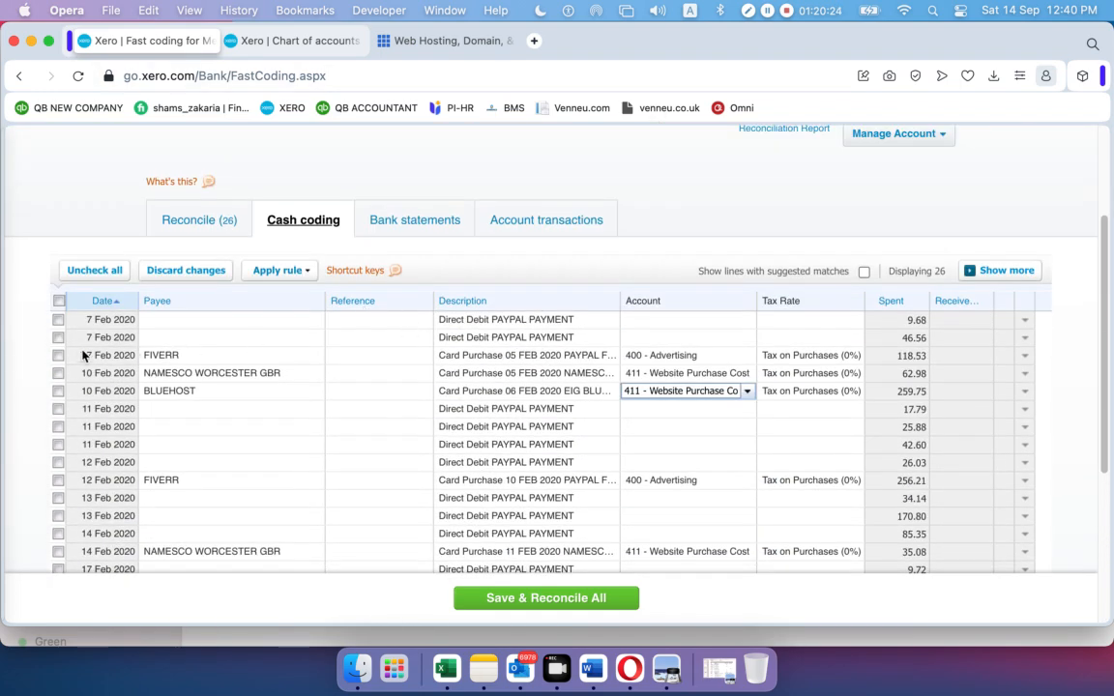
Tick the eight coded FIVERR, NAMESCO, BLUEHOST and MAILCHIMP lines and save and reconcile them
left_click(58, 355)
left_click(58, 373)
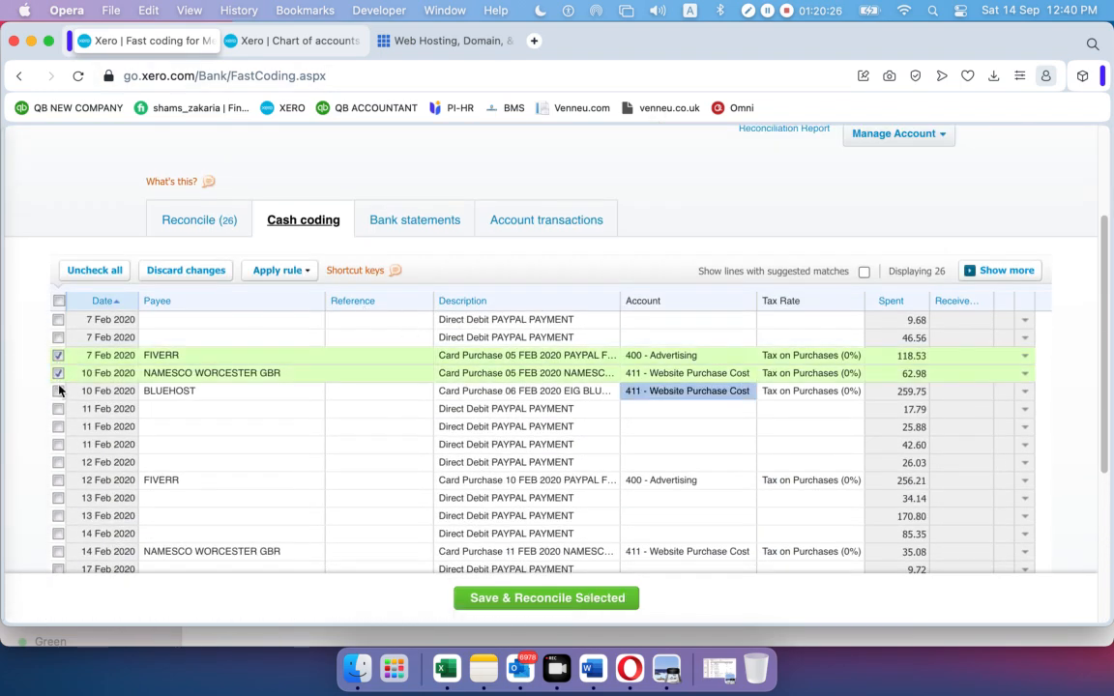
left_click(58, 390)
scroll(102, 375, "down", 3)
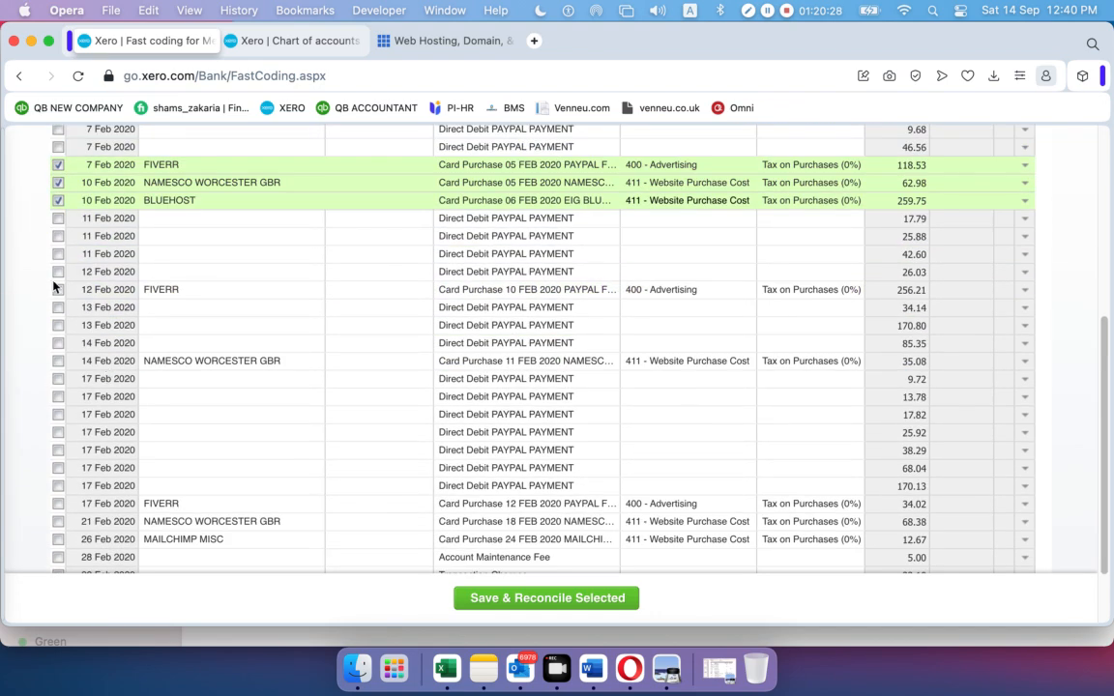
left_click(58, 289)
left_click(58, 360)
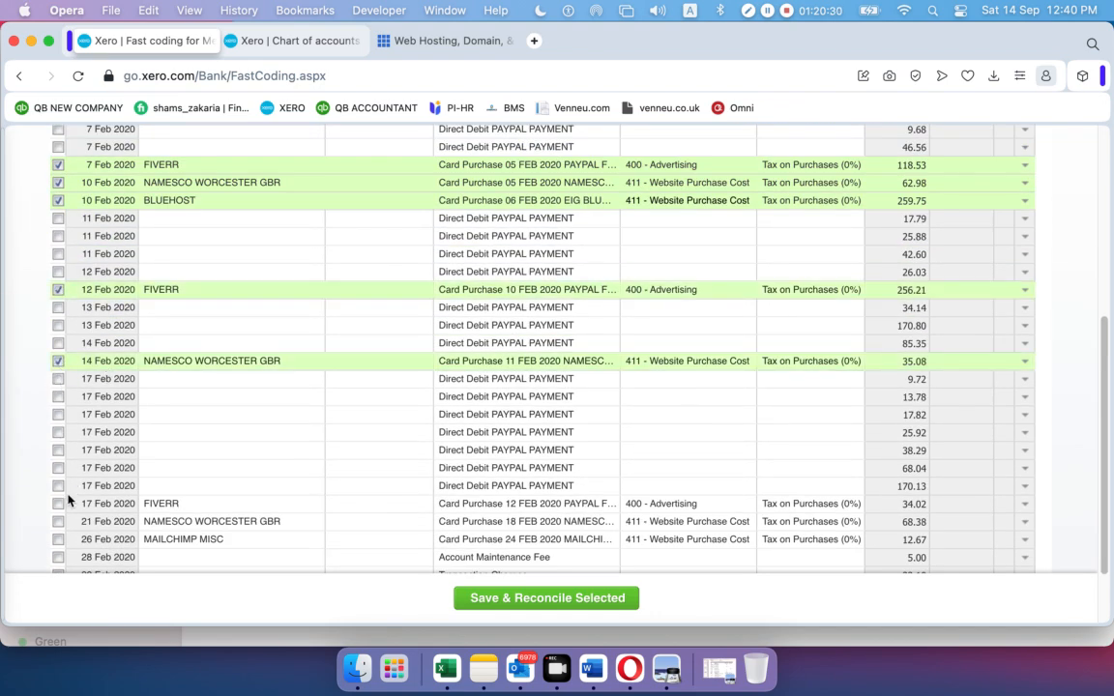
left_click(58, 503)
left_click(58, 521)
left_click(58, 539)
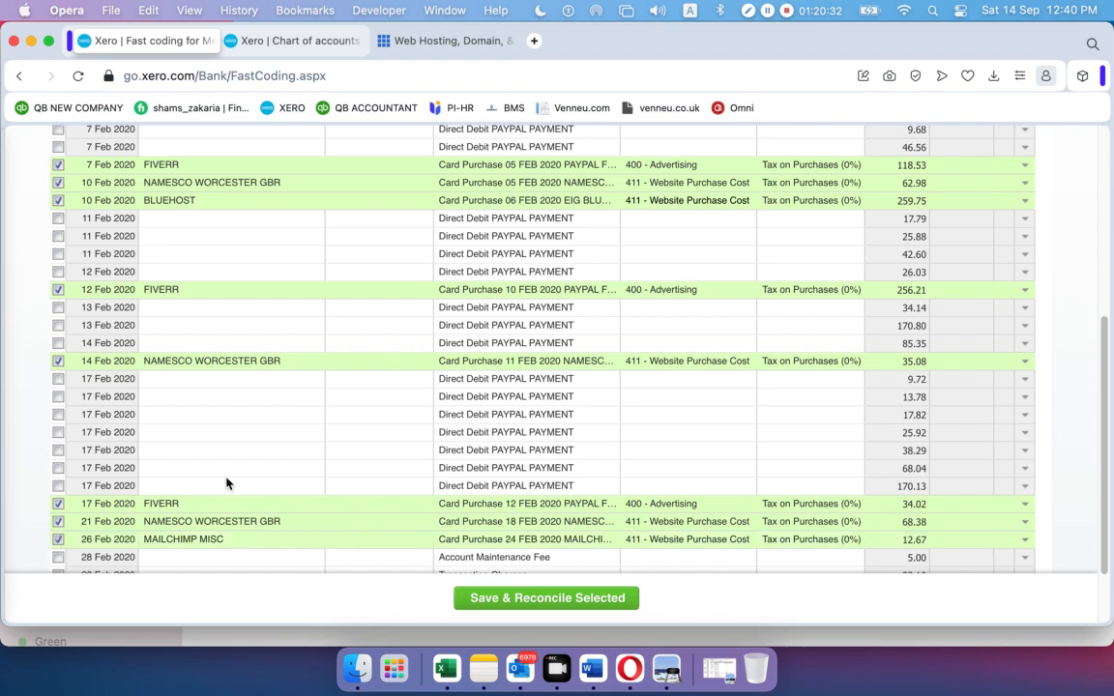
scroll(214, 378, "up", 5)
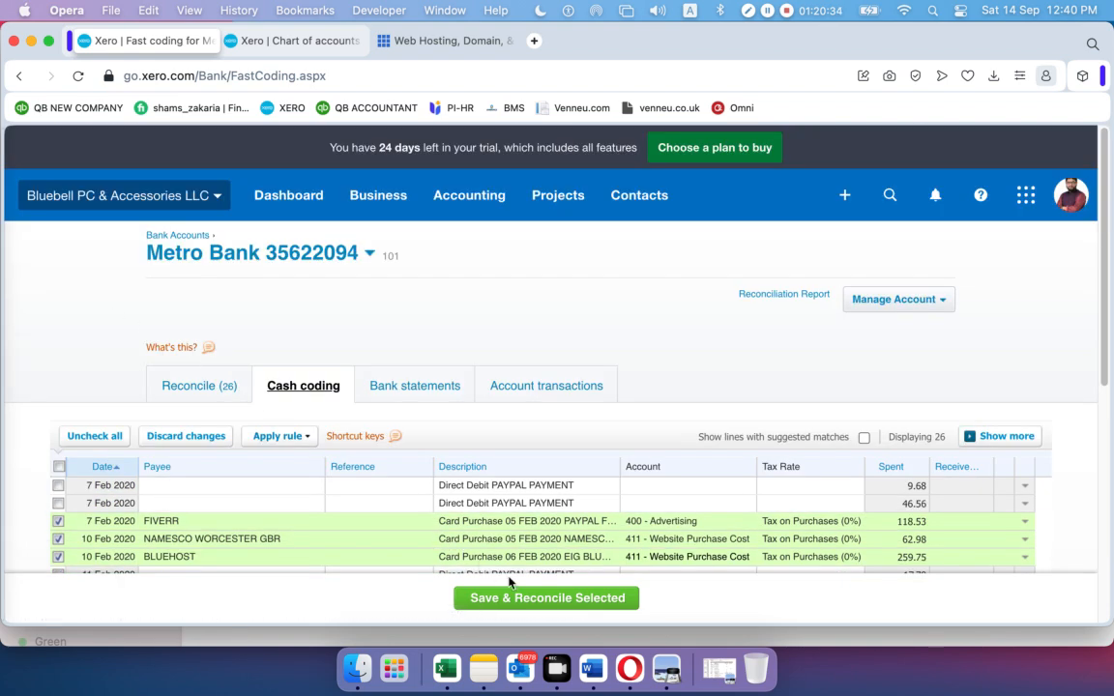
left_click(522, 599)
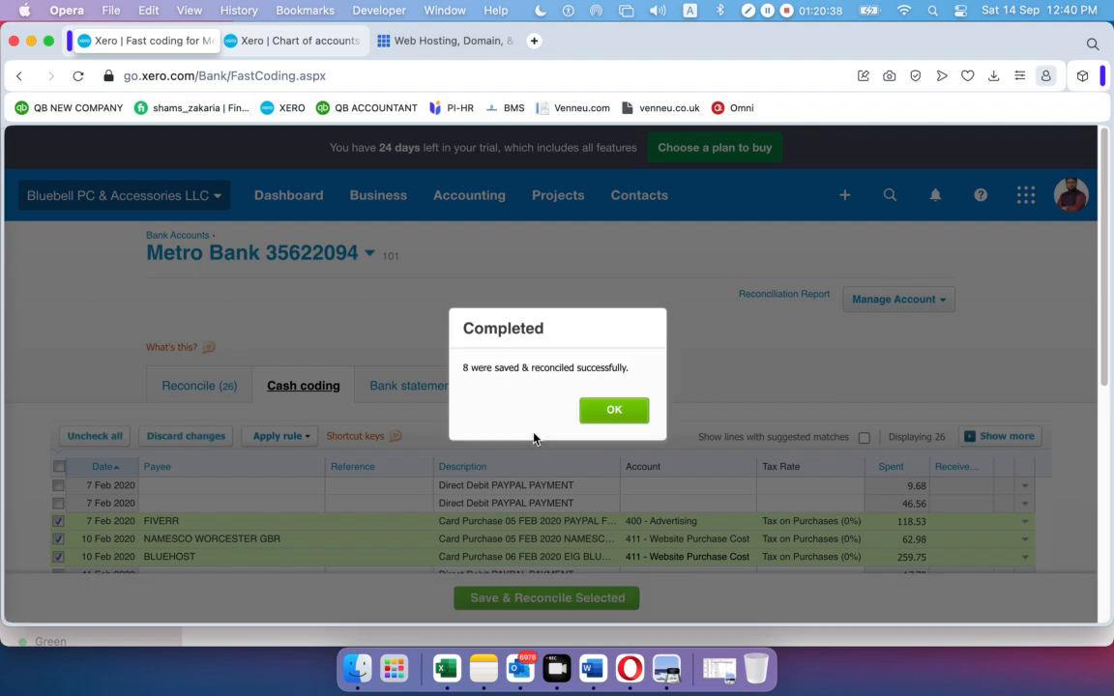
left_click(597, 410)
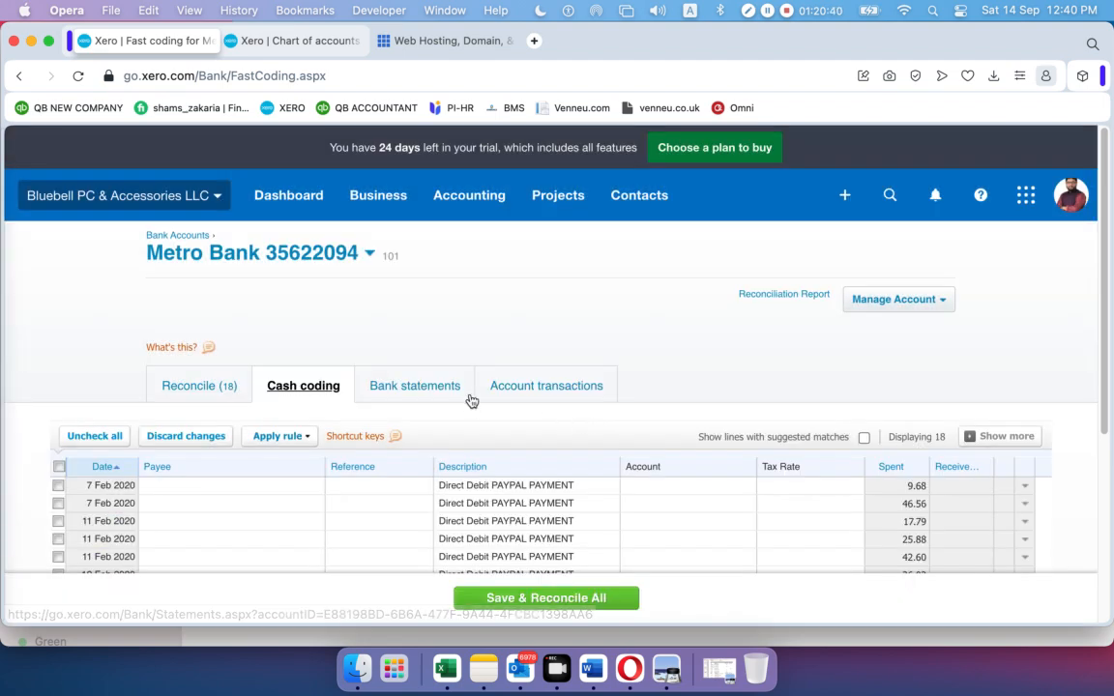
Code the 28 Feb Account Maintenance Fee and Transaction Charges lines to 404 - Bank Fees
scroll(468, 398, "down", 5)
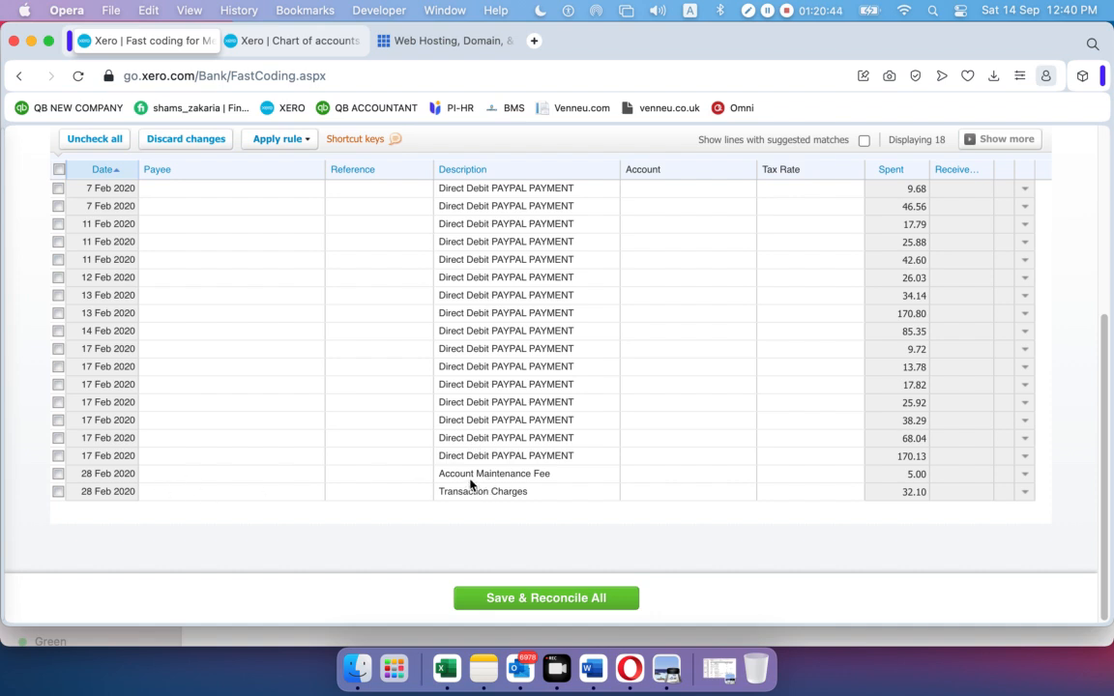
left_click(699, 473)
left_click(746, 473)
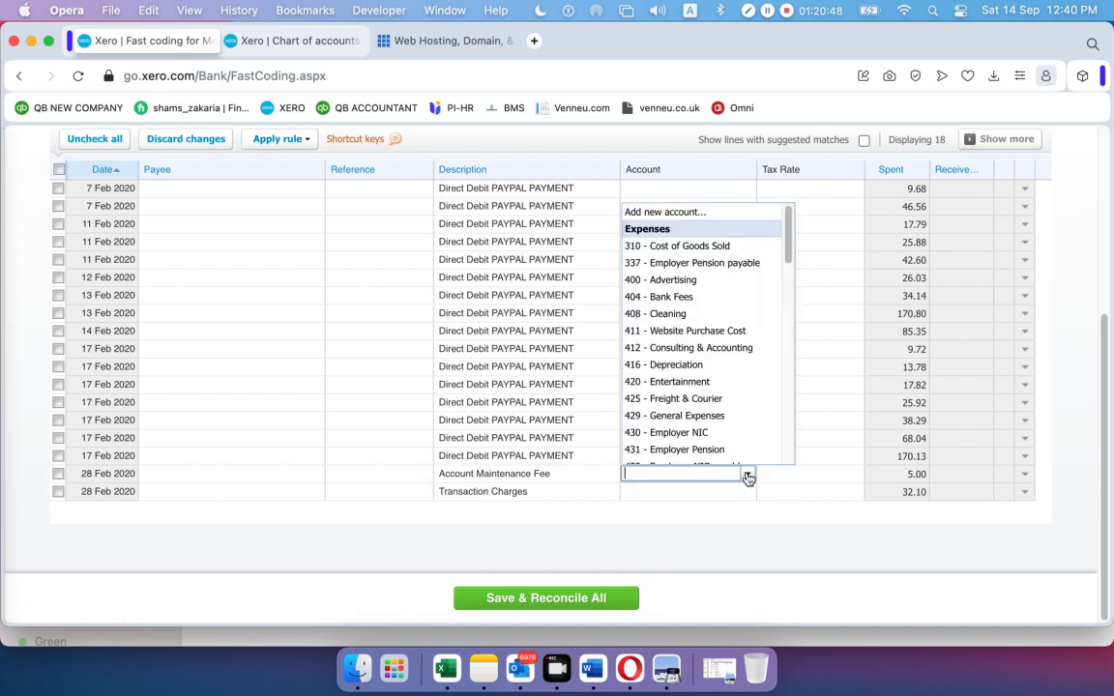
left_click(689, 296)
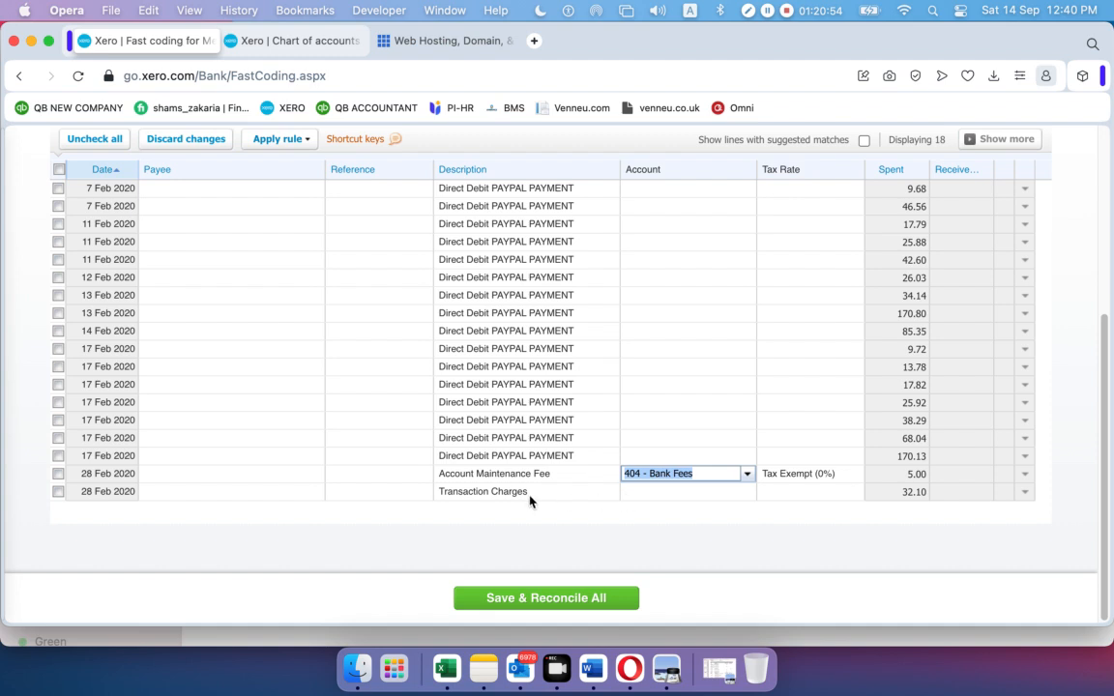
left_click(667, 493)
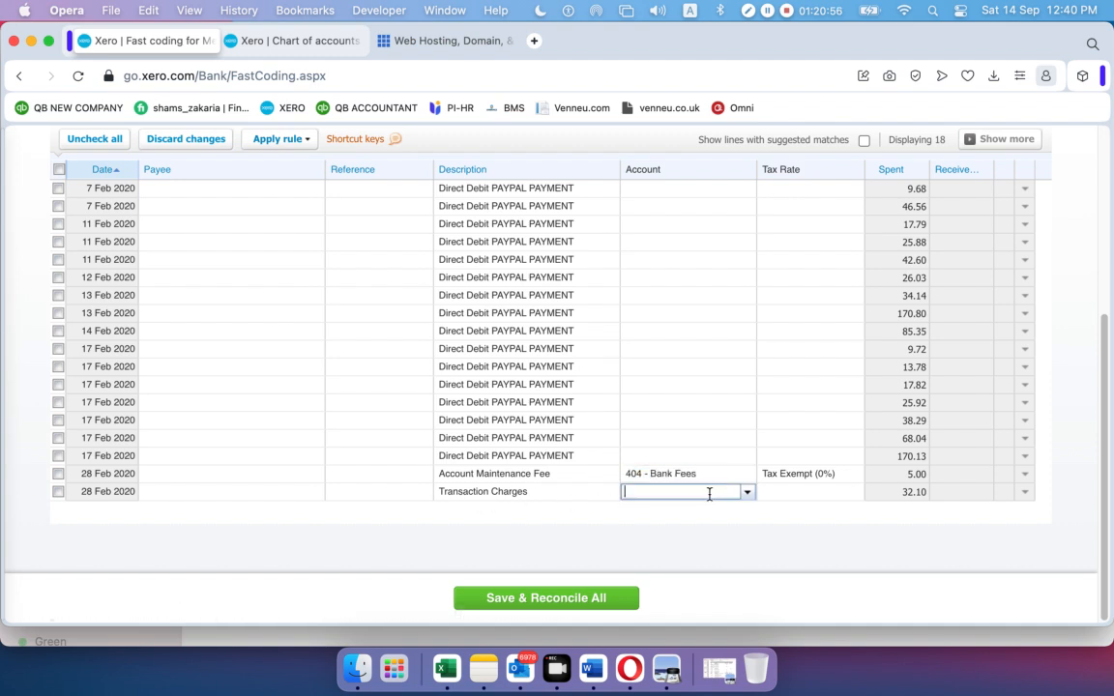
left_click(746, 492)
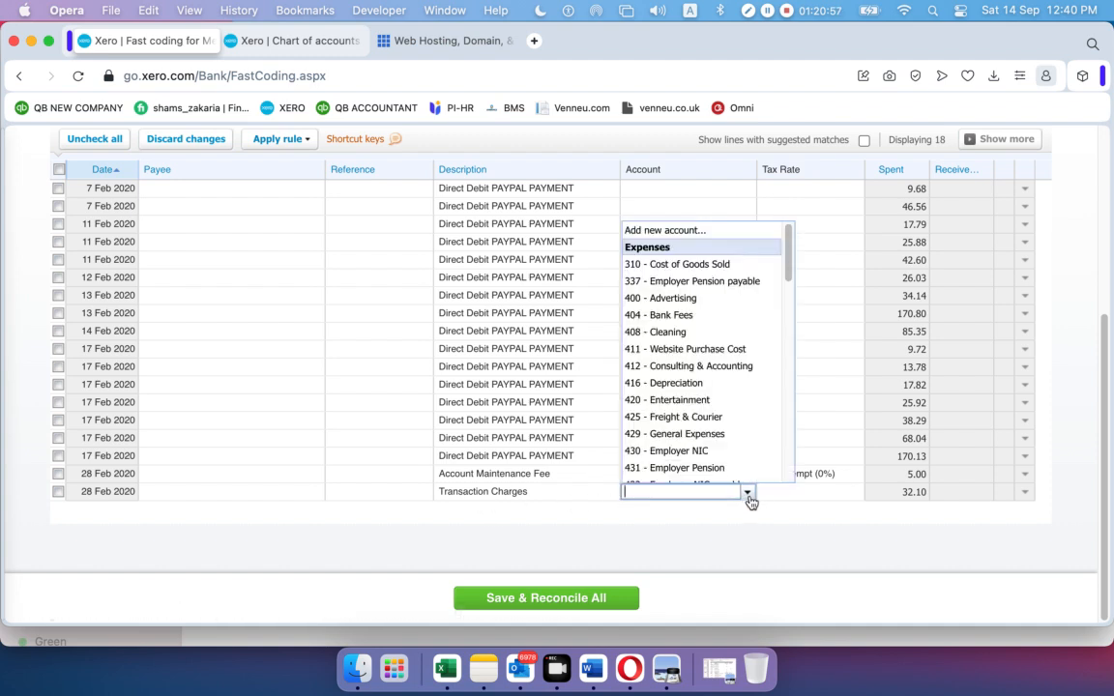
left_click(662, 315)
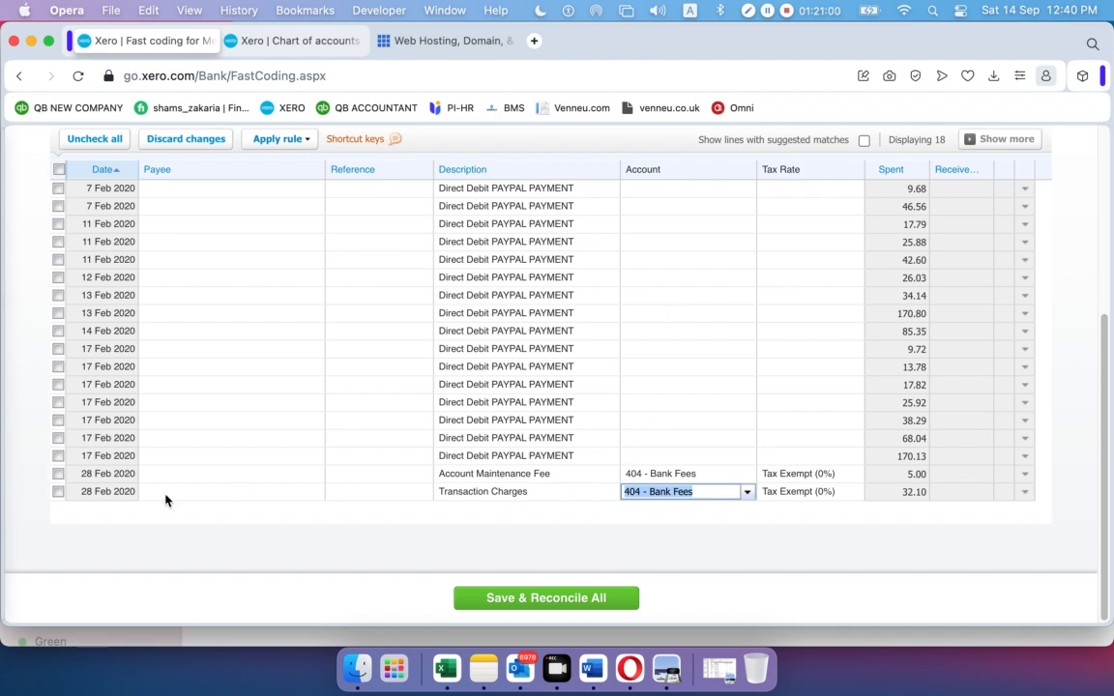
Tick both bank fee lines (5.00 and 32.10) and save and reconcile them
left_click(58, 474)
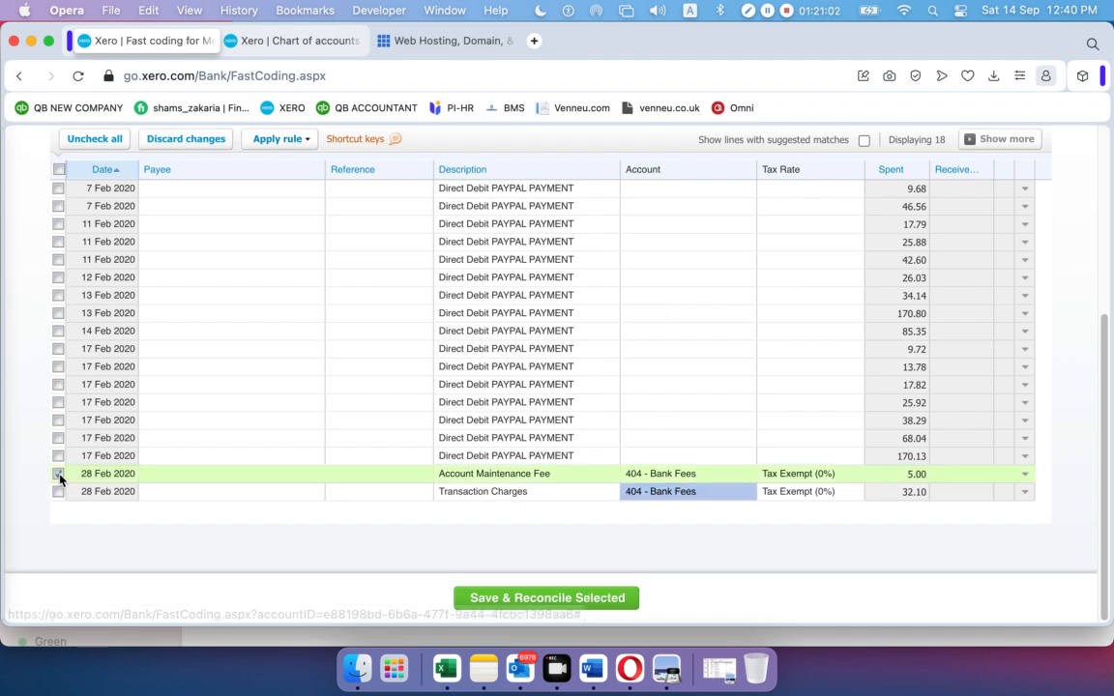
left_click(58, 491)
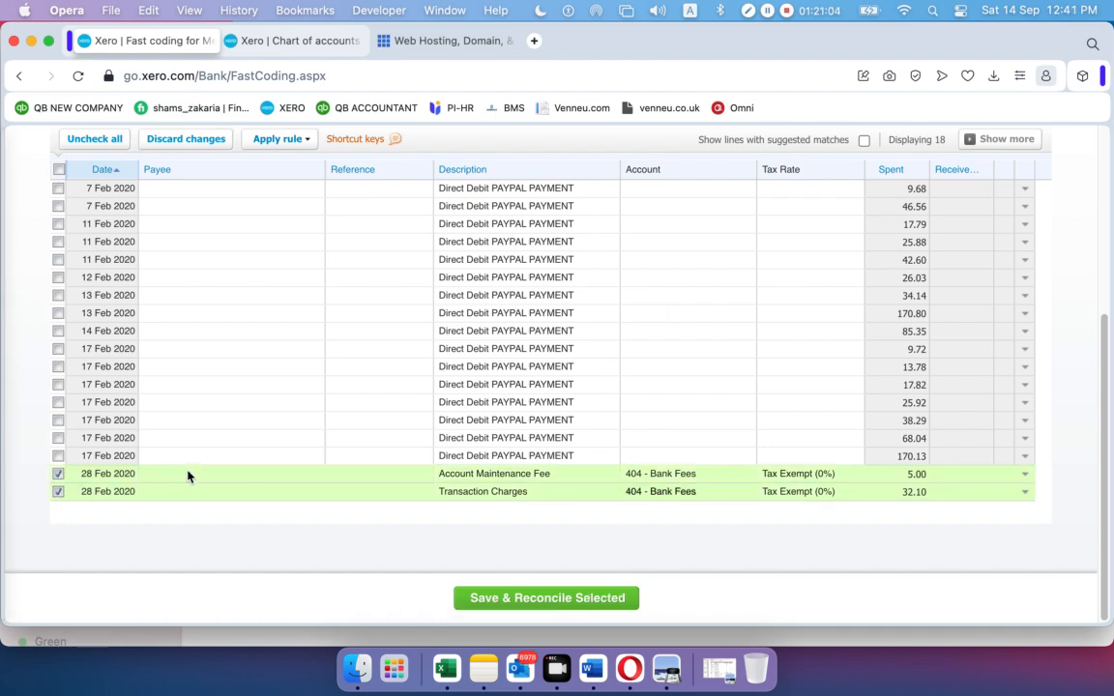
scroll(186, 473, "up", 6)
scroll(192, 465, "down", 3)
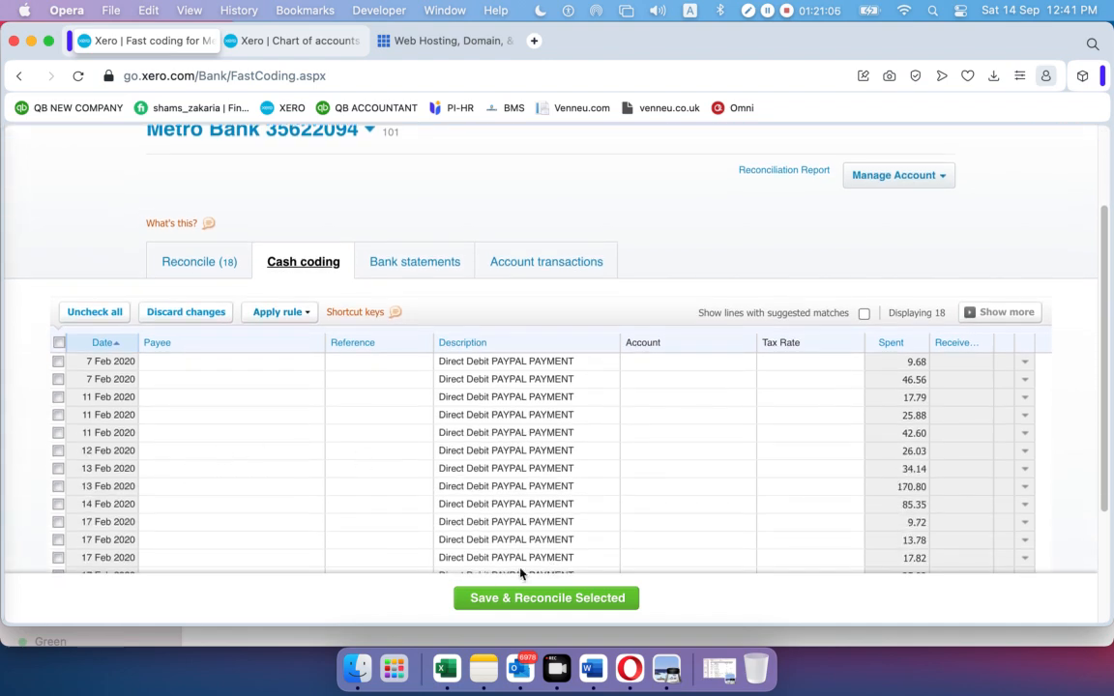
left_click(539, 599)
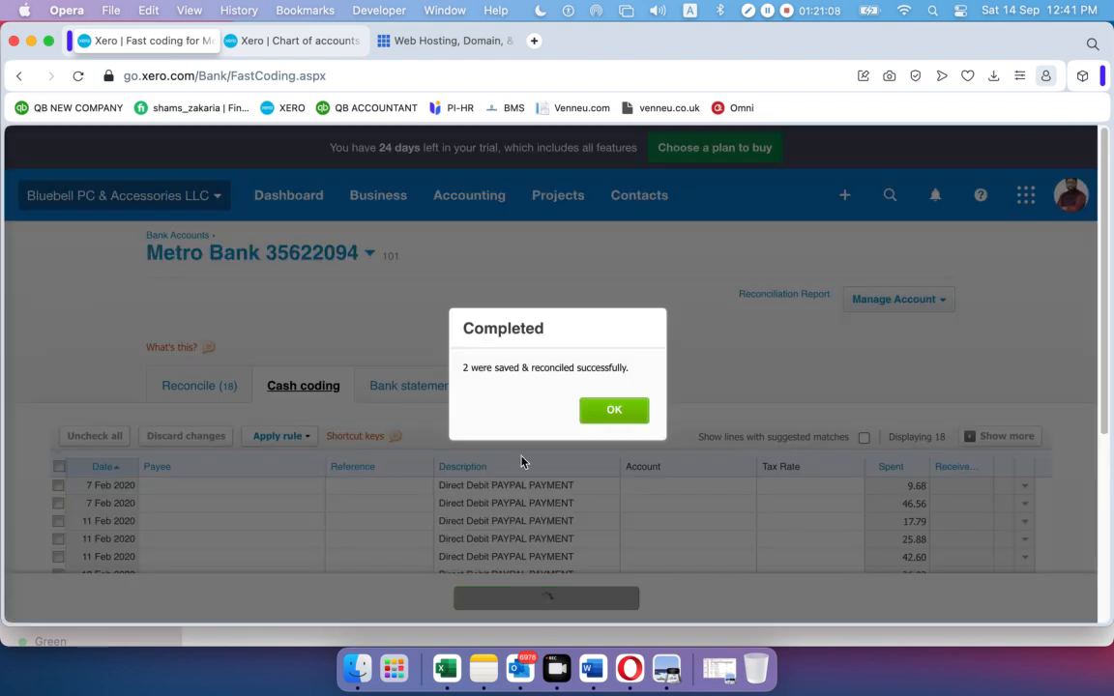
left_click(609, 410)
scroll(488, 446, "down", 5)
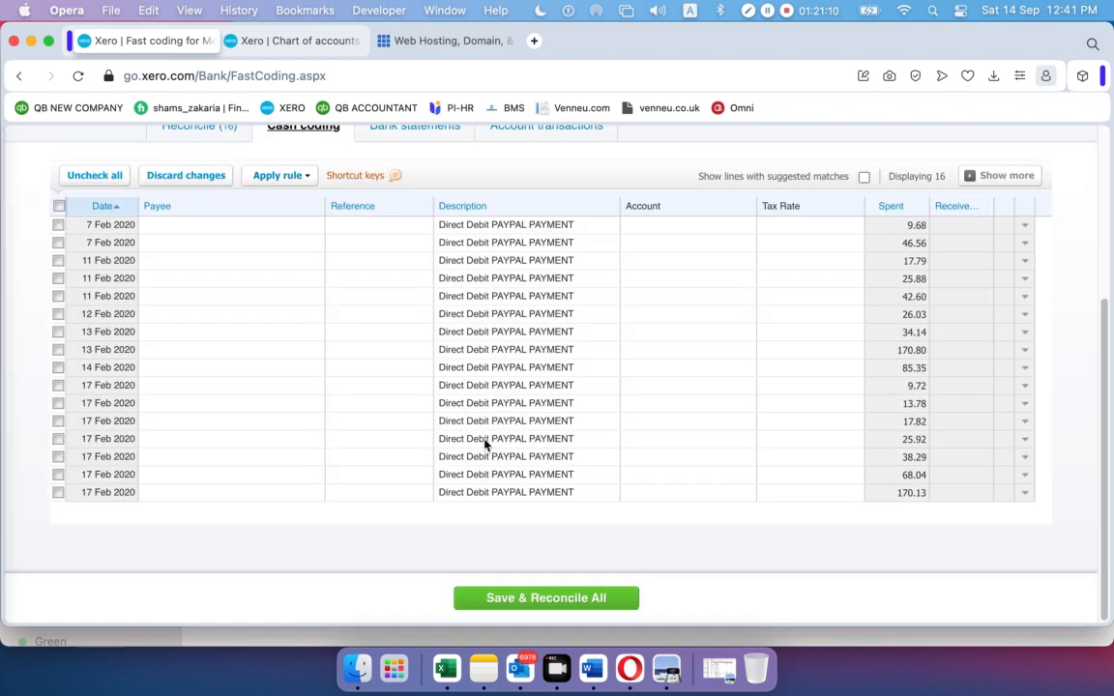
scroll(455, 275, "up", 1)
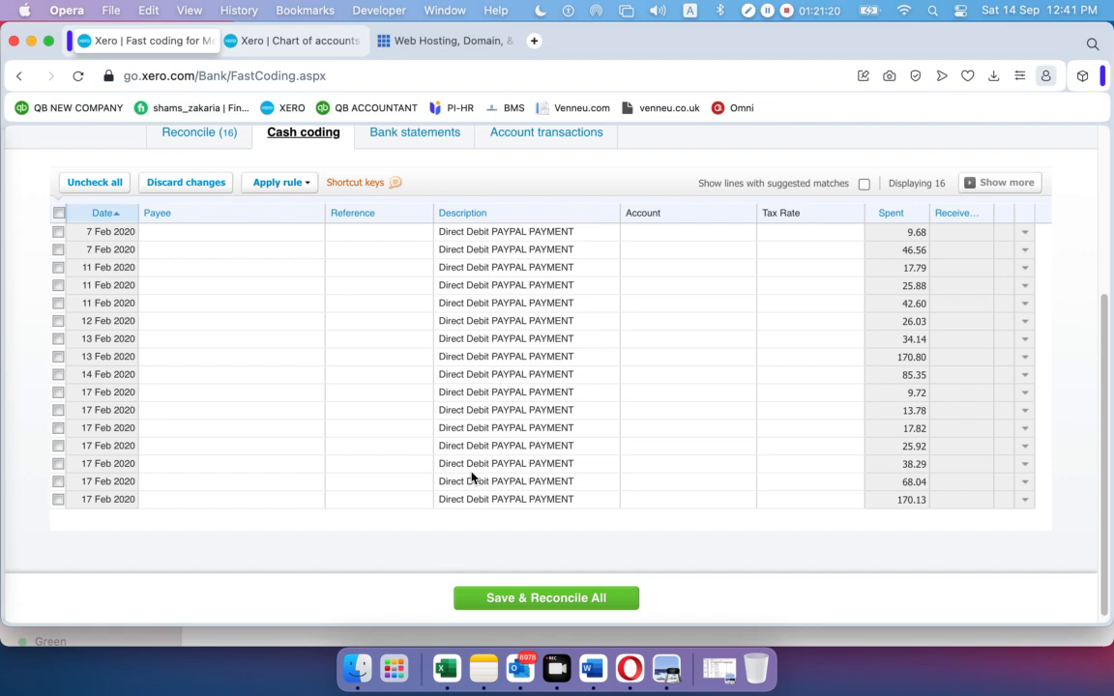
scroll(288, 354, "up", 5)
scroll(288, 355, "down", 5)
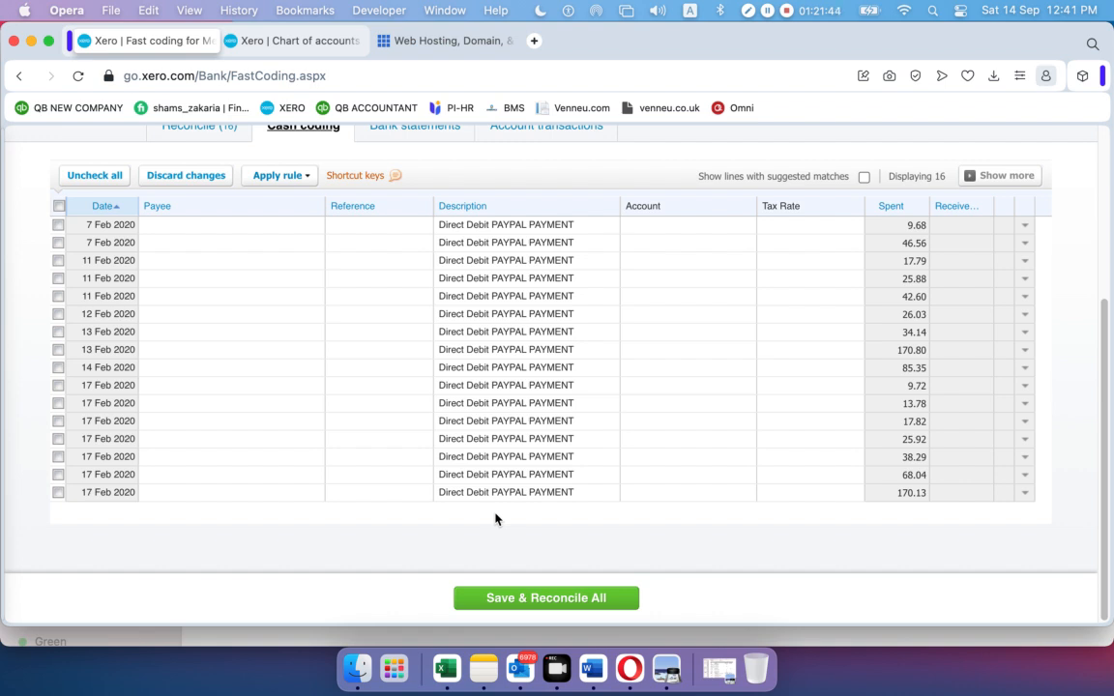
Open Metro Bank's Reconcile (16) list, starting with the 7 Feb 9.68 PayPal debit
scroll(488, 425, "up", 5)
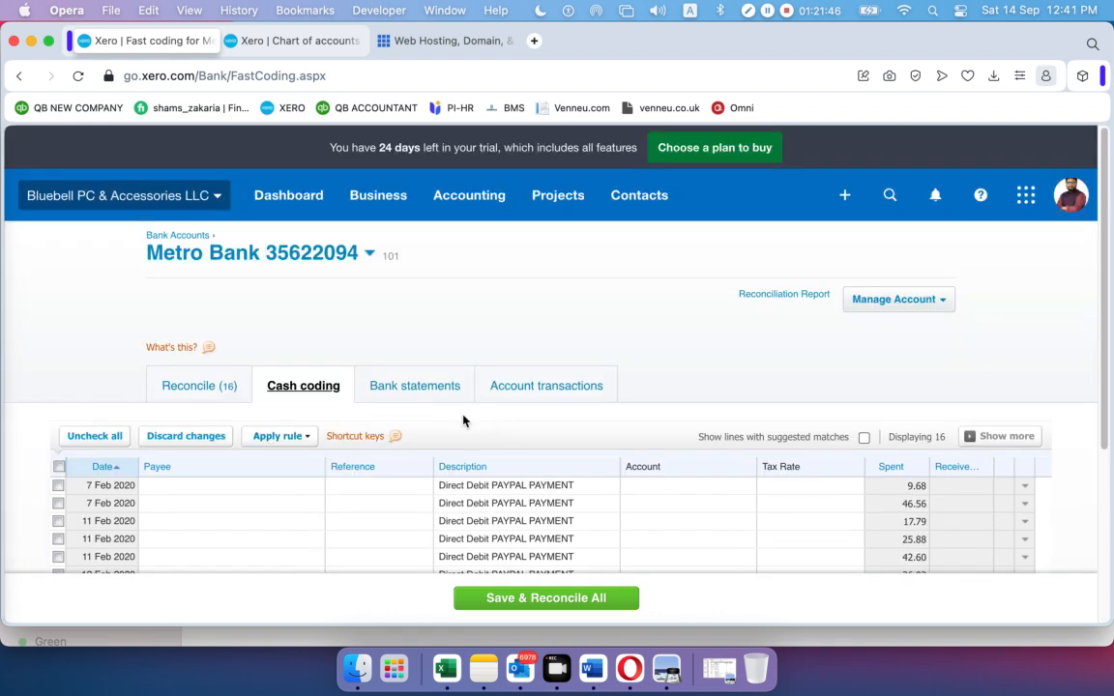
left_click(198, 389)
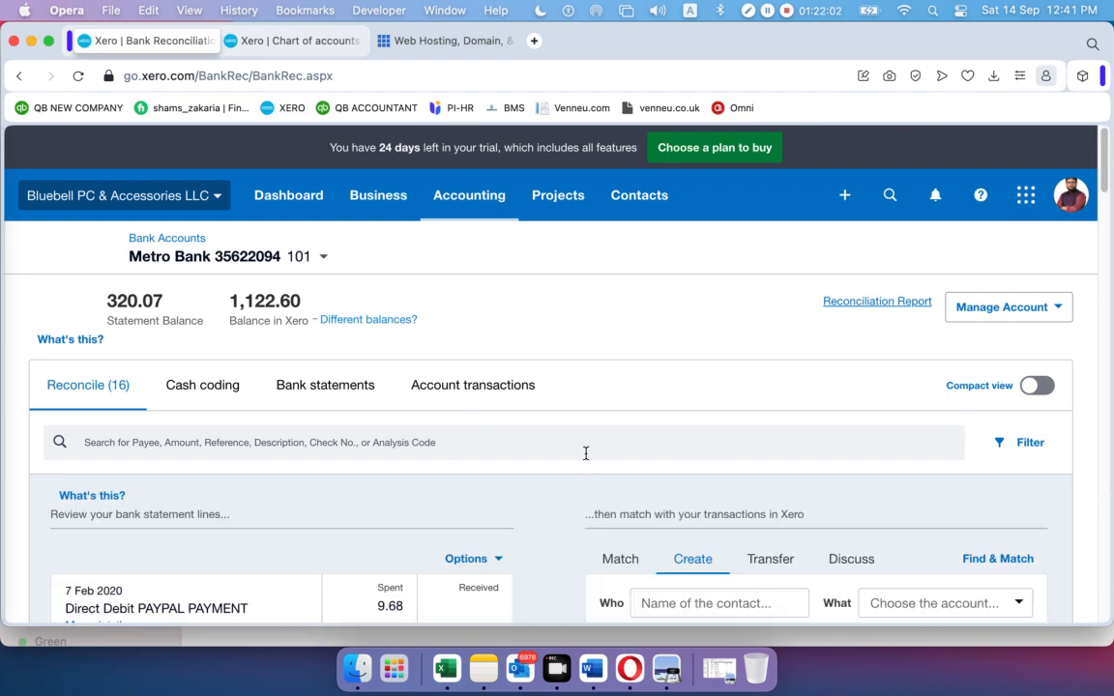
Make the 7 Feb 9.68 PayPal line a transfer, then go to the Chart of accounts
scroll(586, 454, "down", 1)
left_click(770, 531)
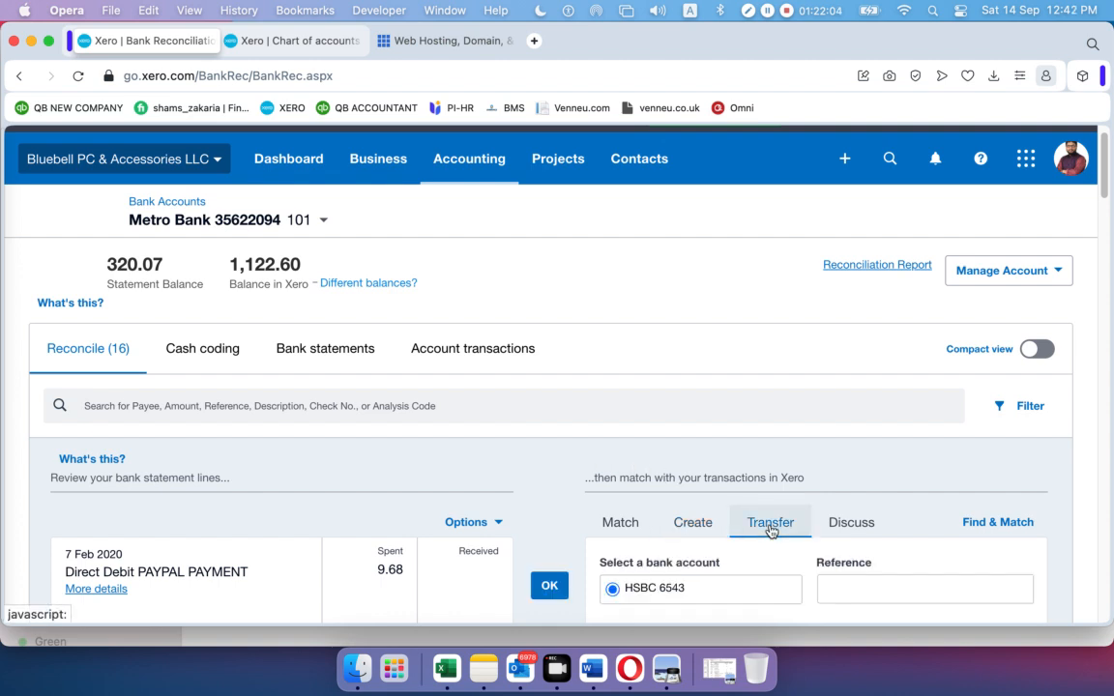
scroll(735, 485, "down", 5)
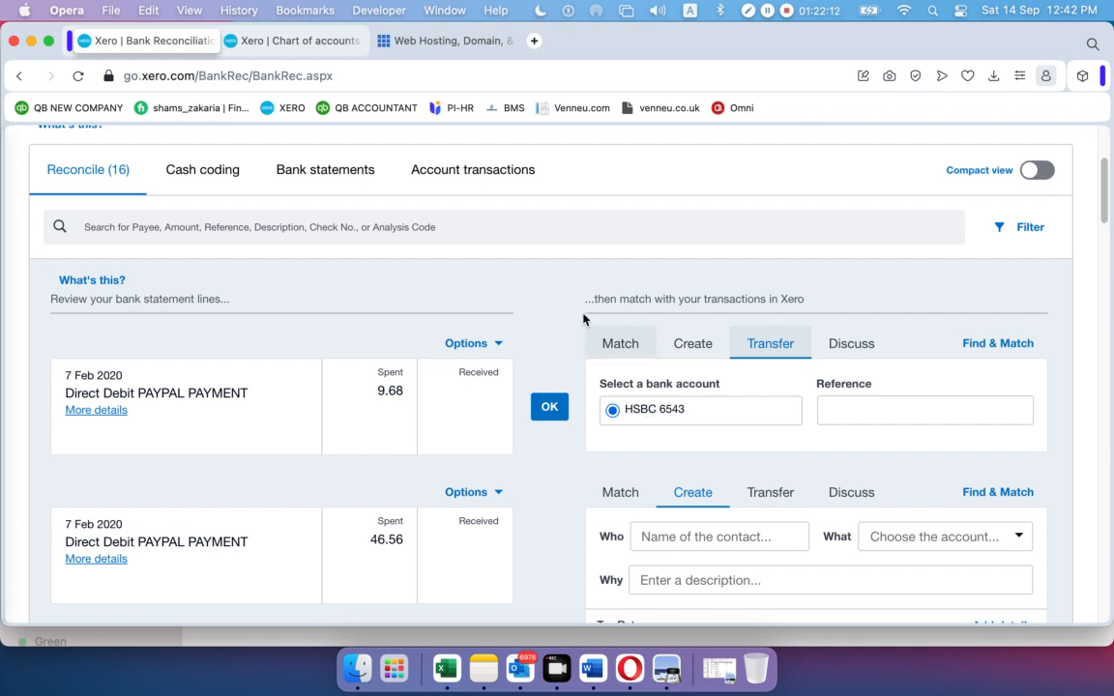
left_click(292, 41)
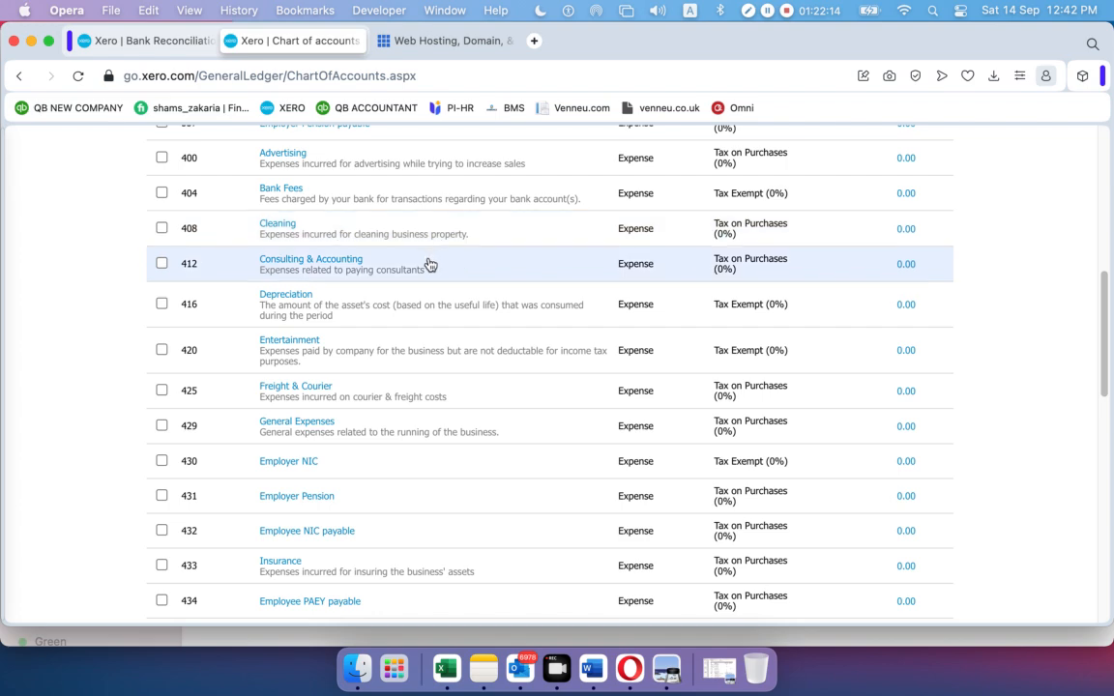
Start a bank account without a bank feed, bank name 'P', then return to Metro Bank's reconciliation
scroll(425, 261, "up", 10)
scroll(312, 407, "down", 5)
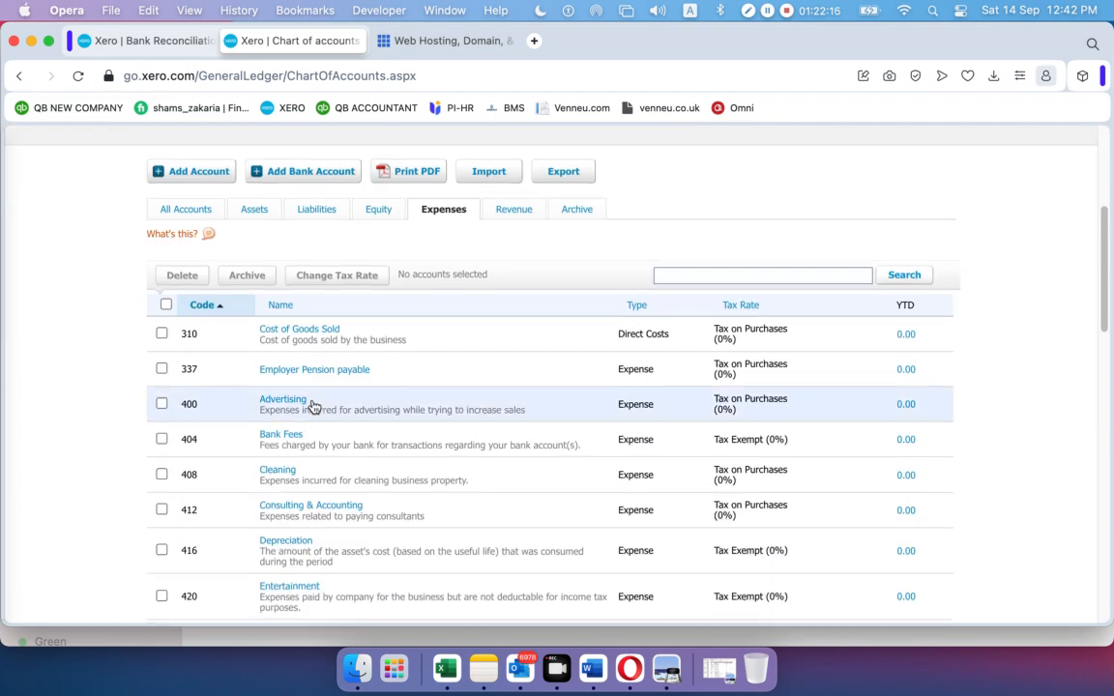
left_click(308, 172)
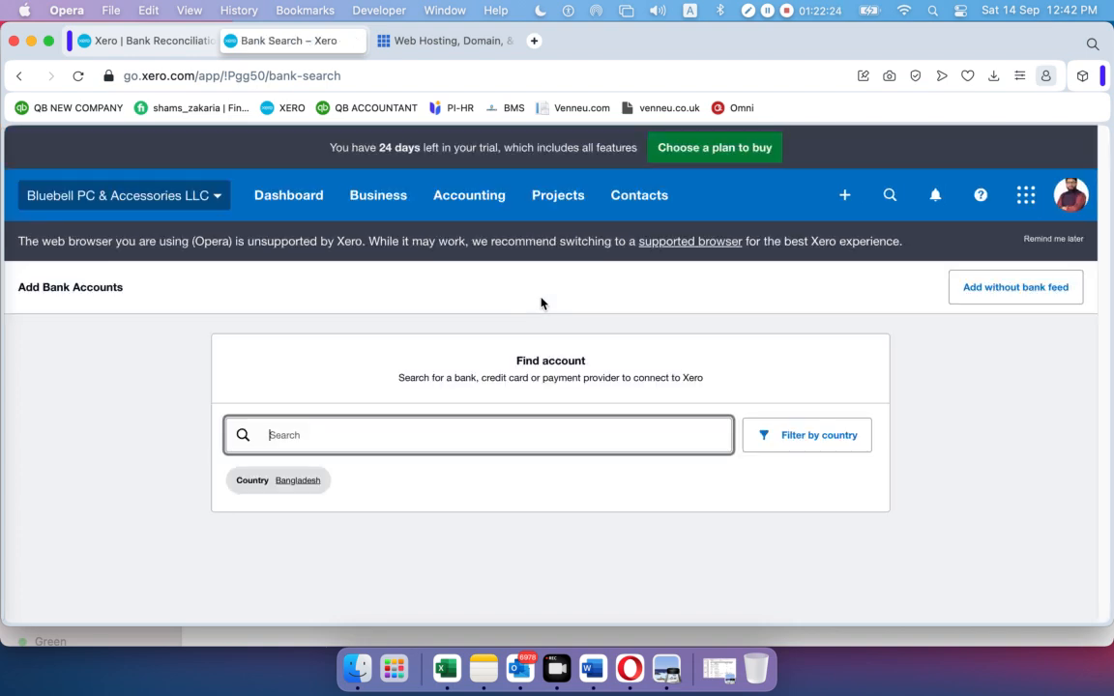
left_click(1014, 294)
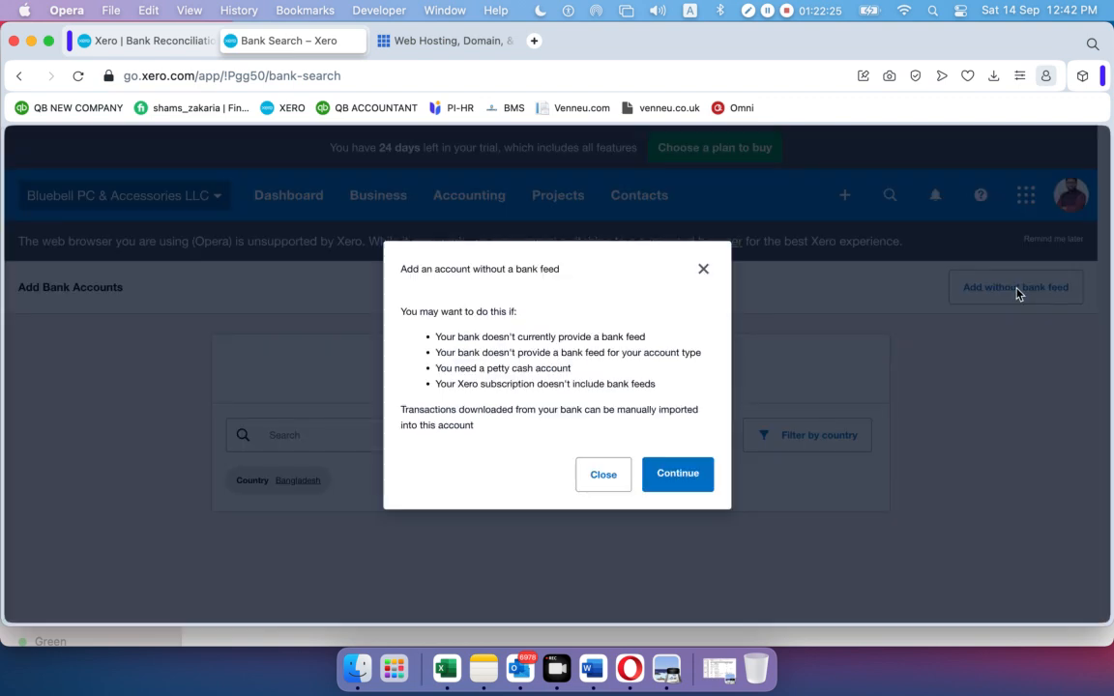
left_click(661, 478)
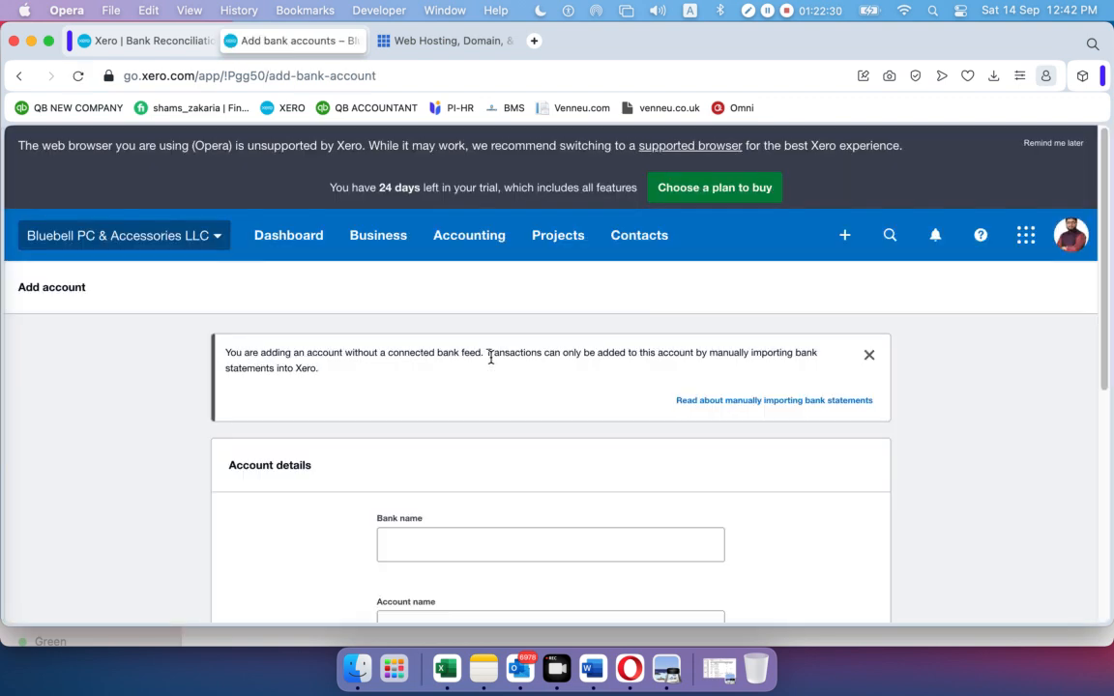
left_click(472, 535)
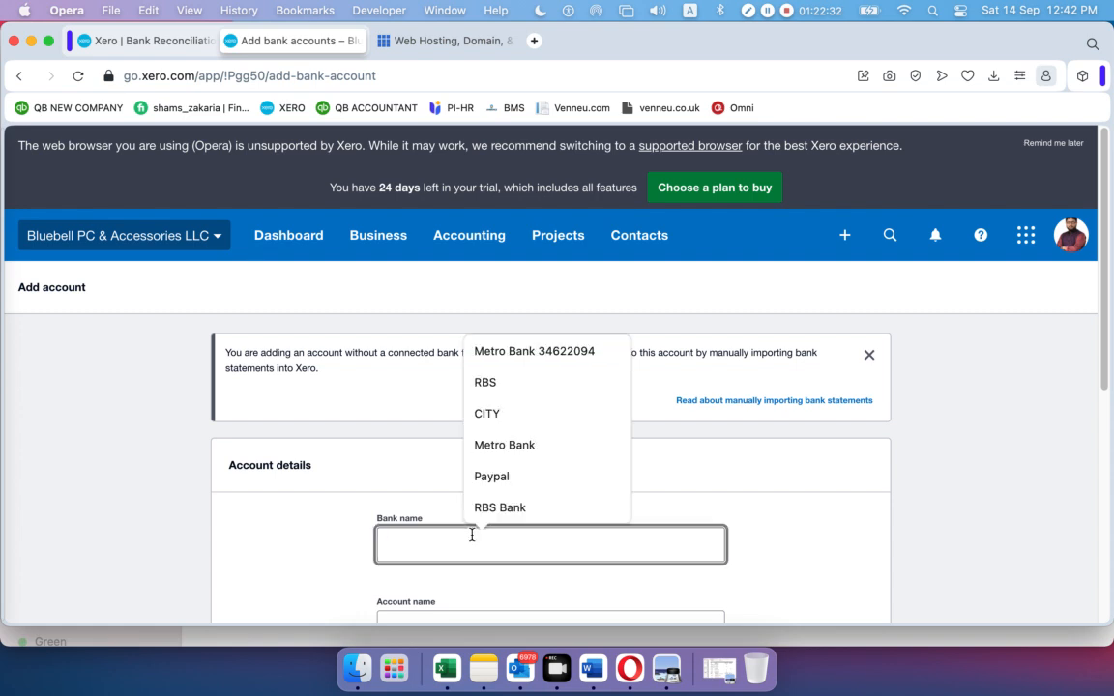
type("P")
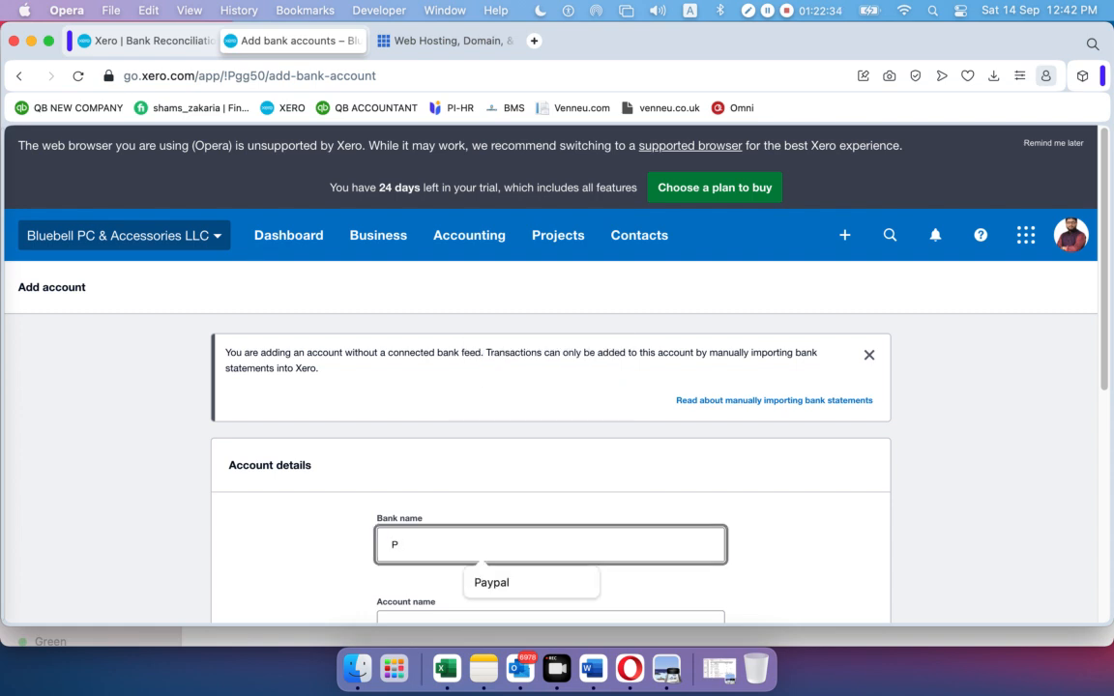
left_click(147, 41)
scroll(474, 327, "up", 5)
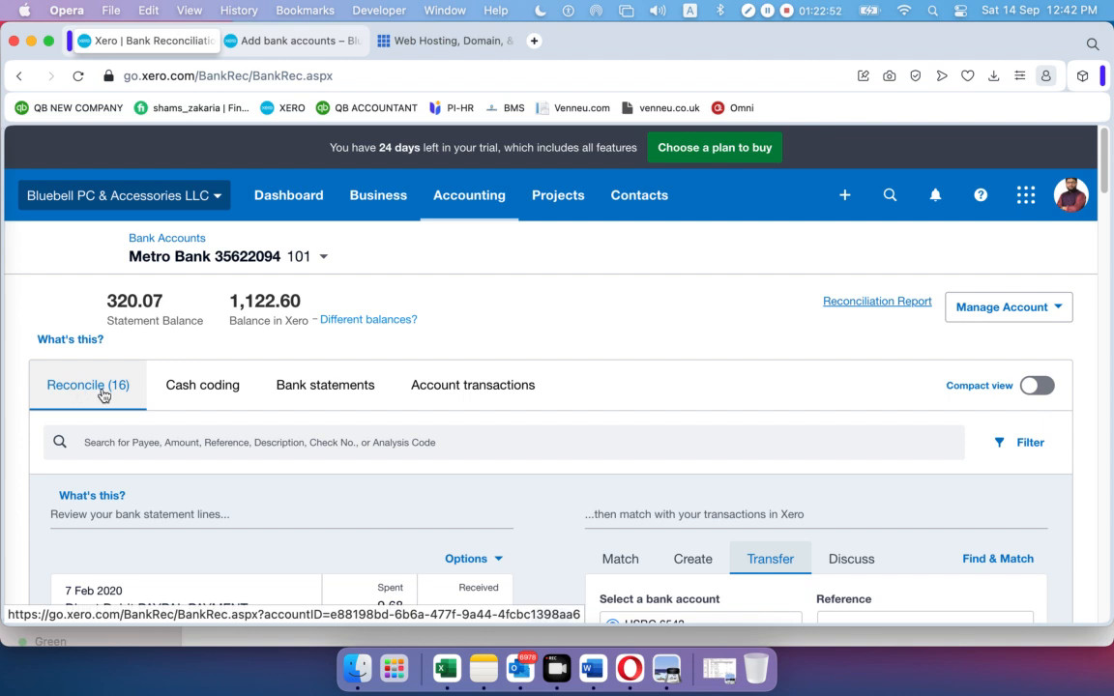
Search for transactions matching the 9.68 PayPal line, find none, and return to cash coding
scroll(459, 375, "down", 8)
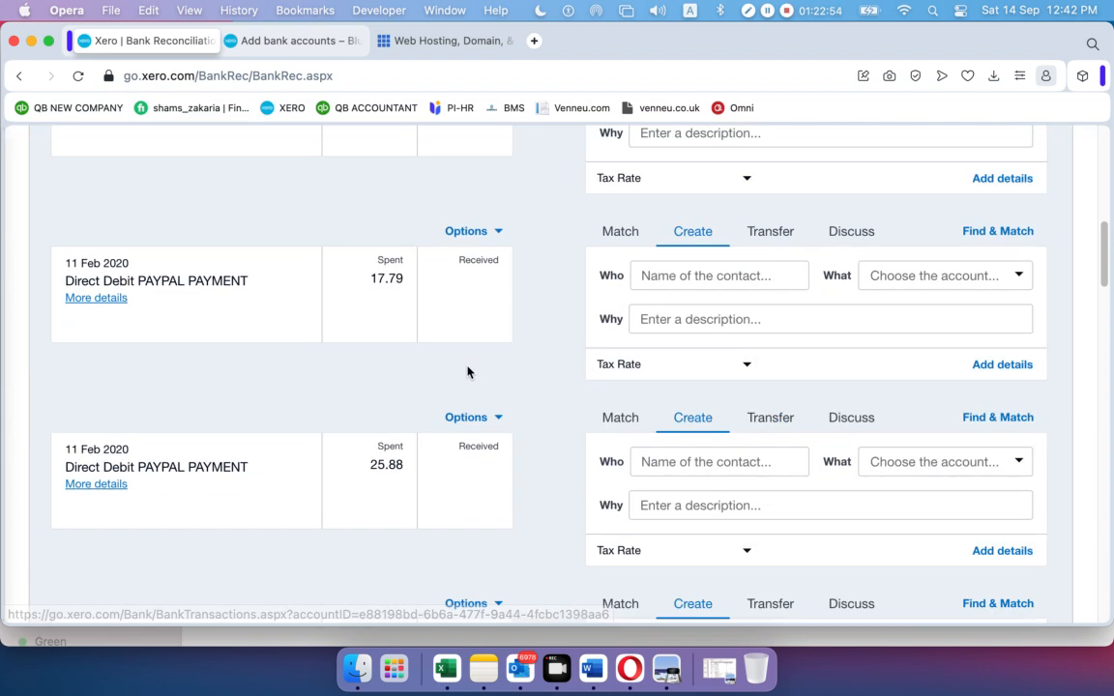
scroll(464, 377, "up", 10)
scroll(551, 406, "down", 1)
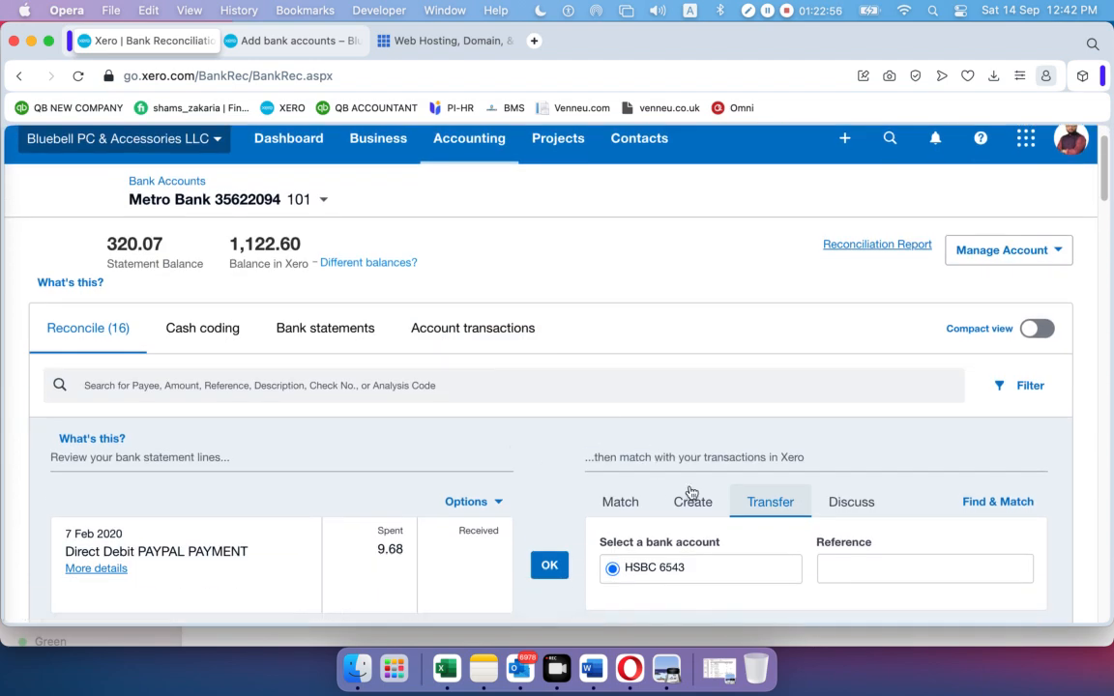
left_click(604, 501)
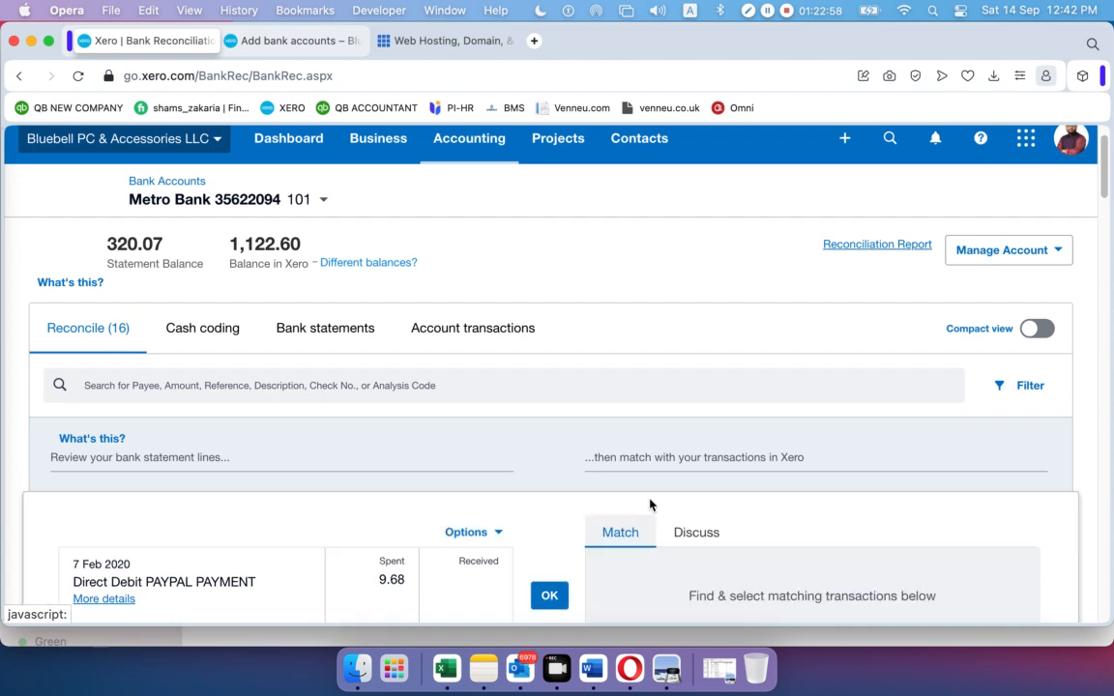
scroll(677, 491, "down", 1)
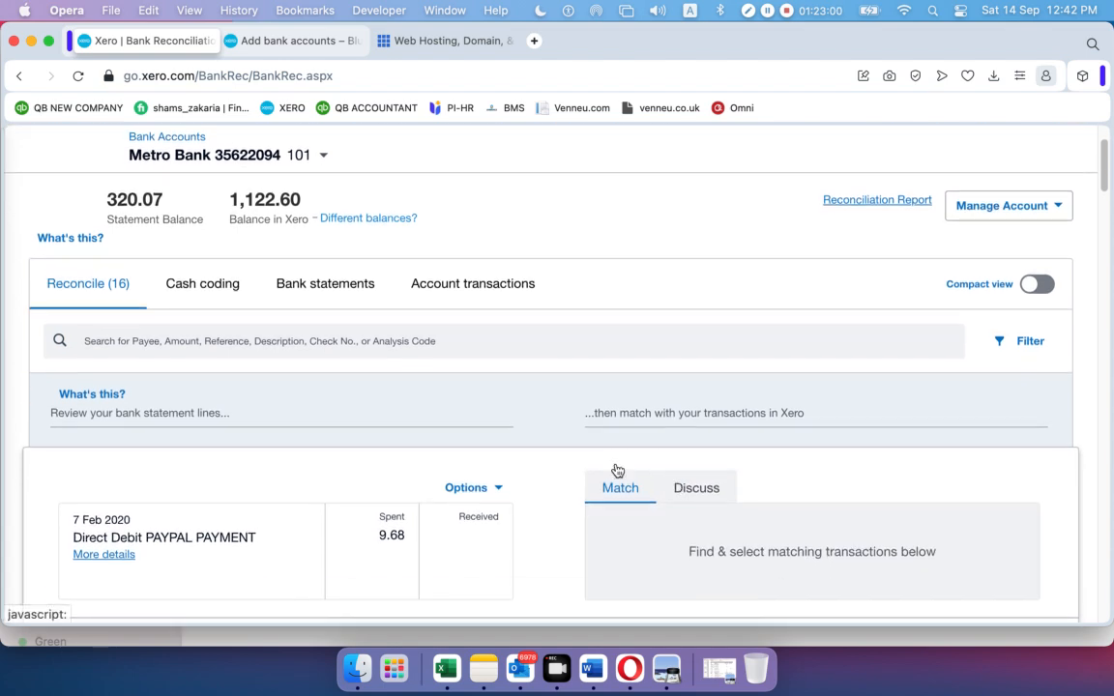
scroll(261, 379, "down", 10)
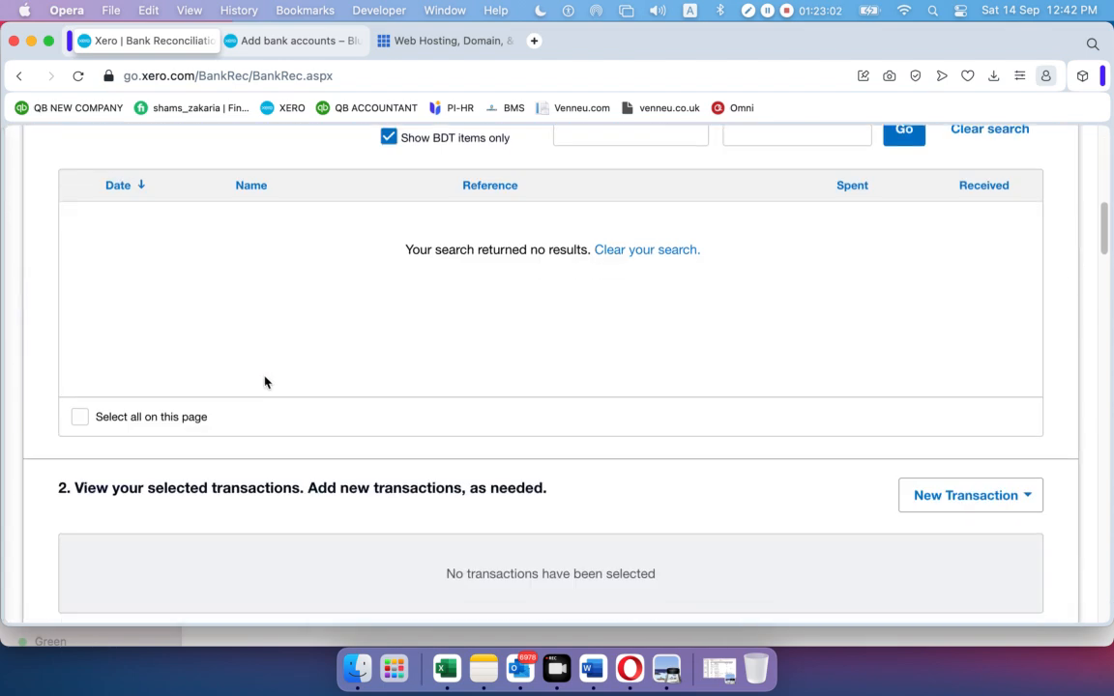
scroll(268, 383, "up", 5)
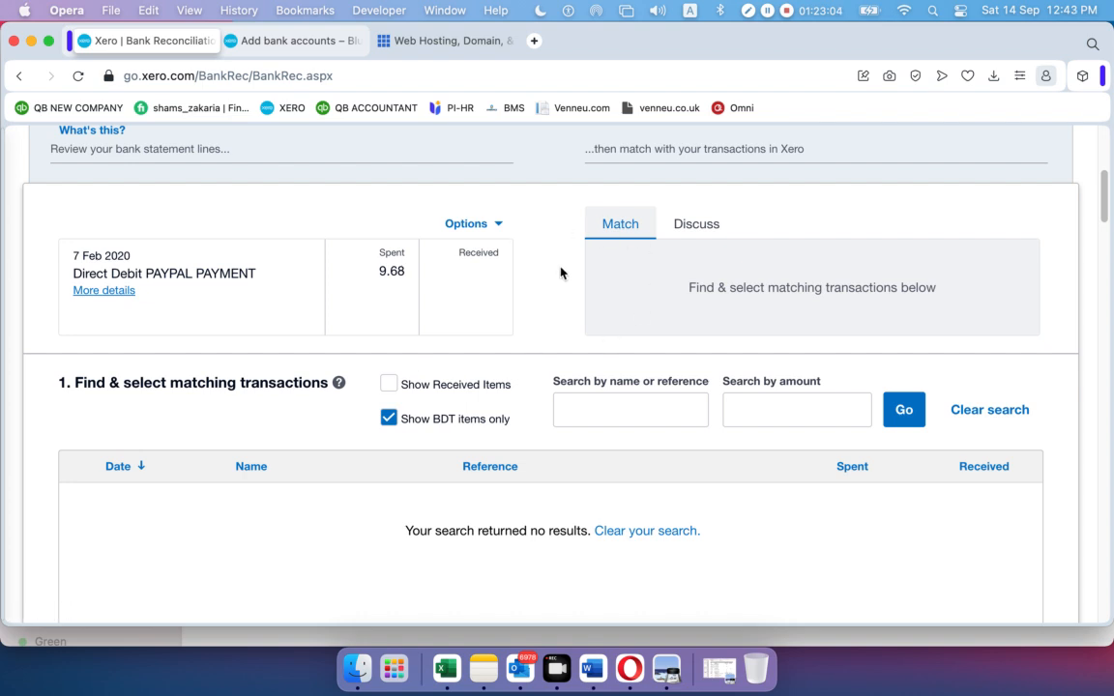
left_click(19, 75)
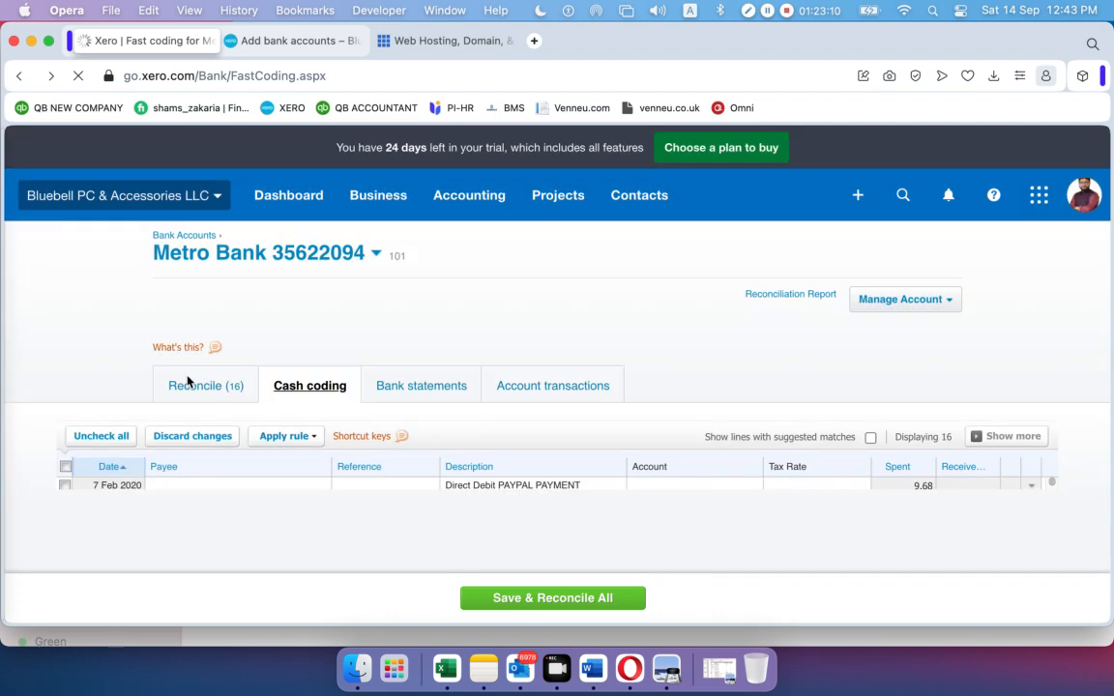
Reopen the Reconcile list and make the 7 Feb 9.68 PayPal line a transfer to HSBC 6543
left_click(193, 387)
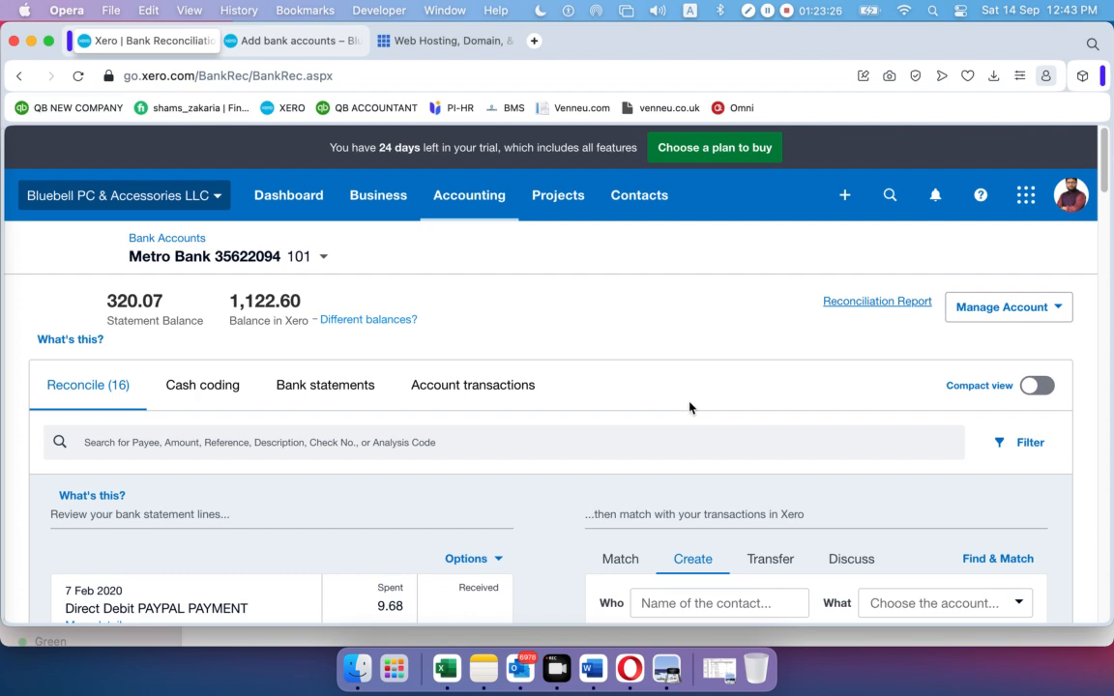
scroll(691, 405, "down", 10)
scroll(641, 275, "up", 5)
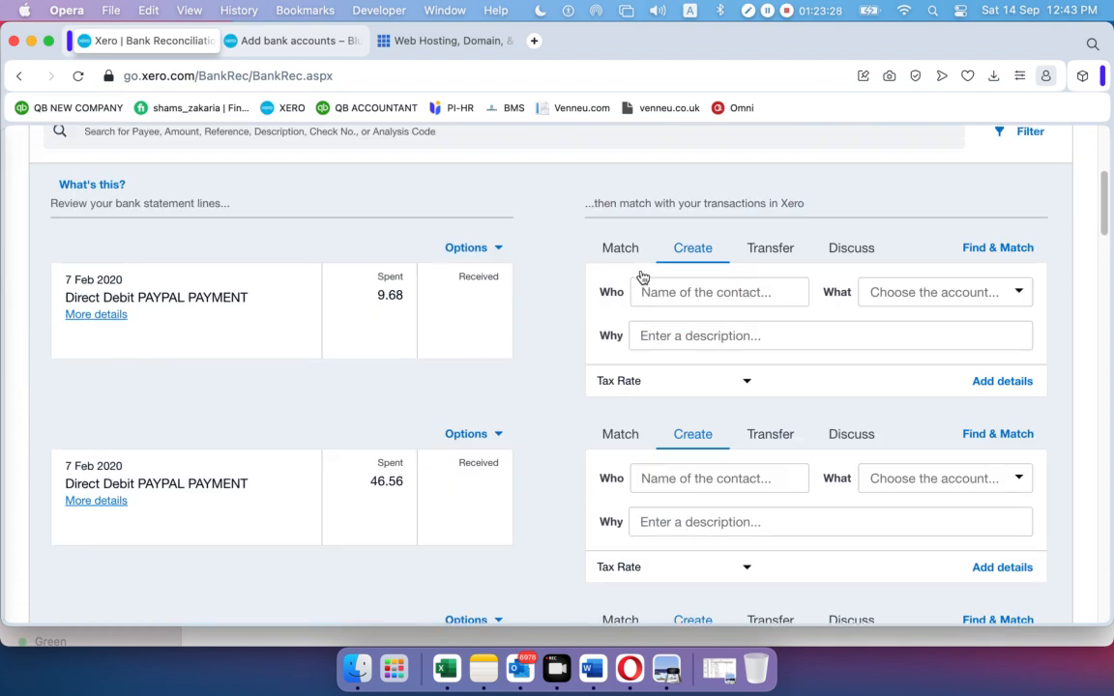
left_click(762, 250)
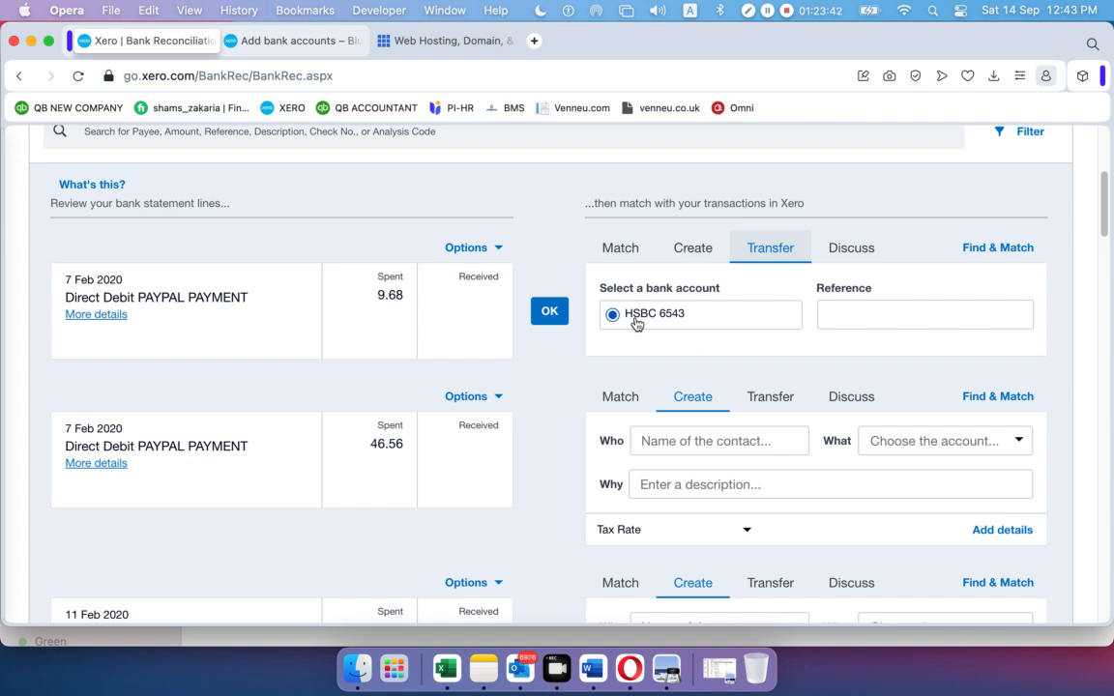
Enter 'Paypal' as both the new account's bank name and account name
left_click(301, 44)
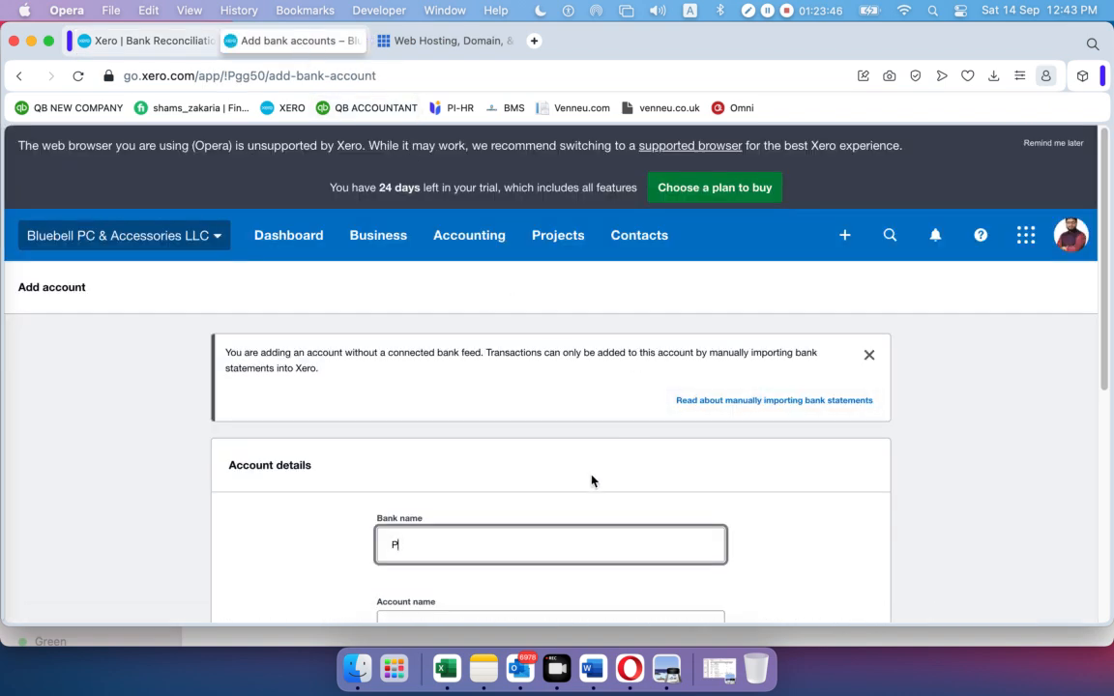
type("au")
key("BackSpace")
type("y")
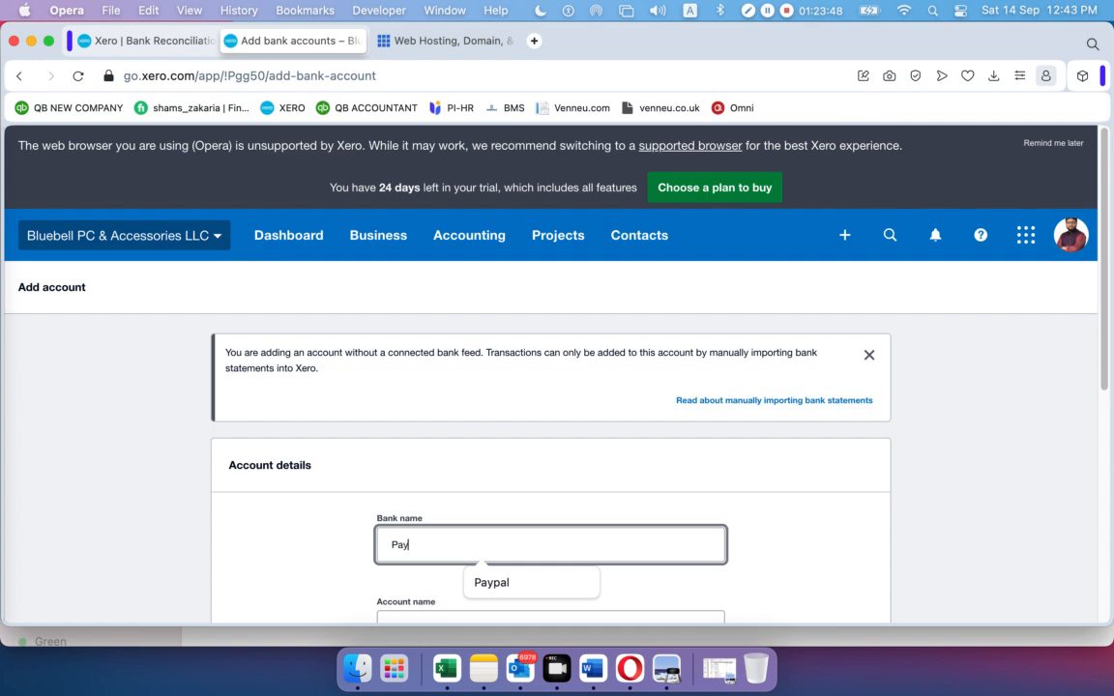
type("pal")
scroll(666, 391, "down", 5)
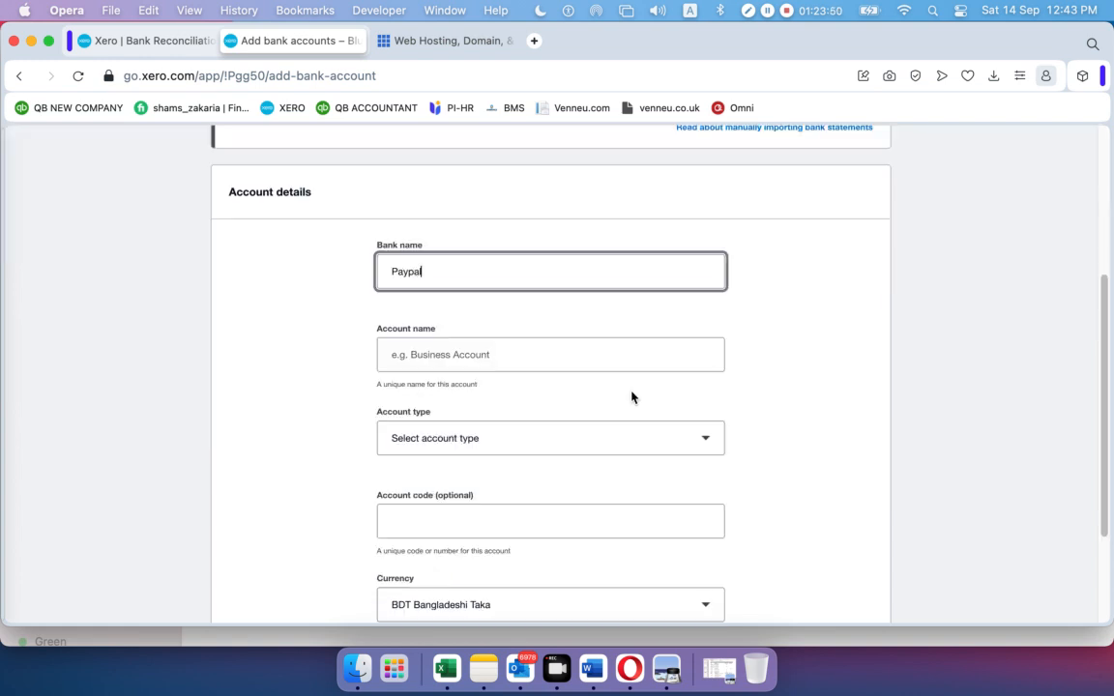
left_click(463, 203)
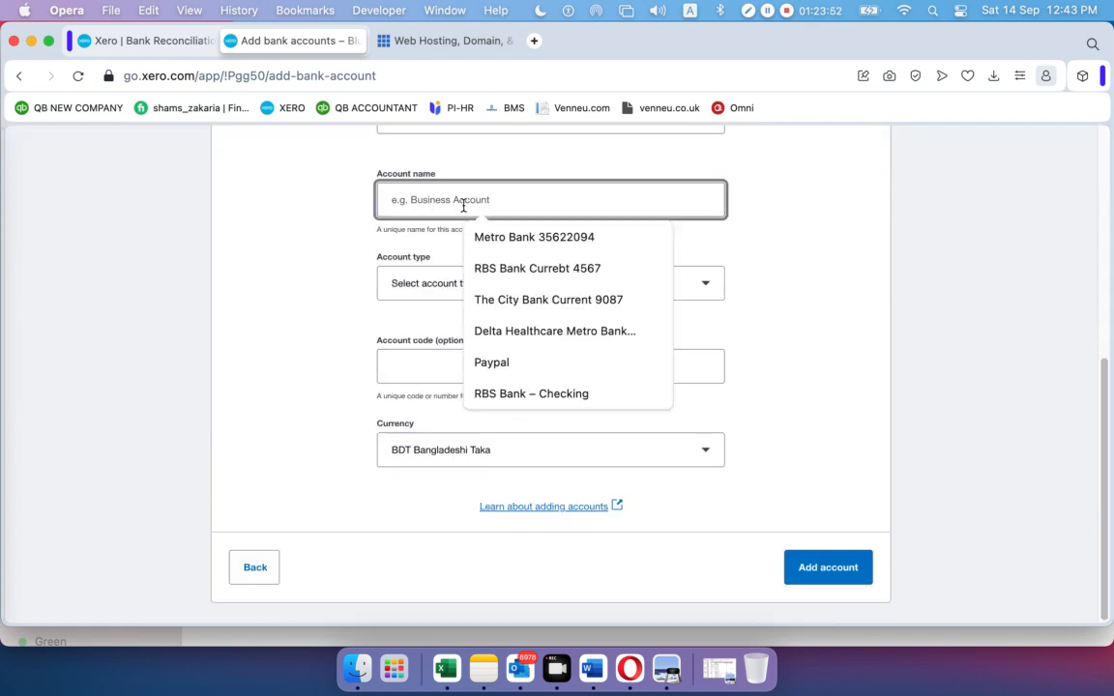
type("Paypal")
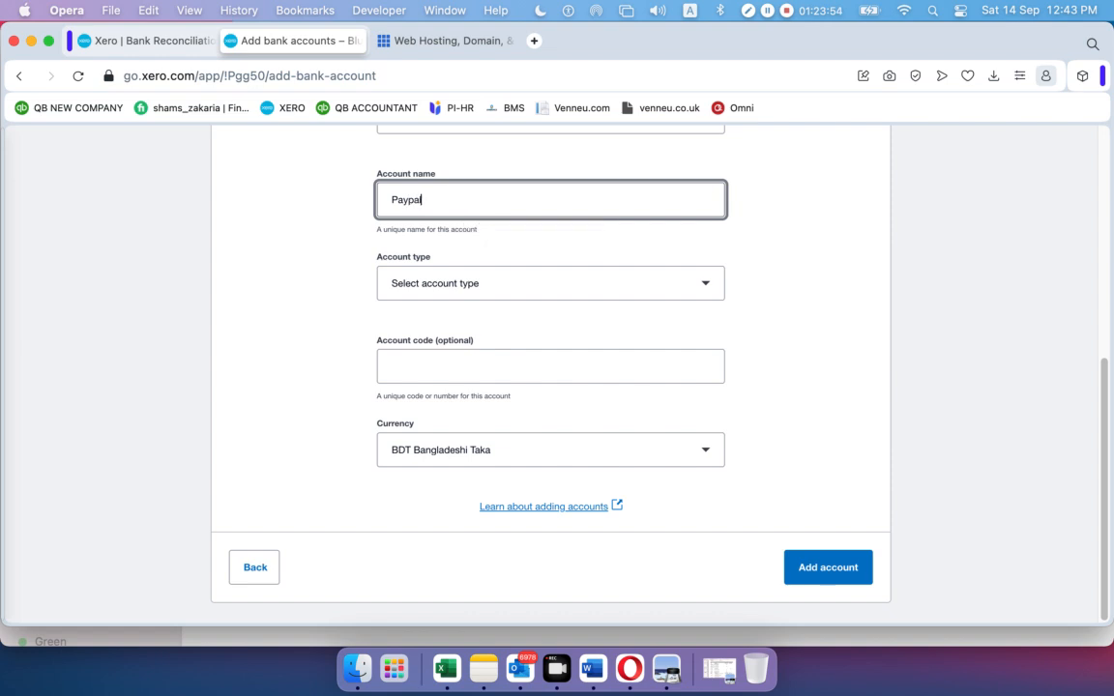
Set account type Other and code 106, correct the account number, and add the Paypal account
left_click(450, 284)
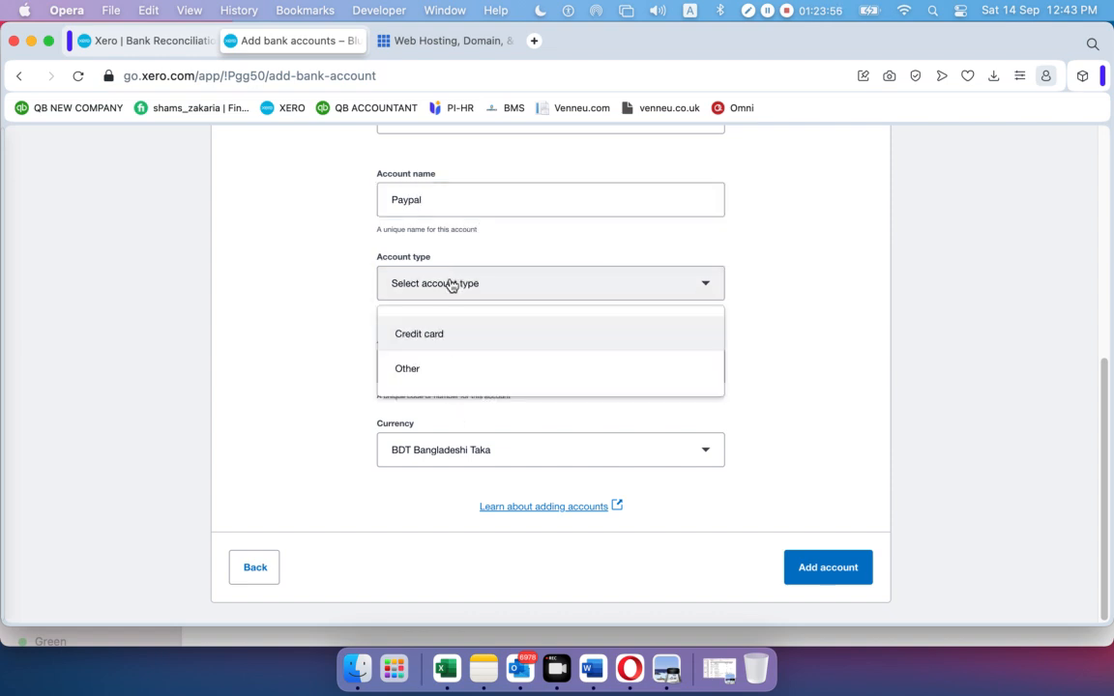
left_click(435, 371)
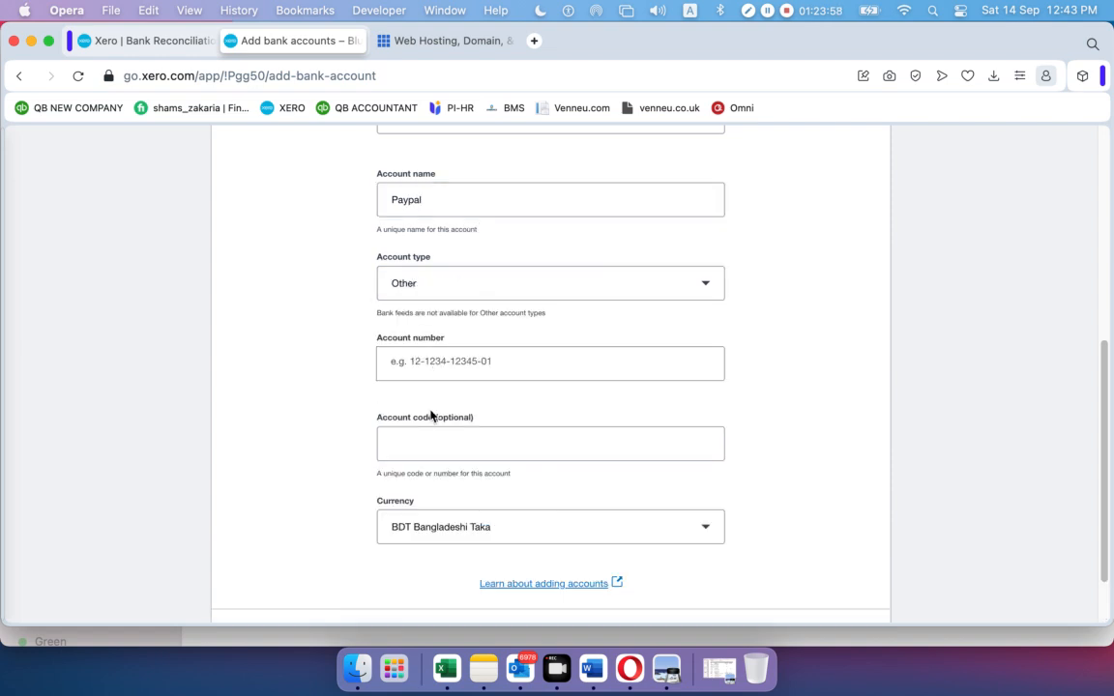
left_click(431, 434)
type("10")
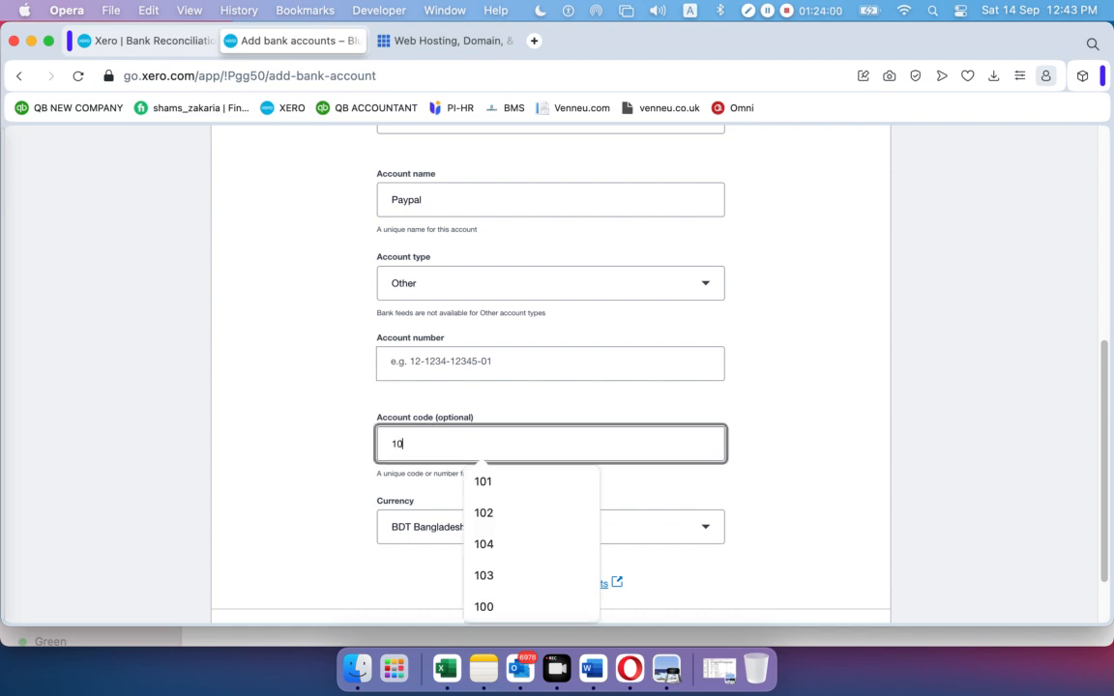
type("6")
scroll(541, 464, "down", 2)
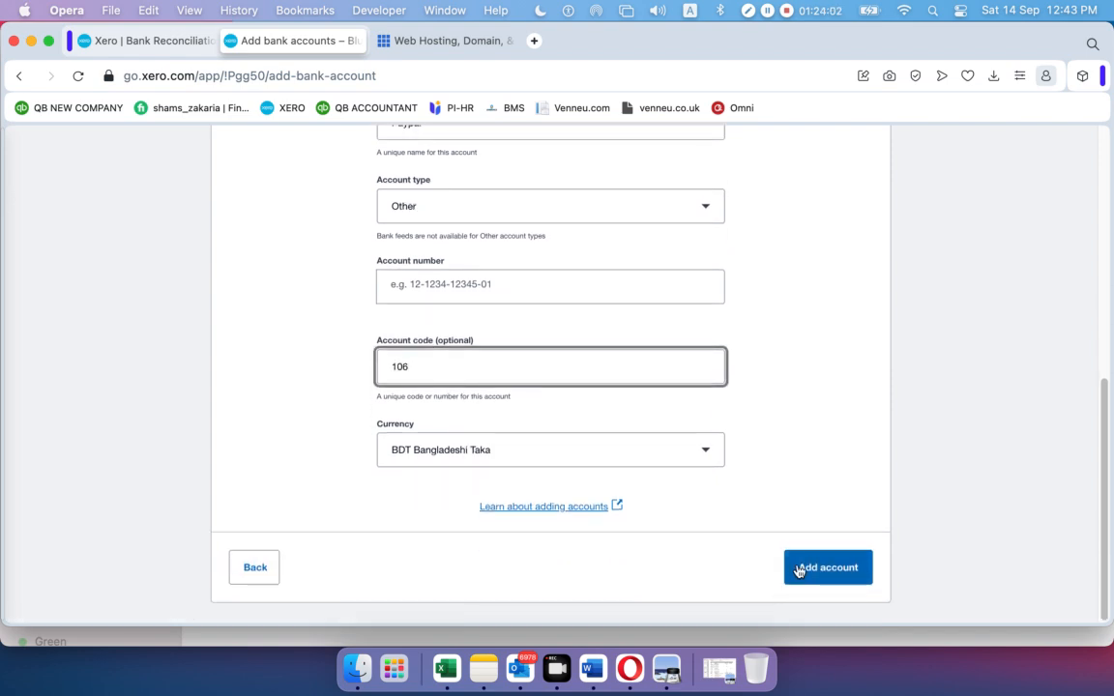
left_click(799, 568)
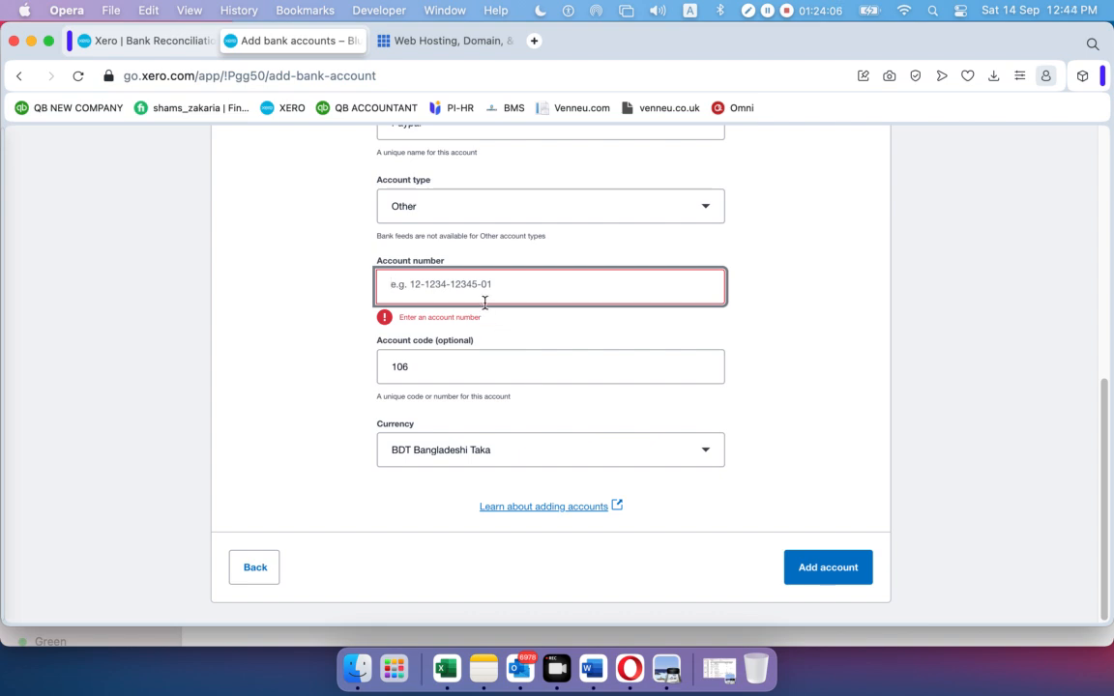
type("106")
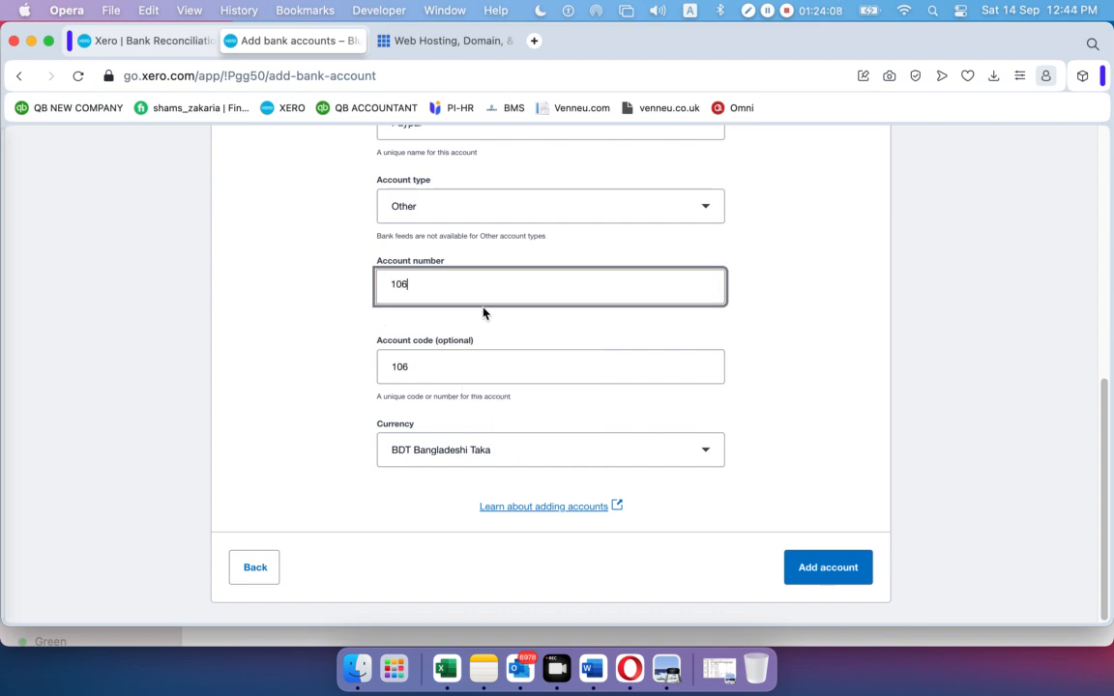
scroll(484, 311, "up", 1)
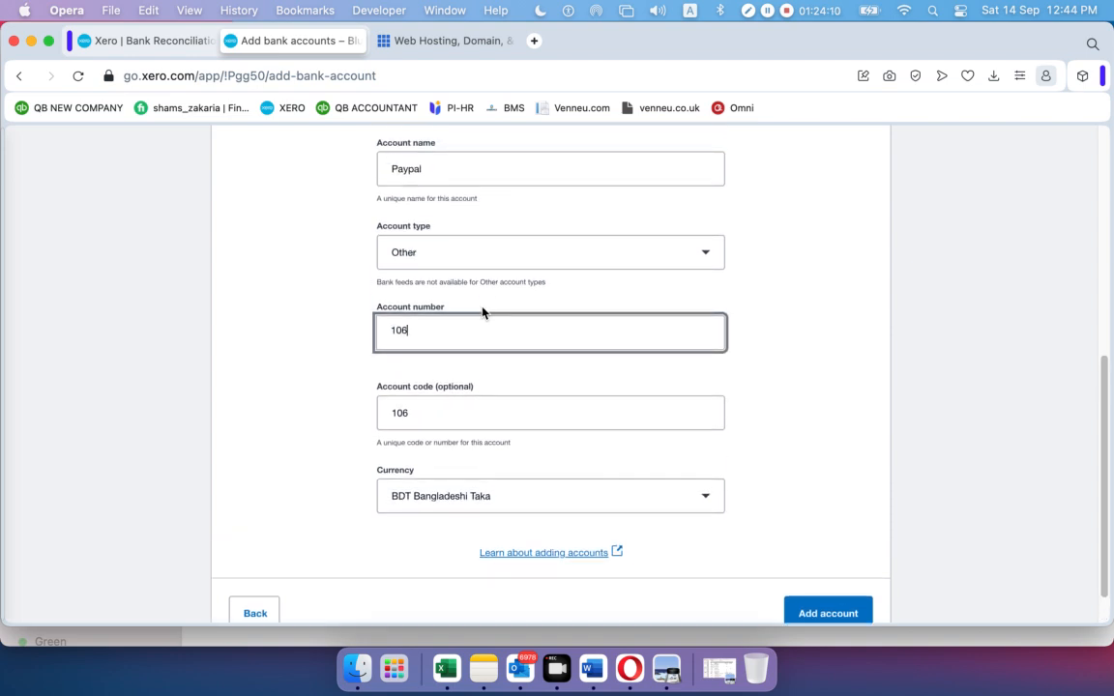
key("BackSpace")
key("BackSpace")
key("BackSpace")
type("87")
left_click(837, 610)
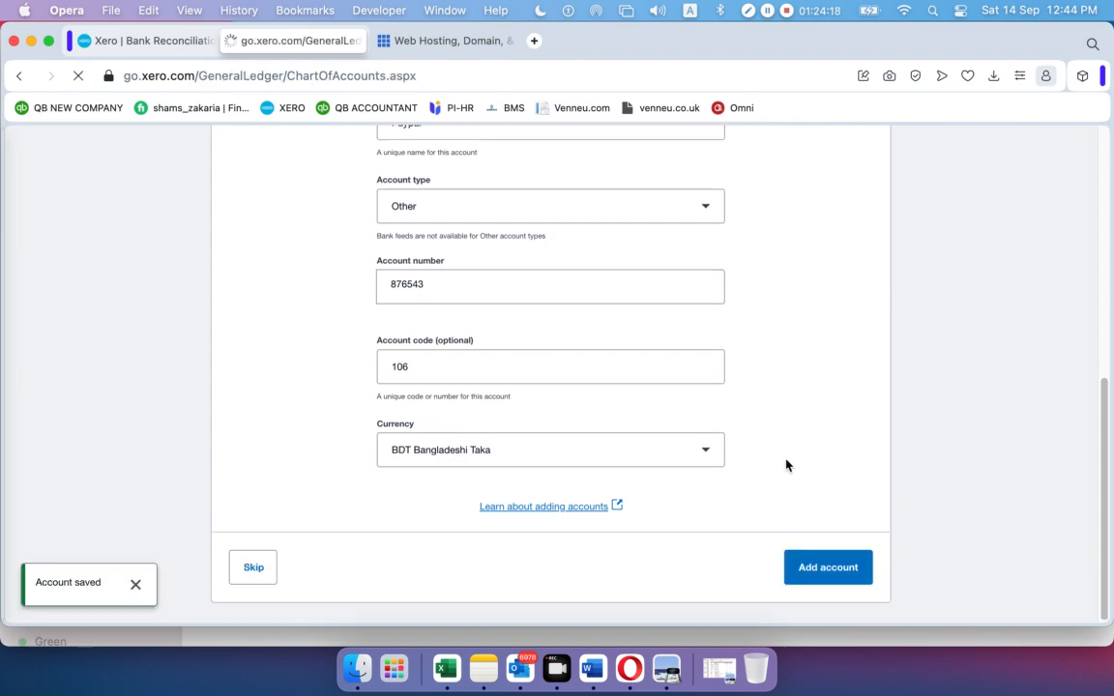
Check the Accounting > Bank accounts list for the new Paypal account
scroll(785, 459, "down", 10)
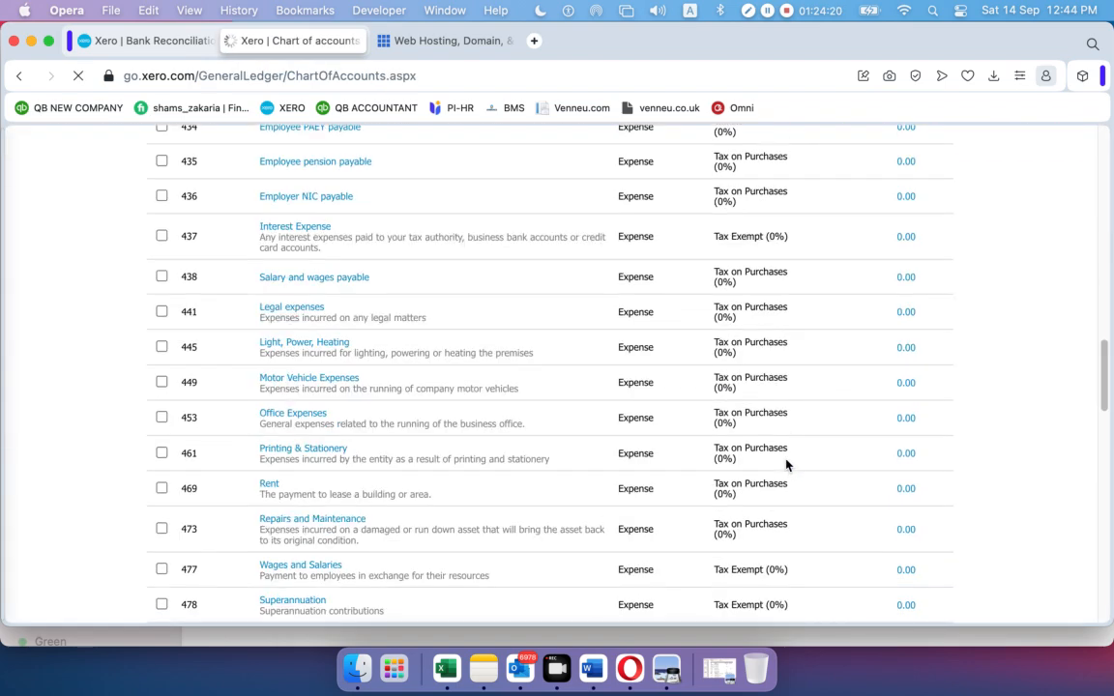
scroll(785, 463, "up", 15)
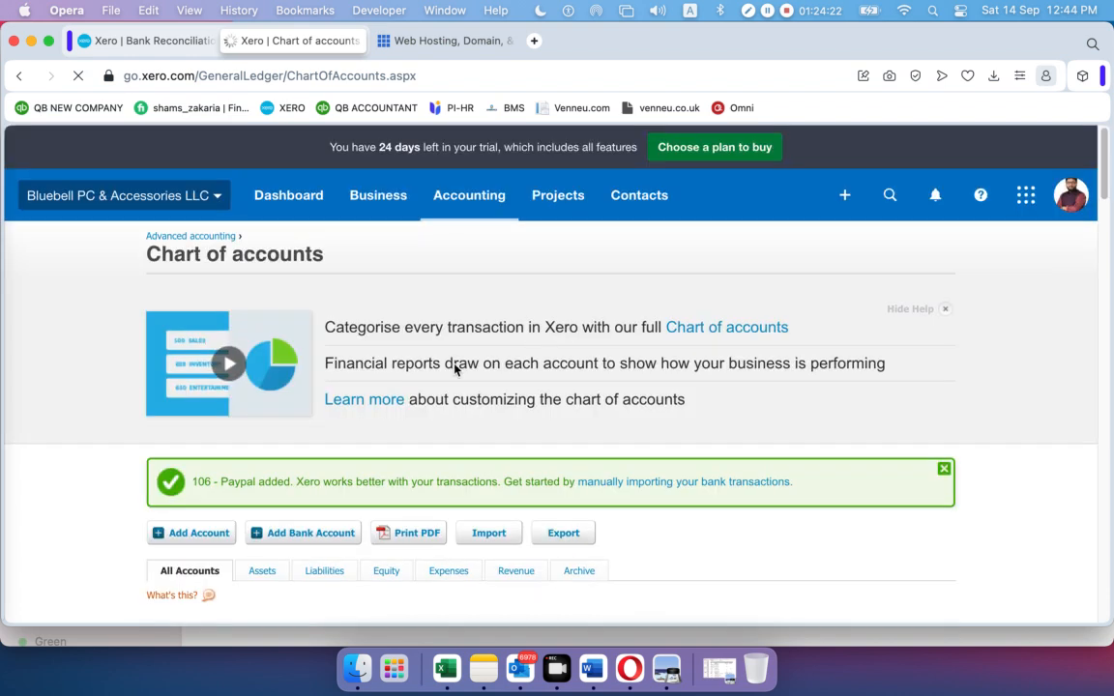
left_click(457, 196)
left_click(465, 248)
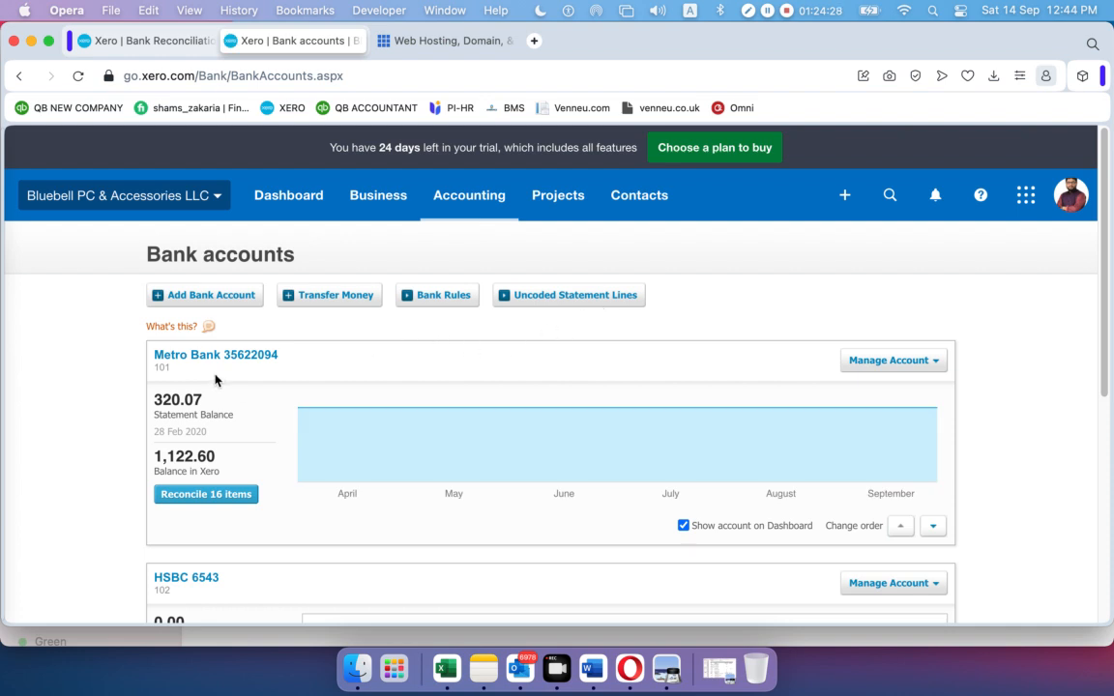
scroll(215, 378, "down", 2)
scroll(201, 517, "down", 5)
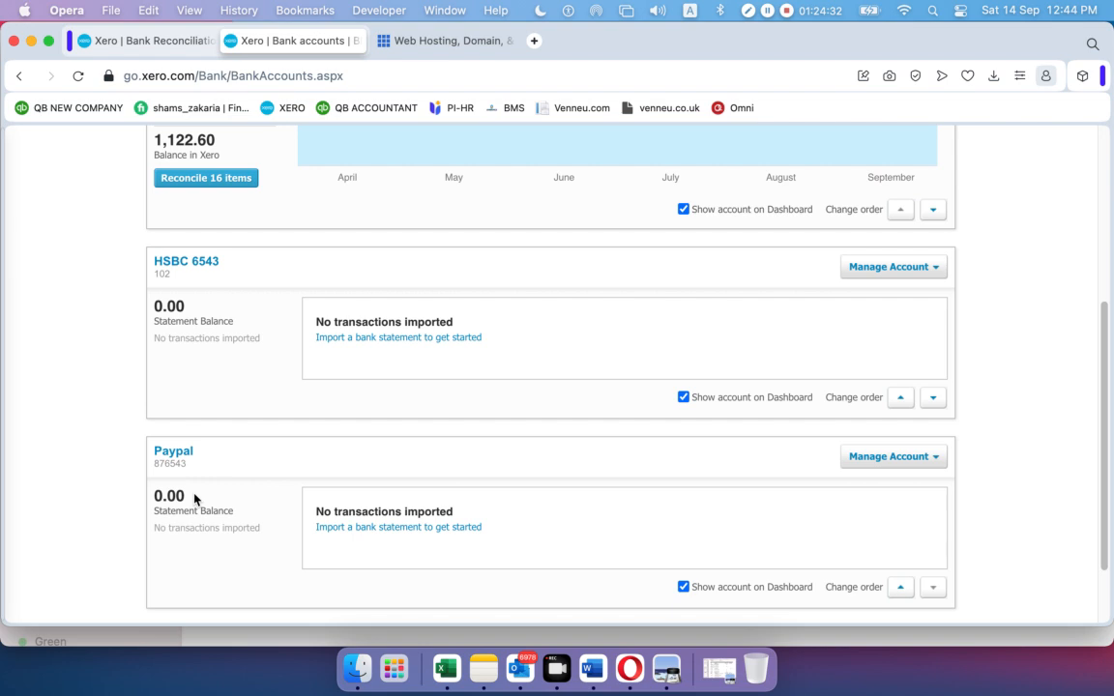
scroll(254, 367, "up", 8)
Reload the Metro Bank reconciliation page and check the 1,122.60 balance in Xero
left_click(147, 41)
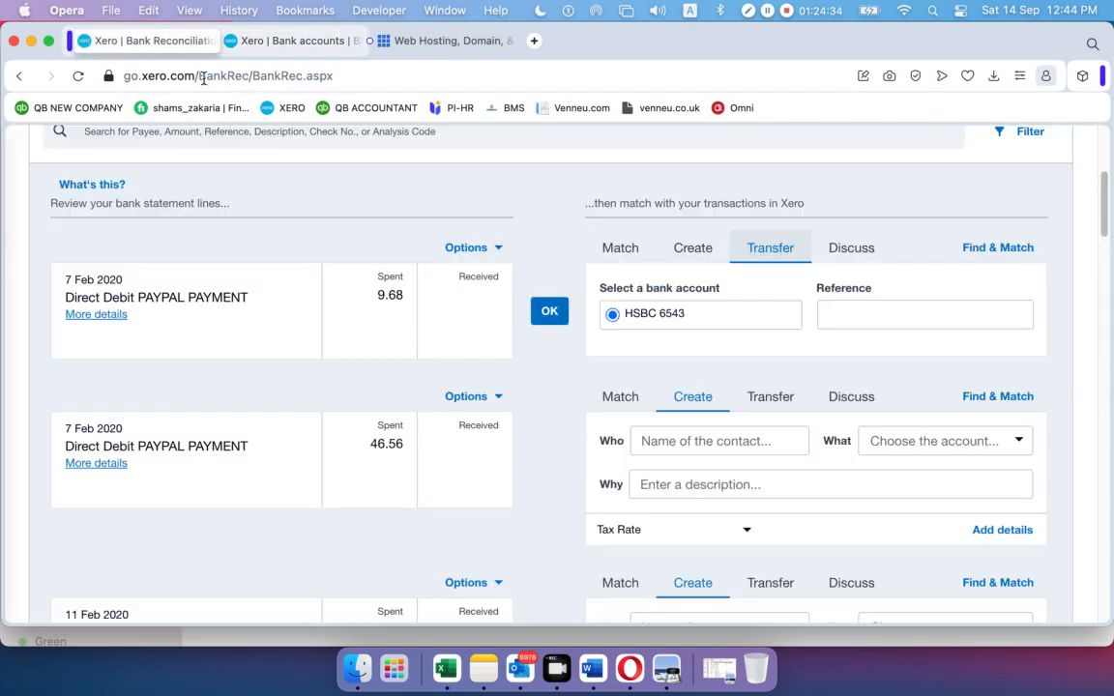
left_click(78, 75)
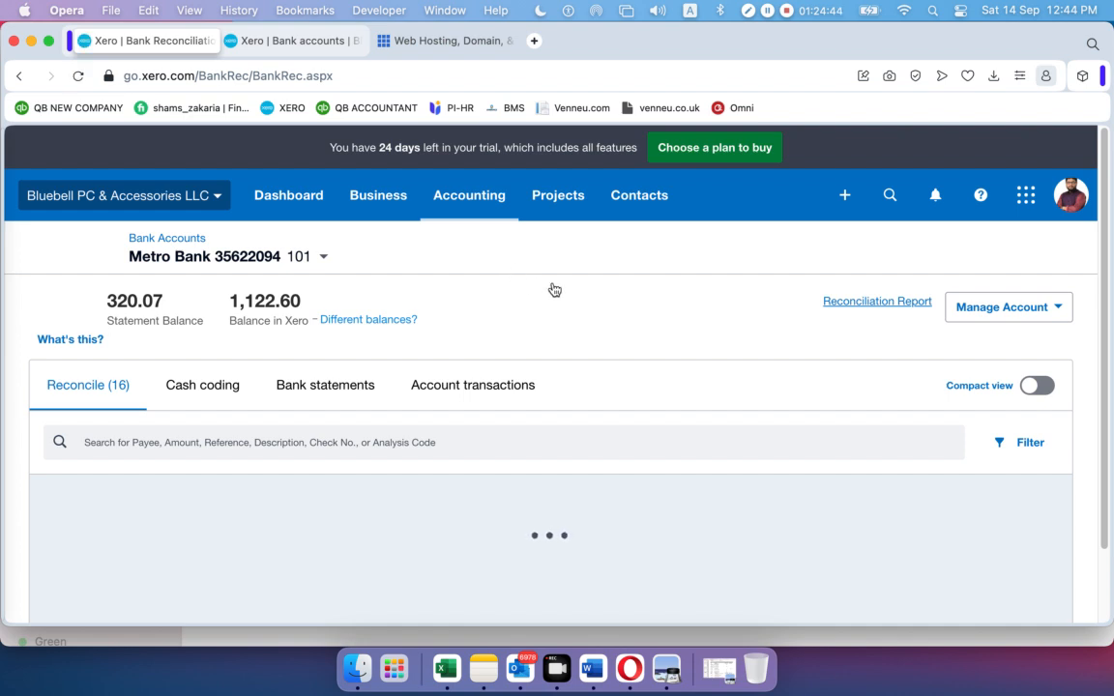
scroll(649, 383, "down", 2)
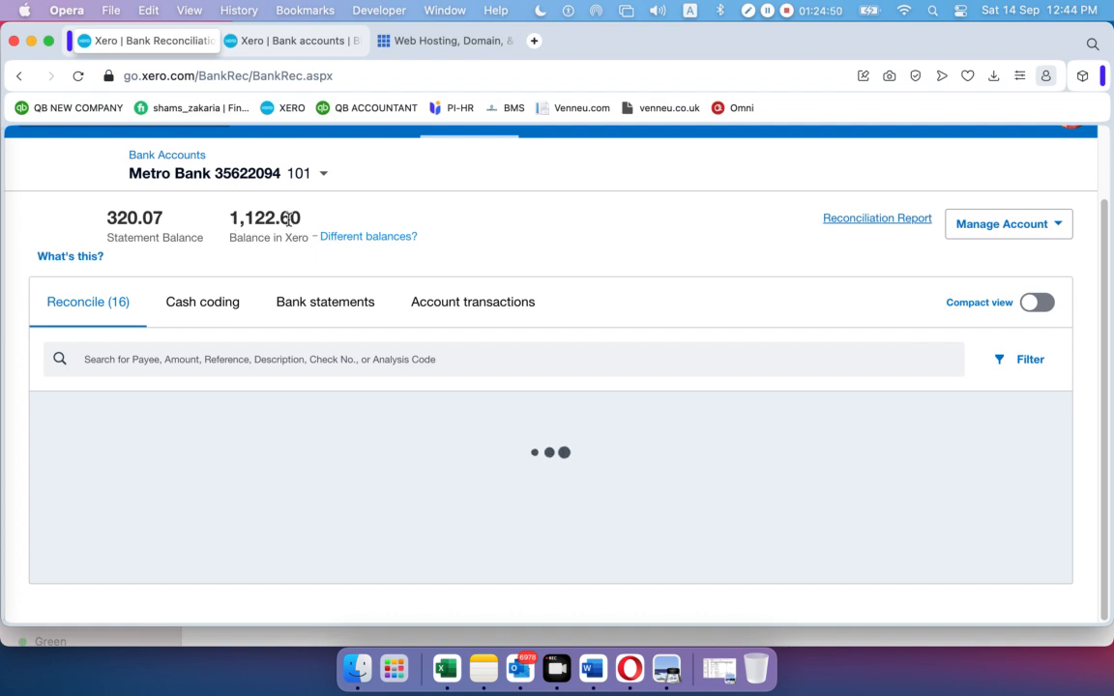
left_click_drag(230, 219, 289, 220)
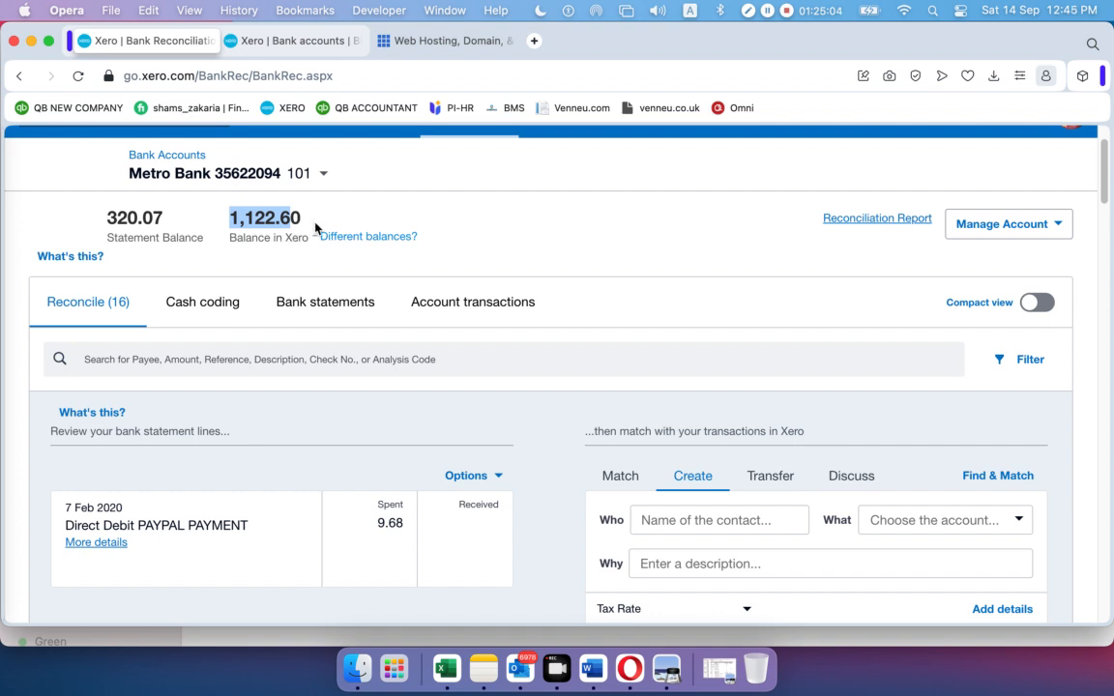
Reconcile the 9.68 and 46.56 PAYPAL PAYMENT lines as transfers to the Paypal account
left_click(761, 475)
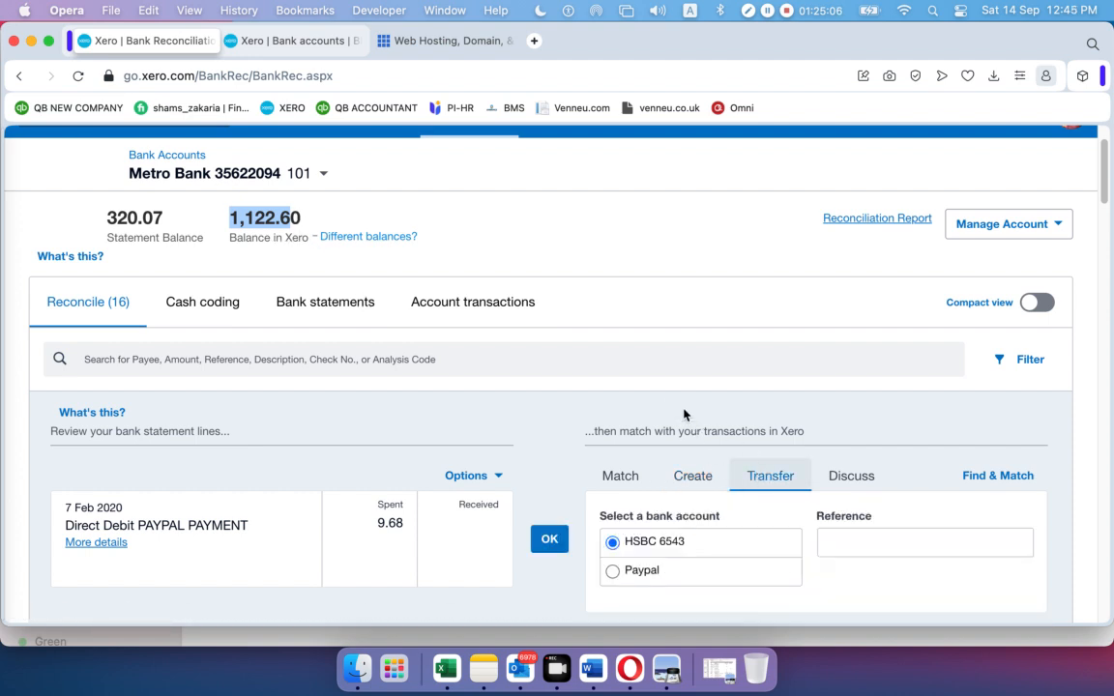
scroll(602, 445, "down", 1)
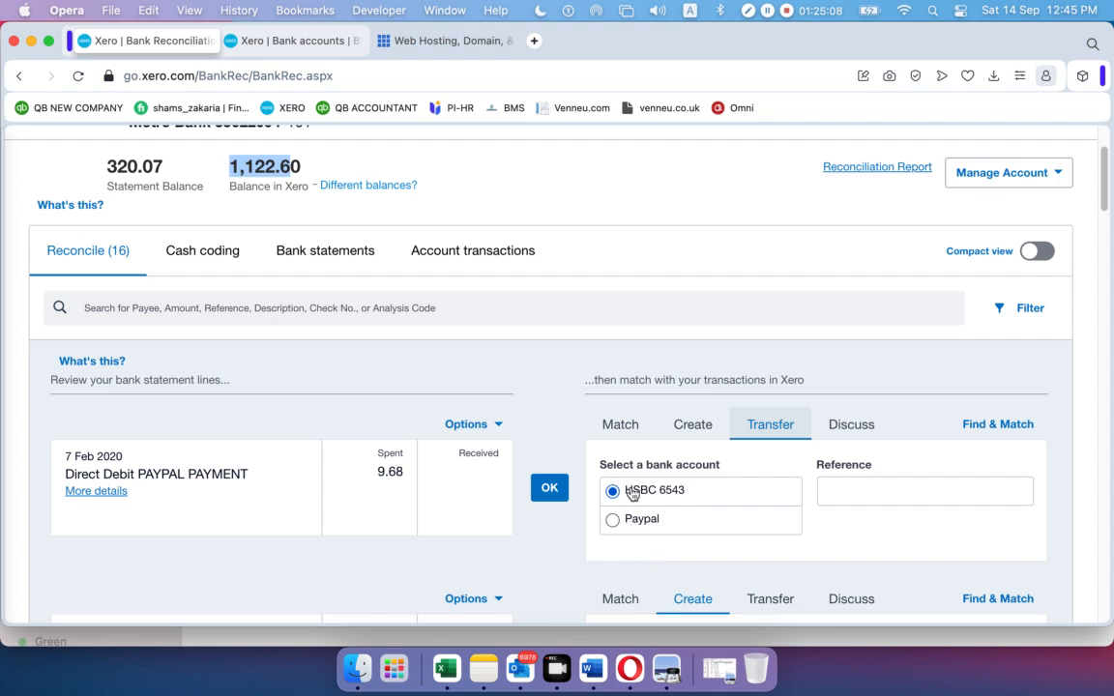
left_click(612, 523)
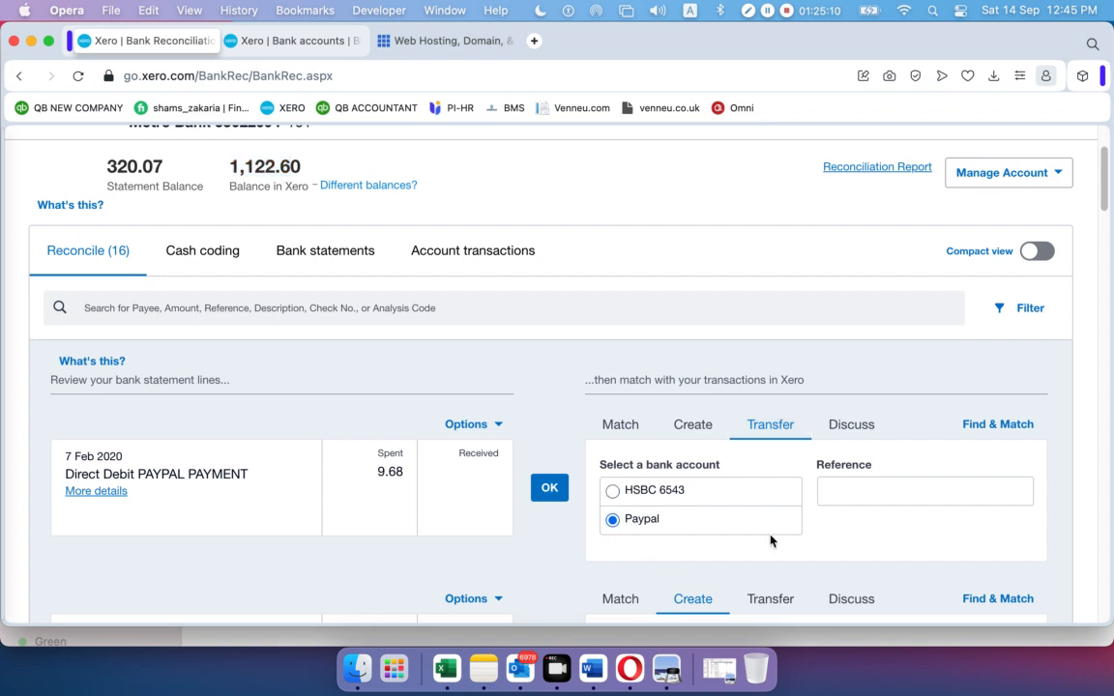
left_click(549, 489)
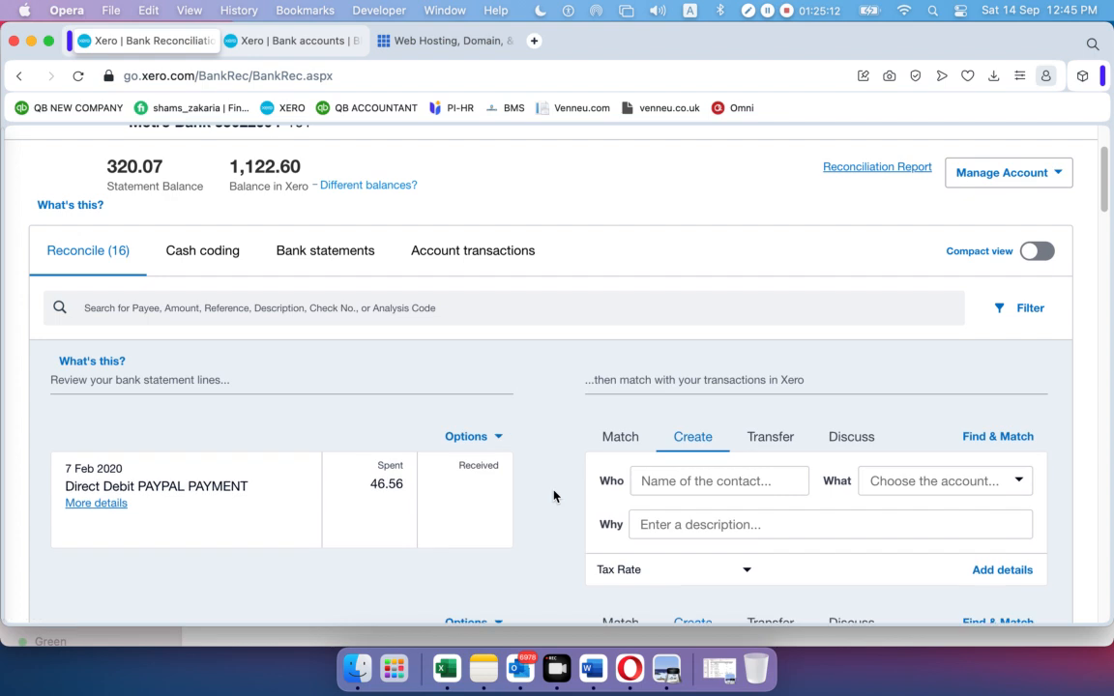
scroll(522, 425, "down", 1)
scroll(581, 478, "down", 3)
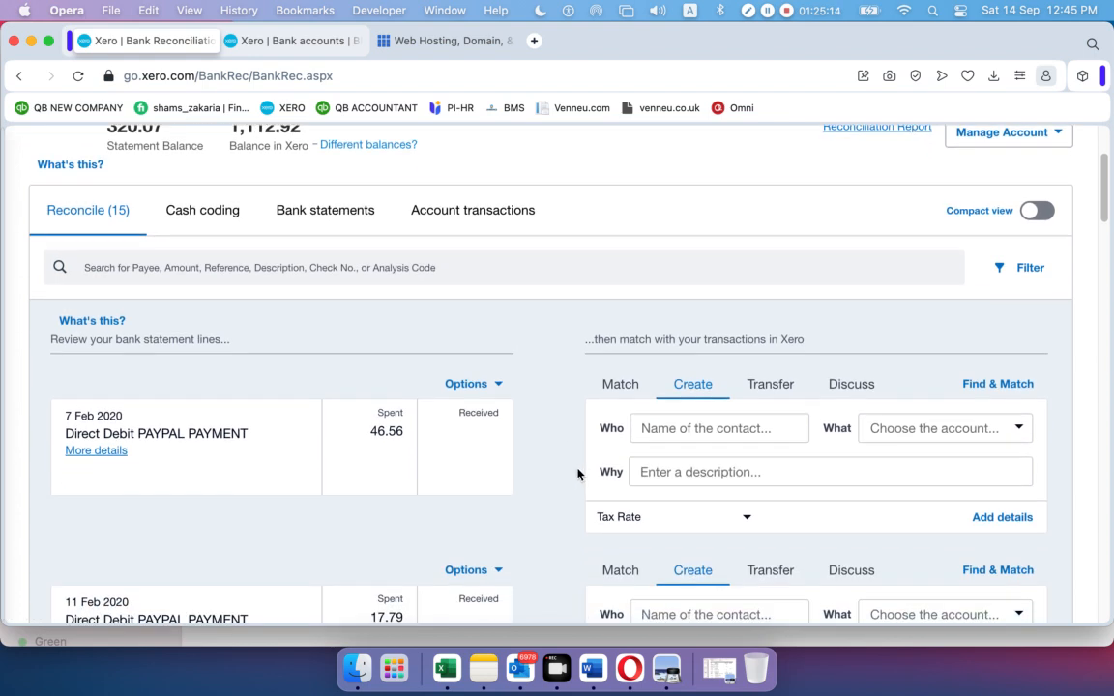
left_click(761, 306)
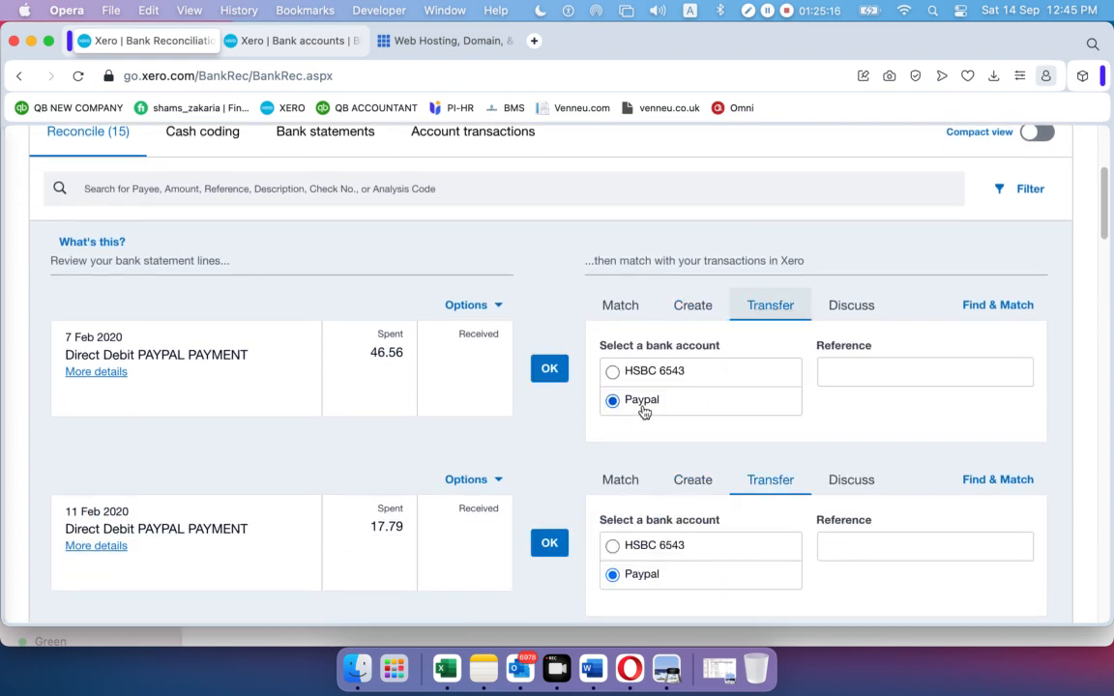
left_click(549, 374)
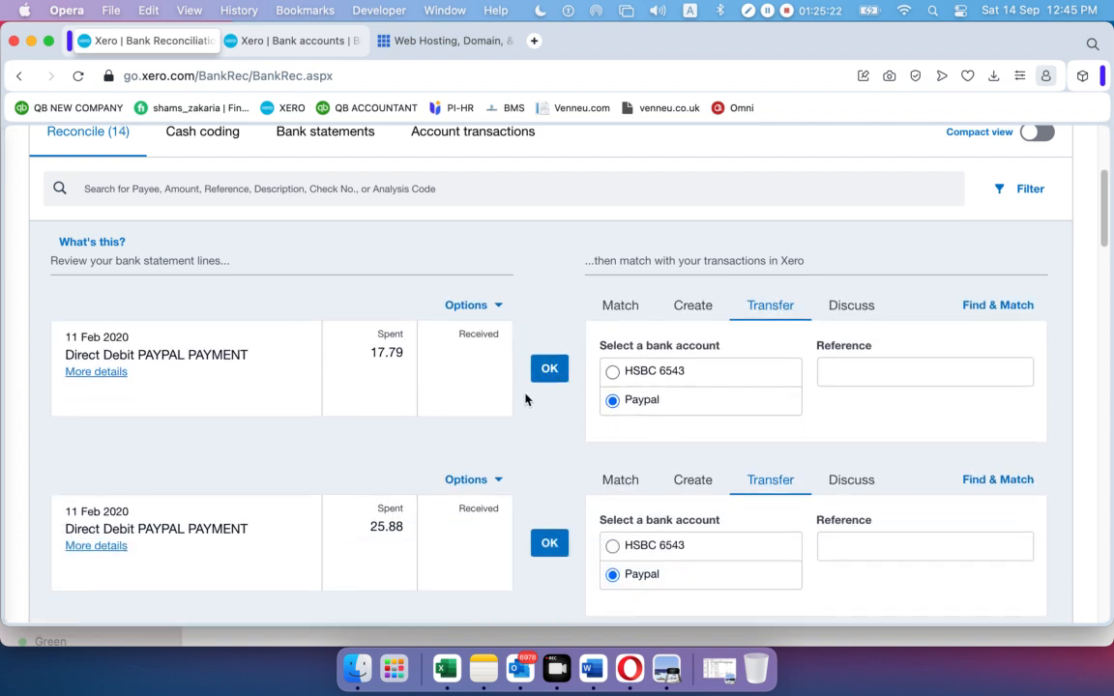
Record the following PAYPAL payments, 17.79 through 170.13, as Paypal transfers
left_click(549, 375)
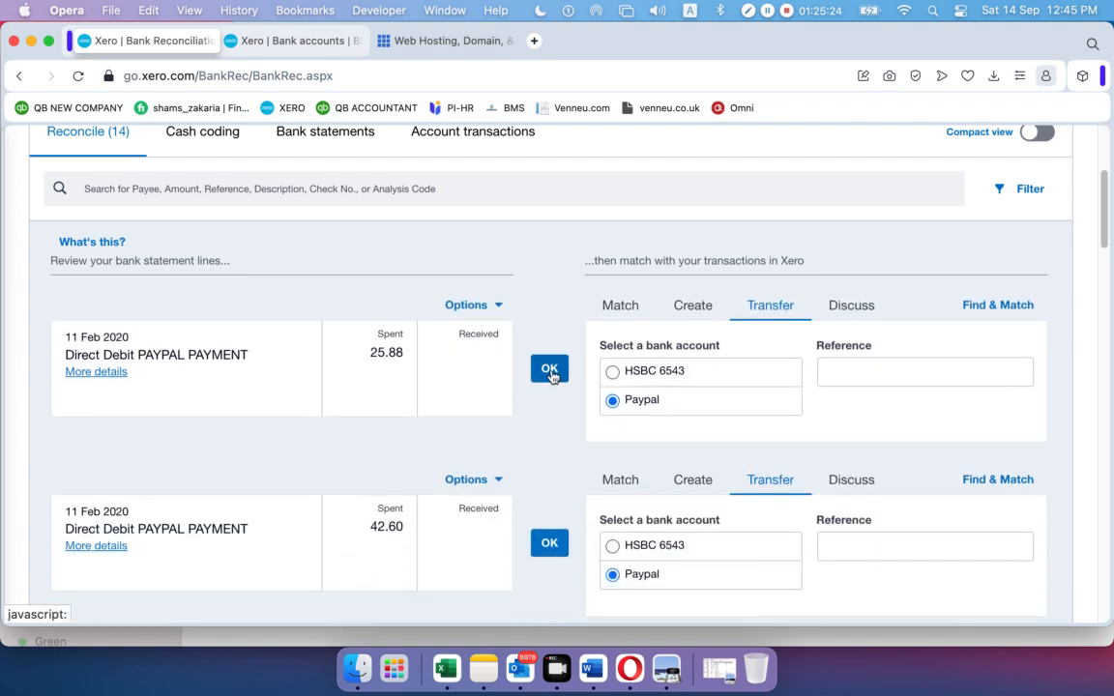
left_click(551, 375)
left_click(551, 377)
left_click(551, 384)
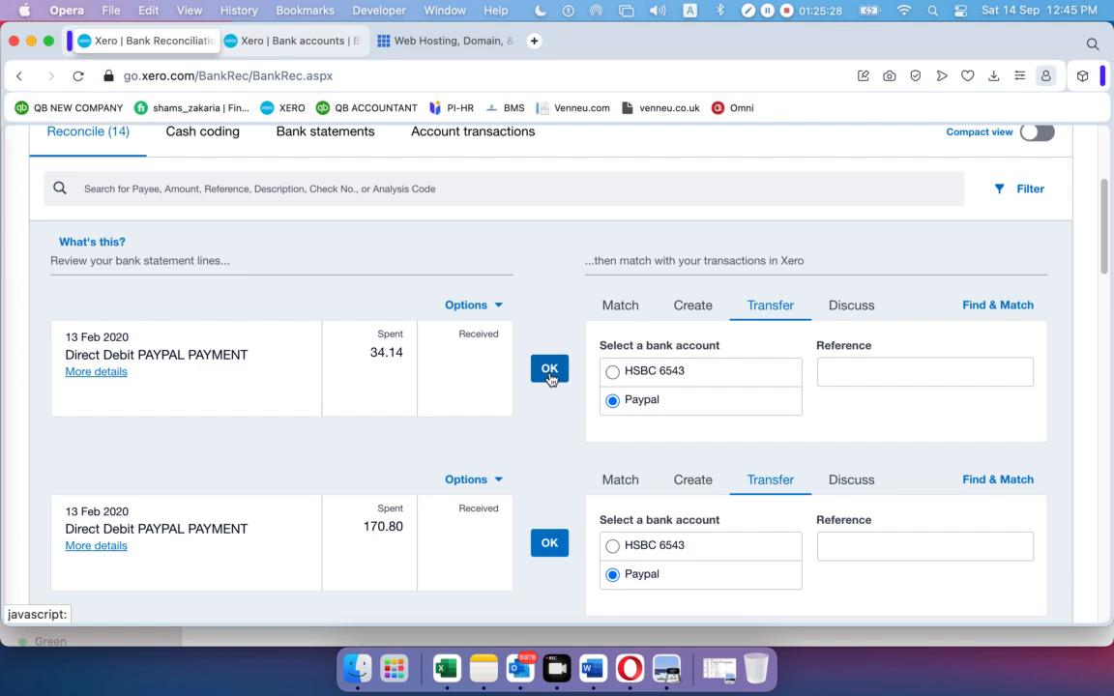
left_click(549, 378)
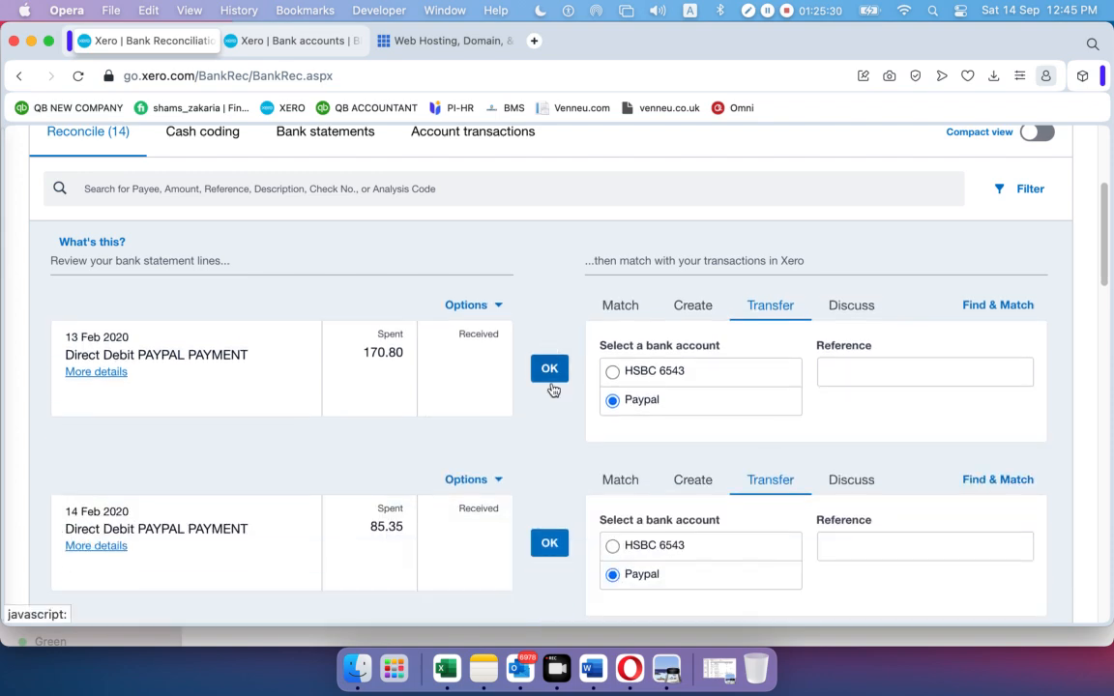
left_click(551, 385)
left_click(551, 377)
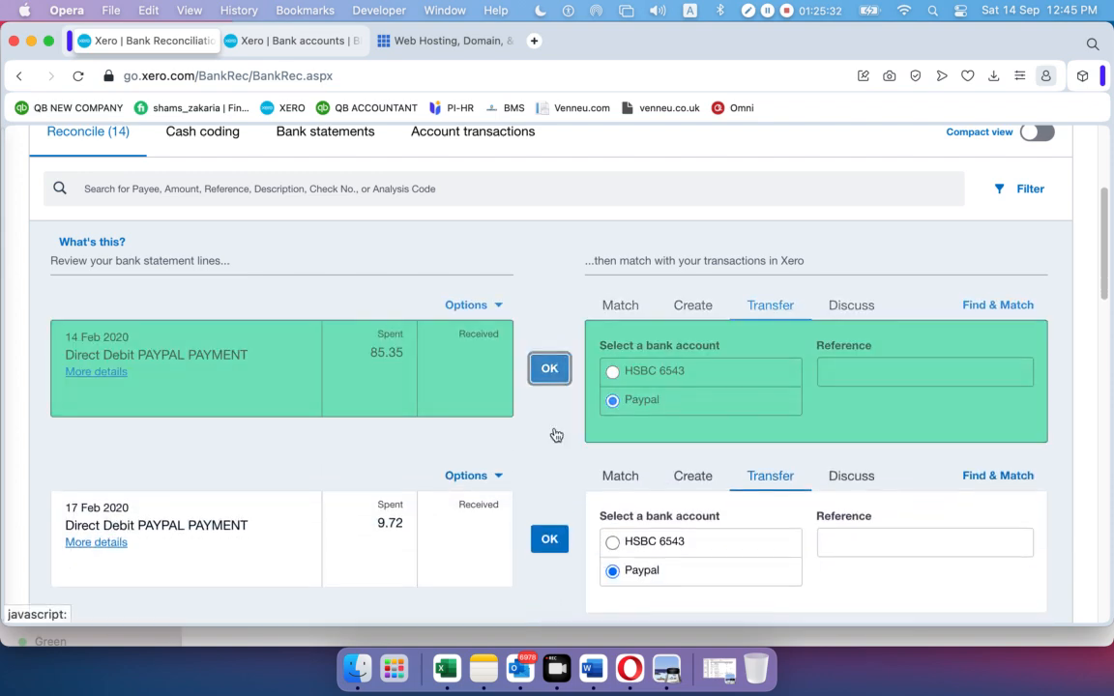
left_click(553, 383)
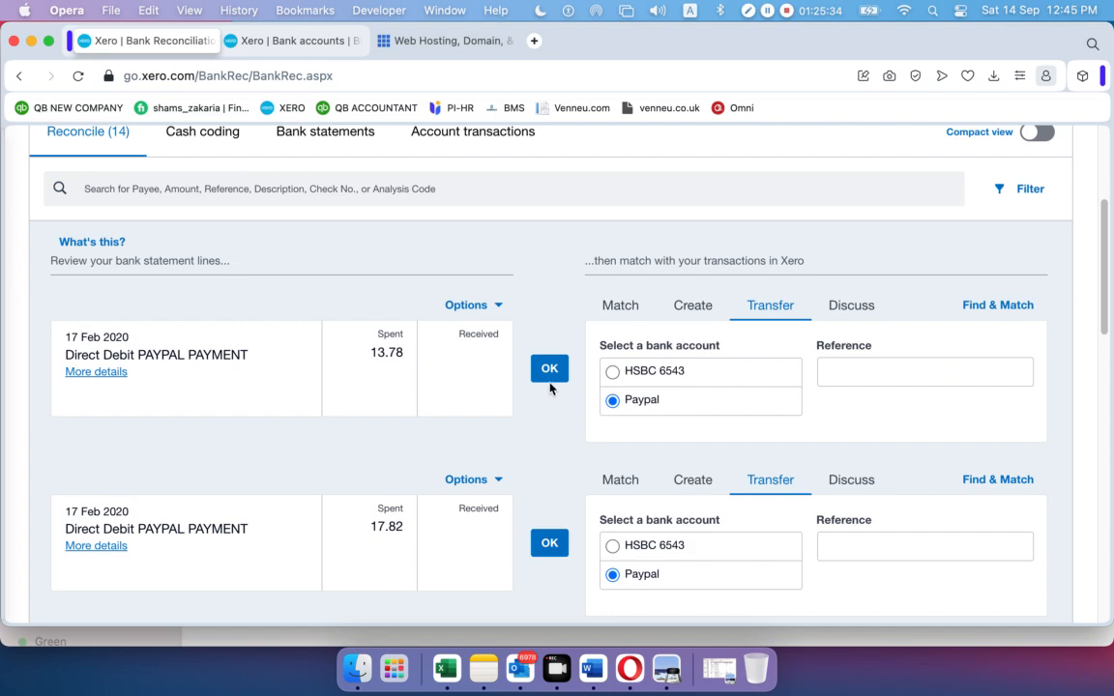
left_click(552, 382)
left_click(549, 379)
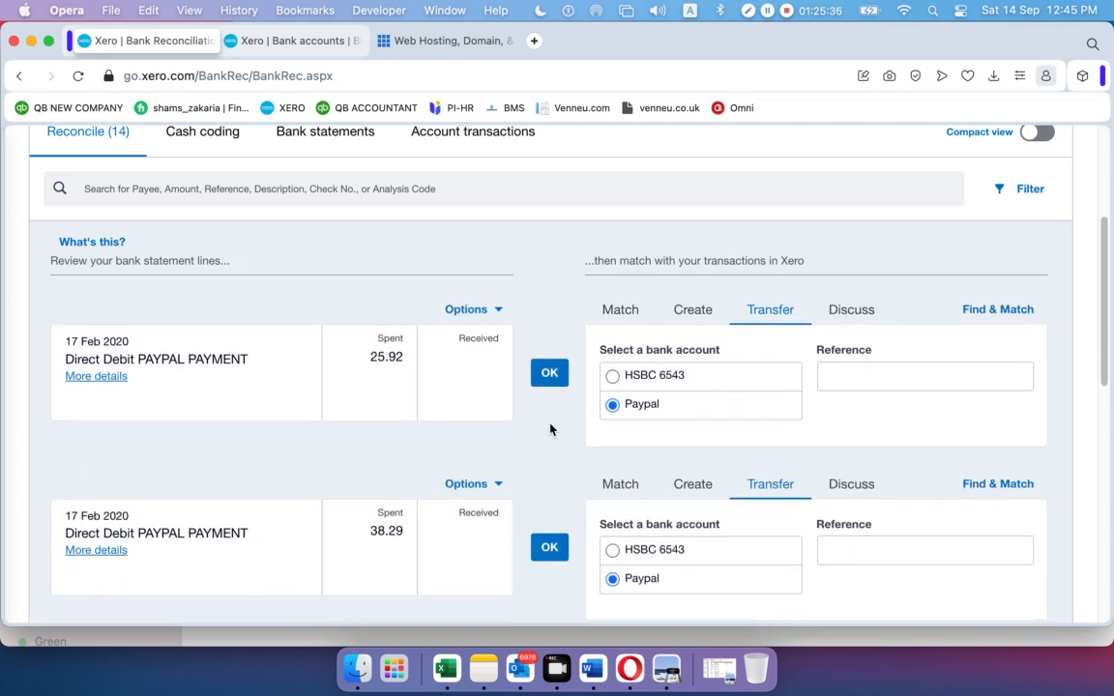
left_click(549, 379)
left_click(548, 379)
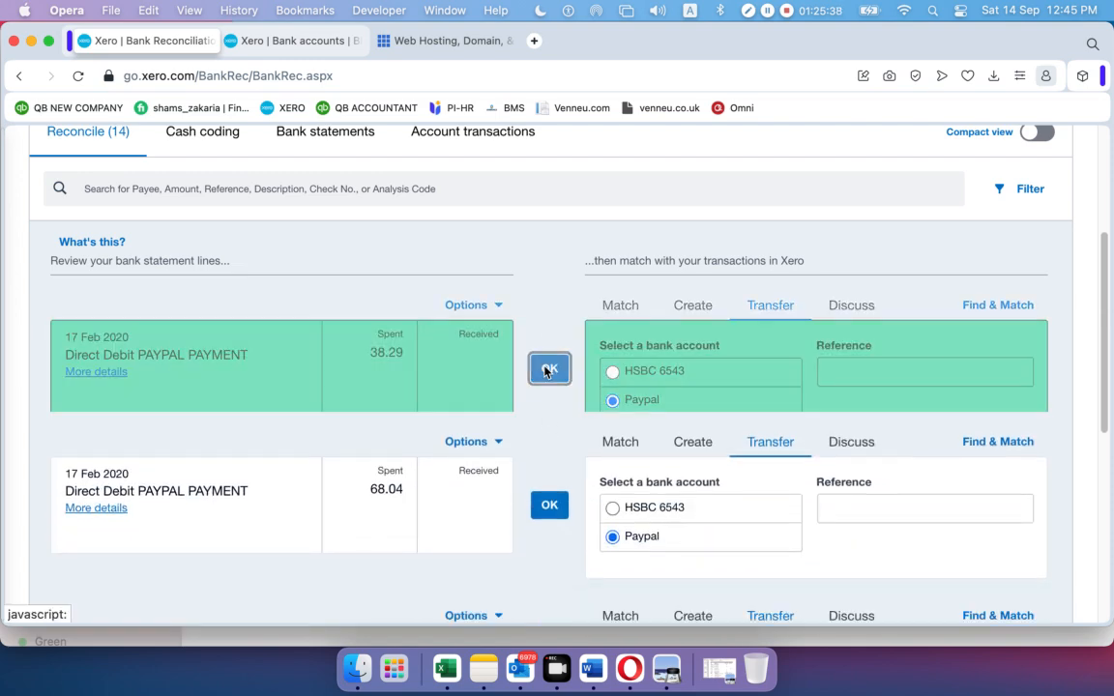
left_click(546, 381)
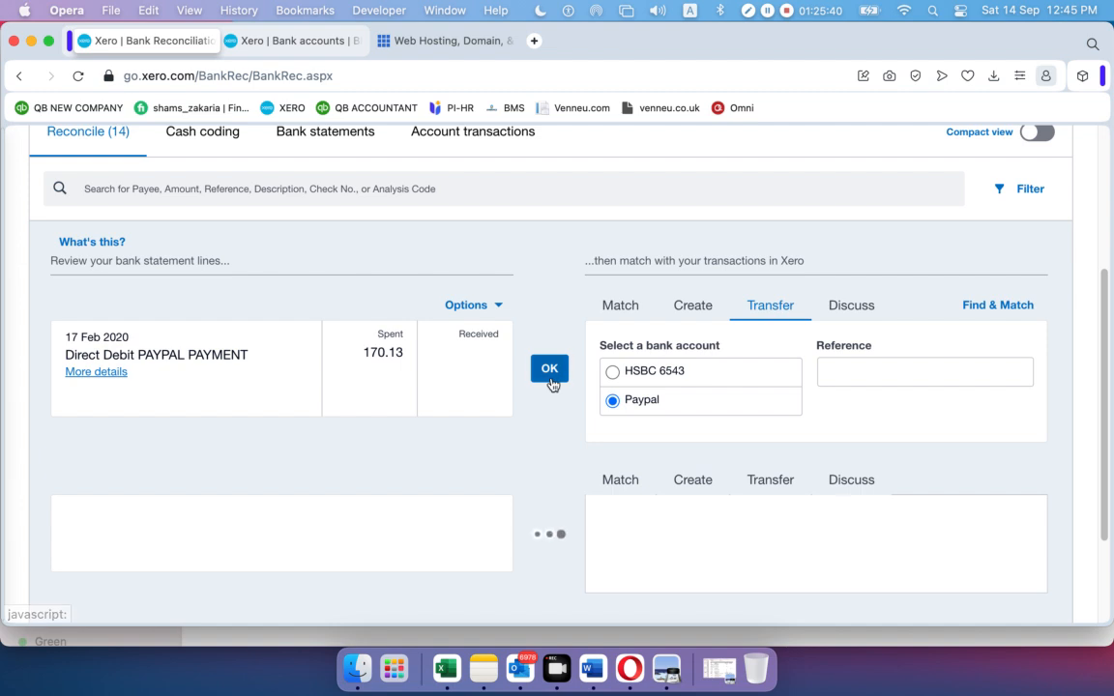
left_click(548, 369)
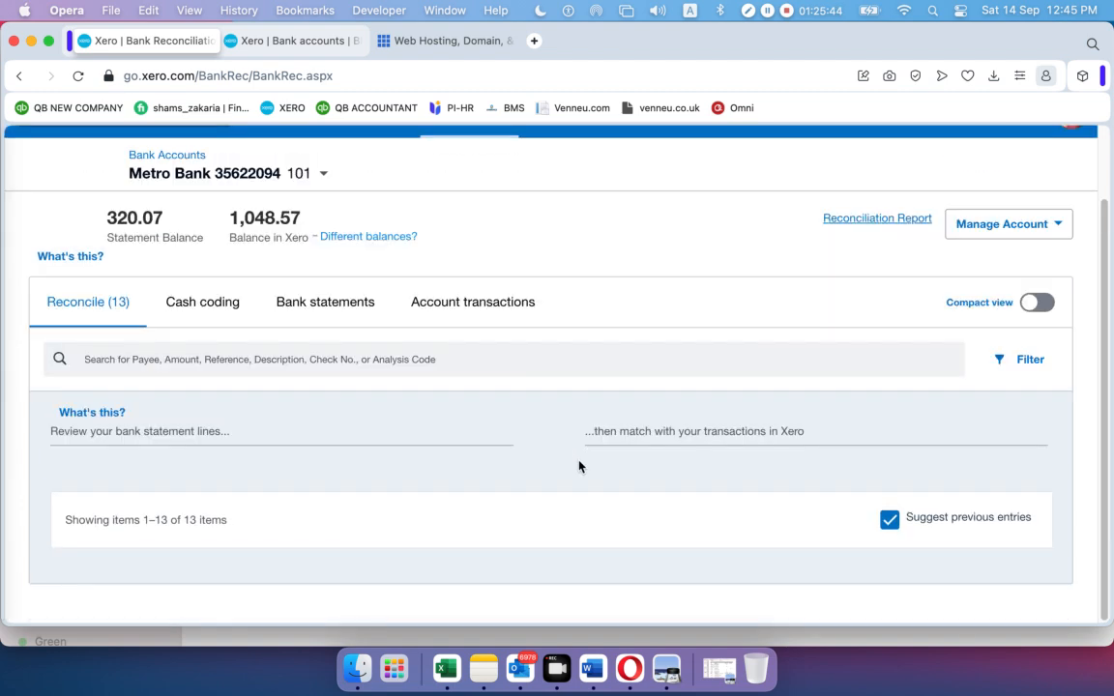
Reload the Reconcile (13) list so the remaining PAYPAL payments reappear
left_click(95, 311)
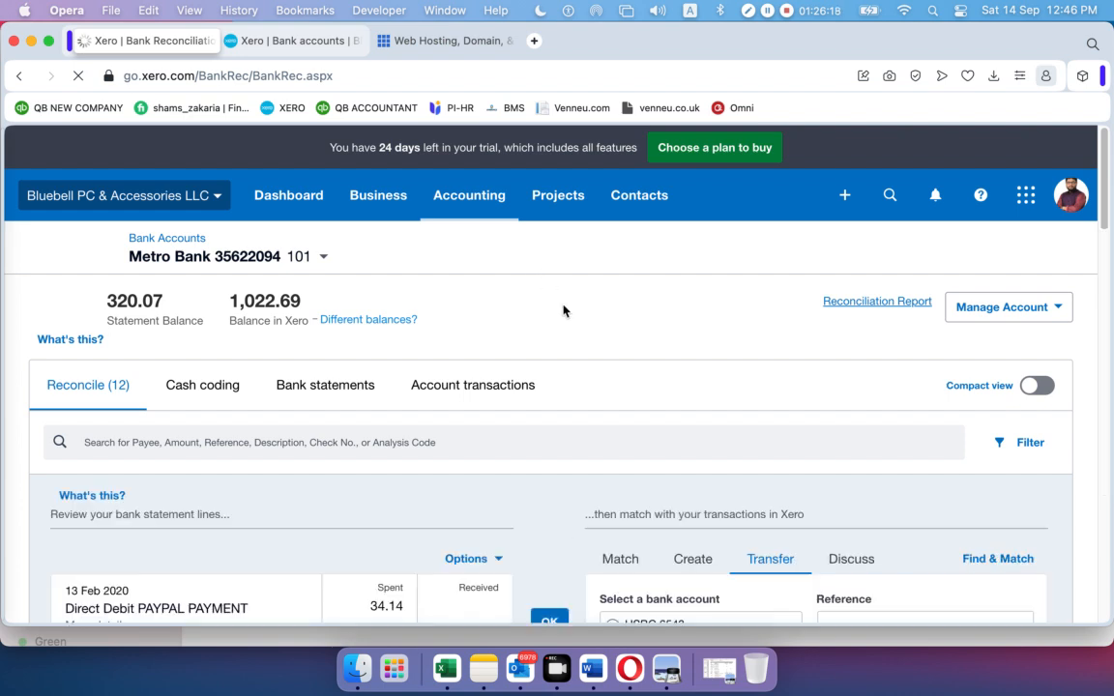
Transfer the last PAYPAL payments, 34.14 through 170.13, to the Paypal account
scroll(573, 425, "down", 3)
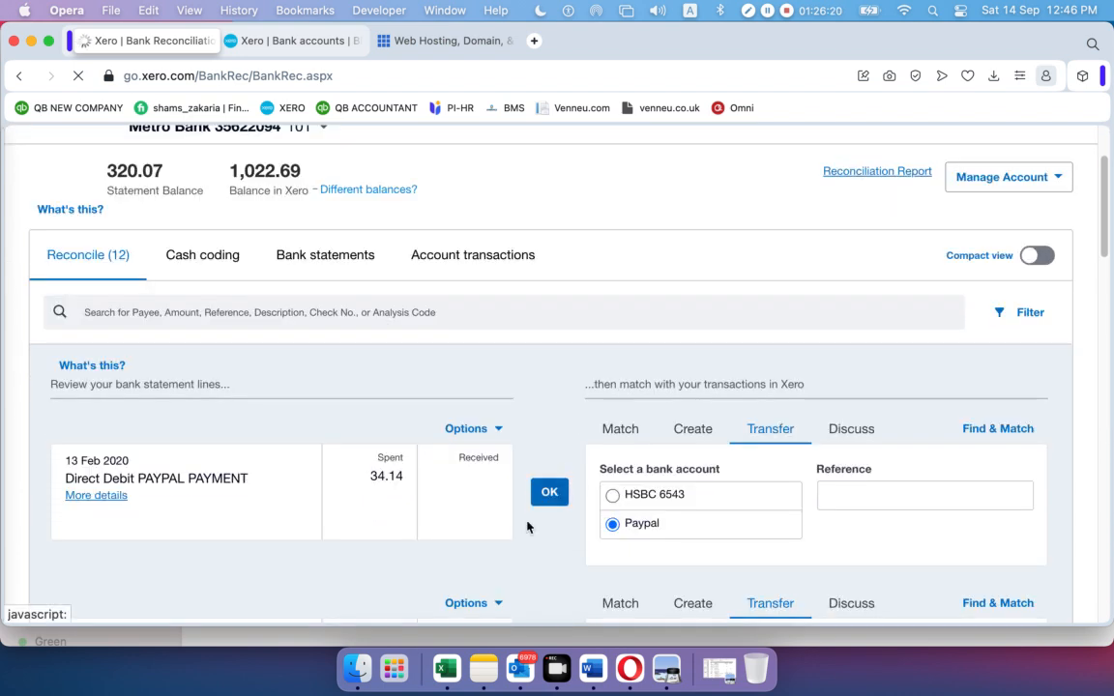
left_click(549, 493)
left_click(549, 492)
left_click(549, 492)
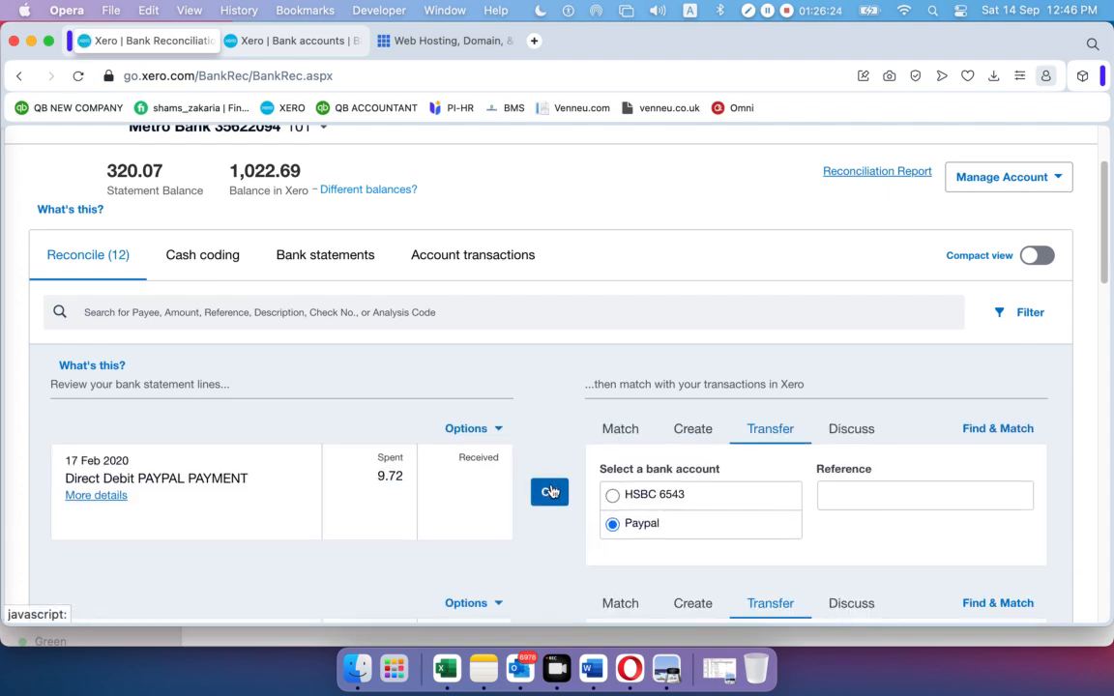
left_click(550, 492)
left_click(549, 492)
left_click(549, 493)
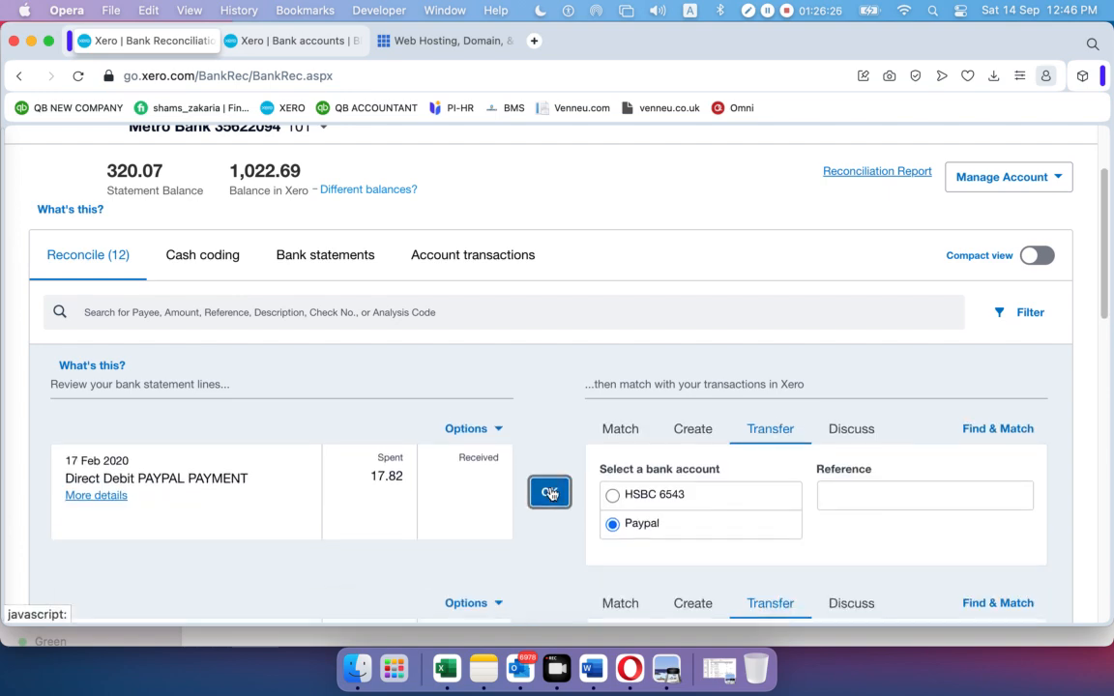
left_click(549, 493)
left_click(549, 493)
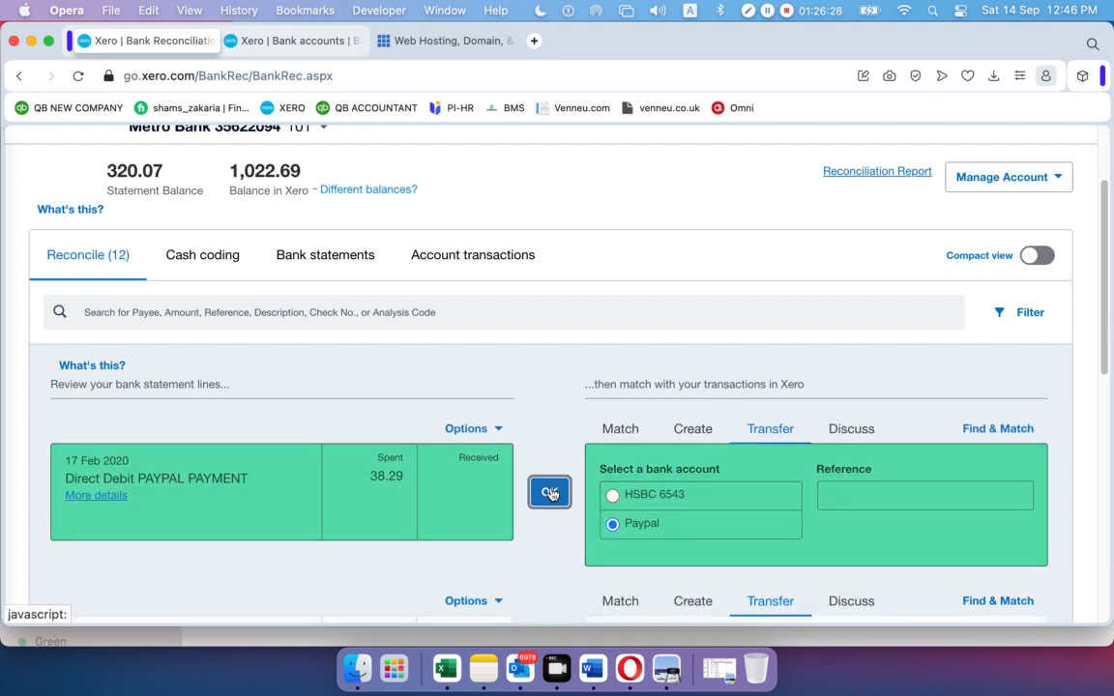
left_click(549, 493)
left_click(549, 493)
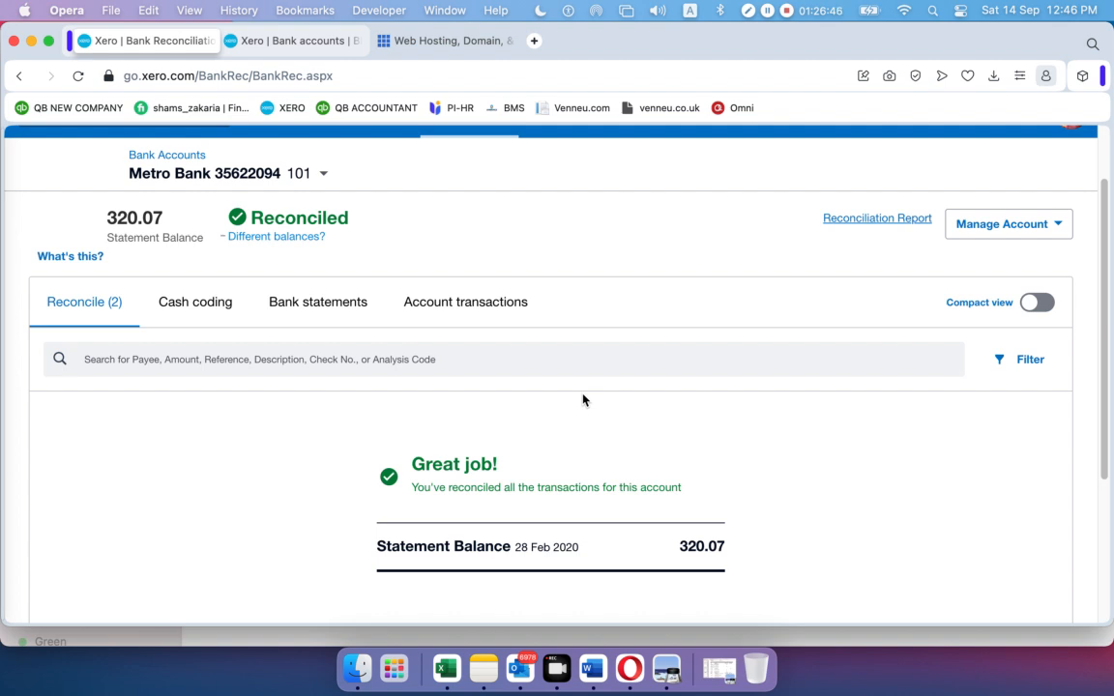
Return to the Bank Accounts list and check Metro Bank shows Reconciled at 320.07
scroll(493, 457, "down", 1)
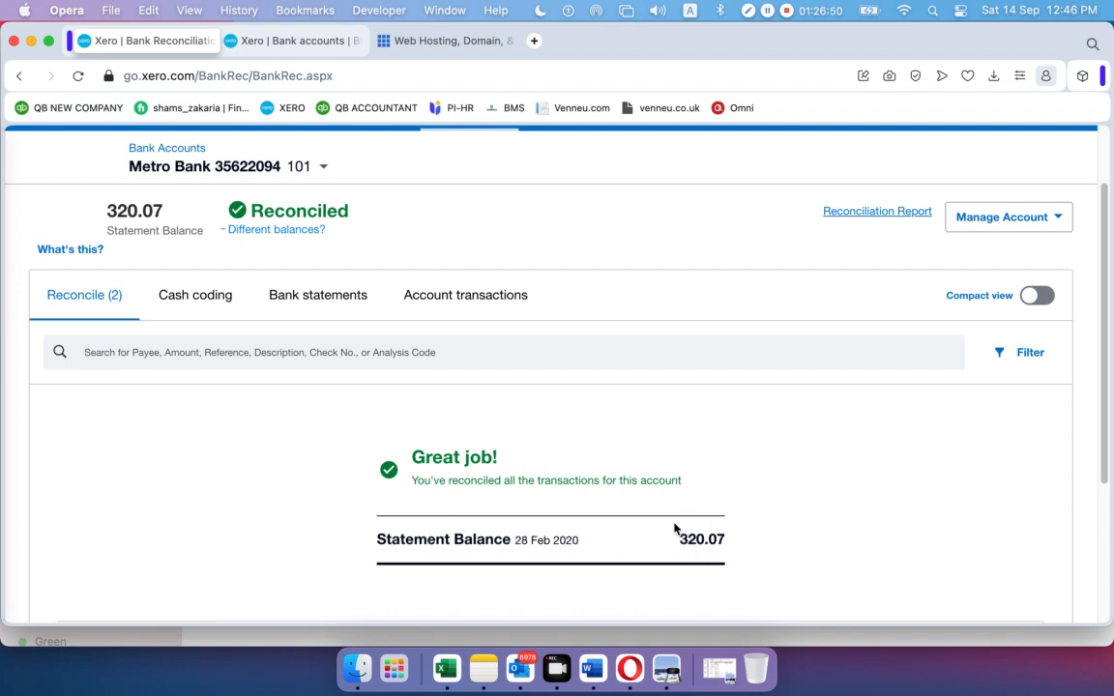
left_click(168, 211)
left_click(153, 151)
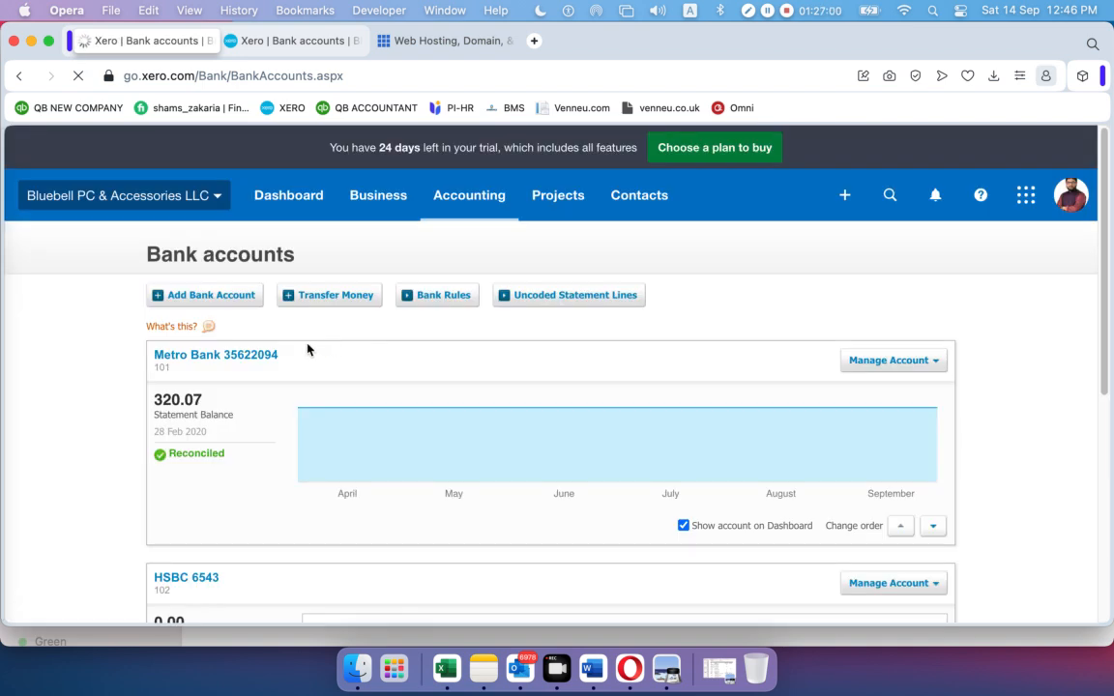
scroll(307, 344, "down", 1)
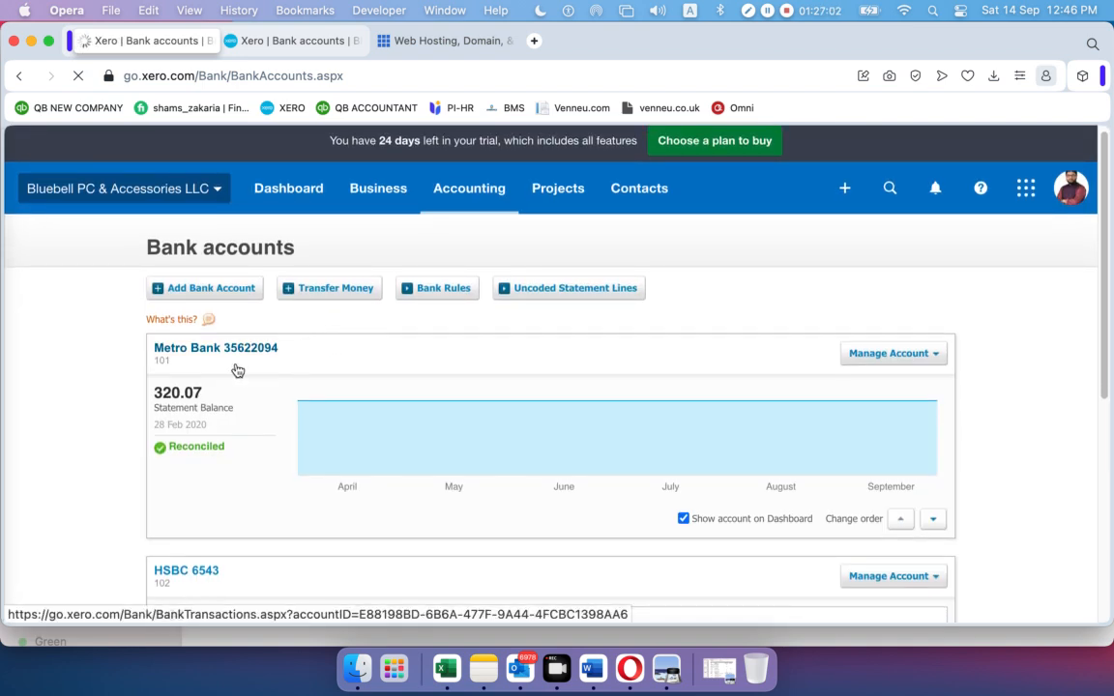
scroll(236, 369, "down", 3)
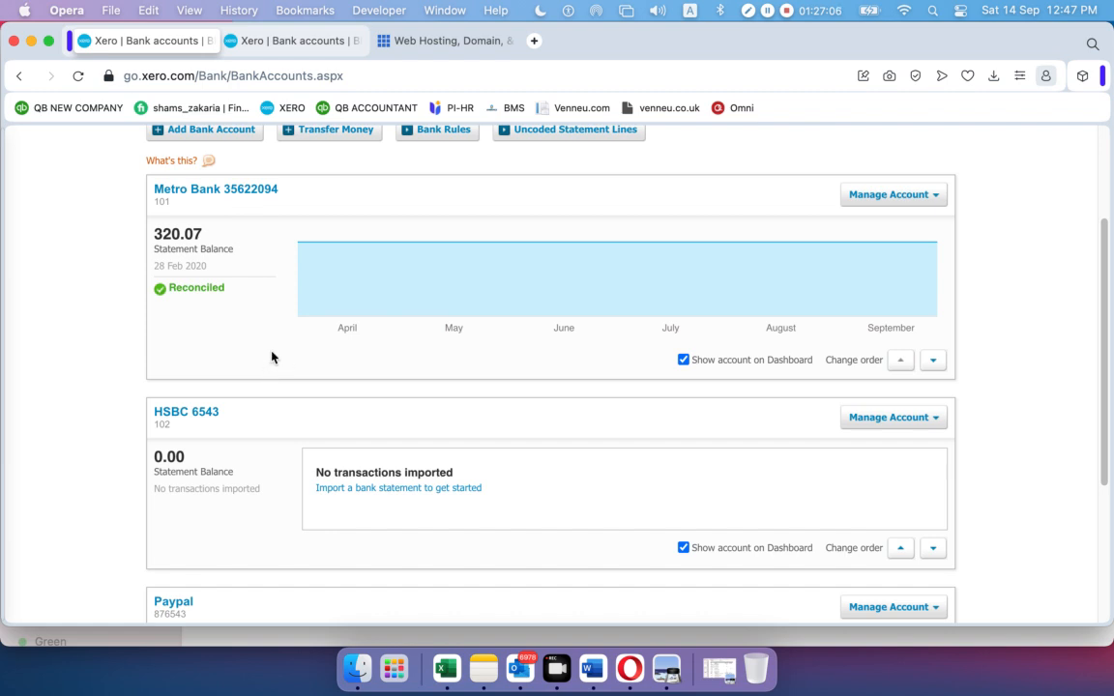
scroll(270, 360, "down", 2)
scroll(271, 362, "down", 1)
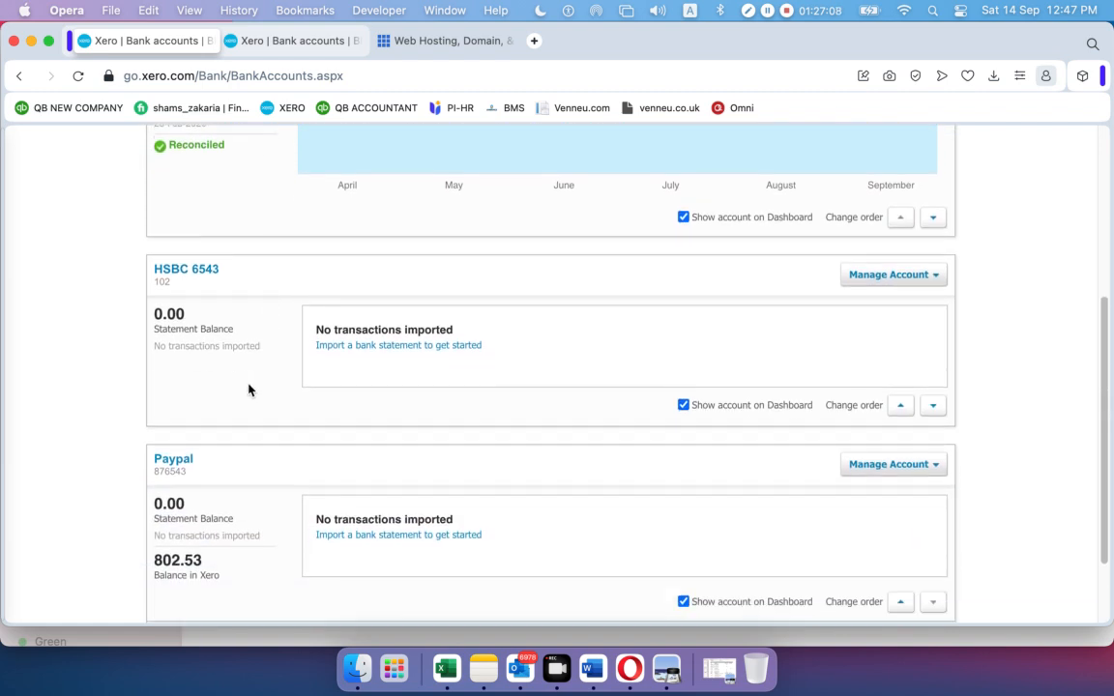
scroll(249, 389, "up", 6)
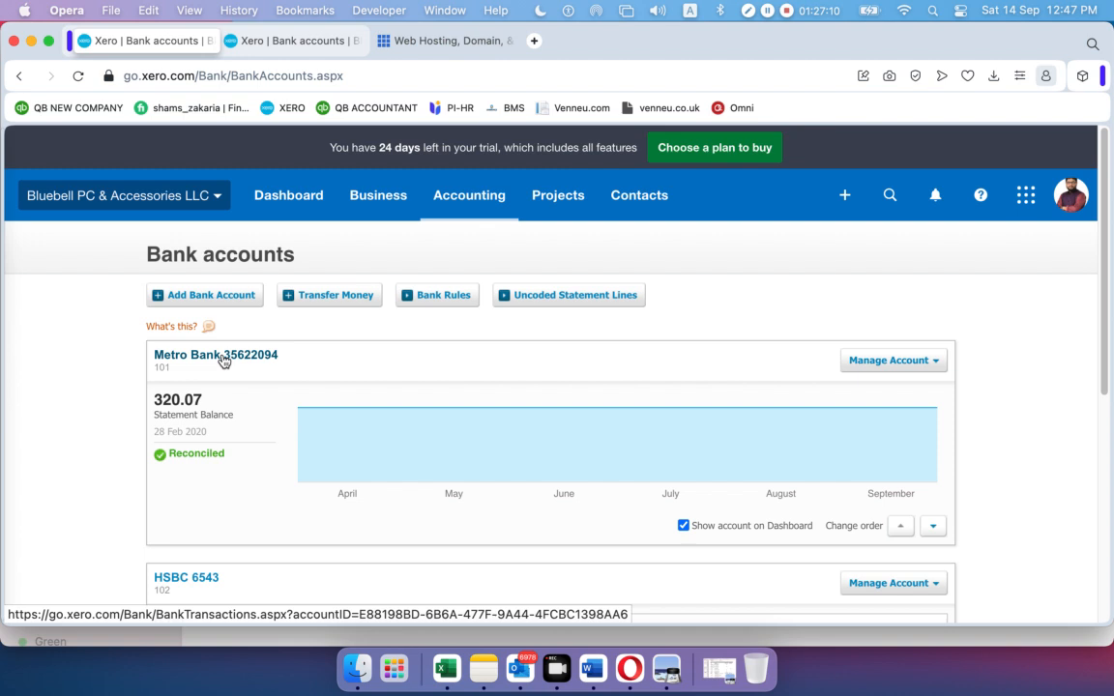
Open Metro Bank's reconciled transactions and bring up its Manage Account options list
left_click(225, 360)
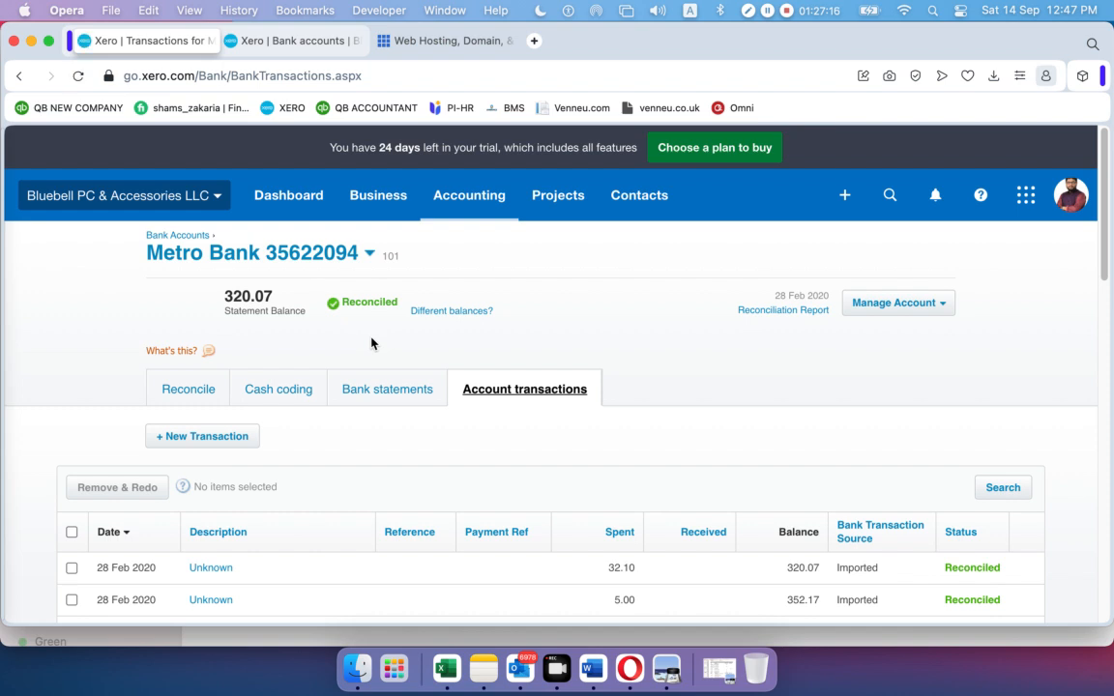
scroll(473, 349, "down", 1)
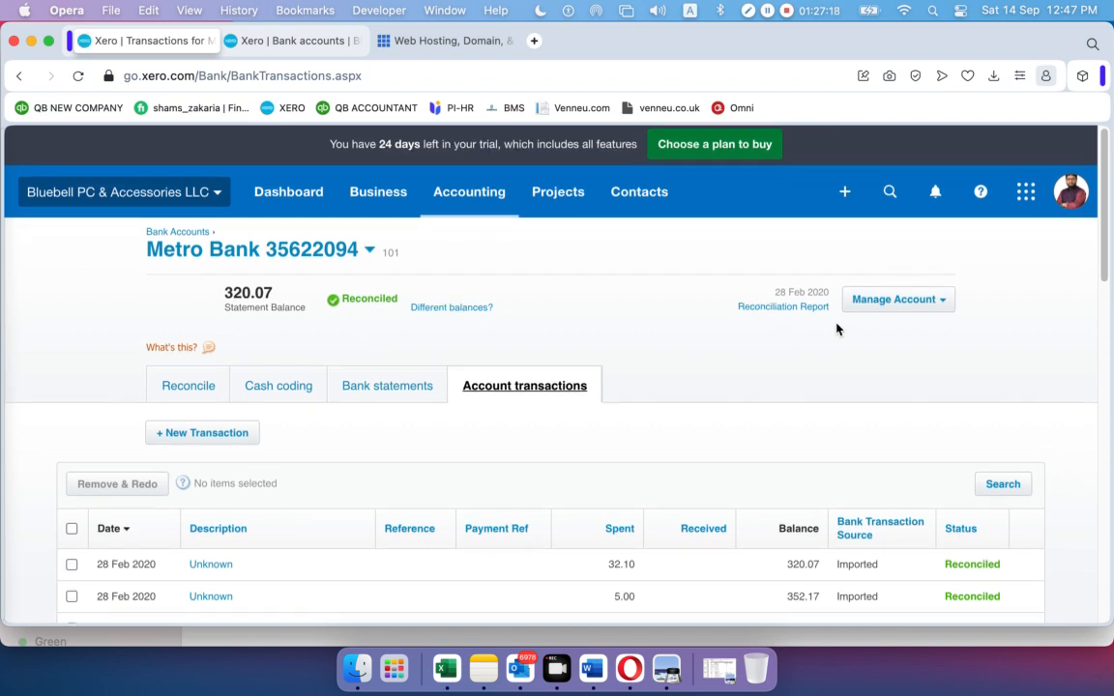
left_click(938, 301)
scroll(999, 398, "down", 5)
scroll(959, 469, "down", 5)
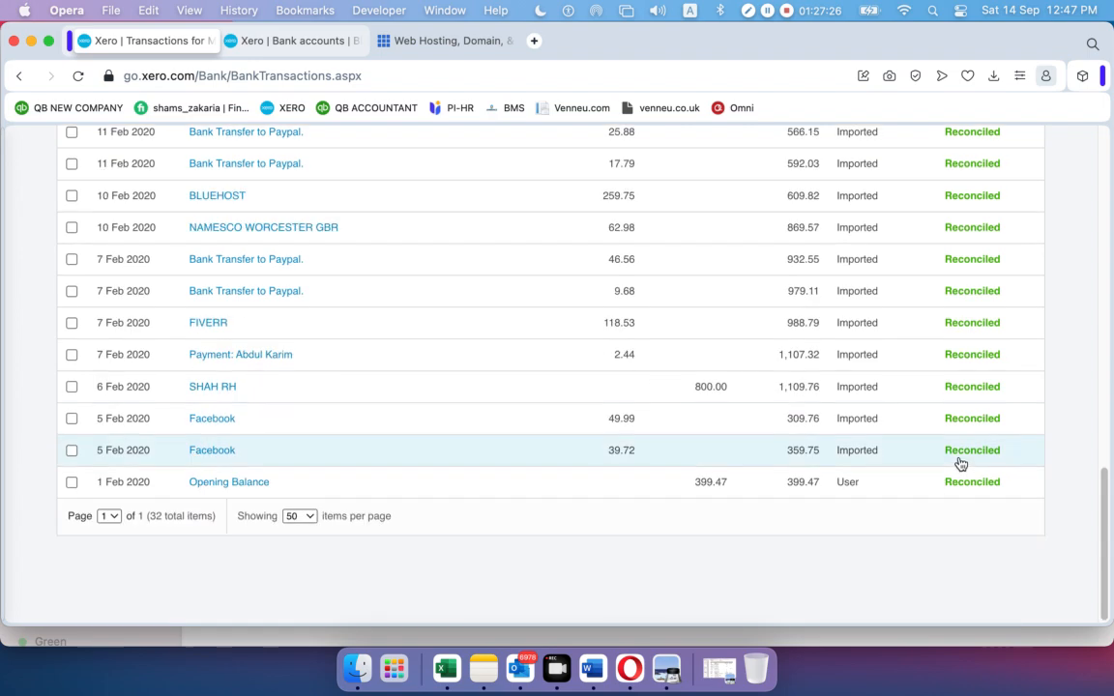
scroll(958, 465, "up", 10)
left_click(946, 304)
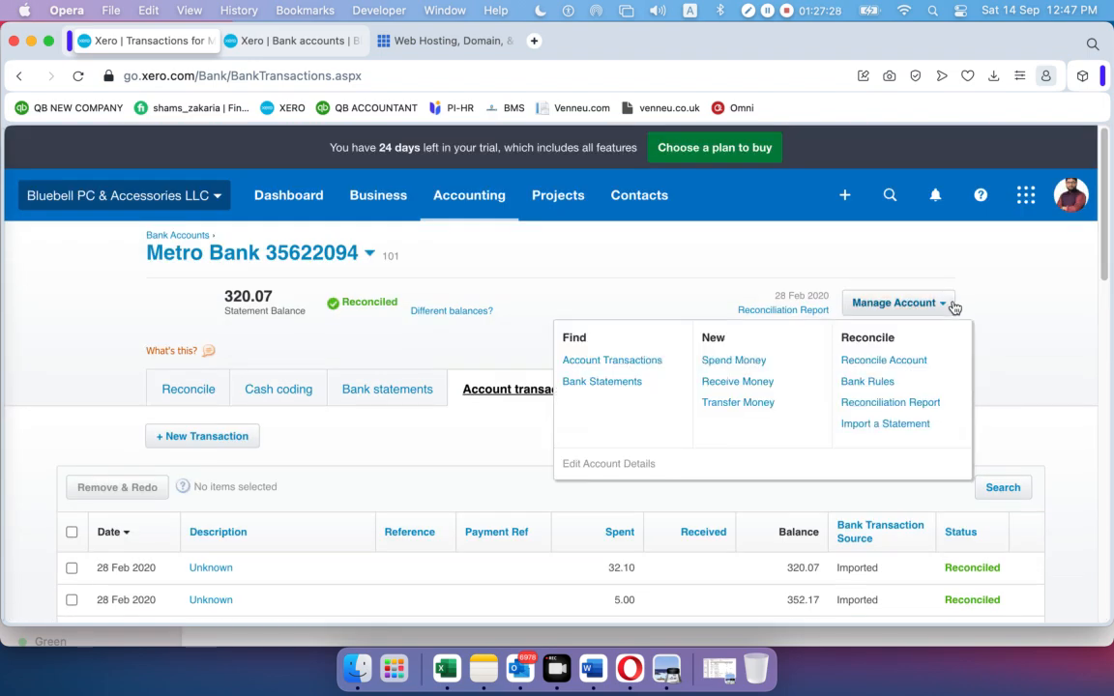
Open Metro Bank's Reconciliation Report and set the start date to 1 Feb 2020
left_click(890, 402)
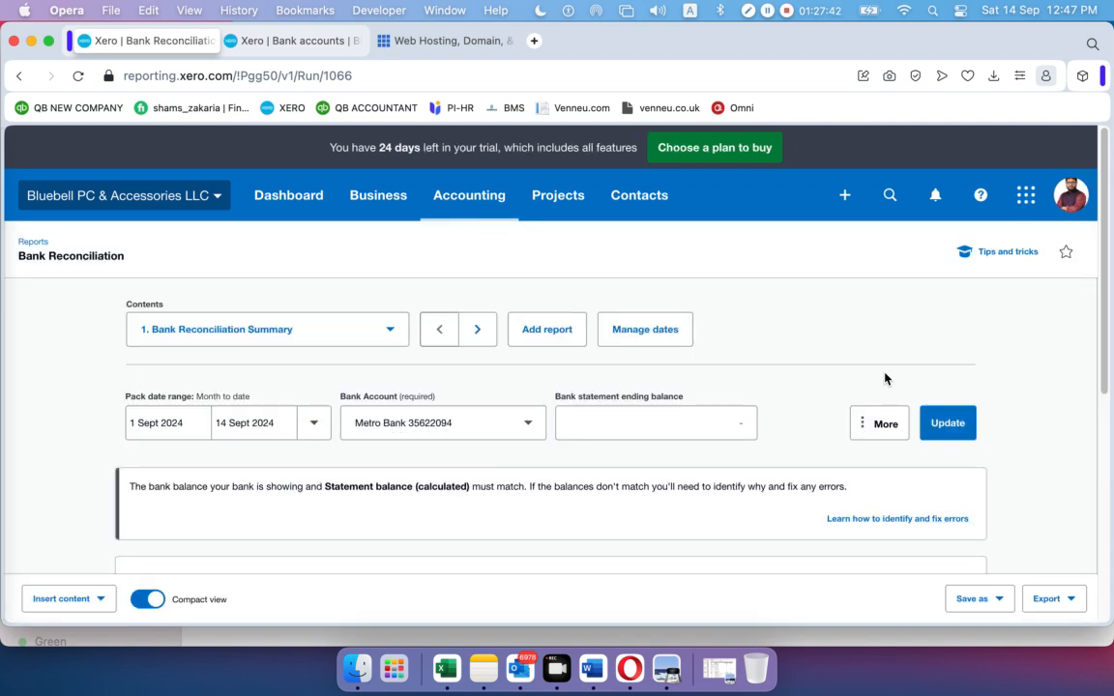
left_click(183, 426)
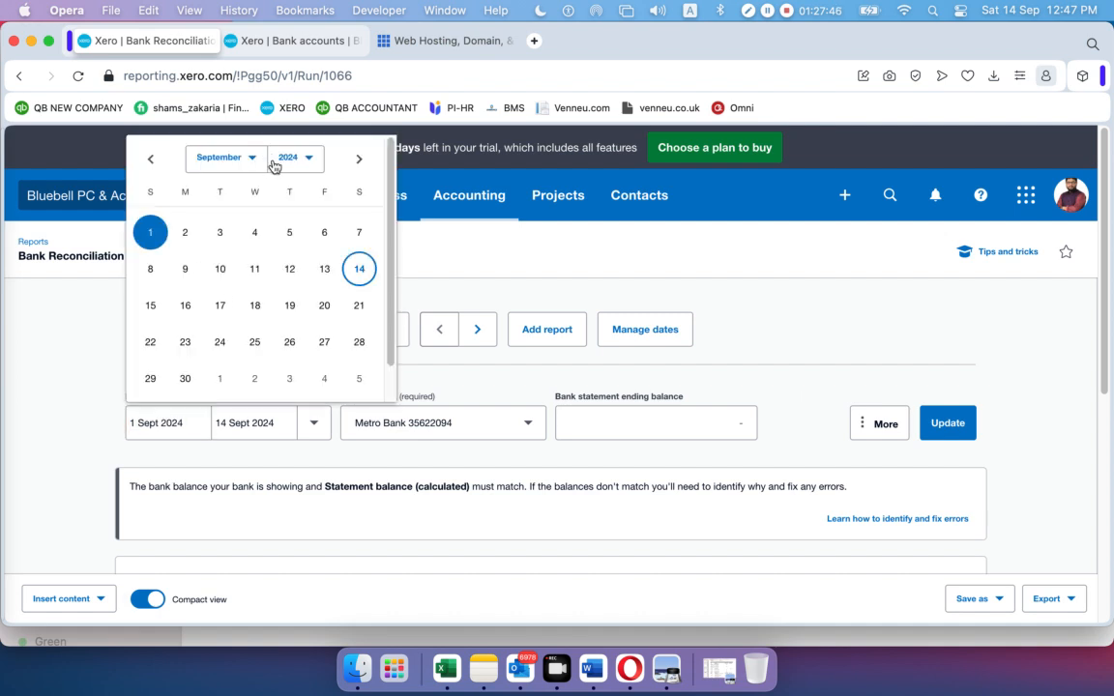
left_click(308, 161)
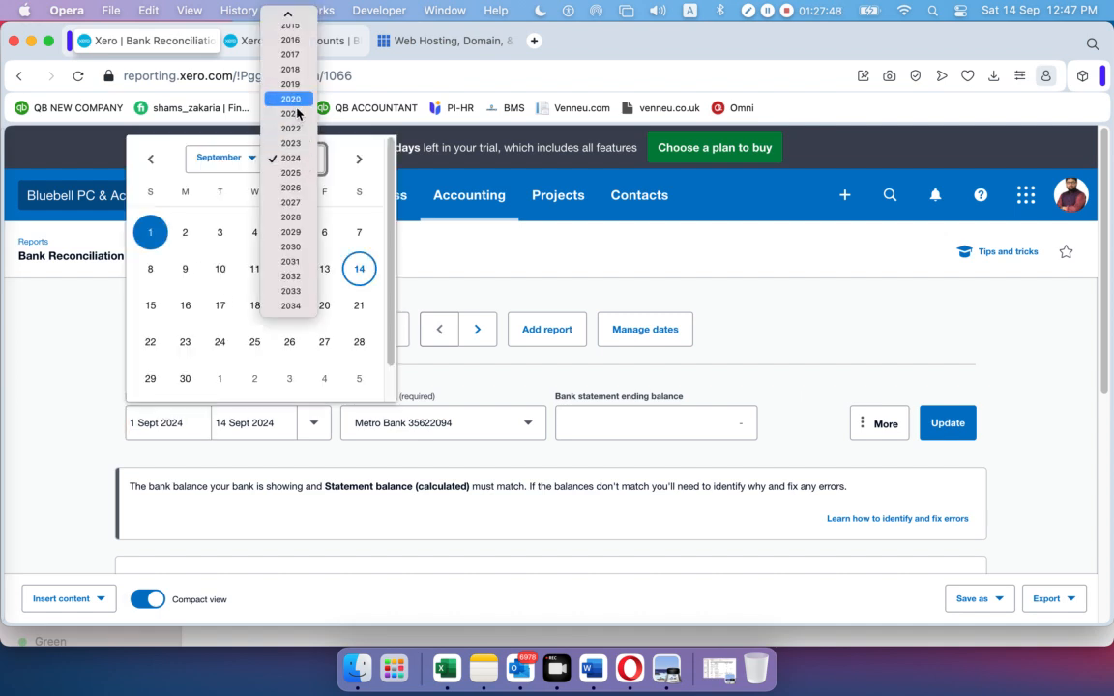
left_click(267, 96)
left_click(261, 162)
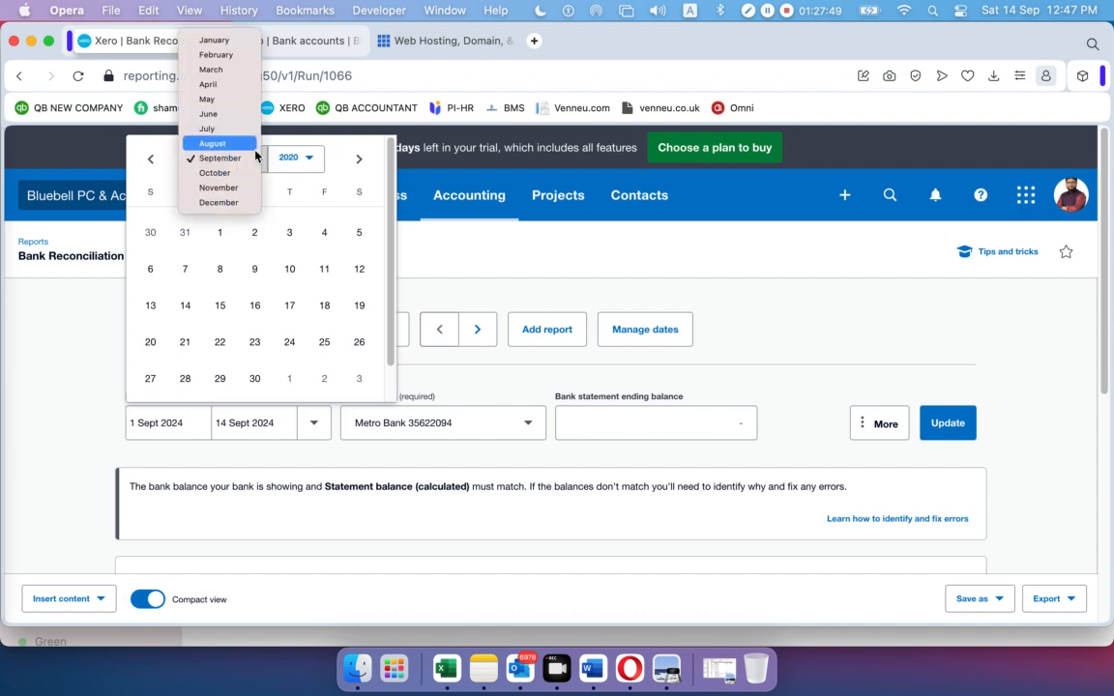
left_click(215, 55)
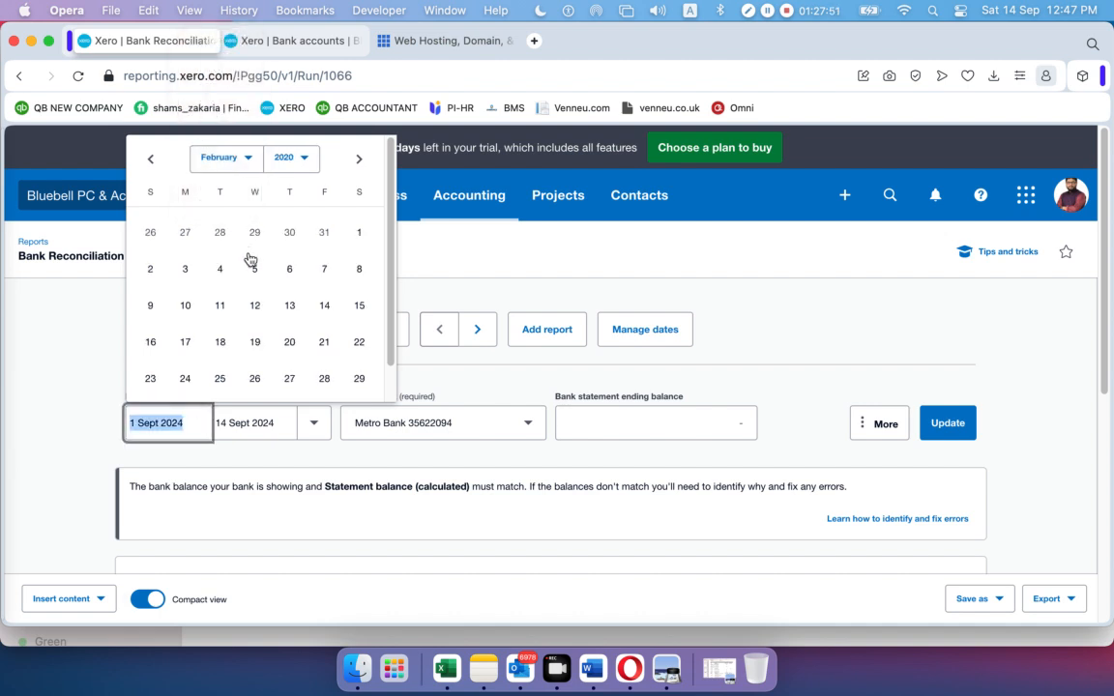
left_click(360, 238)
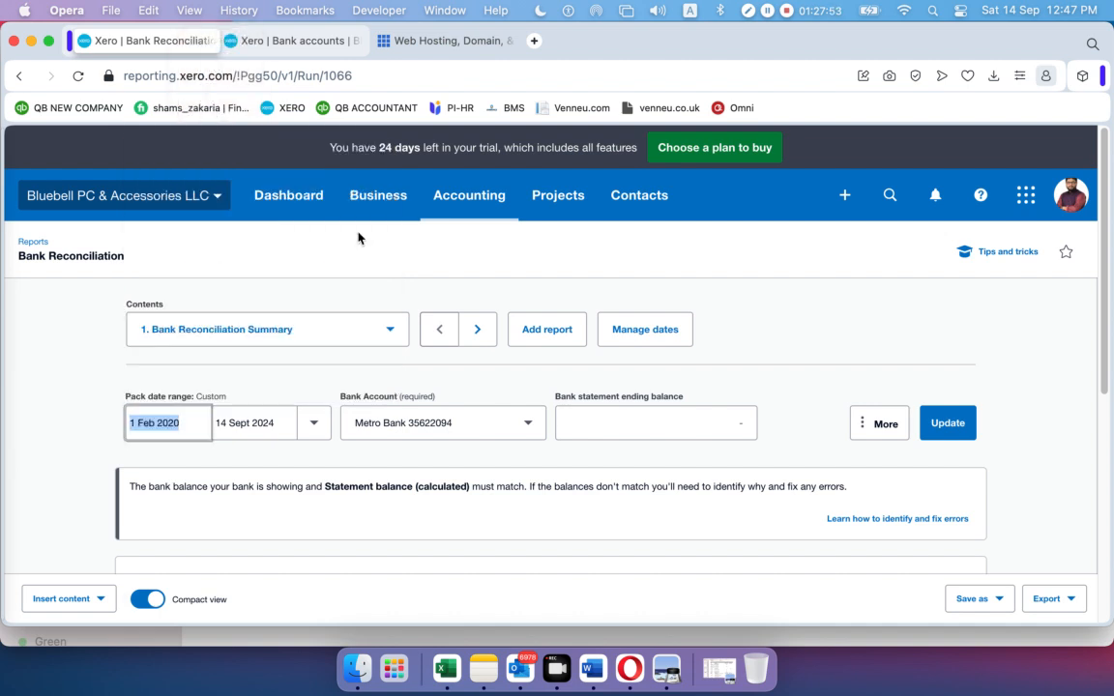
left_click(313, 425)
left_click(259, 422)
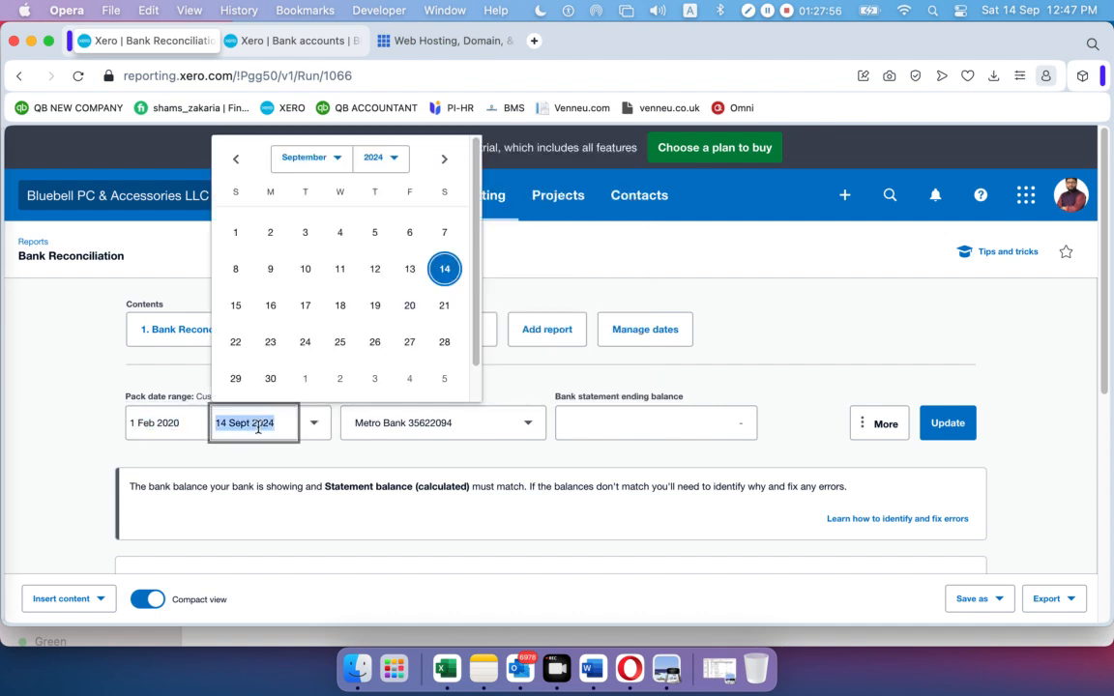
left_click(393, 159)
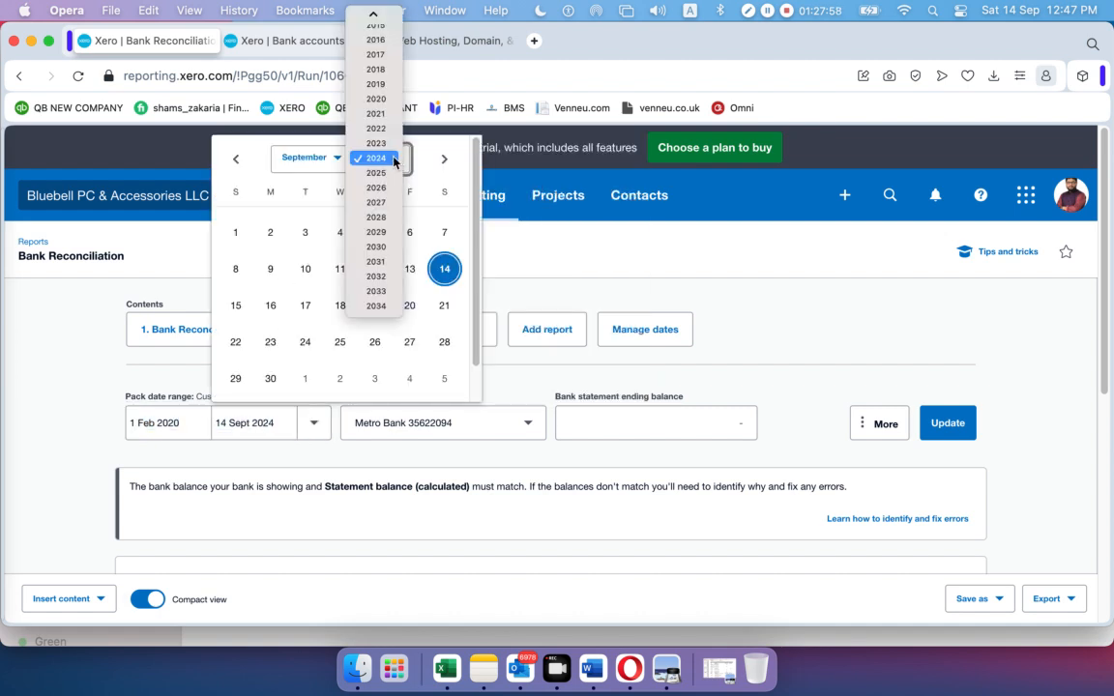
left_click(384, 100)
left_click(338, 160)
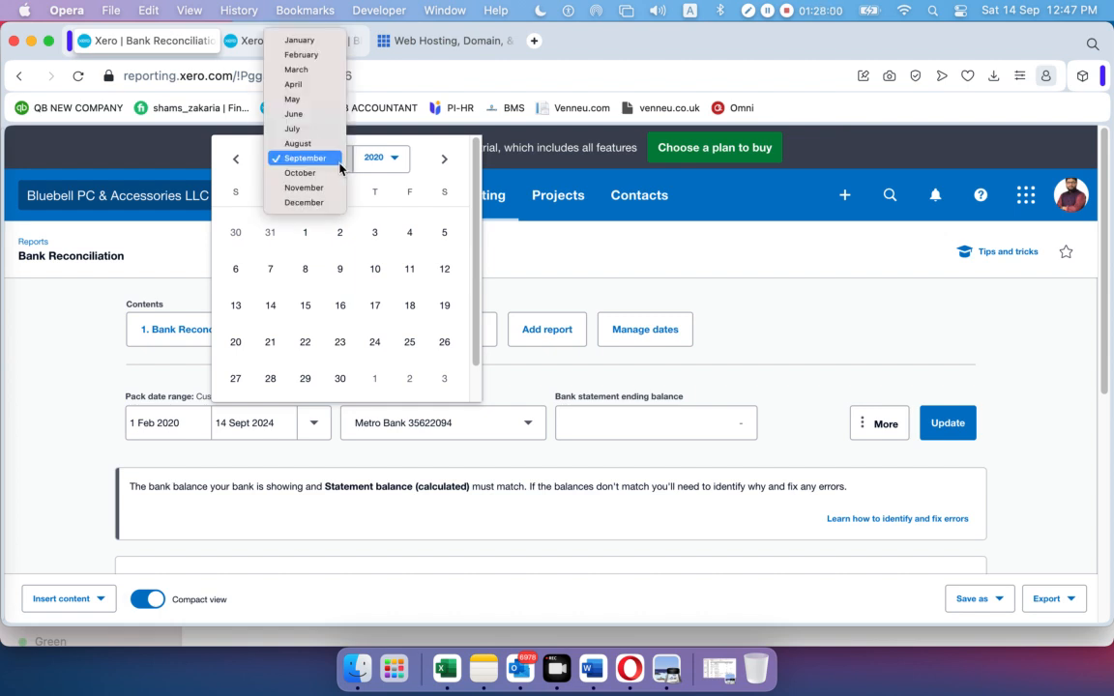
left_click(312, 55)
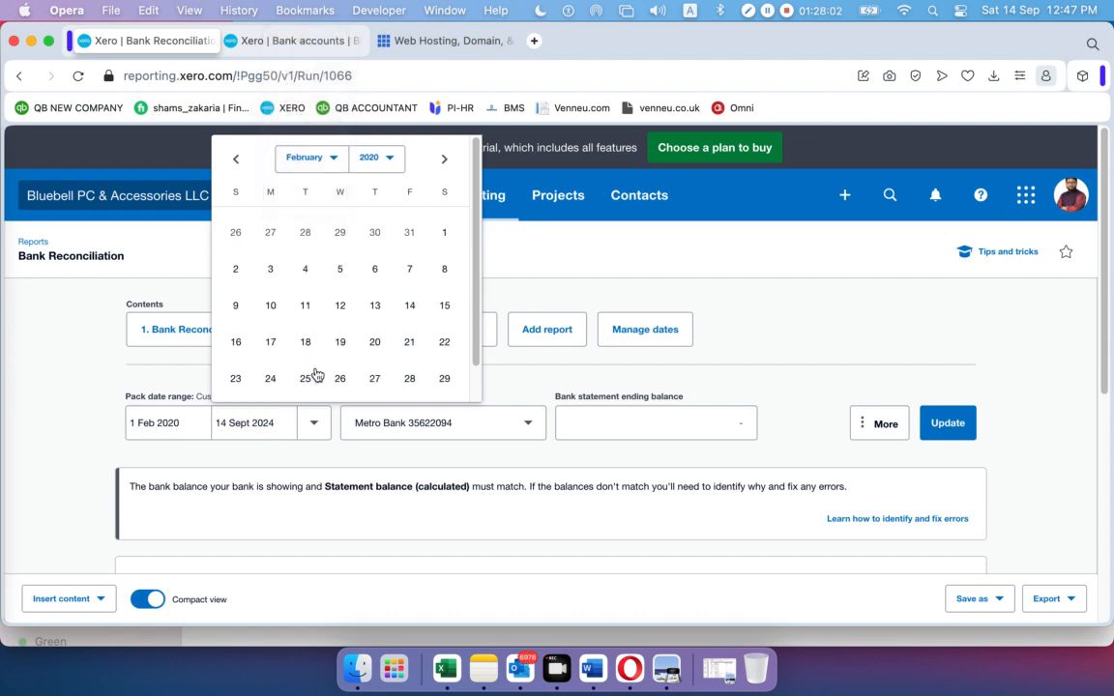
left_click(442, 378)
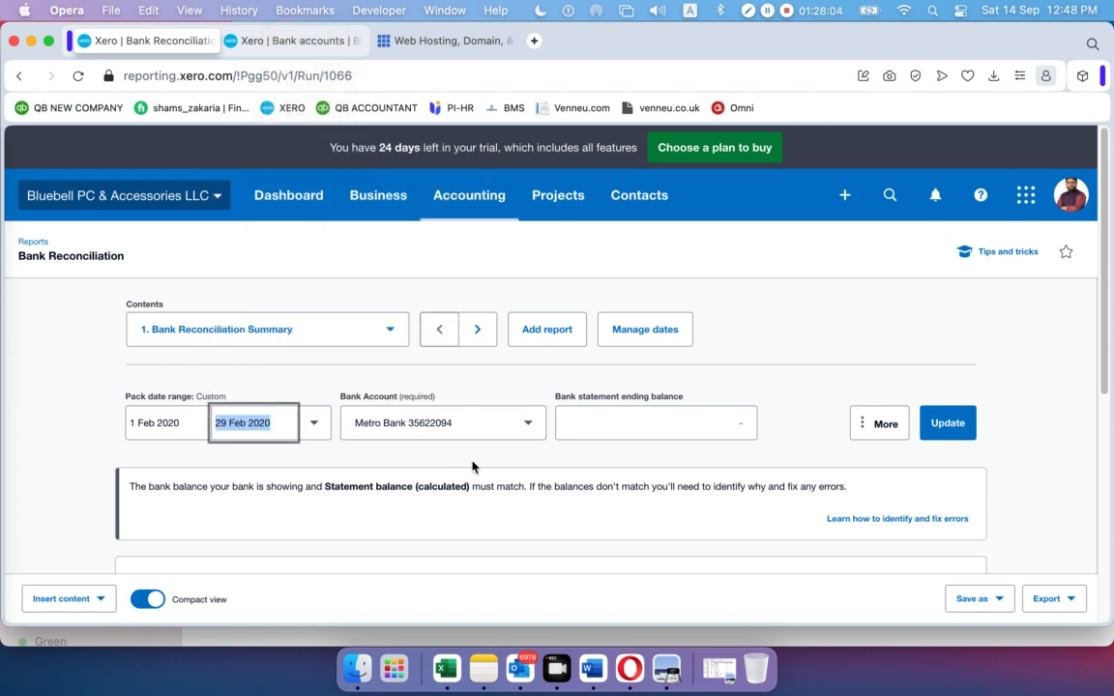
left_click(528, 426)
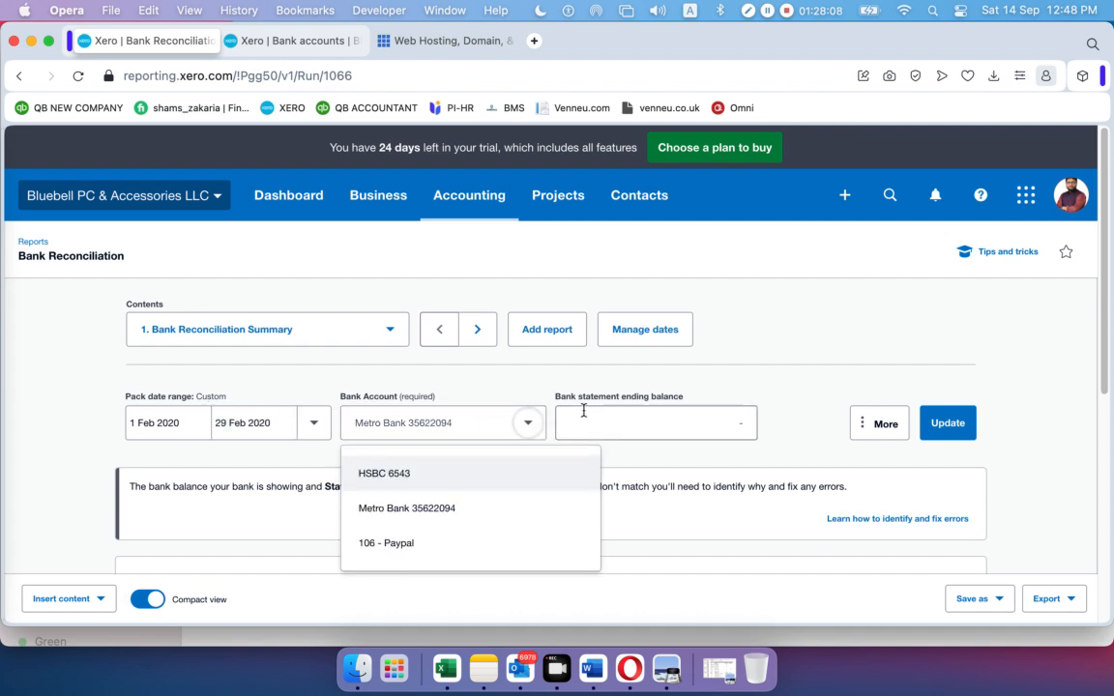
left_click(764, 373)
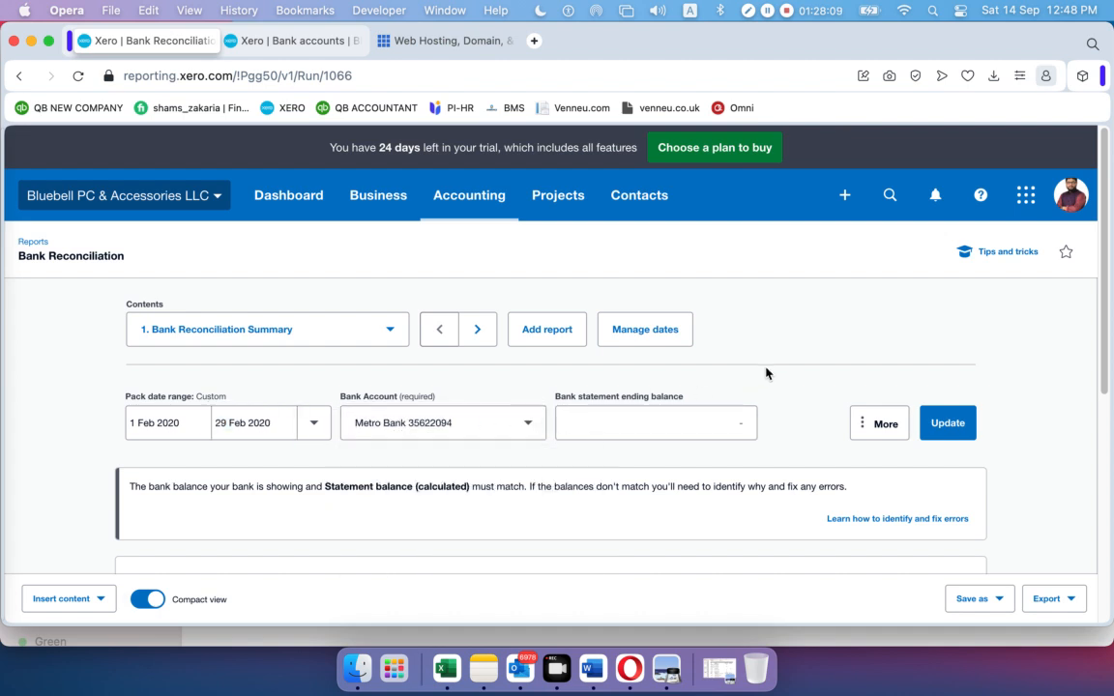
left_click(936, 427)
Compare the Balance in Xero and calculated statement balance, both 320.07
scroll(807, 418, "down", 5)
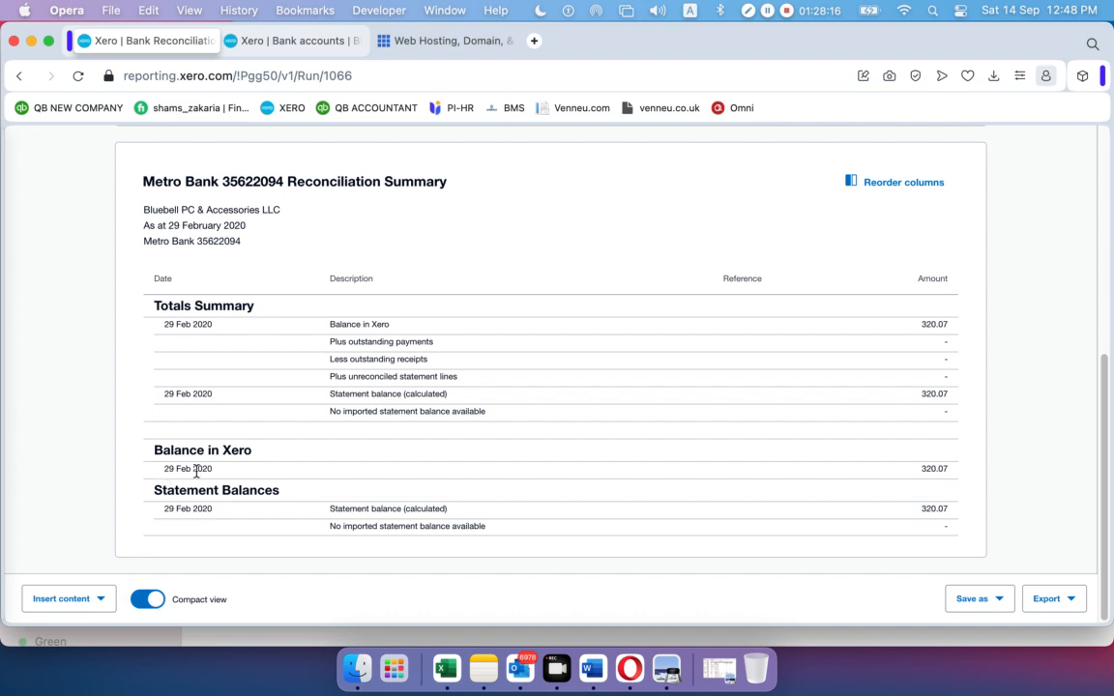
left_click_drag(919, 472, 950, 472)
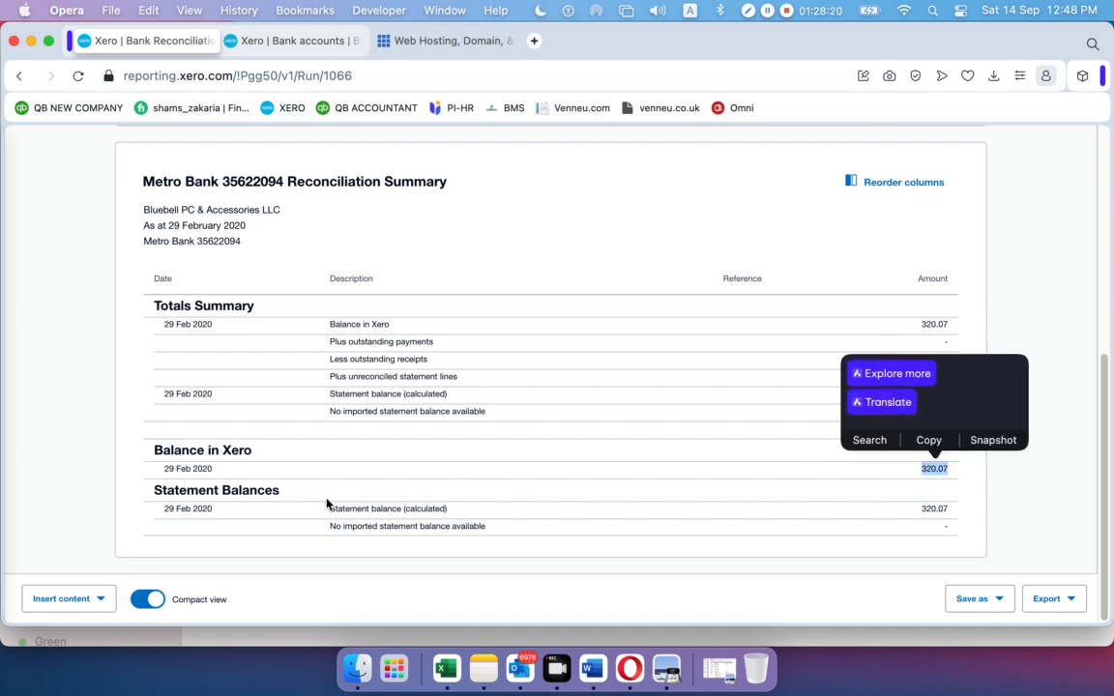
left_click(300, 456)
left_click_drag(917, 511, 957, 513)
left_click(1020, 278)
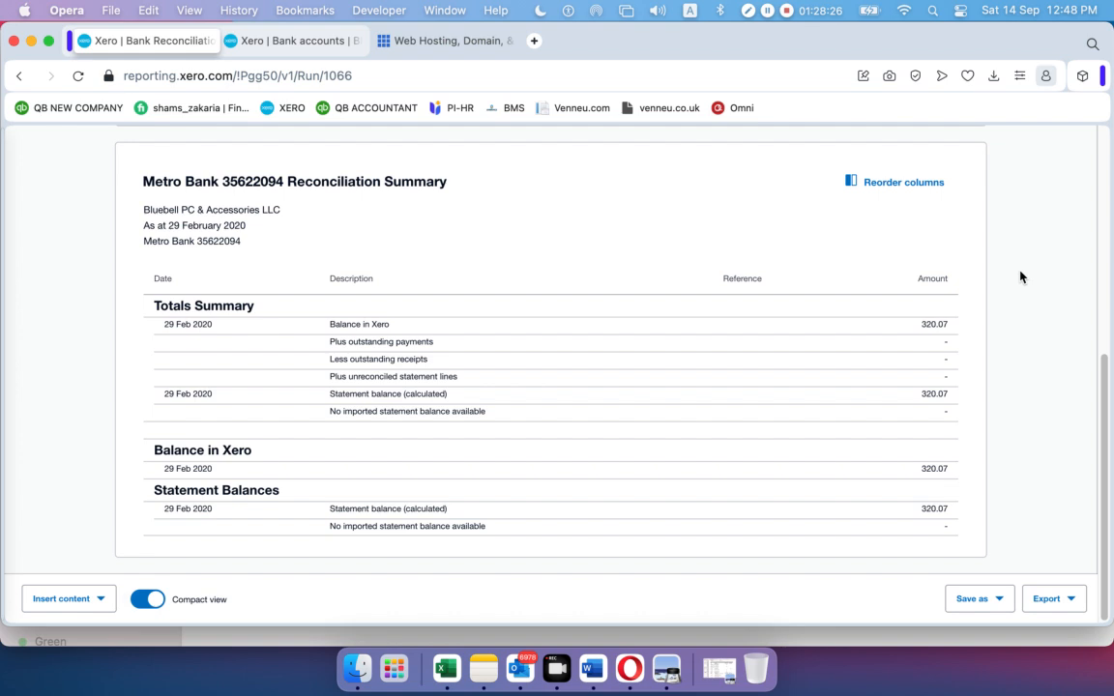
Export the reconciliation summary as a PDF and open the downloaded file
left_click(1069, 609)
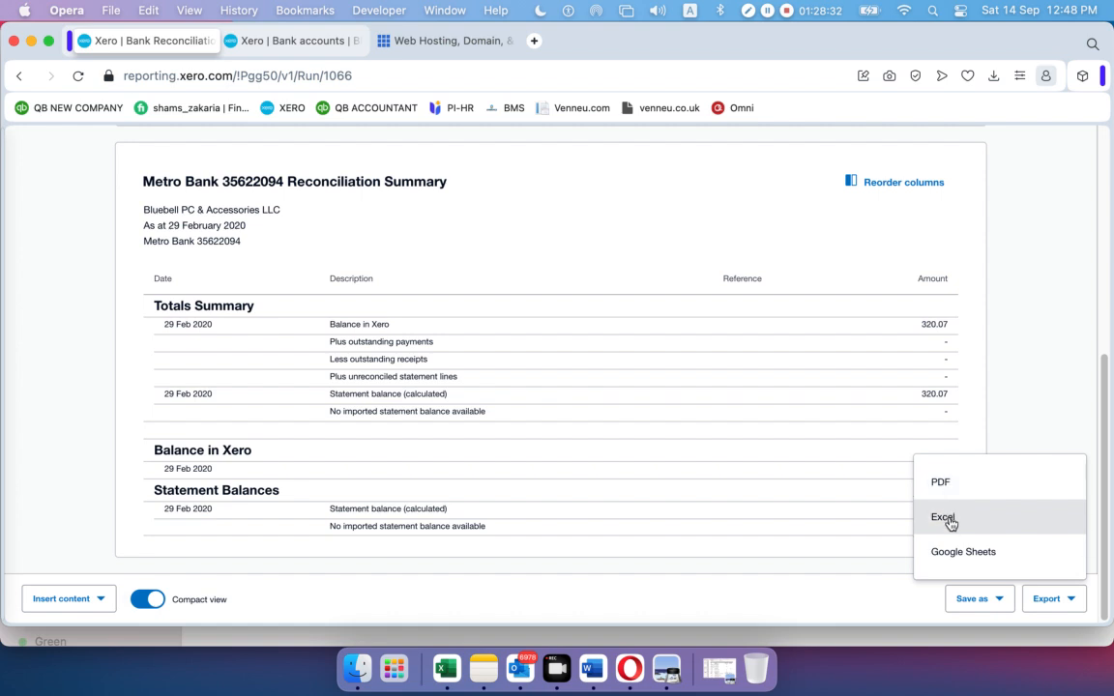
left_click(943, 483)
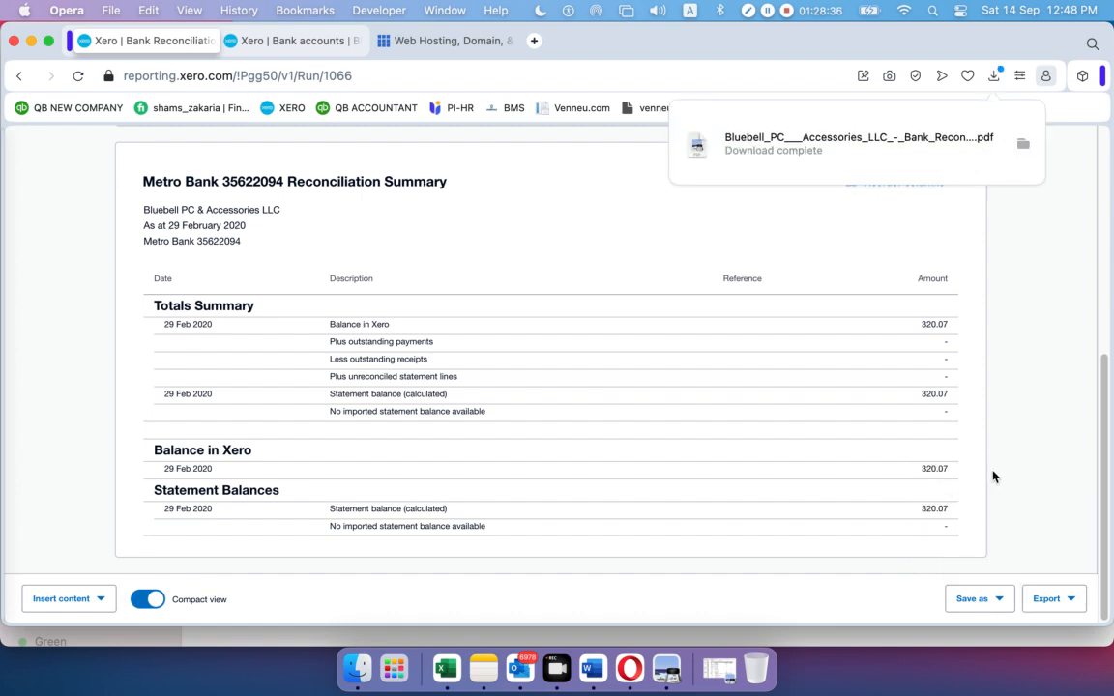
left_click(803, 152)
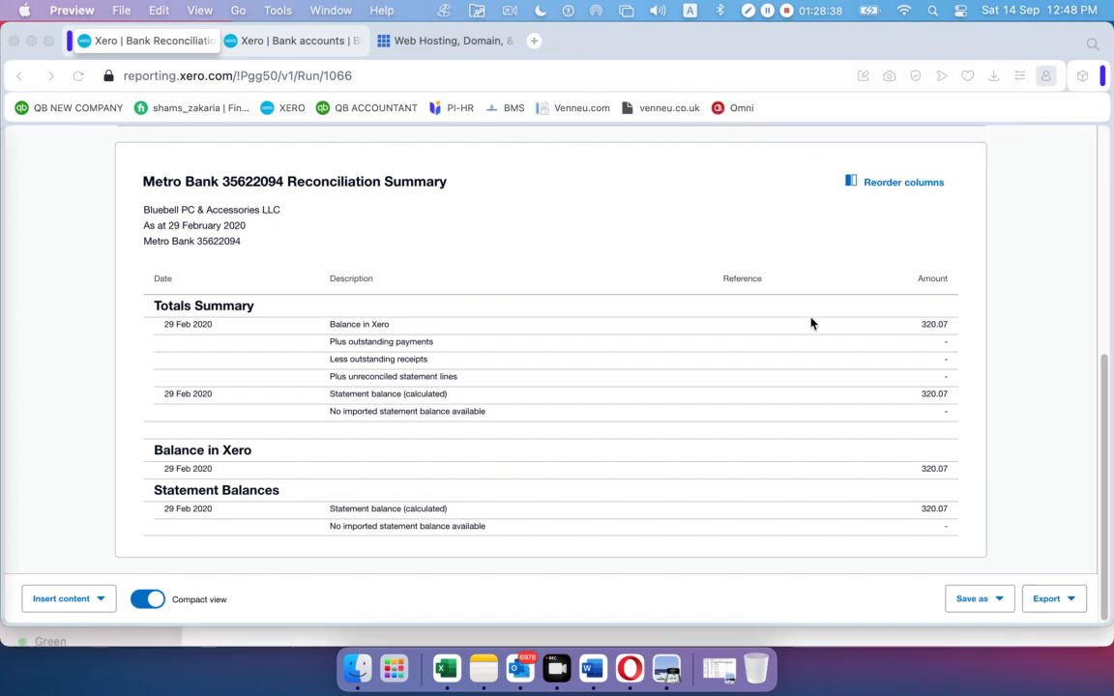
Scroll through the four-page PDF in Preview to page 4 and back to page 1
scroll(705, 336, "down", 15)
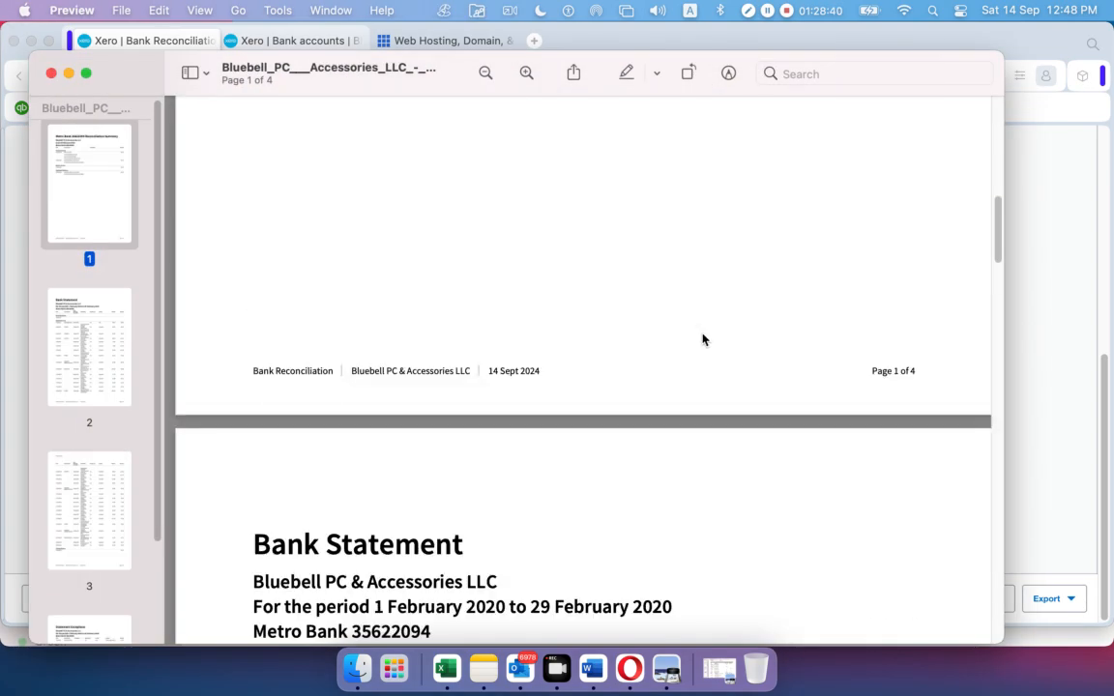
scroll(700, 335, "down", 20)
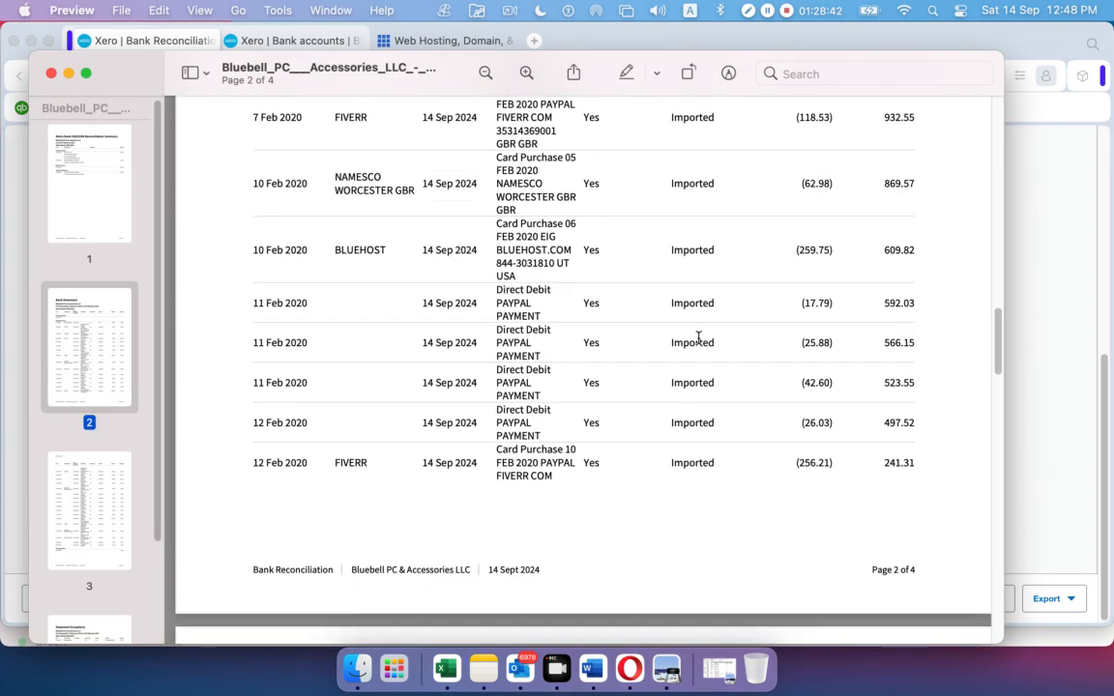
scroll(697, 337, "down", 20)
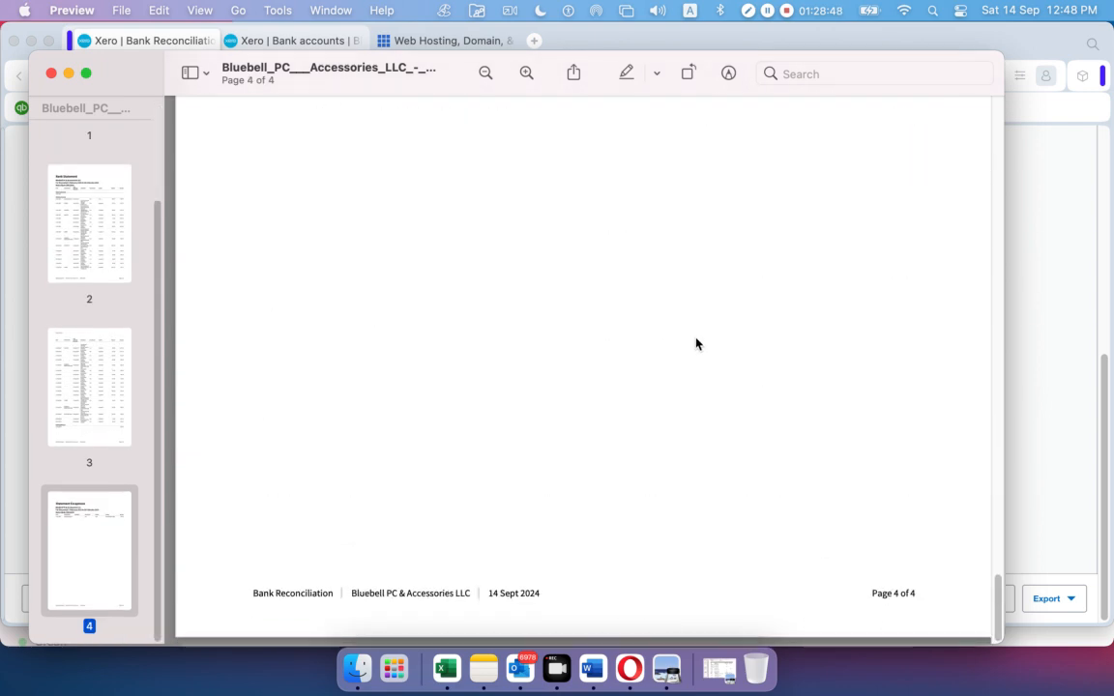
scroll(696, 343, "up", 15)
scroll(698, 338, "up", 10)
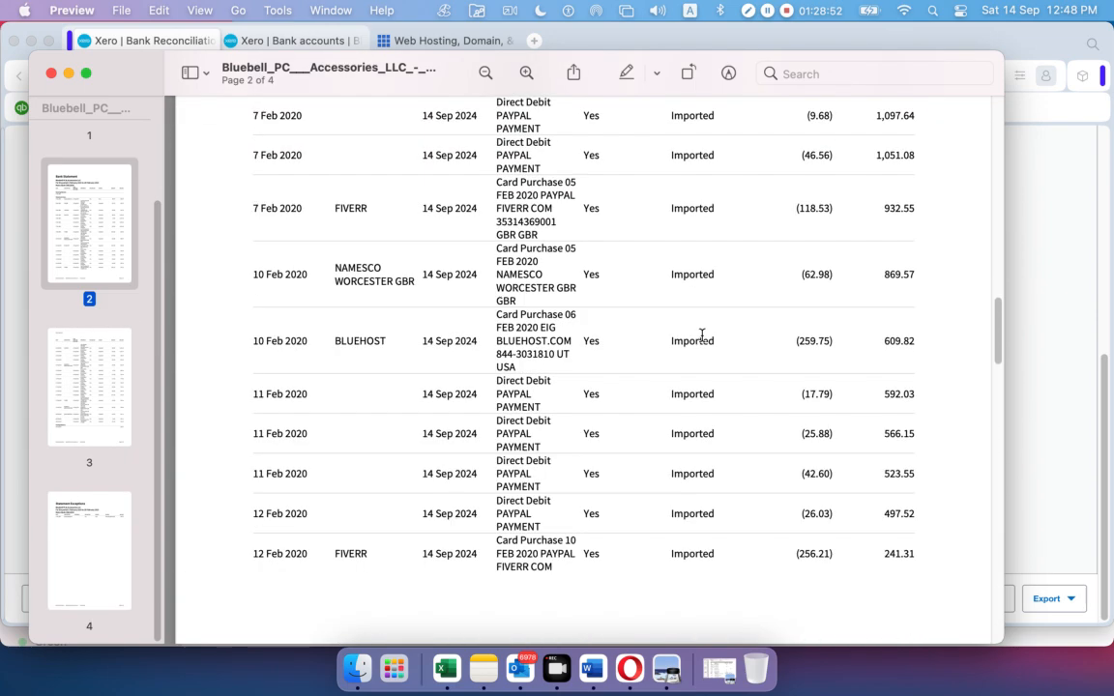
scroll(701, 341, "up", 15)
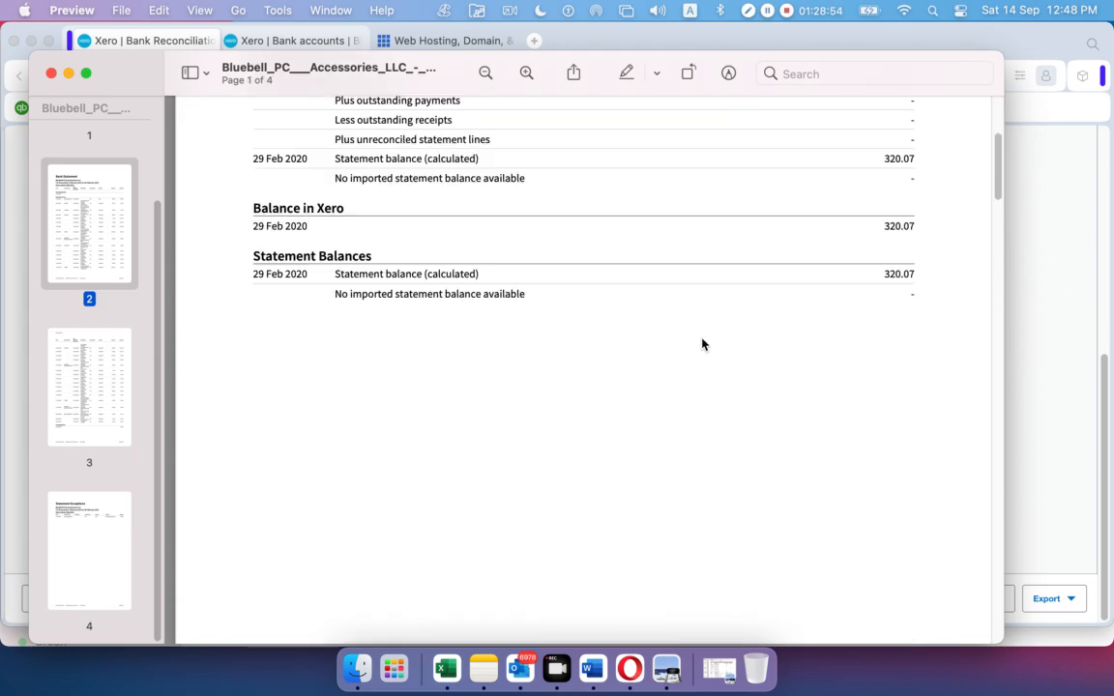